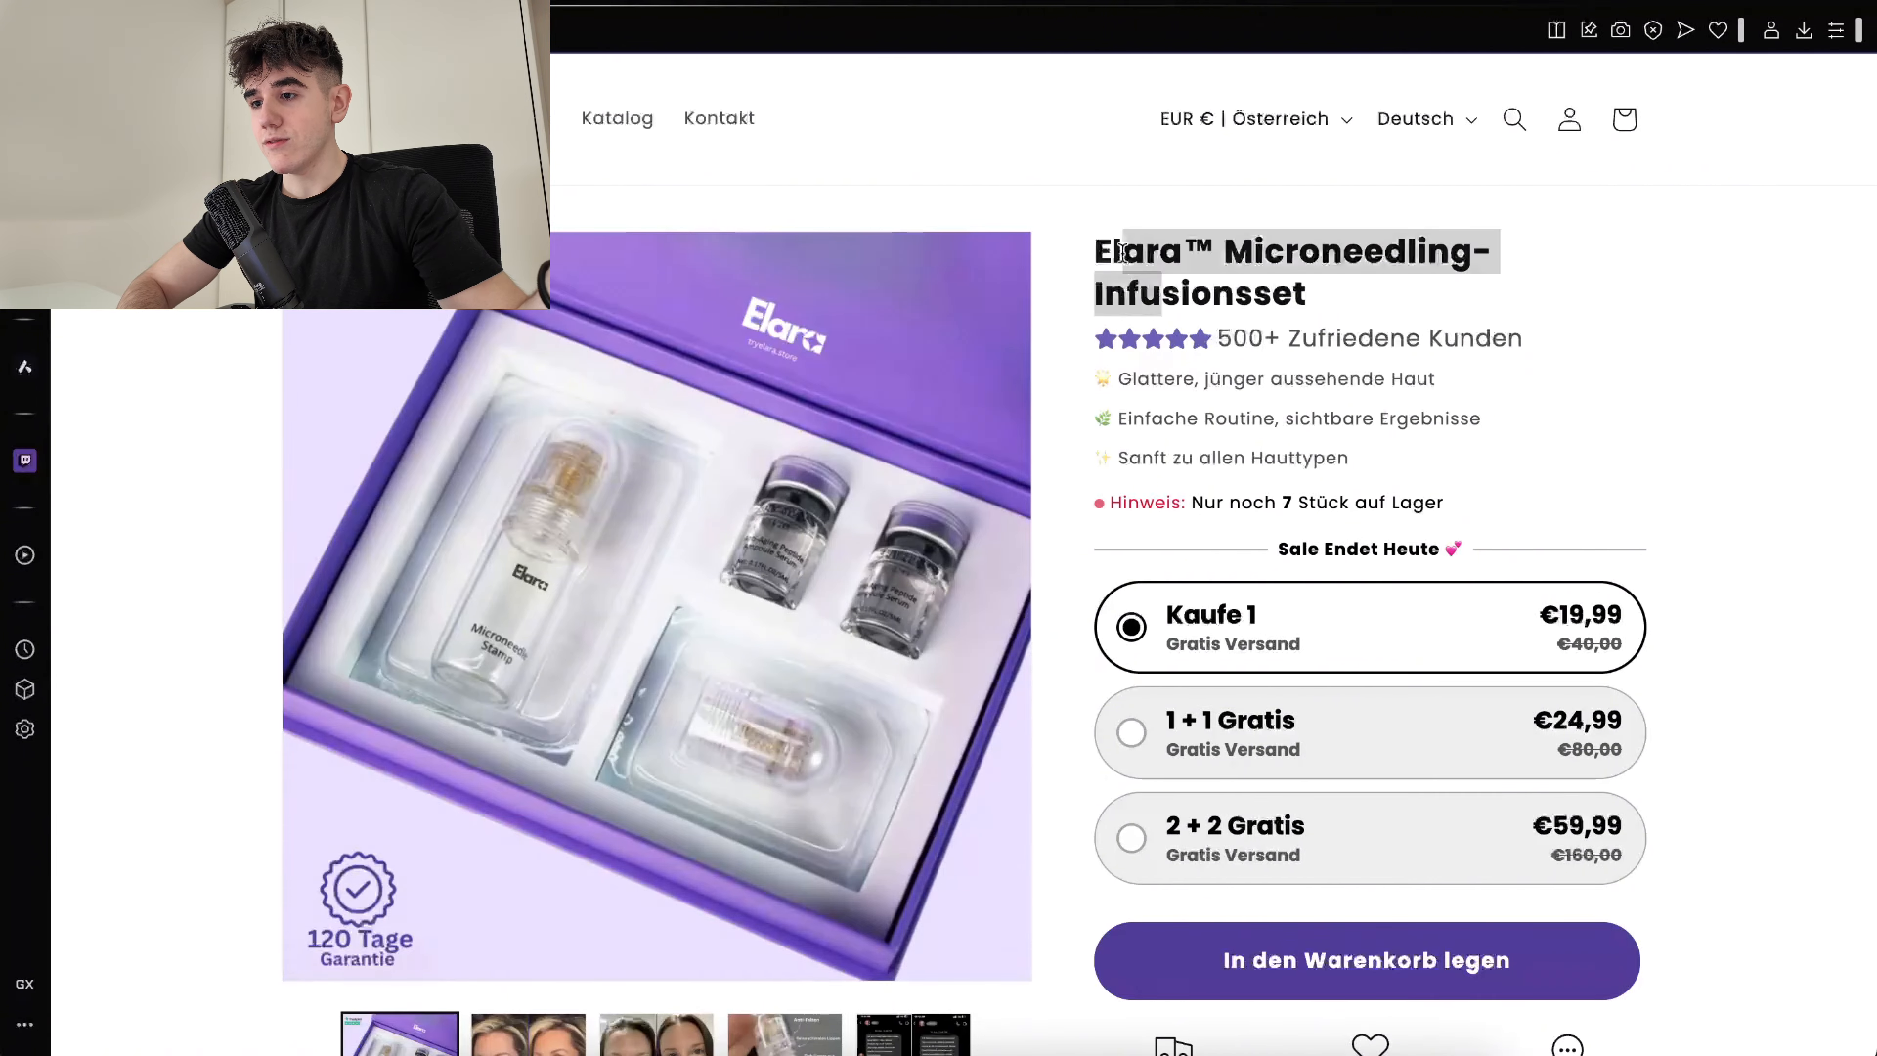
pyautogui.scroll(-15, 1329, 347)
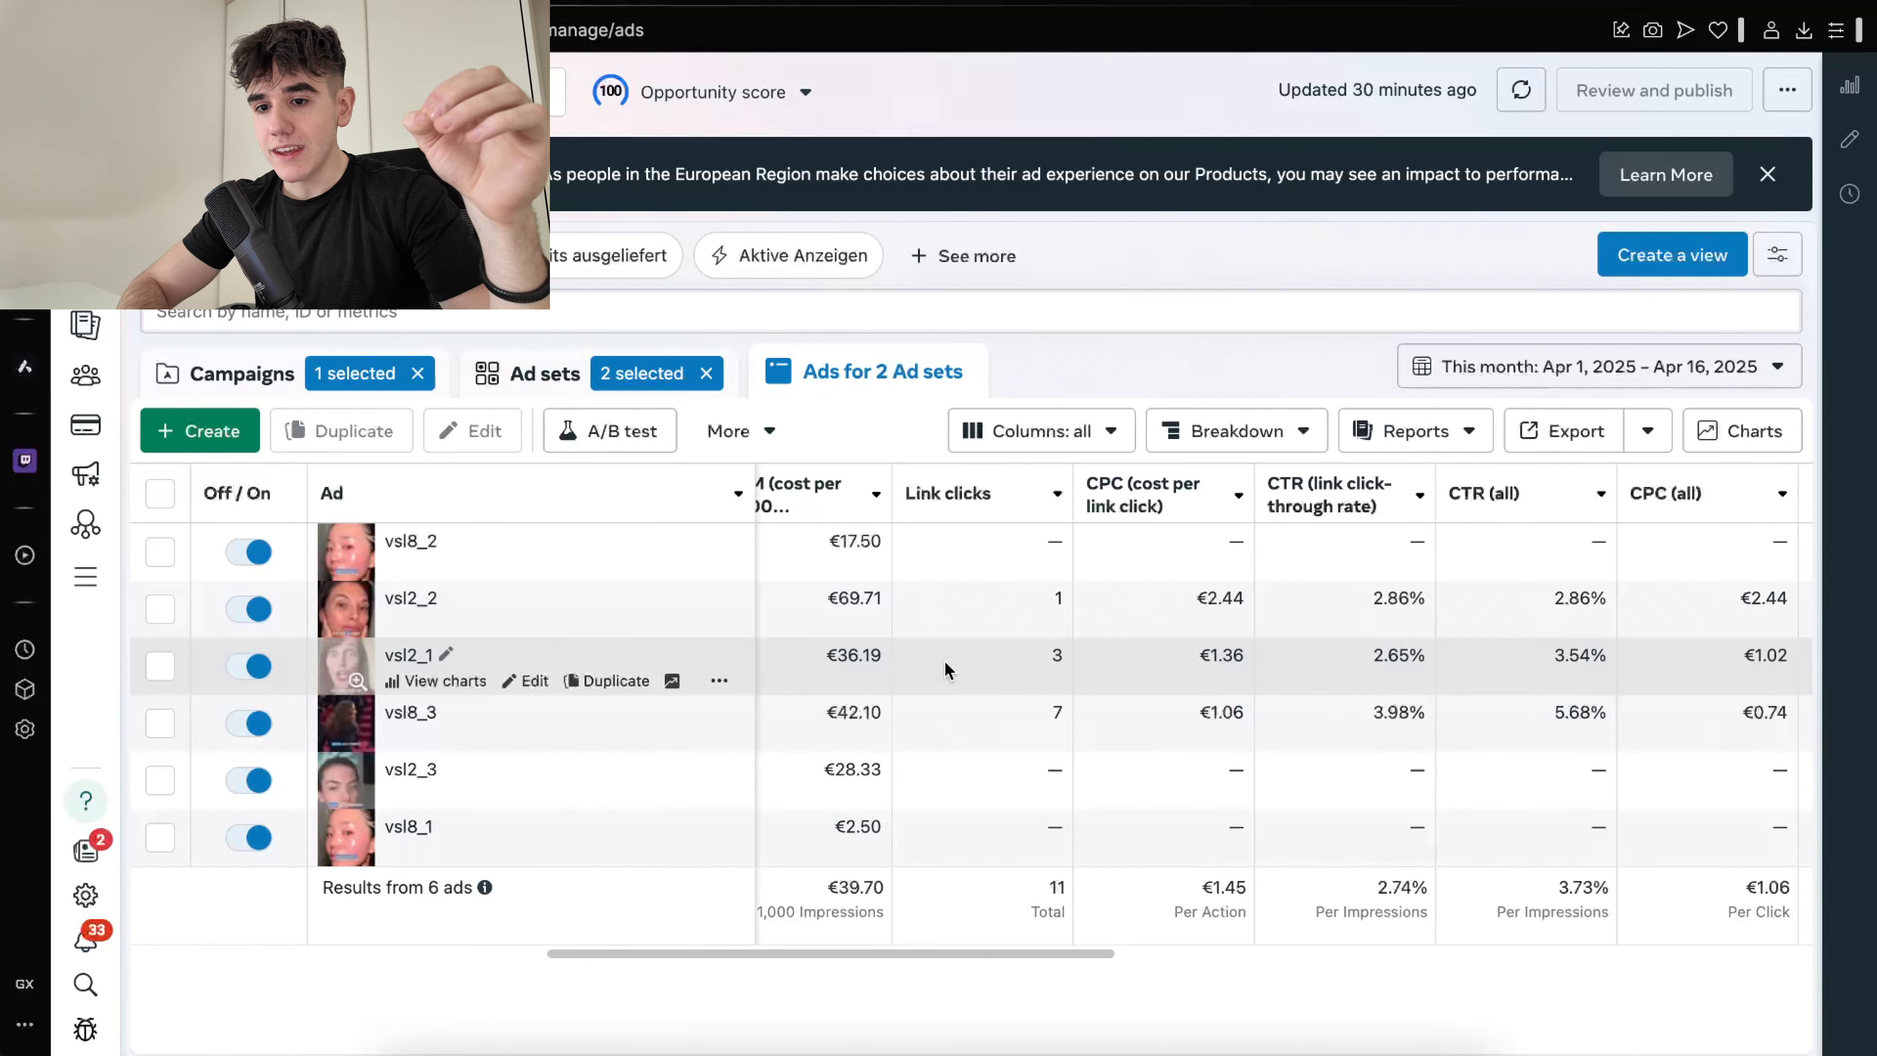
# Filter the ads list down to vsl2_1 and vsl8_3, then deselect both ads
pyautogui.click(160, 667)
pyautogui.click(160, 721)
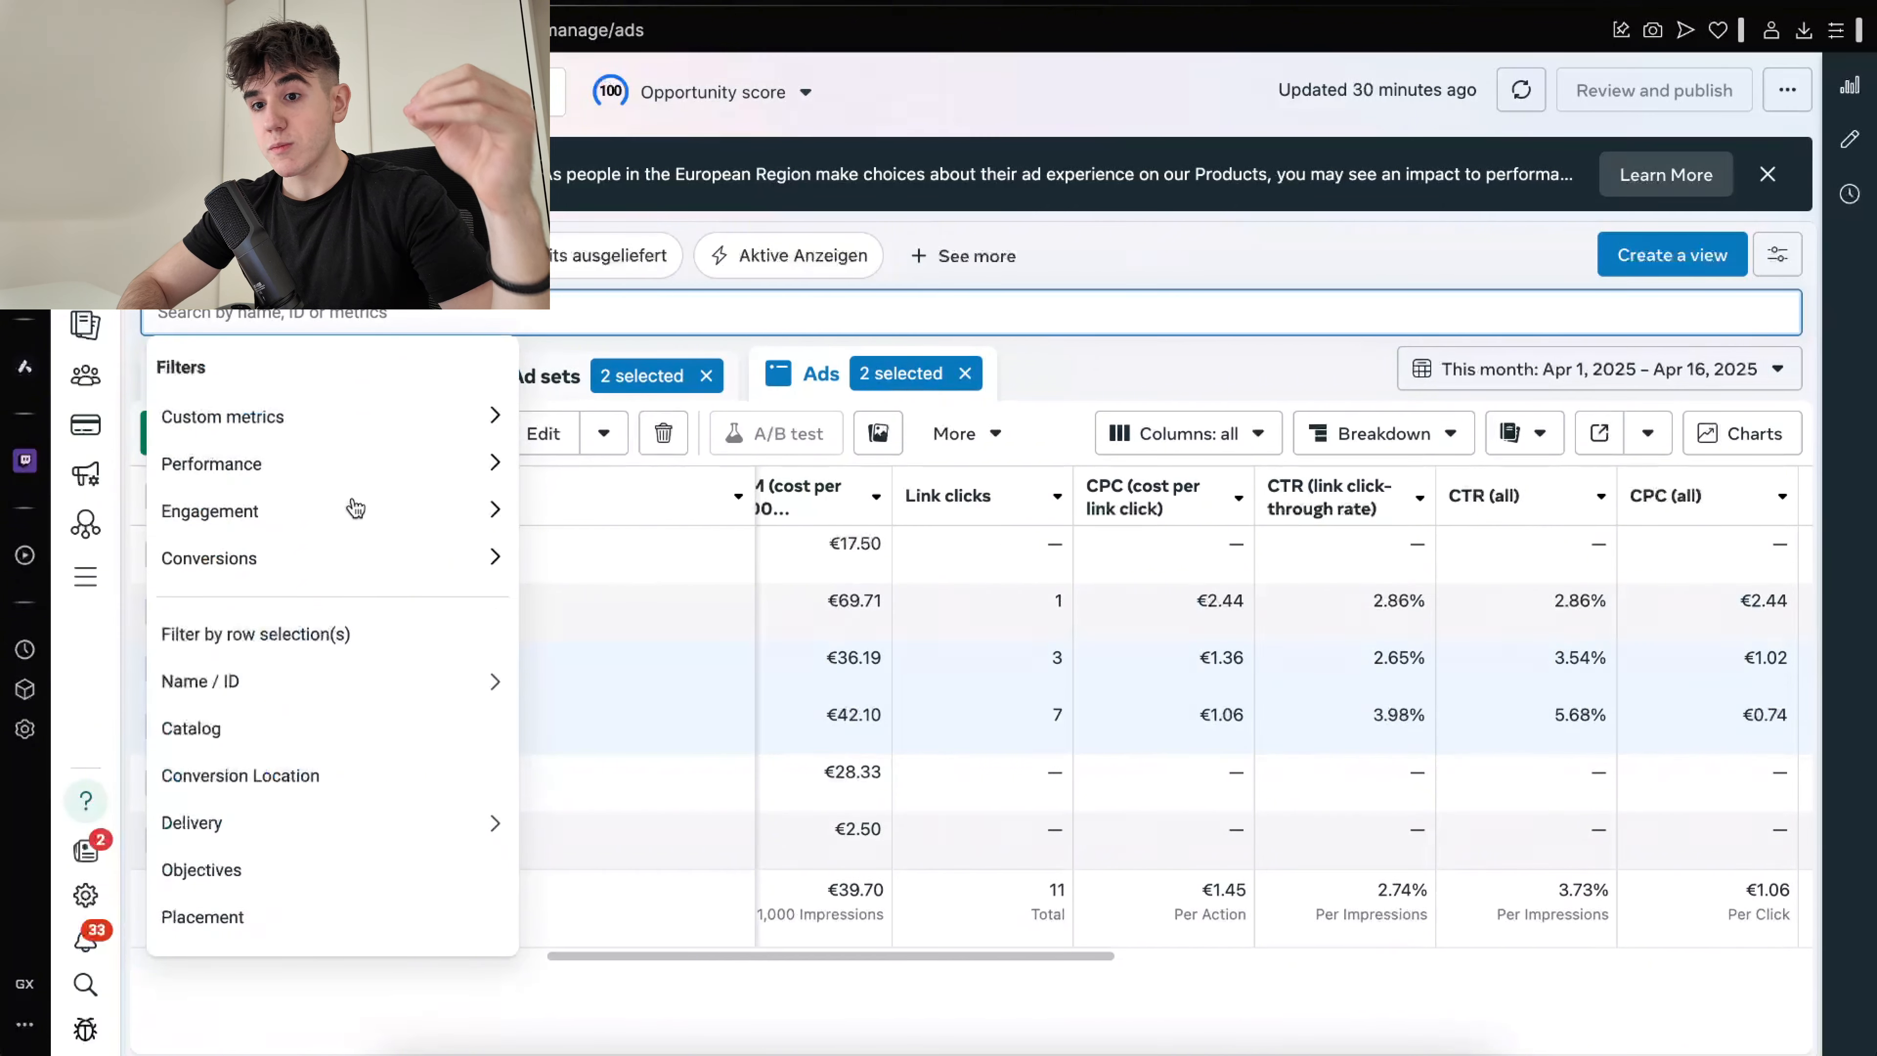
pyautogui.click(309, 637)
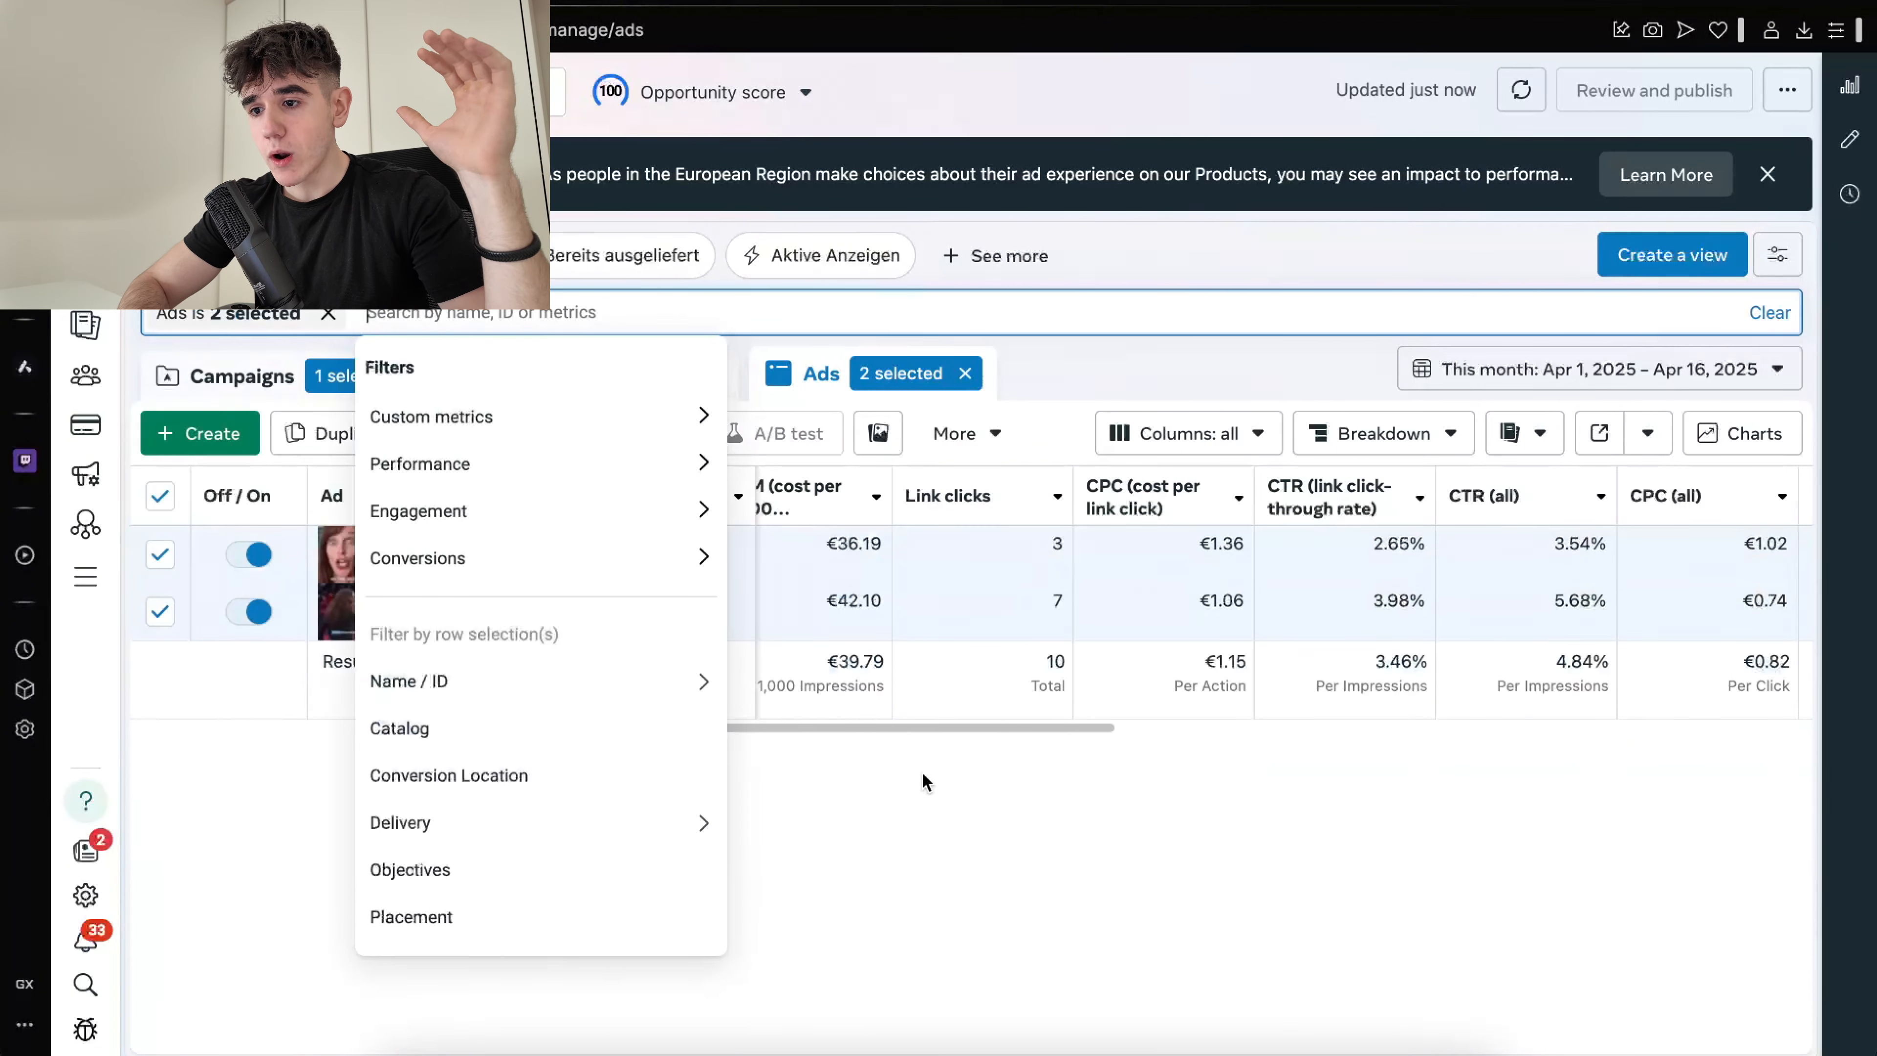
pyautogui.hscroll(-1, 949, 627)
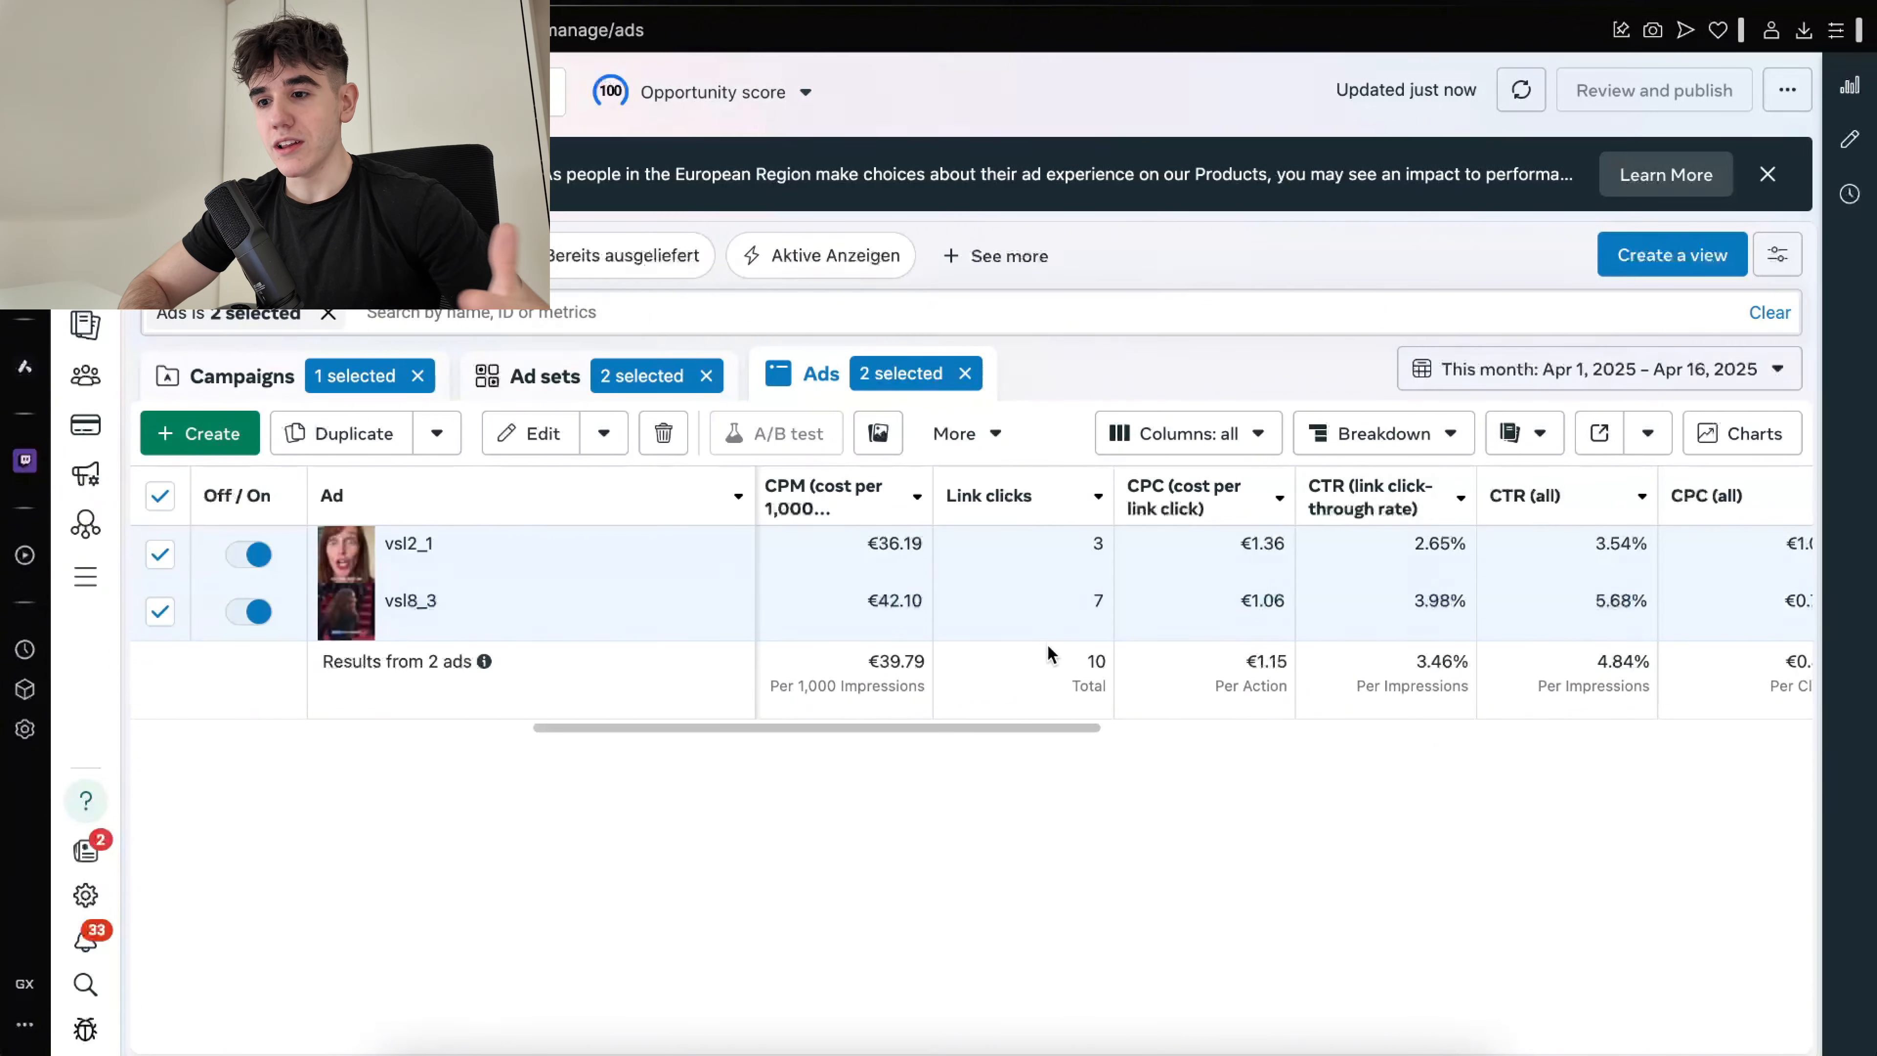
pyautogui.click(160, 611)
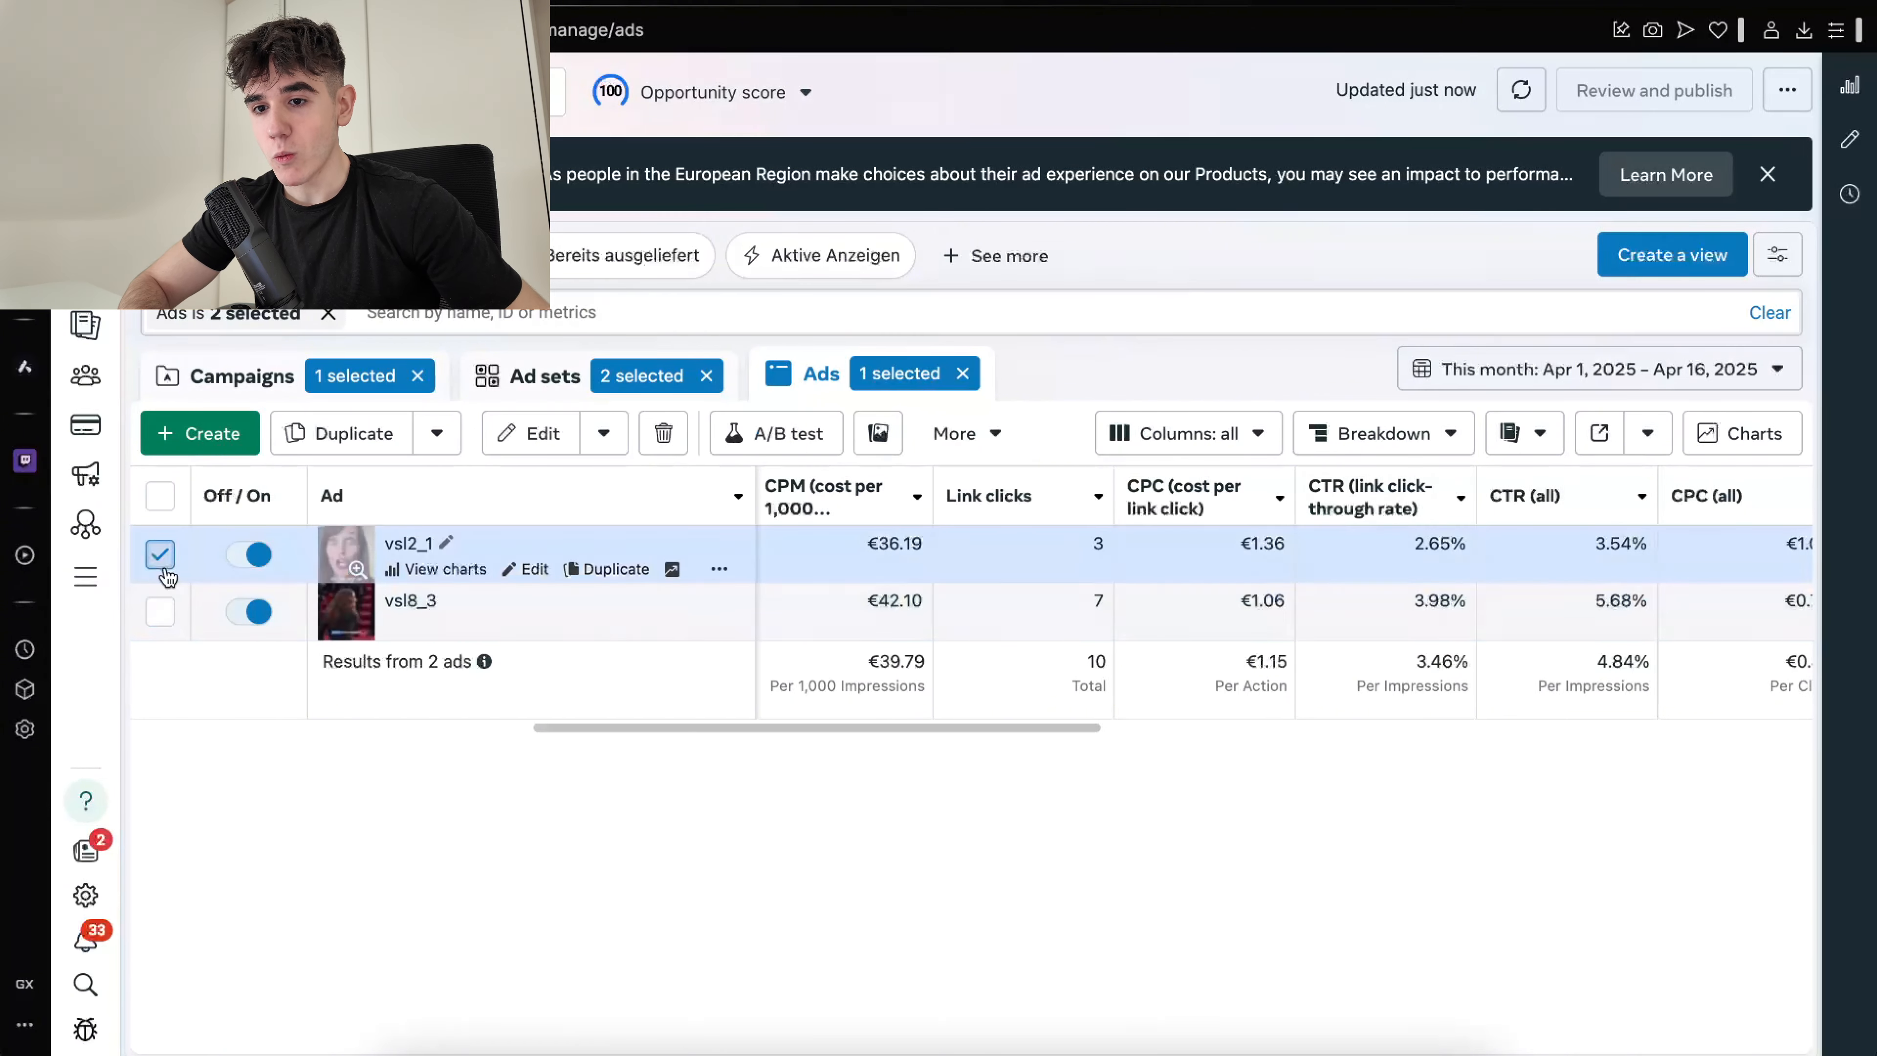
pyautogui.click(159, 554)
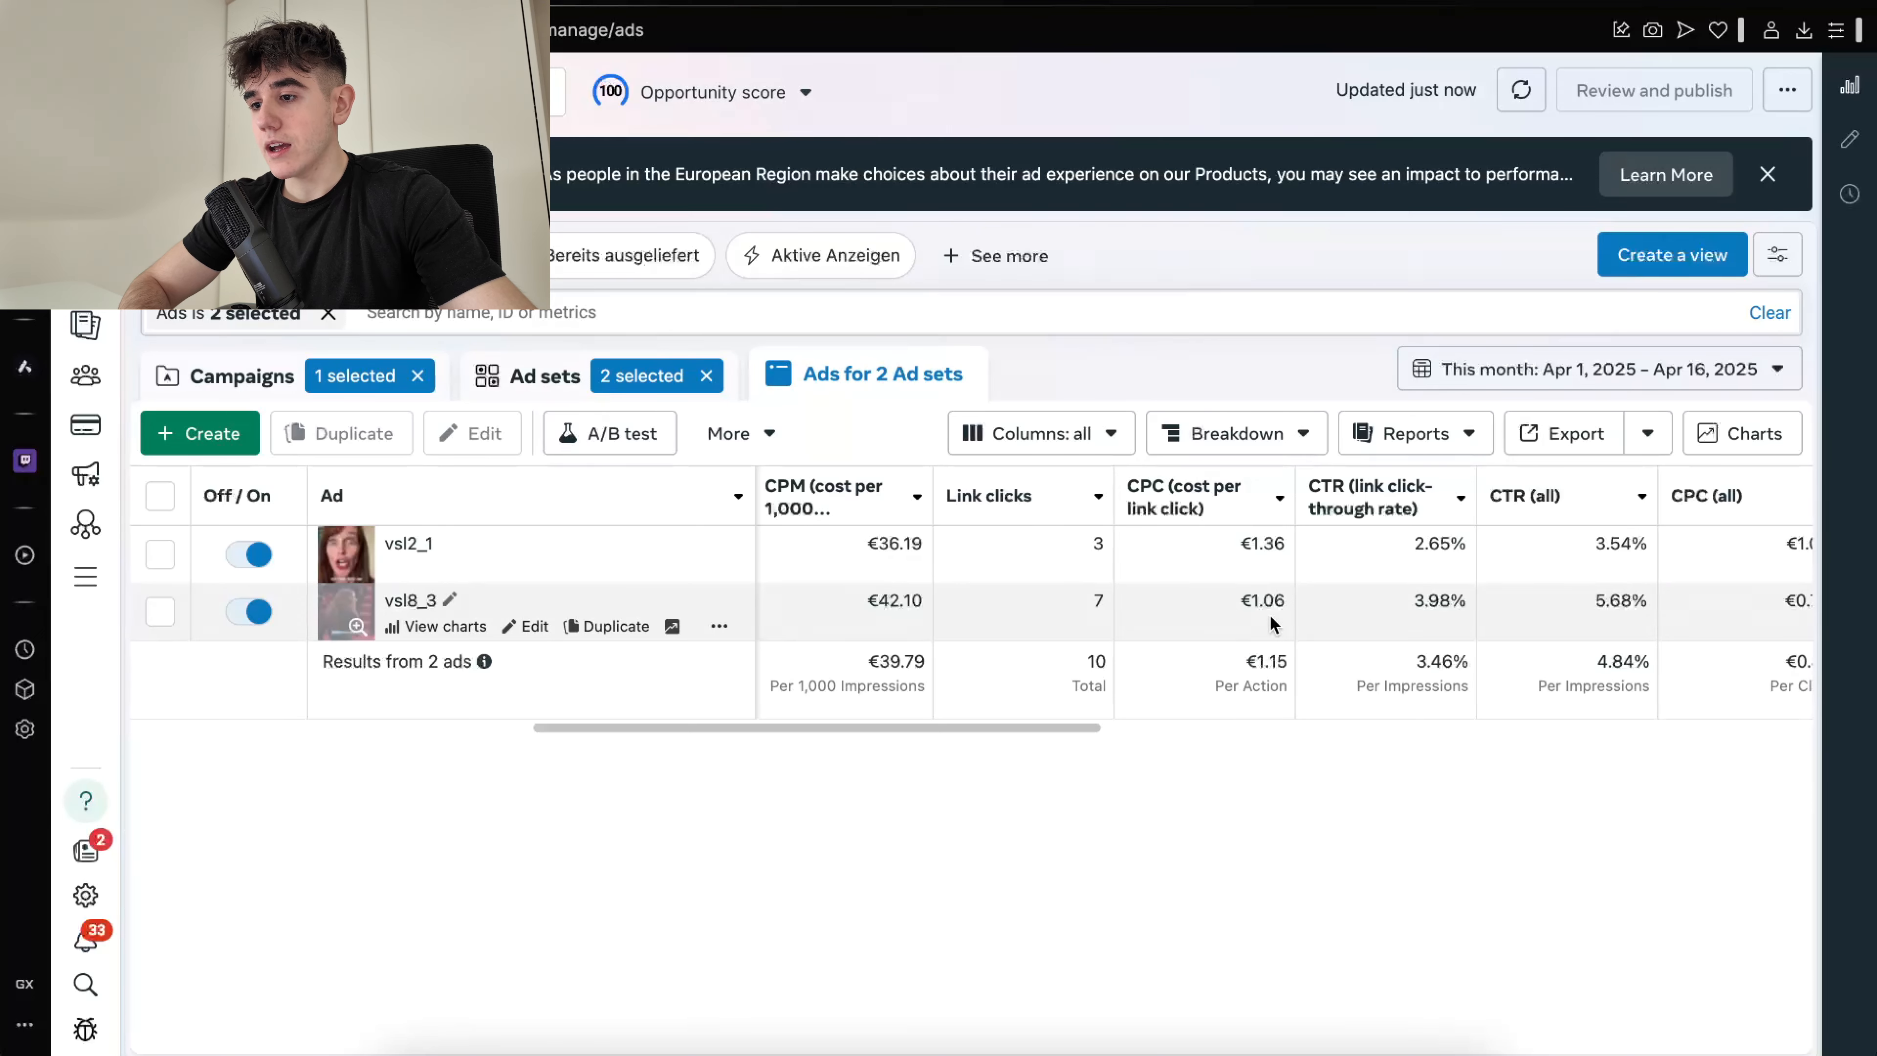
# Compare the metrics of vsl2_1 and vsl8_3, from impressions, CPM, CPC and CTR through purchases, adds to cart and checkouts initiated
pyautogui.hscroll(2, 1269, 621)
pyautogui.hscroll(3, 1268, 613)
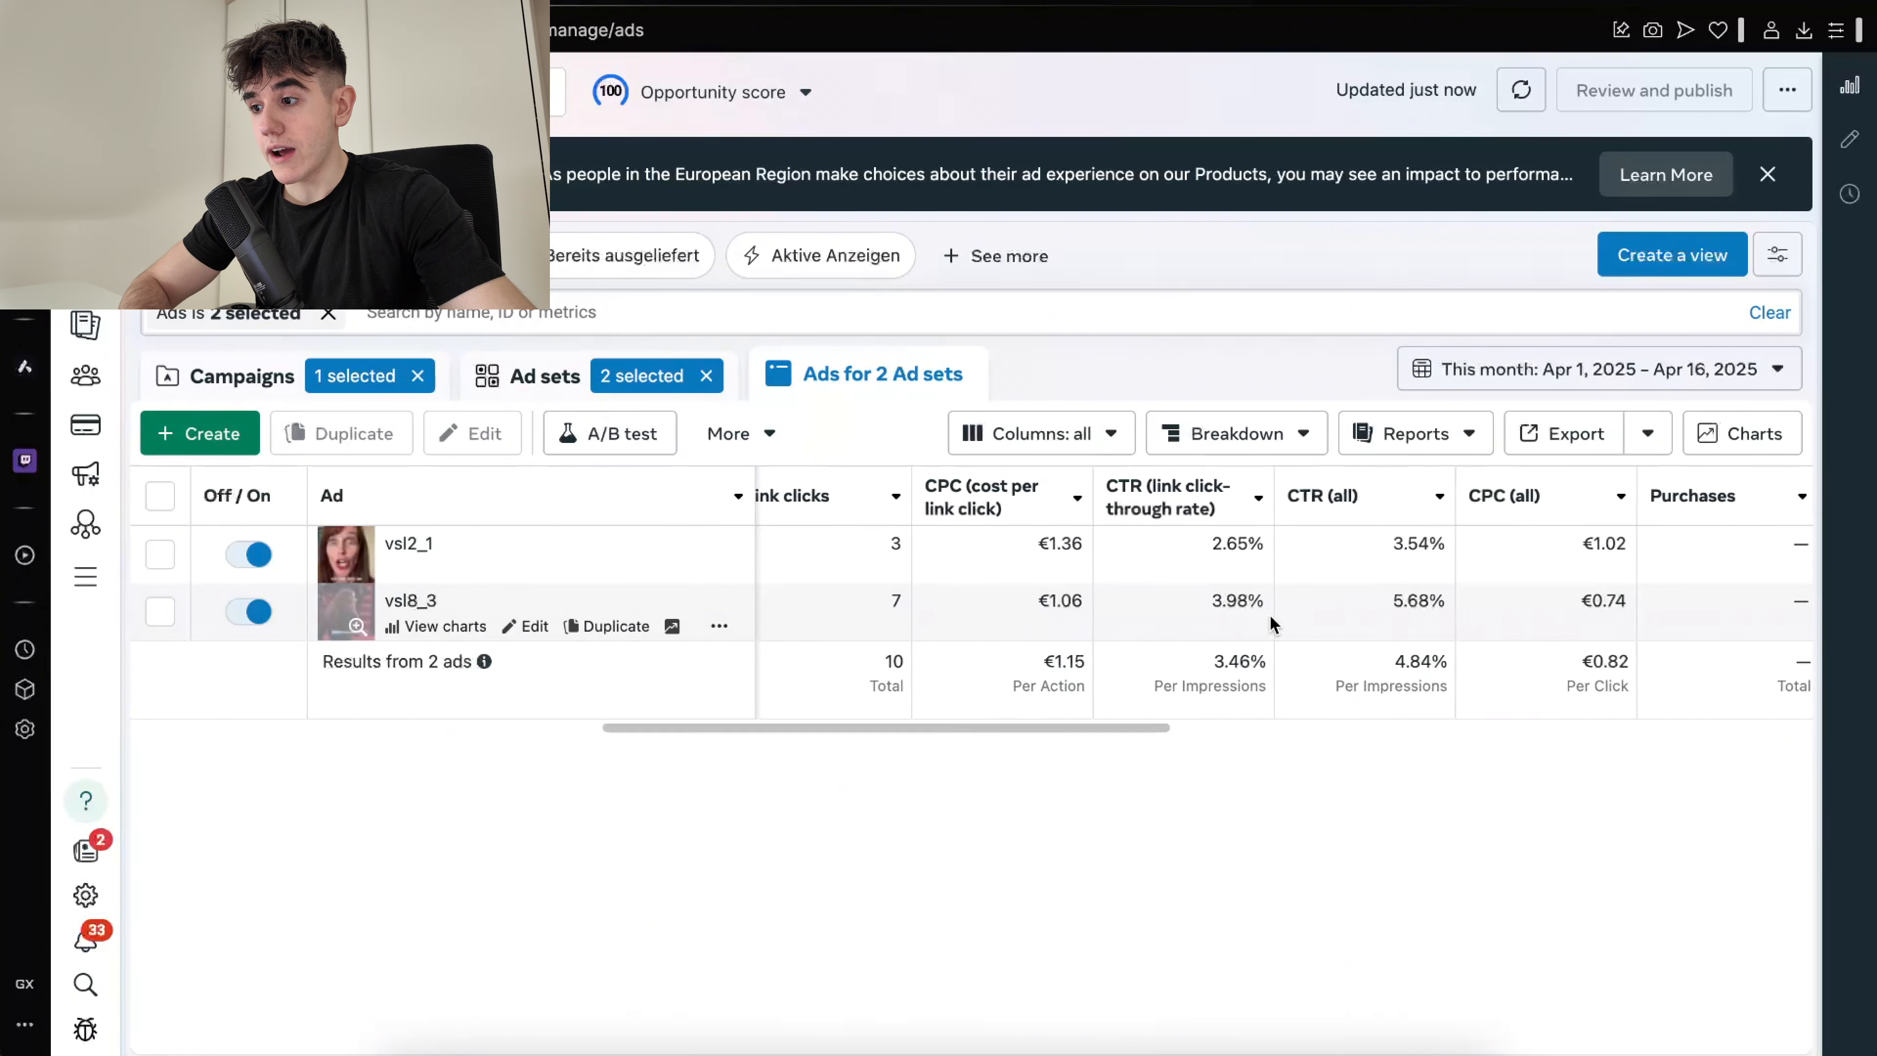
pyautogui.hscroll(5, 1268, 613)
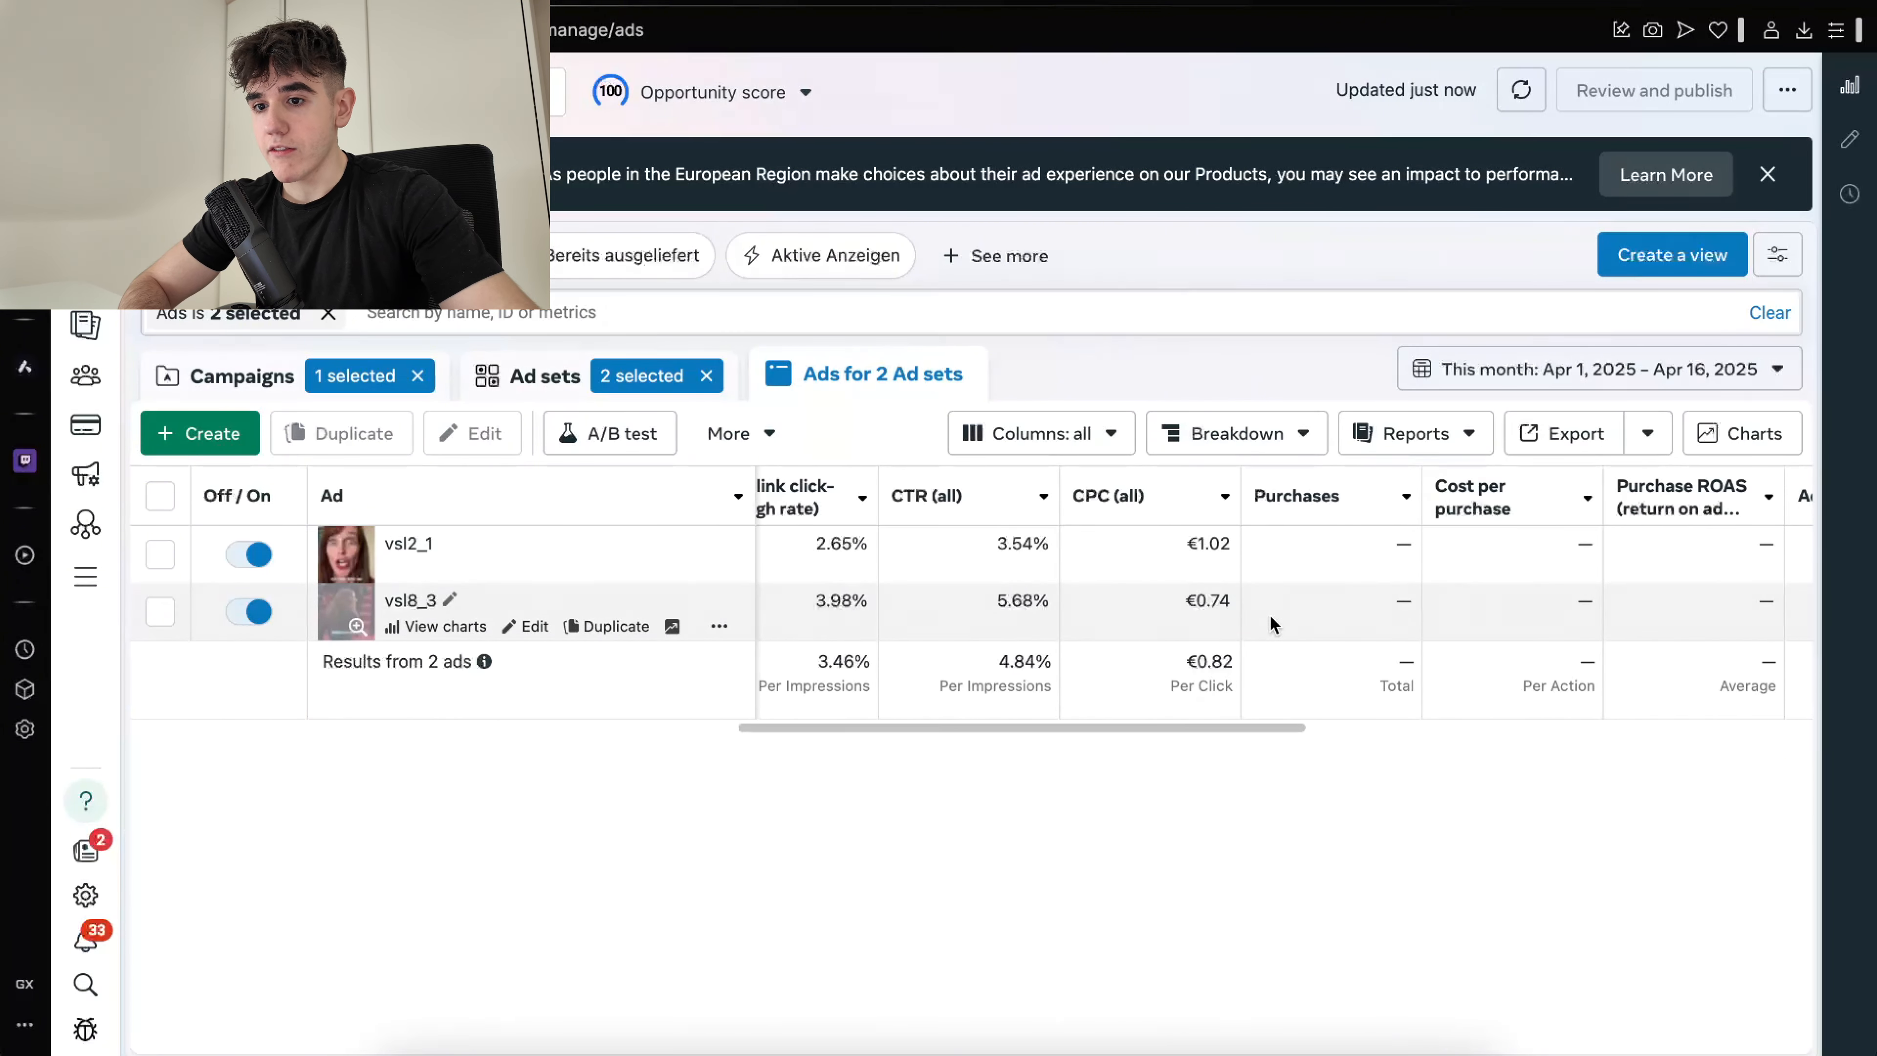
pyautogui.hscroll(3, 1271, 624)
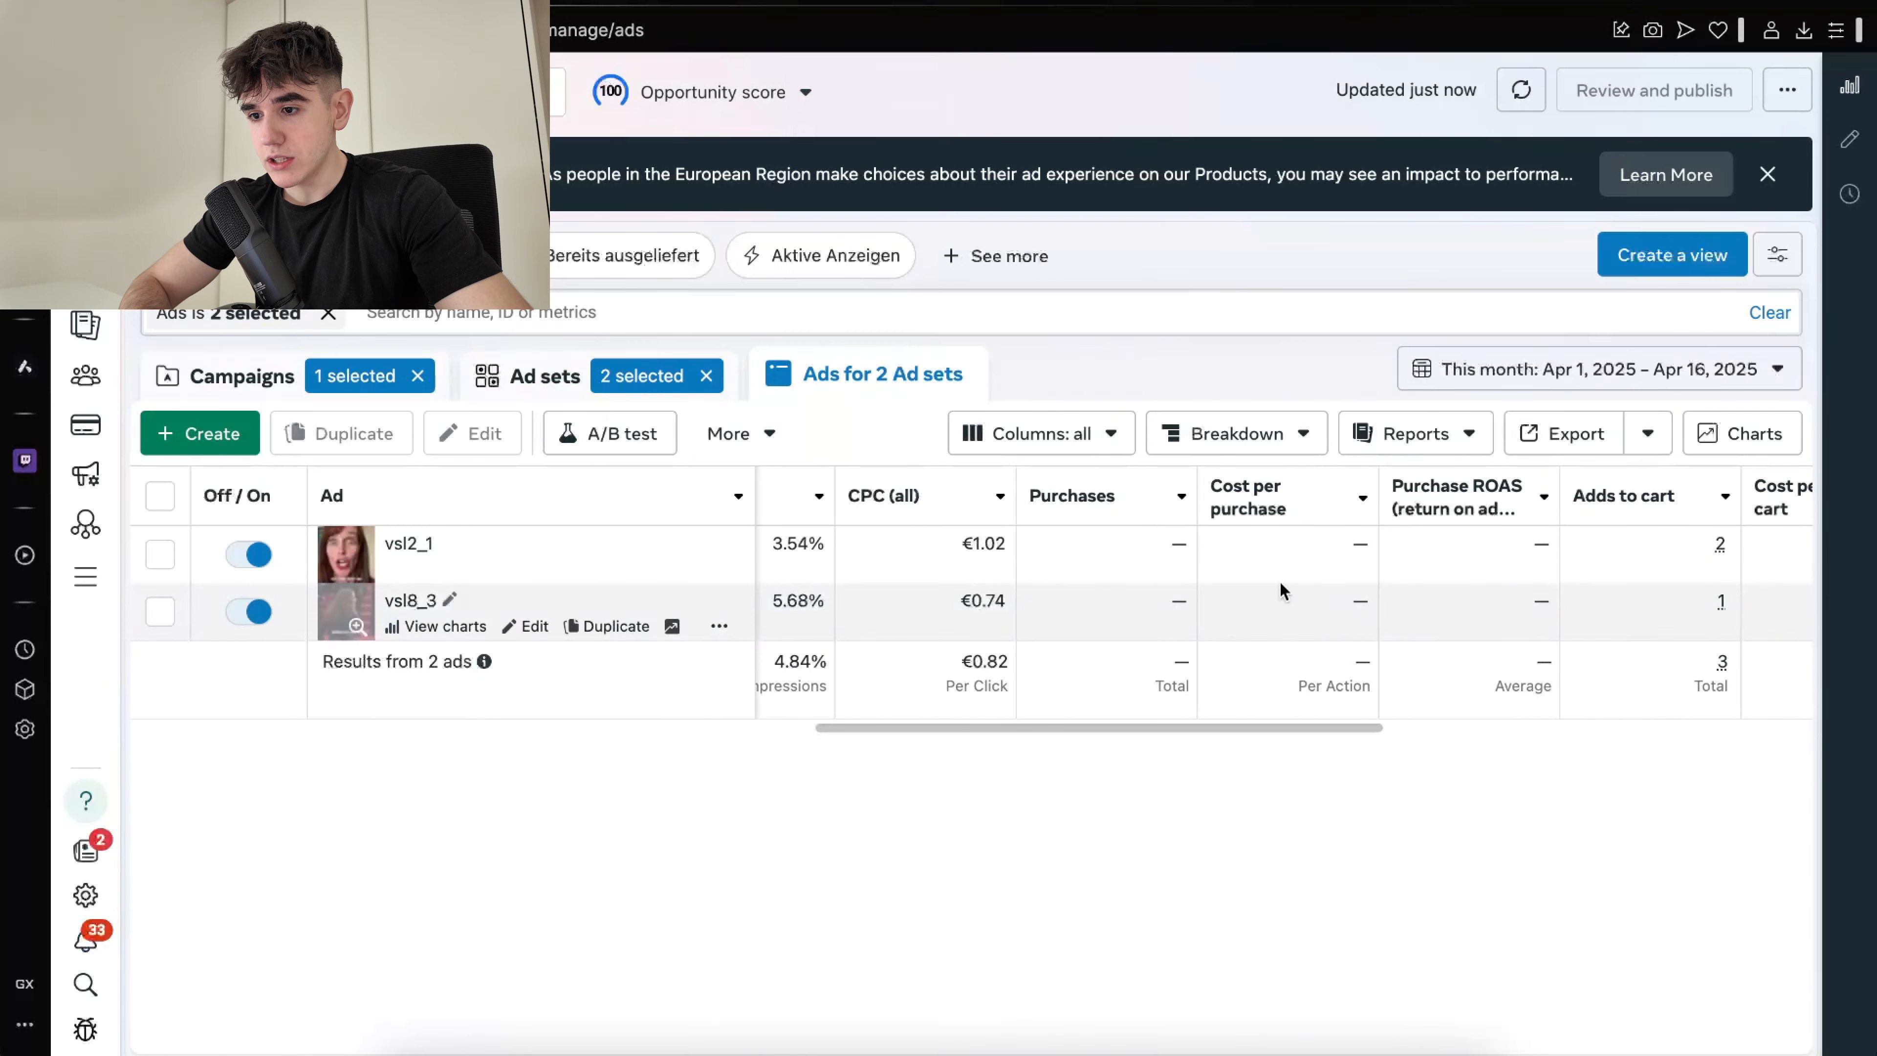
pyautogui.hscroll(-12, 1253, 601)
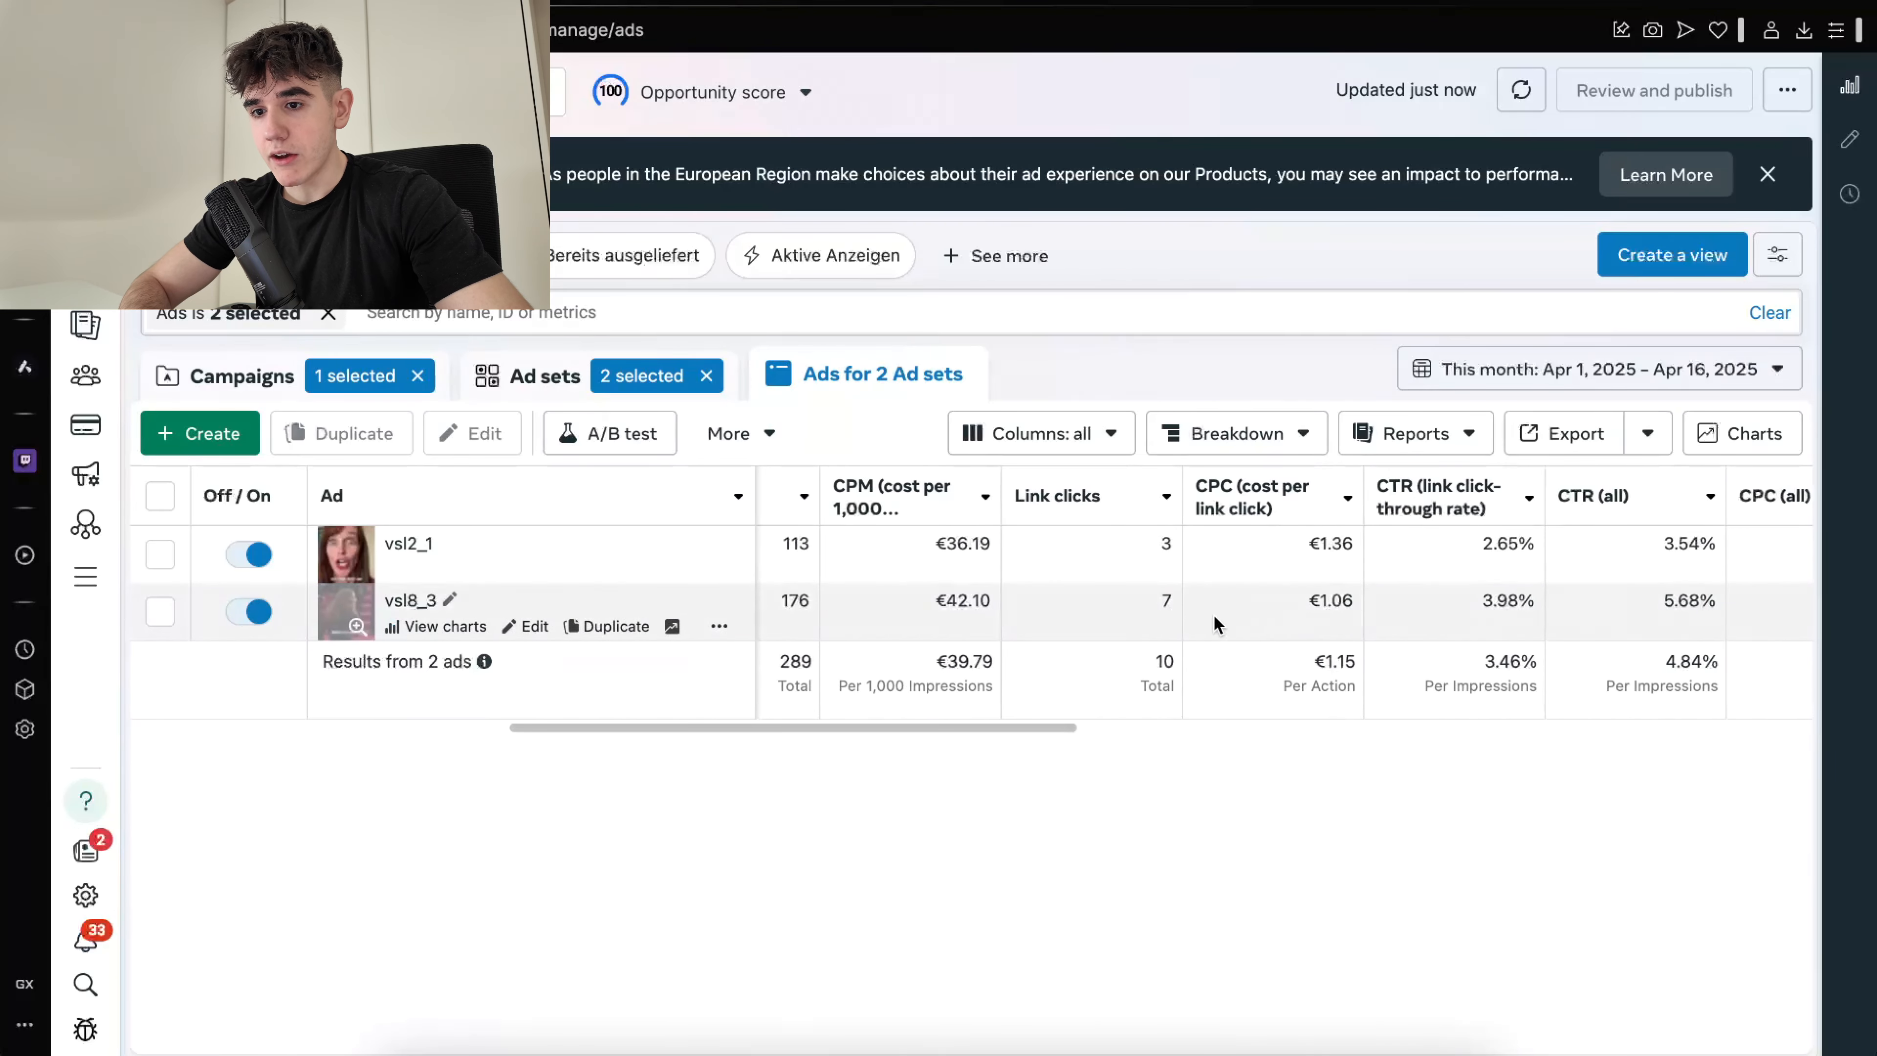
pyautogui.hscroll(5, 1197, 621)
pyautogui.hscroll(8, 1152, 629)
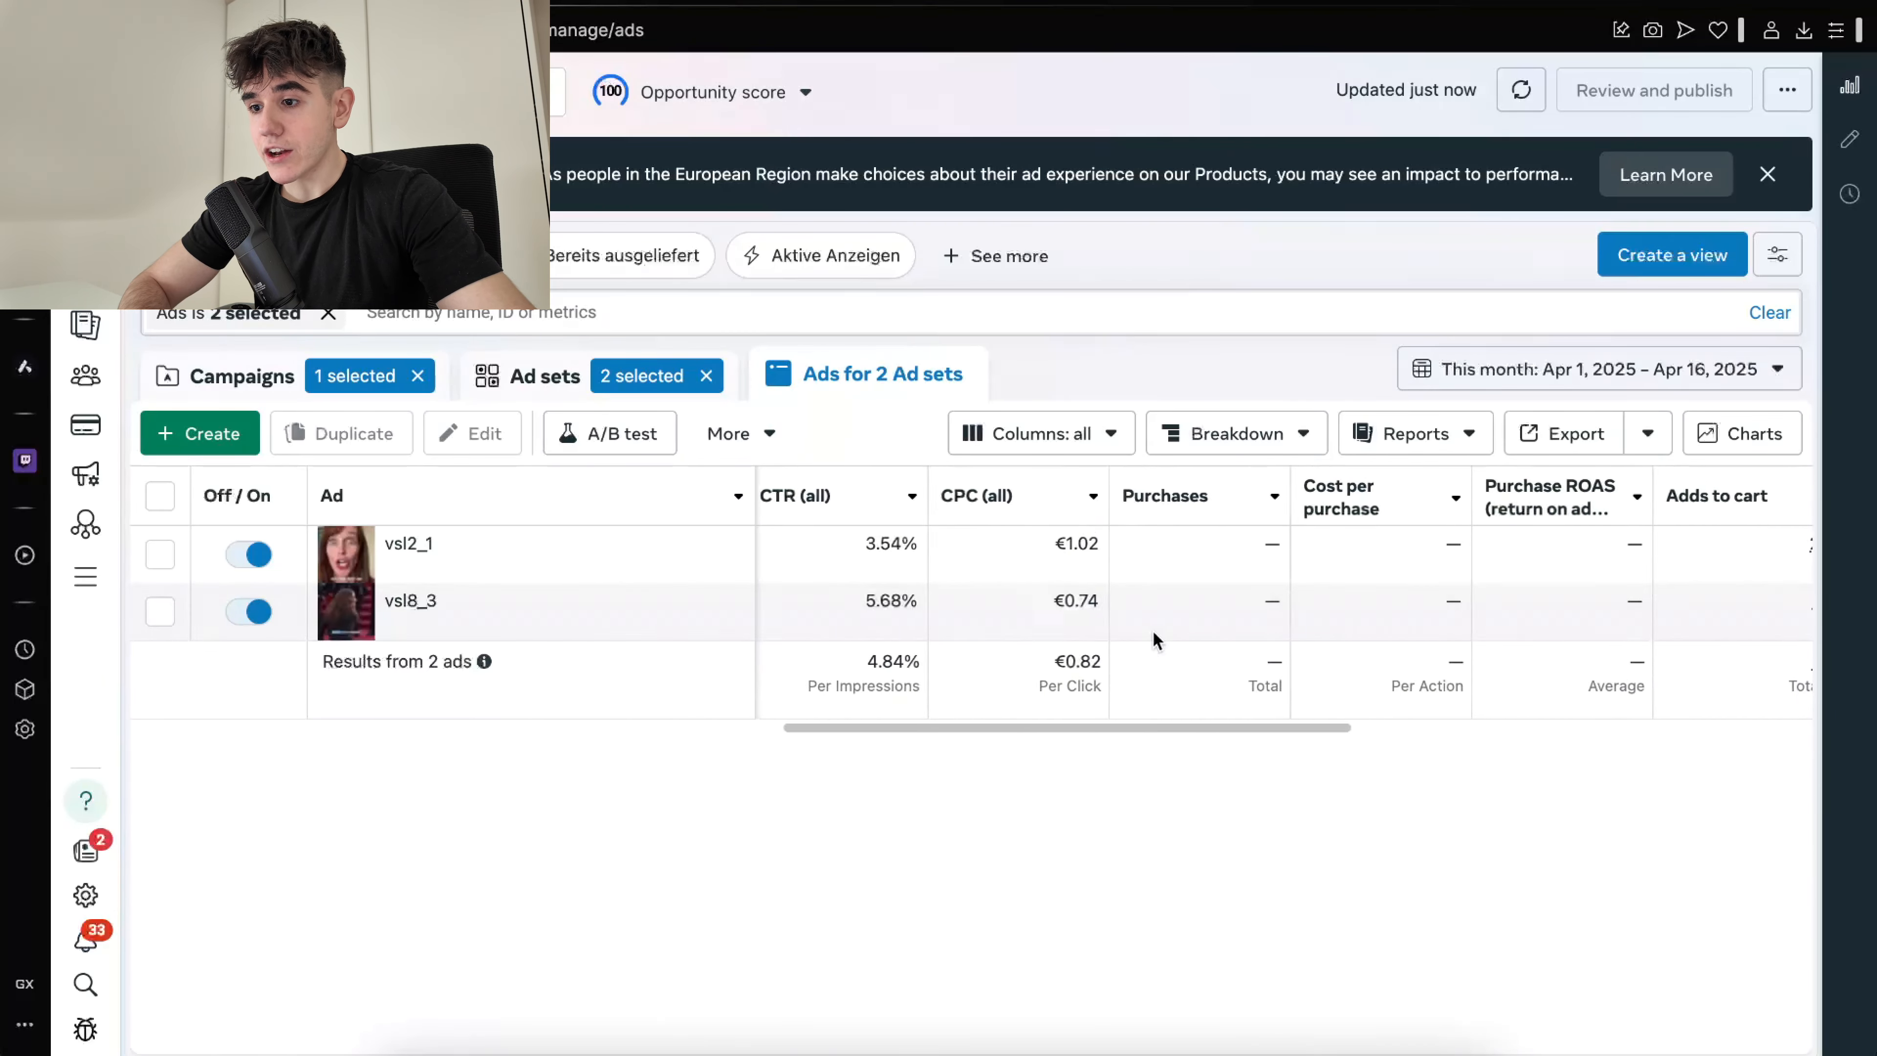
pyautogui.hscroll(4, 1152, 629)
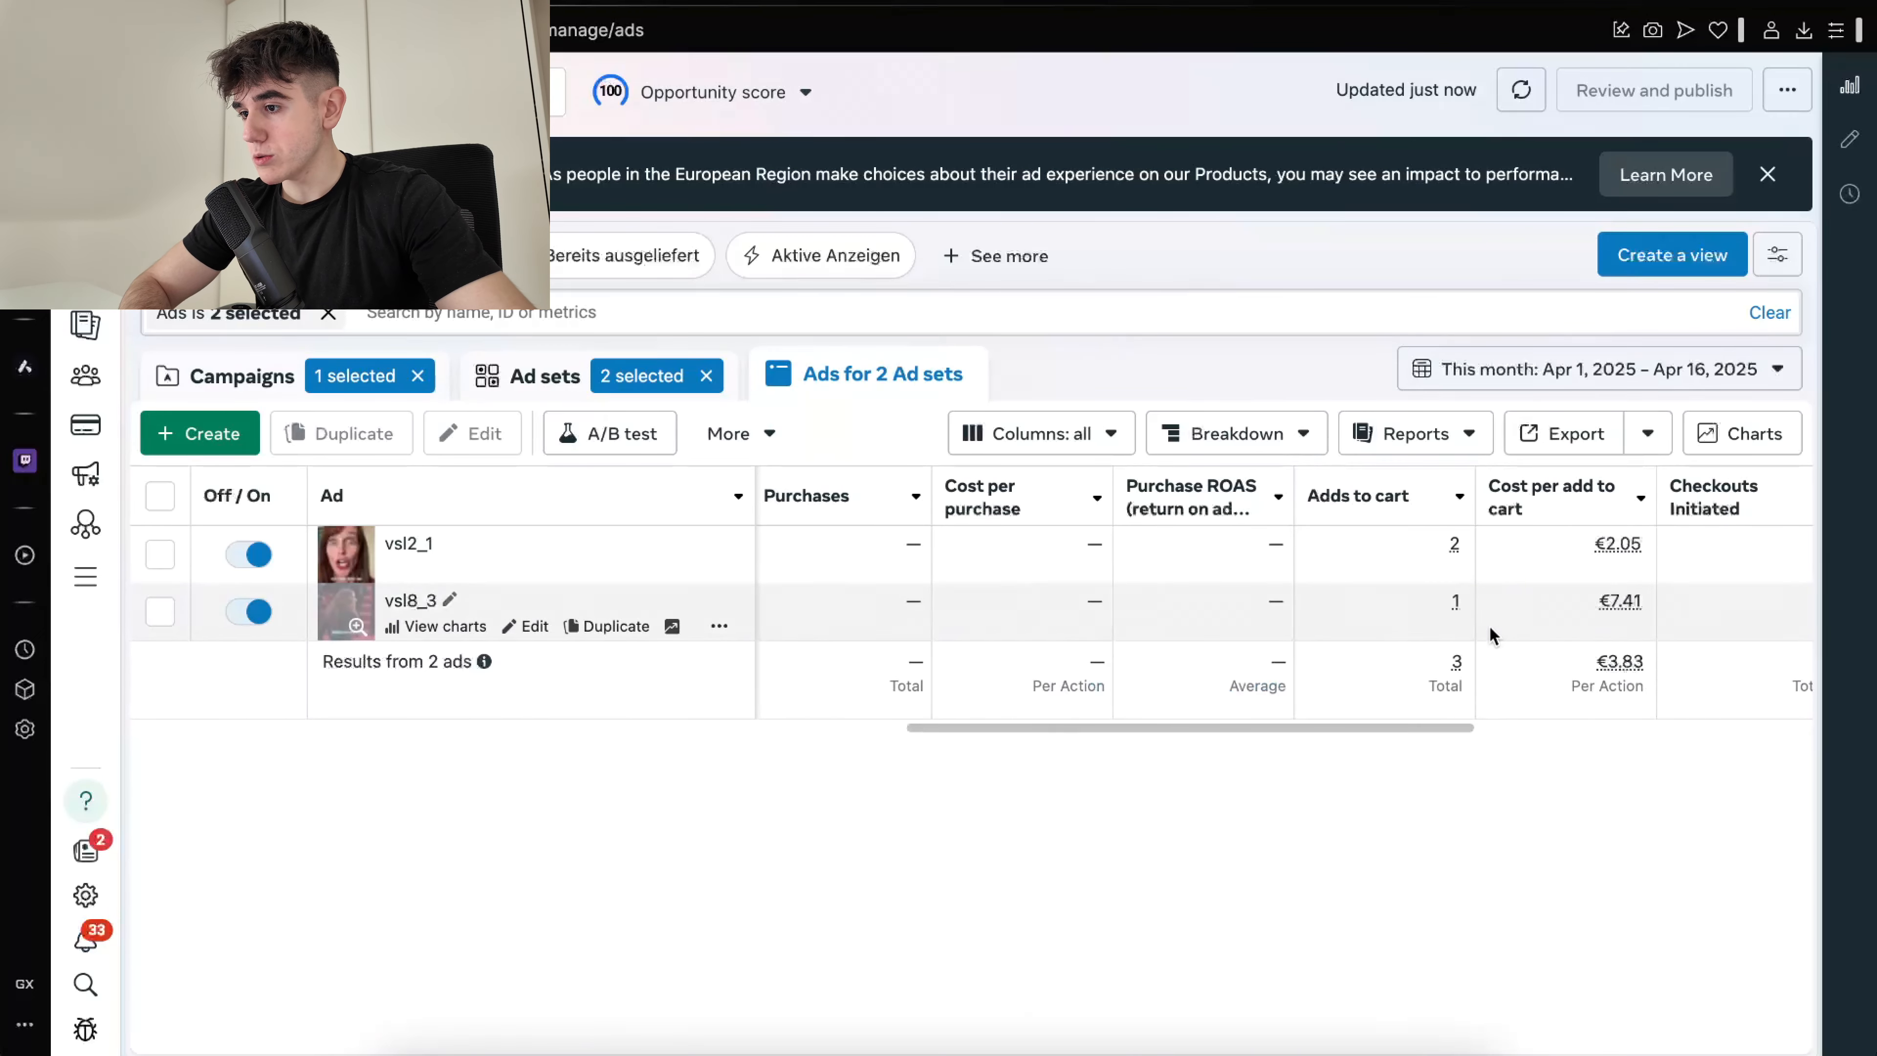
pyautogui.hscroll(2, 1488, 615)
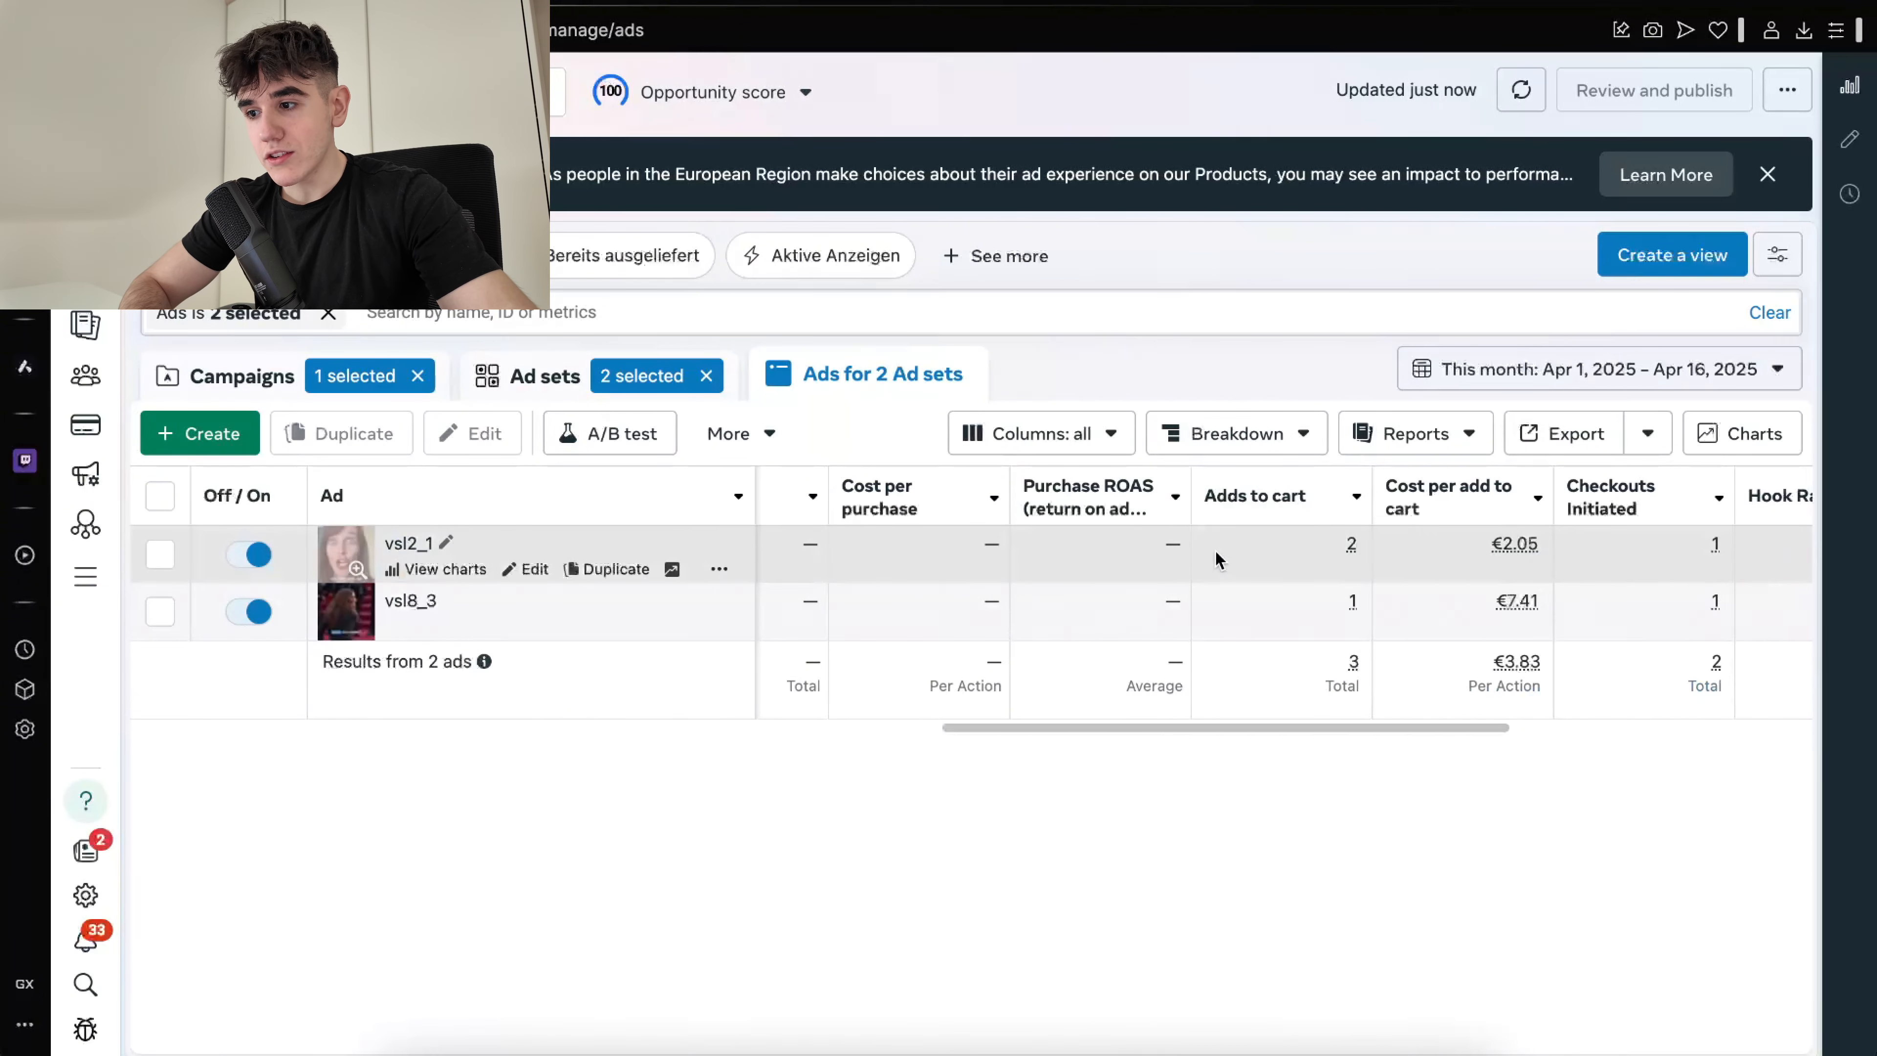
pyautogui.hscroll(-10, 1235, 584)
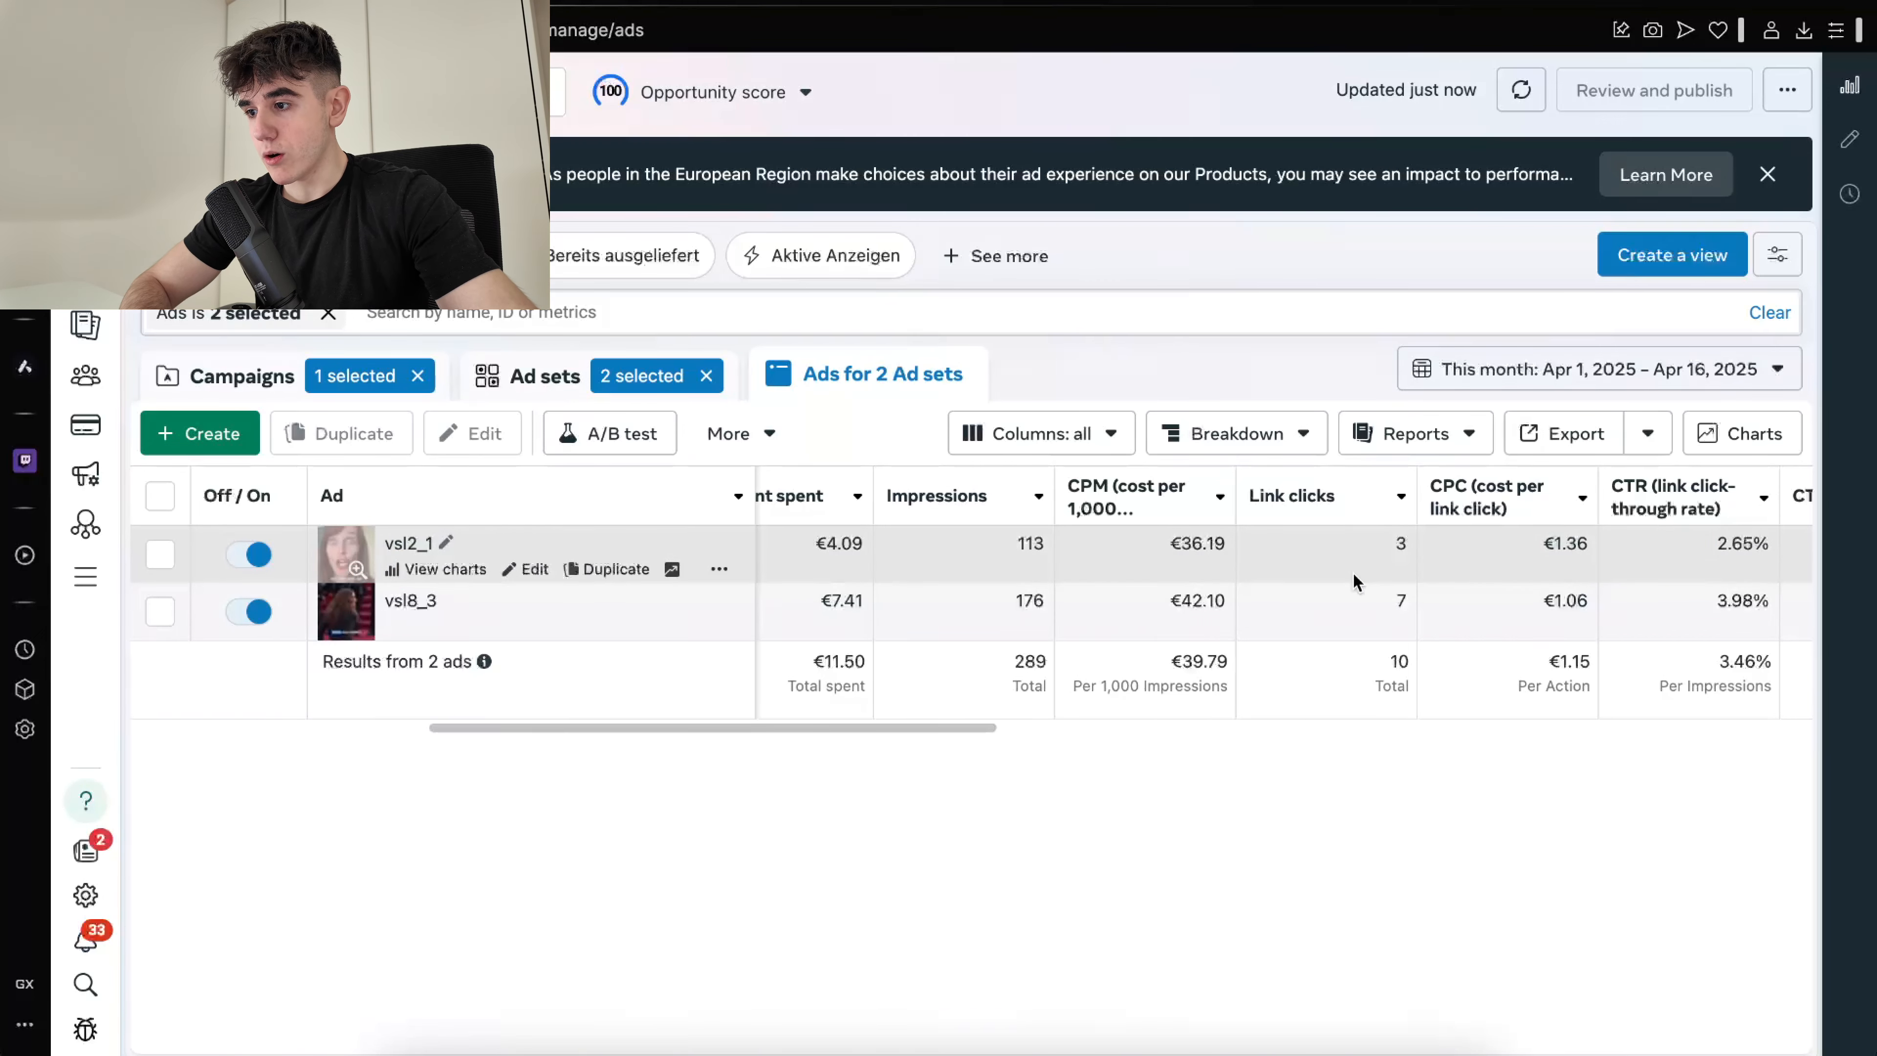
pyautogui.hscroll(3, 1426, 580)
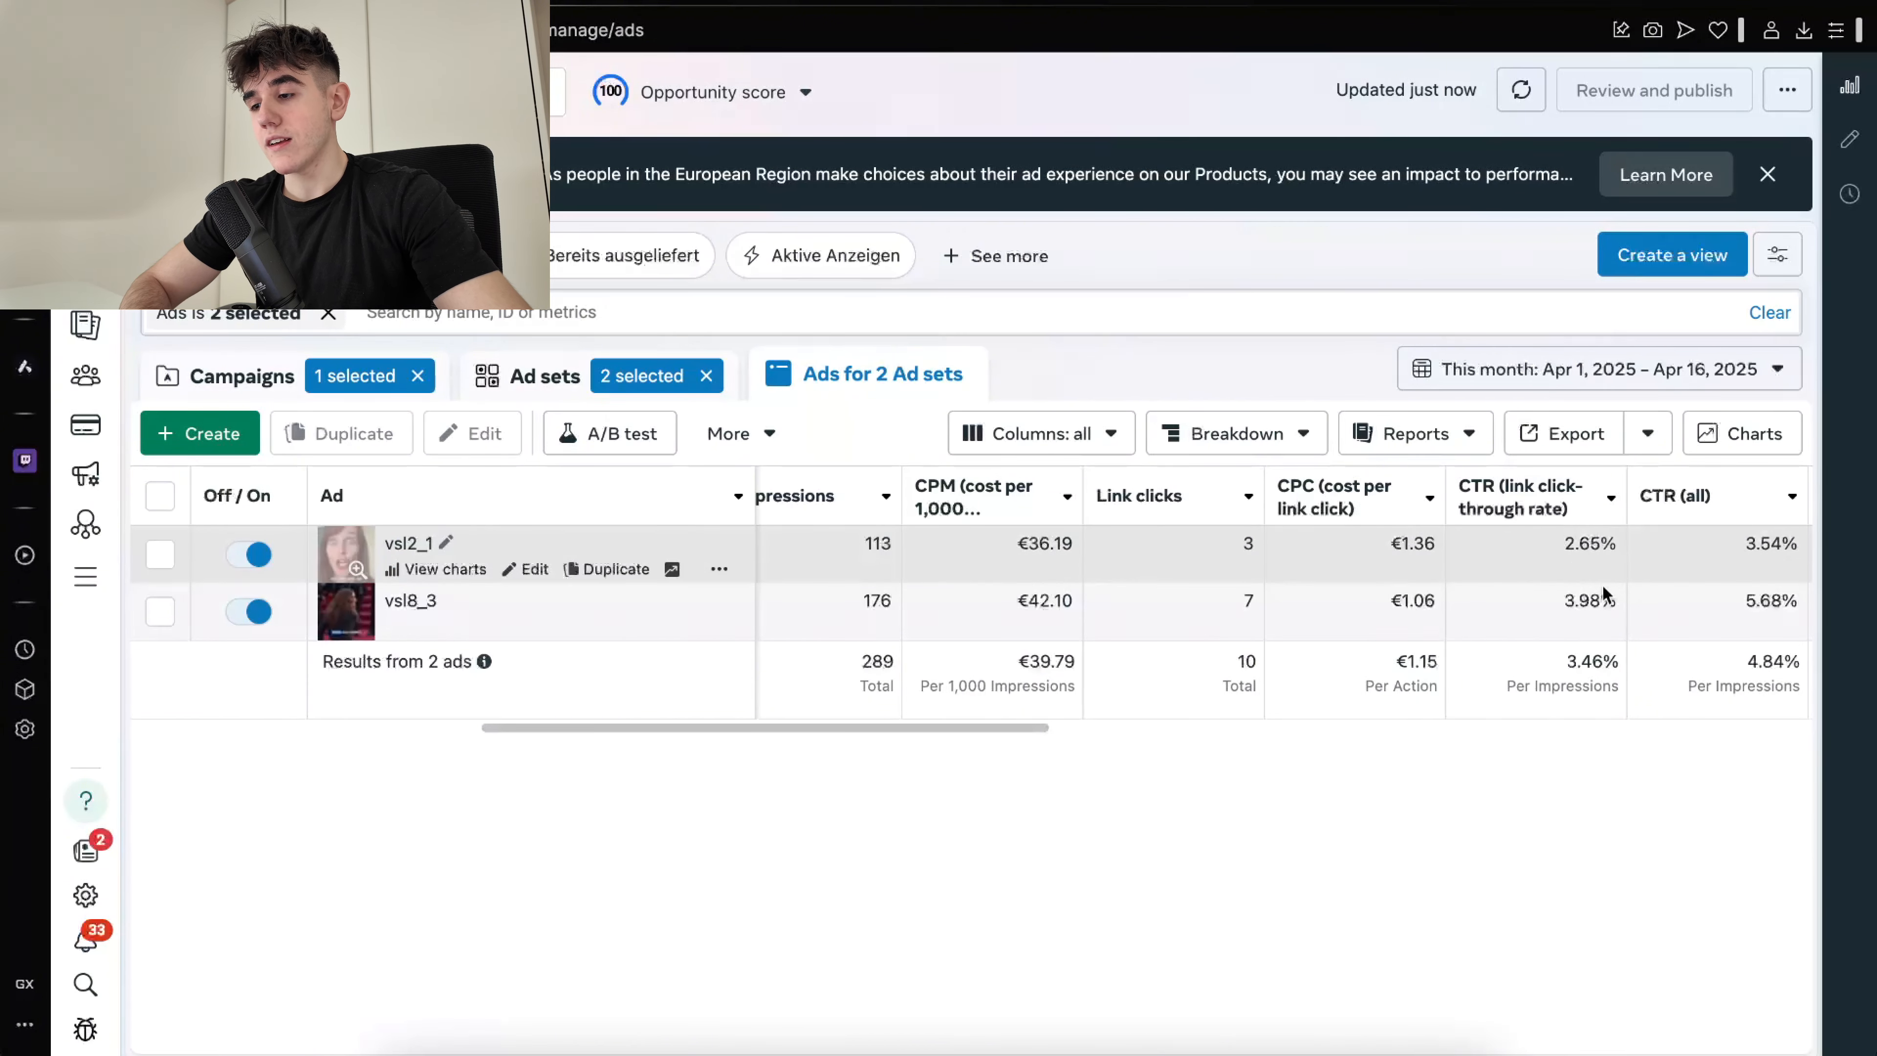
pyautogui.hscroll(1, 1522, 599)
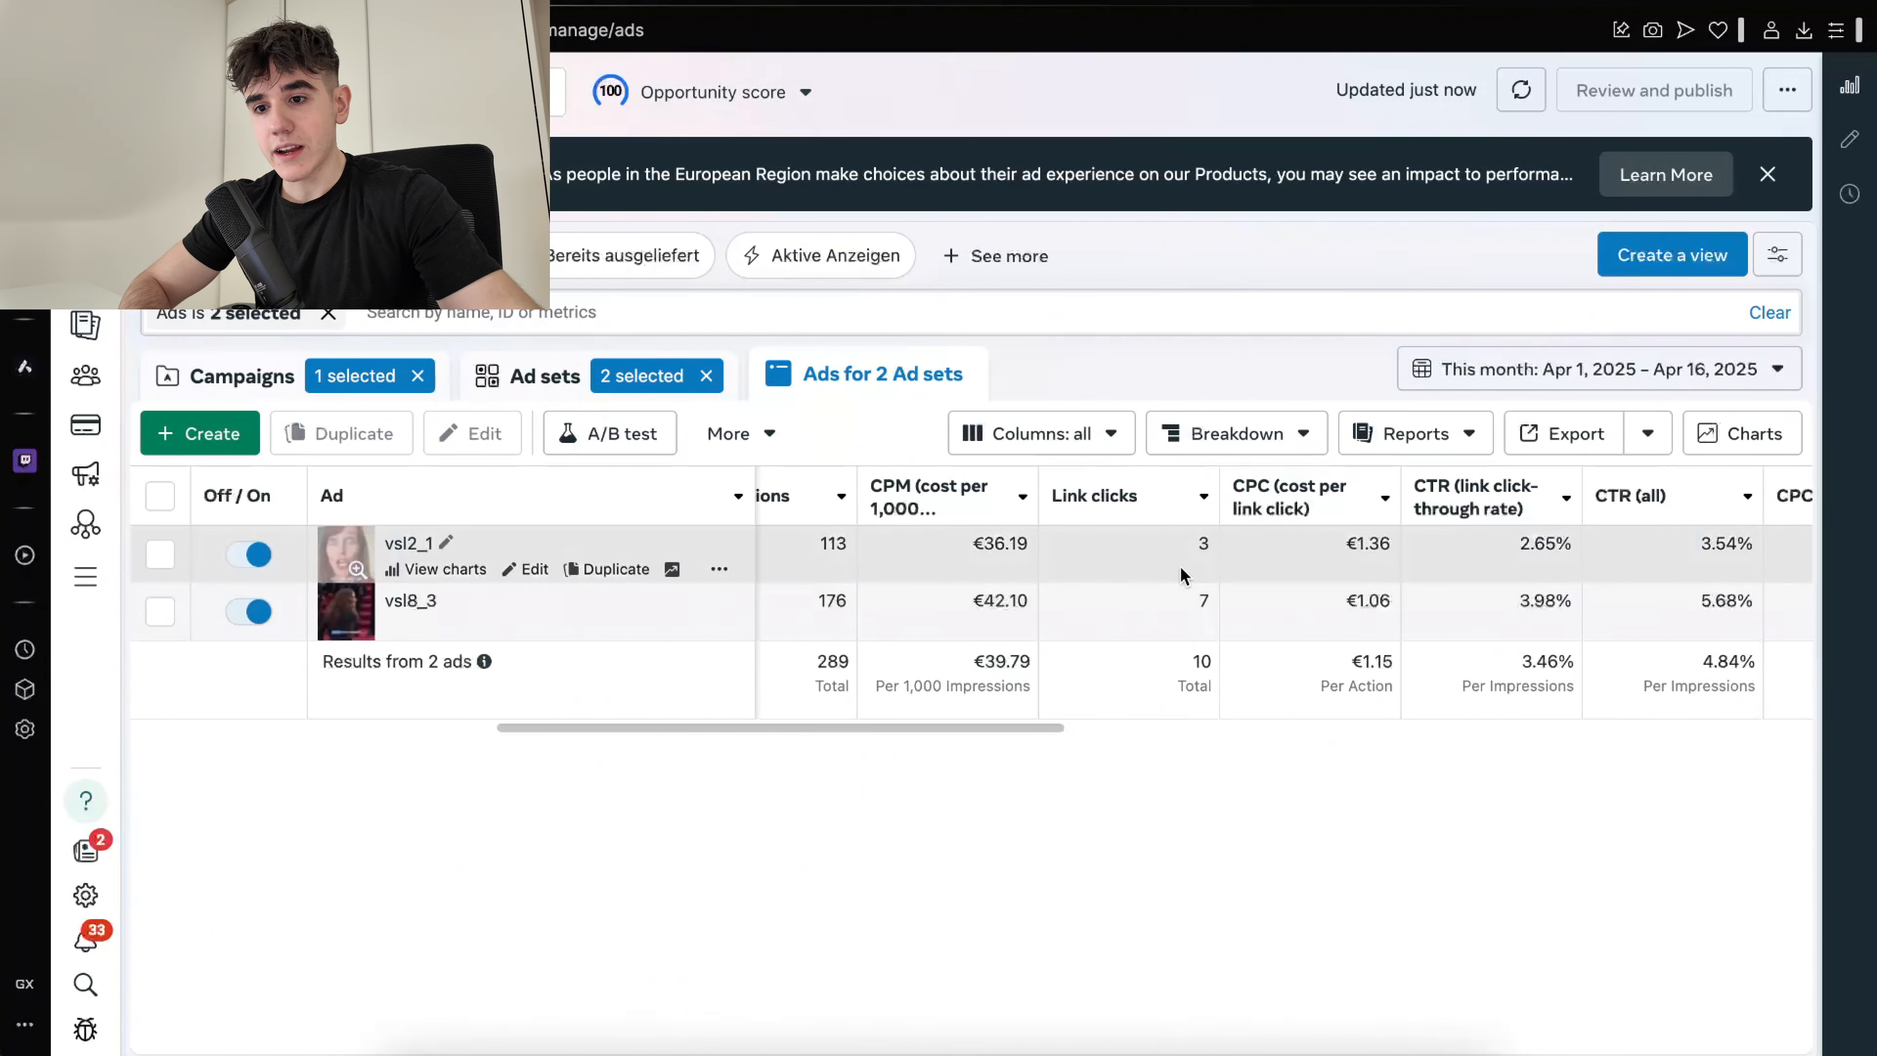
# Preview the video of ad vsl2_1 and skip ahead through it to its final part
pyautogui.click(355, 566)
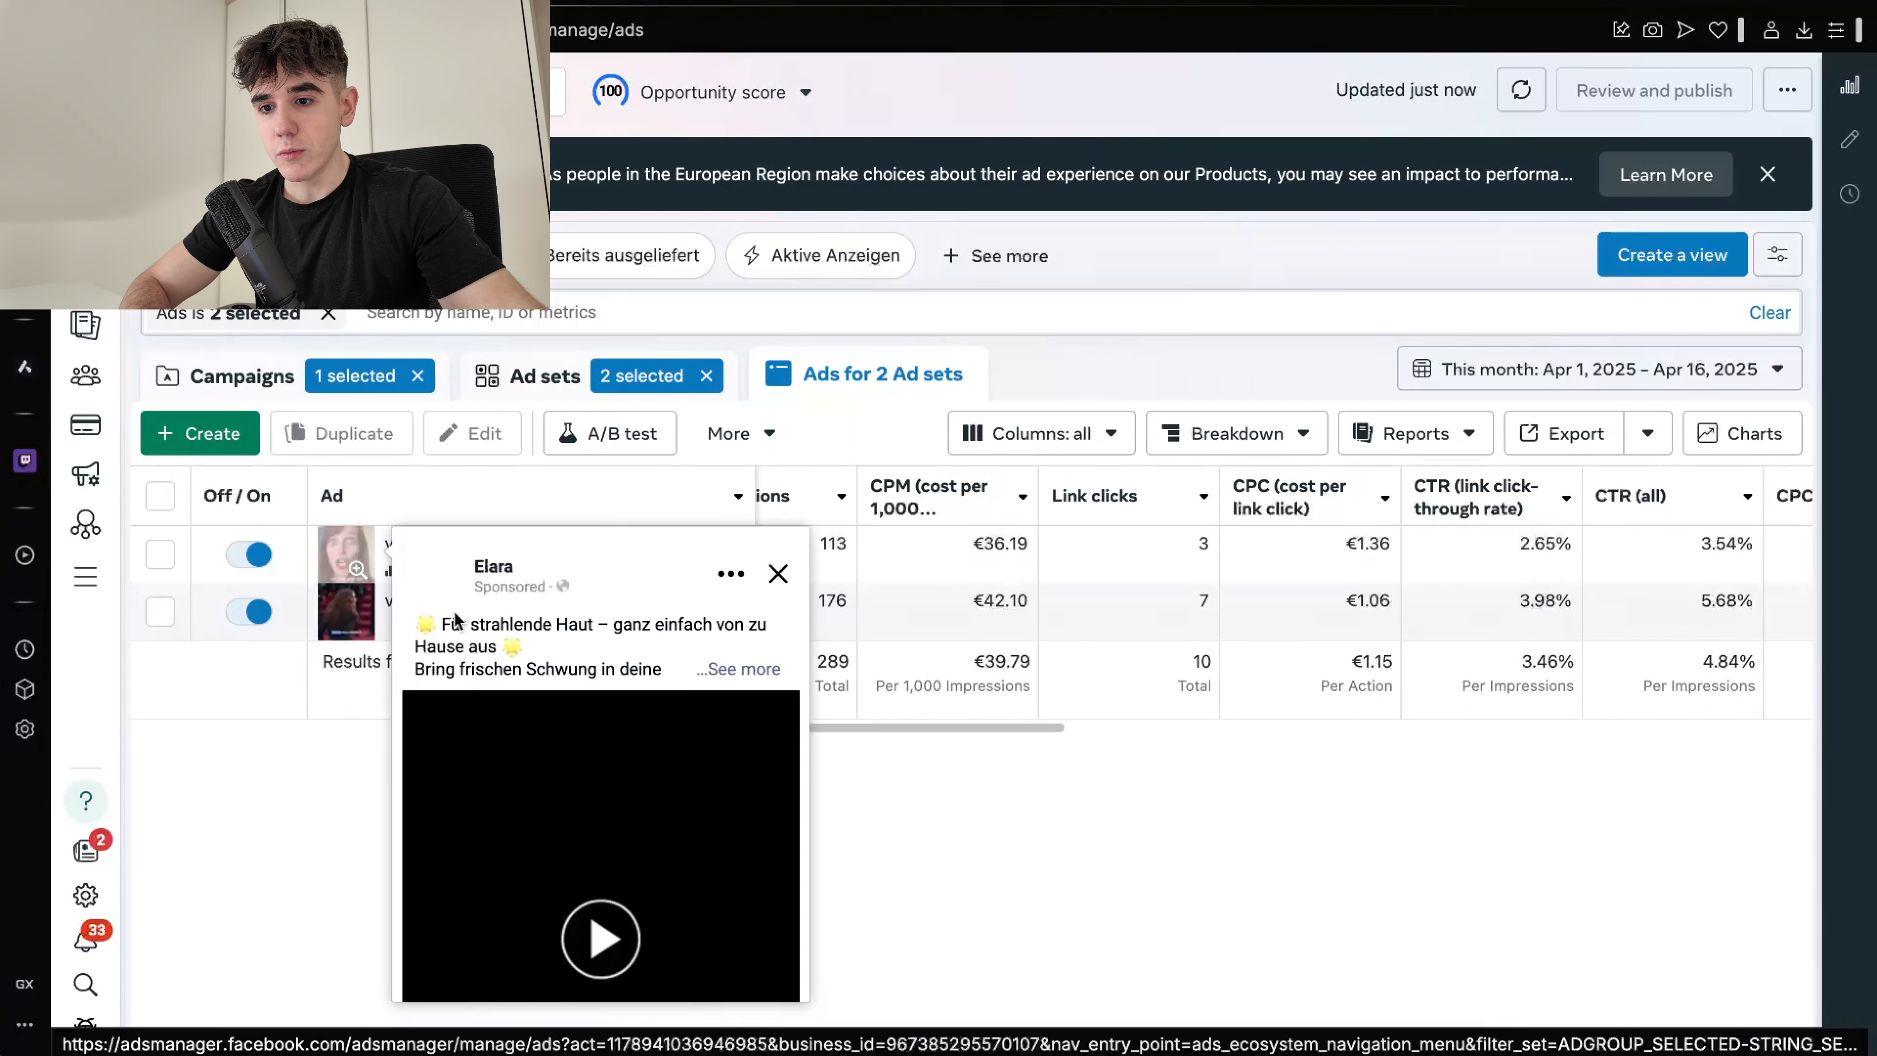
pyautogui.scroll(-2, 529, 706)
pyautogui.click(620, 764)
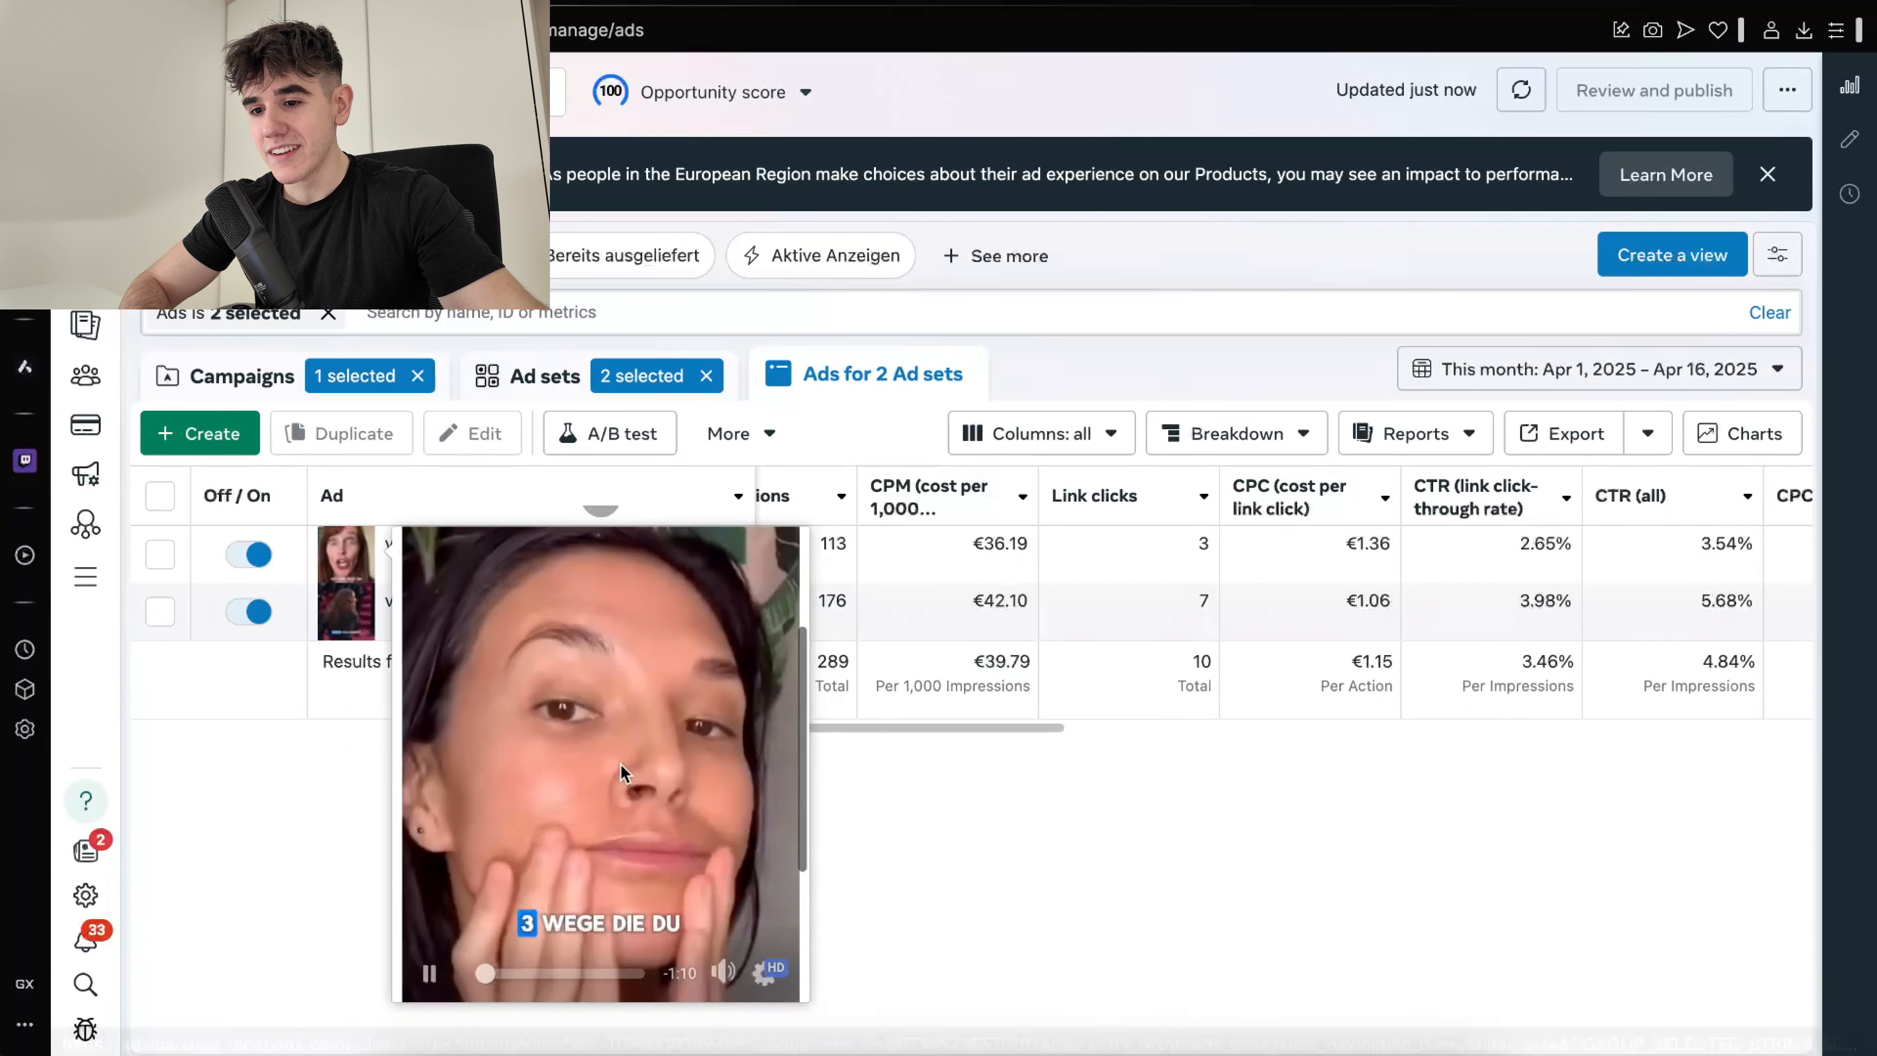
pyautogui.scroll(-1, 636, 816)
pyautogui.click(566, 949)
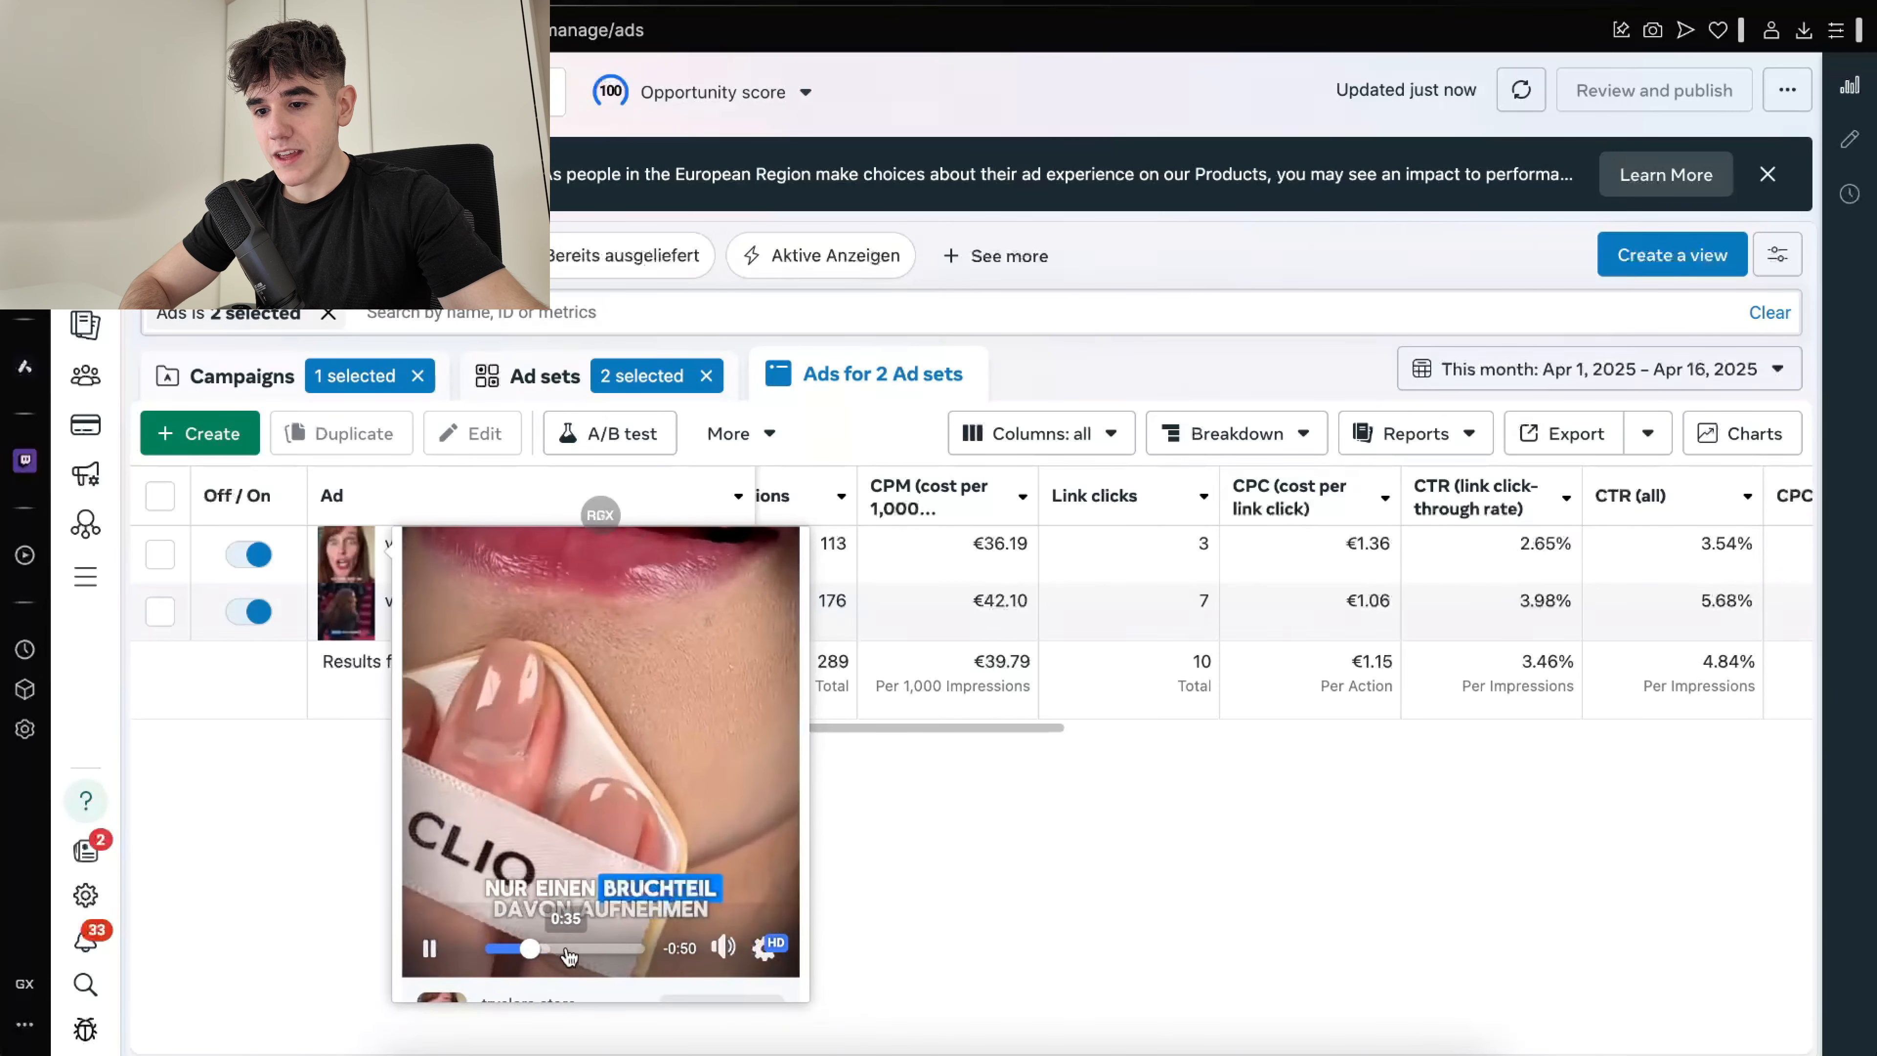
pyautogui.click(601, 949)
pyautogui.click(620, 949)
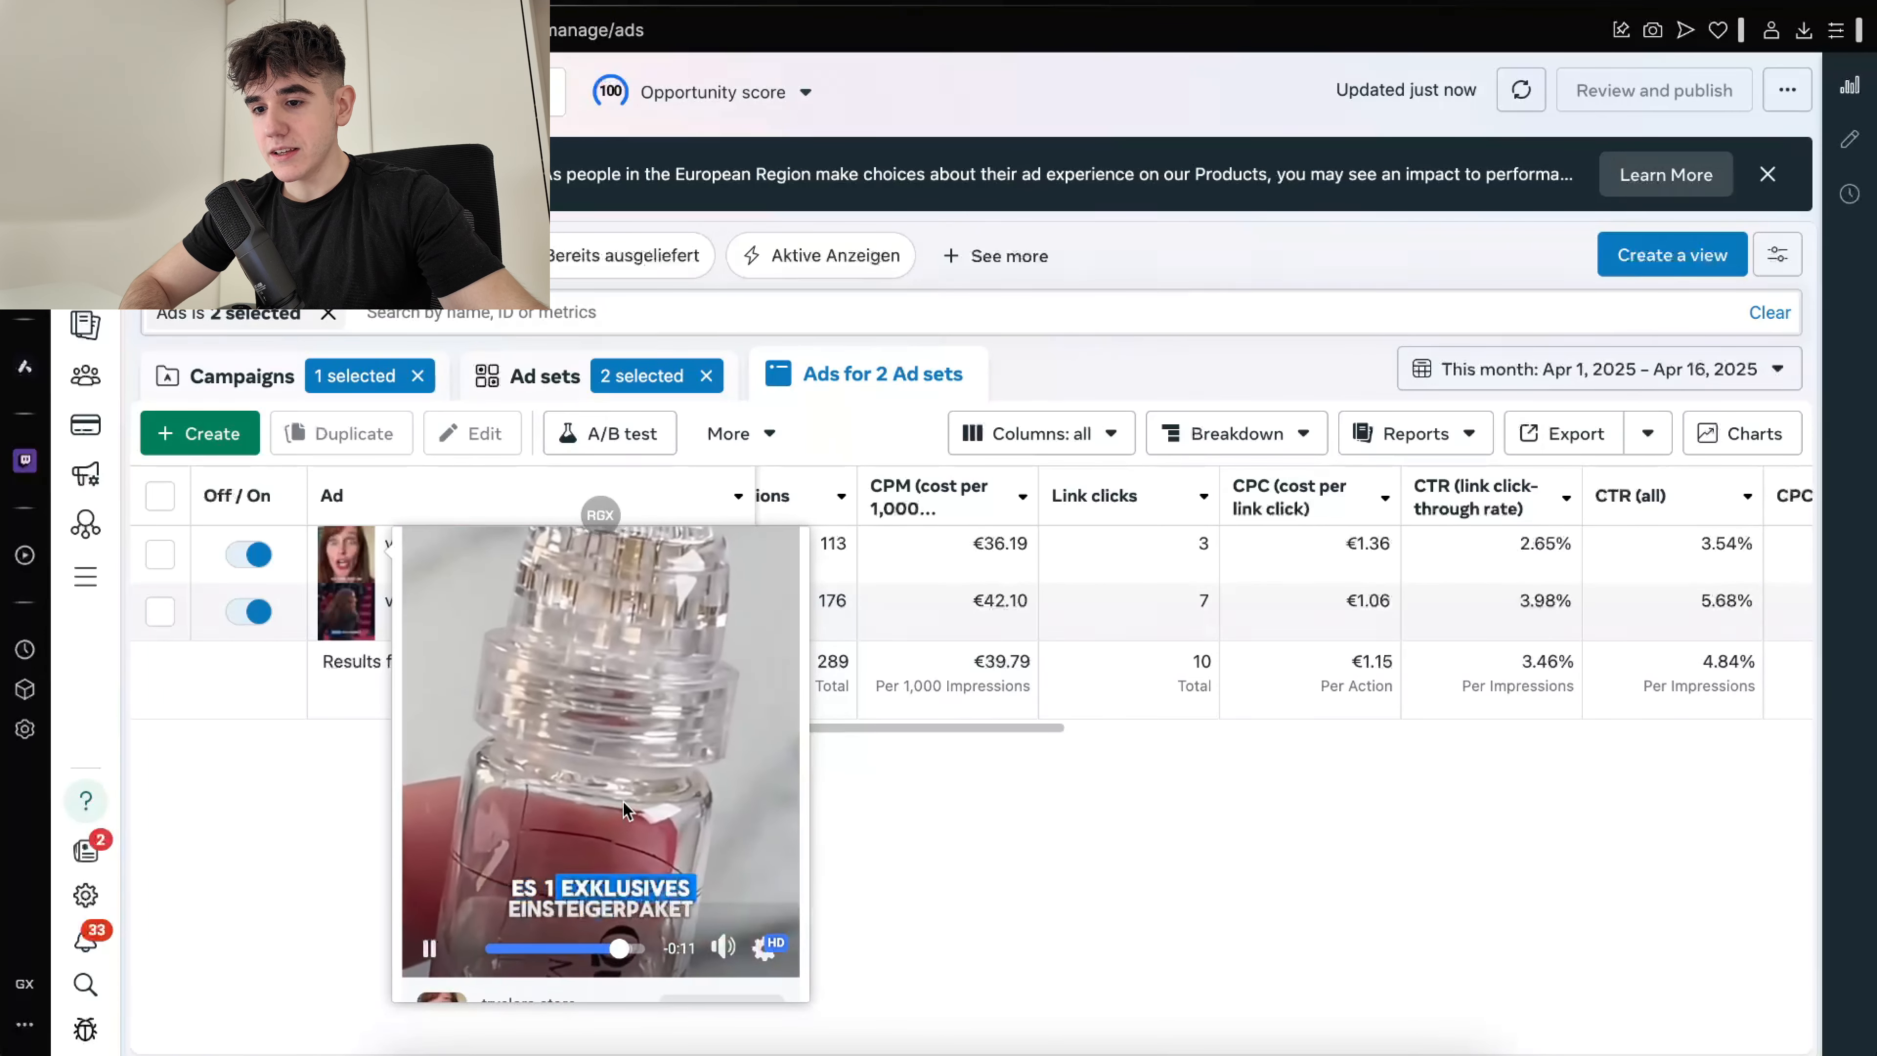
# Preview the video of ad vsl8_3 and skip from its opening to a late section
pyautogui.moveTo(414, 606)
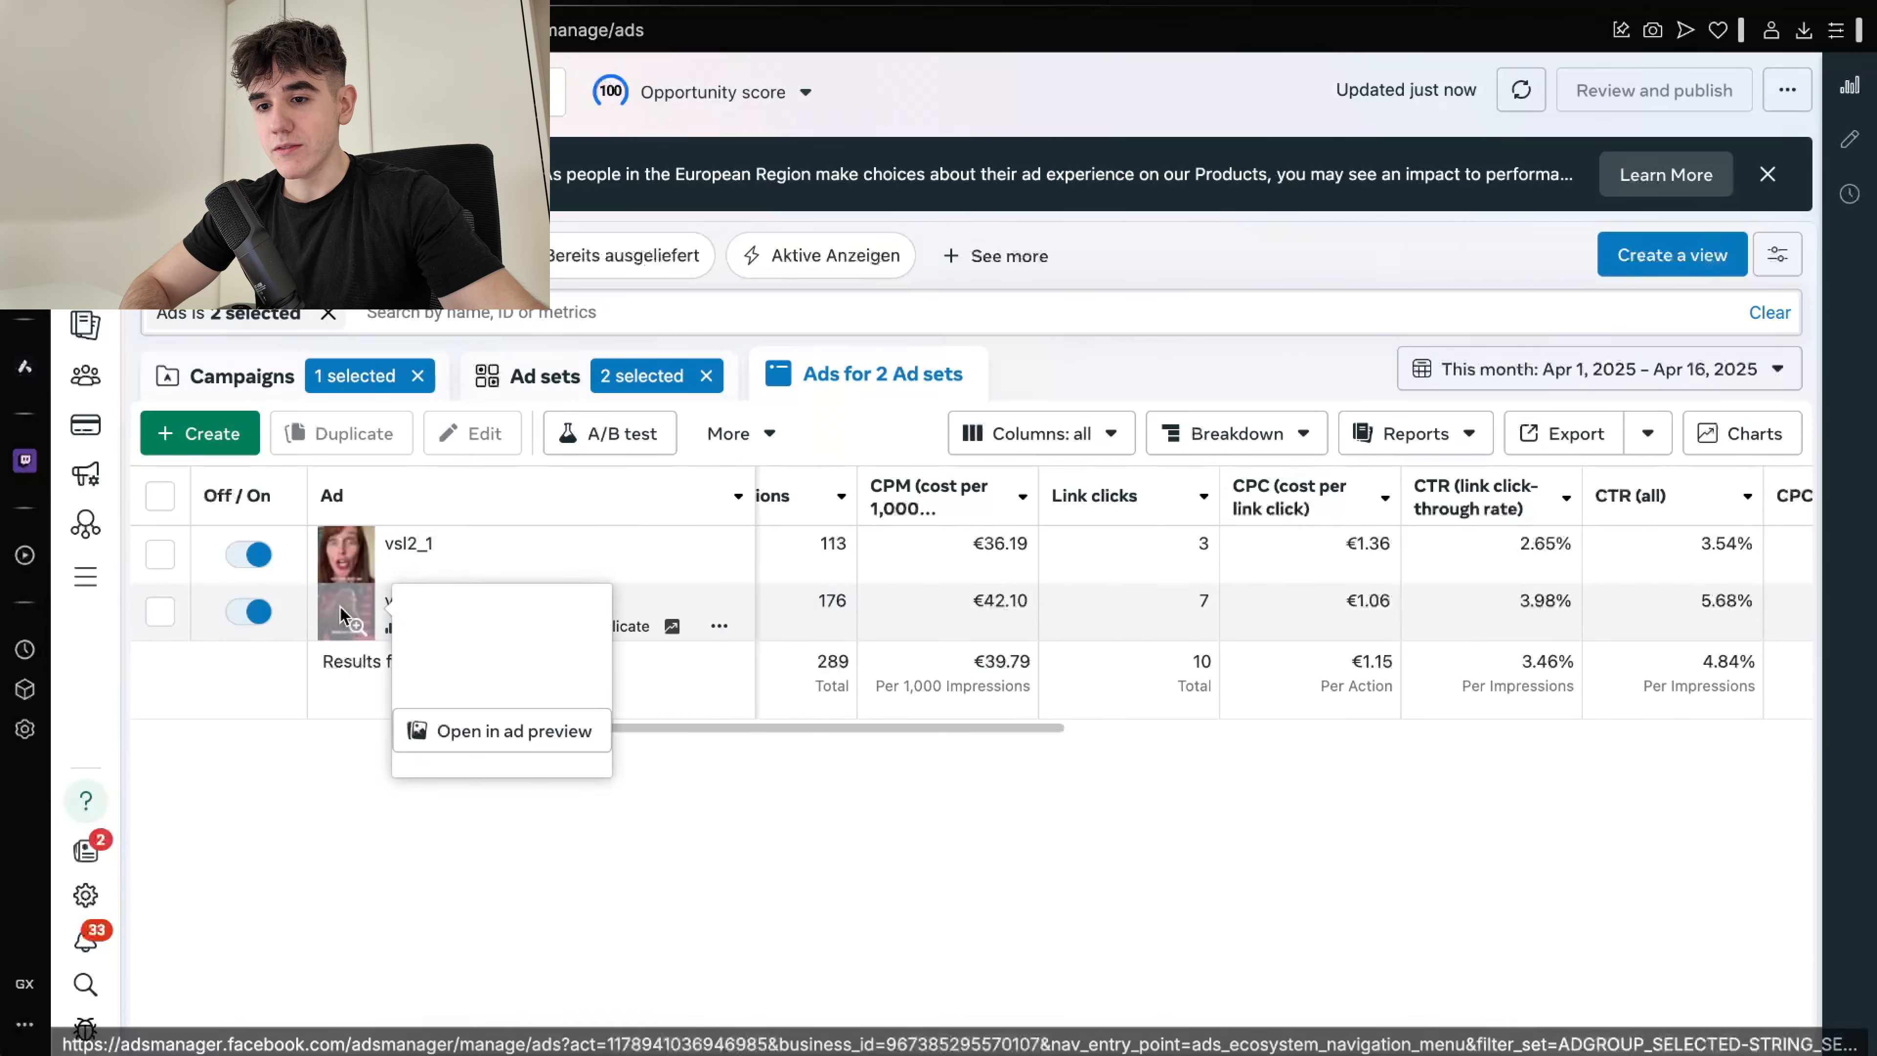
pyautogui.click(555, 806)
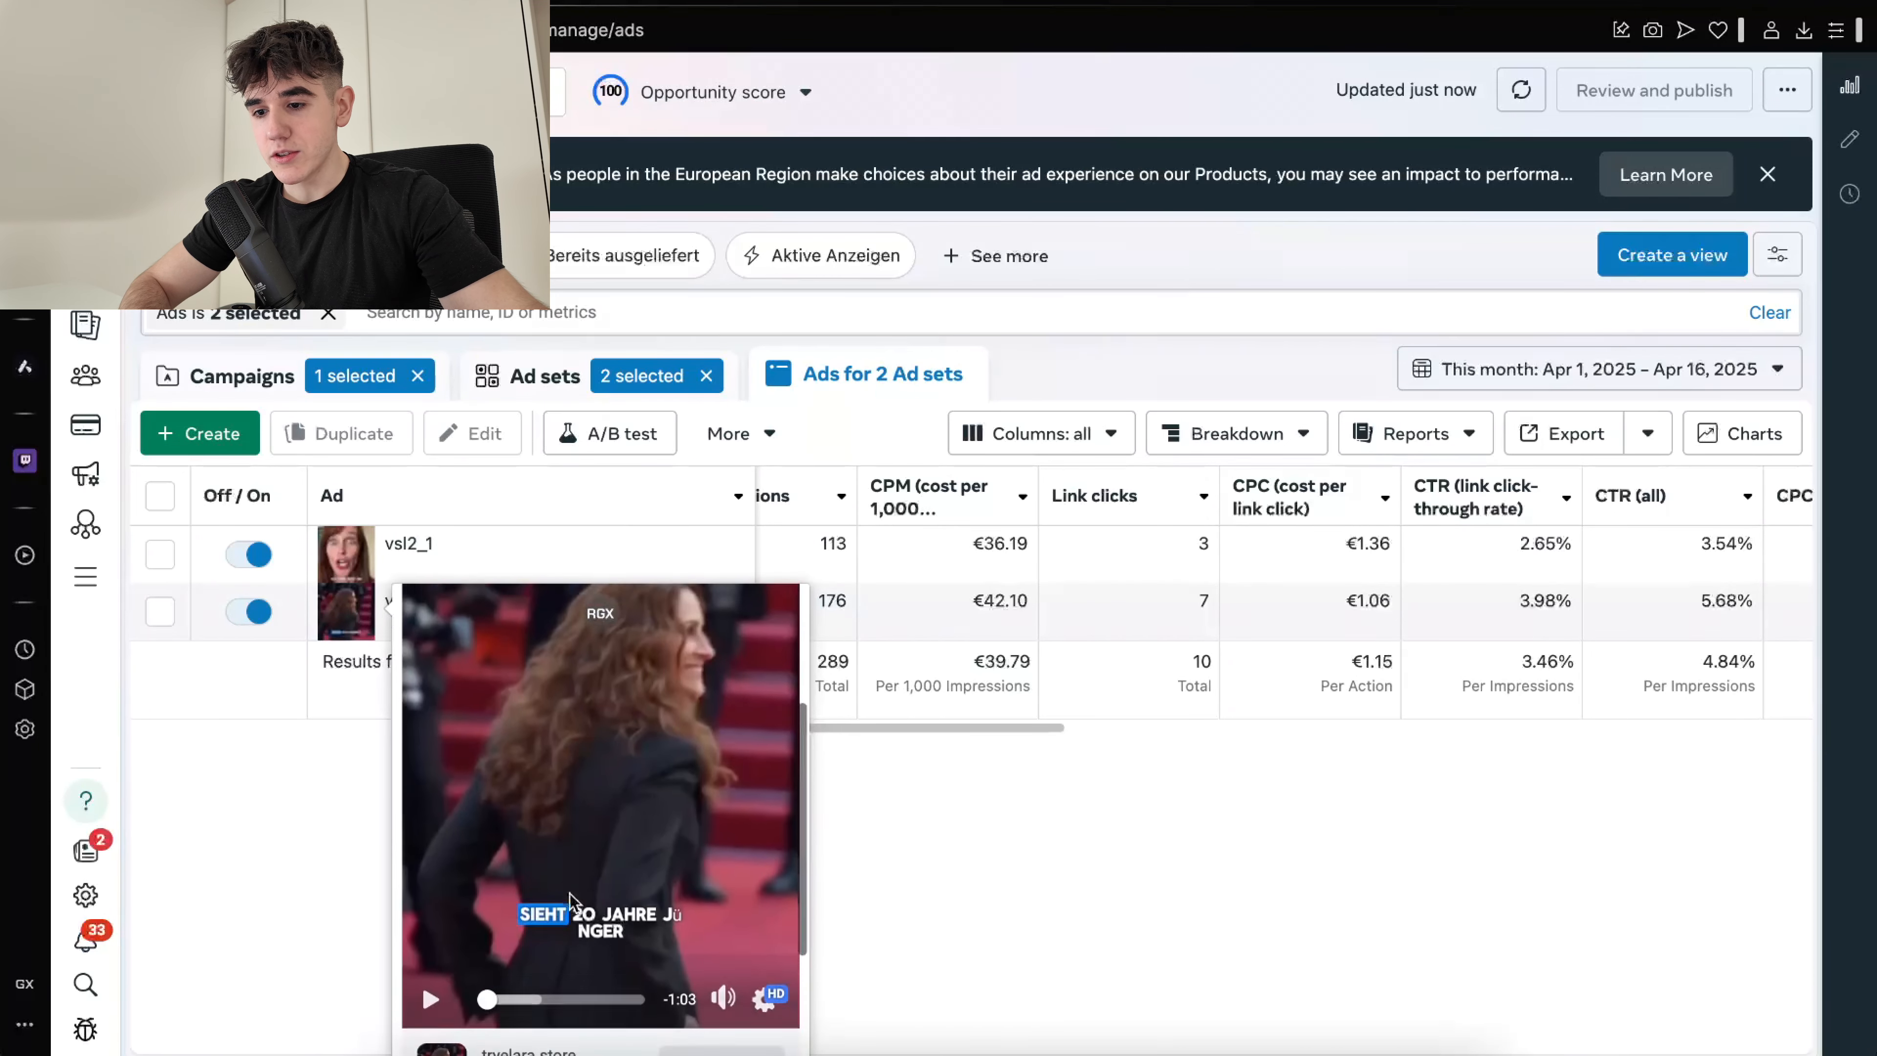
pyautogui.scroll(1, 628, 826)
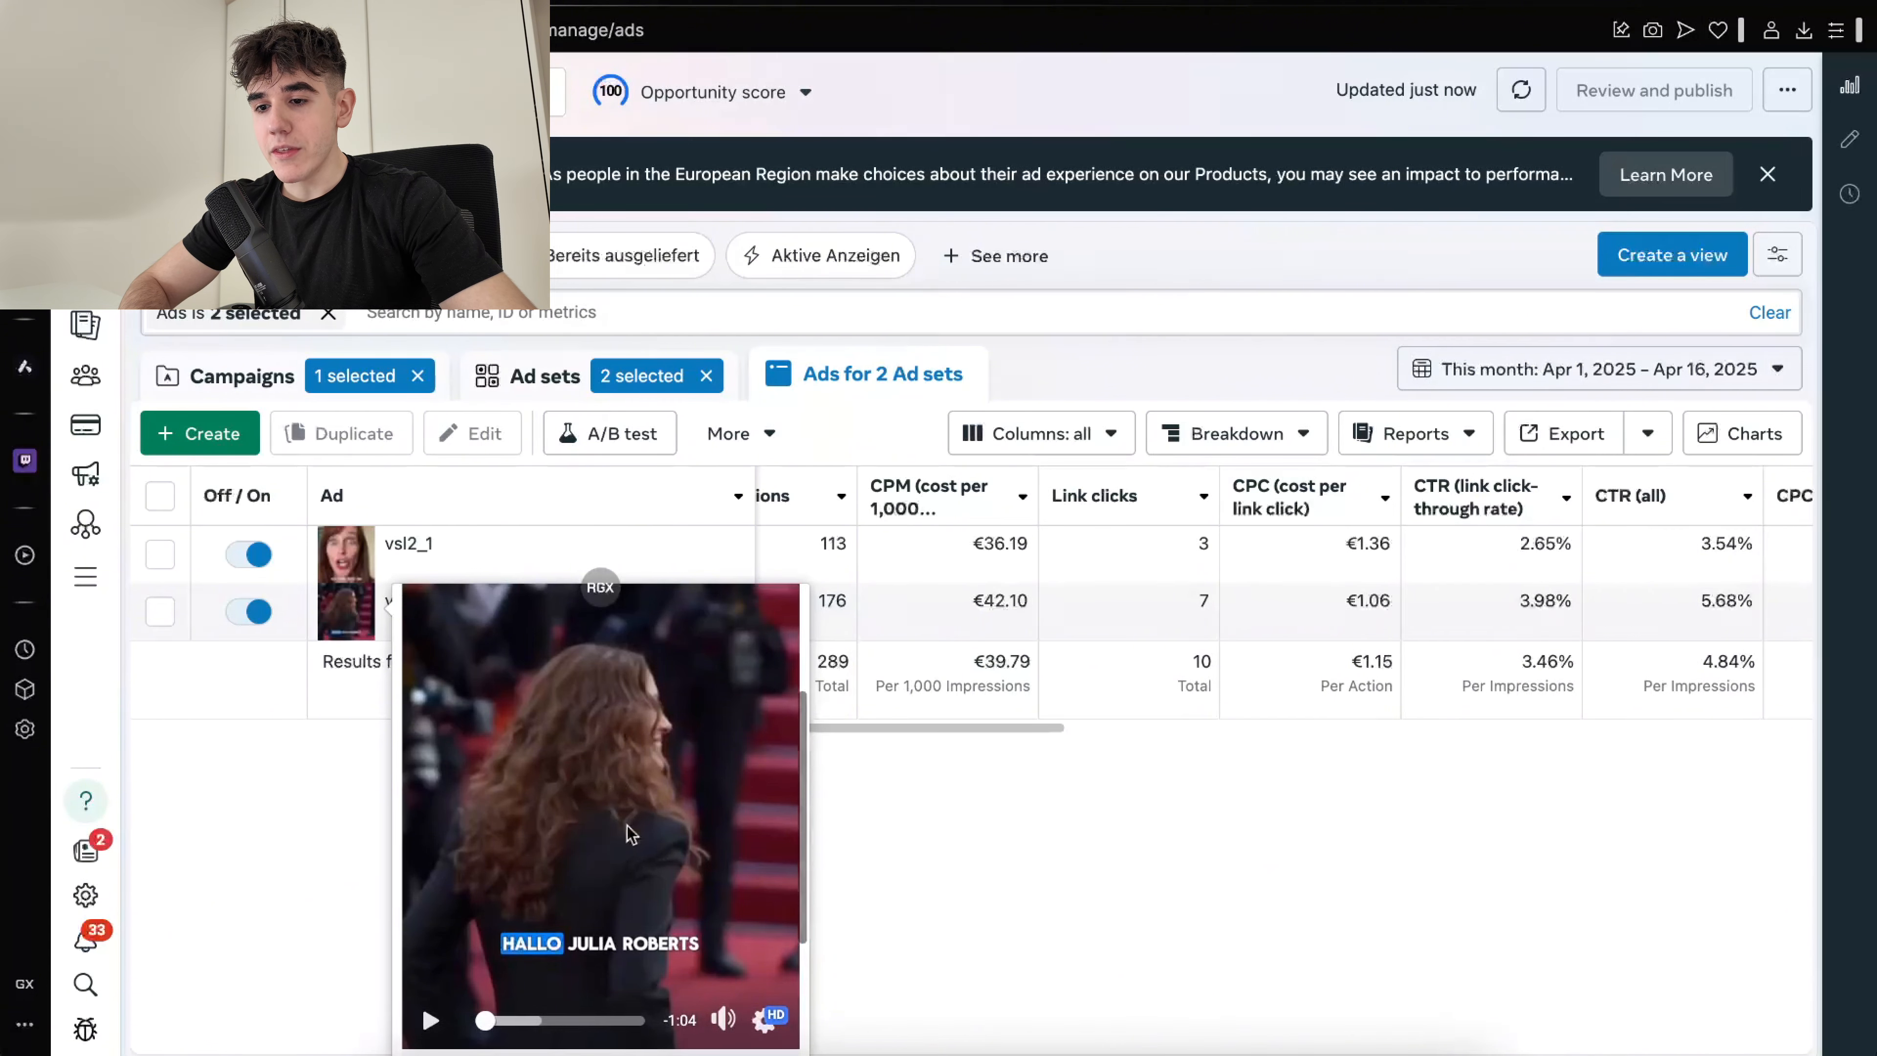
pyautogui.click(497, 1025)
pyautogui.click(497, 1025)
pyautogui.moveTo(496, 1024); pyautogui.dragTo(605, 1020)
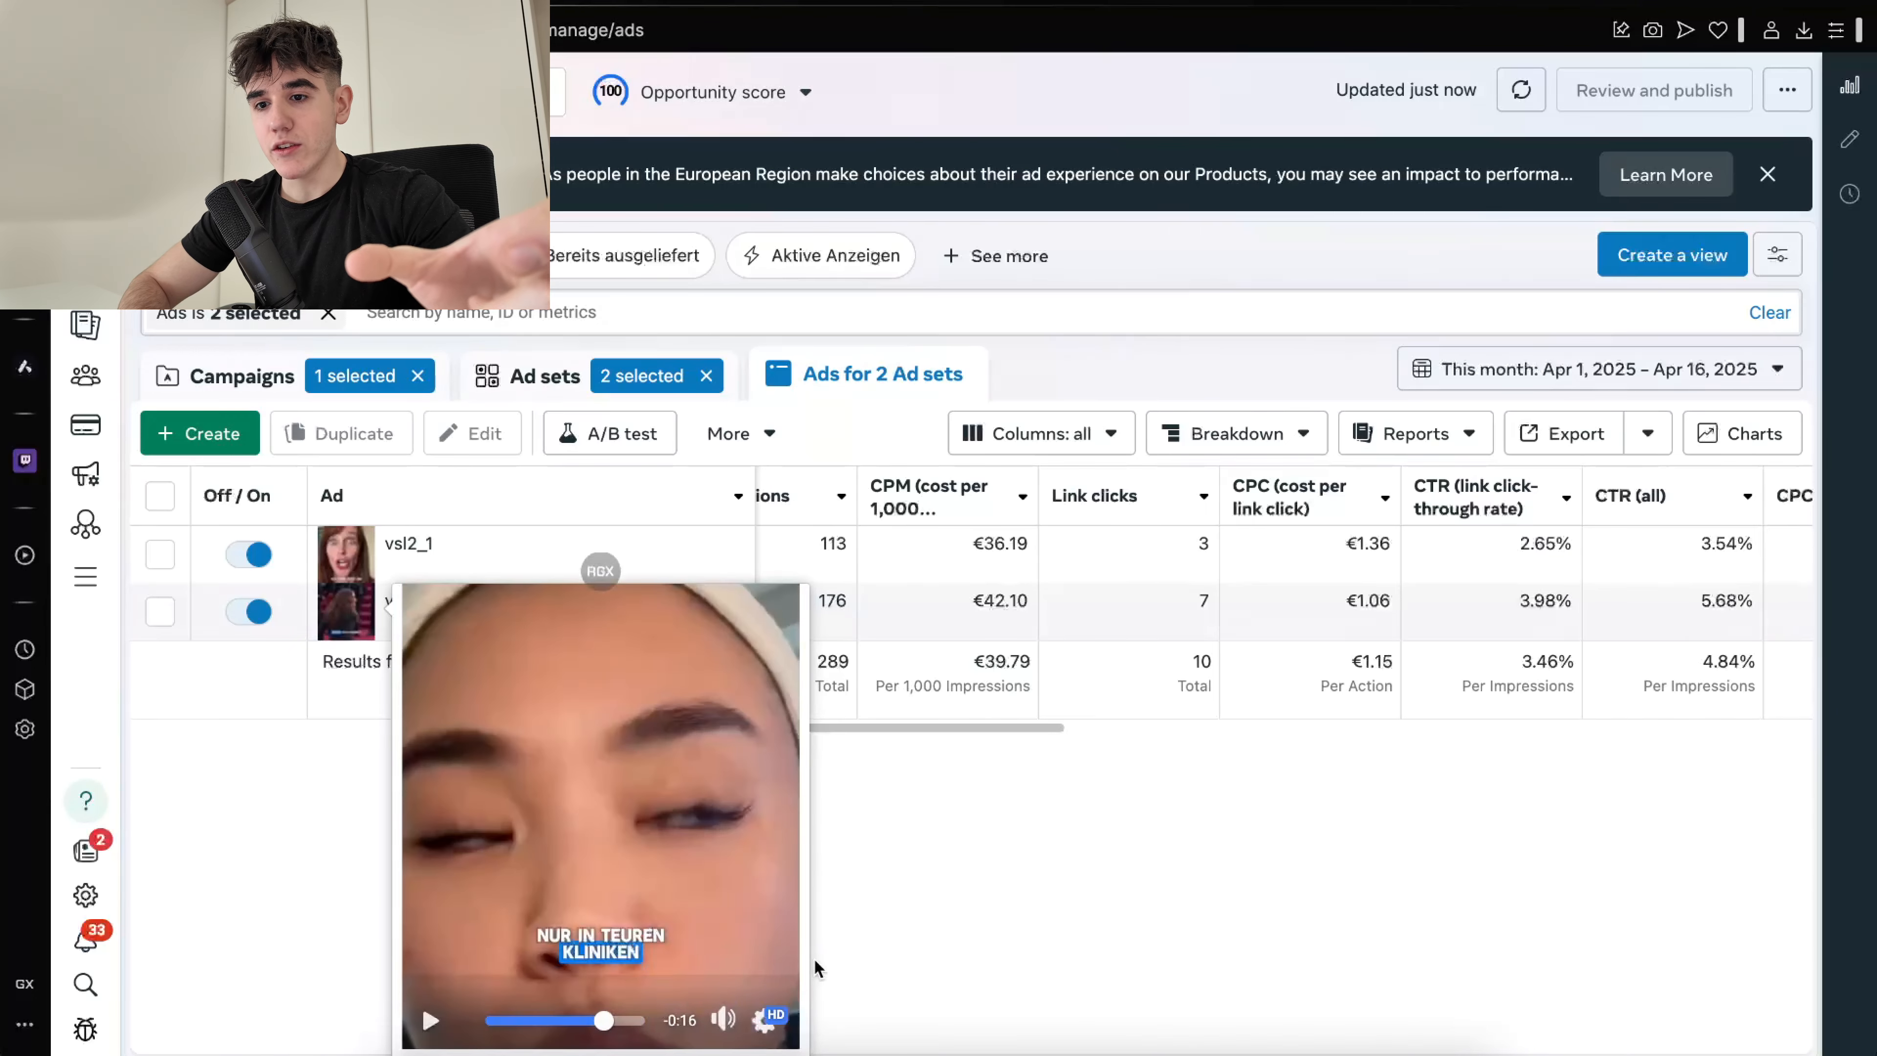
# Reopen the vsl2_1 video preview and rewind it to the beginning to review the opening
pyautogui.moveTo(350, 554)
pyautogui.scroll(-4, 545, 770)
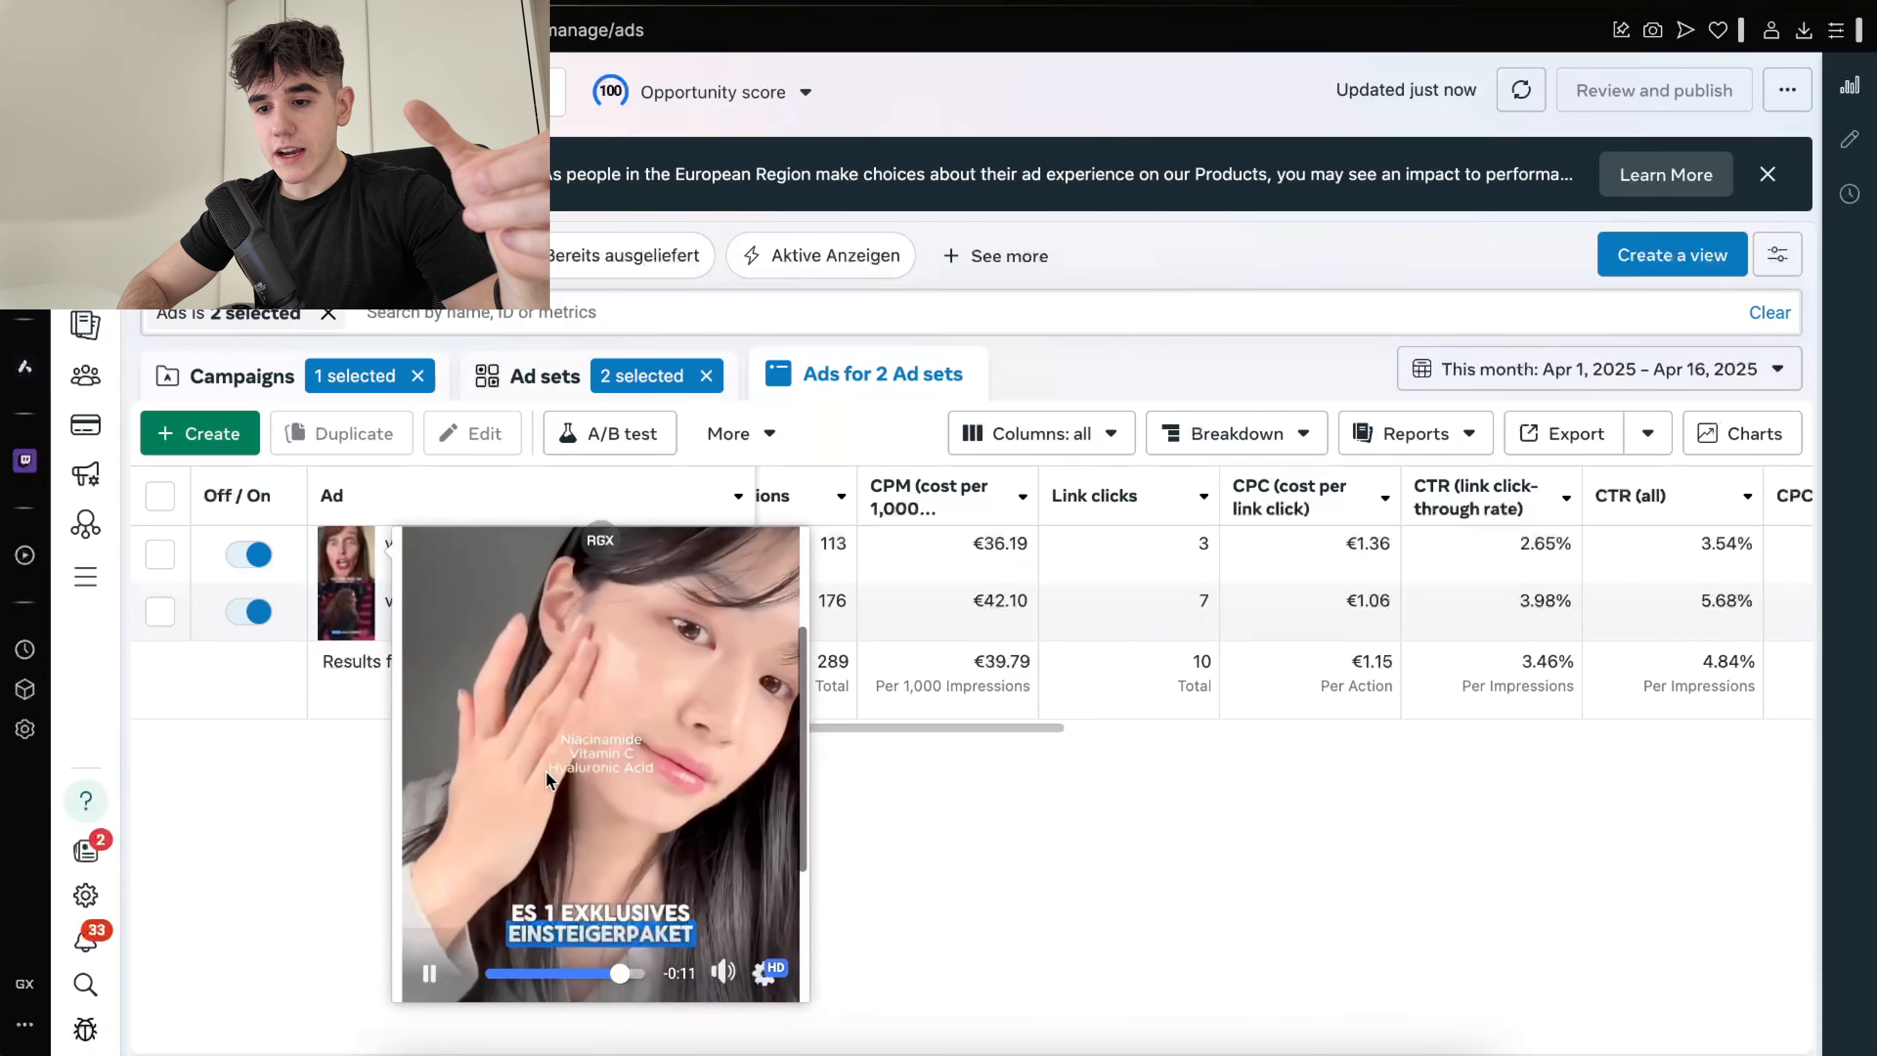
pyautogui.moveTo(619, 974); pyautogui.dragTo(424, 975)
pyautogui.click(650, 835)
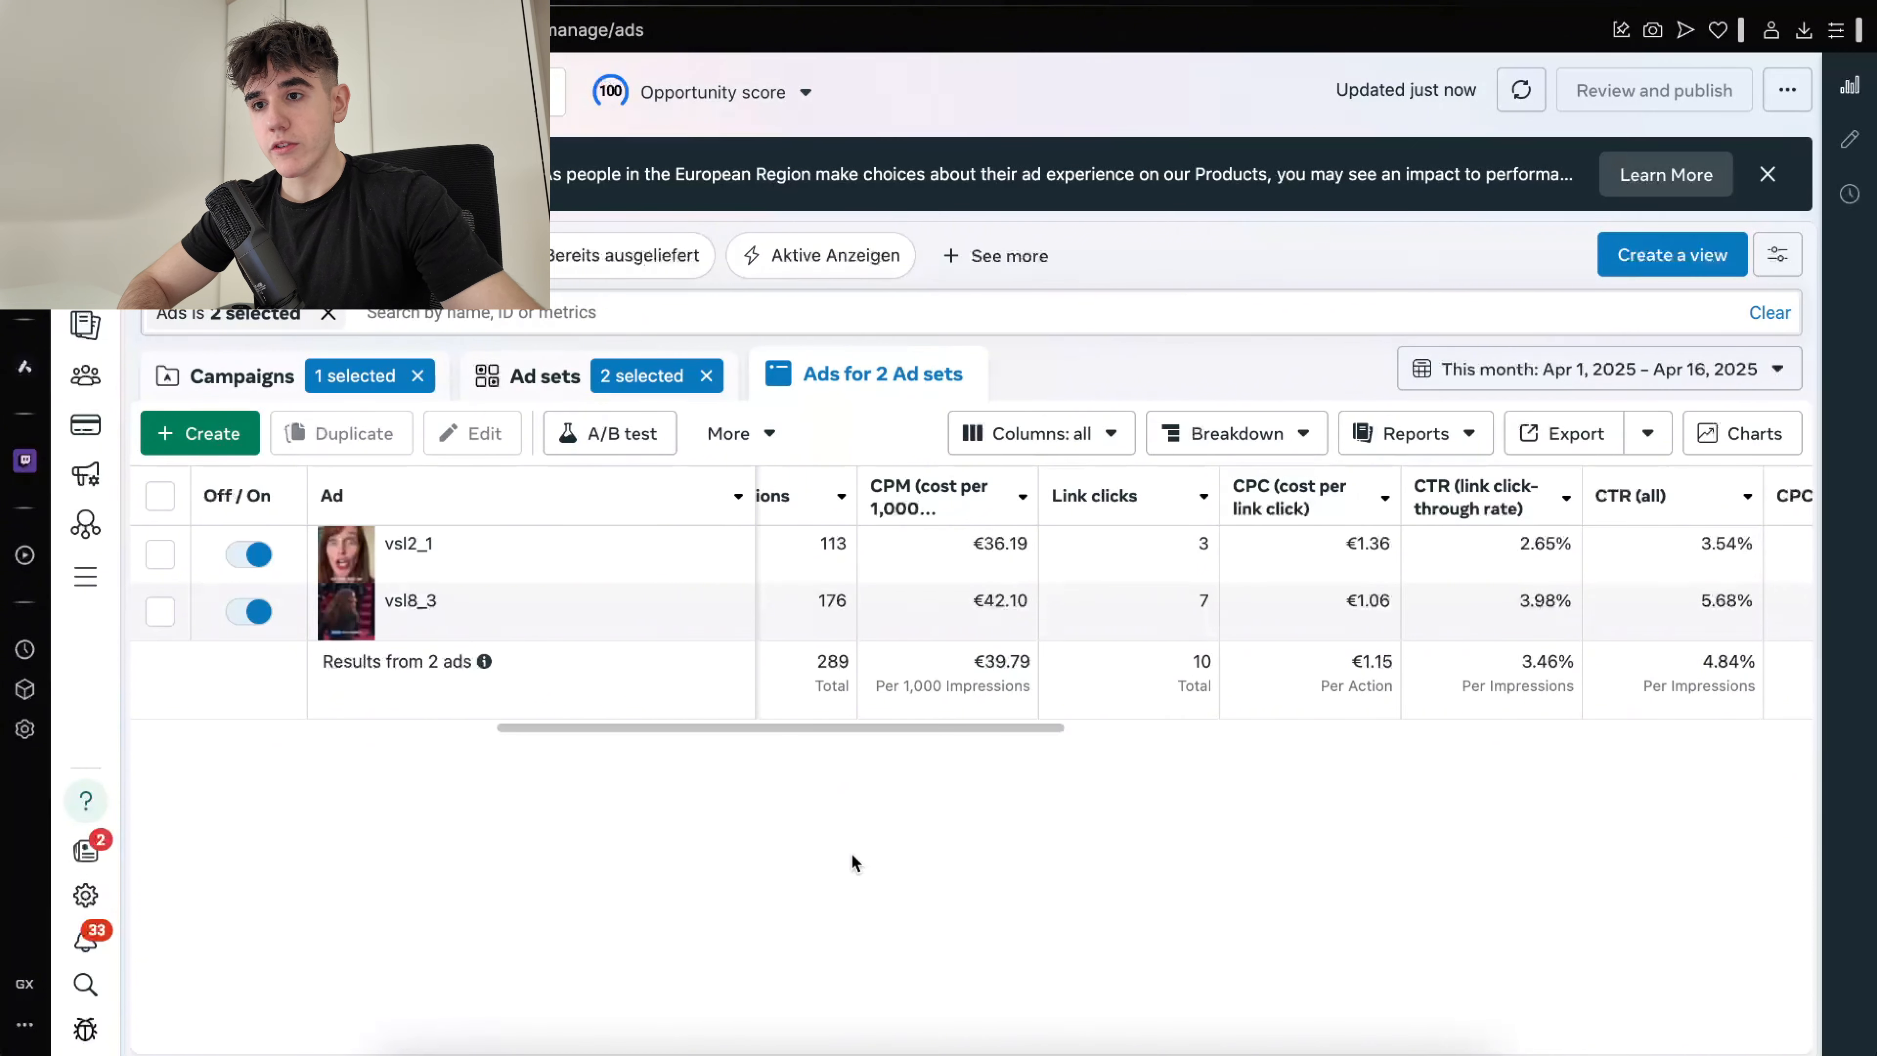
pyautogui.click(663, 84)
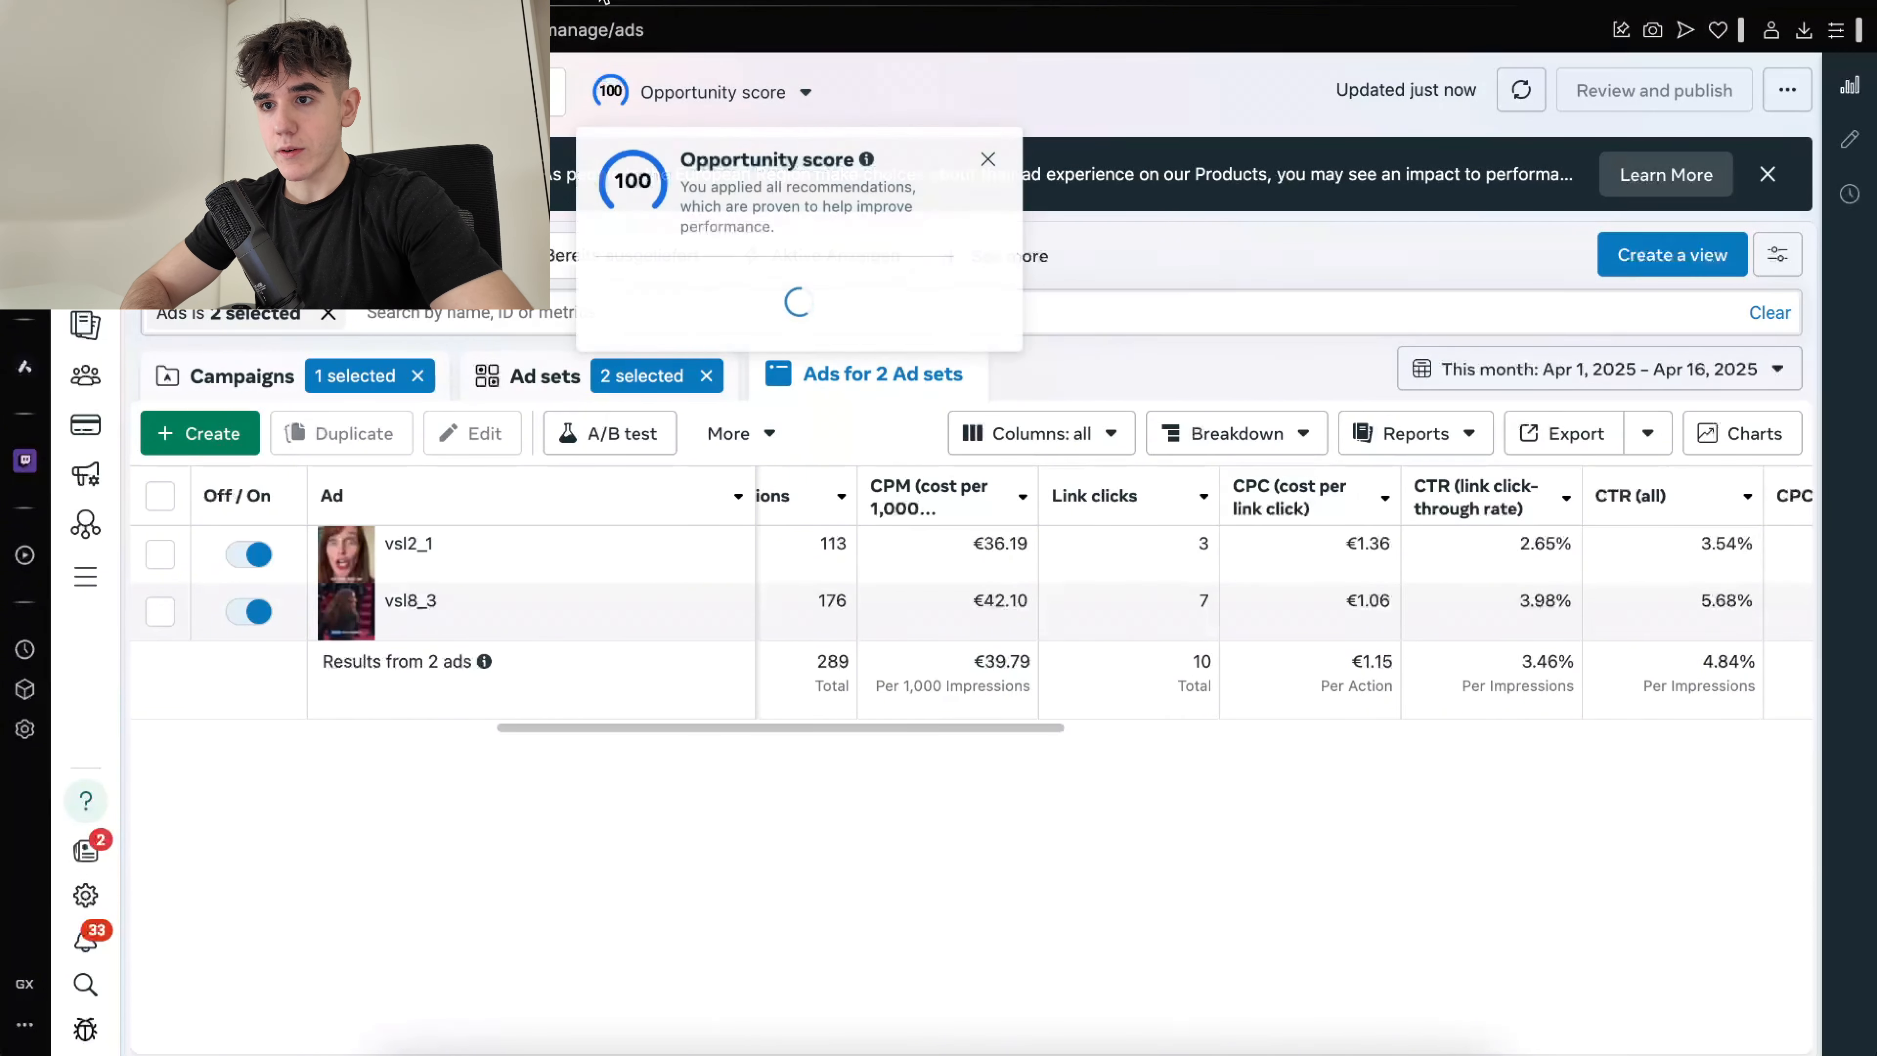
# Search the web for "google docs" in a new browser tab, open Google Docs and create a blank document
pyautogui.click(602, 2)
pyautogui.write('google docs')
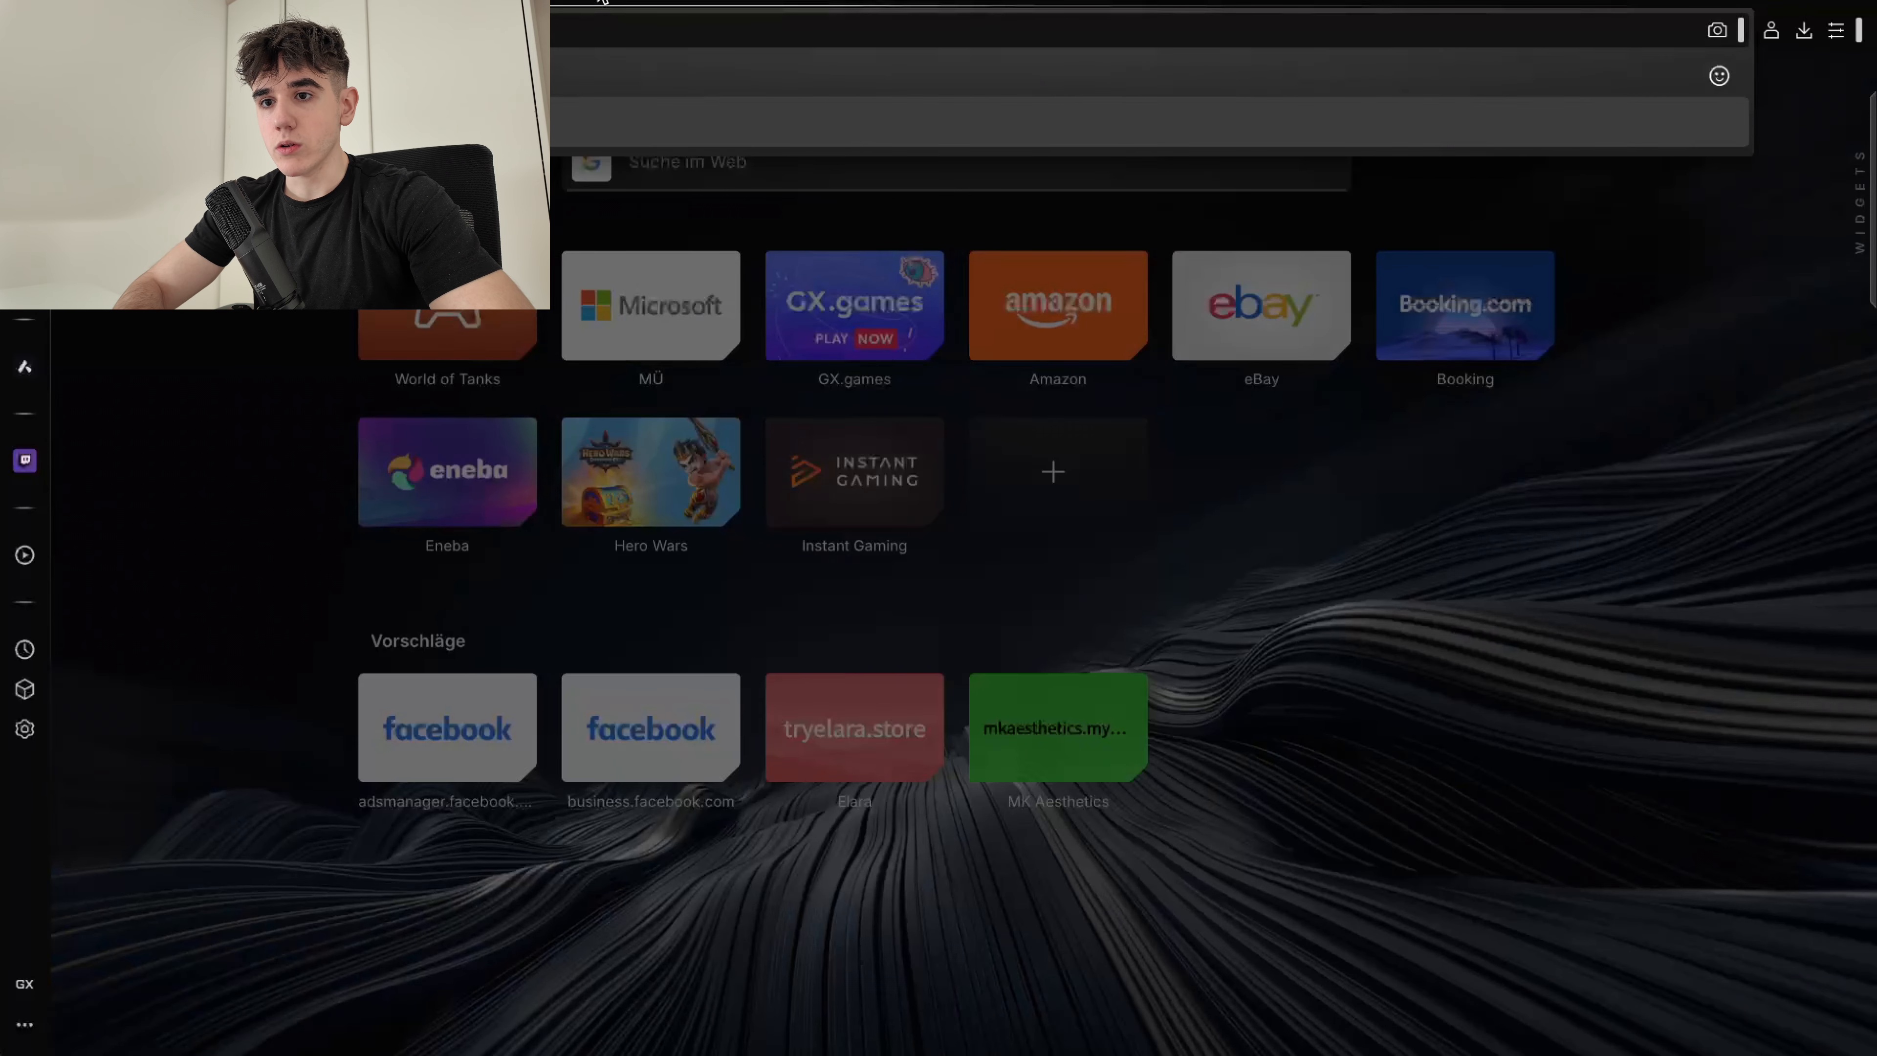
pyautogui.press('Return')
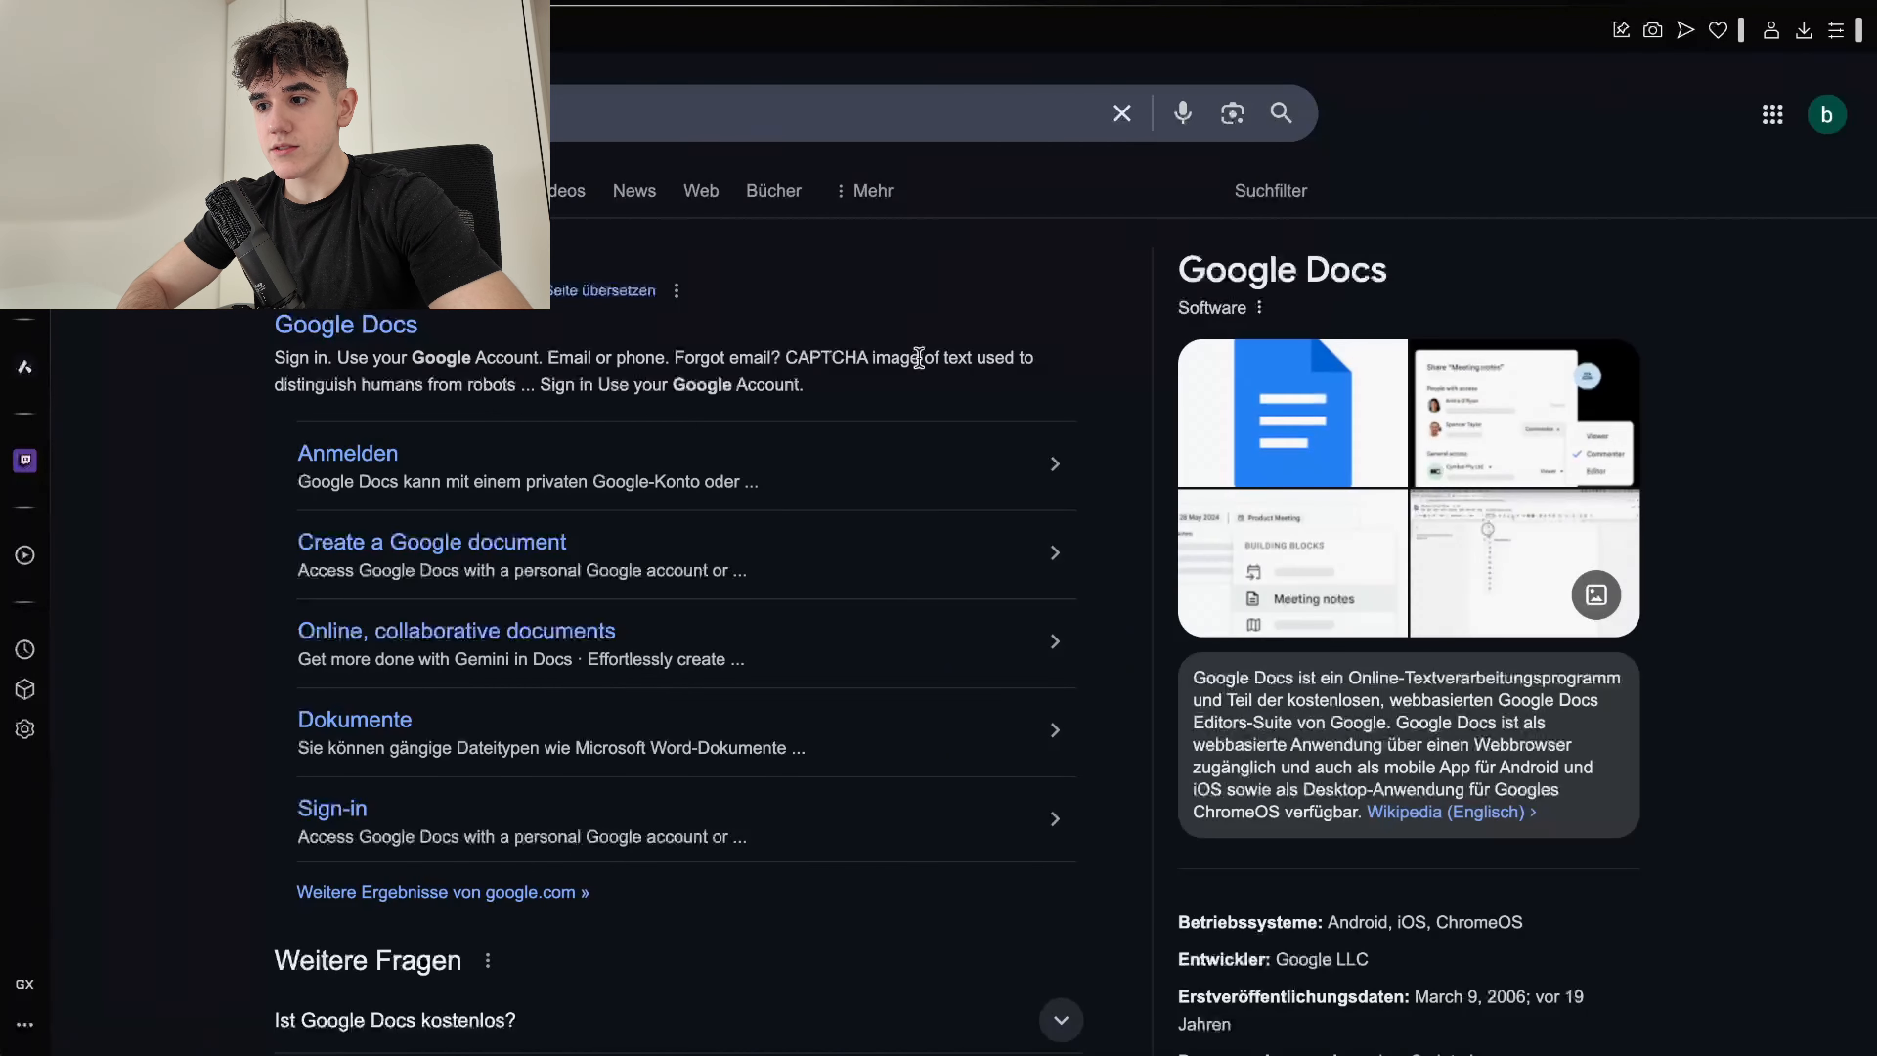
pyautogui.click(358, 327)
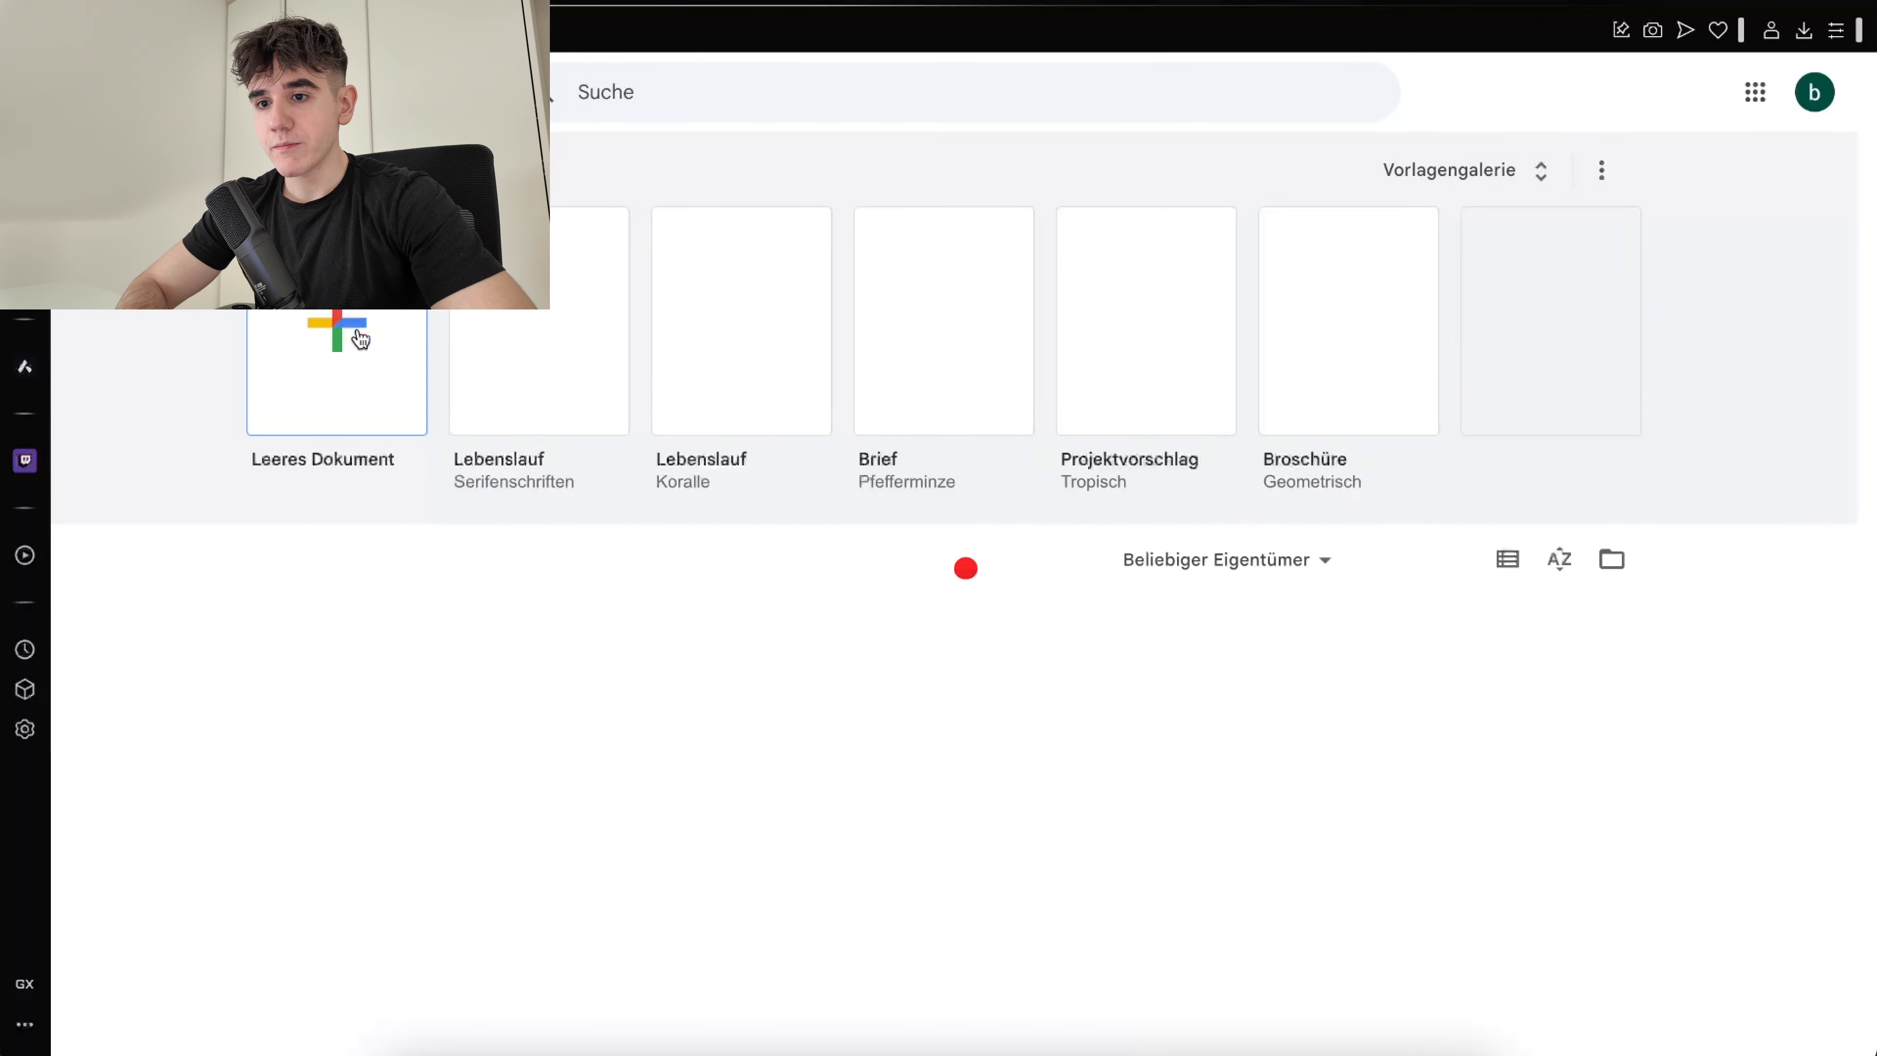
pyautogui.click(379, 358)
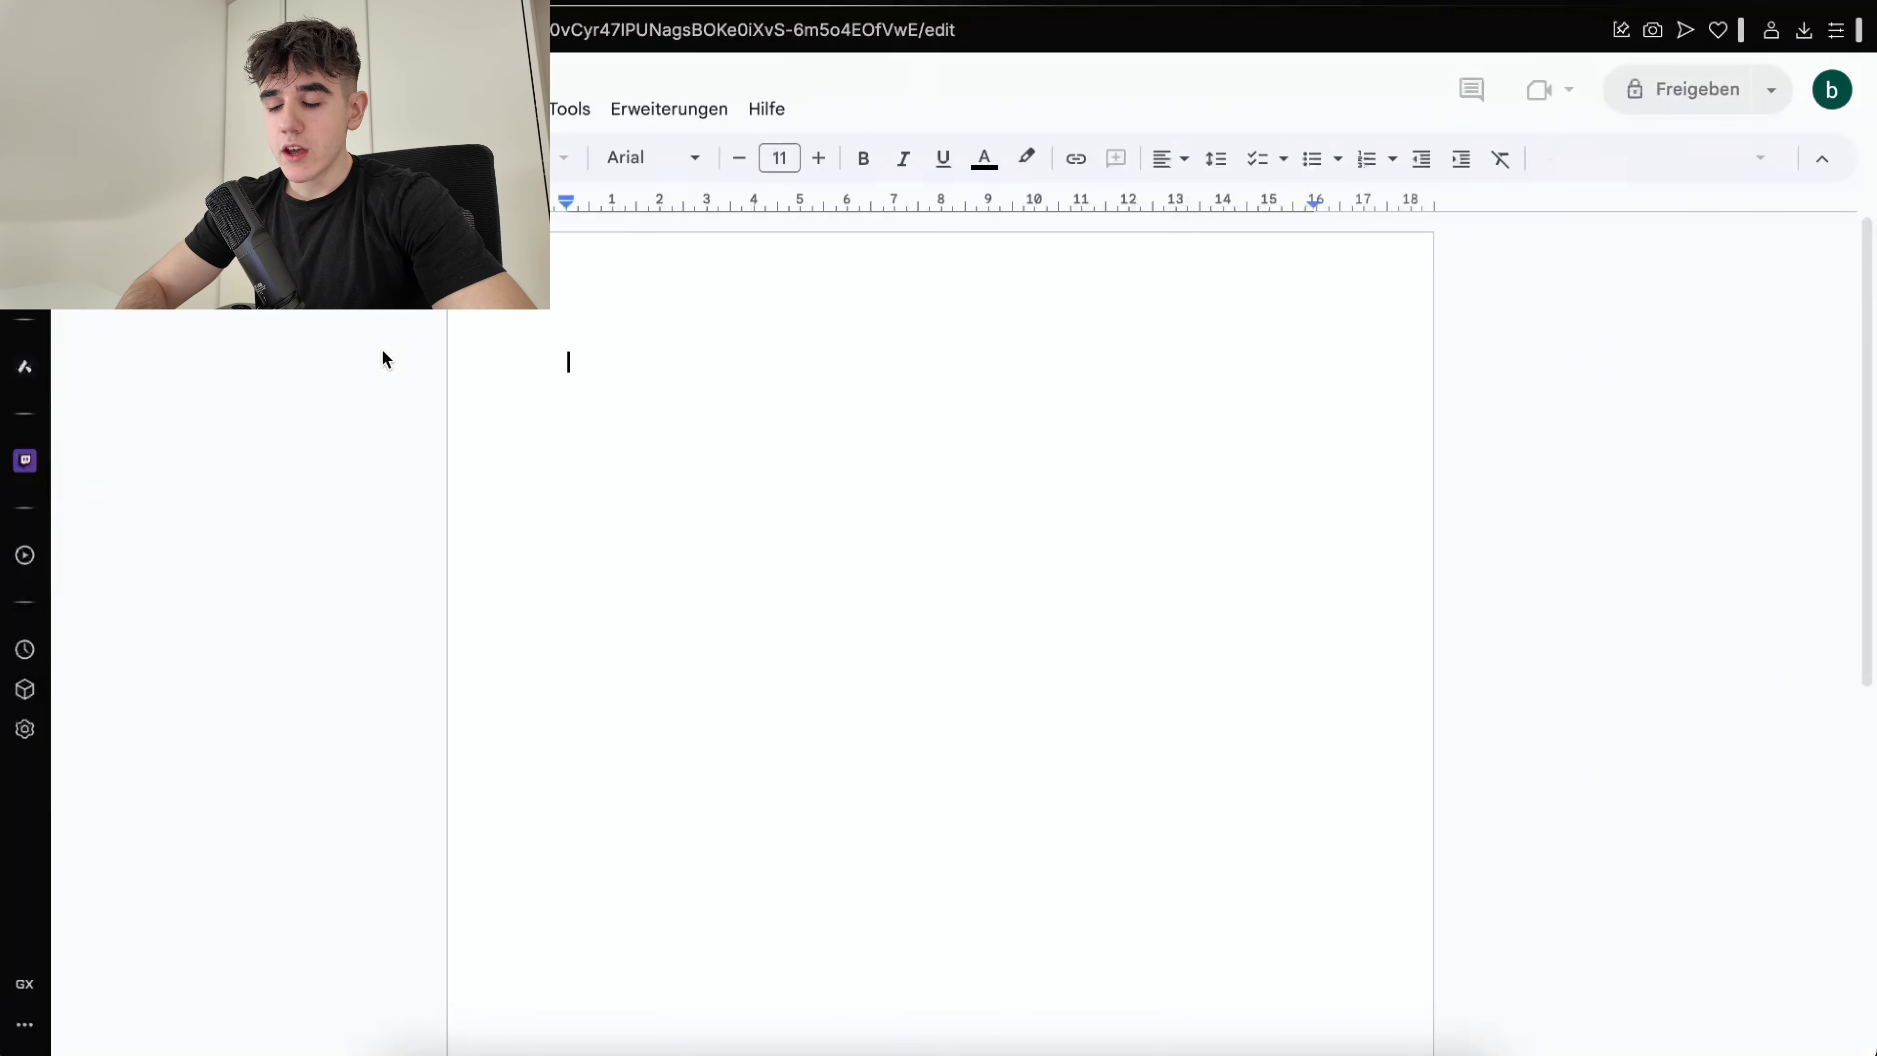
# Write the first numbered point: "if a concept works in US/UK …, then it'S gonna work in europe too"
pyautogui.write('1.')
pyautogui.click(711, 777)
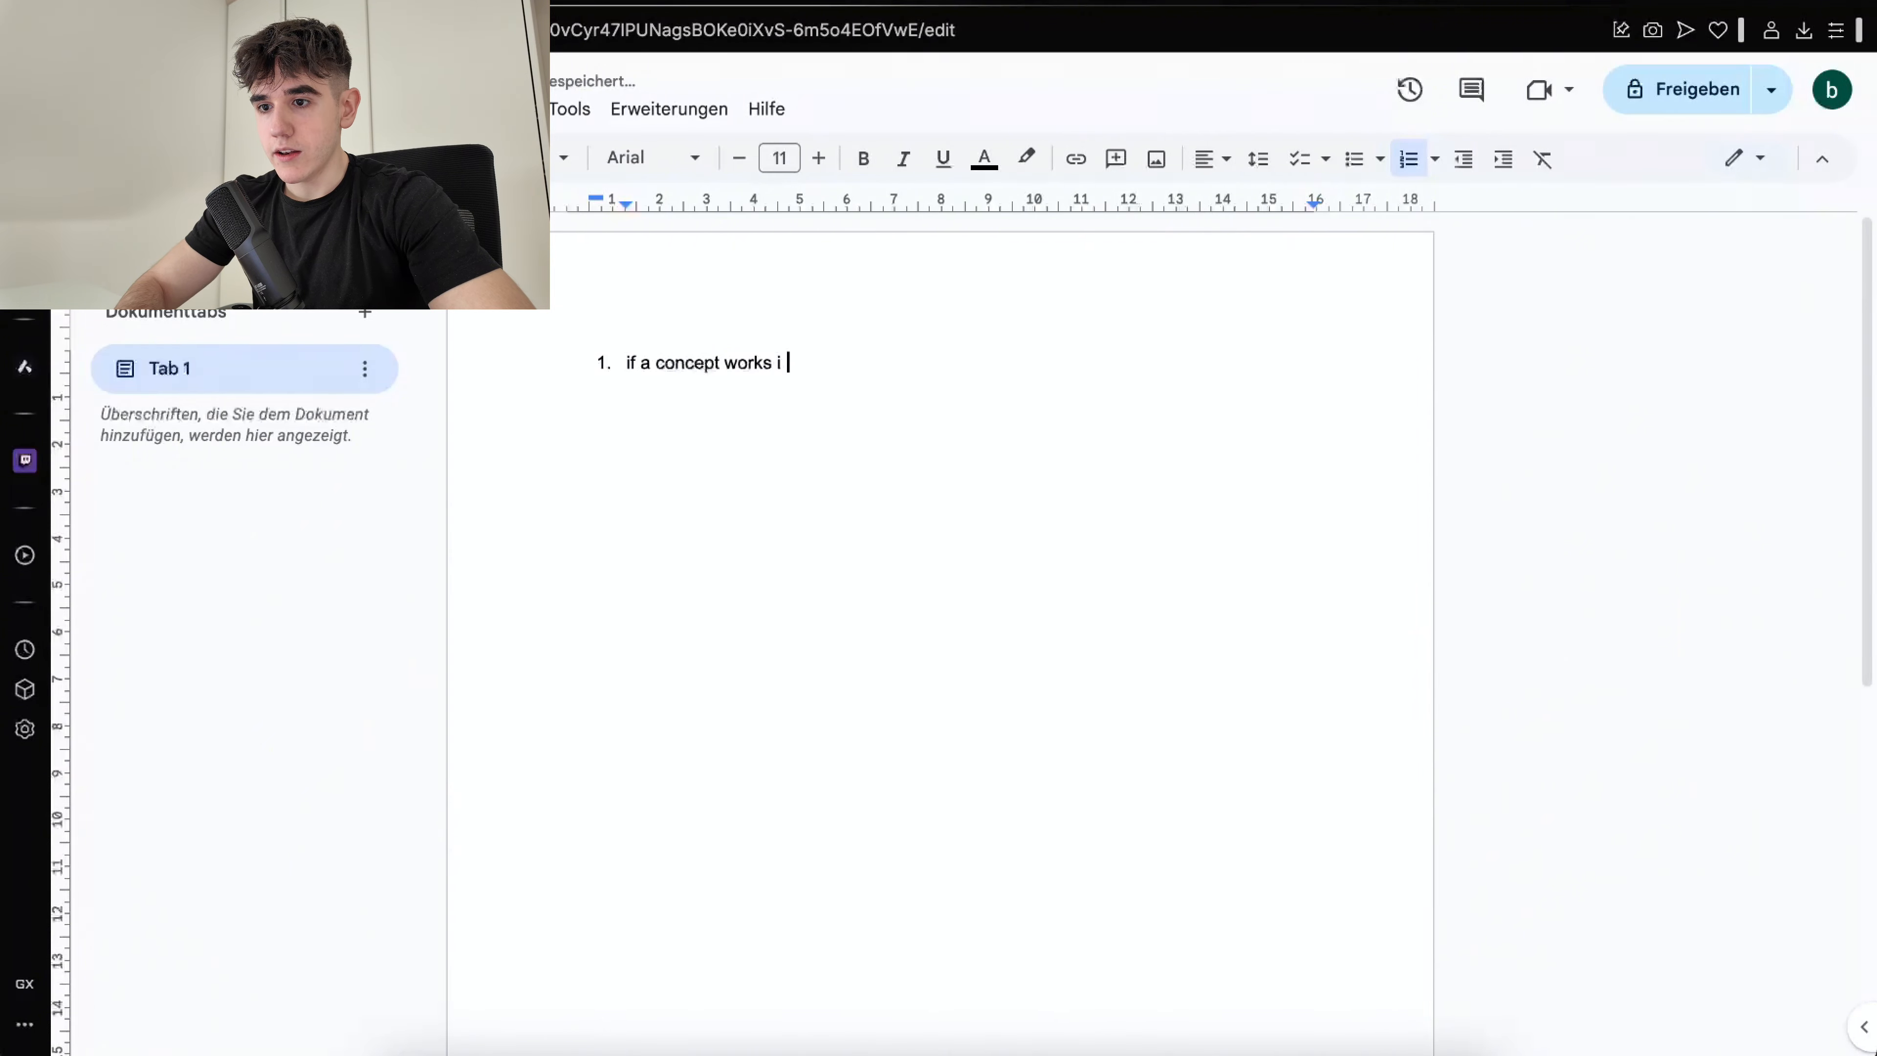
pyautogui.write("if a concept works in US/UK …, then it'S gonna work in europe too")
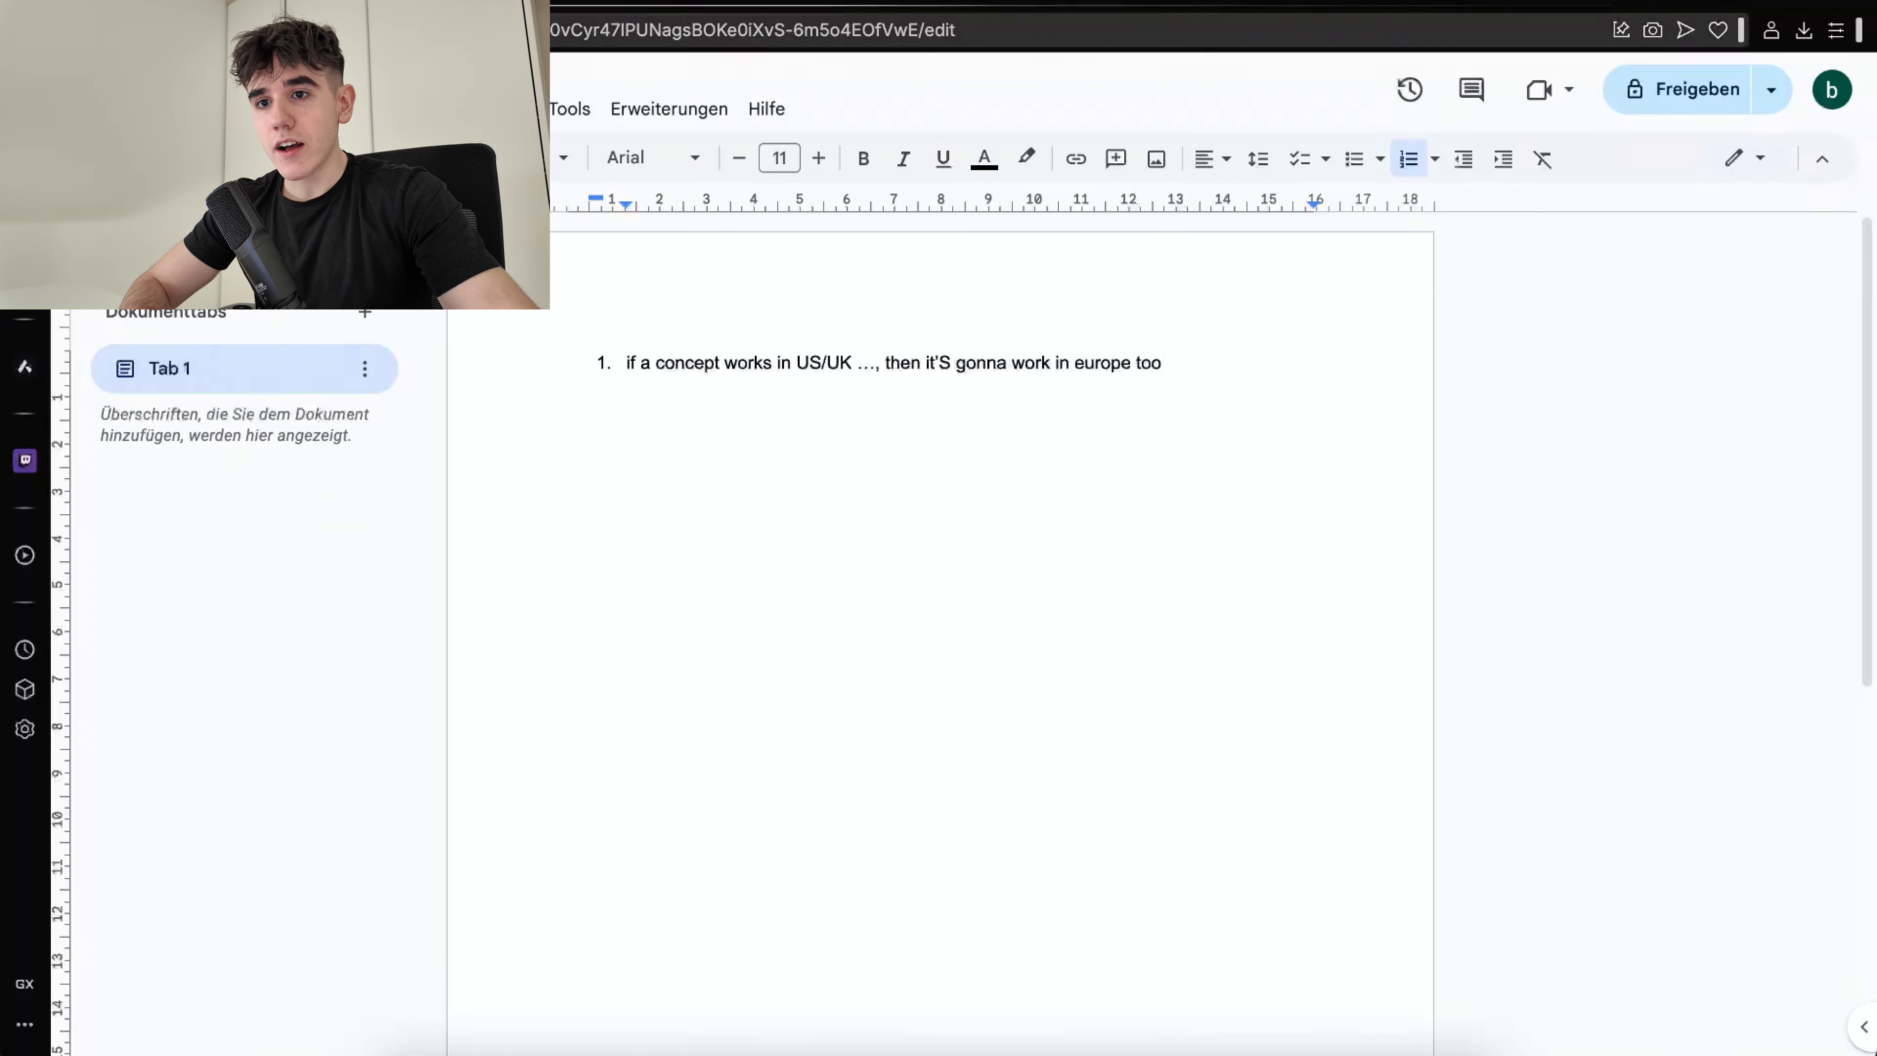
# Switch back to Meta Ads Manager and revisit the creative of ad vsl2_1
pyautogui.click(502, 3)
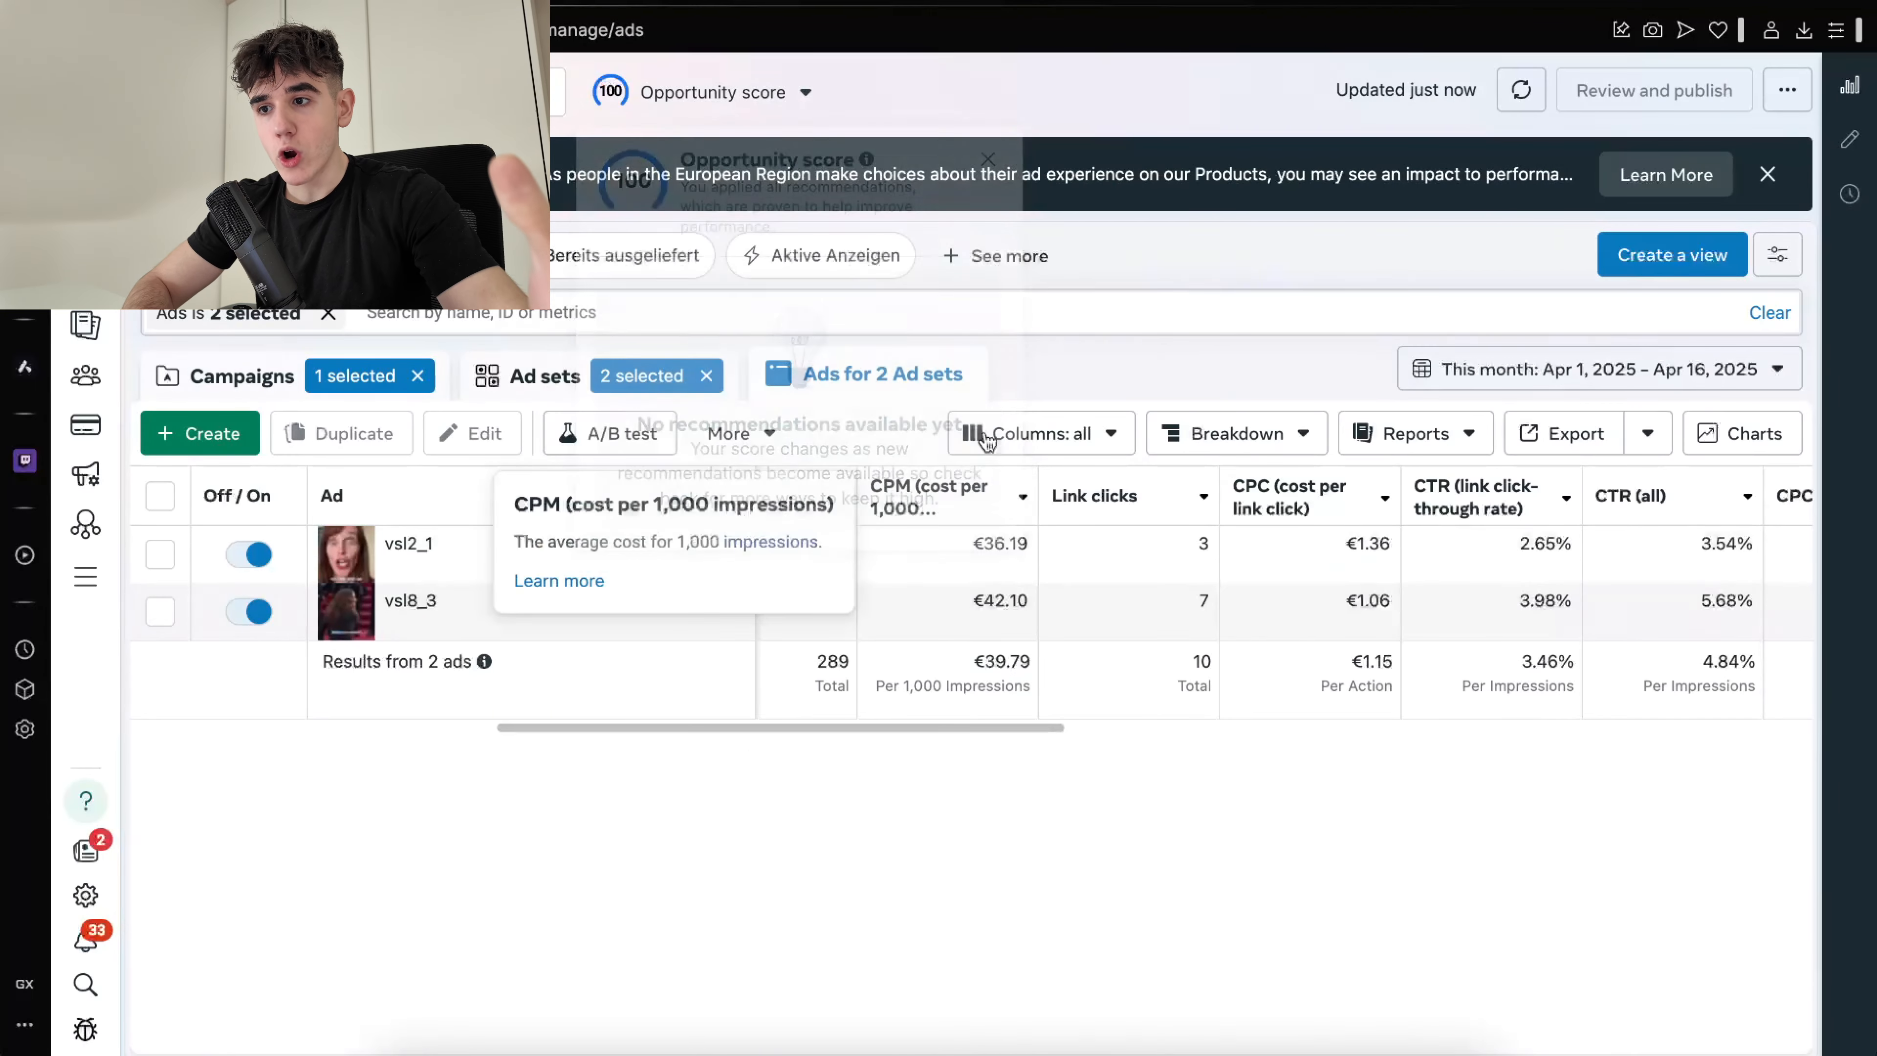
pyautogui.click(357, 553)
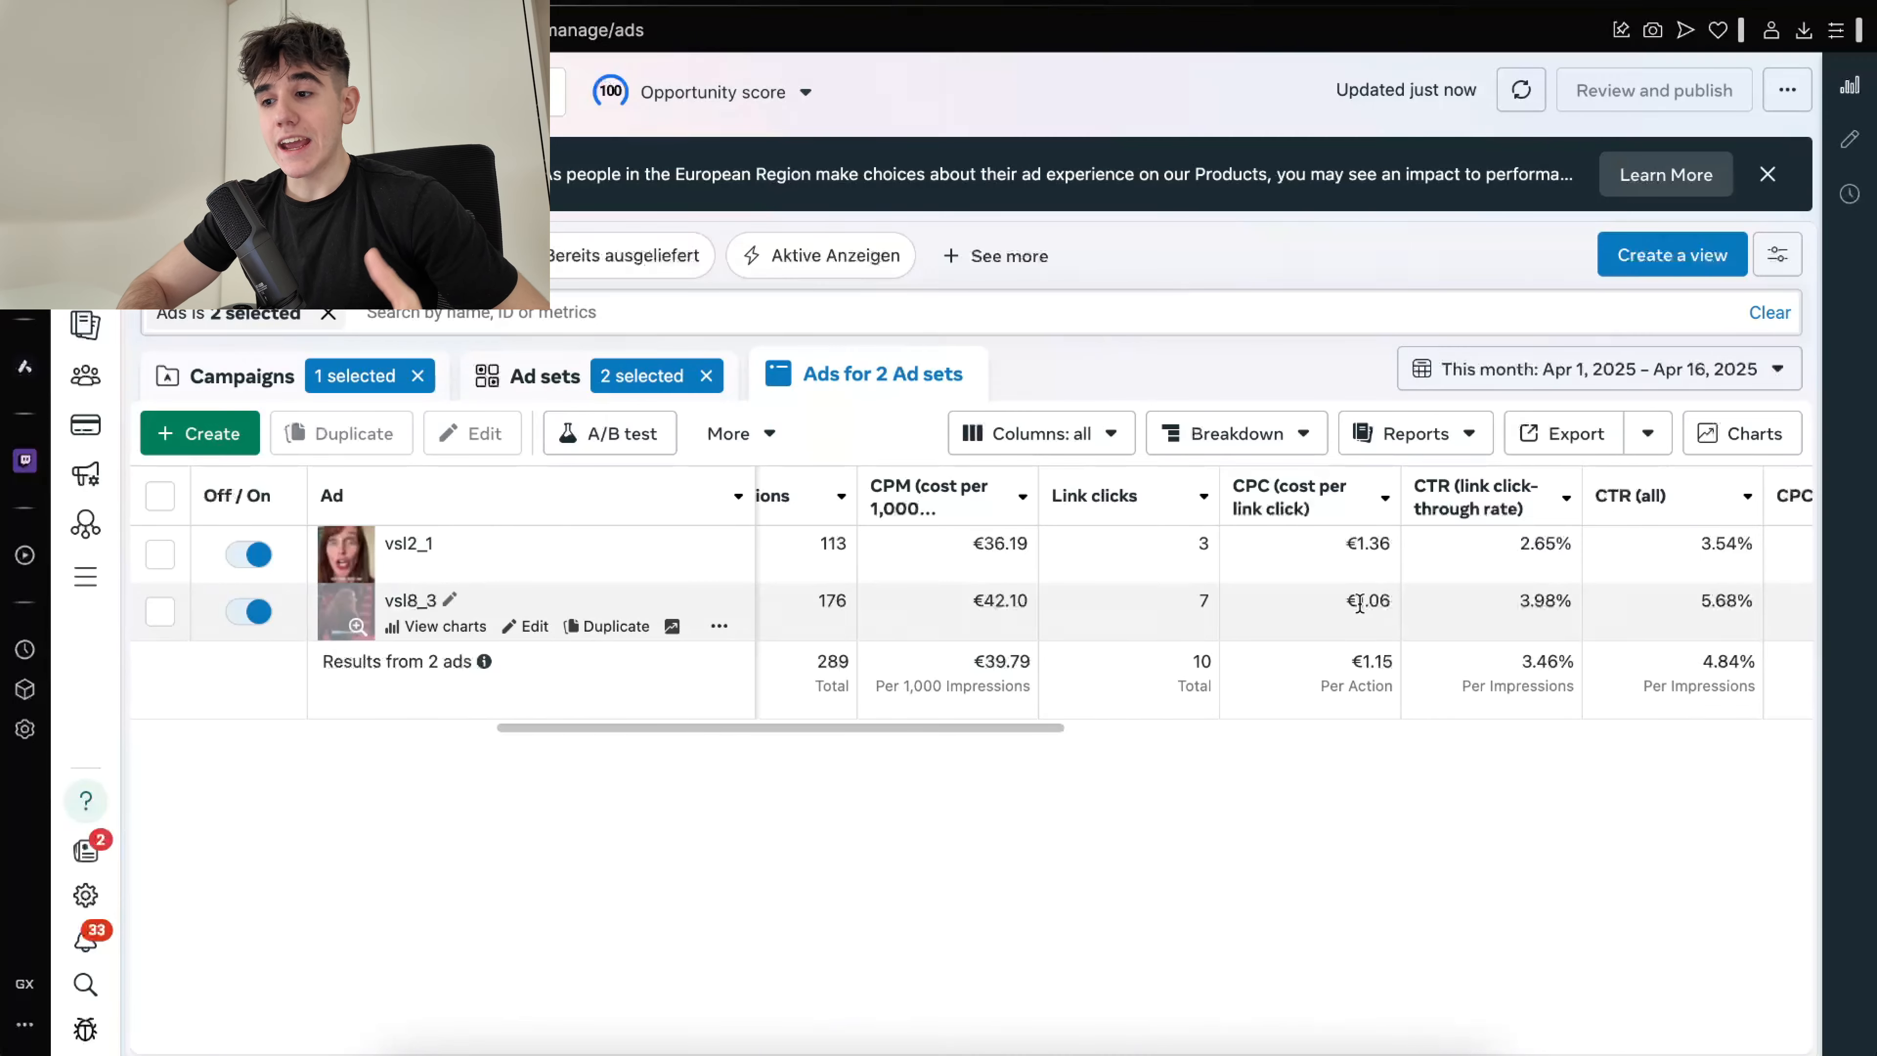
# Compare the link-click costs, click-through rates, adds to cart and hook rates of ads vsl2_1 and vsl8_3
pyautogui.hscroll(4, 1360, 603)
pyautogui.hscroll(6, 1363, 610)
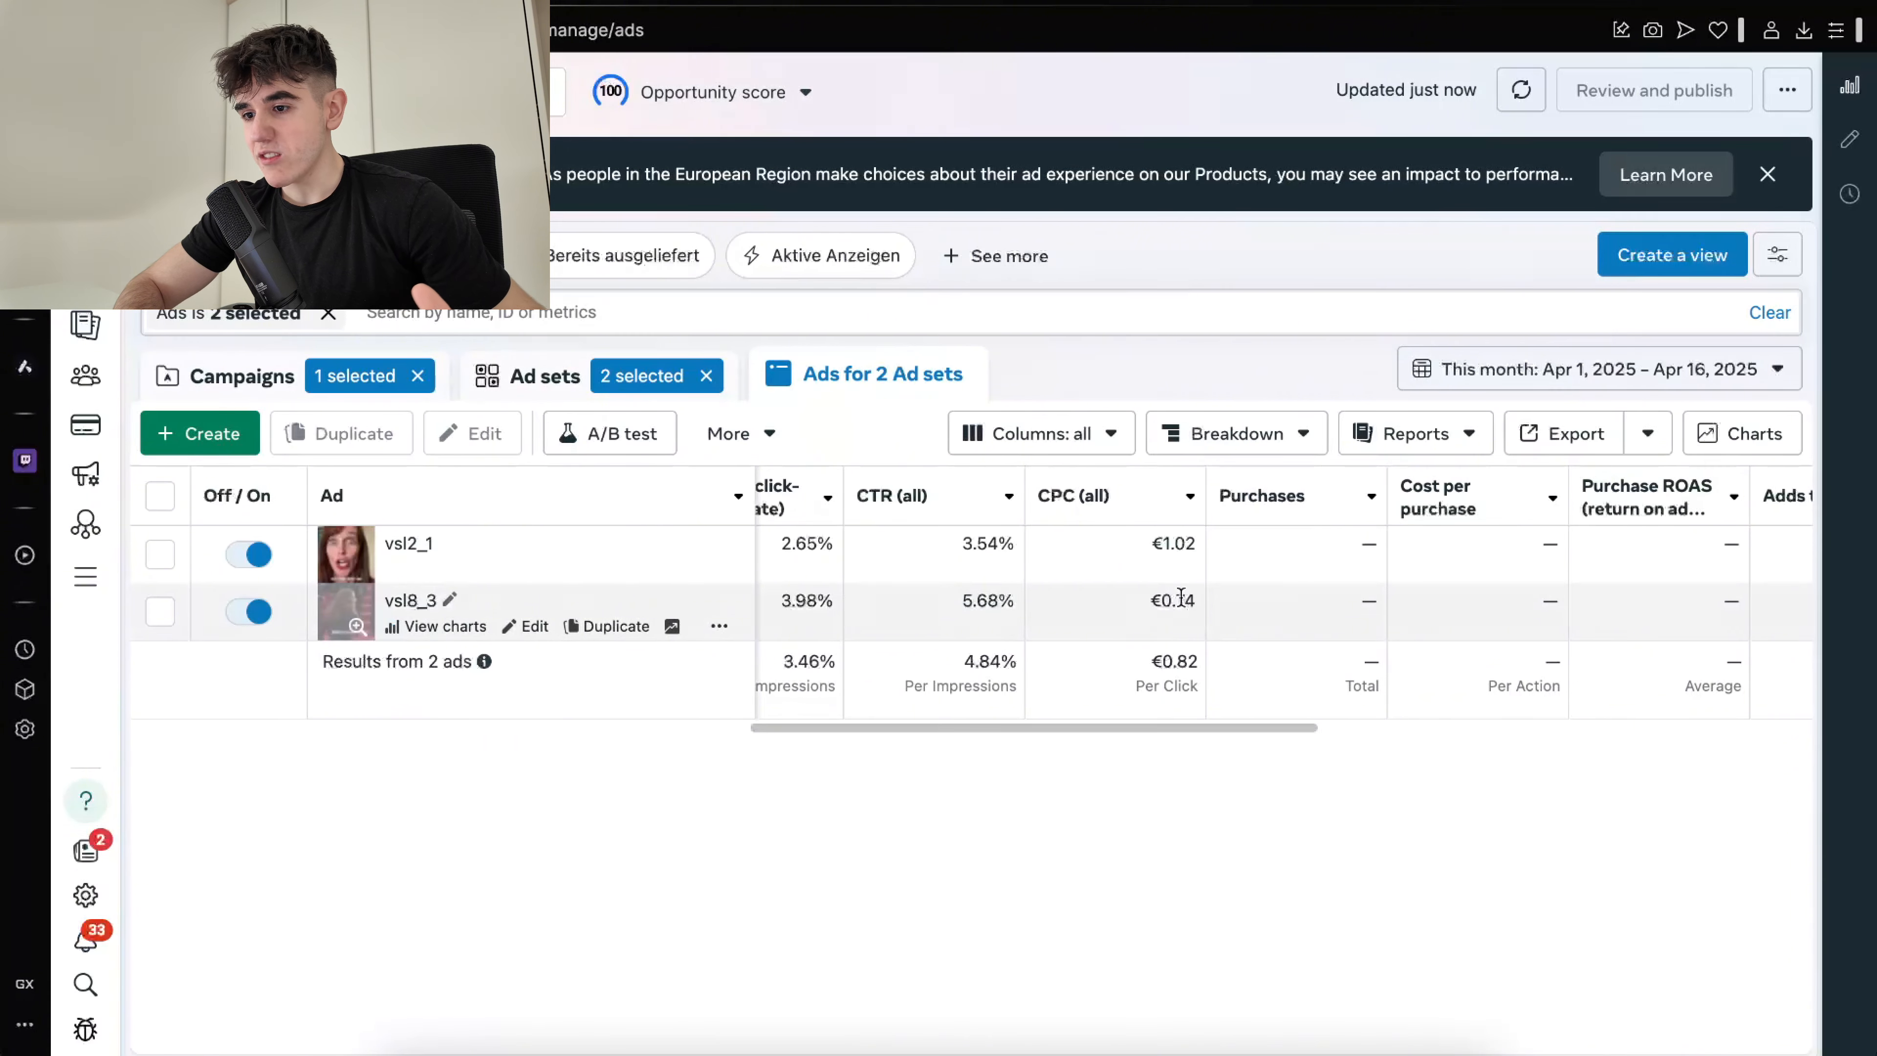
pyautogui.hscroll(-7, 1146, 604)
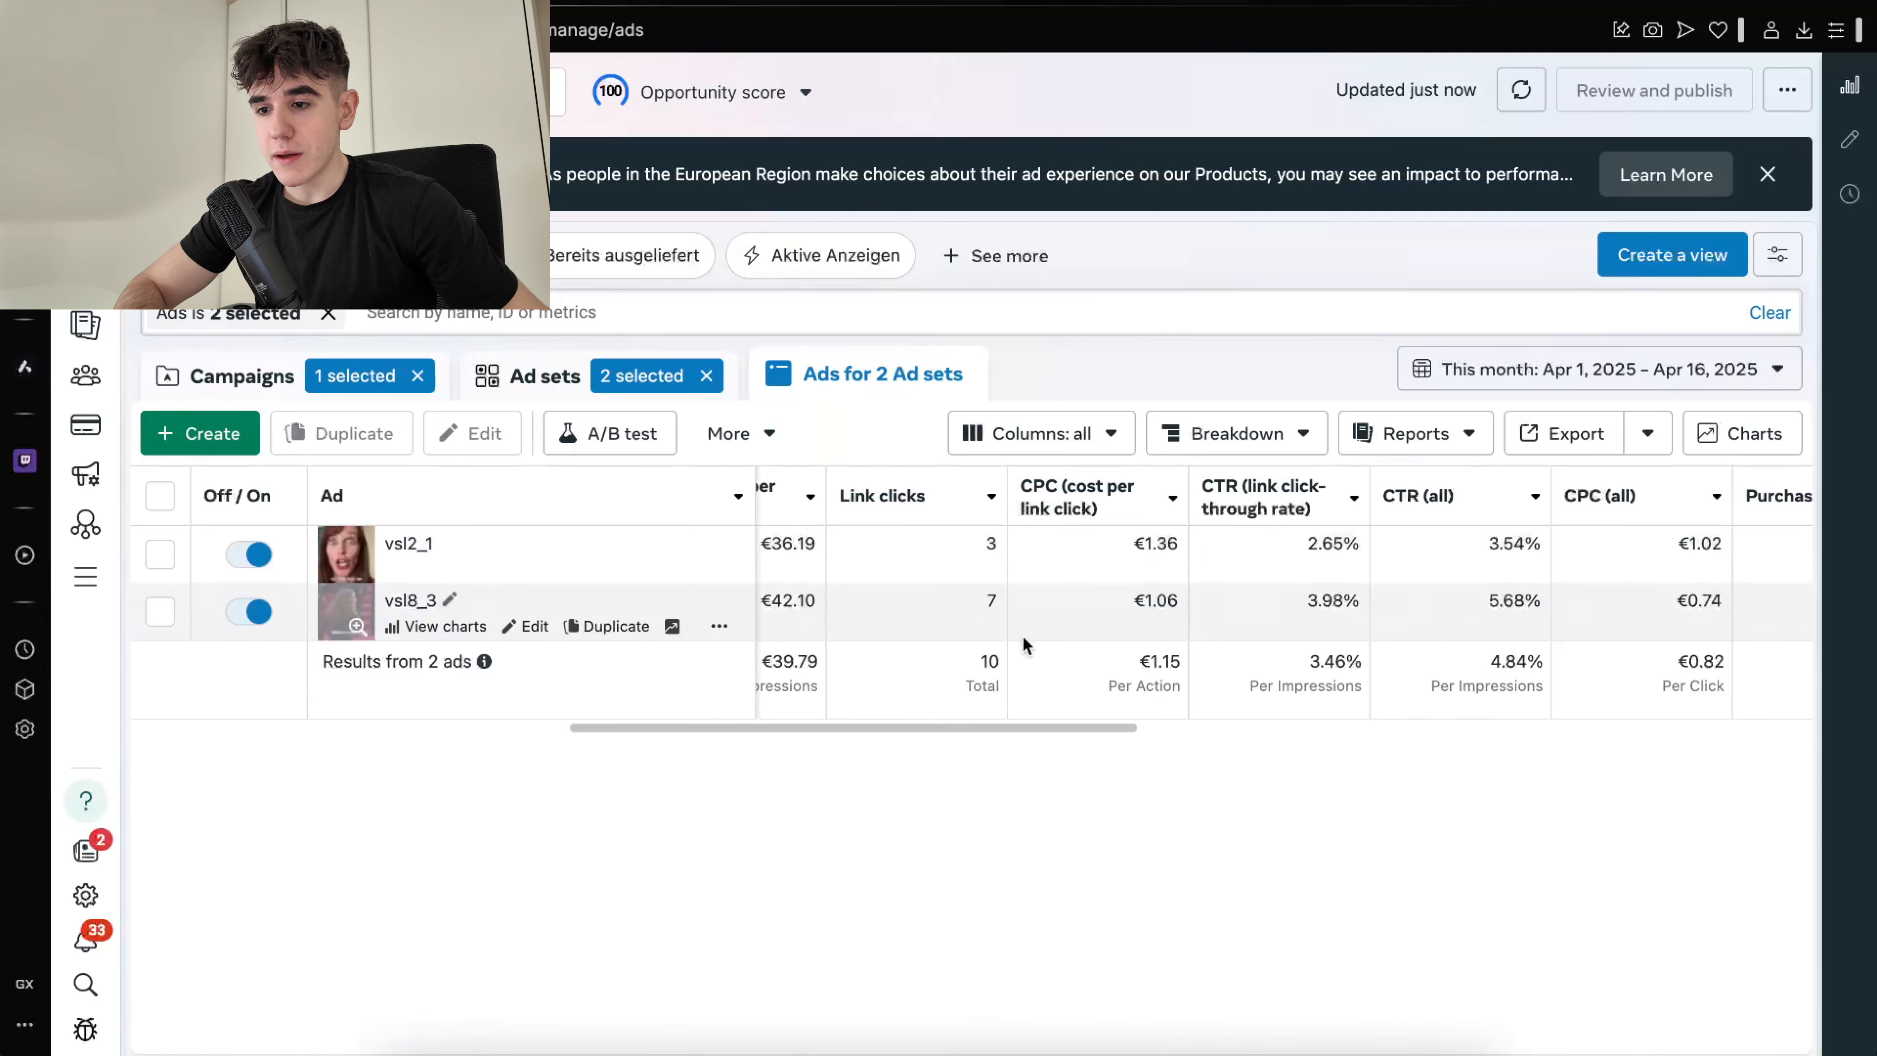
pyautogui.hscroll(10, 1022, 635)
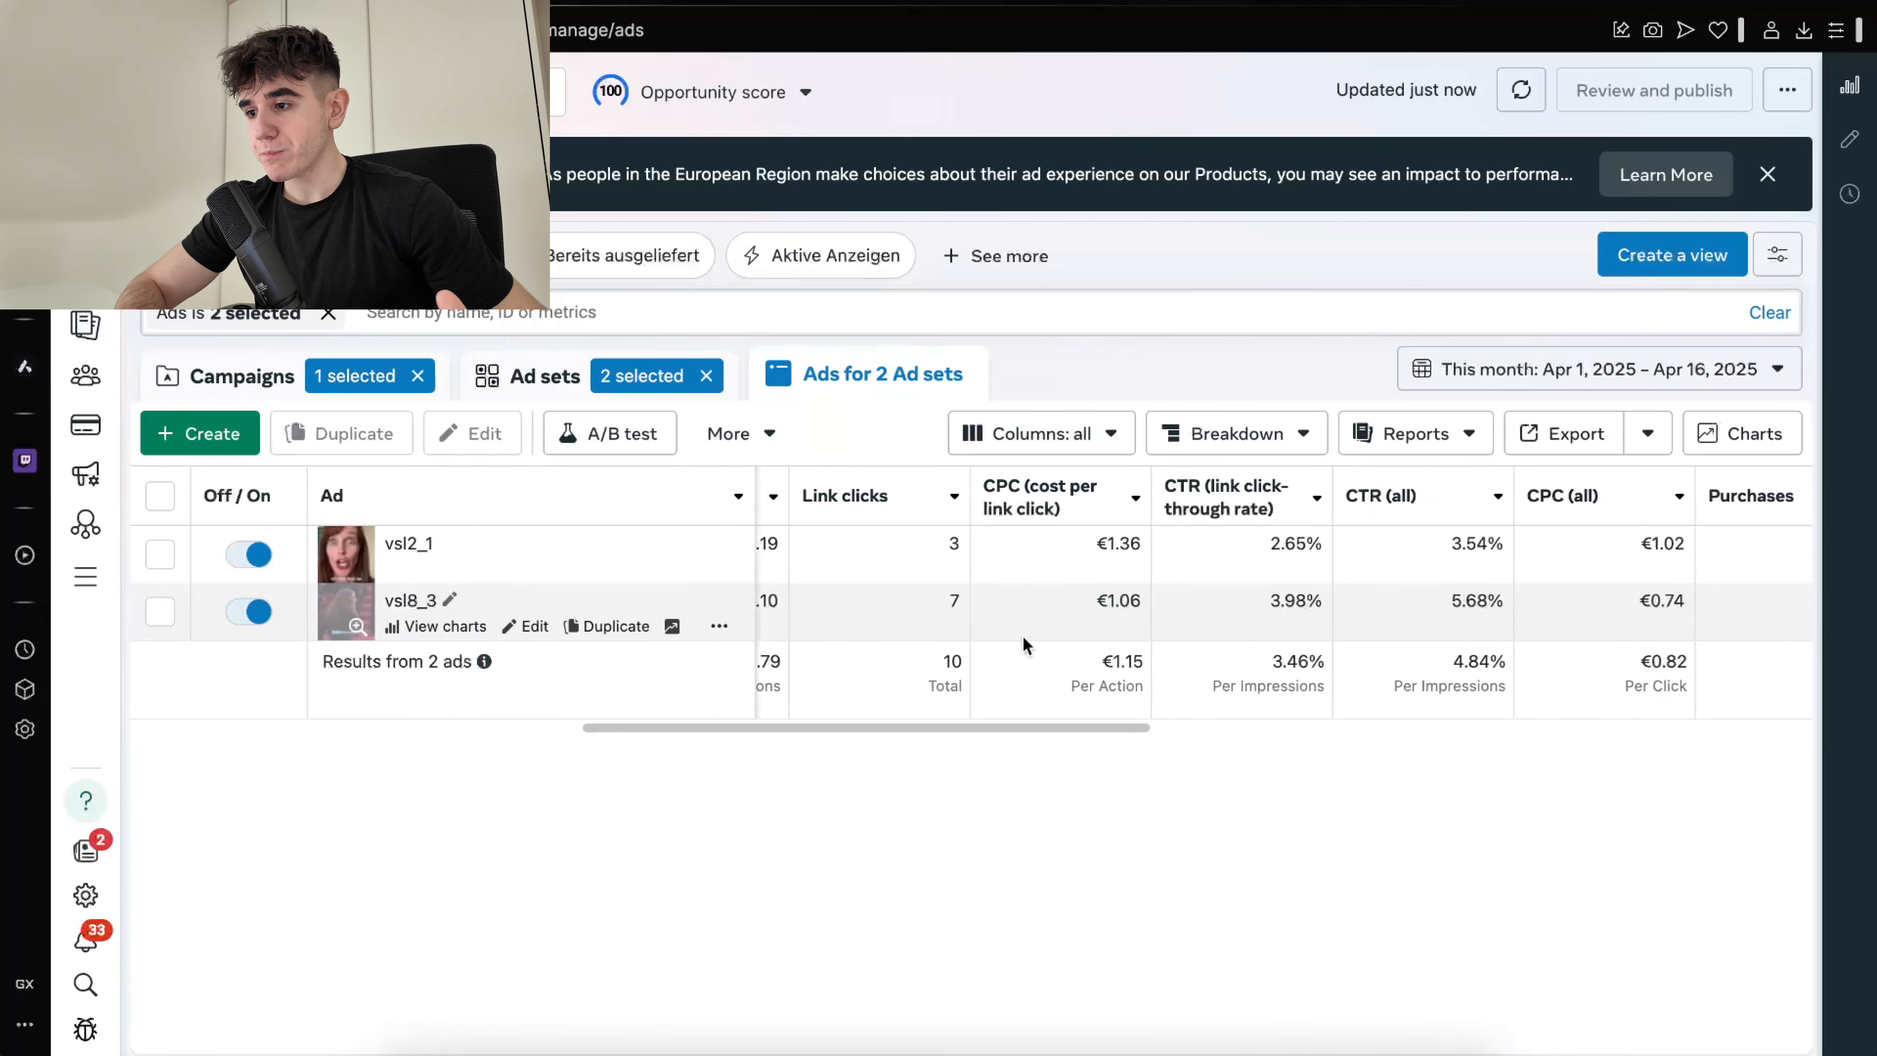
pyautogui.hscroll(10, 1022, 635)
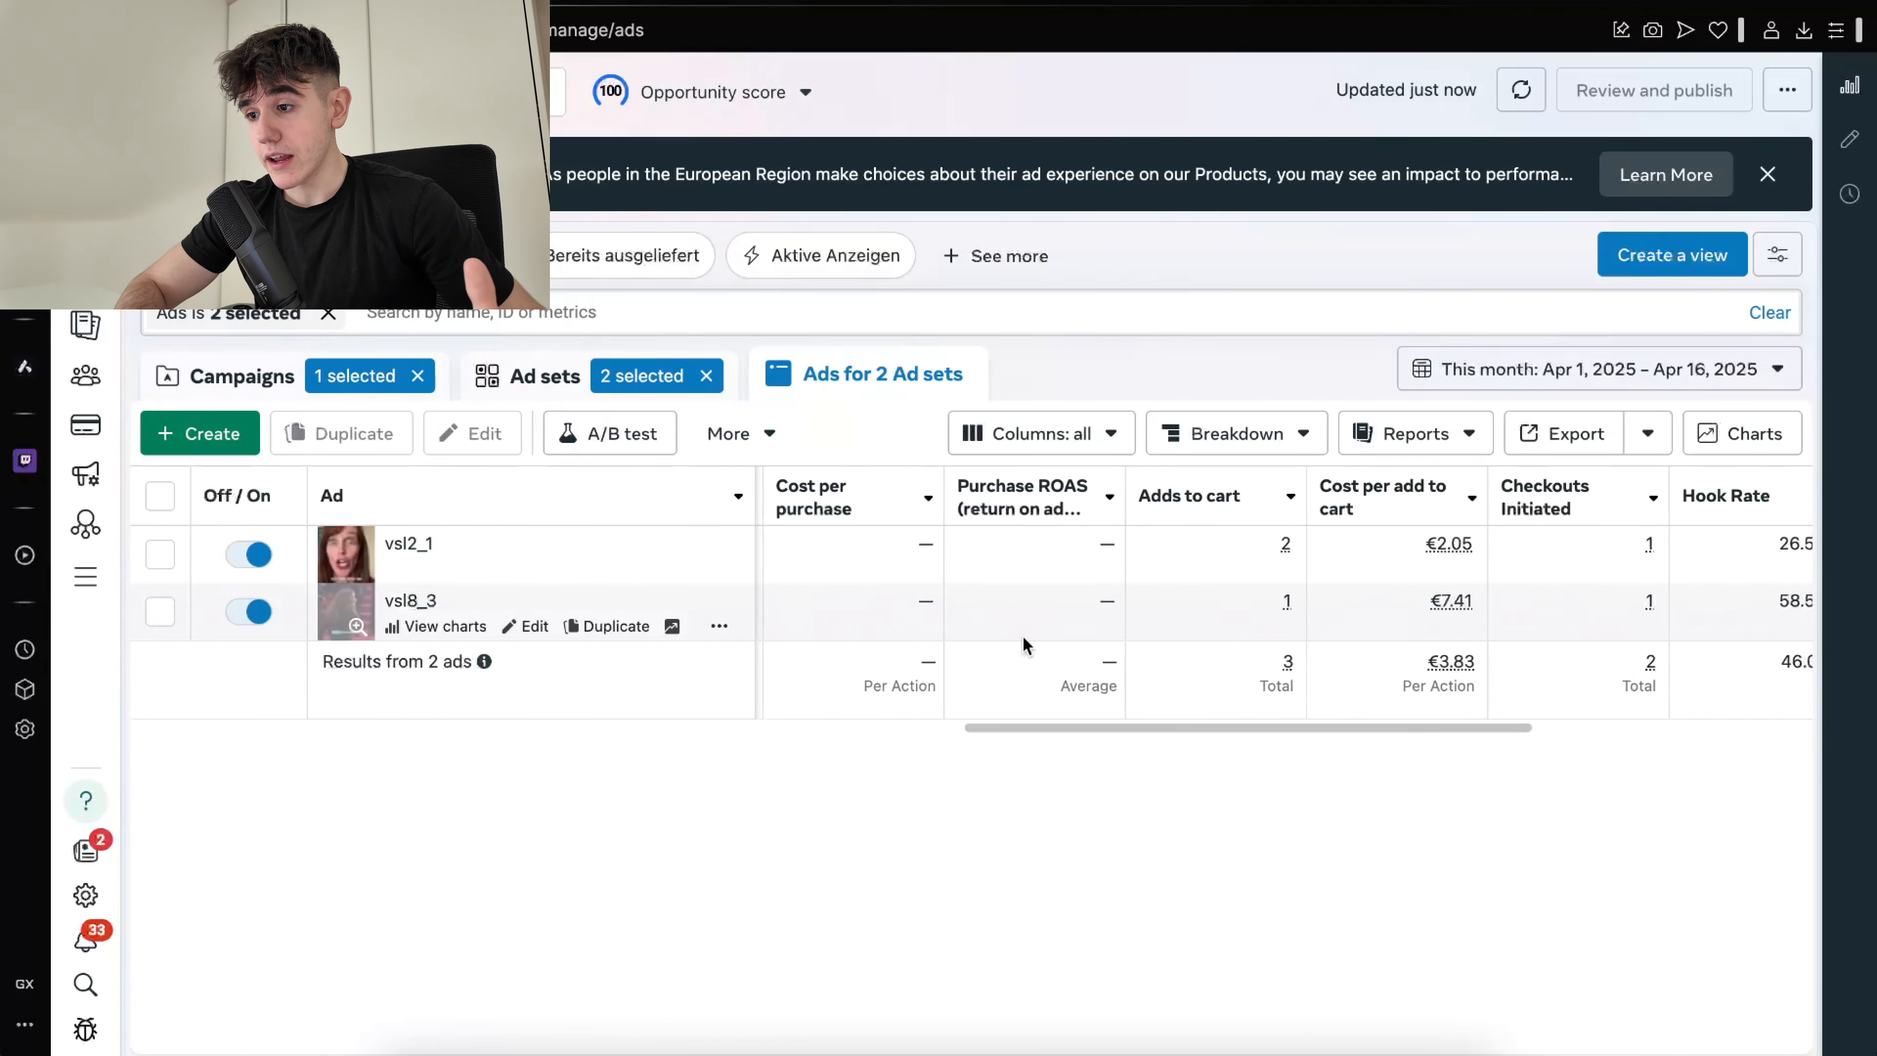
pyautogui.hscroll(1, 1438, 614)
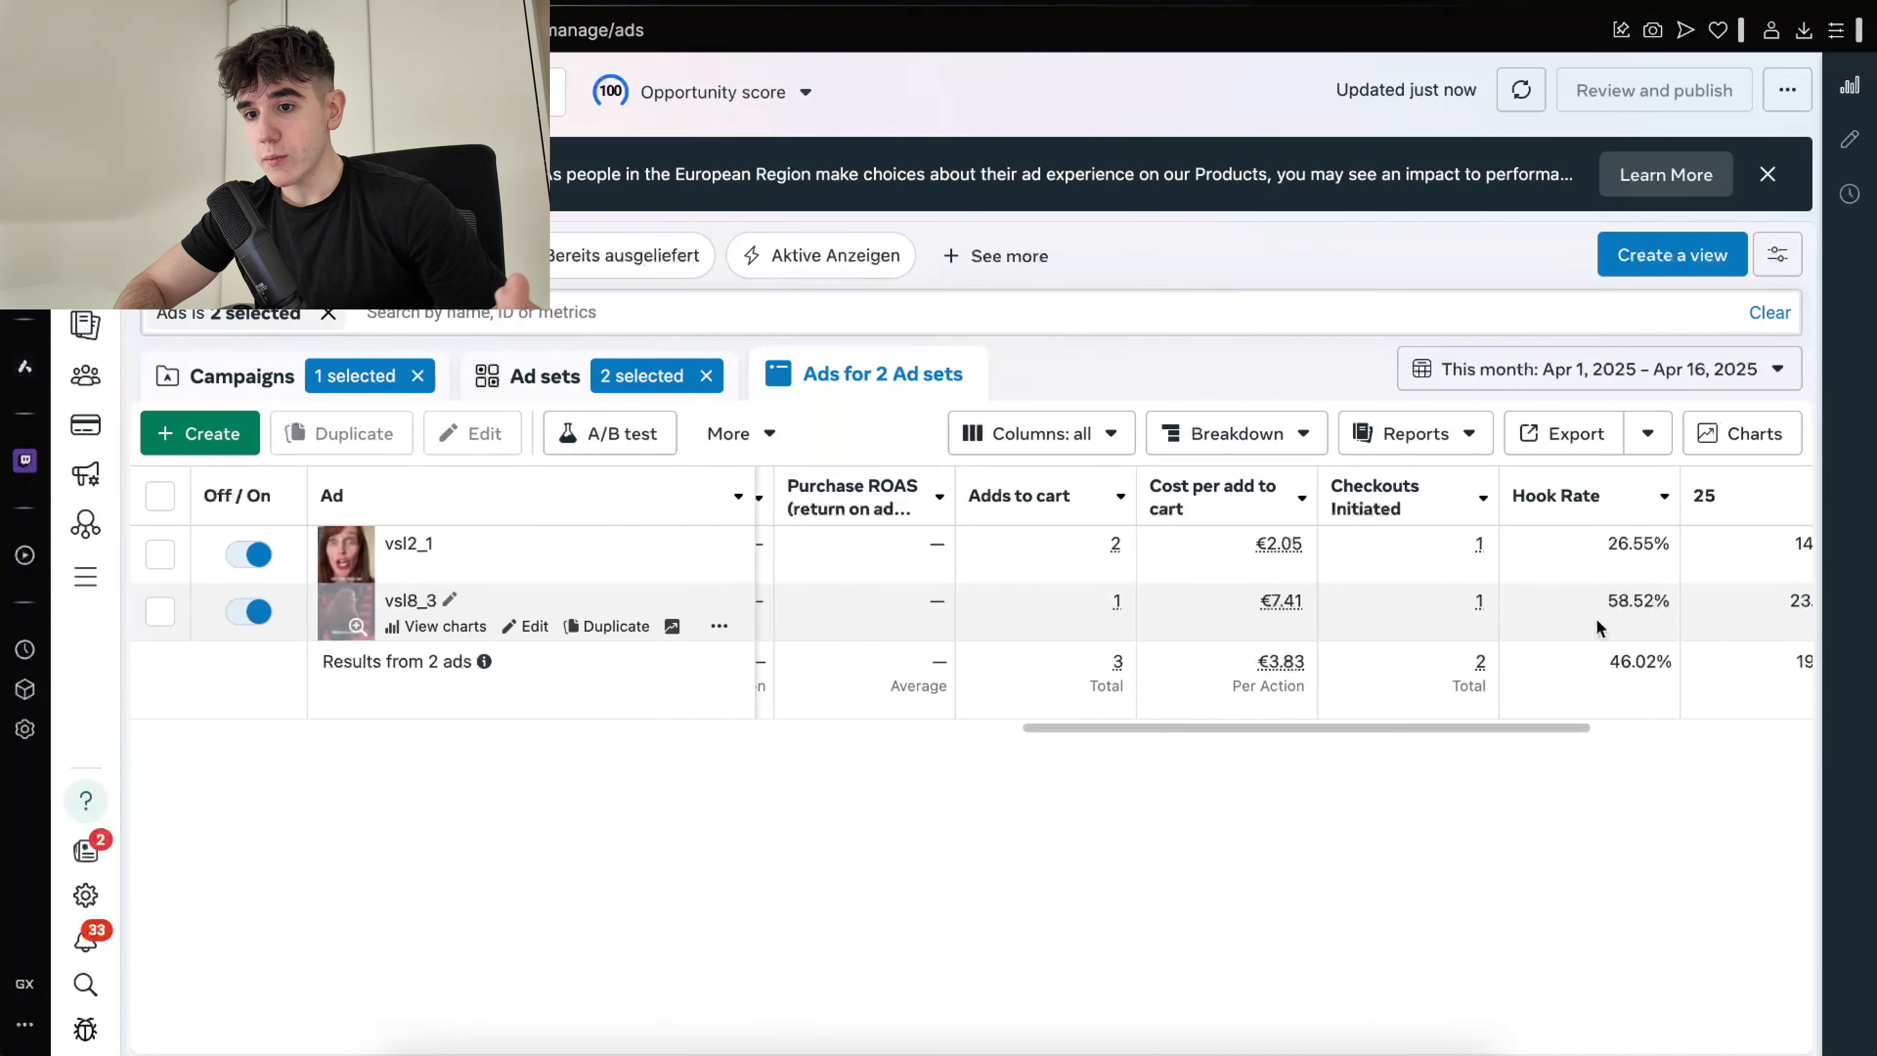
pyautogui.hscroll(-8, 1596, 621)
pyautogui.hscroll(-10, 1596, 621)
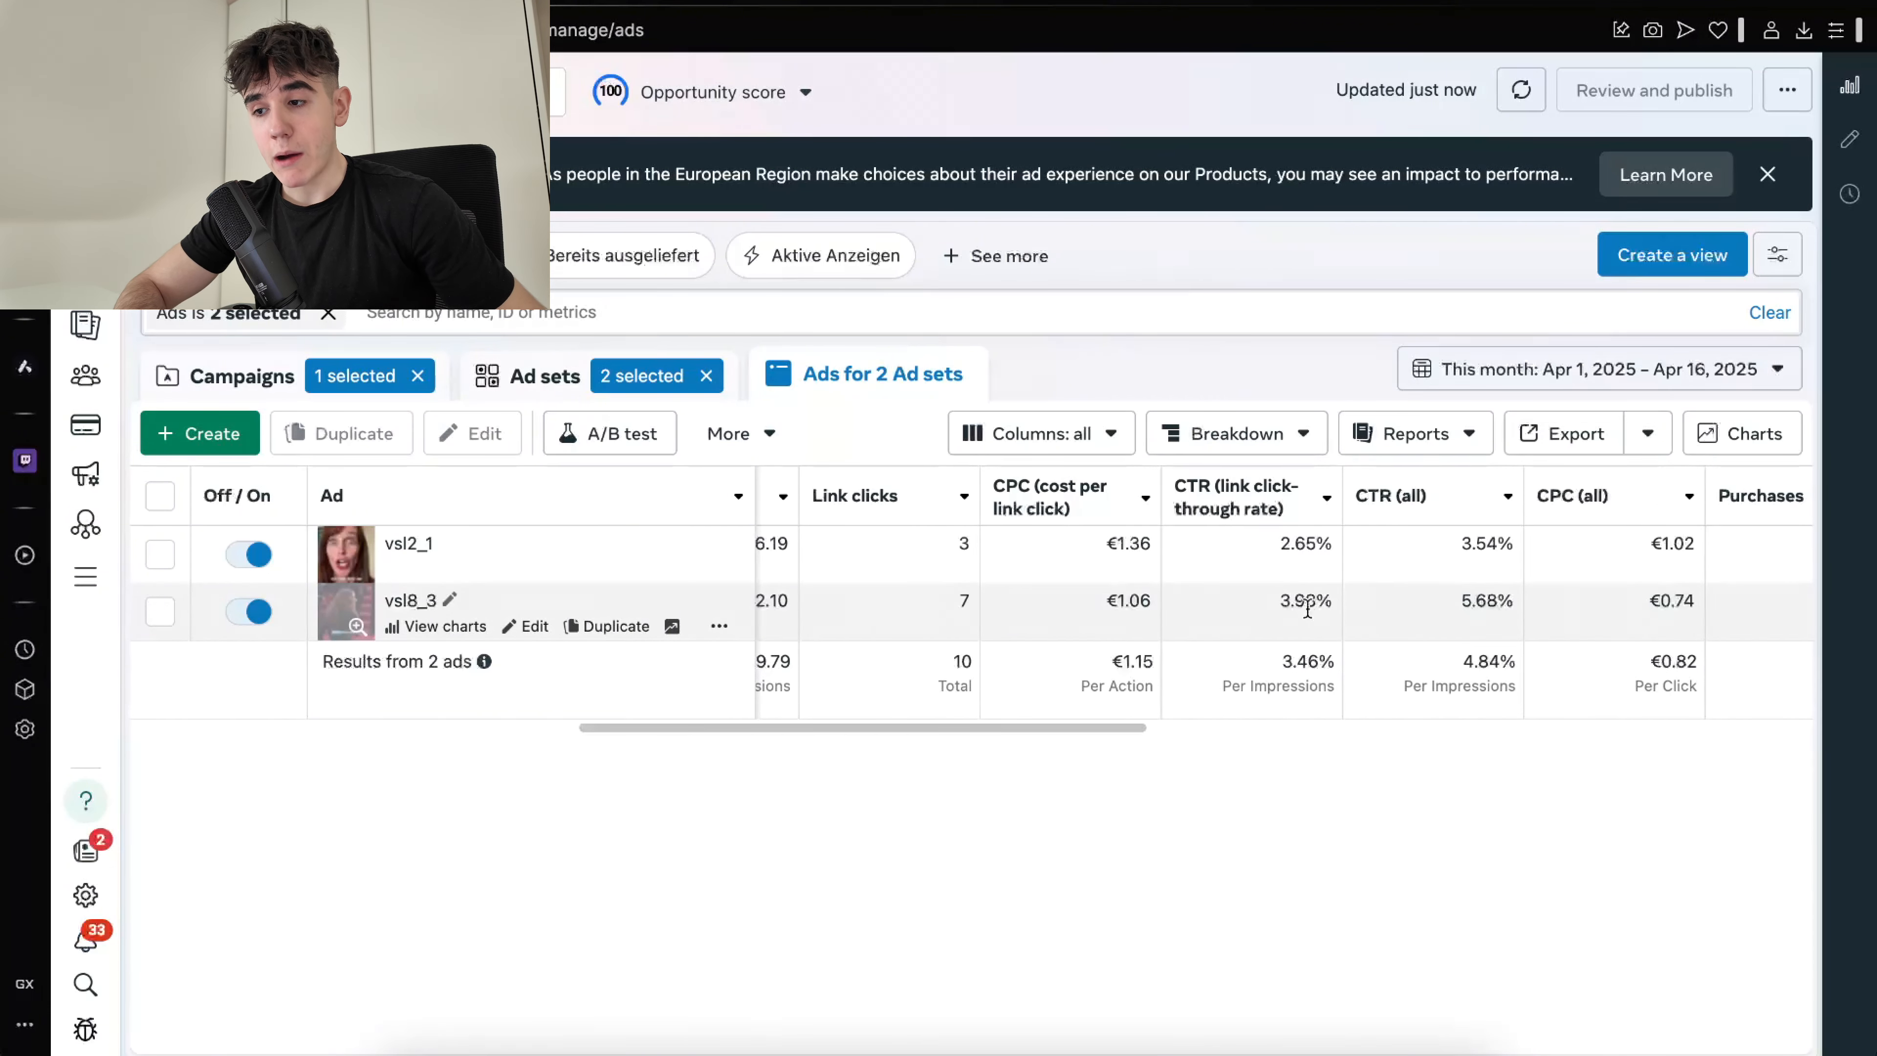
pyautogui.hscroll(1, 1319, 607)
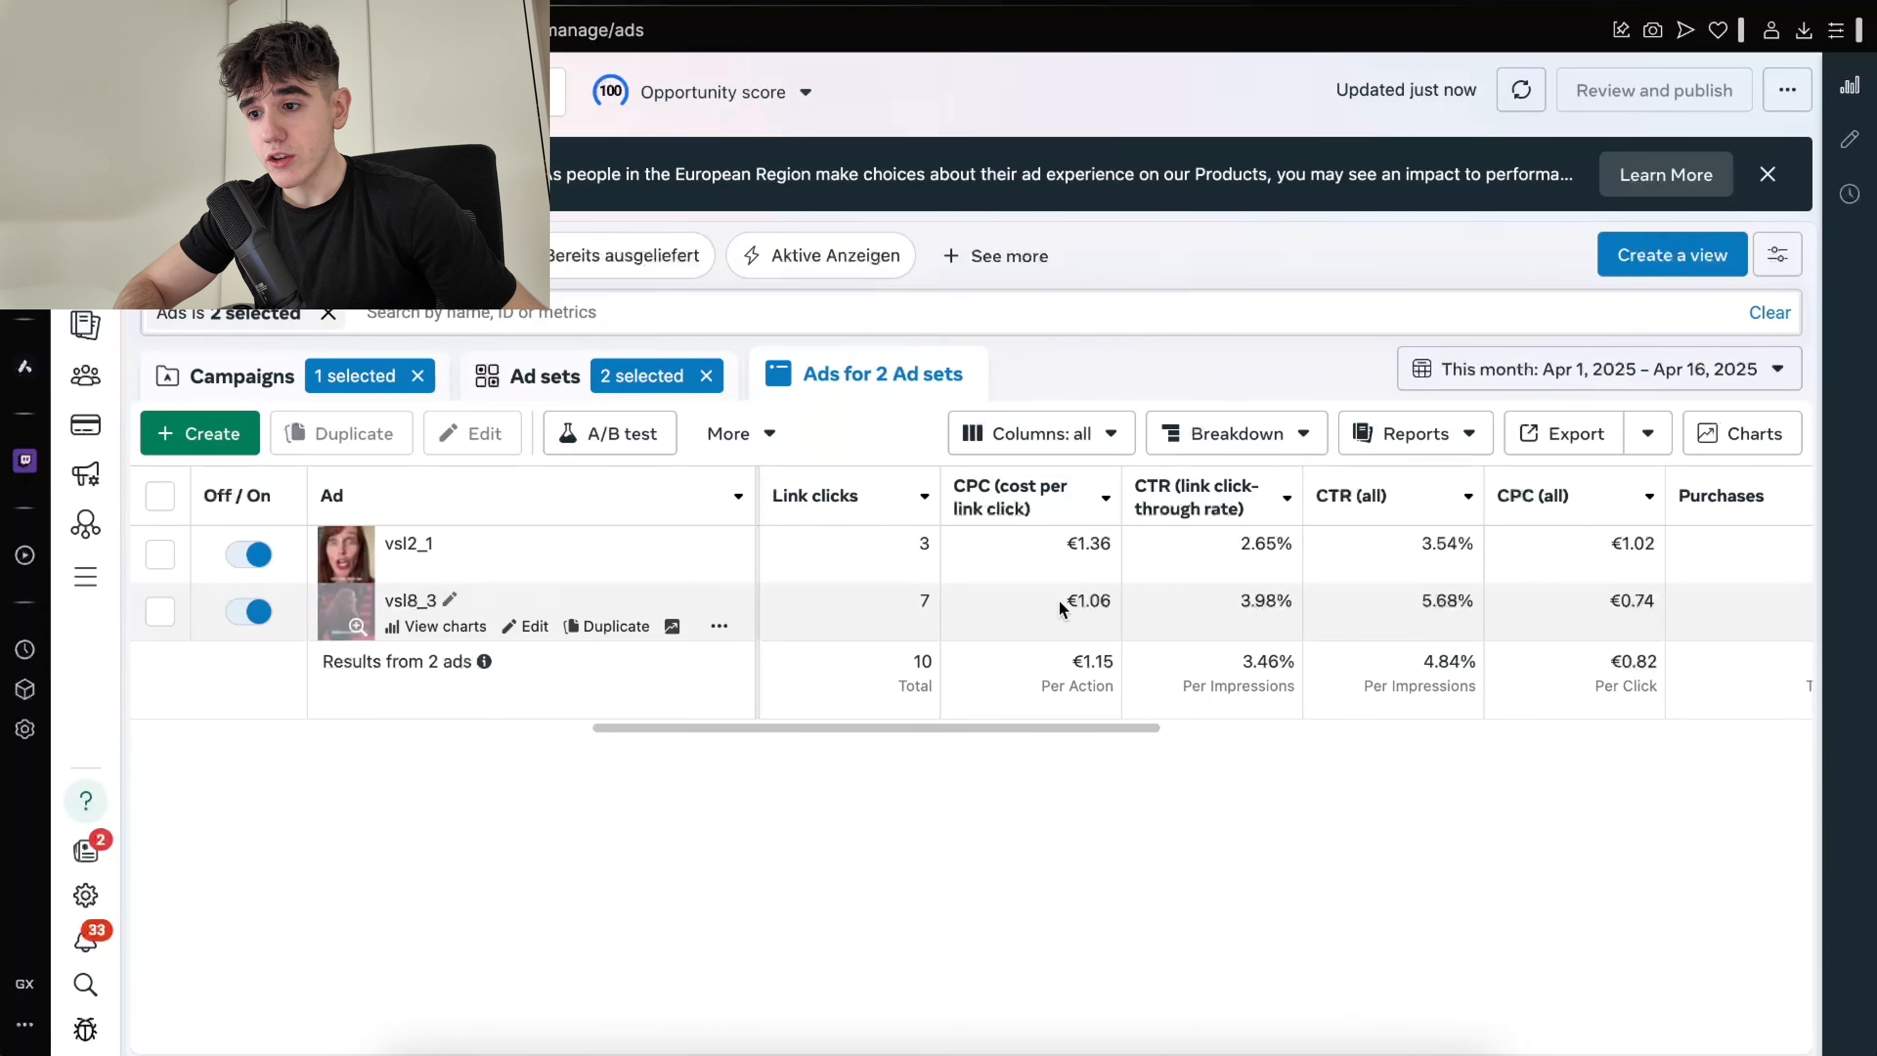
# Check the vsl8_3 creative, then compare both ads' purchase, add-to-cart, hook rate and click metrics again
pyautogui.click(339, 615)
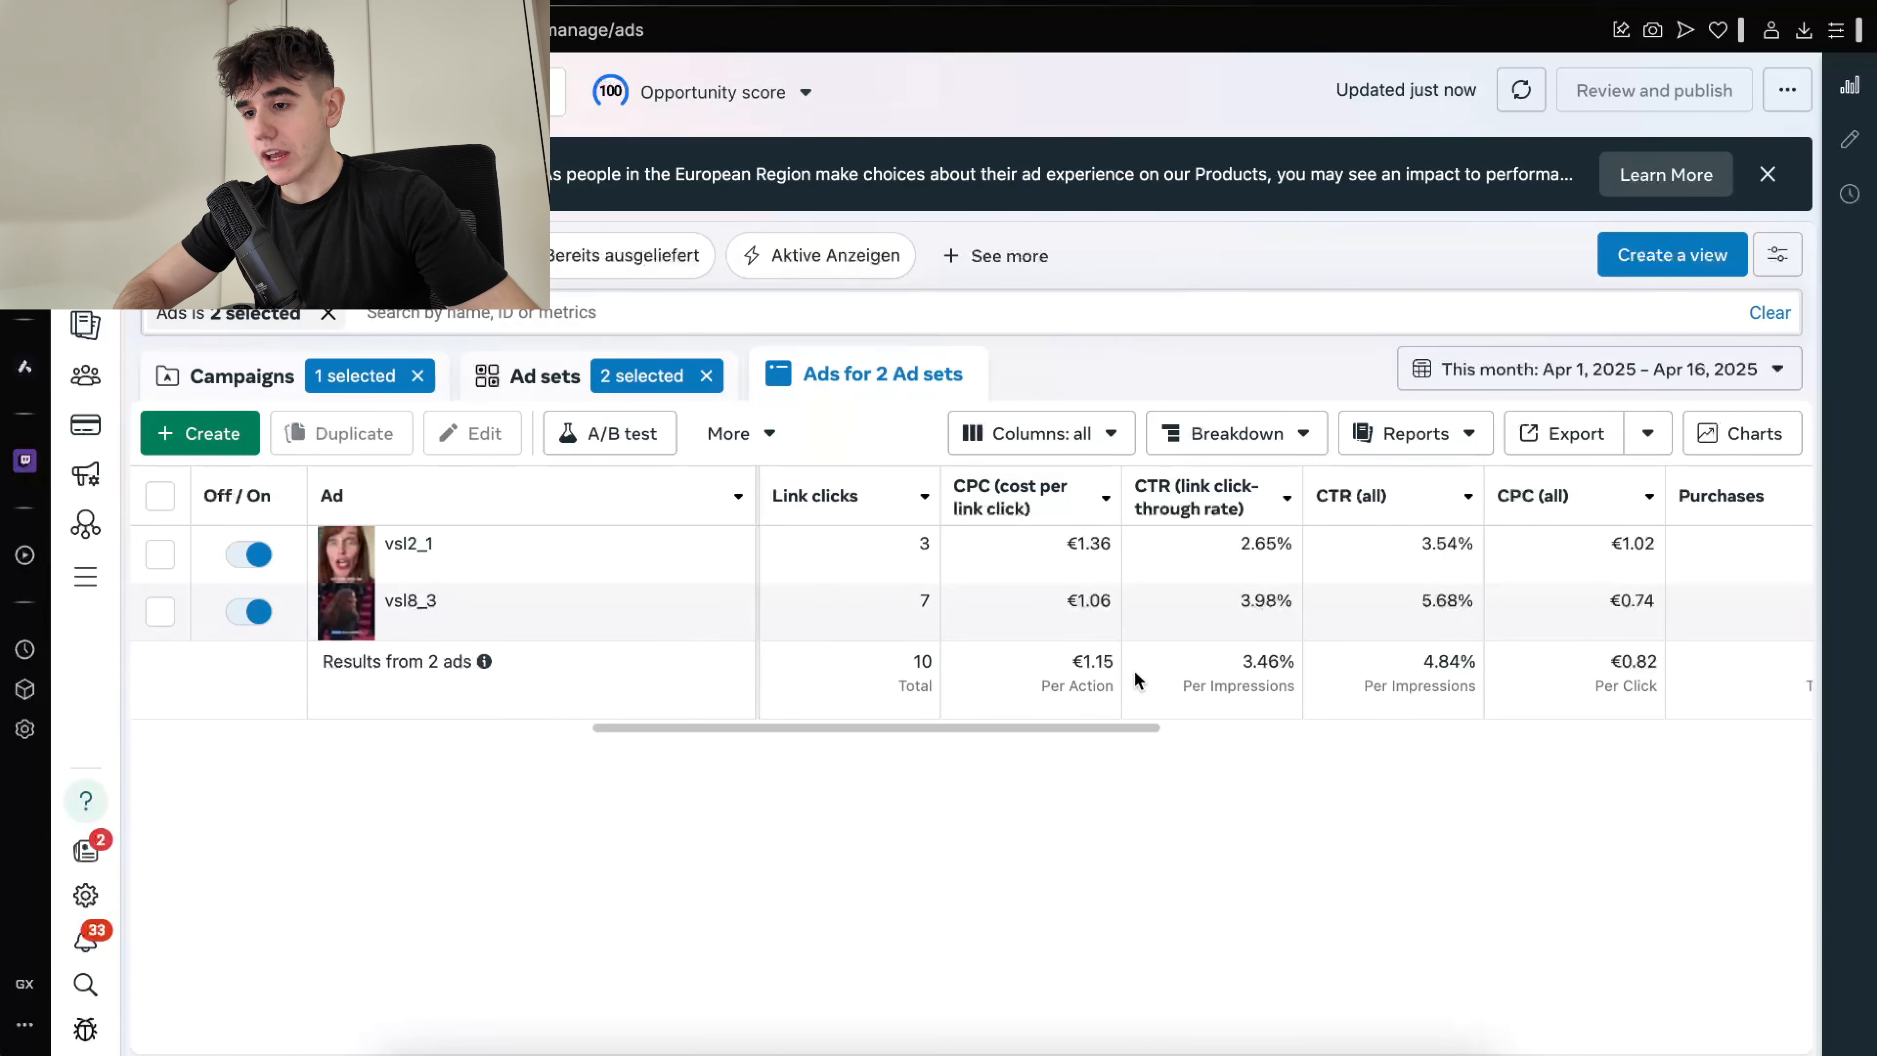
pyautogui.hscroll(10, 1315, 562)
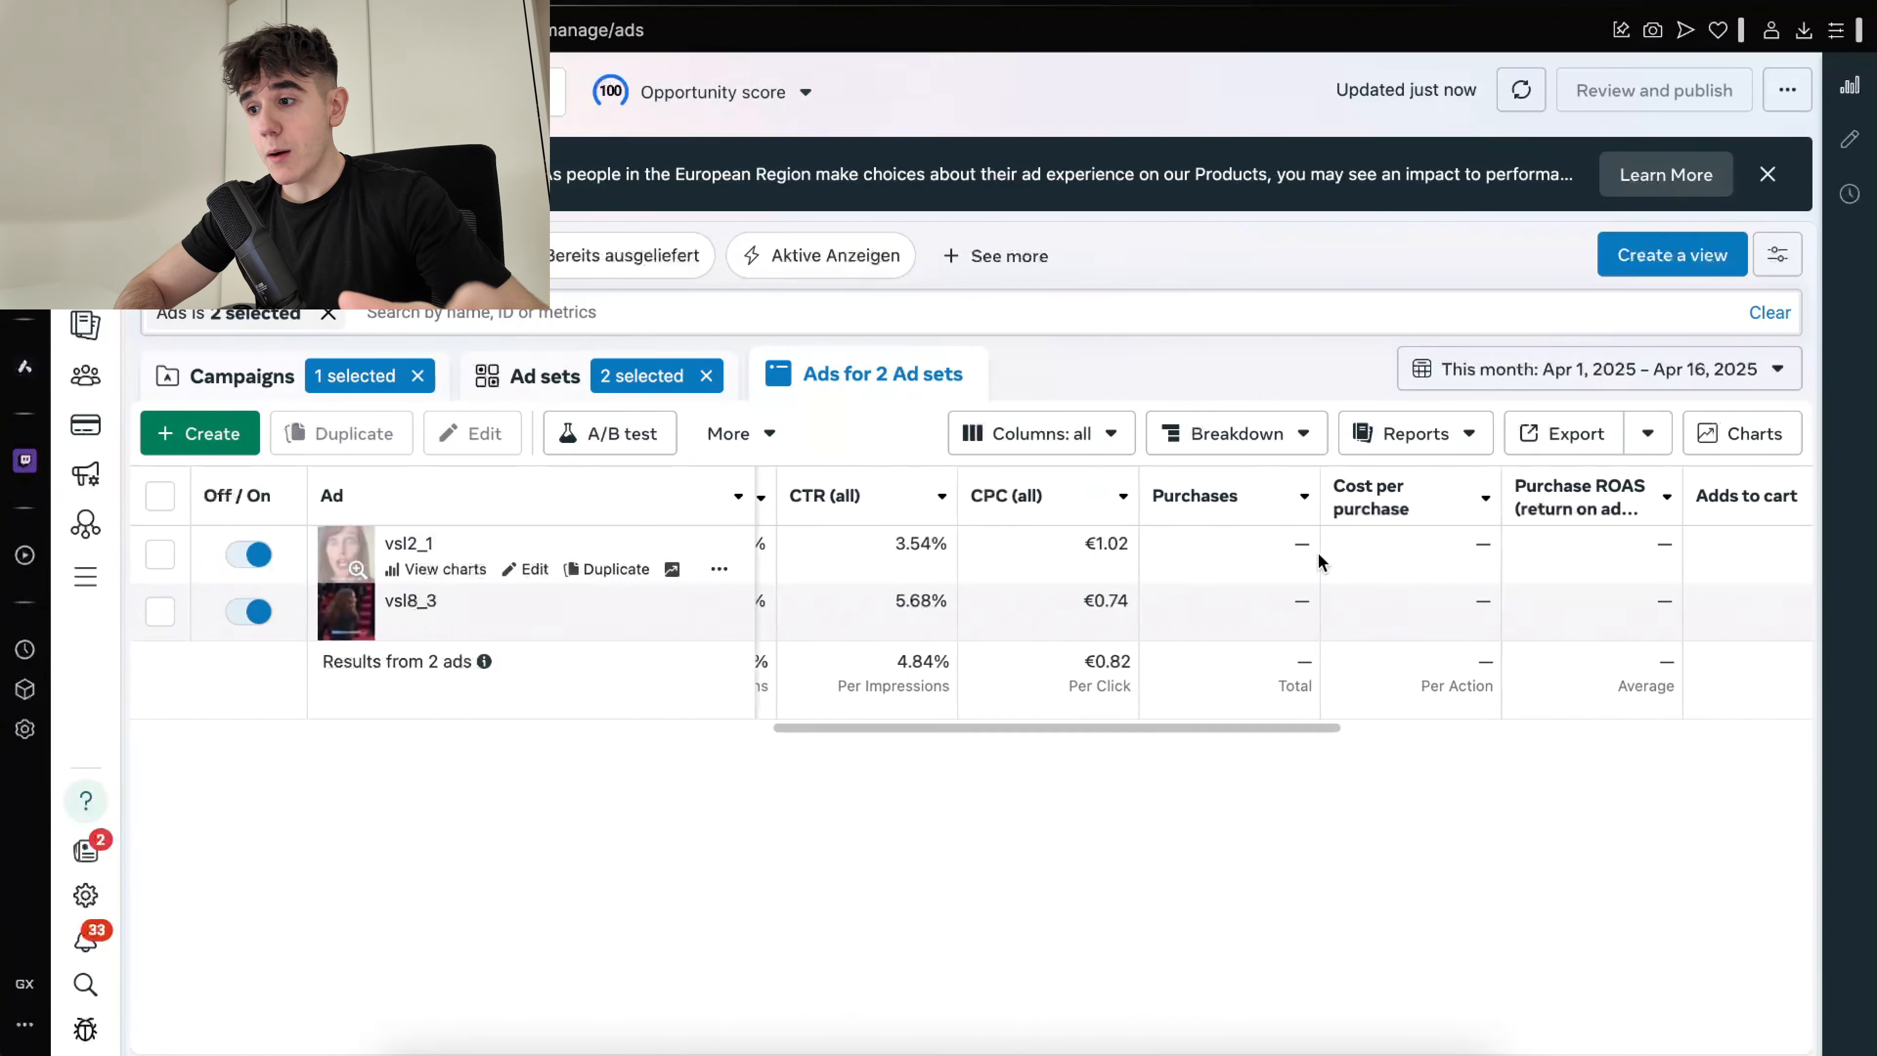
pyautogui.hscroll(4, 1319, 562)
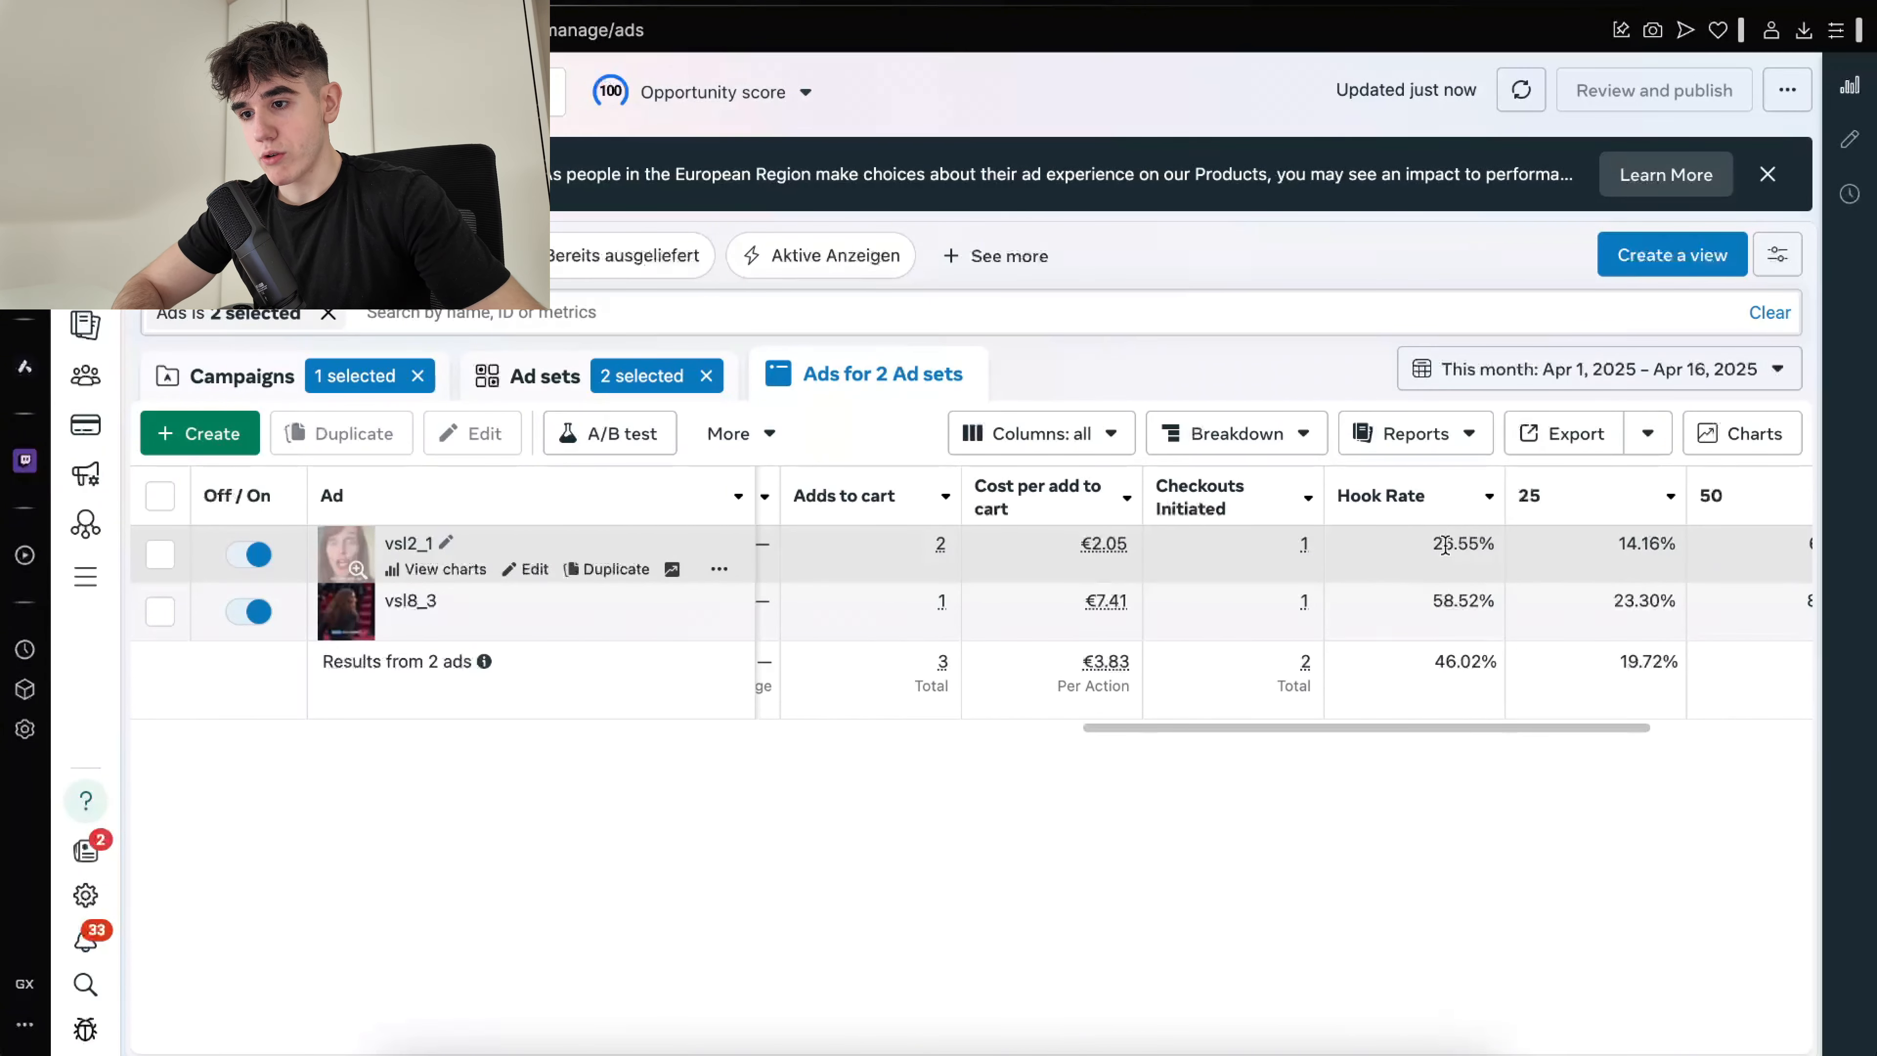
pyautogui.hscroll(-12, 1315, 547)
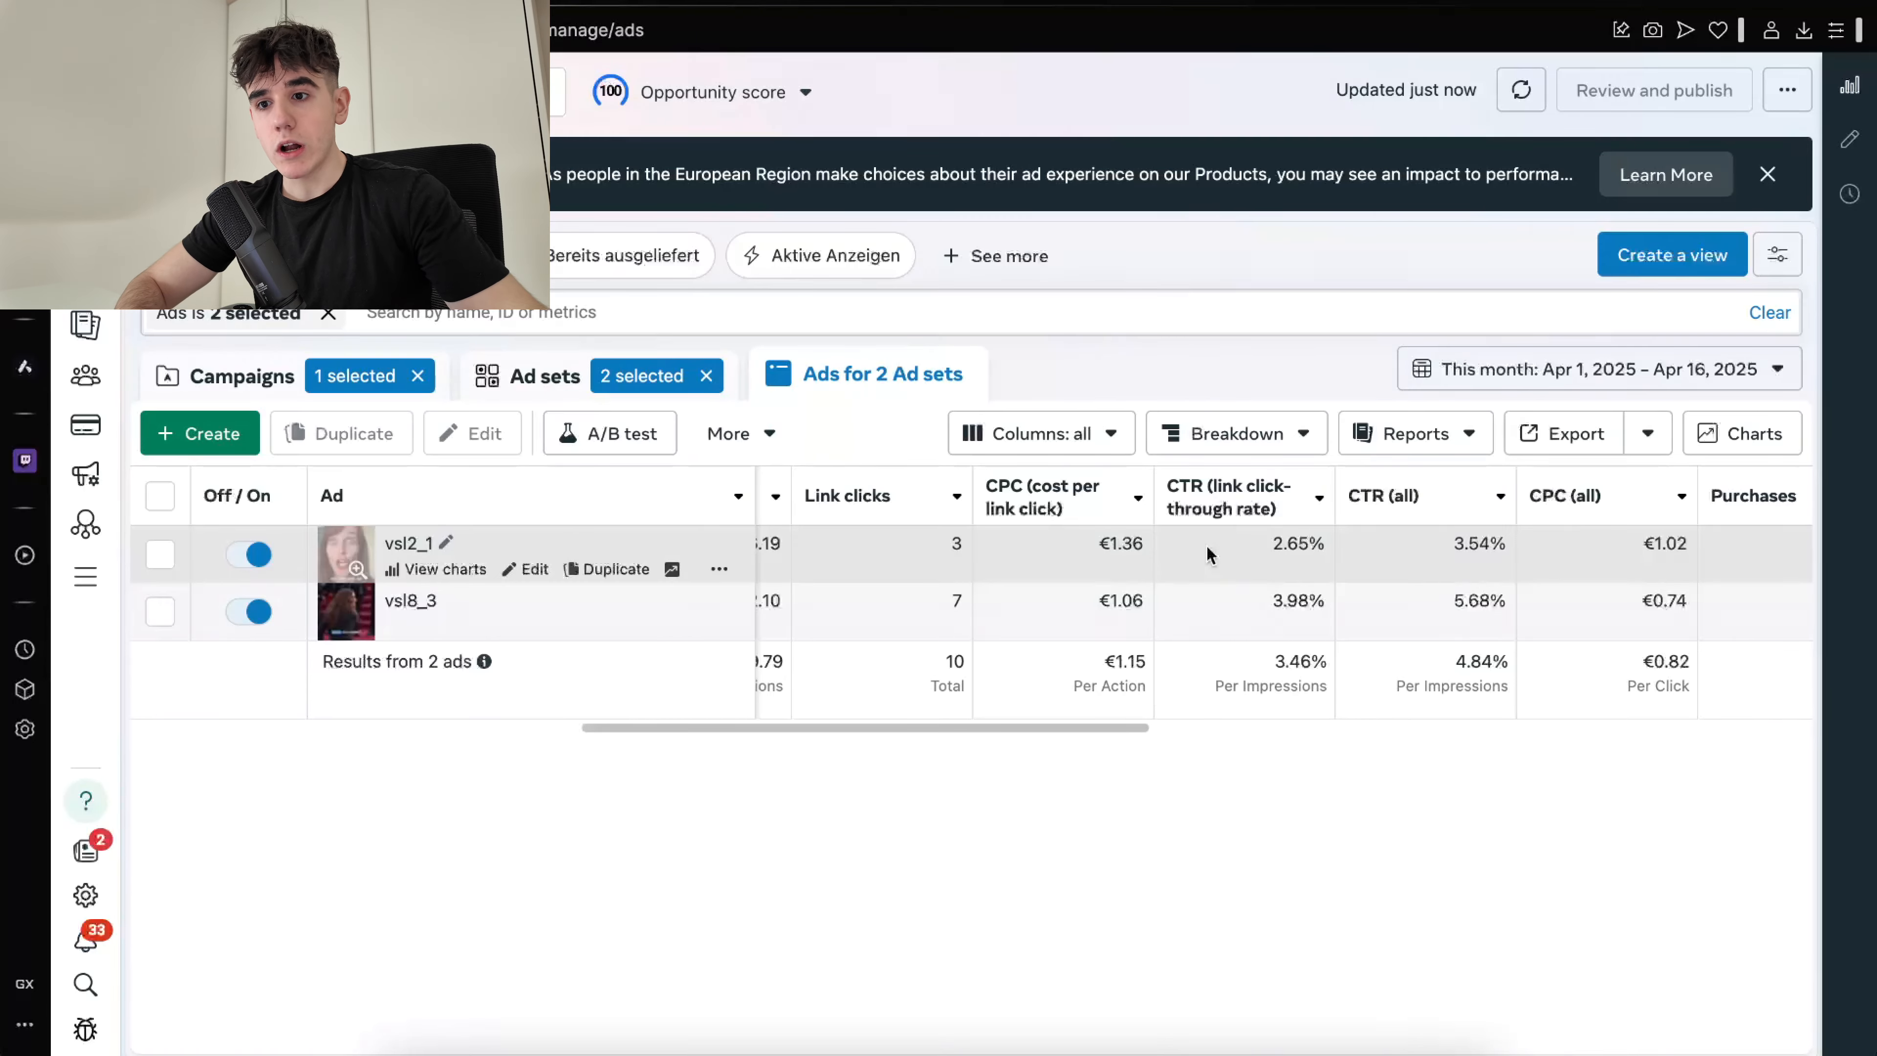
pyautogui.hscroll(10, 1207, 544)
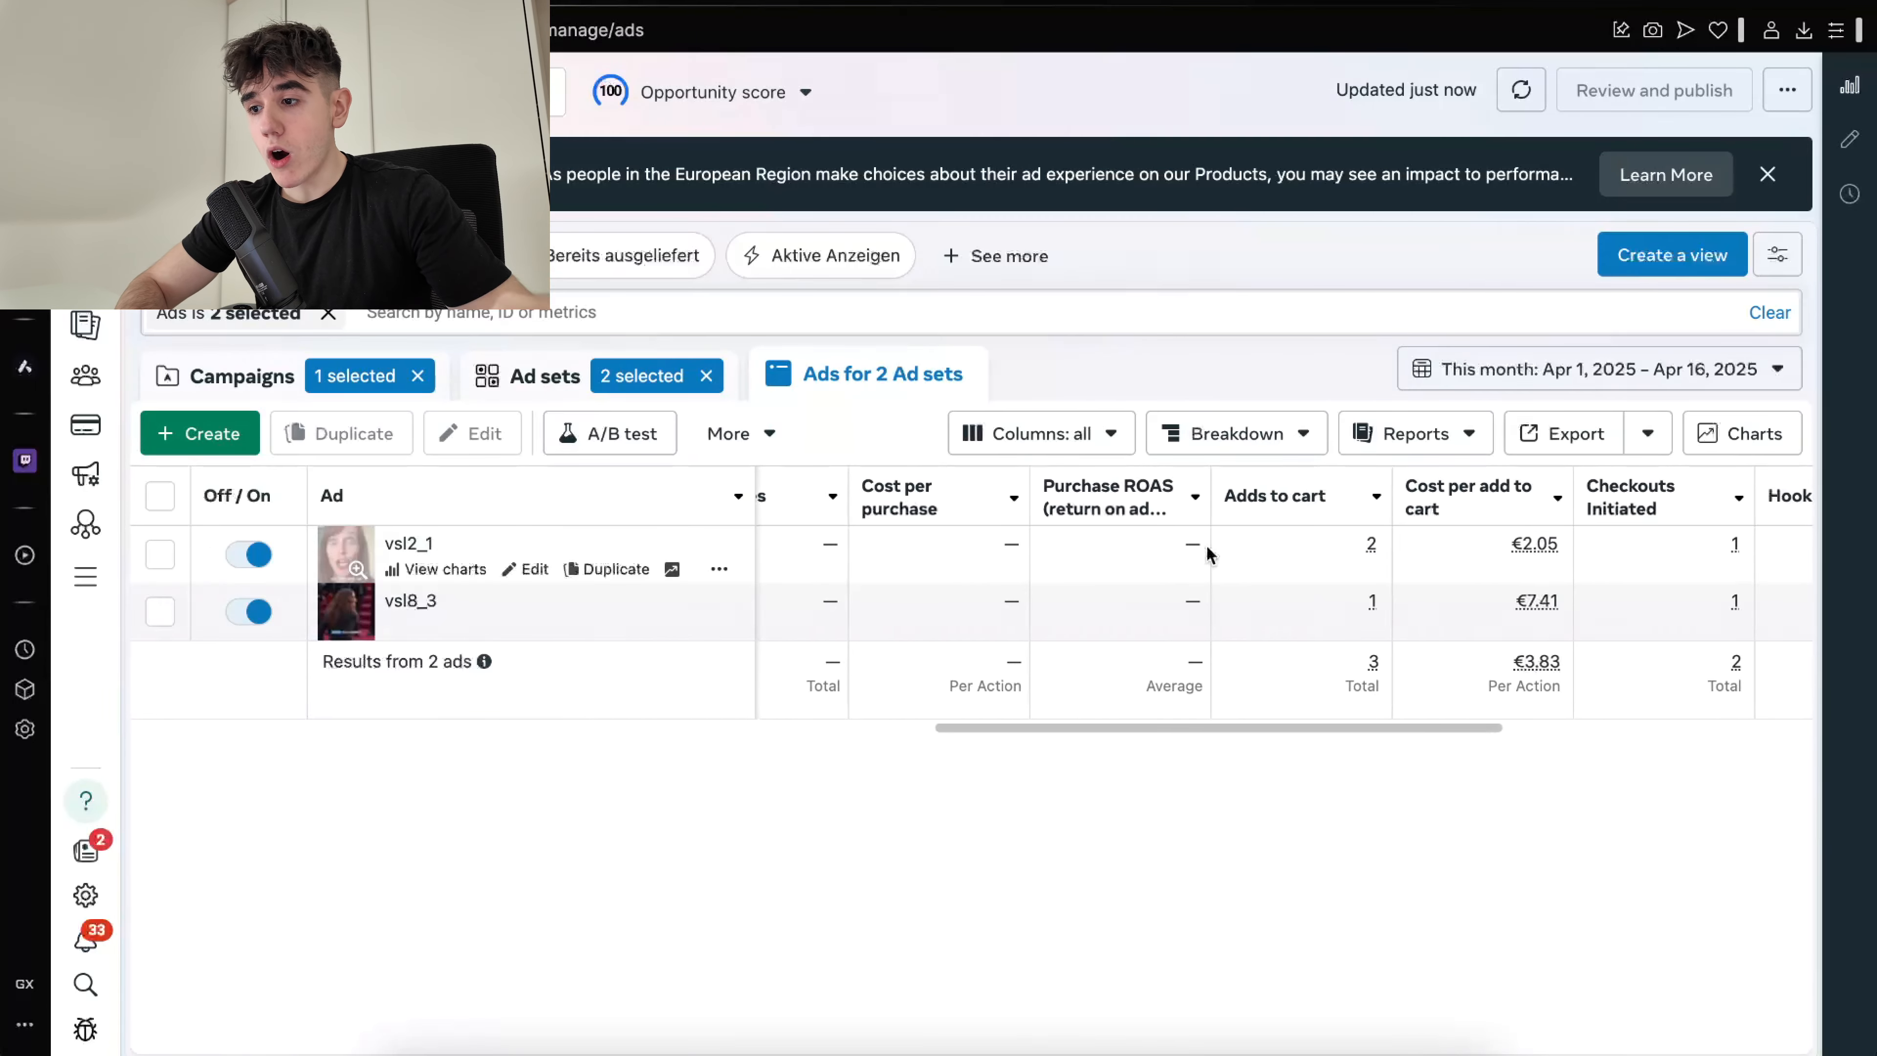
pyautogui.hscroll(-10, 1205, 544)
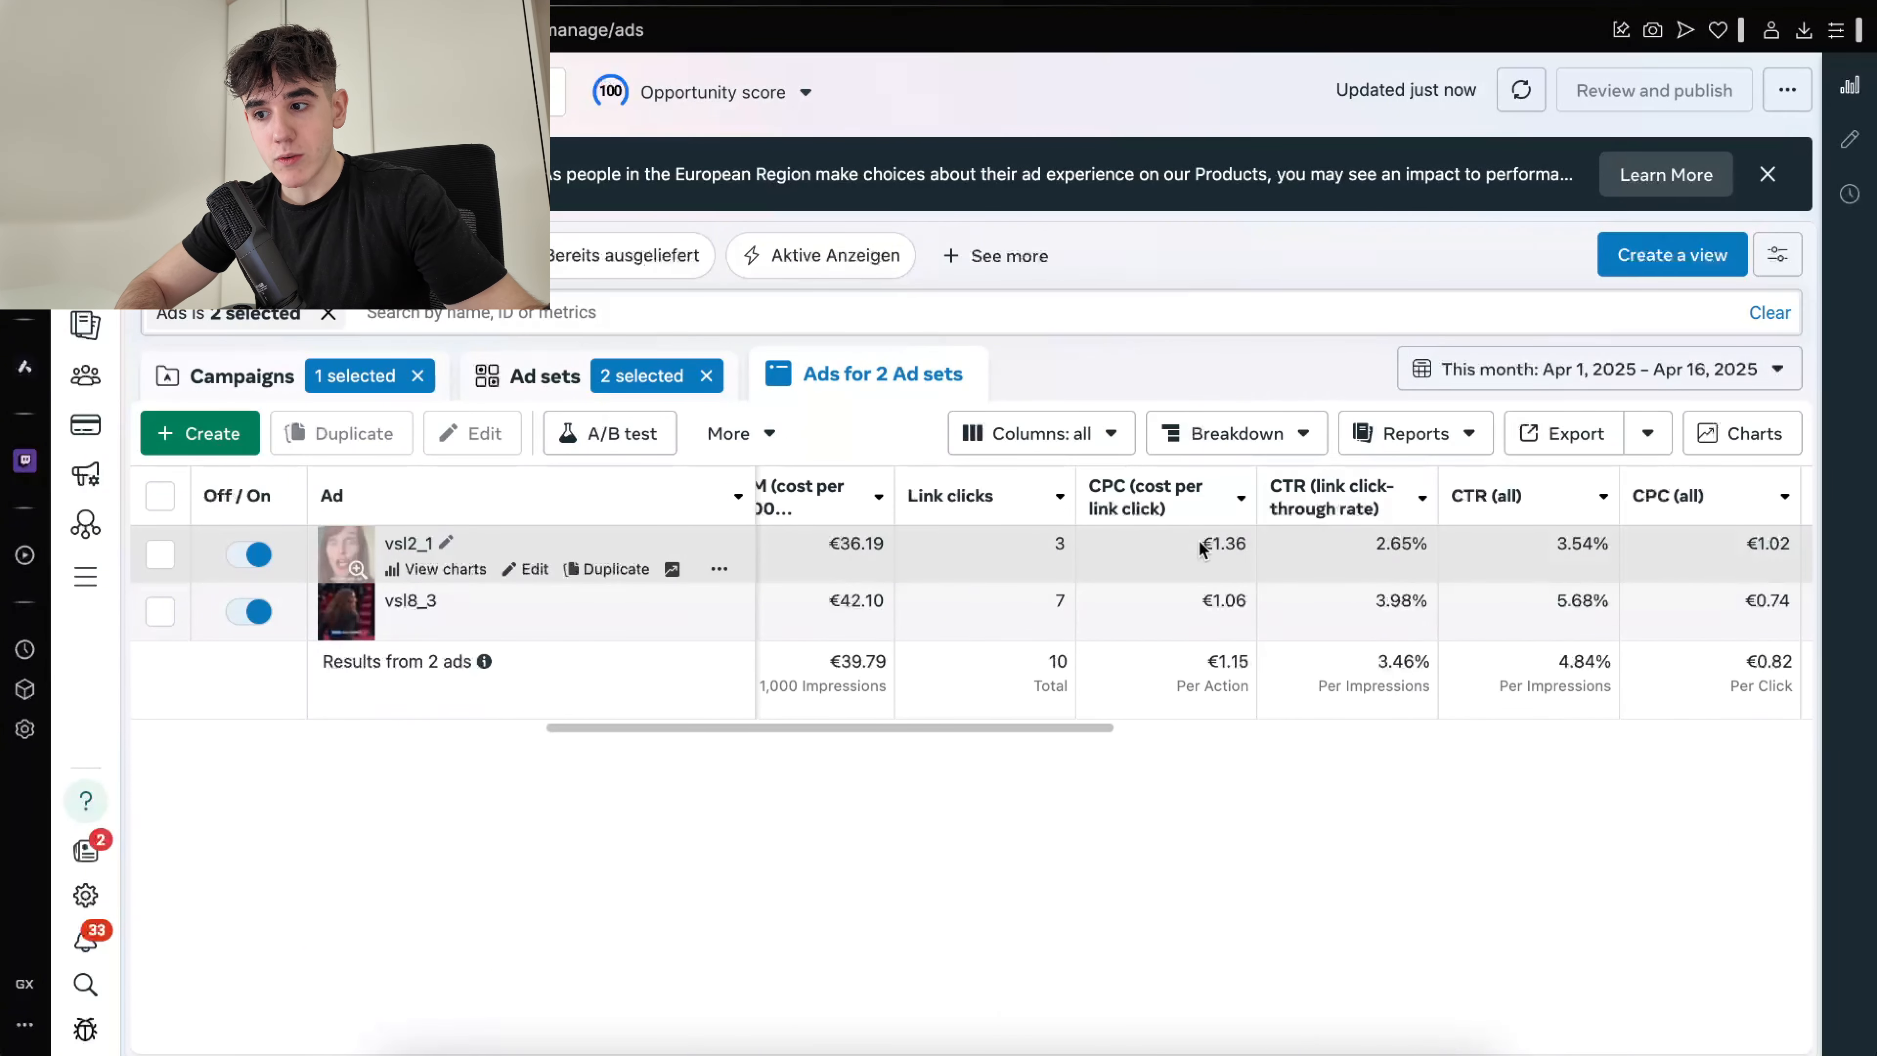
# Select ad vsl2_1, examine its click-through and add-to-cart metrics and preview its creative
pyautogui.moveTo(1227, 543); pyautogui.dragTo(1240, 530)
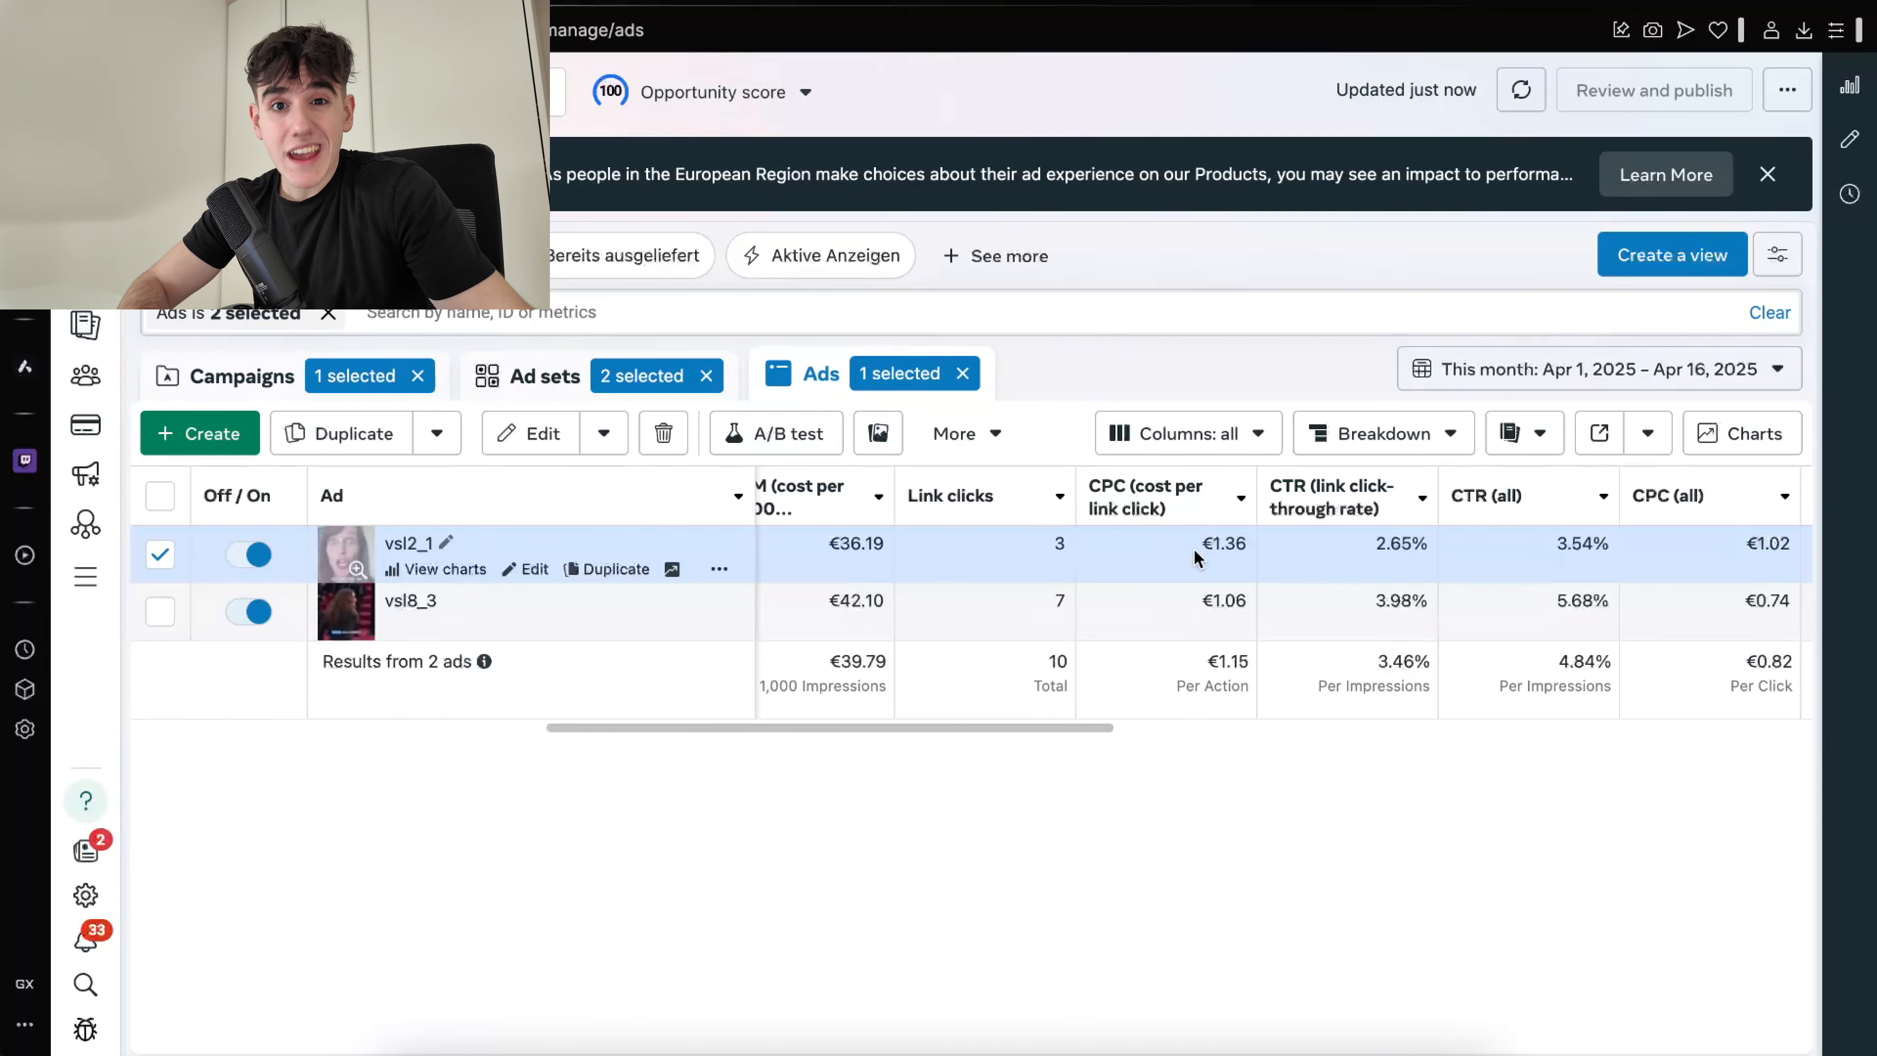
pyautogui.hscroll(10, 1197, 558)
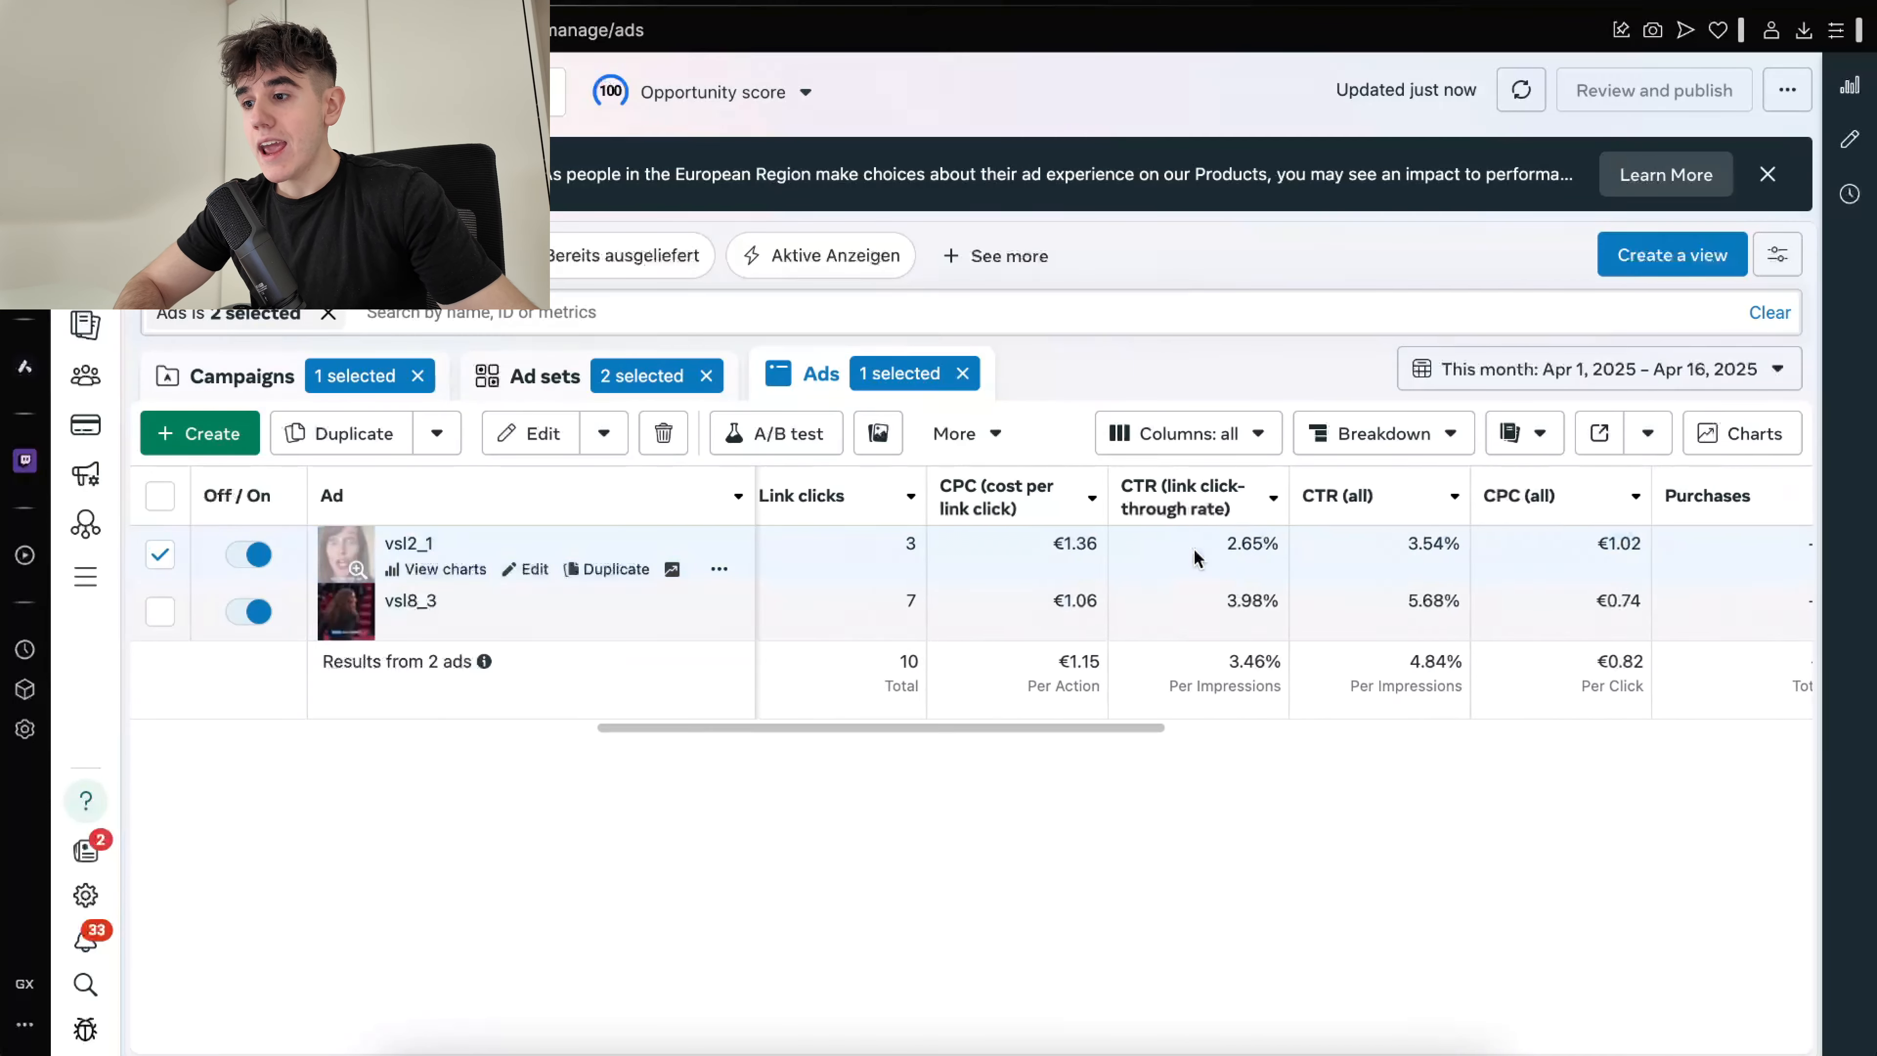
pyautogui.hscroll(5, 1194, 554)
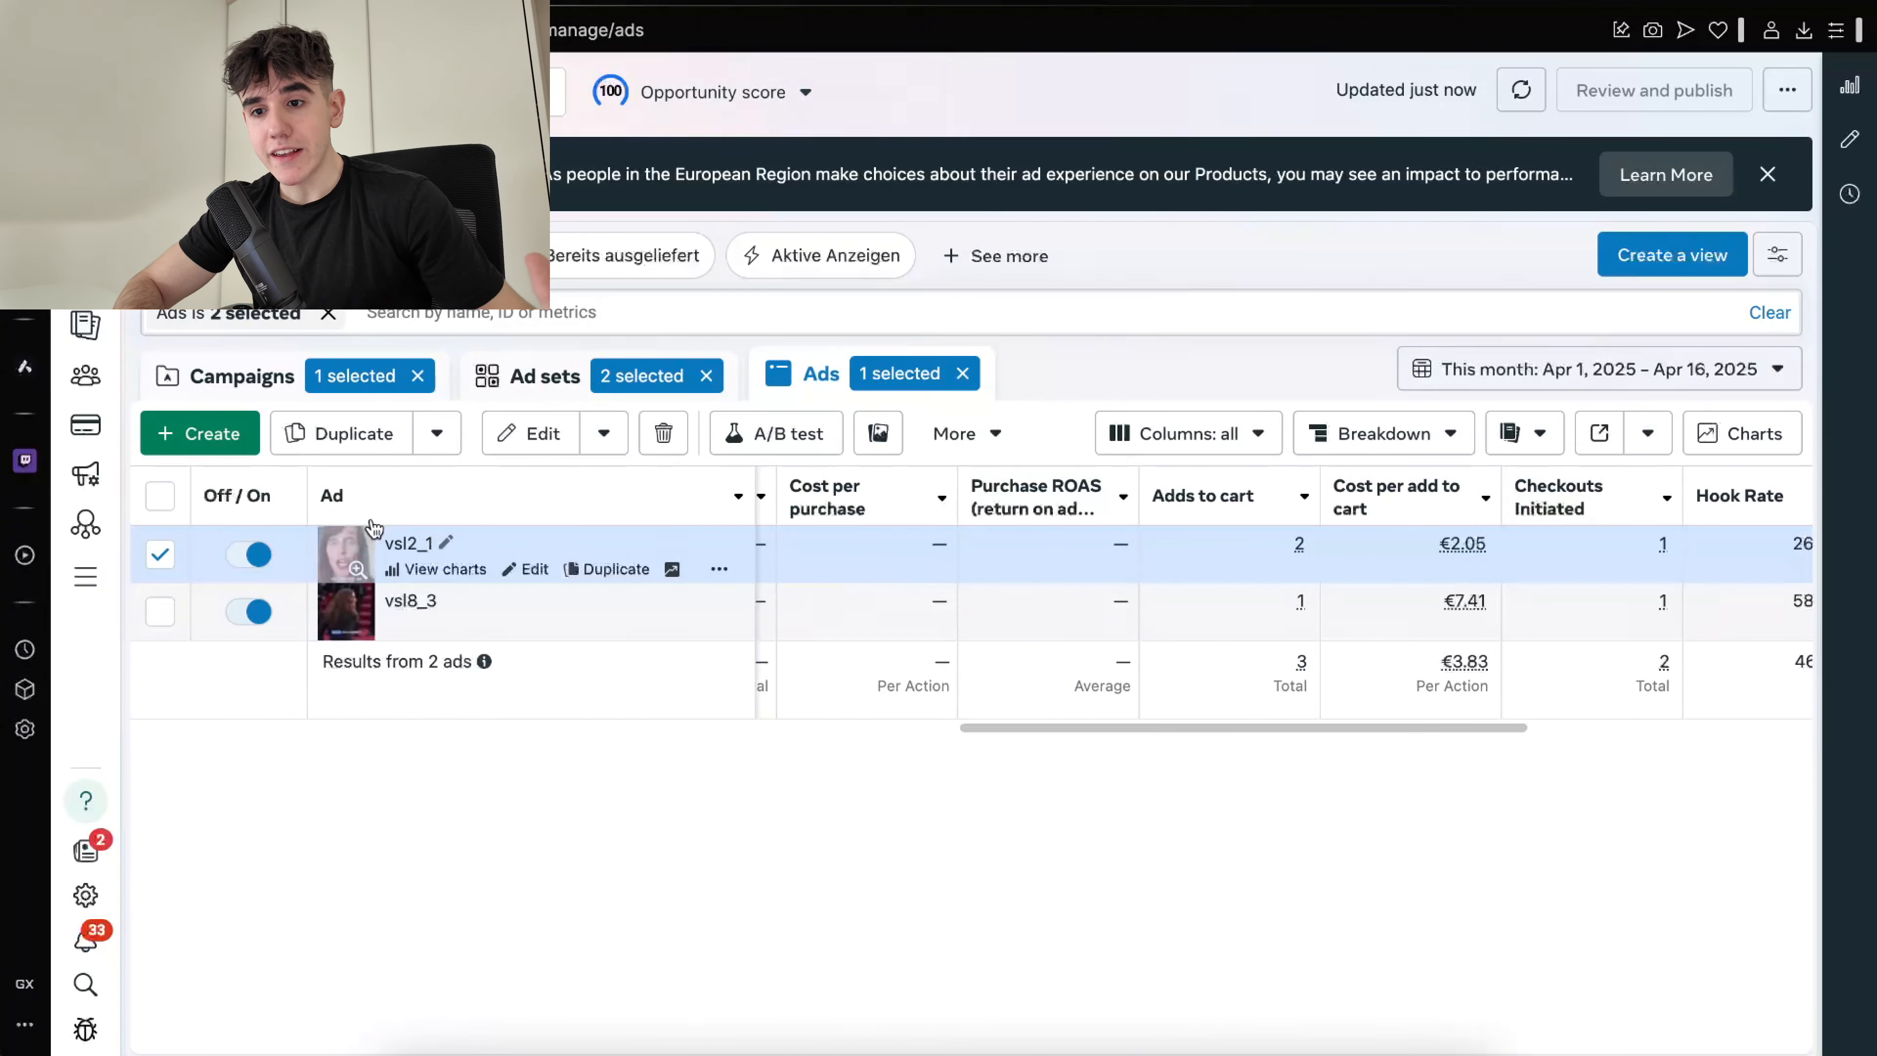
pyautogui.click(351, 556)
pyautogui.click(965, 556)
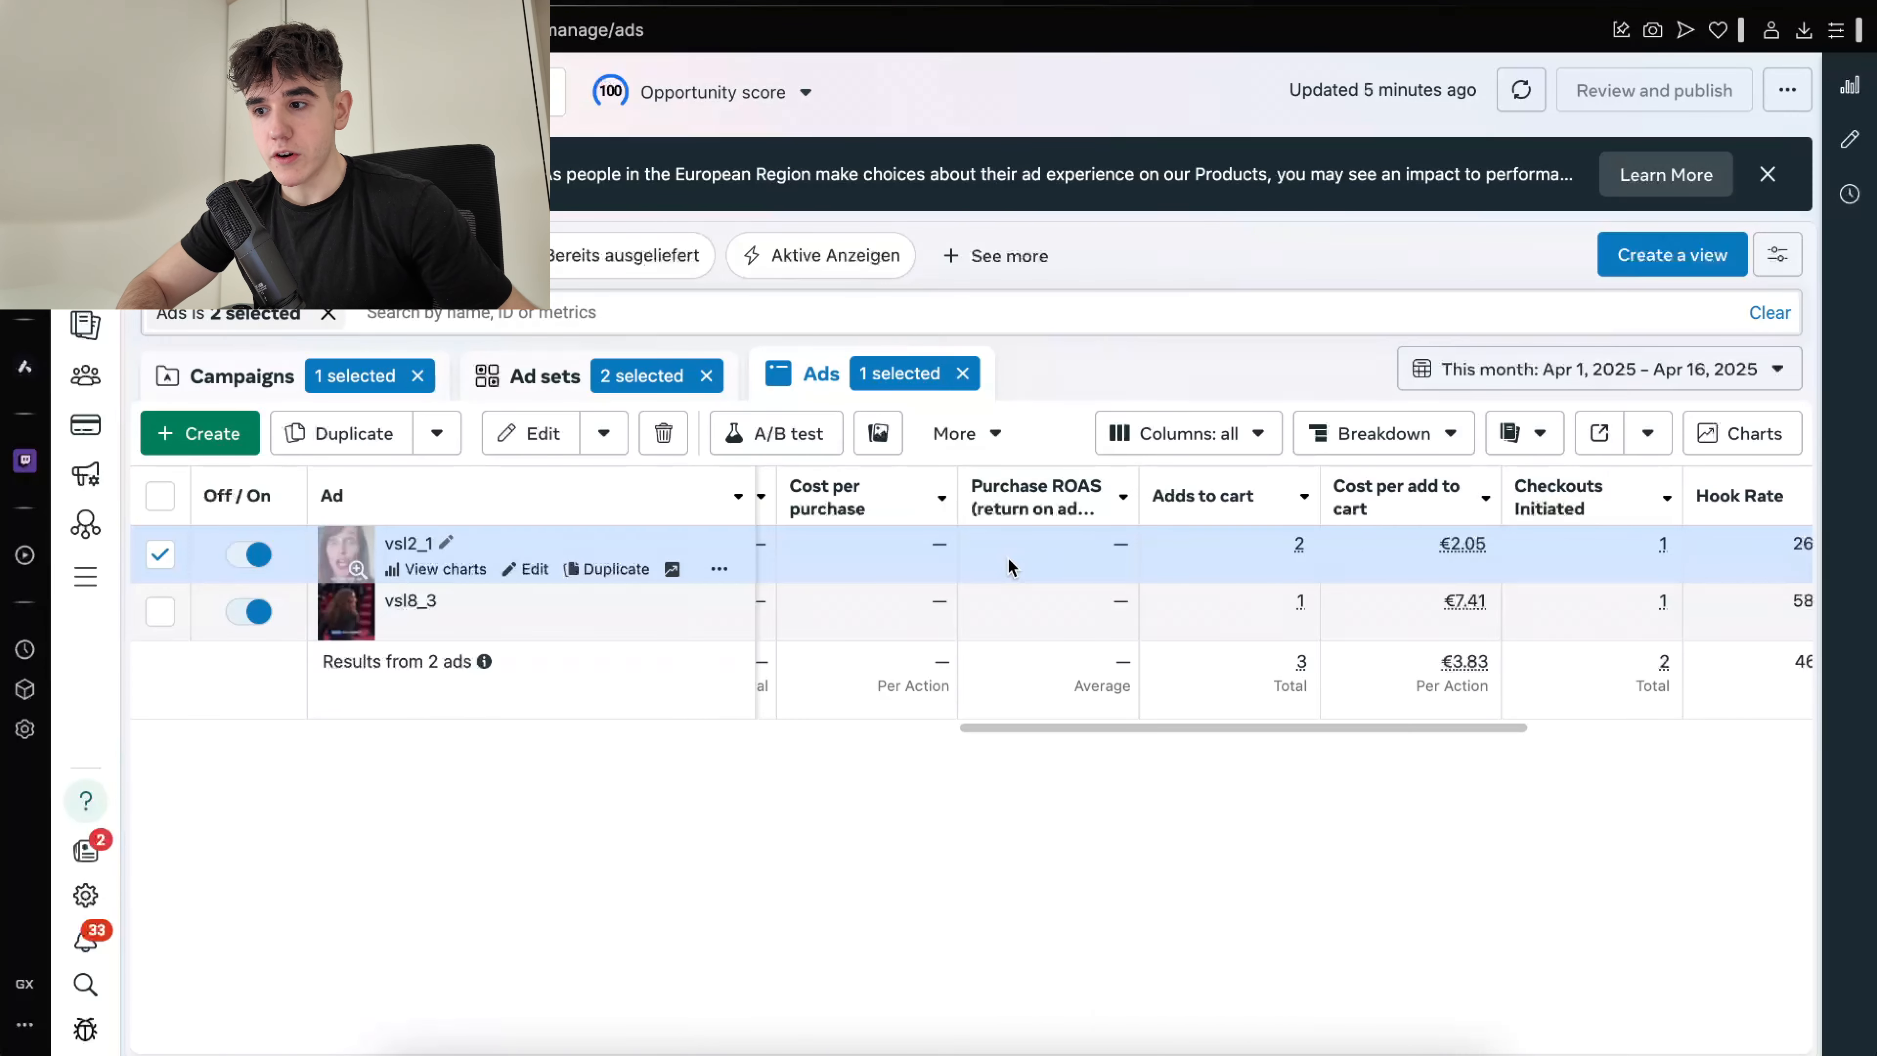
# Compare the hook rate and adds to cart of vsl2_1 with vsl8_3 and preview the vsl2_1 creative once more
pyautogui.hscroll(3, 1663, 547)
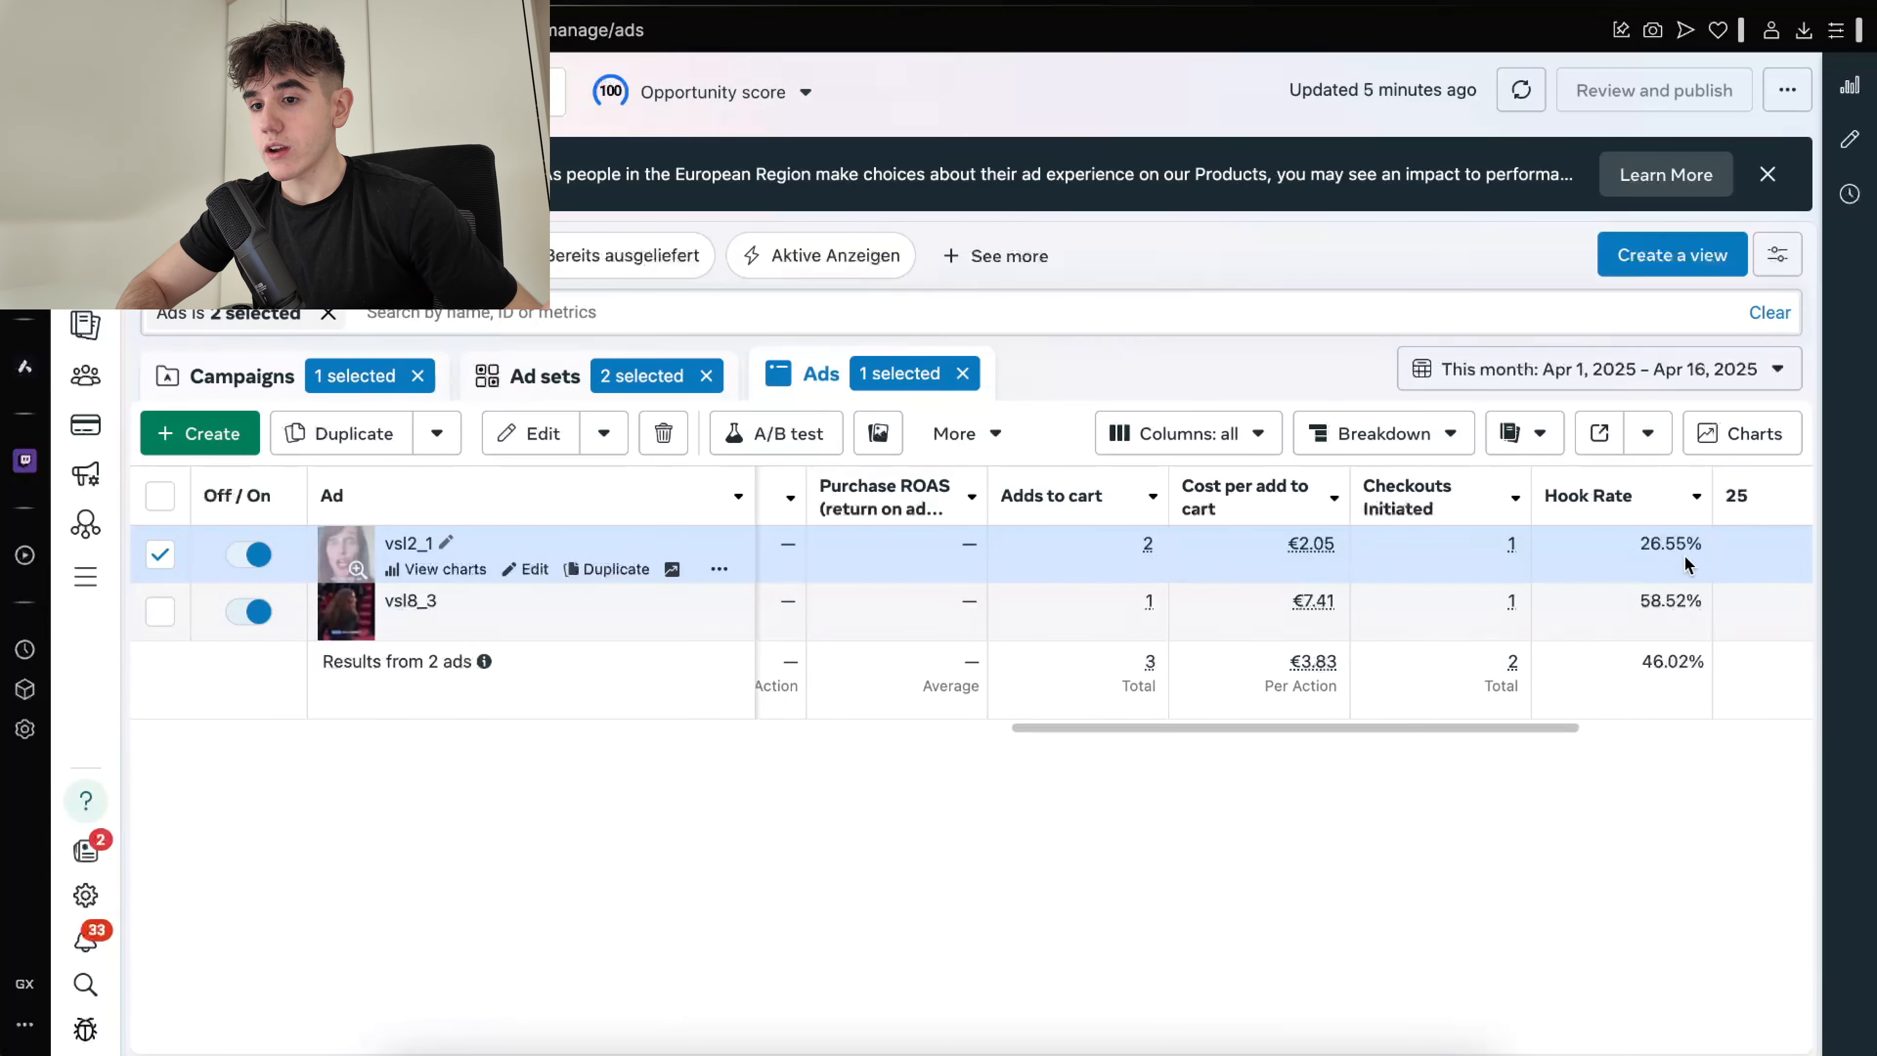
pyautogui.hscroll(-5, 1631, 558)
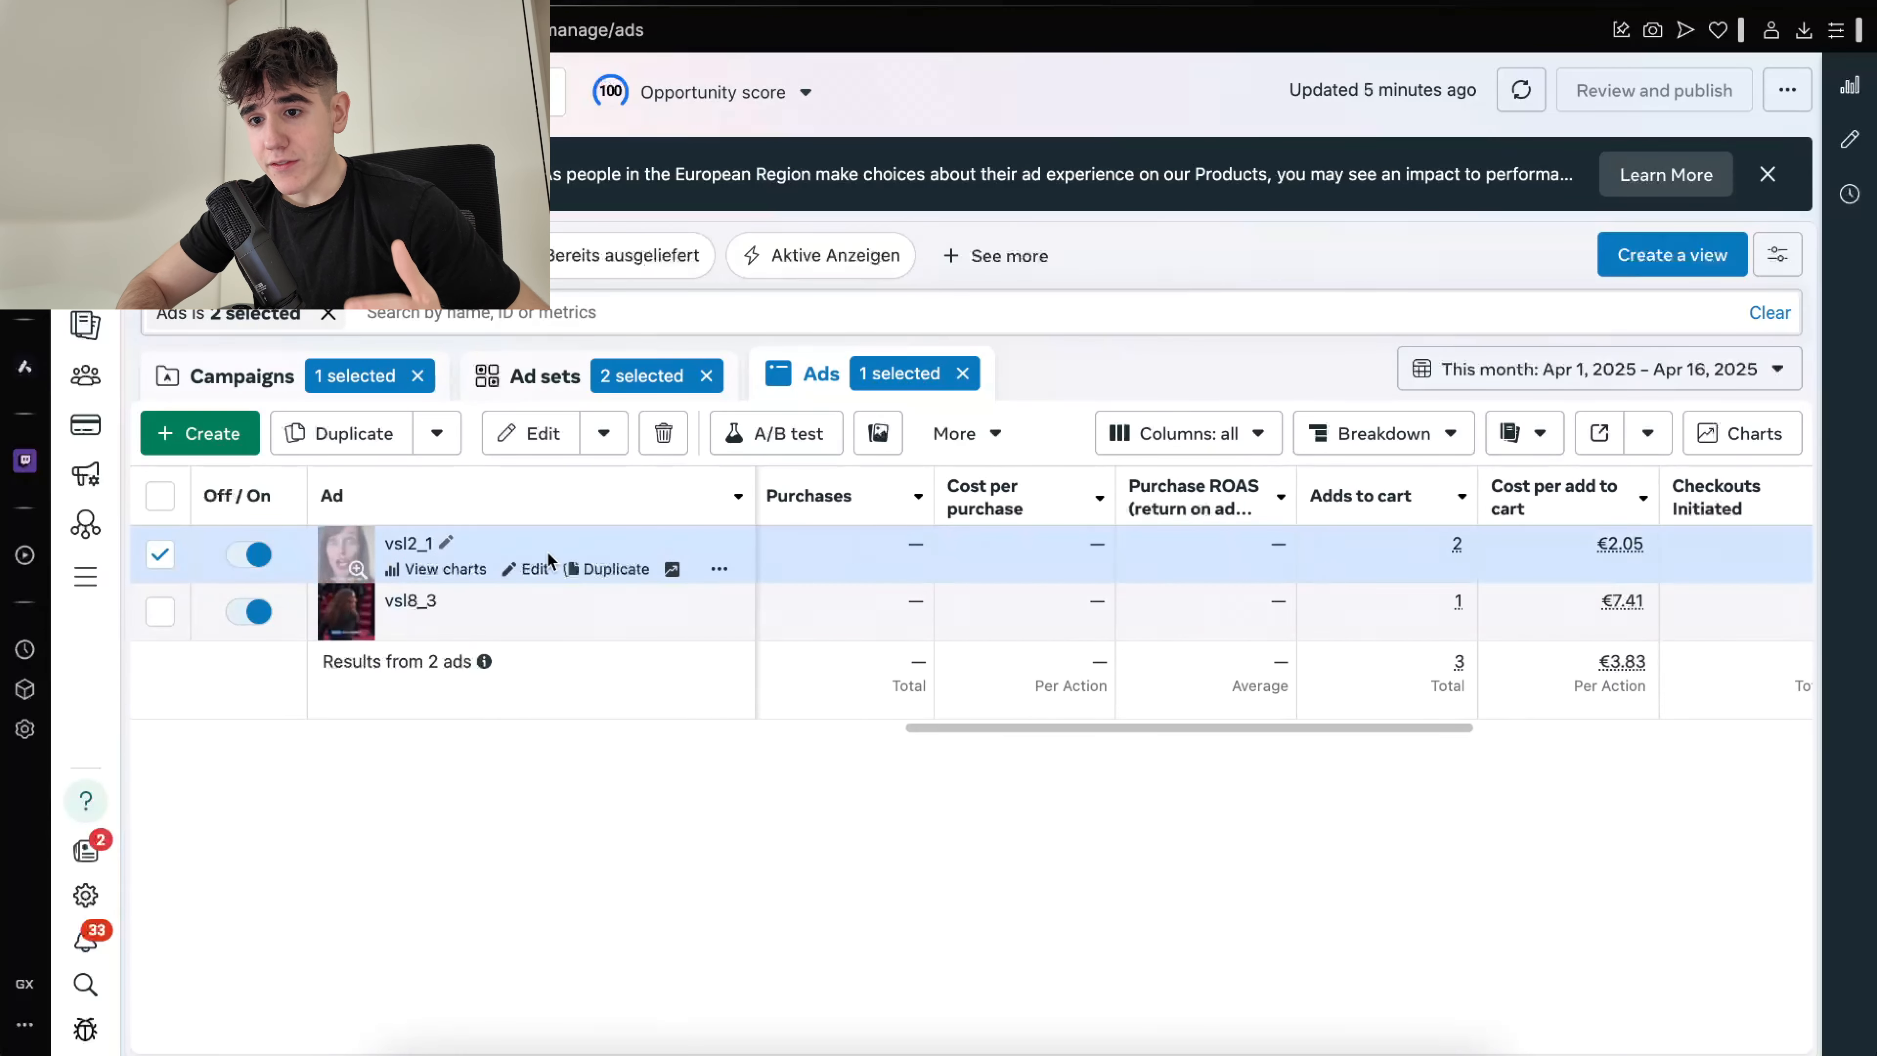
pyautogui.hscroll(3, 1347, 578)
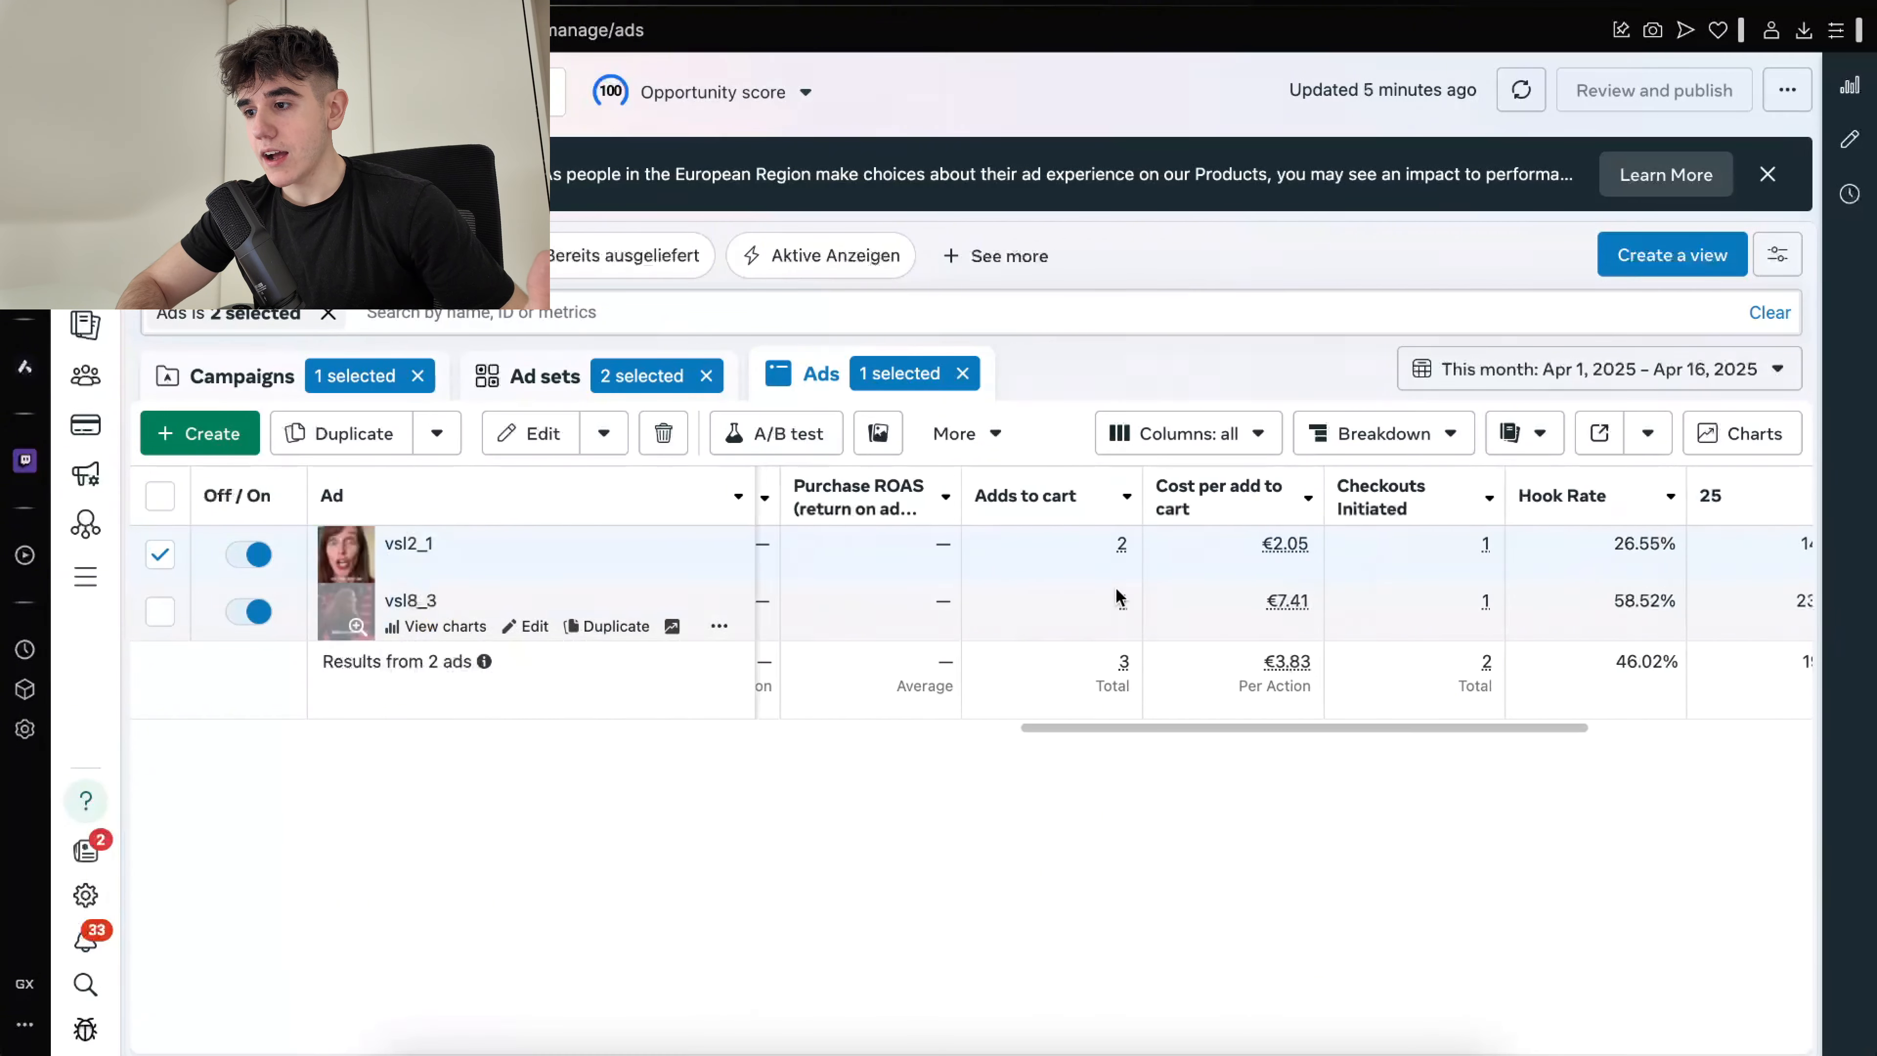
pyautogui.hscroll(-4, 1345, 575)
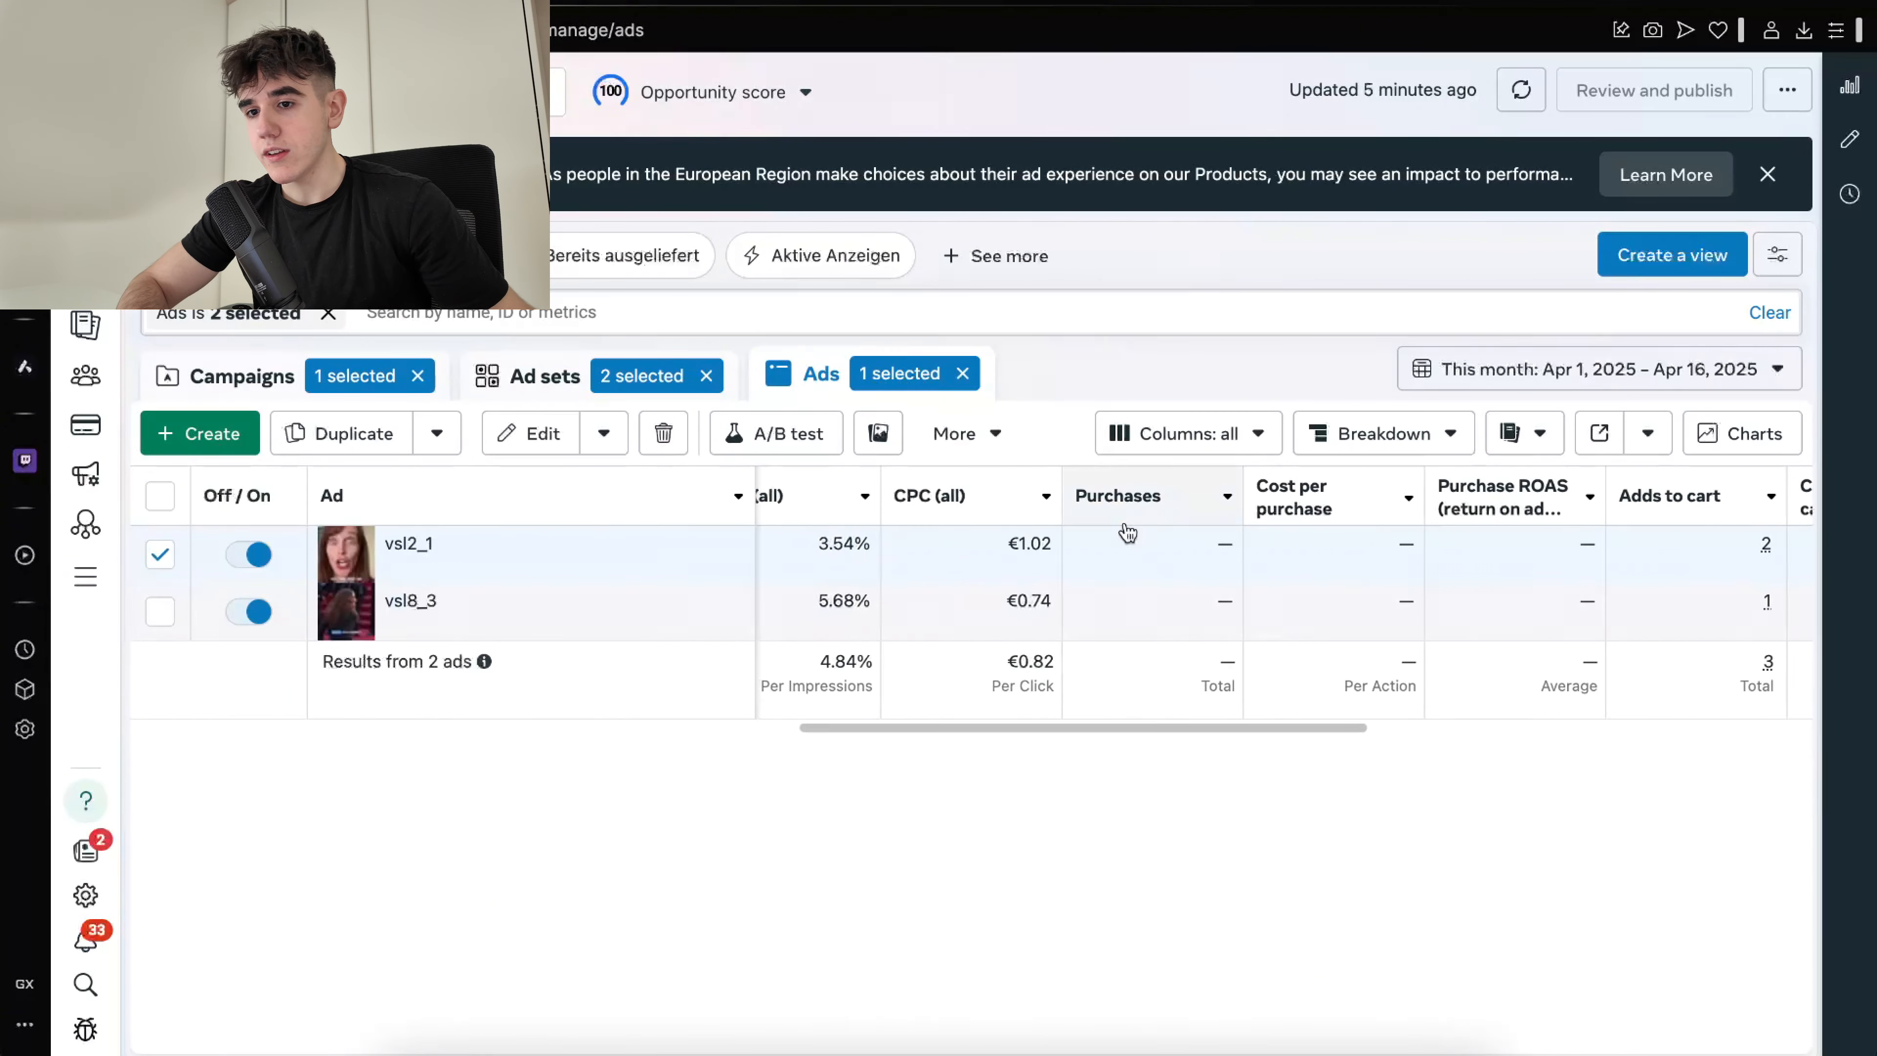
pyautogui.moveTo(347, 556)
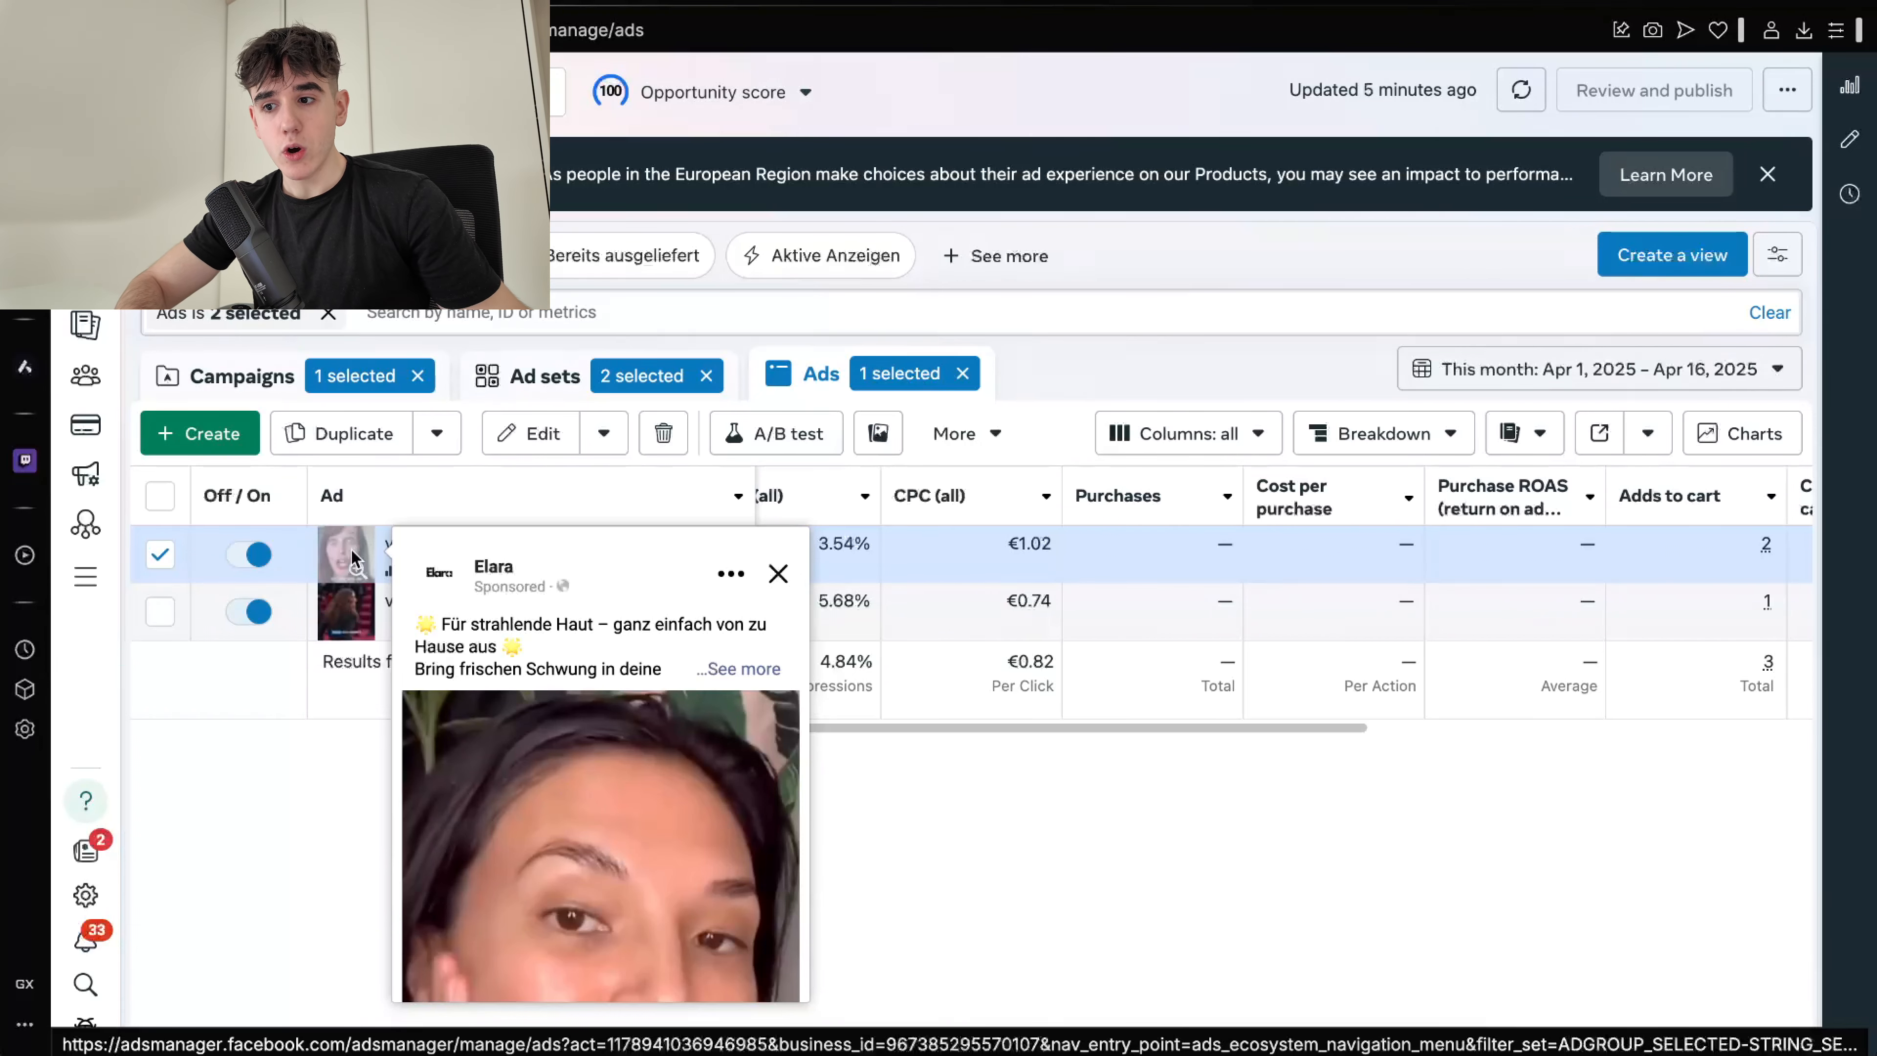
pyautogui.click(1112, 568)
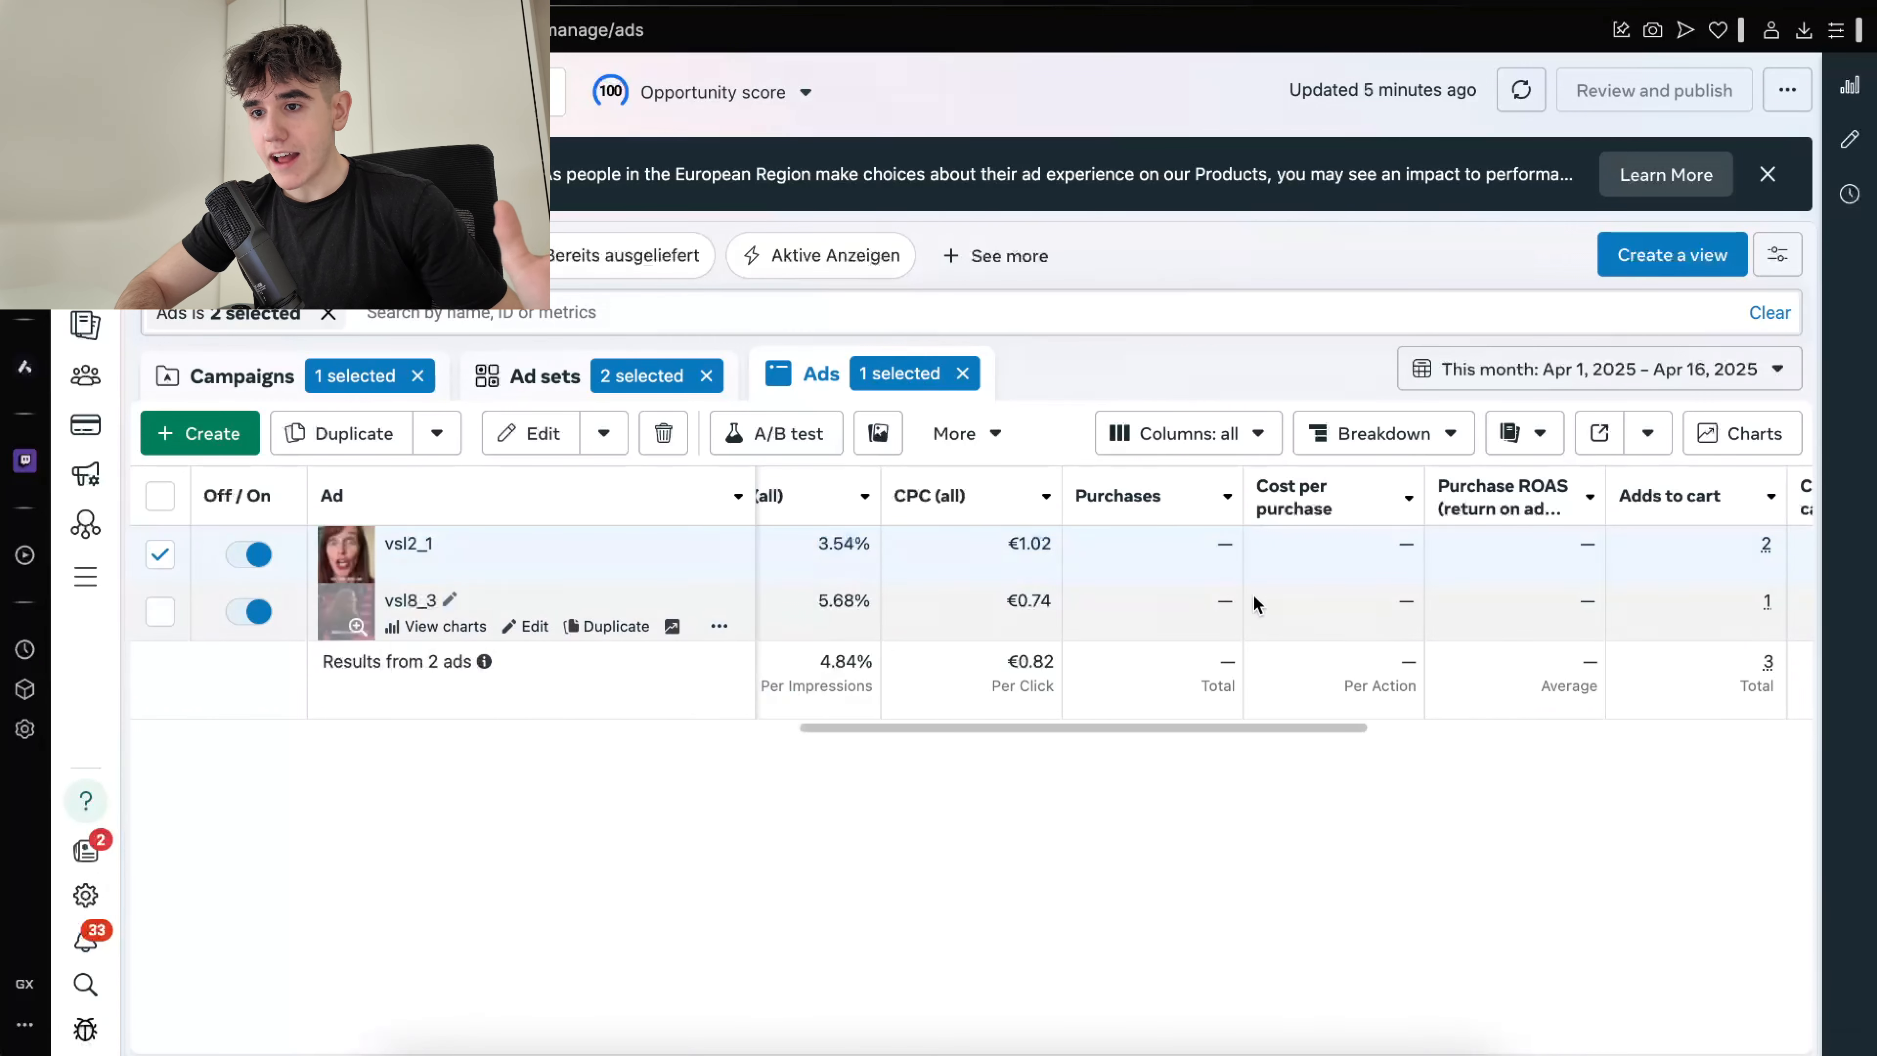
pyautogui.hscroll(5, 1404, 637)
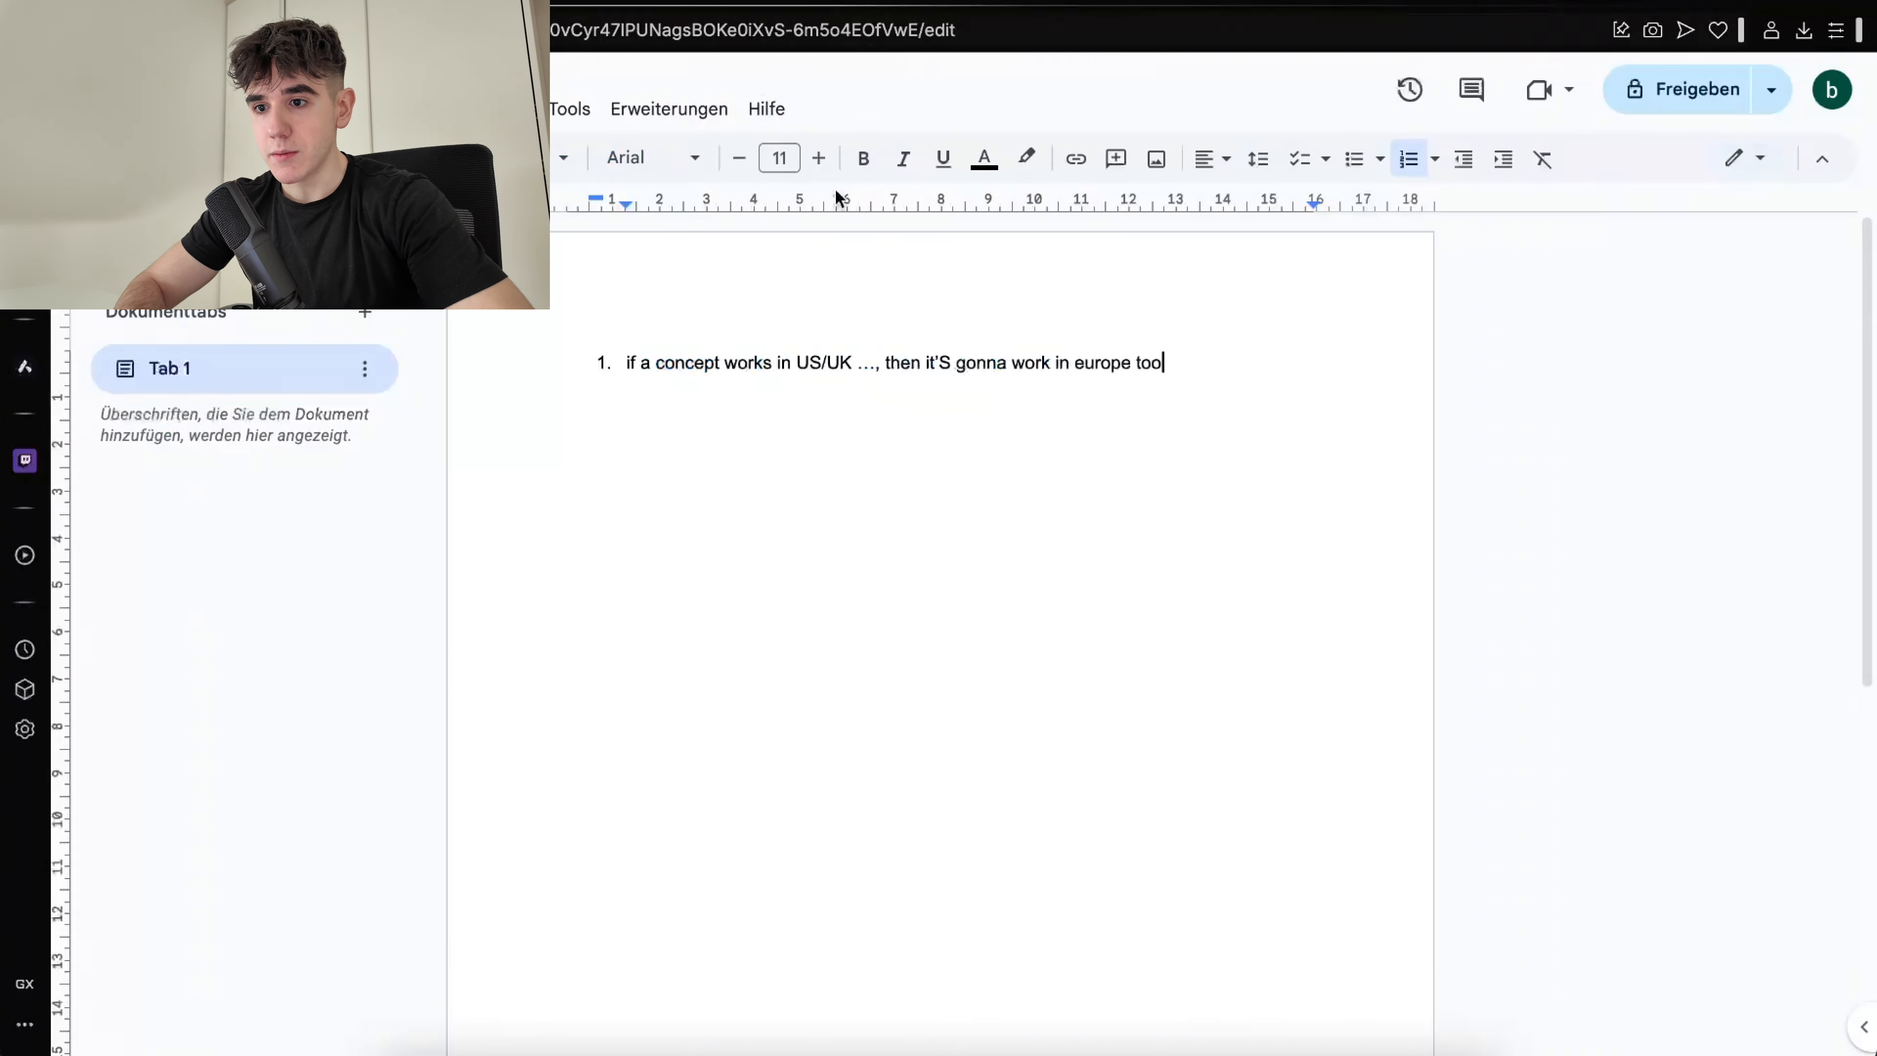
pyautogui.press('Return')
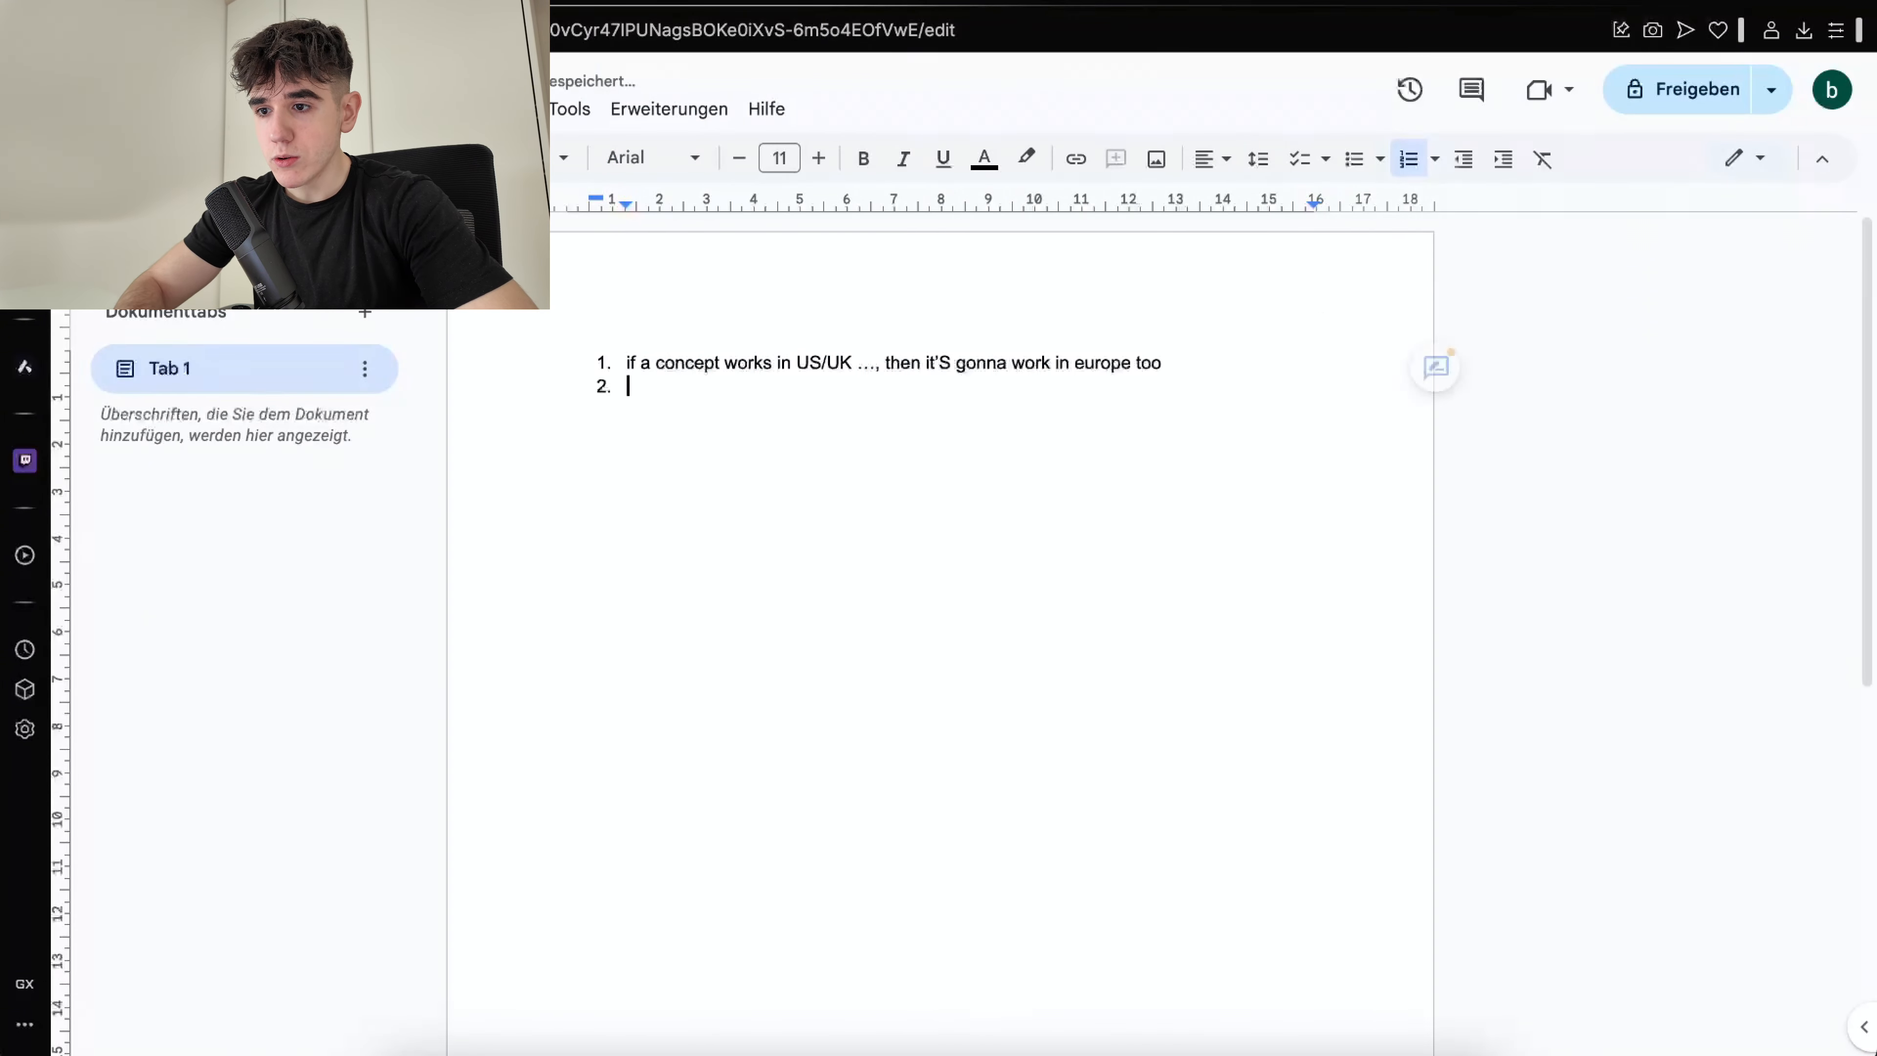
pyautogui.press('BackSpace')
pyautogui.press('BackSpace')
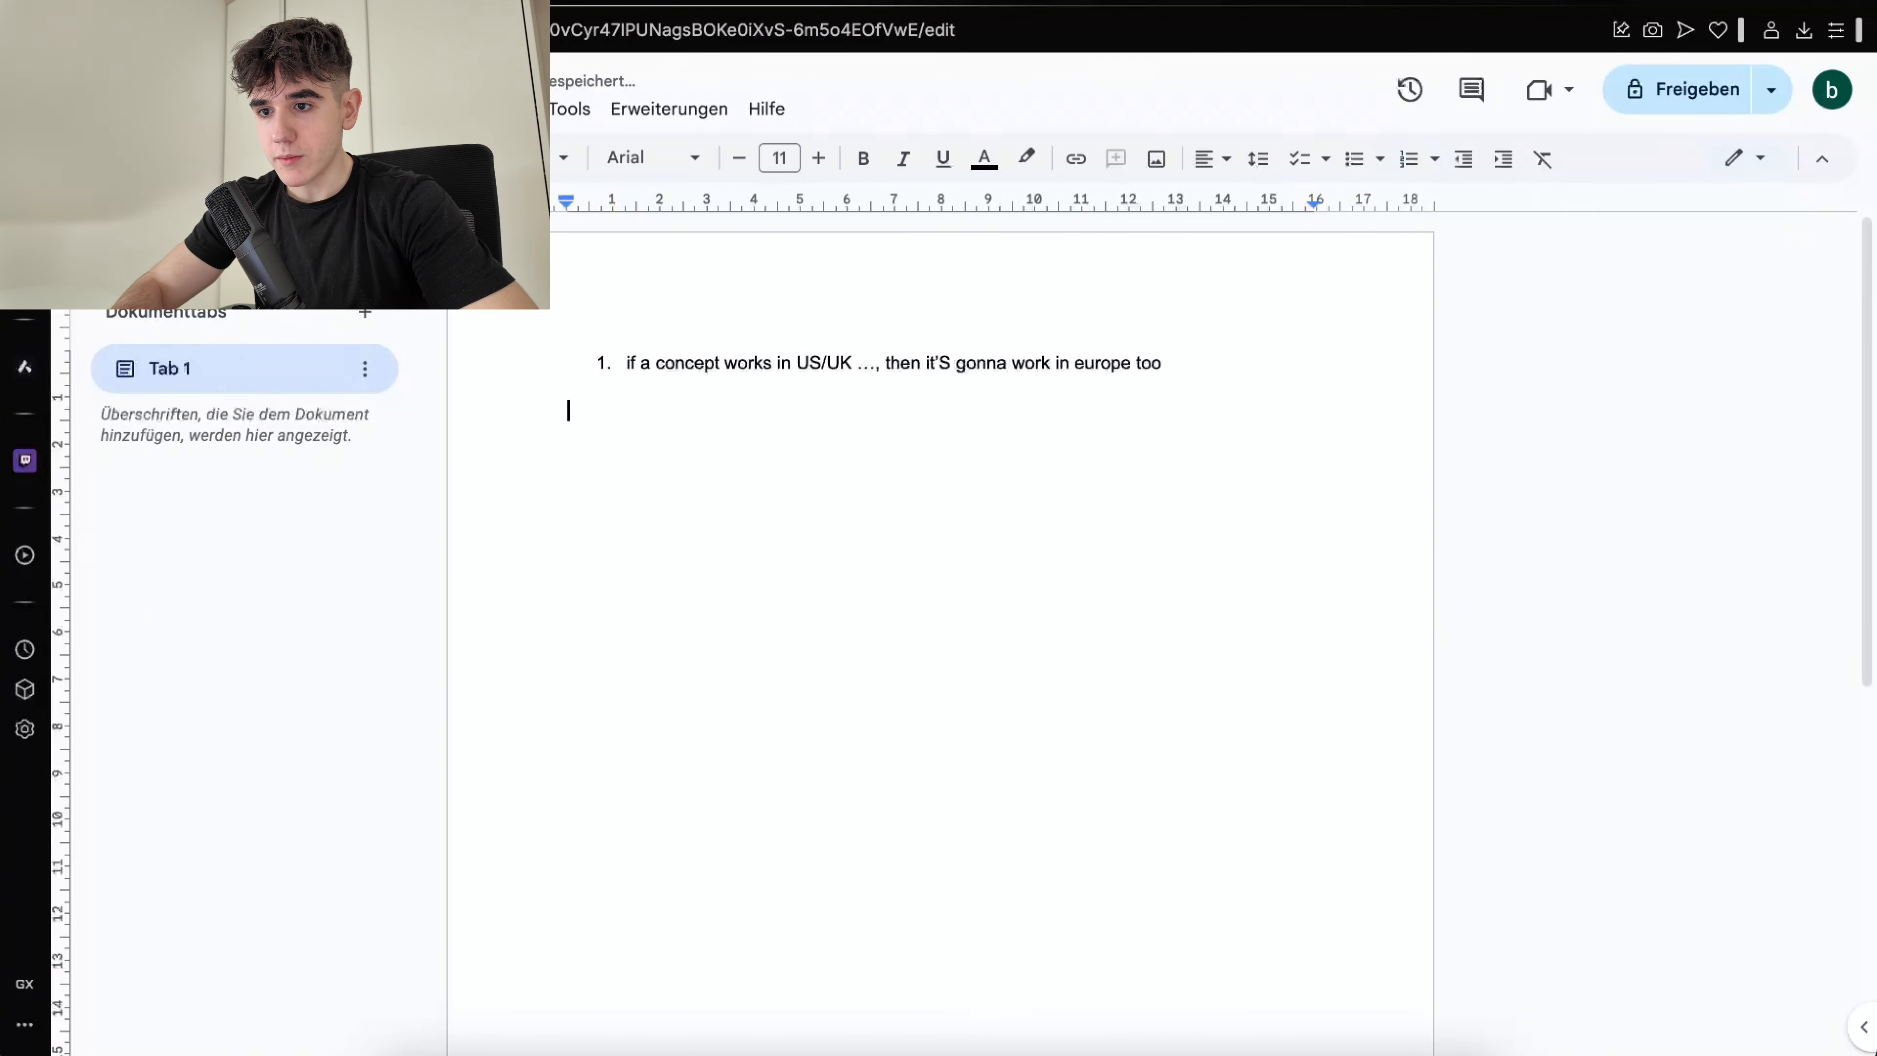
# In the Google Docs notes document, turn the numbered US/UK concept point into plain, unindented text
pyautogui.click(624, 362)
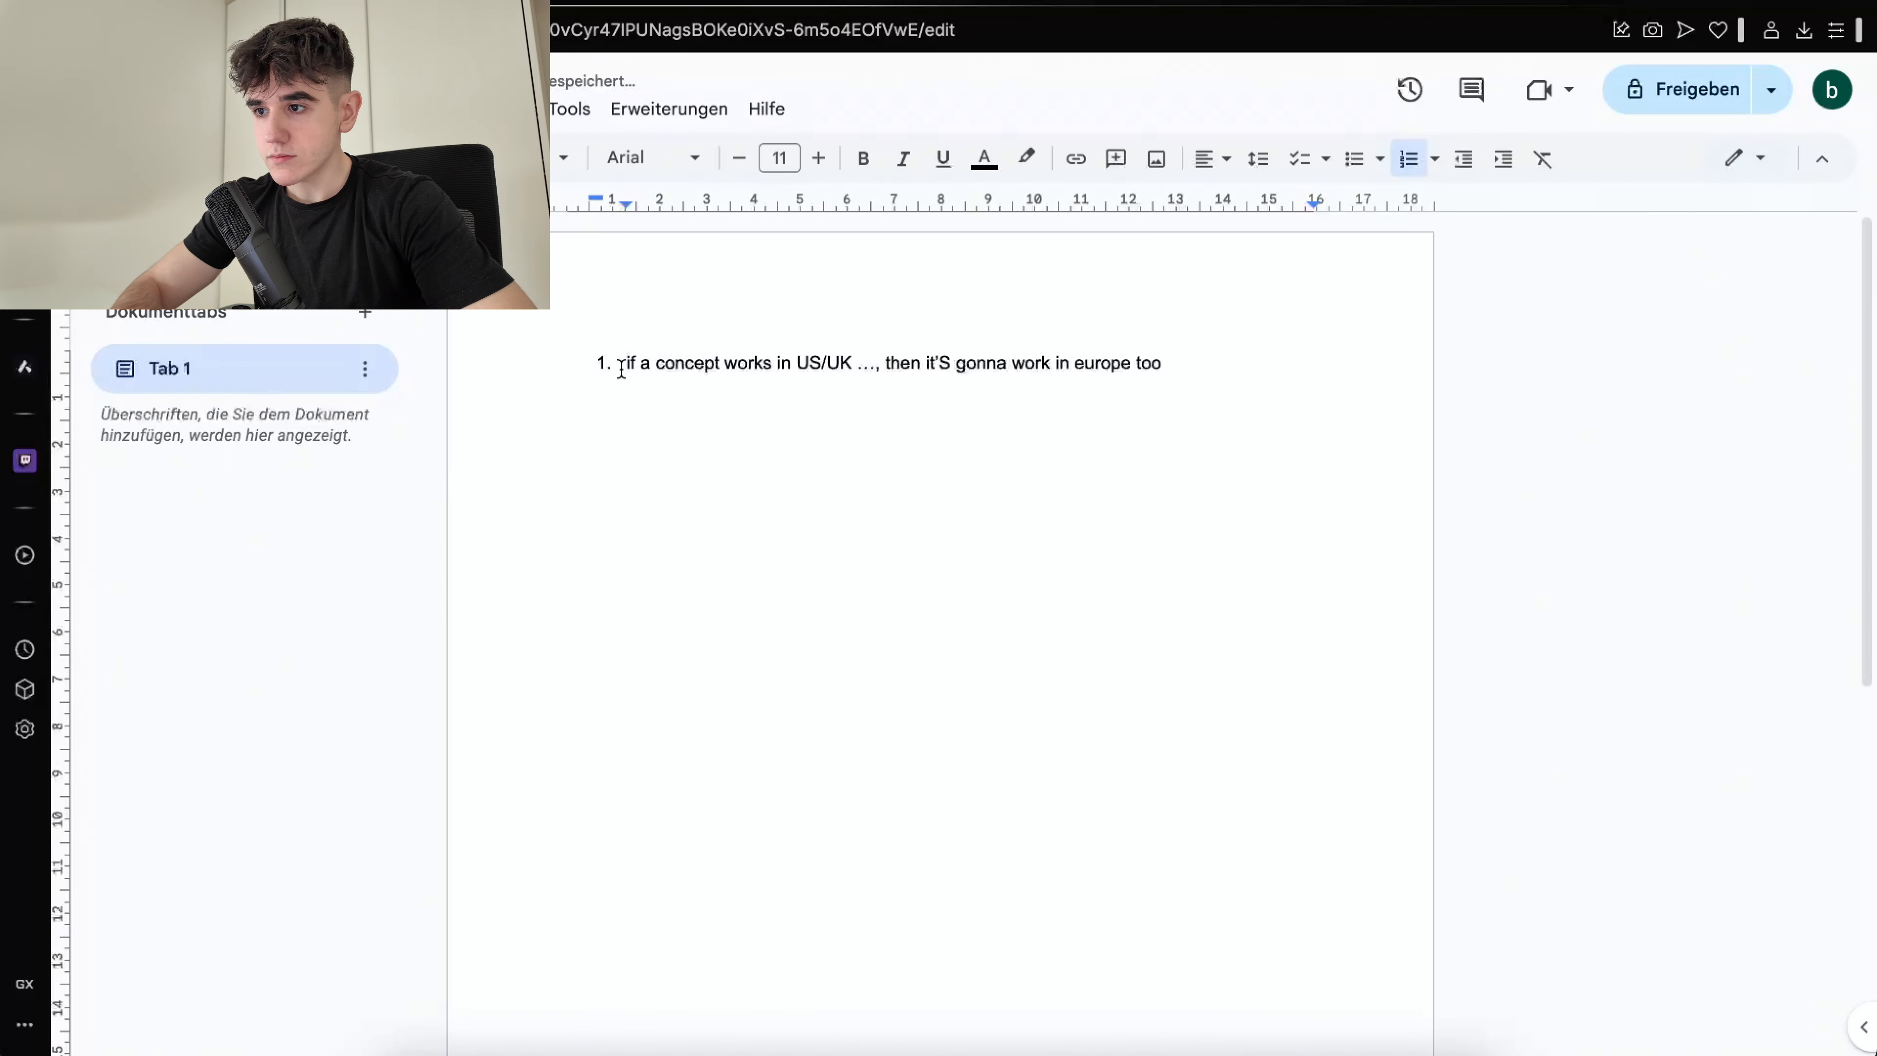
pyautogui.press('BackSpace')
pyautogui.press('BackSpace')
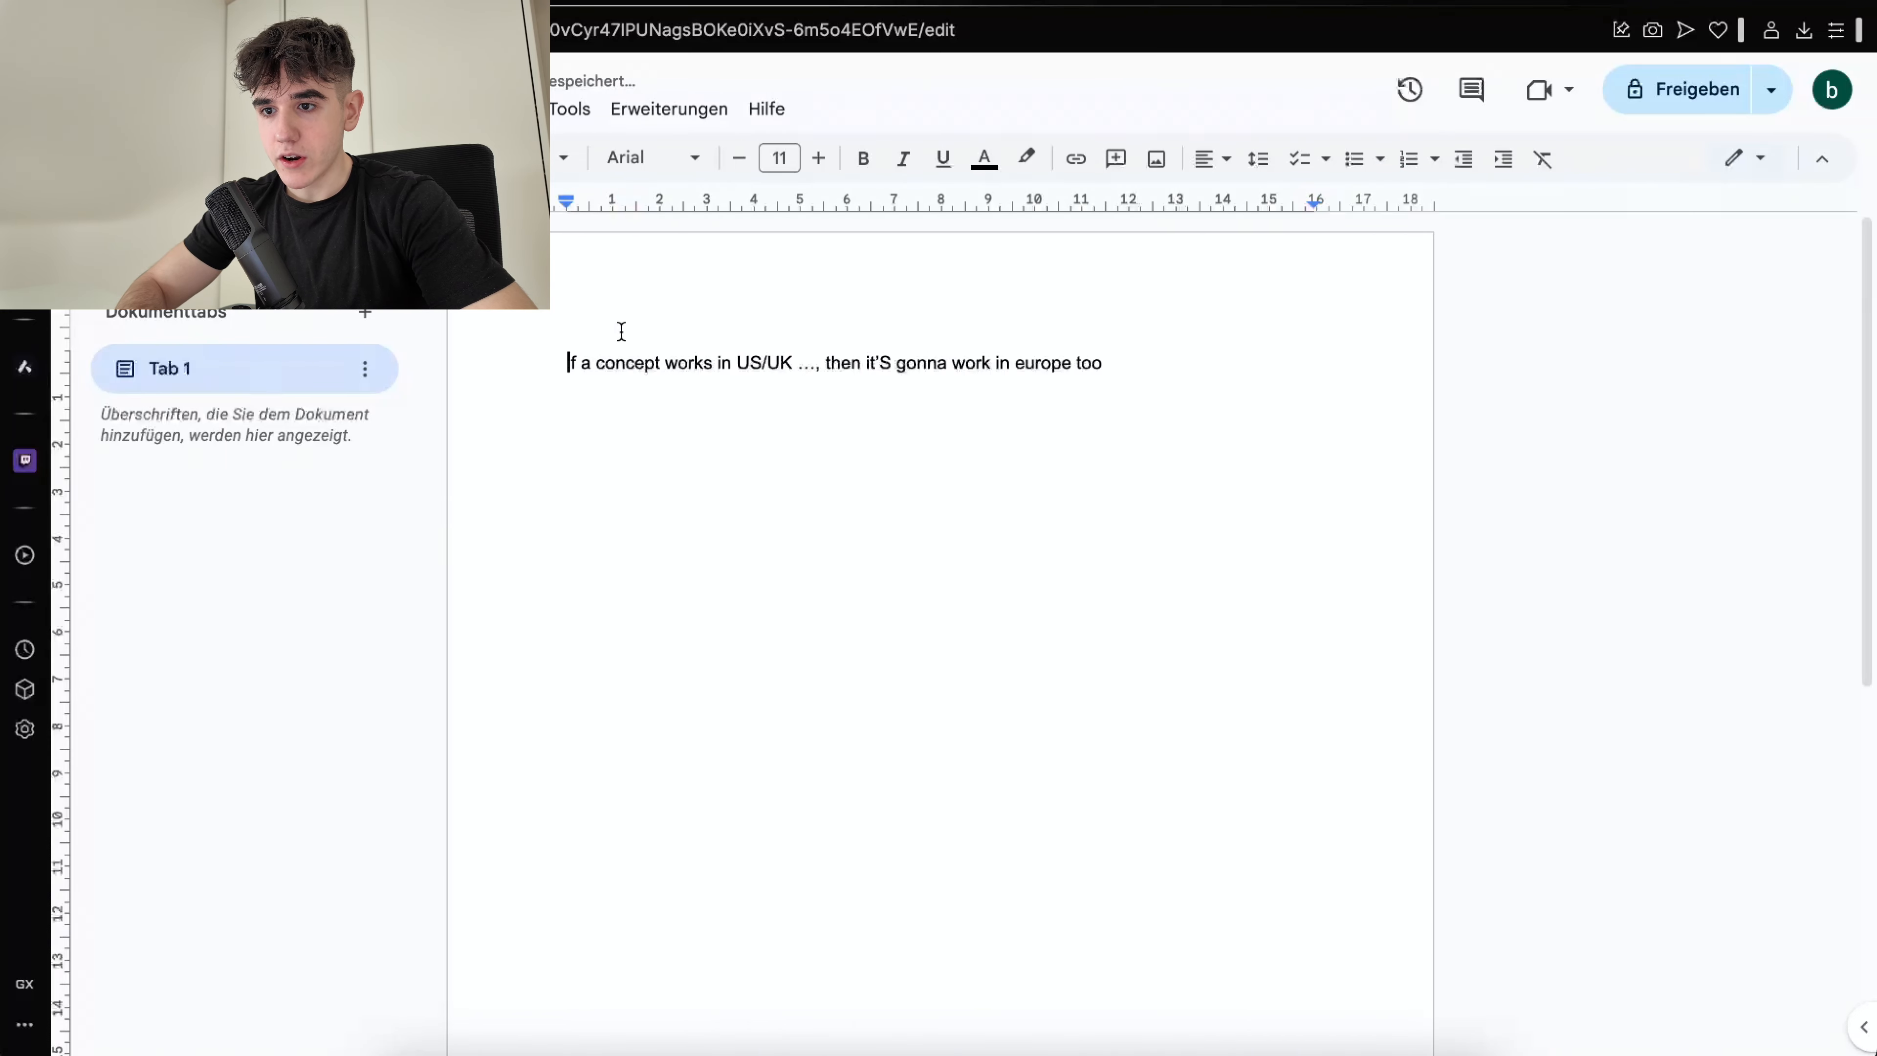
# Add the heading line "learnings creative test April 16th:" above the concept point, followed by a blank line
pyautogui.press('Return')
pyautogui.click(580, 352)
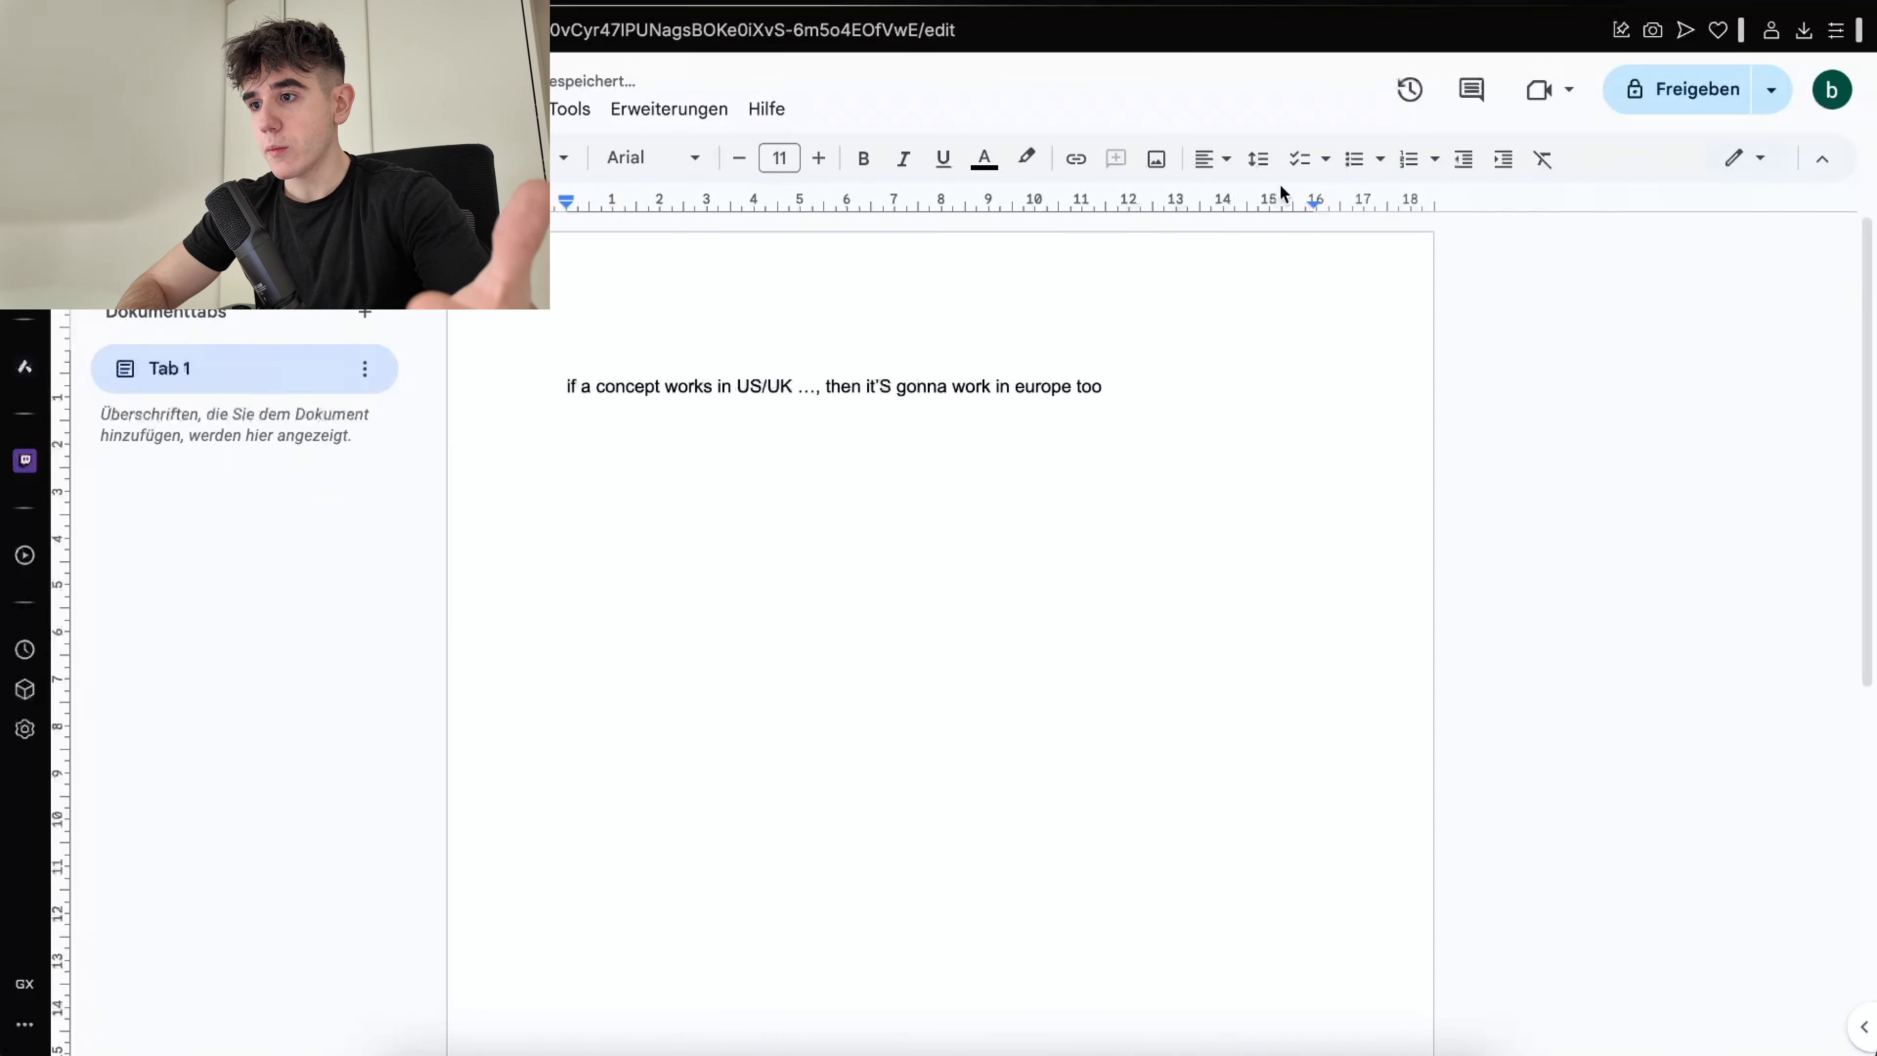
pyautogui.write('learn')
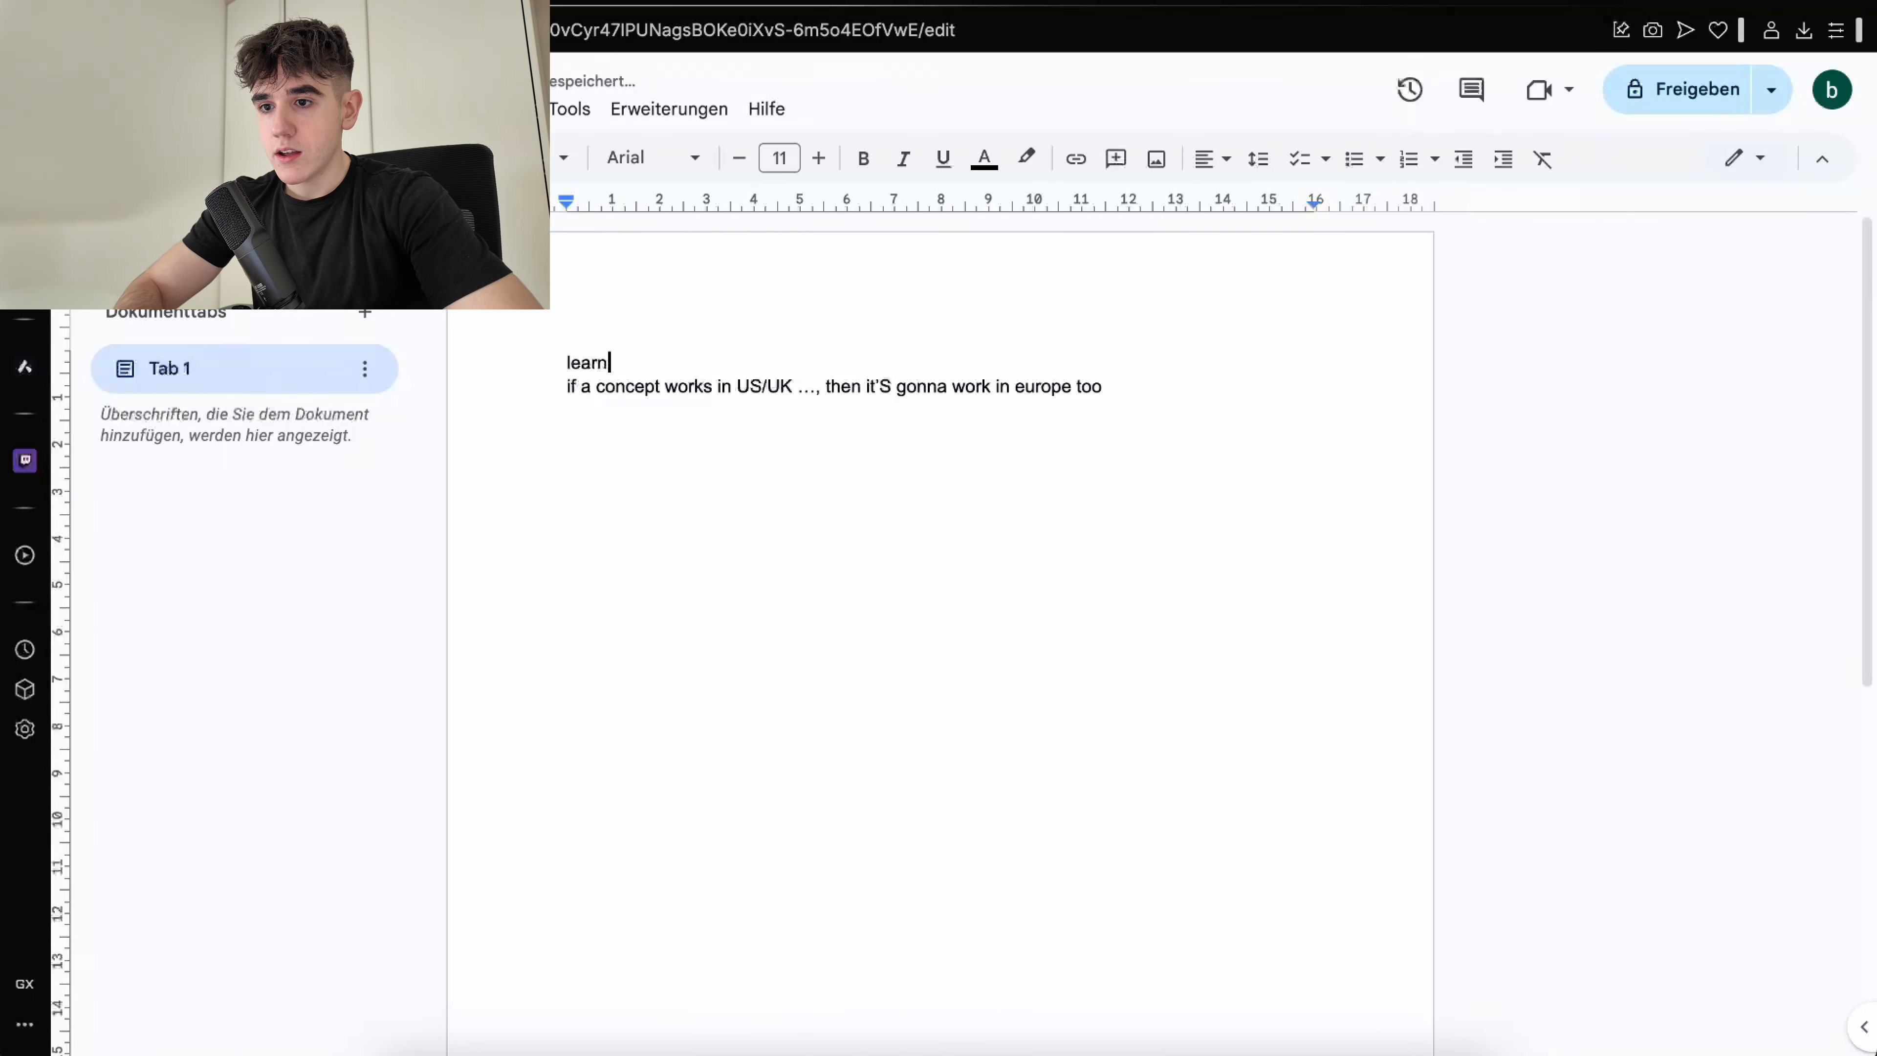
pyautogui.write('ings creative test April 1')
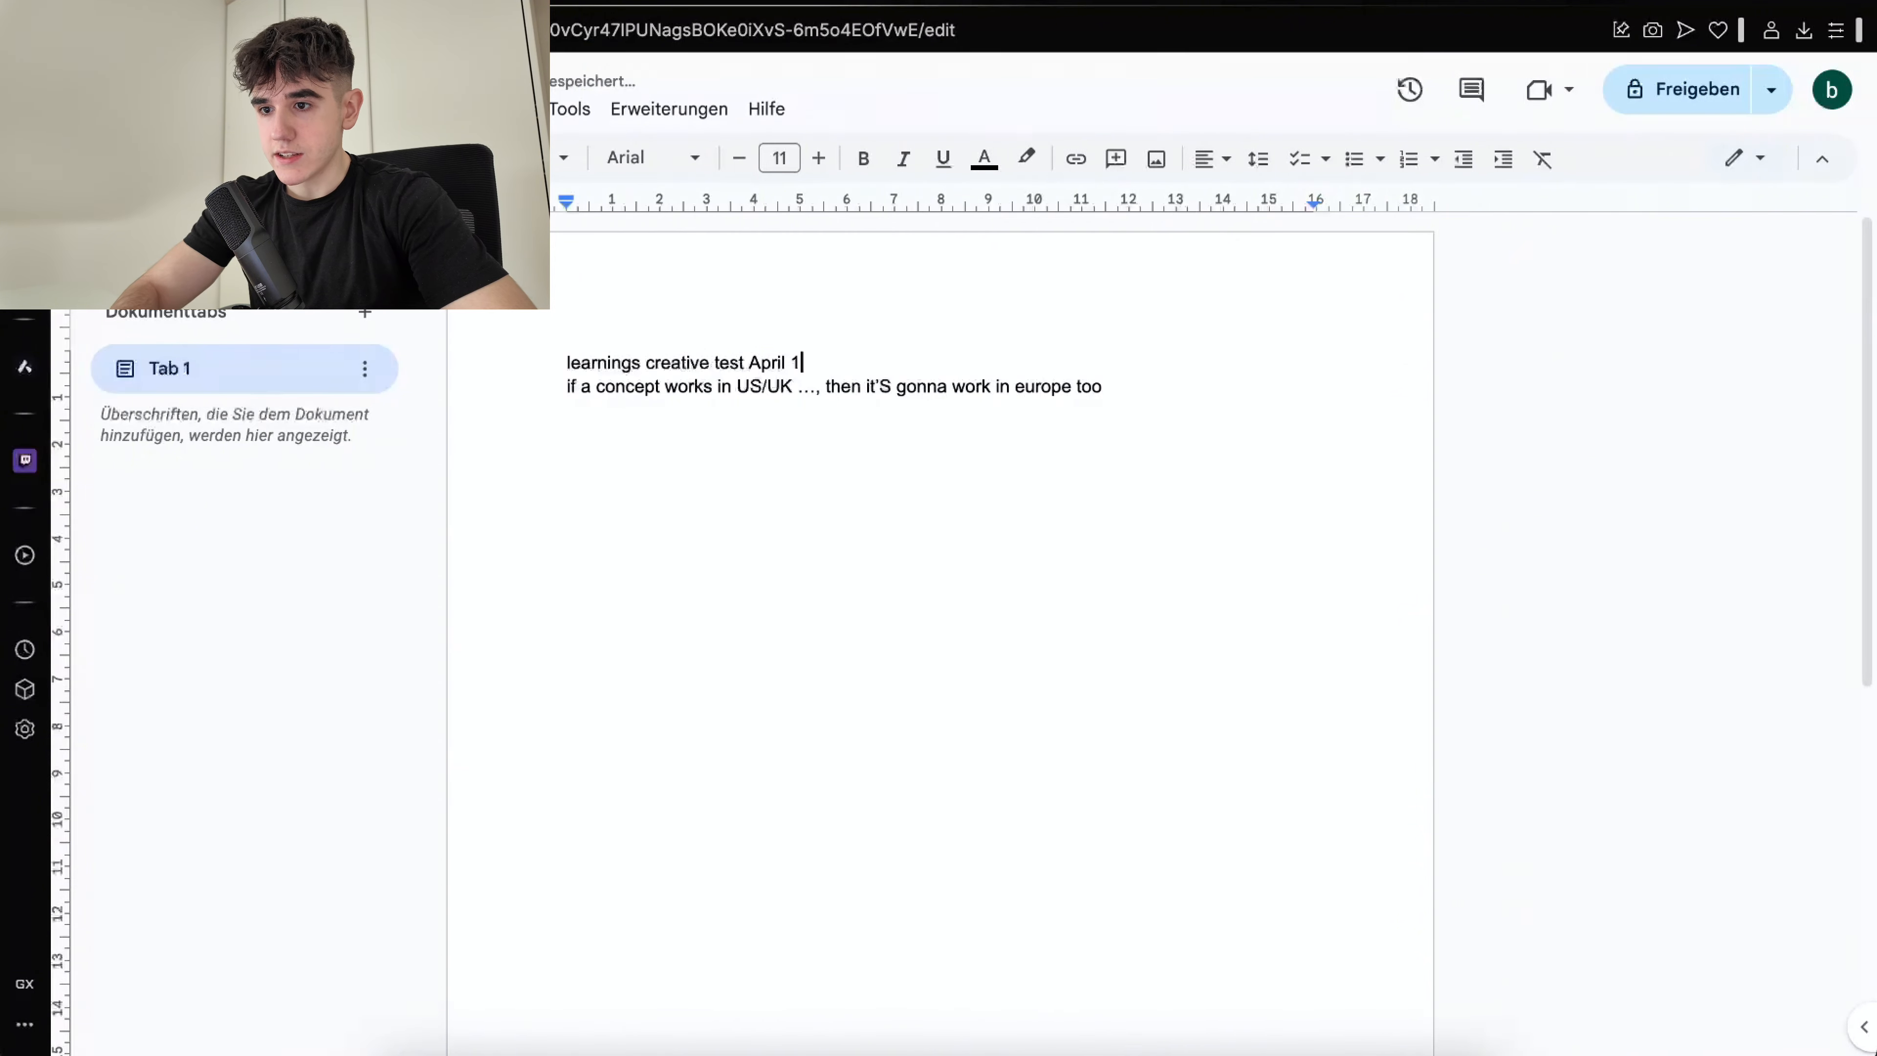
pyautogui.write('6th')
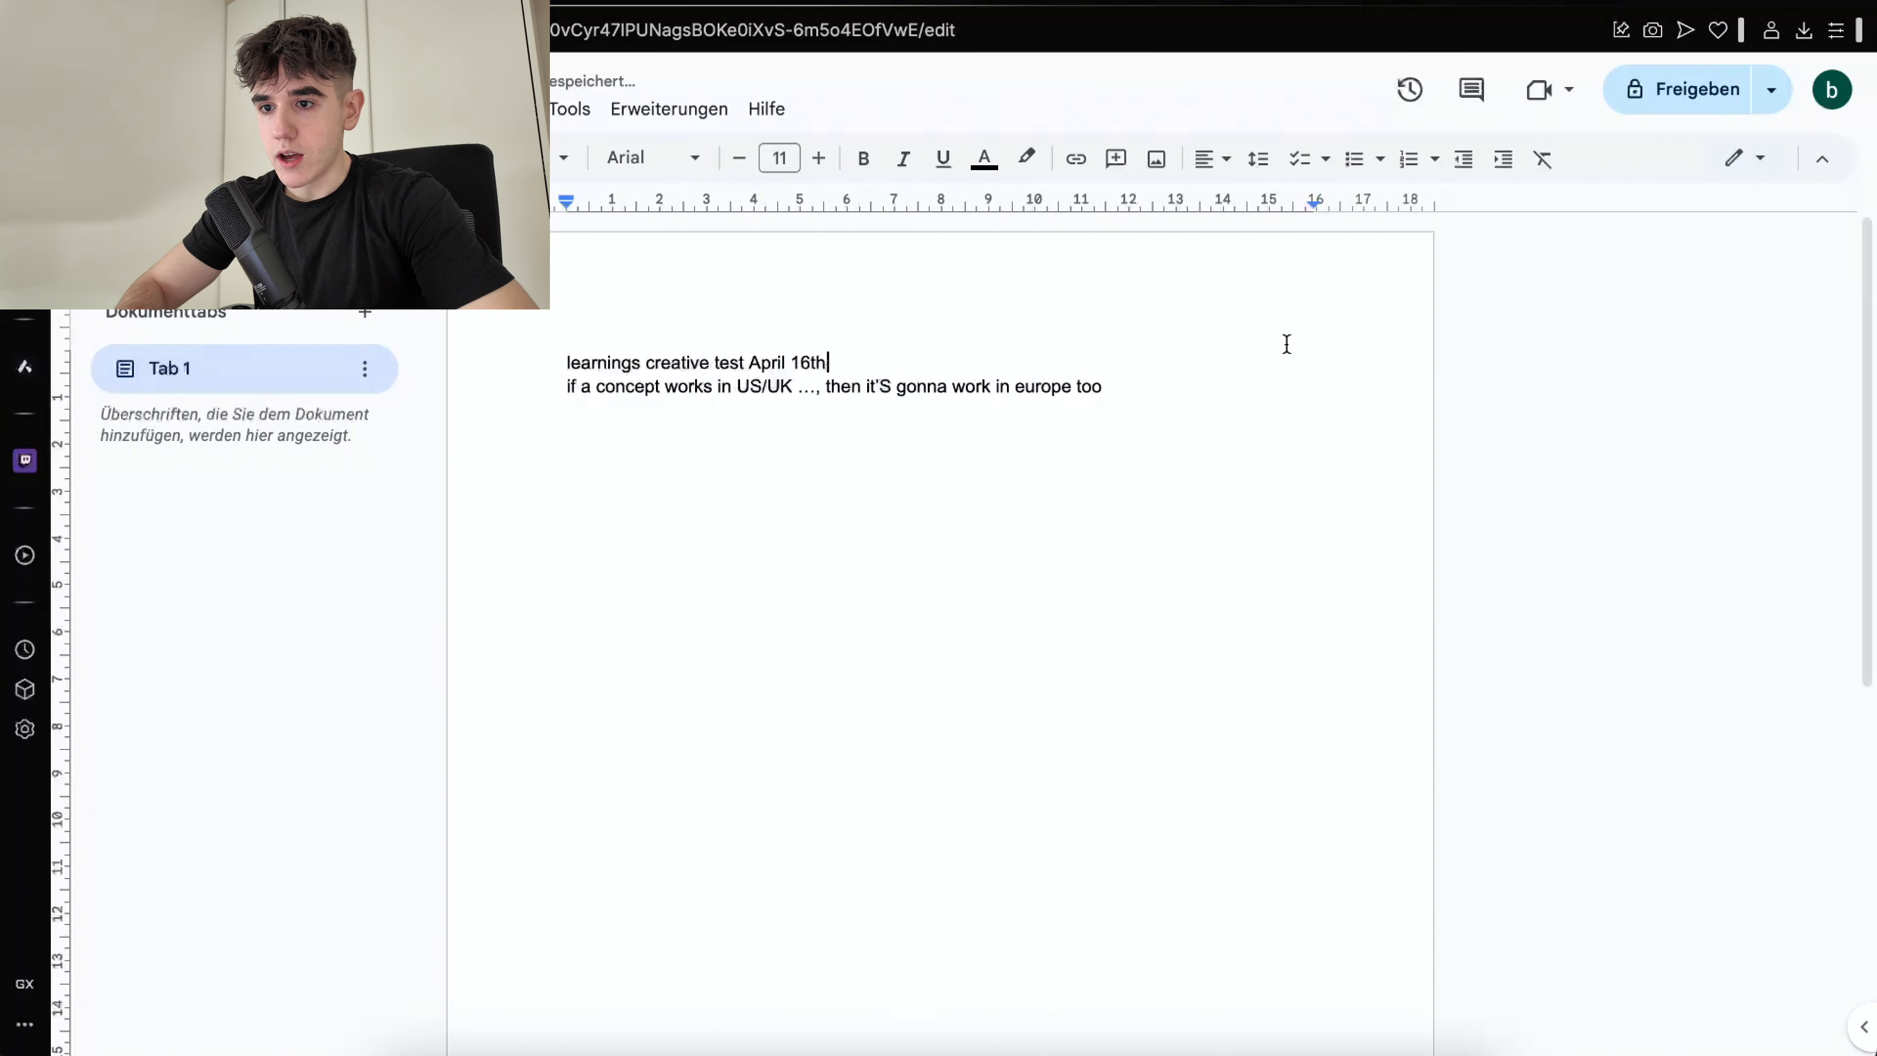
pyautogui.write(':')
pyautogui.press('Return')
# Format the US/UK concept point beneath the heading as a bulleted list item
pyautogui.click(571, 411)
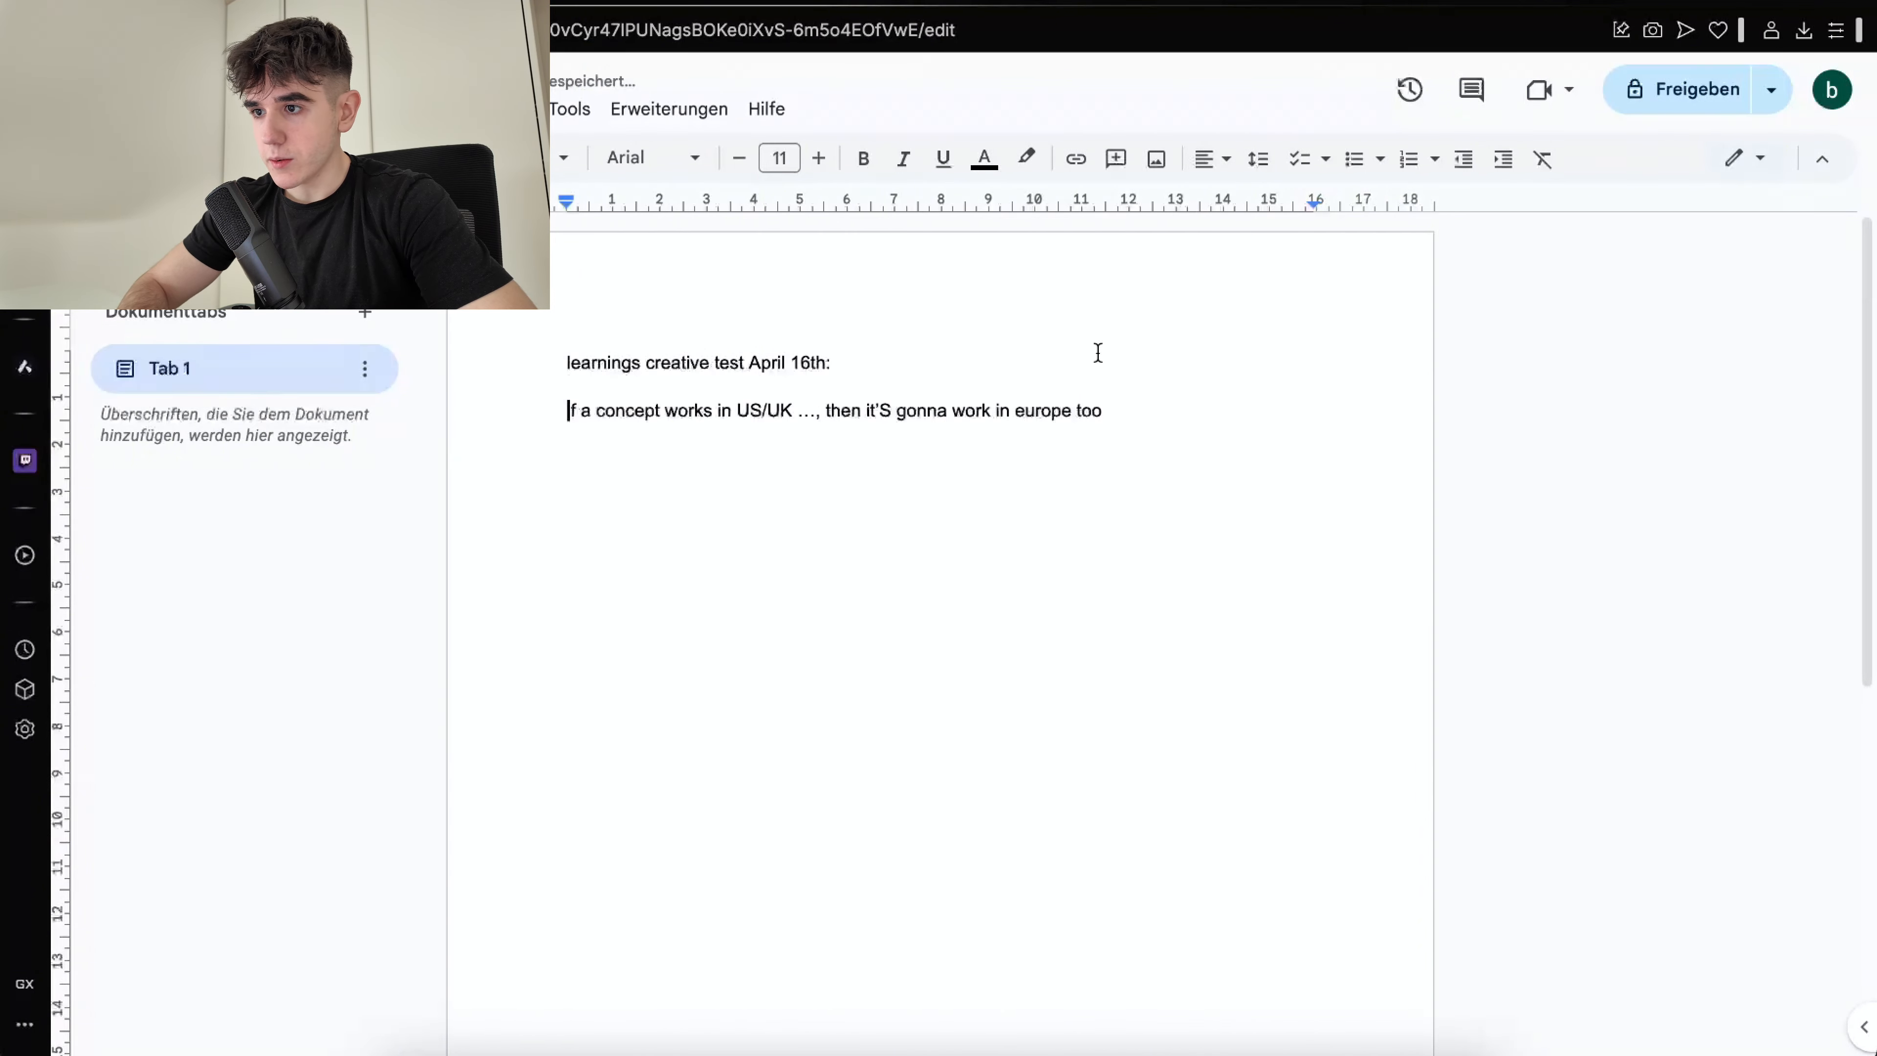
pyautogui.click(1354, 159)
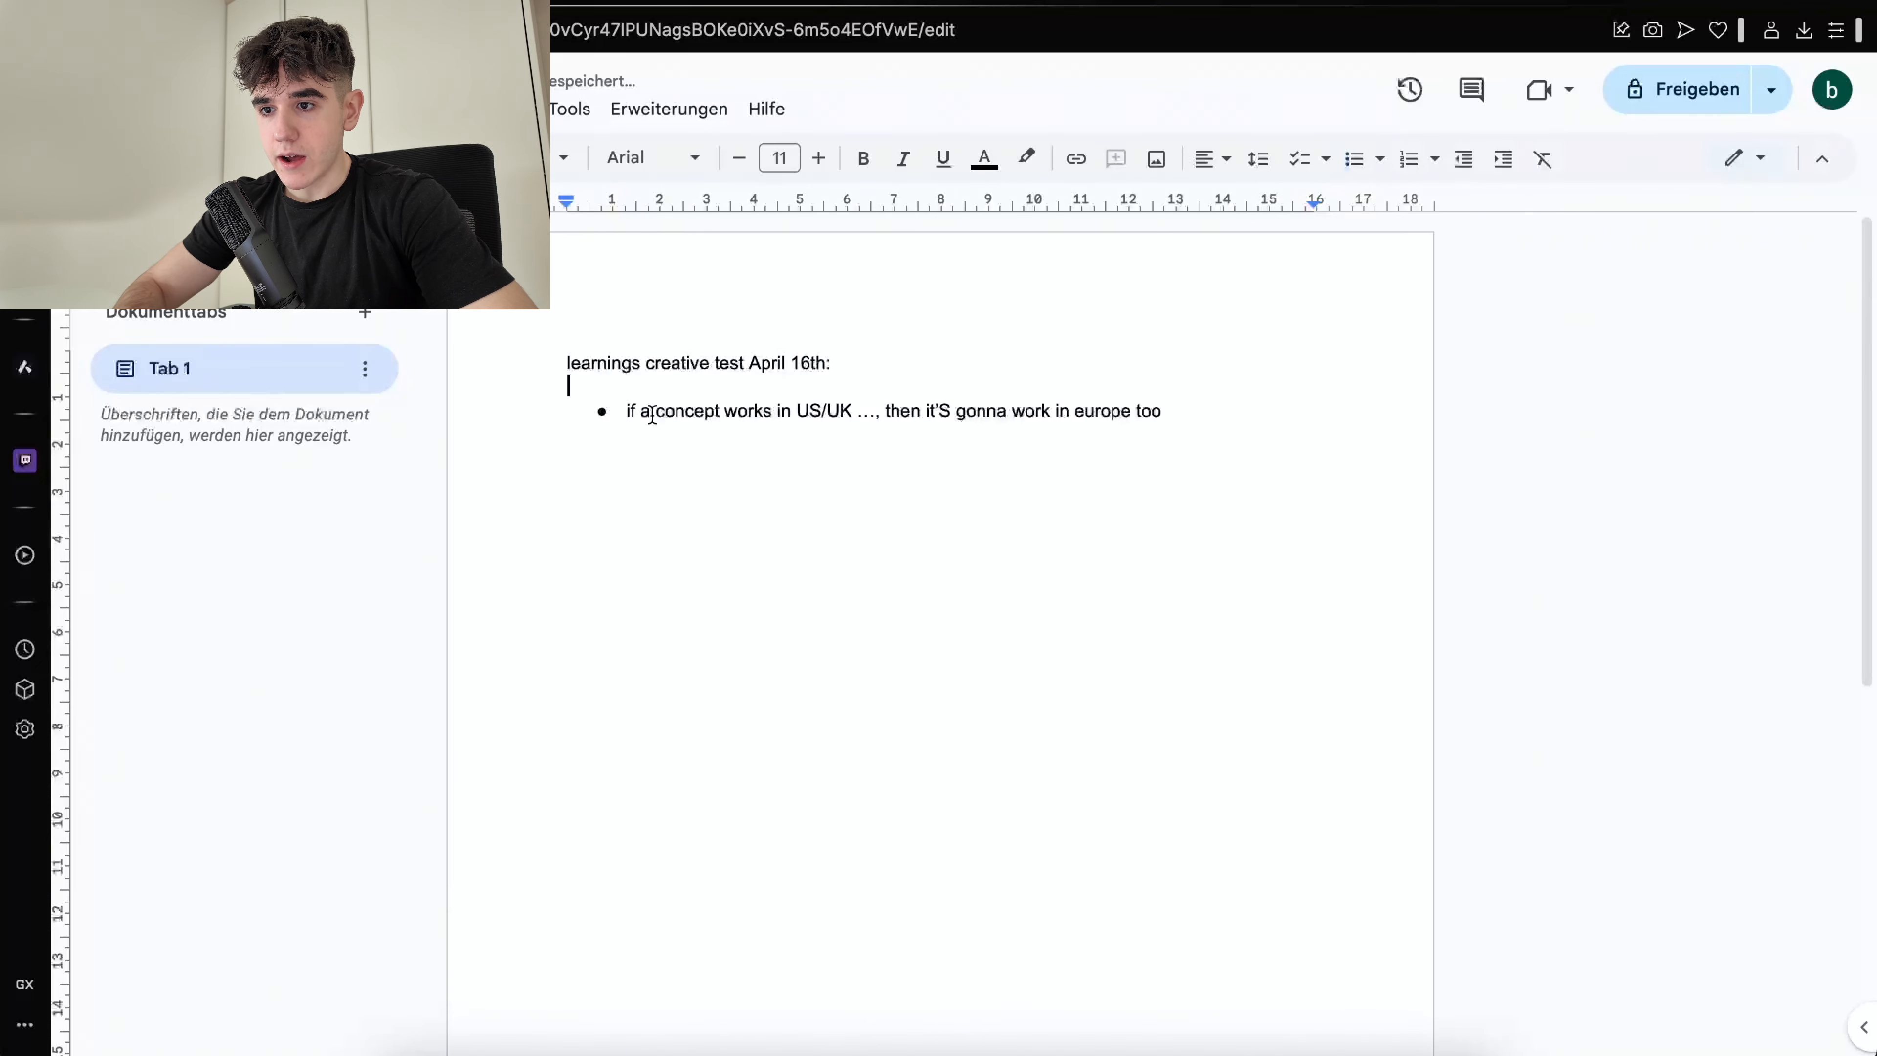
pyautogui.doubleClick(1245, 419)
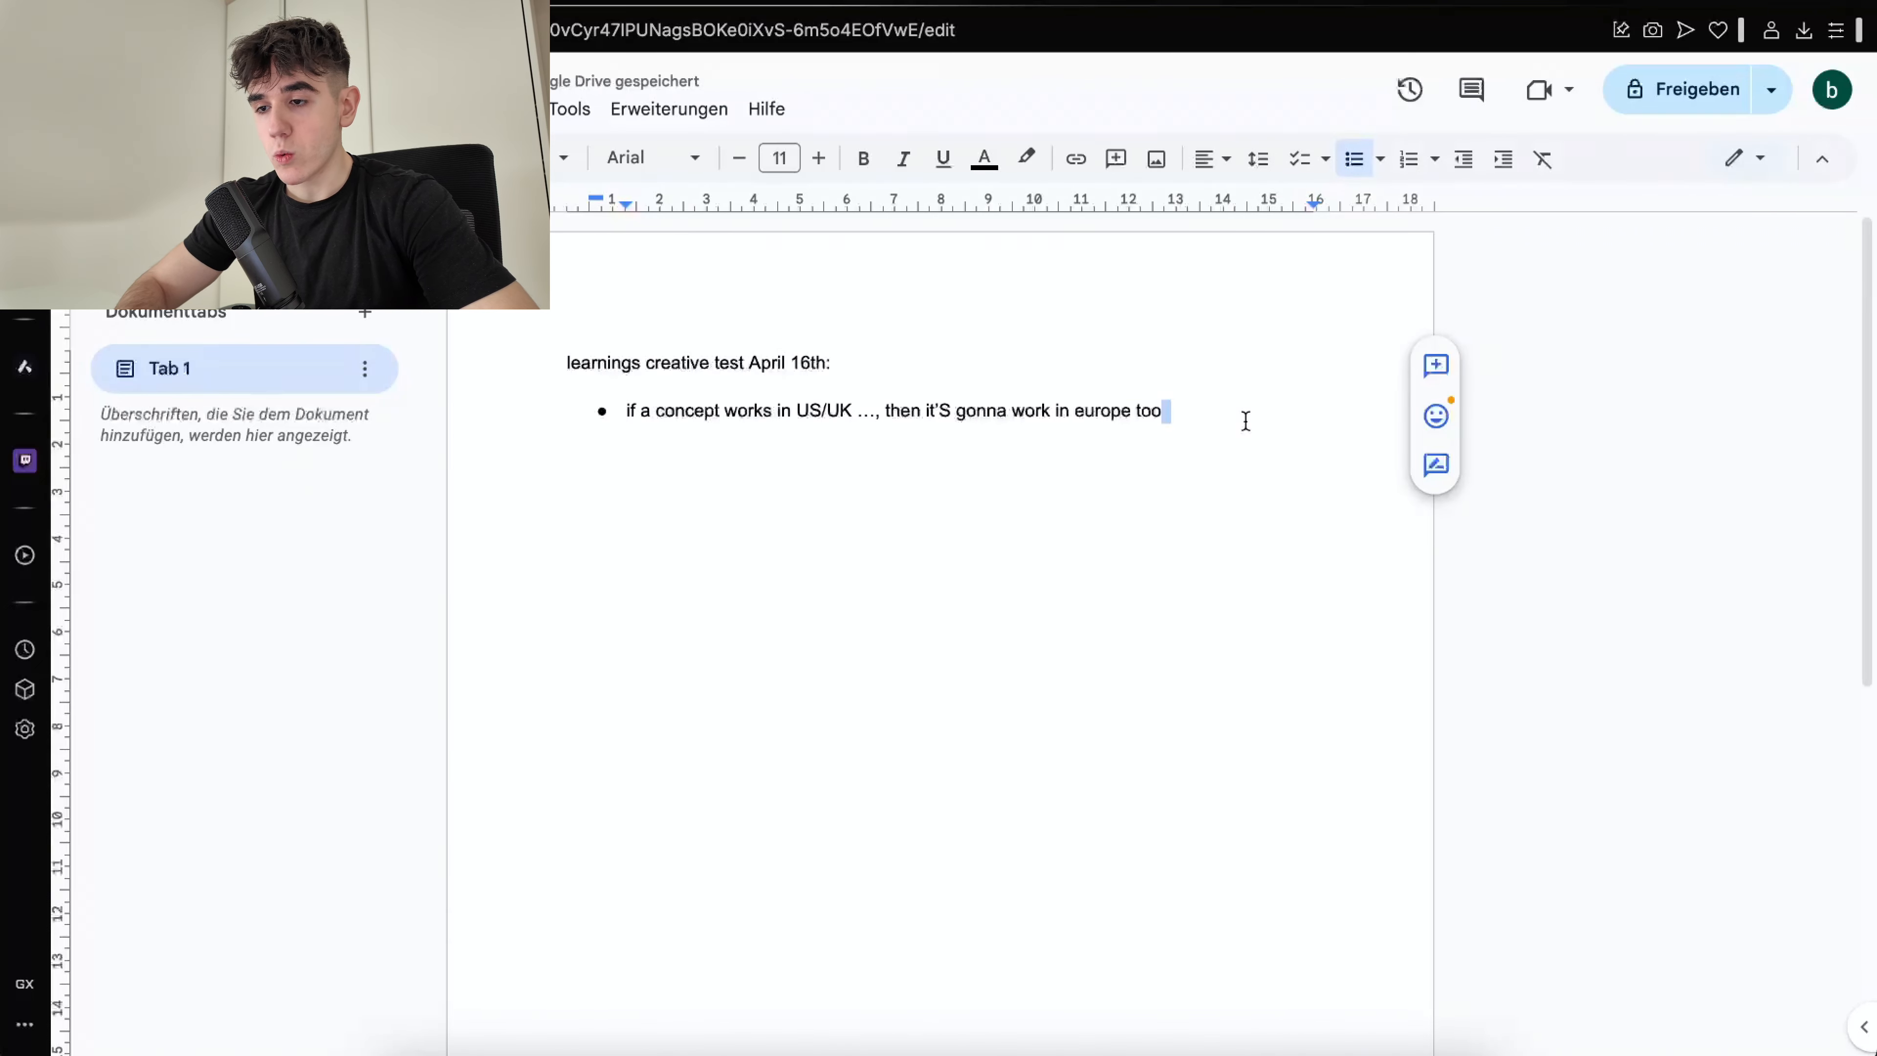
# Correct "it'S" to "it's" in the US/UK concept bullet and return to the end of that line
pyautogui.click(946, 409)
pyautogui.press('Delete')
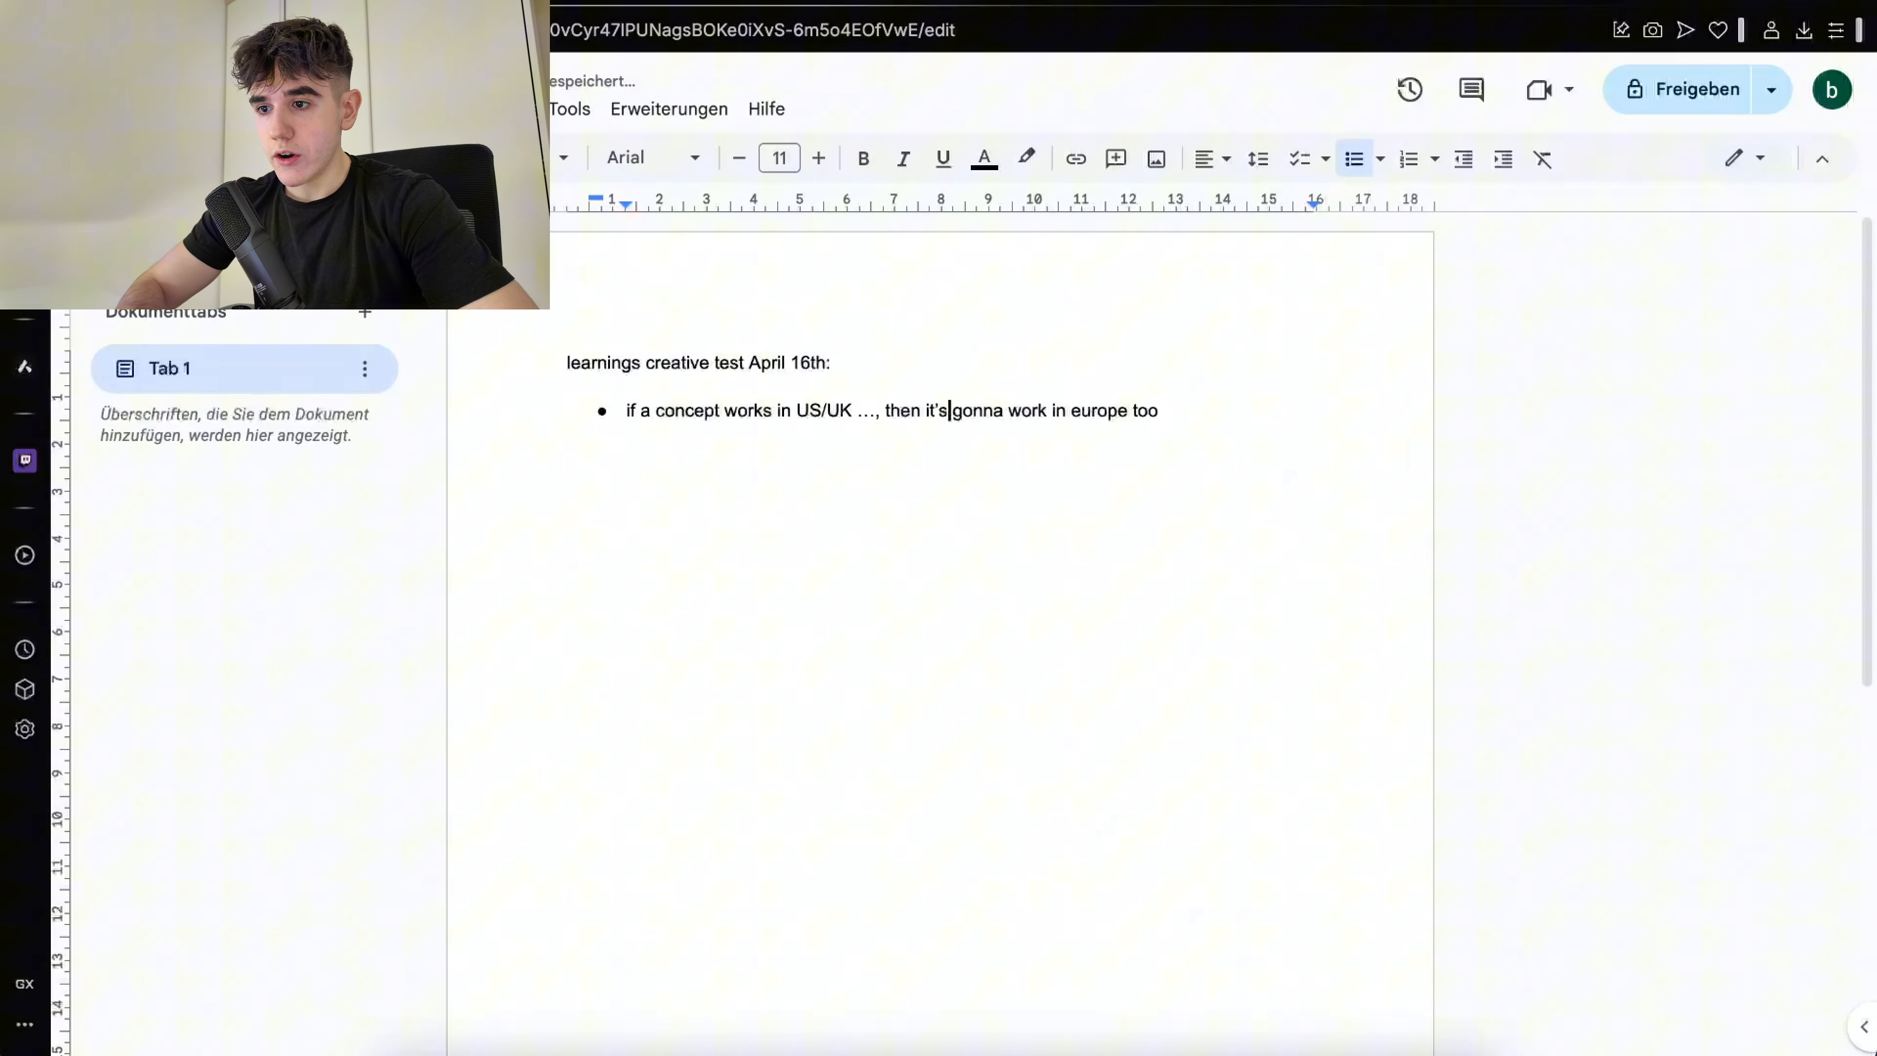
pyautogui.click(1217, 378)
pyautogui.click(1169, 411)
# Add a second bullet reading "a bunch of disqualifiers lead to higher CPCs but extremely high CVR"
pyautogui.press('Return')
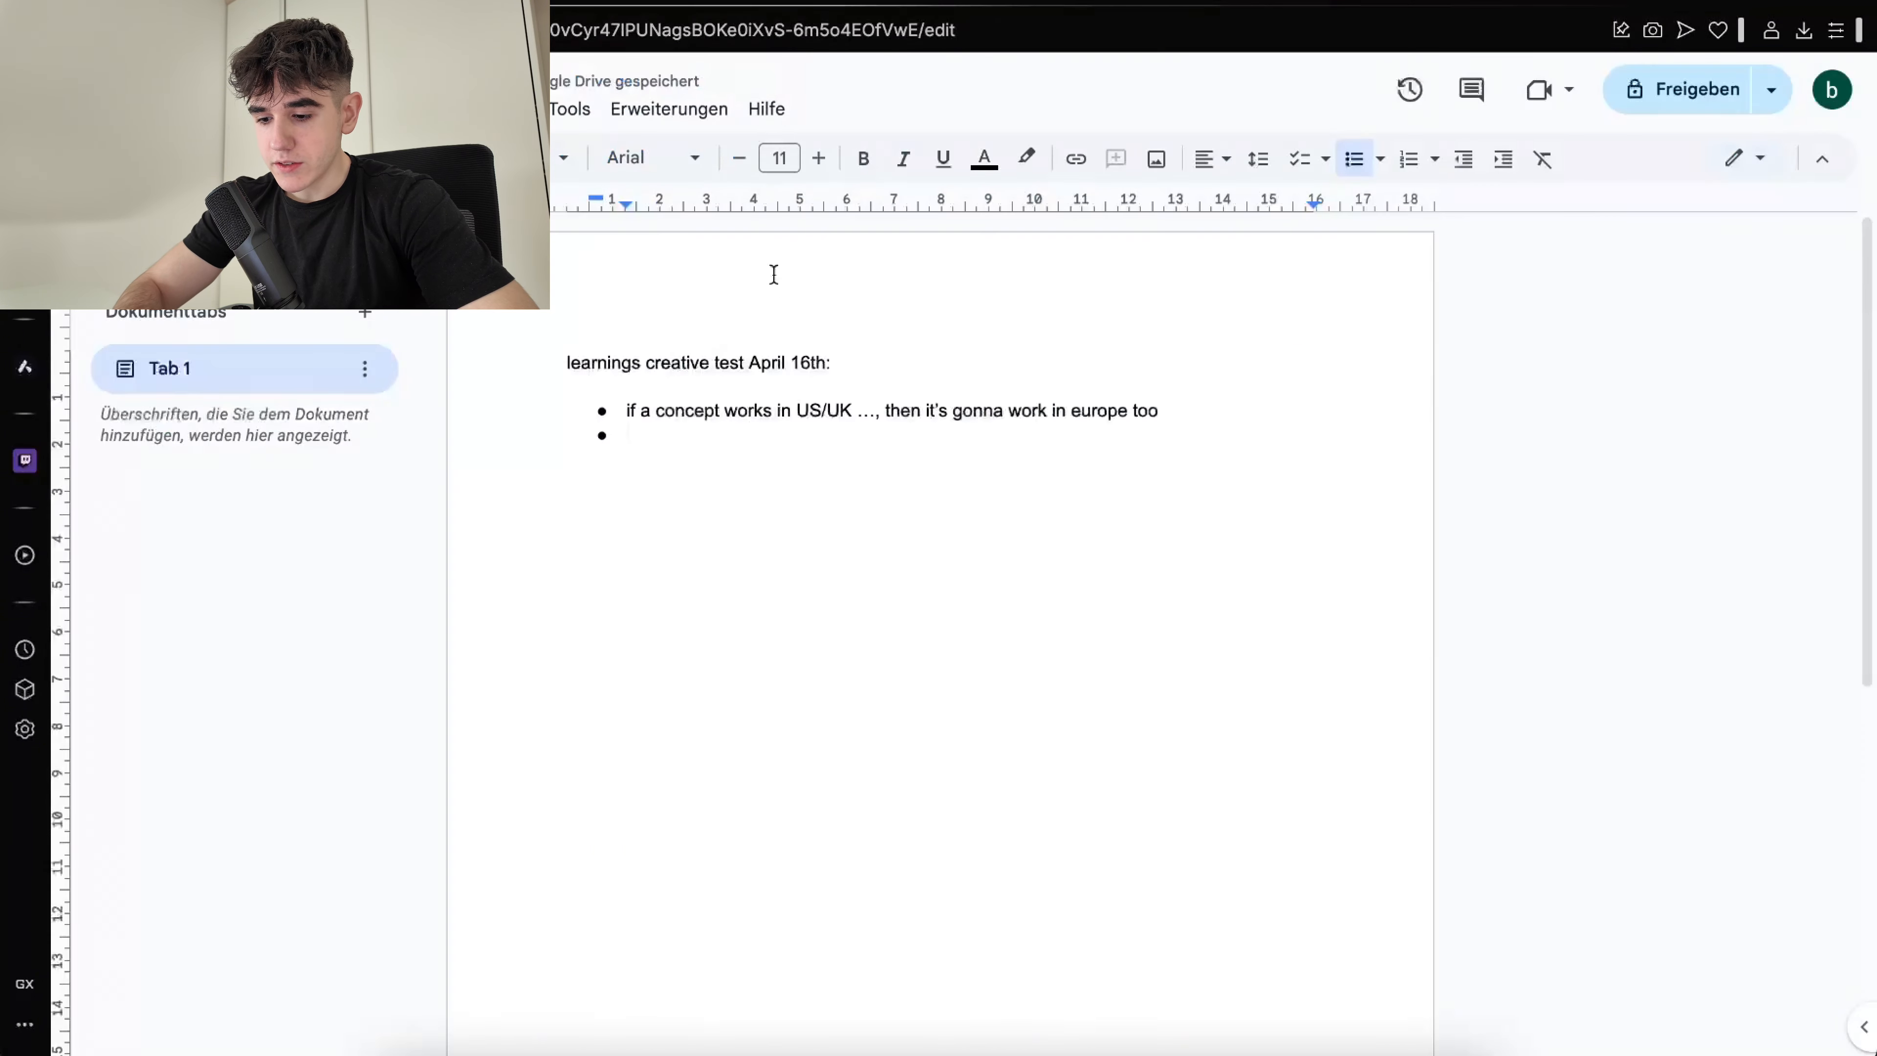
pyautogui.write('a bunch of d')
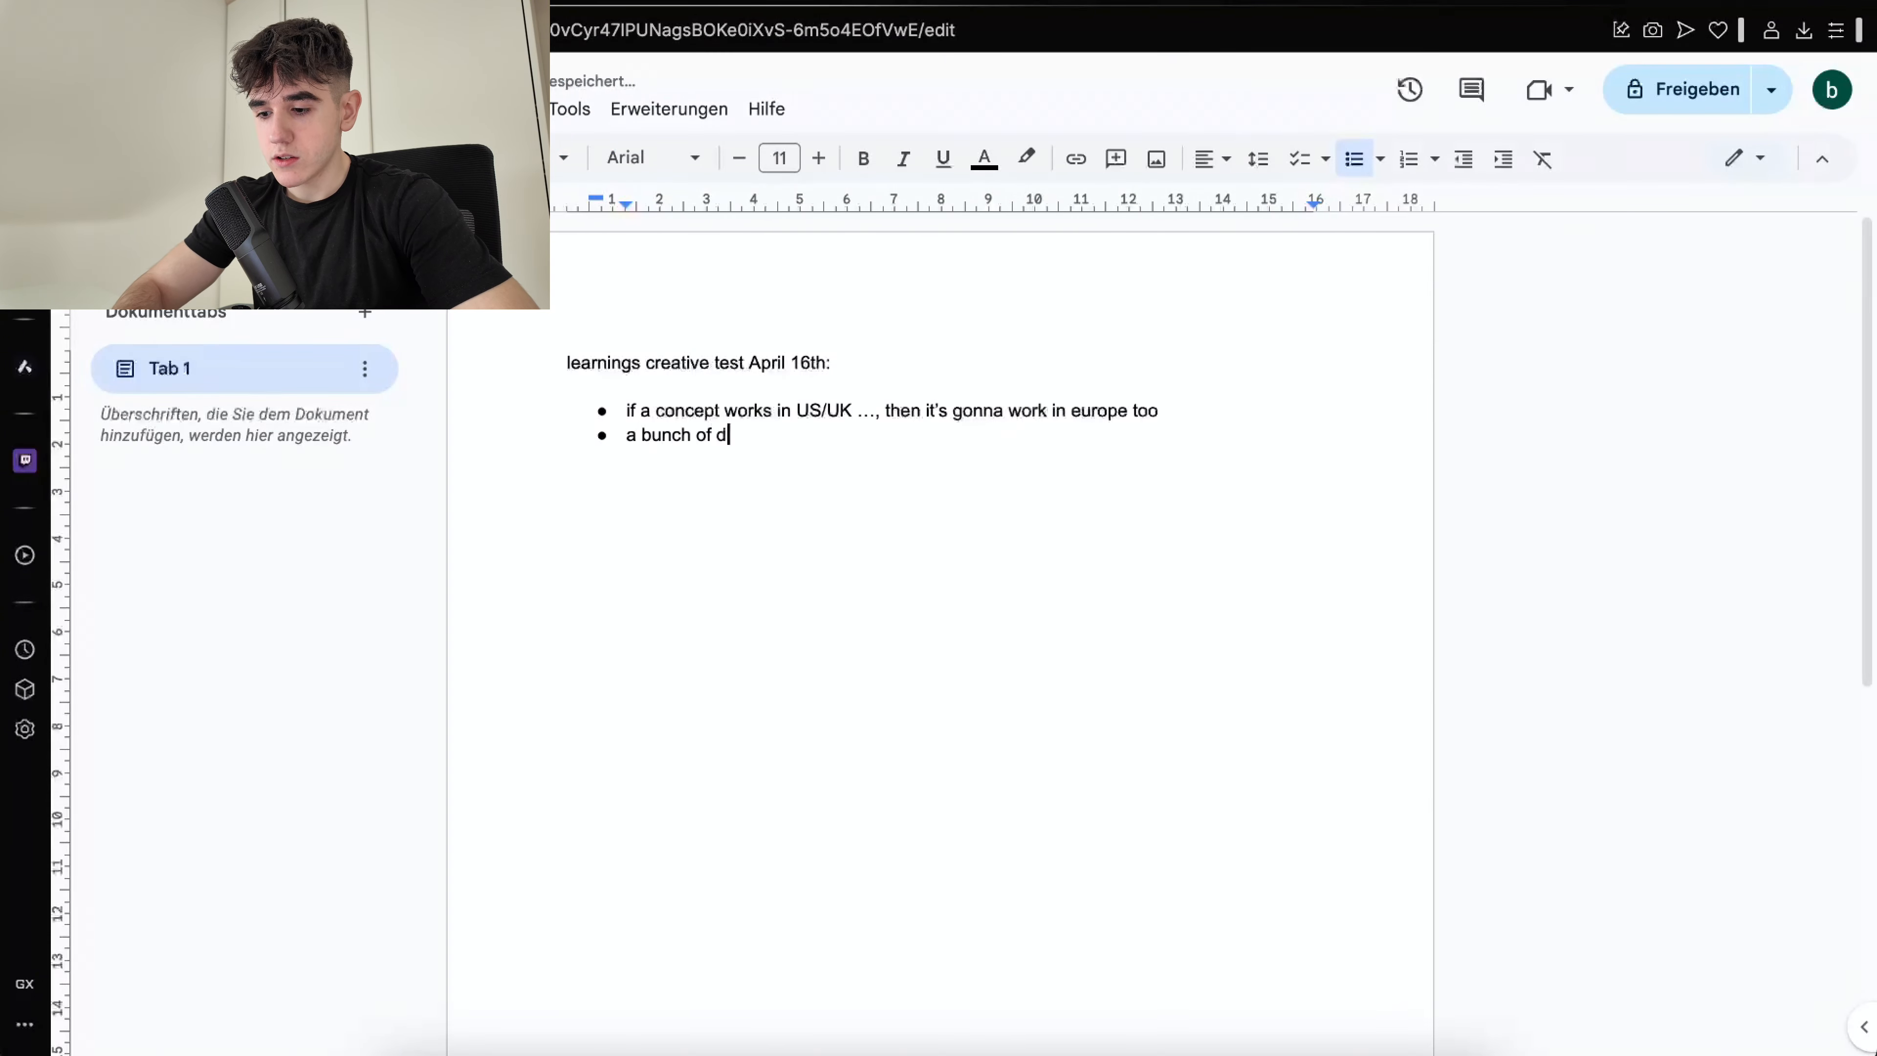
pyautogui.write('isqualifiers lead to')
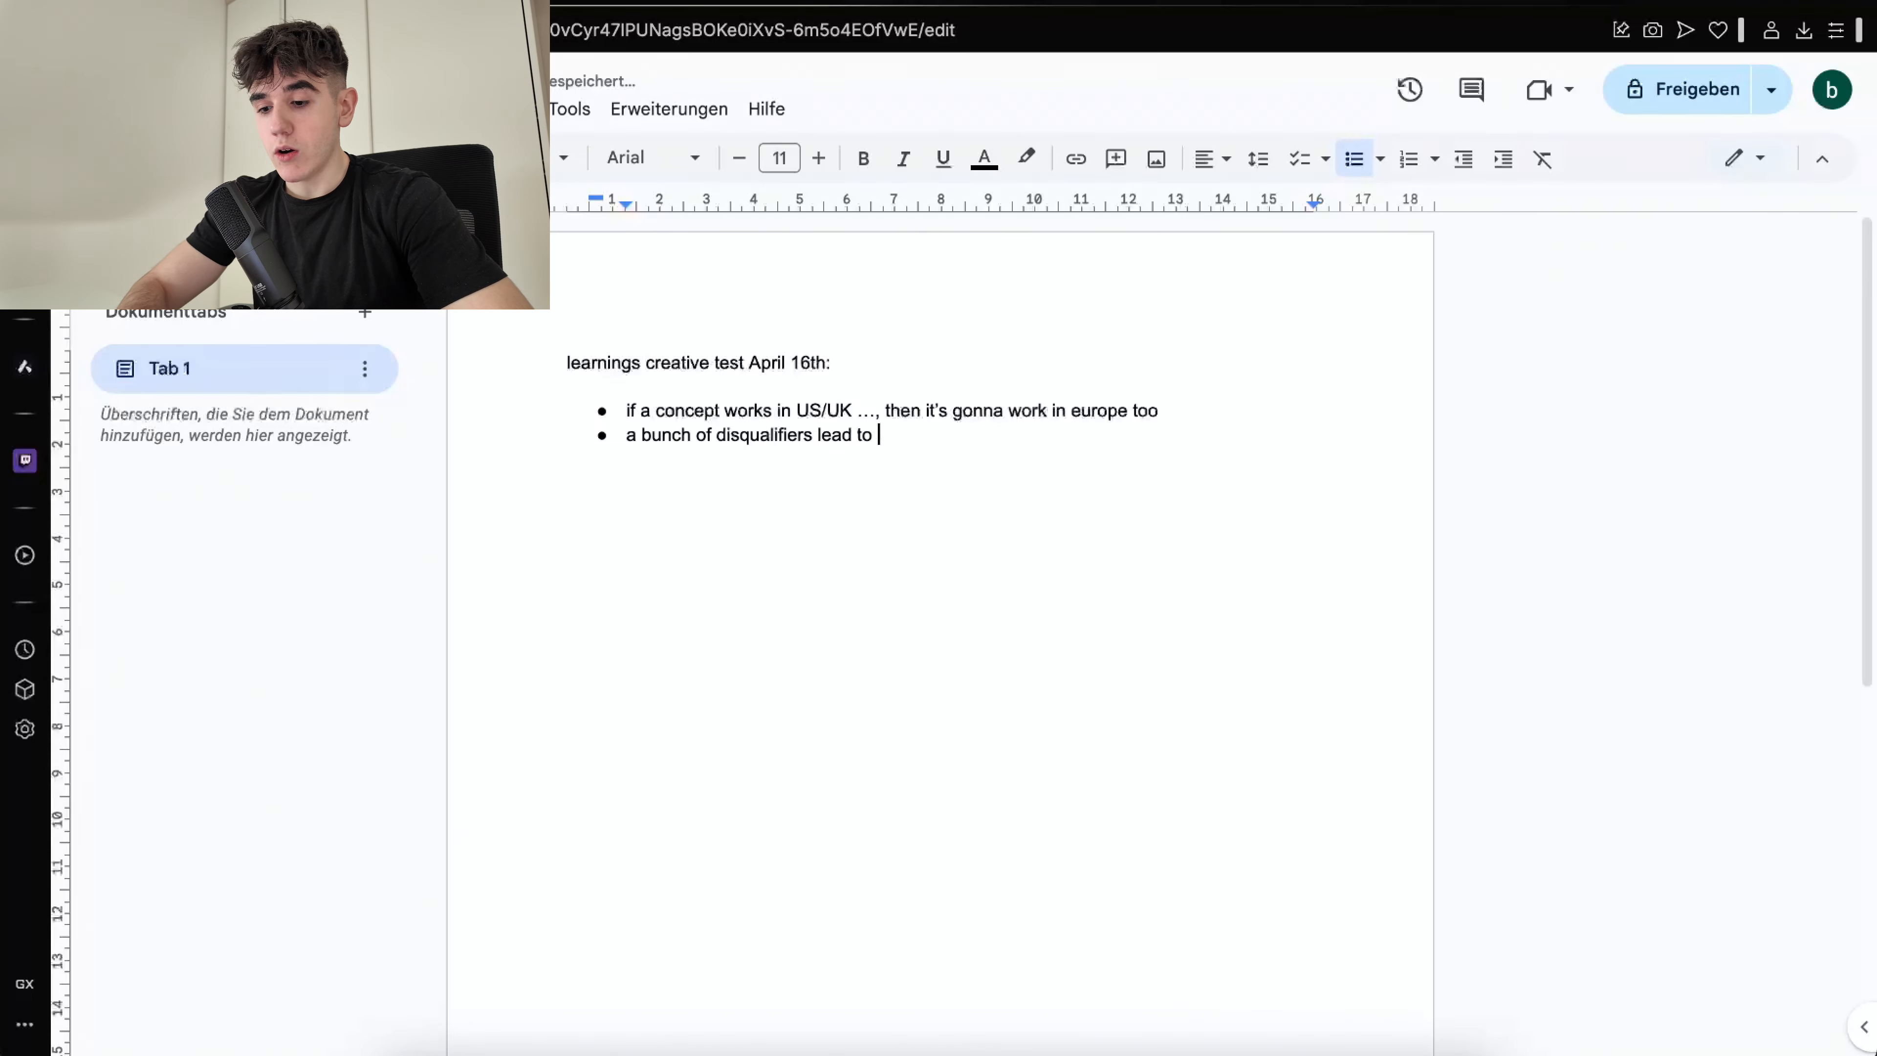
pyautogui.write(' higher CPCs bu')
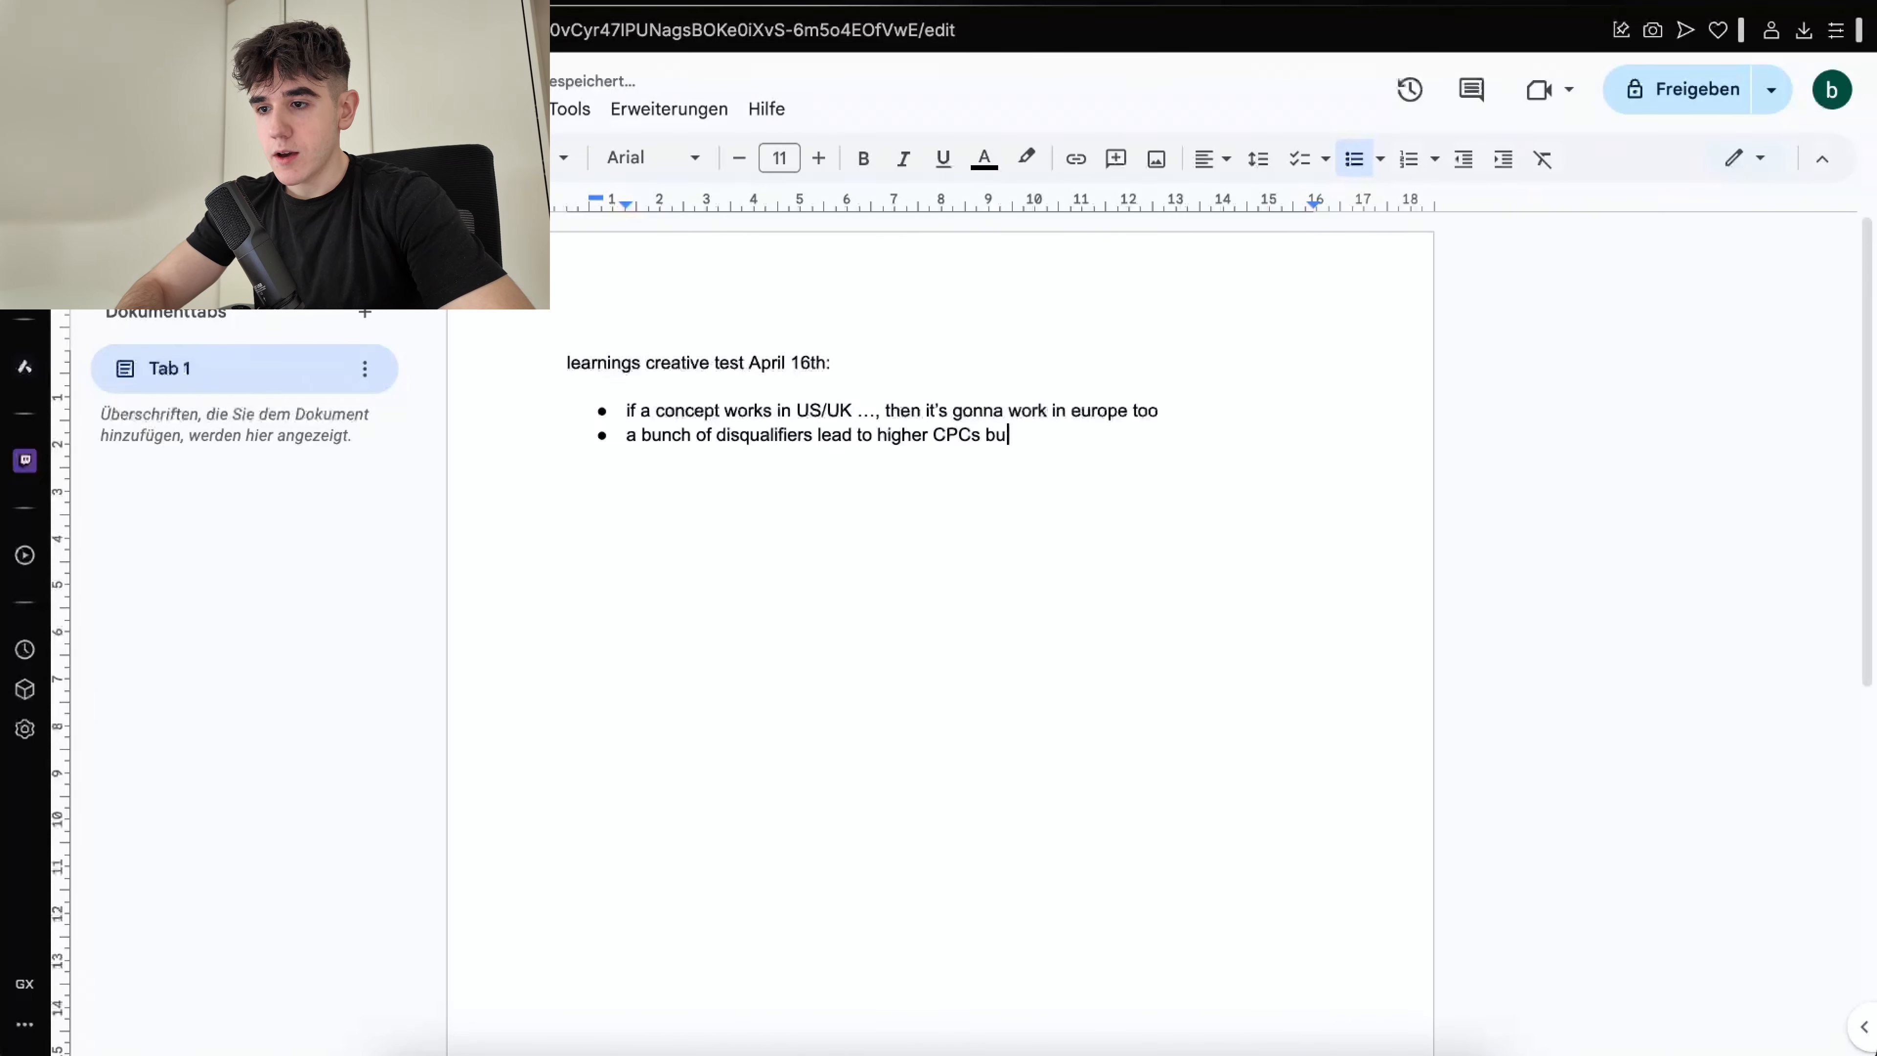
pyautogui.write('t extre')
pyautogui.press('BackSpace')
pyautogui.write('remely')
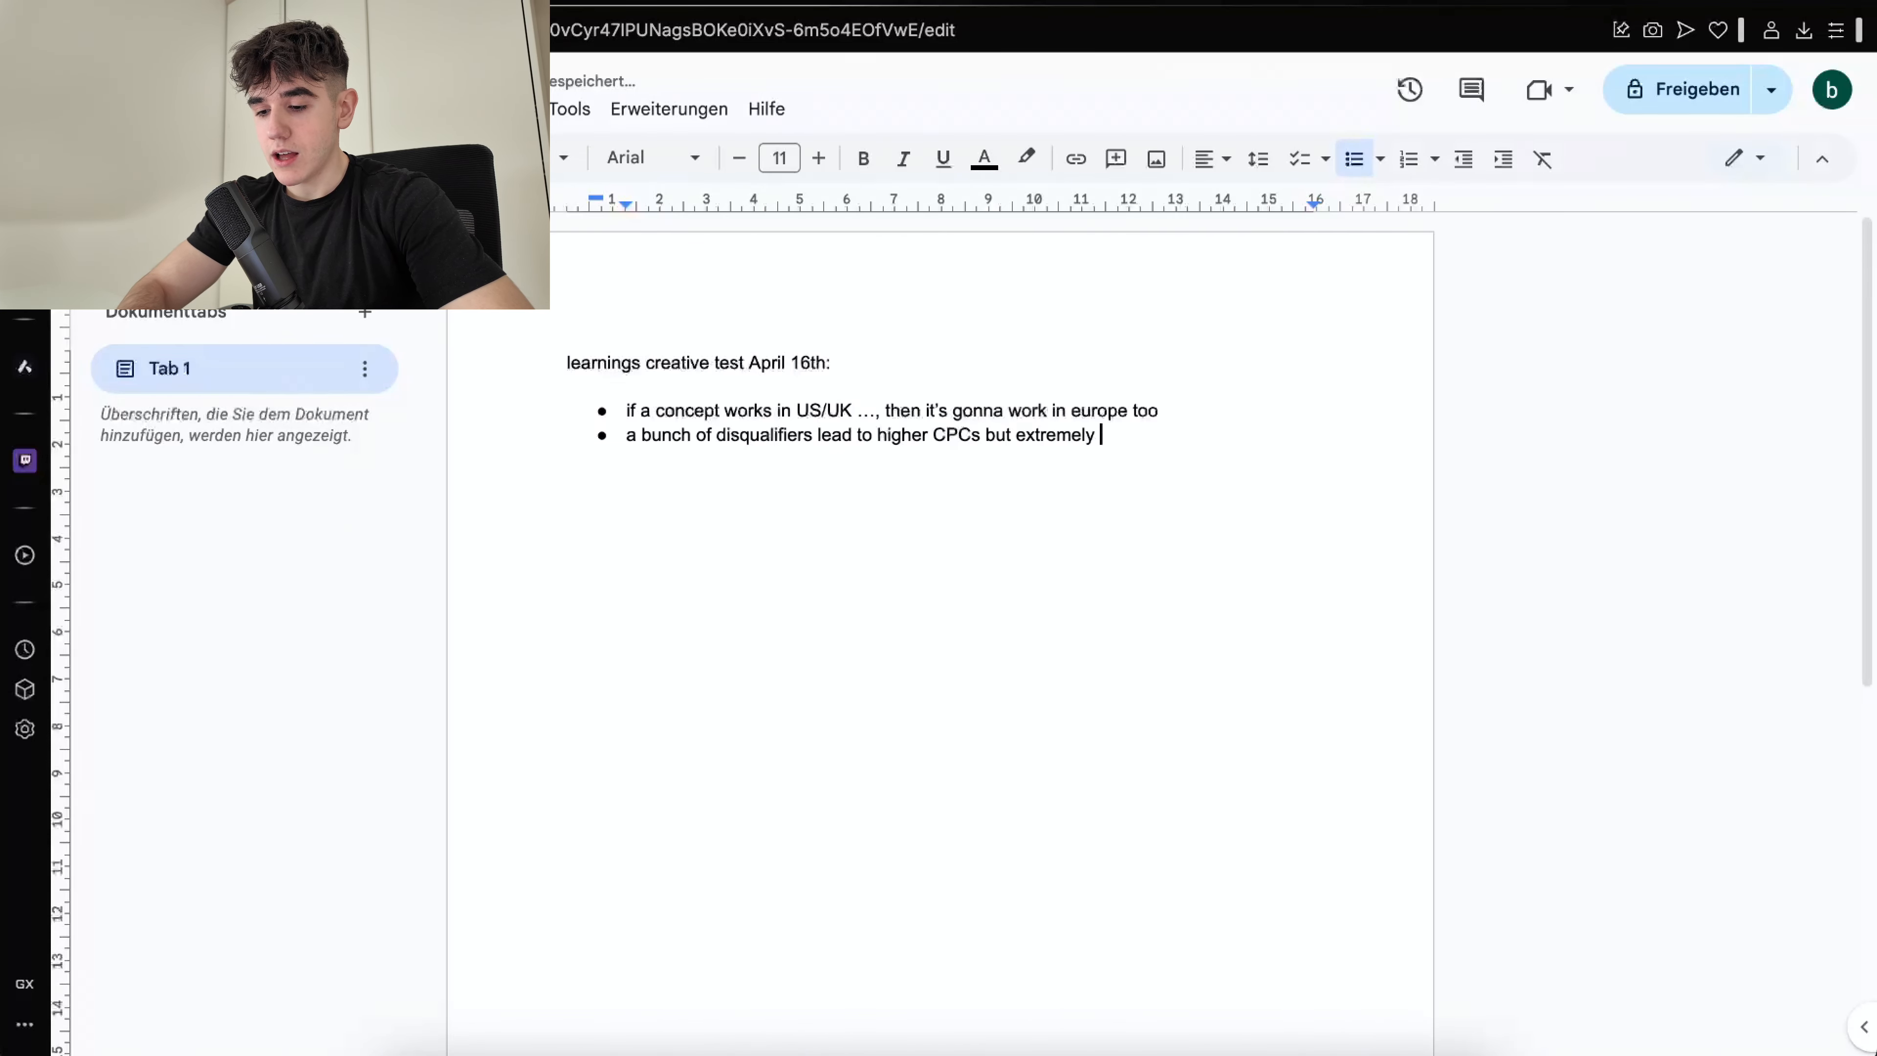
pyautogui.write(' high CR')
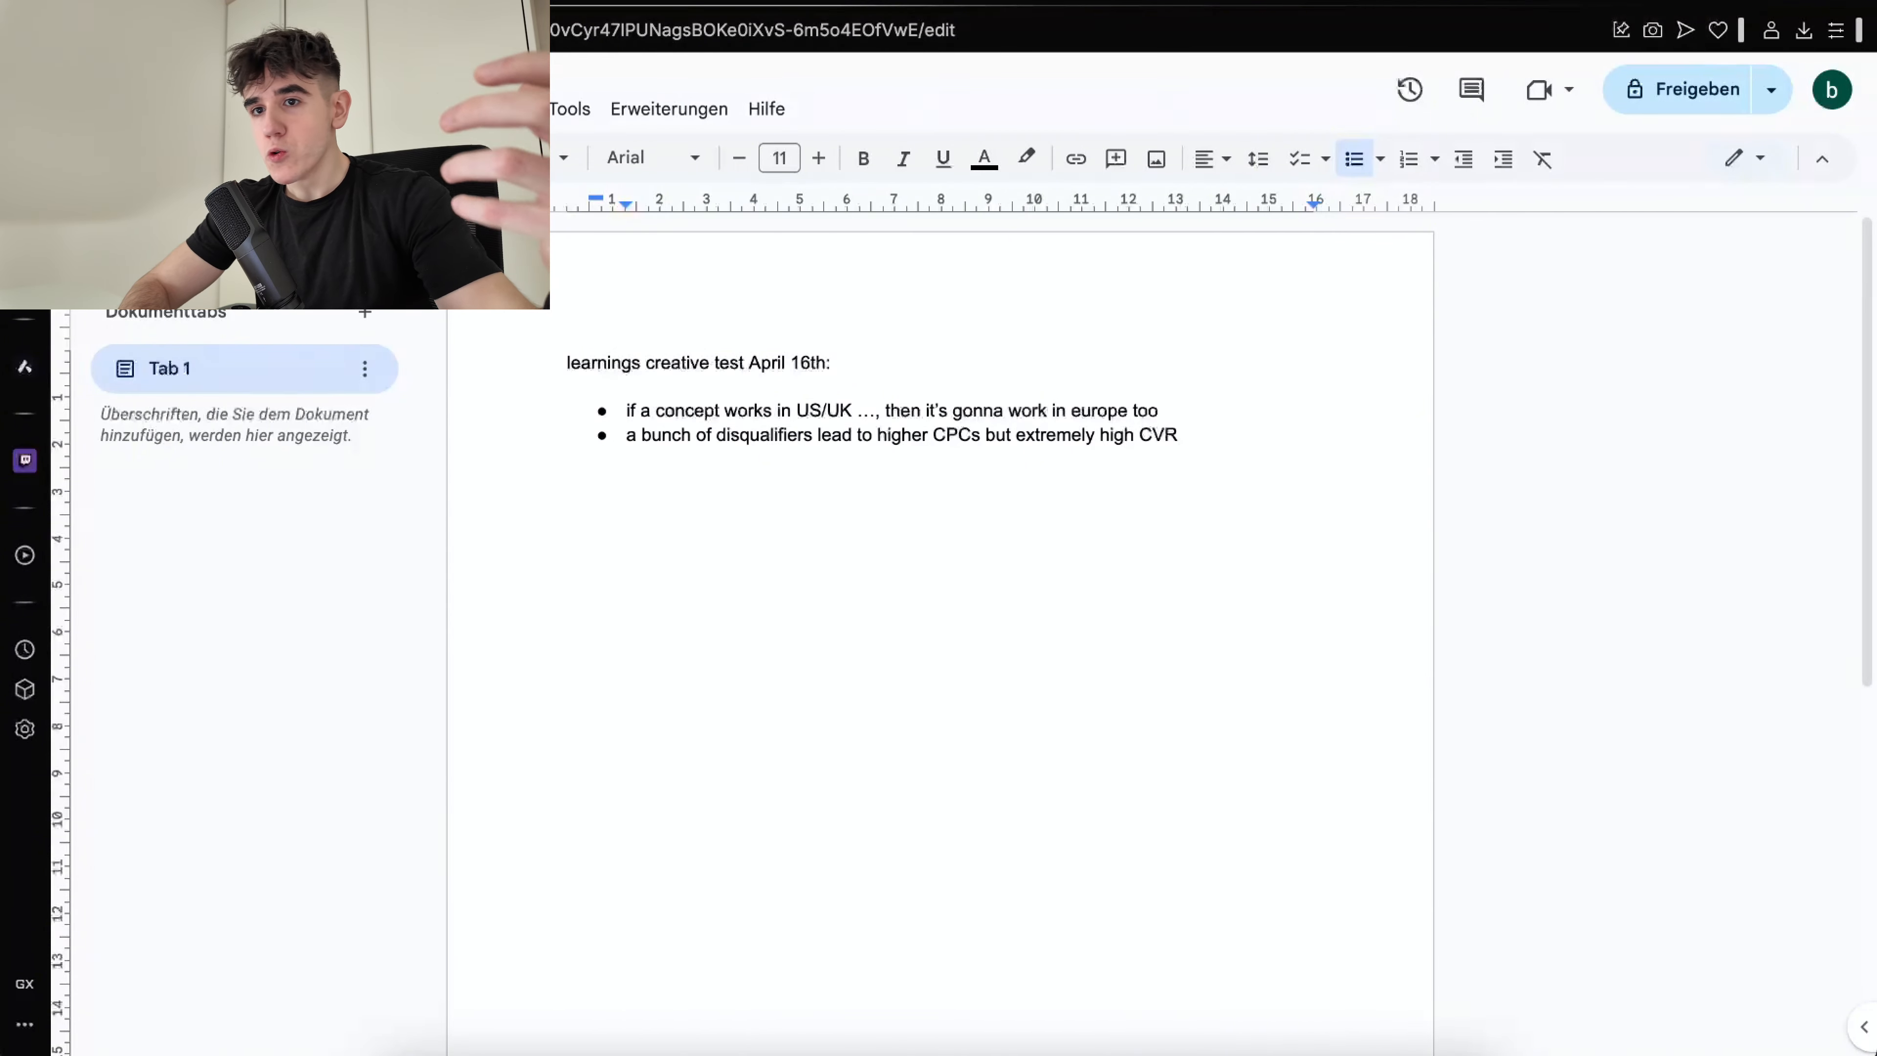
# Switch to Meta Ads Manager and compare the link clicks, CPC, adds to cart and hook rate of vsl2_1 and vsl8_3
pyautogui.click(444, 5)
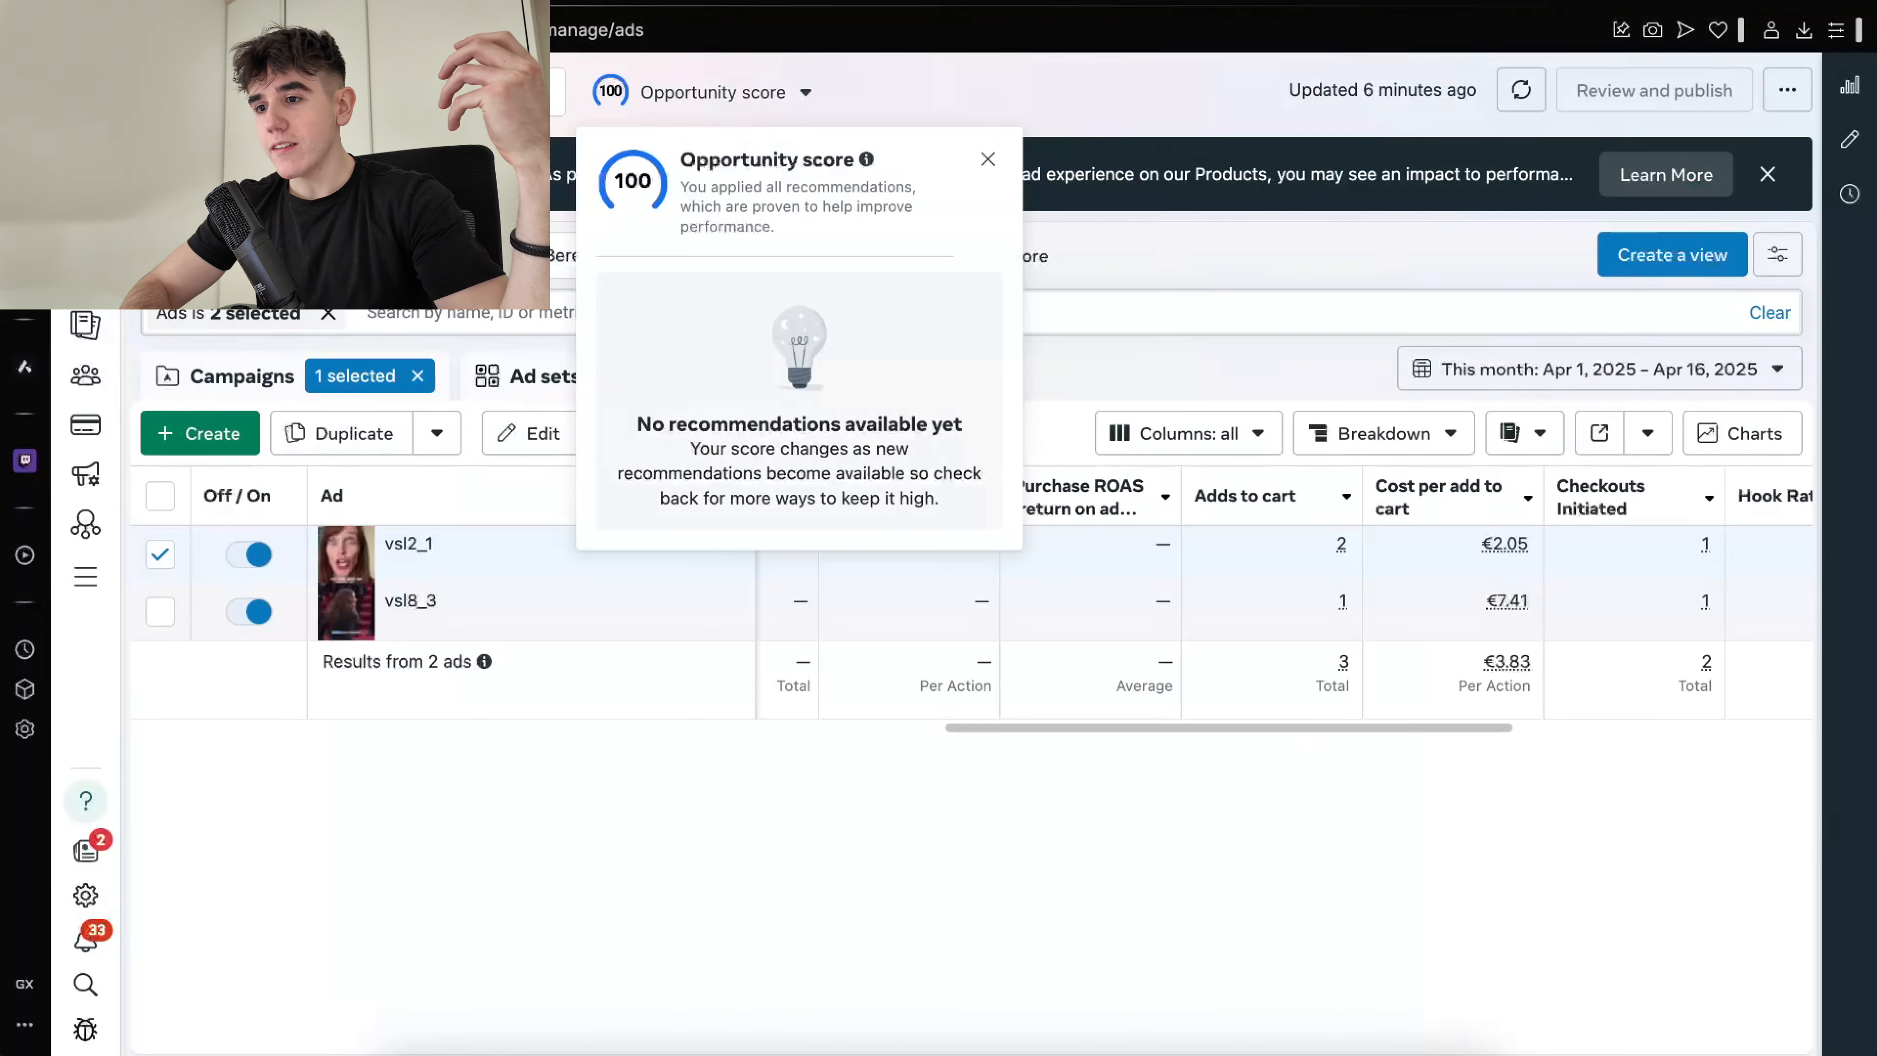
pyautogui.click(1297, 732)
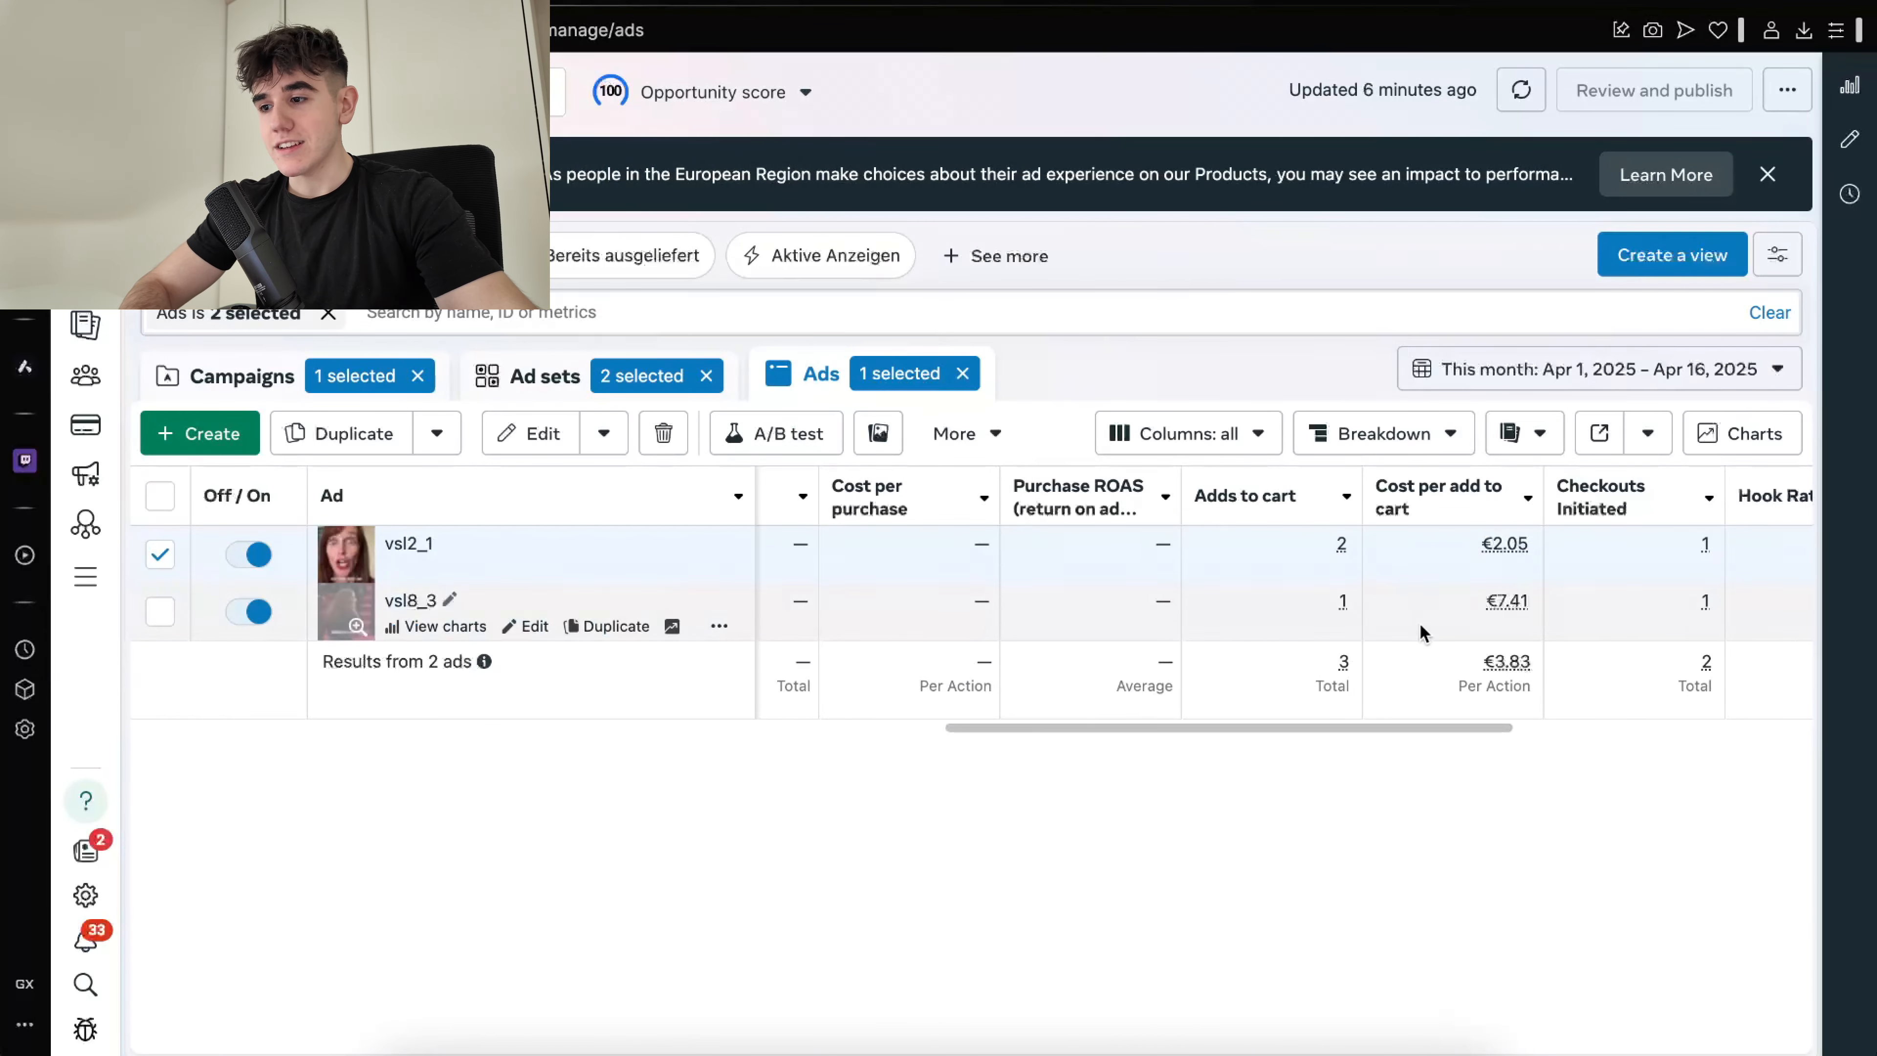
pyautogui.hscroll(-15, 1337, 588)
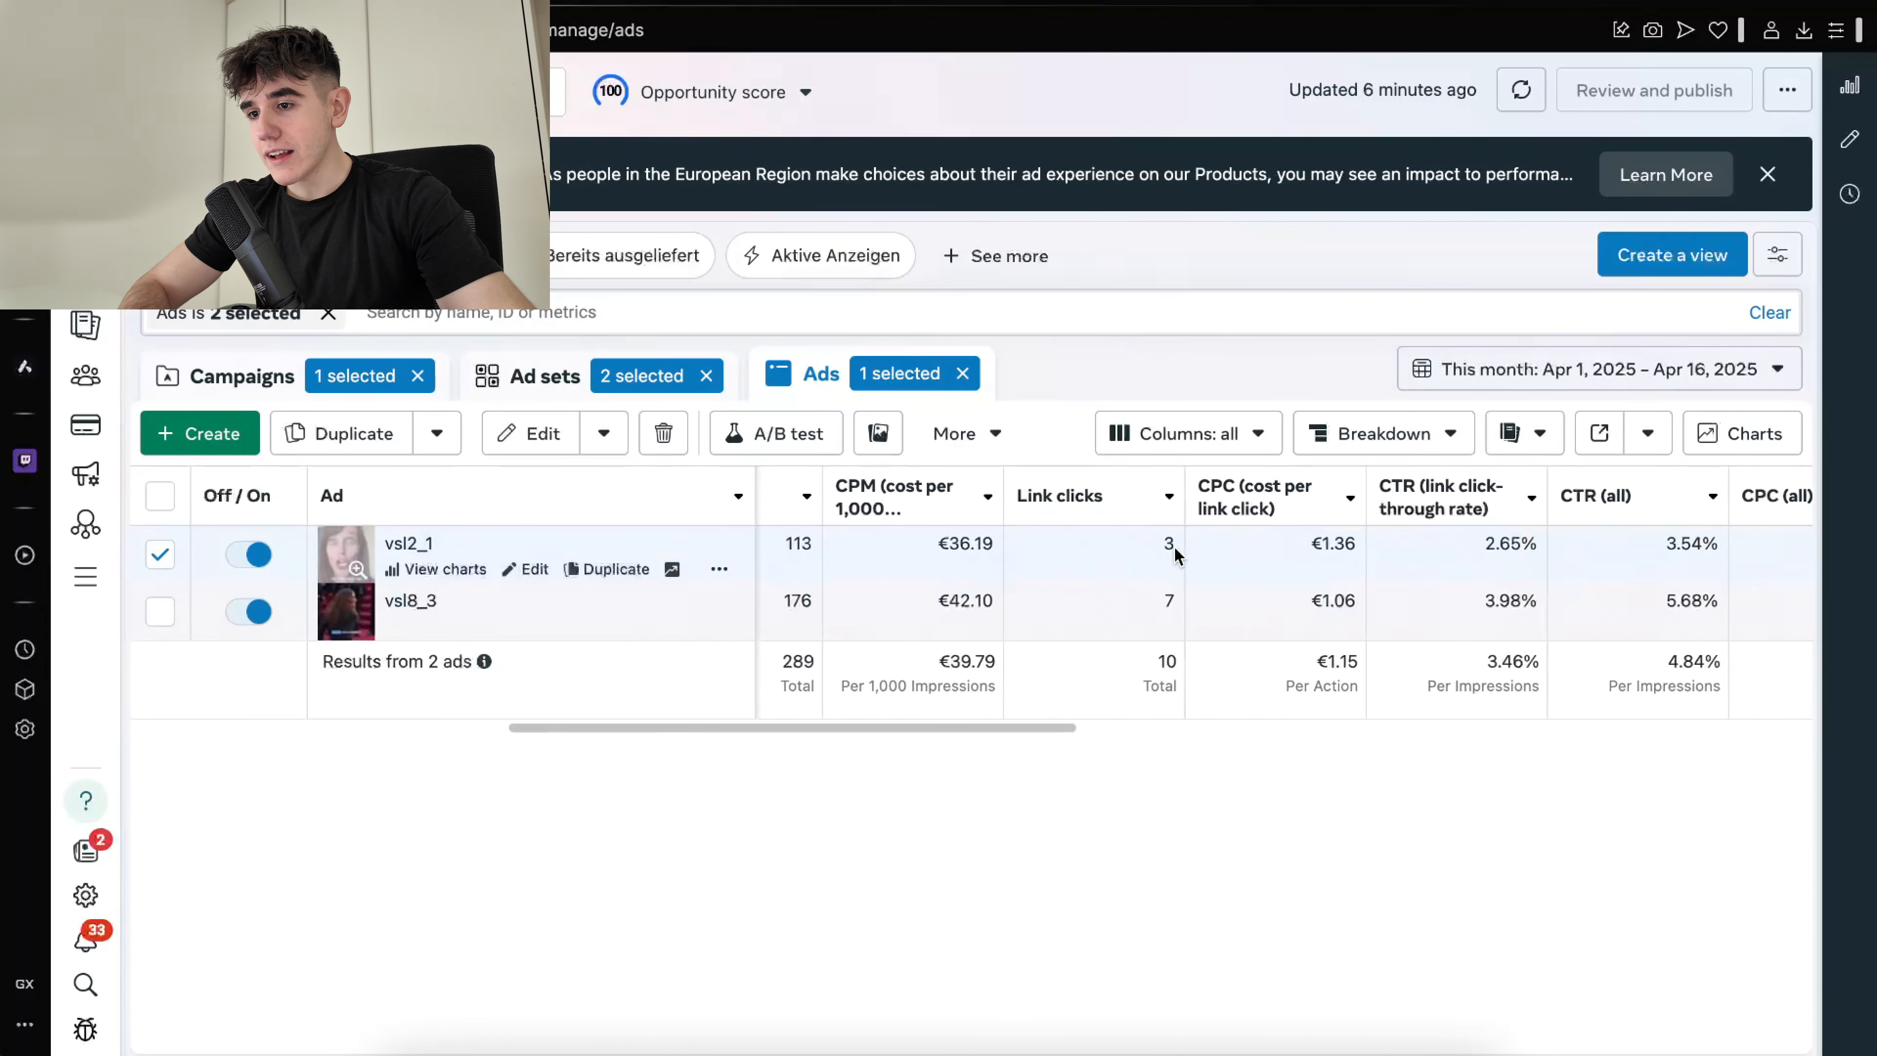
pyautogui.hscroll(10, 1174, 547)
pyautogui.hscroll(2, 1175, 552)
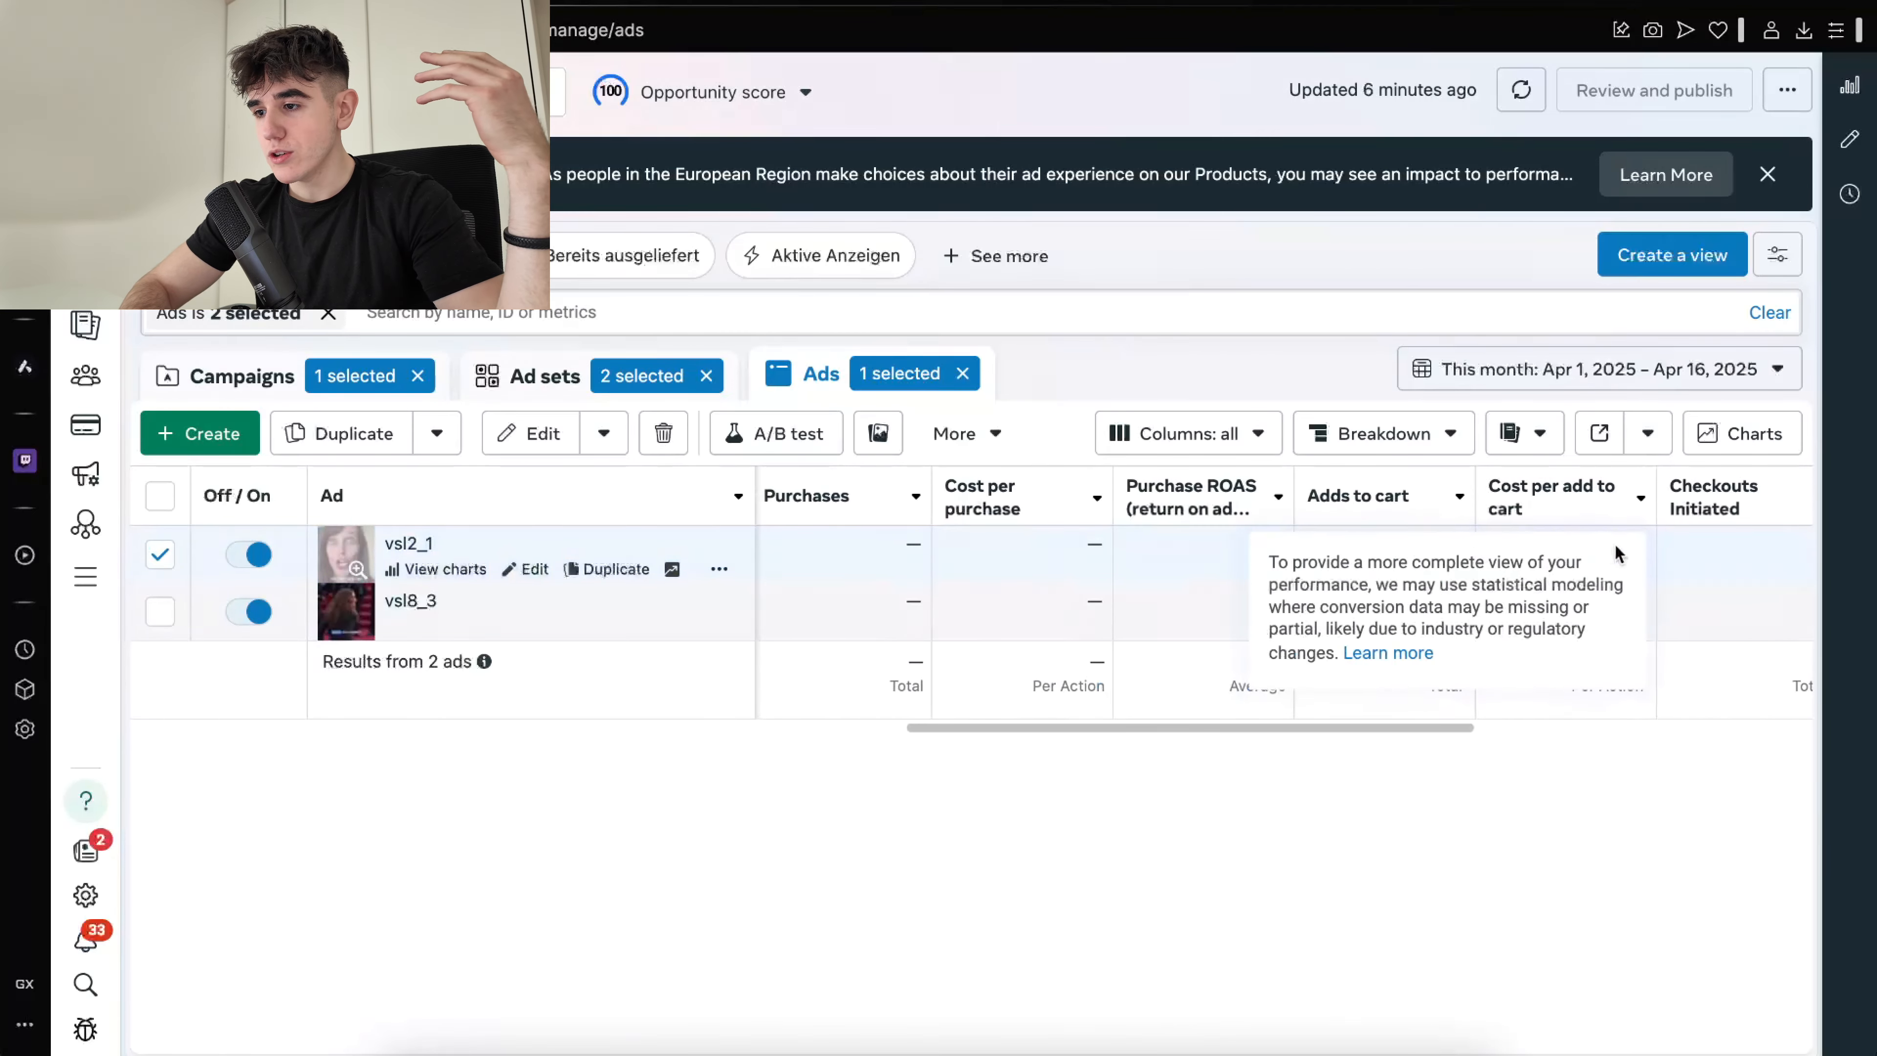
pyautogui.hscroll(-12, 1272, 547)
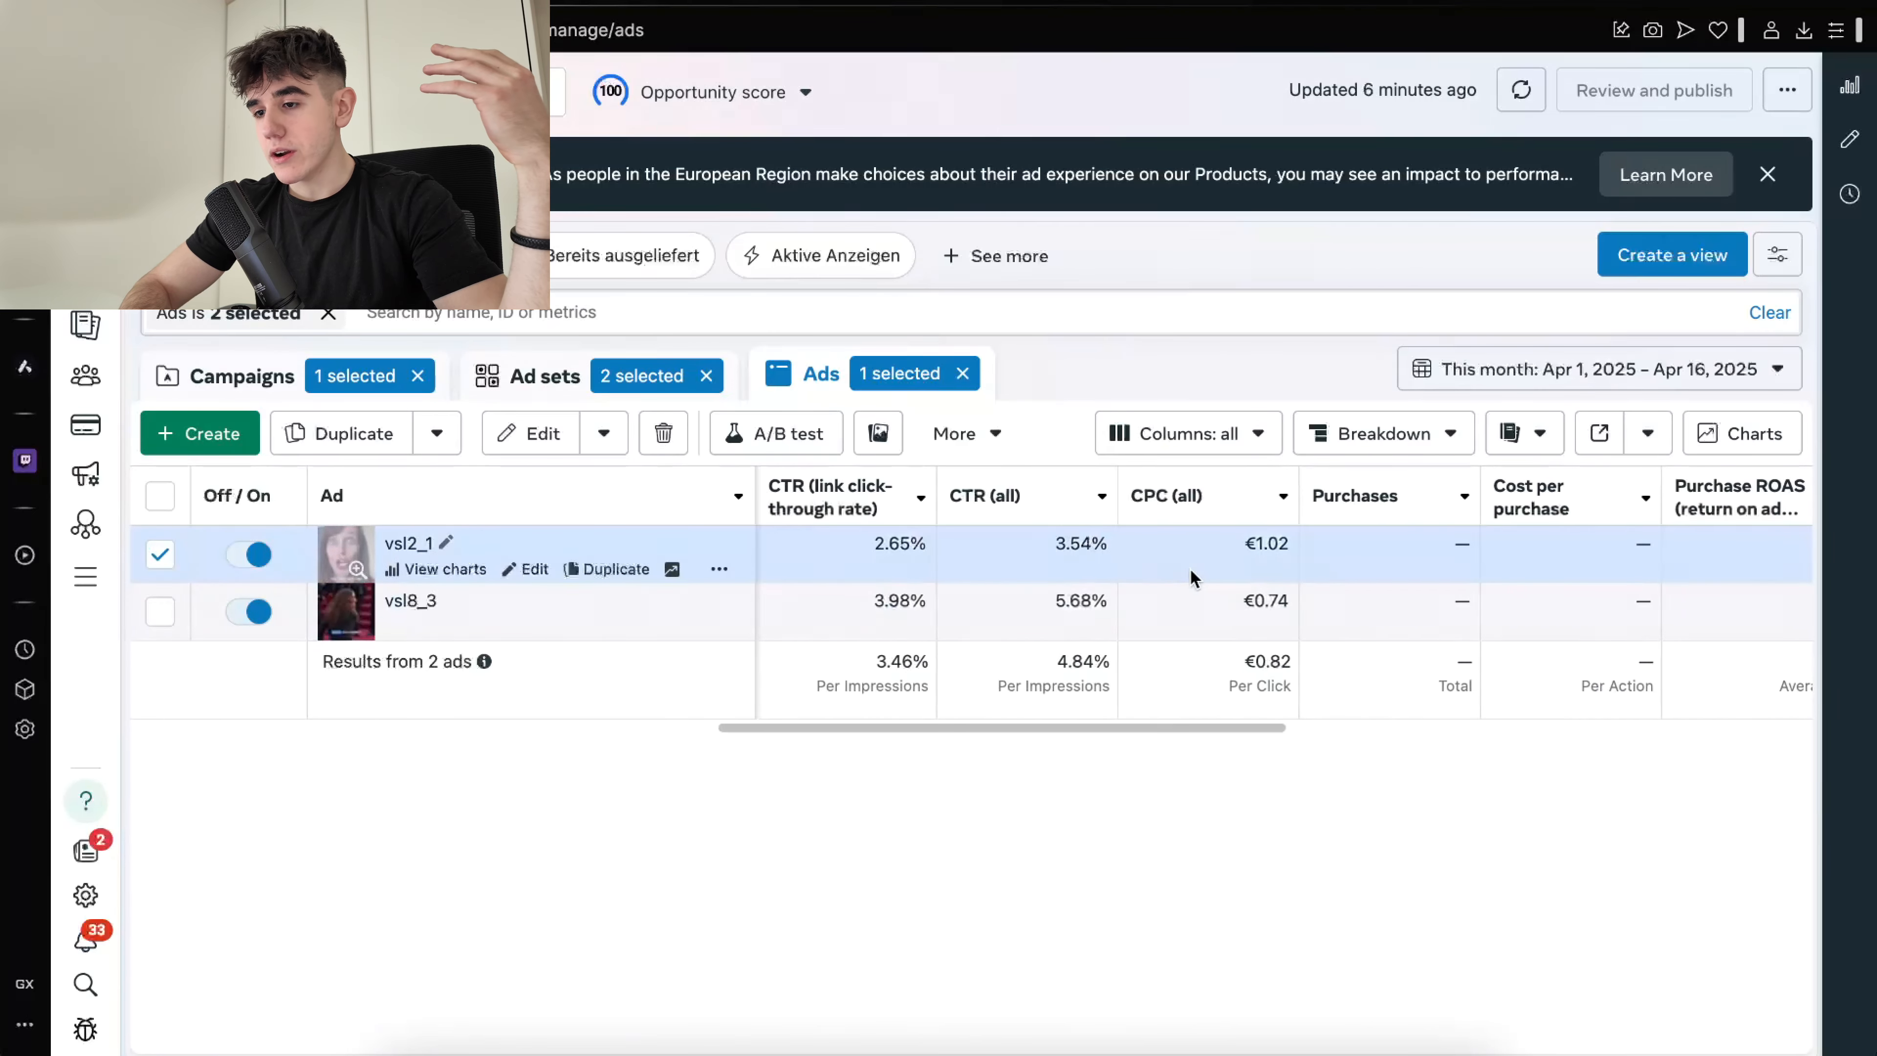
pyautogui.hscroll(20, 1186, 568)
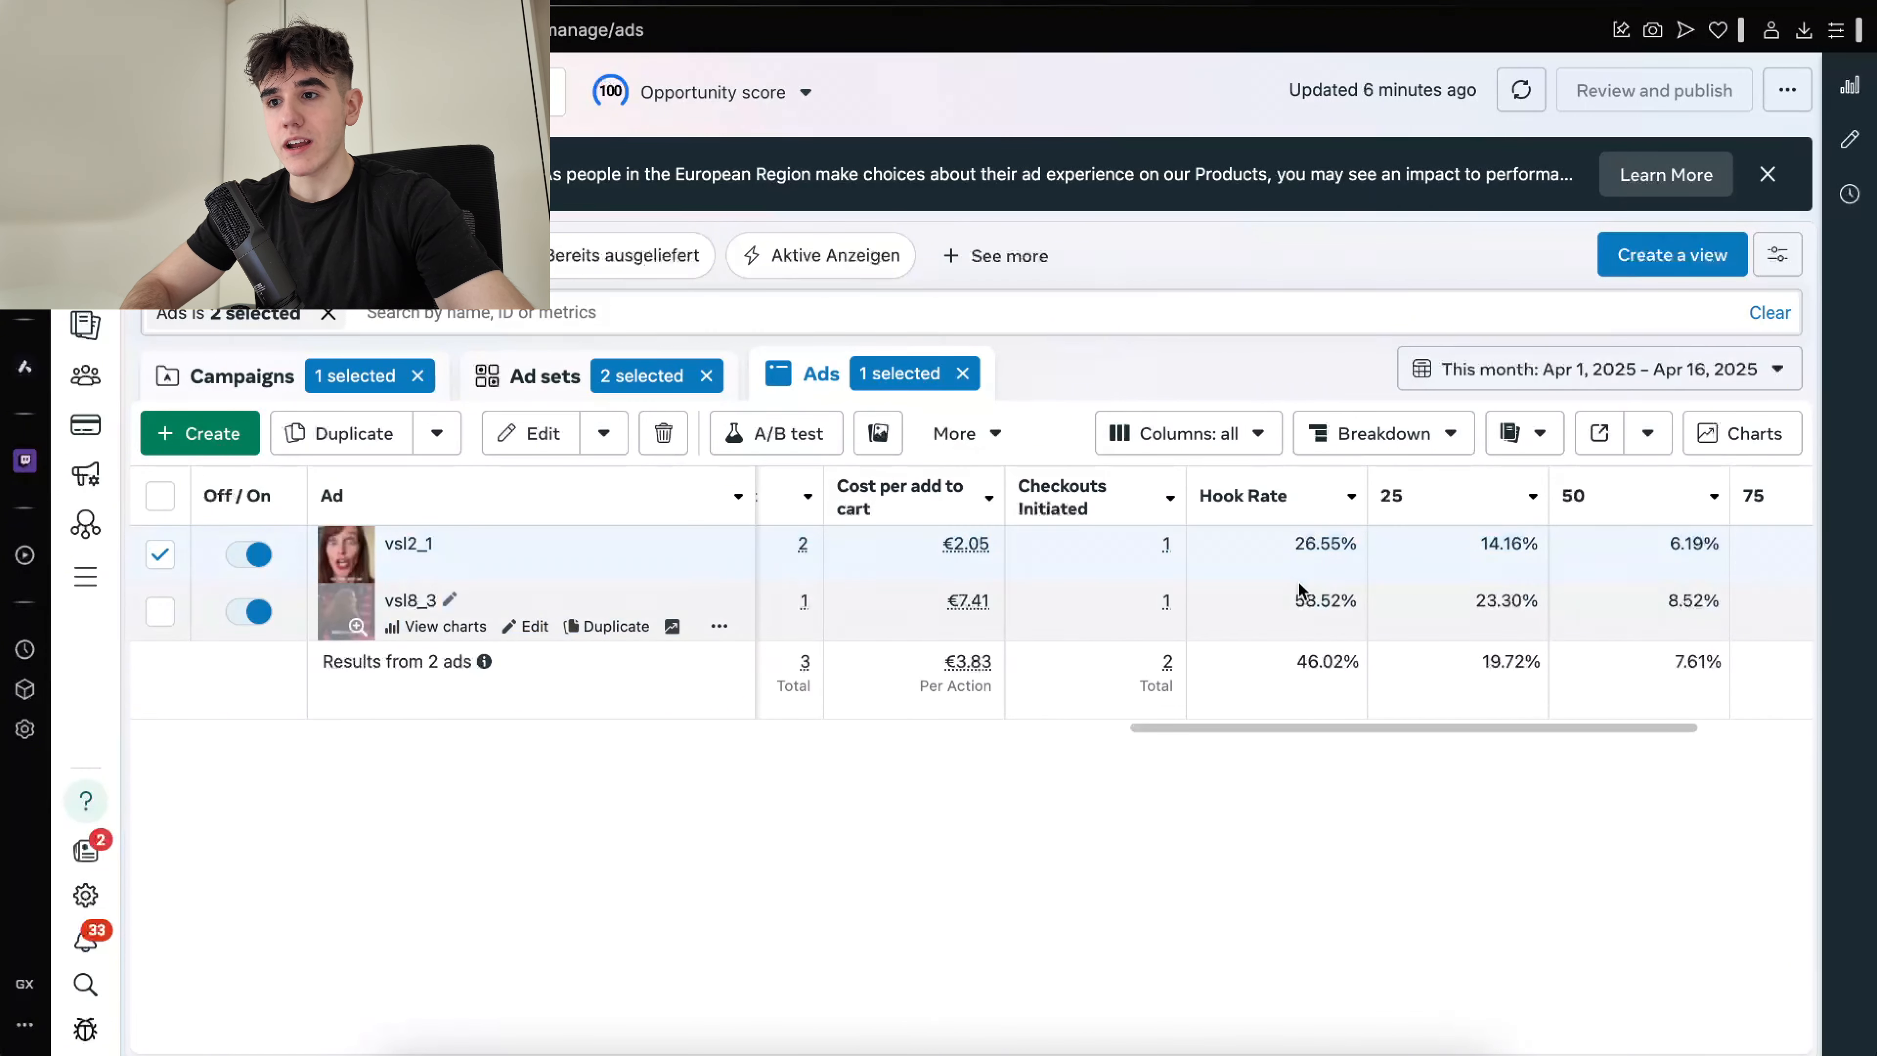
pyautogui.click(747, 104)
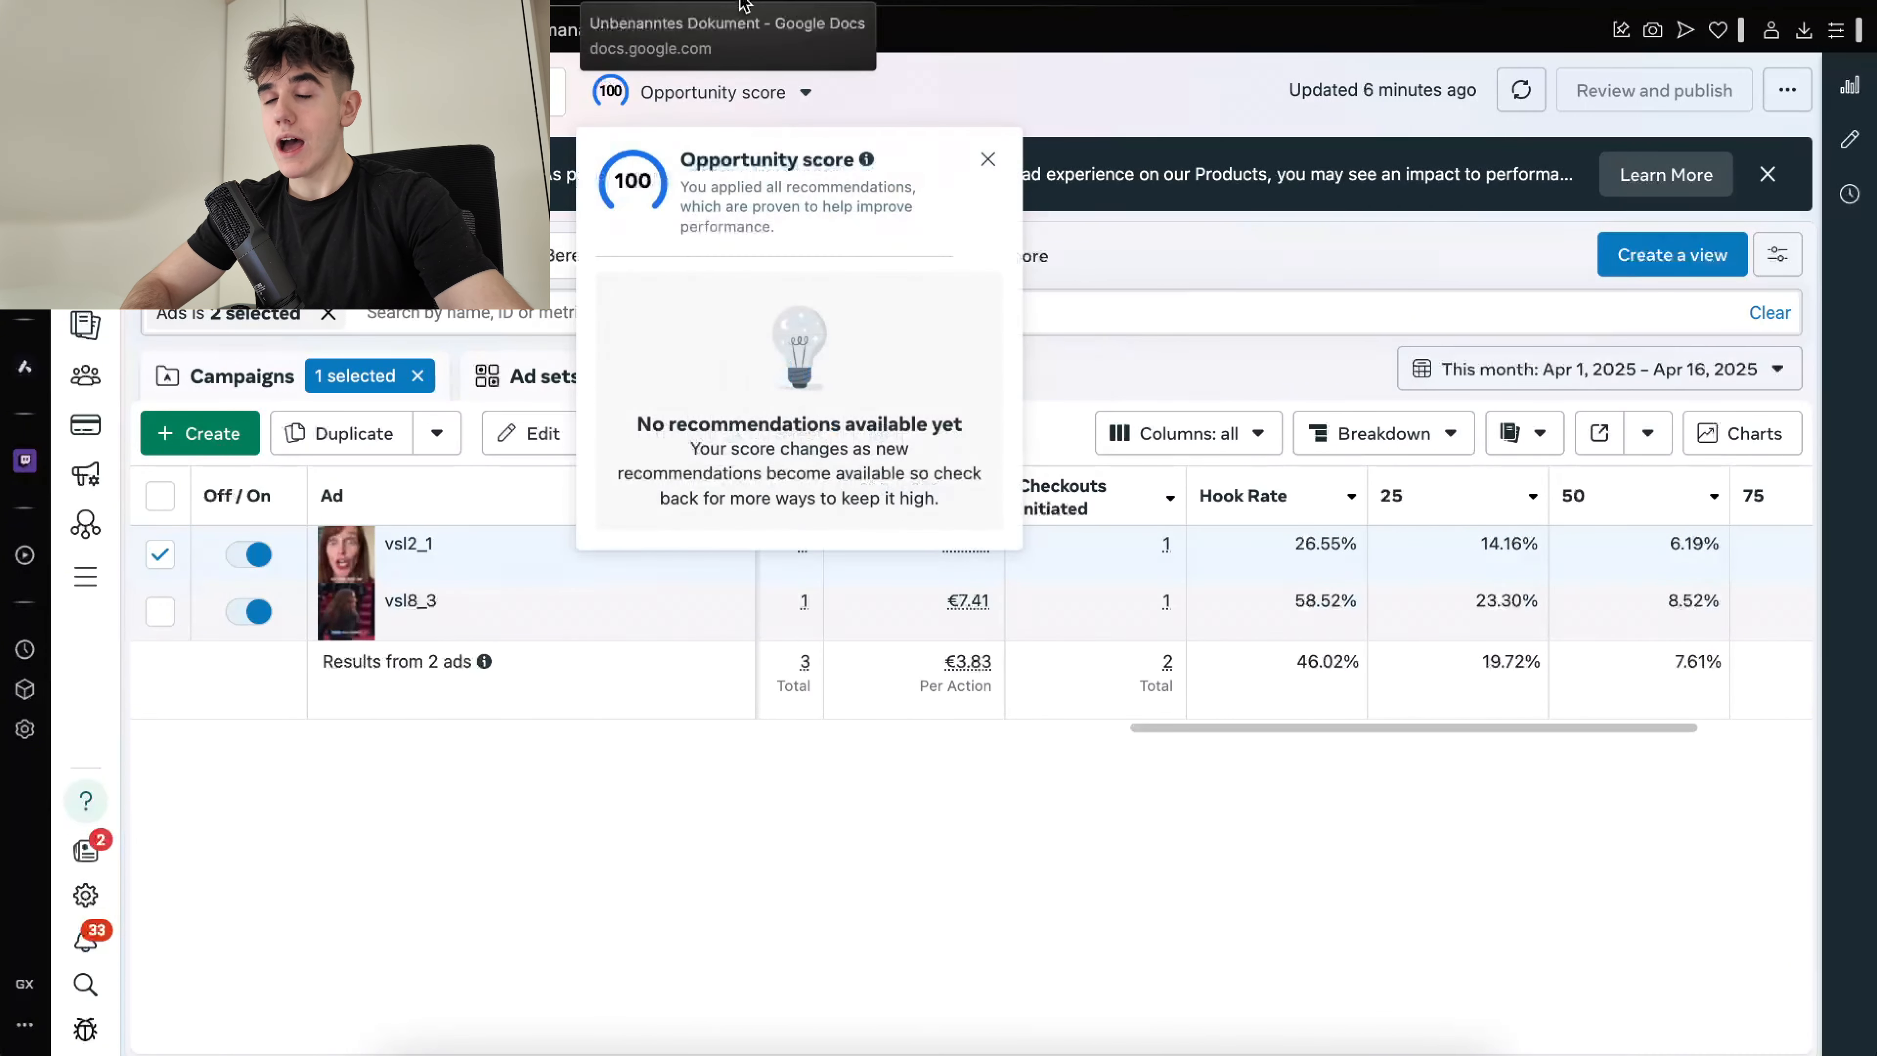
# Back in Google Docs, add the bullet "you don't have to have a really high hook rate if your hook includes a specific callout"
pyautogui.click(745, 6)
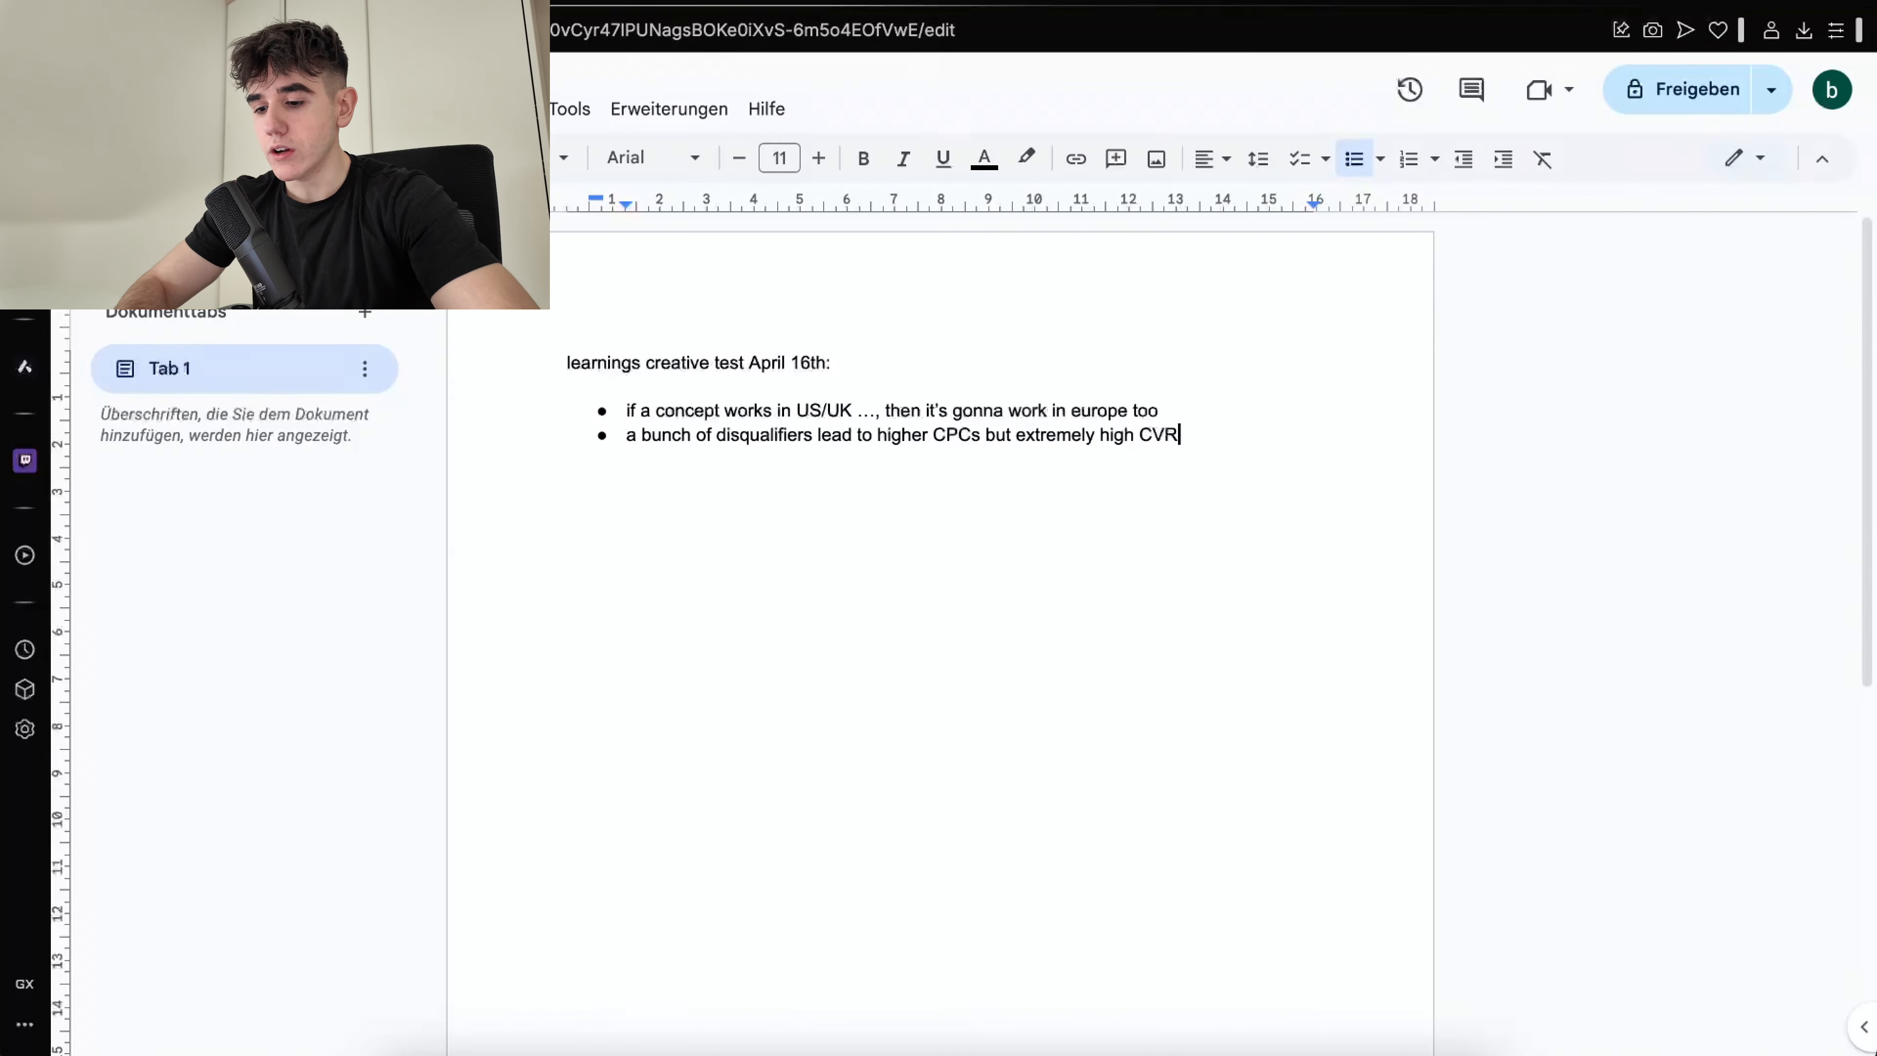
pyautogui.press('Return')
pyautogui.write('you don')
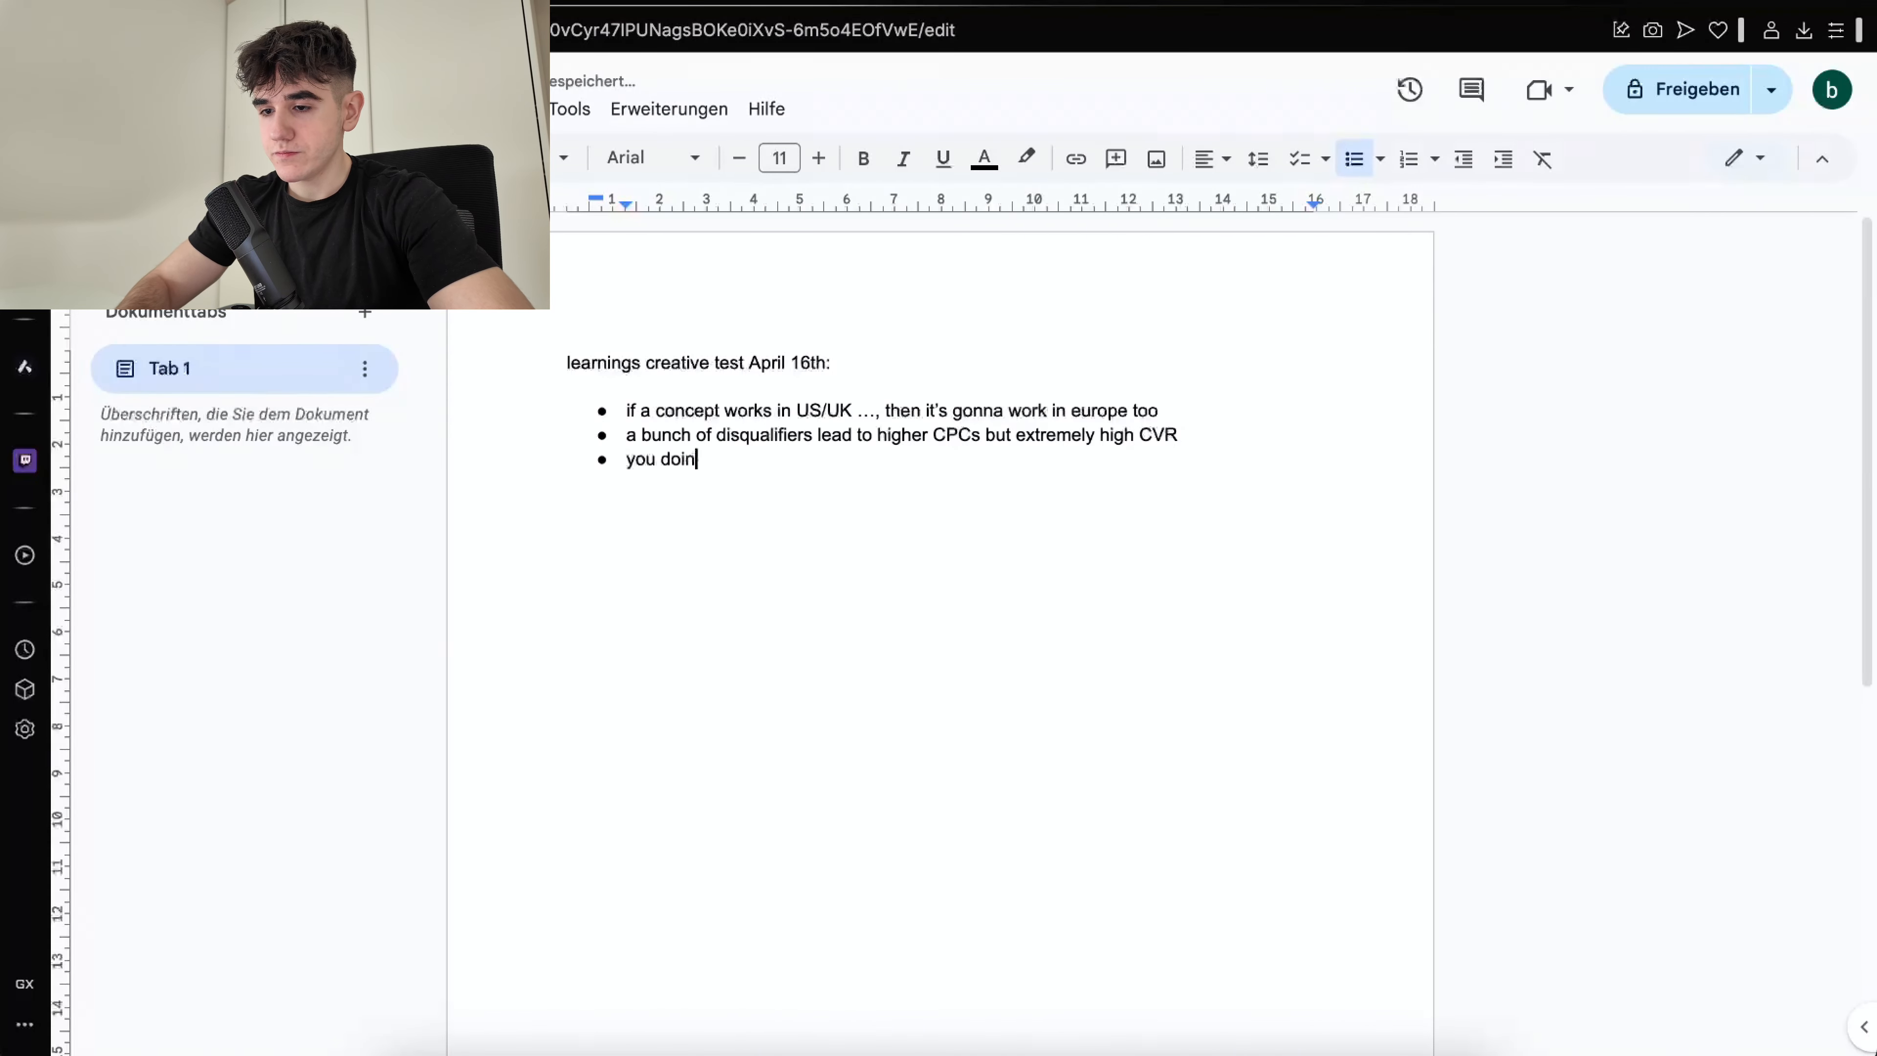
pyautogui.press('BackSpace')
pyautogui.write("'T have ")
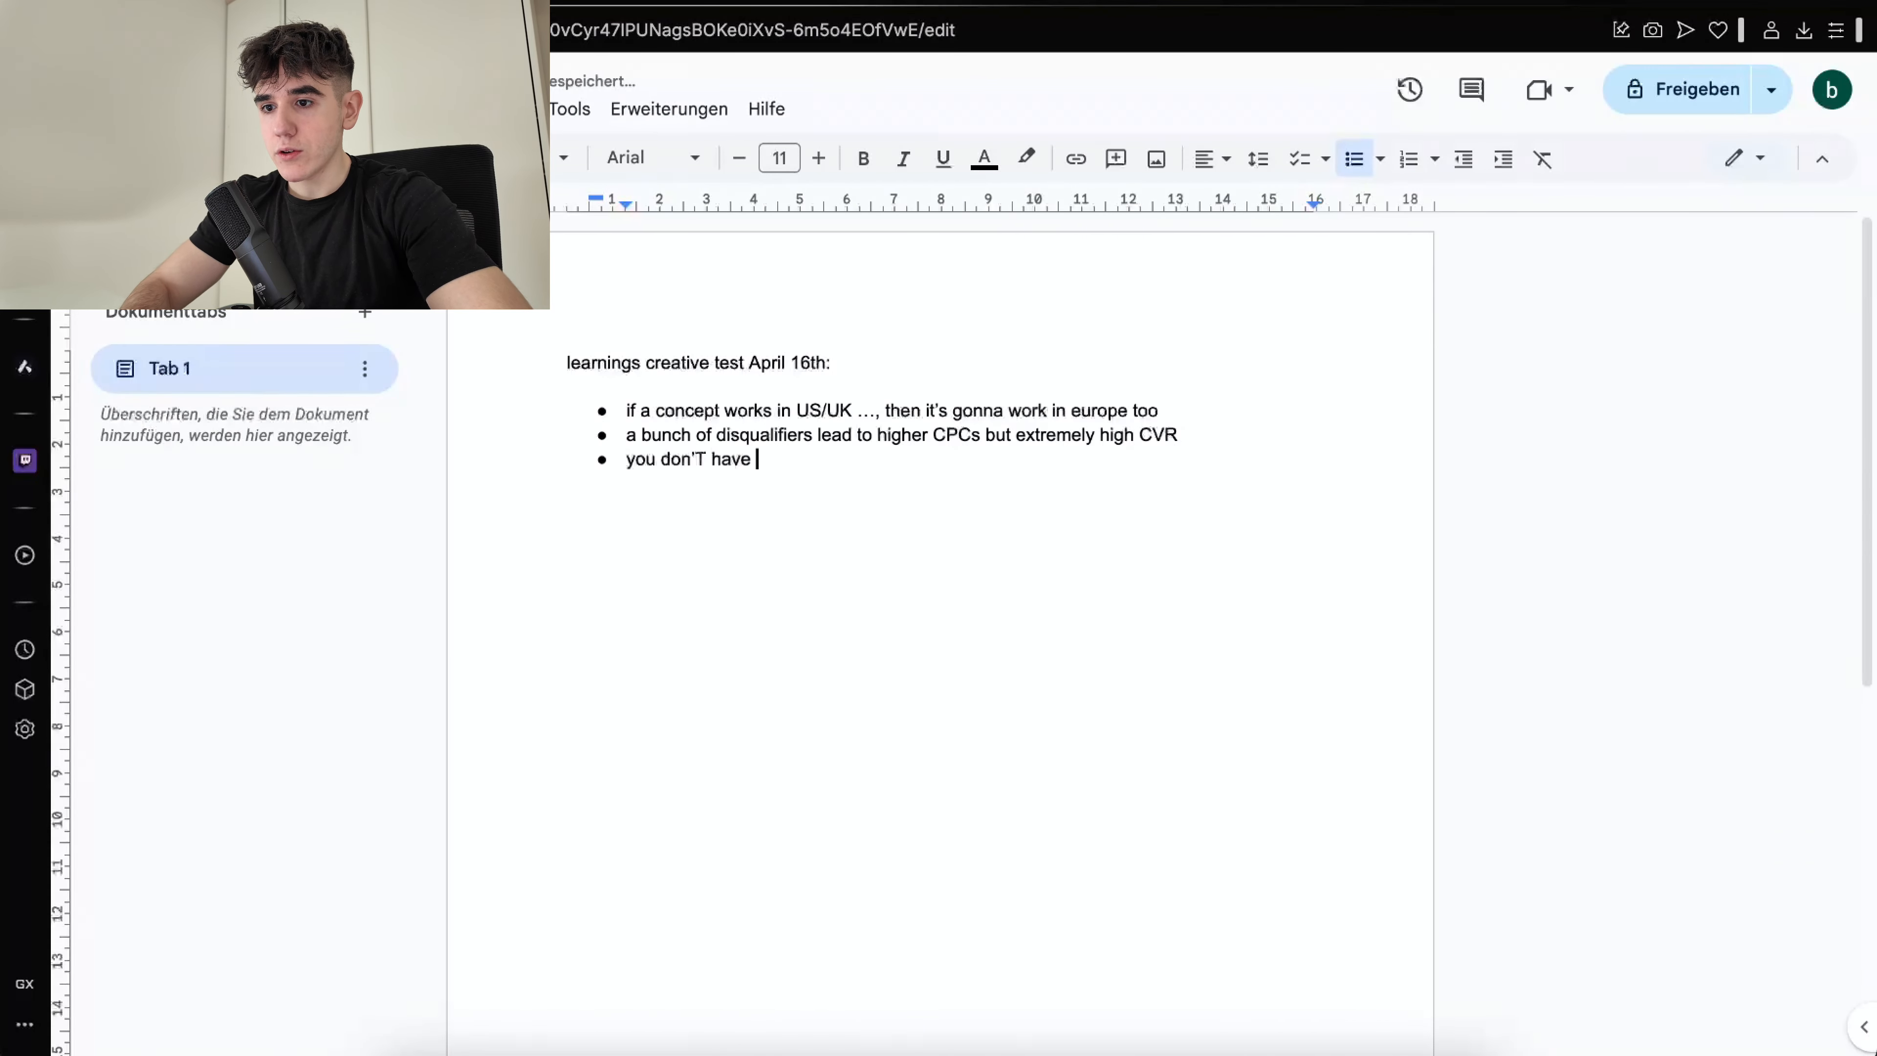
pyautogui.write('have a real')
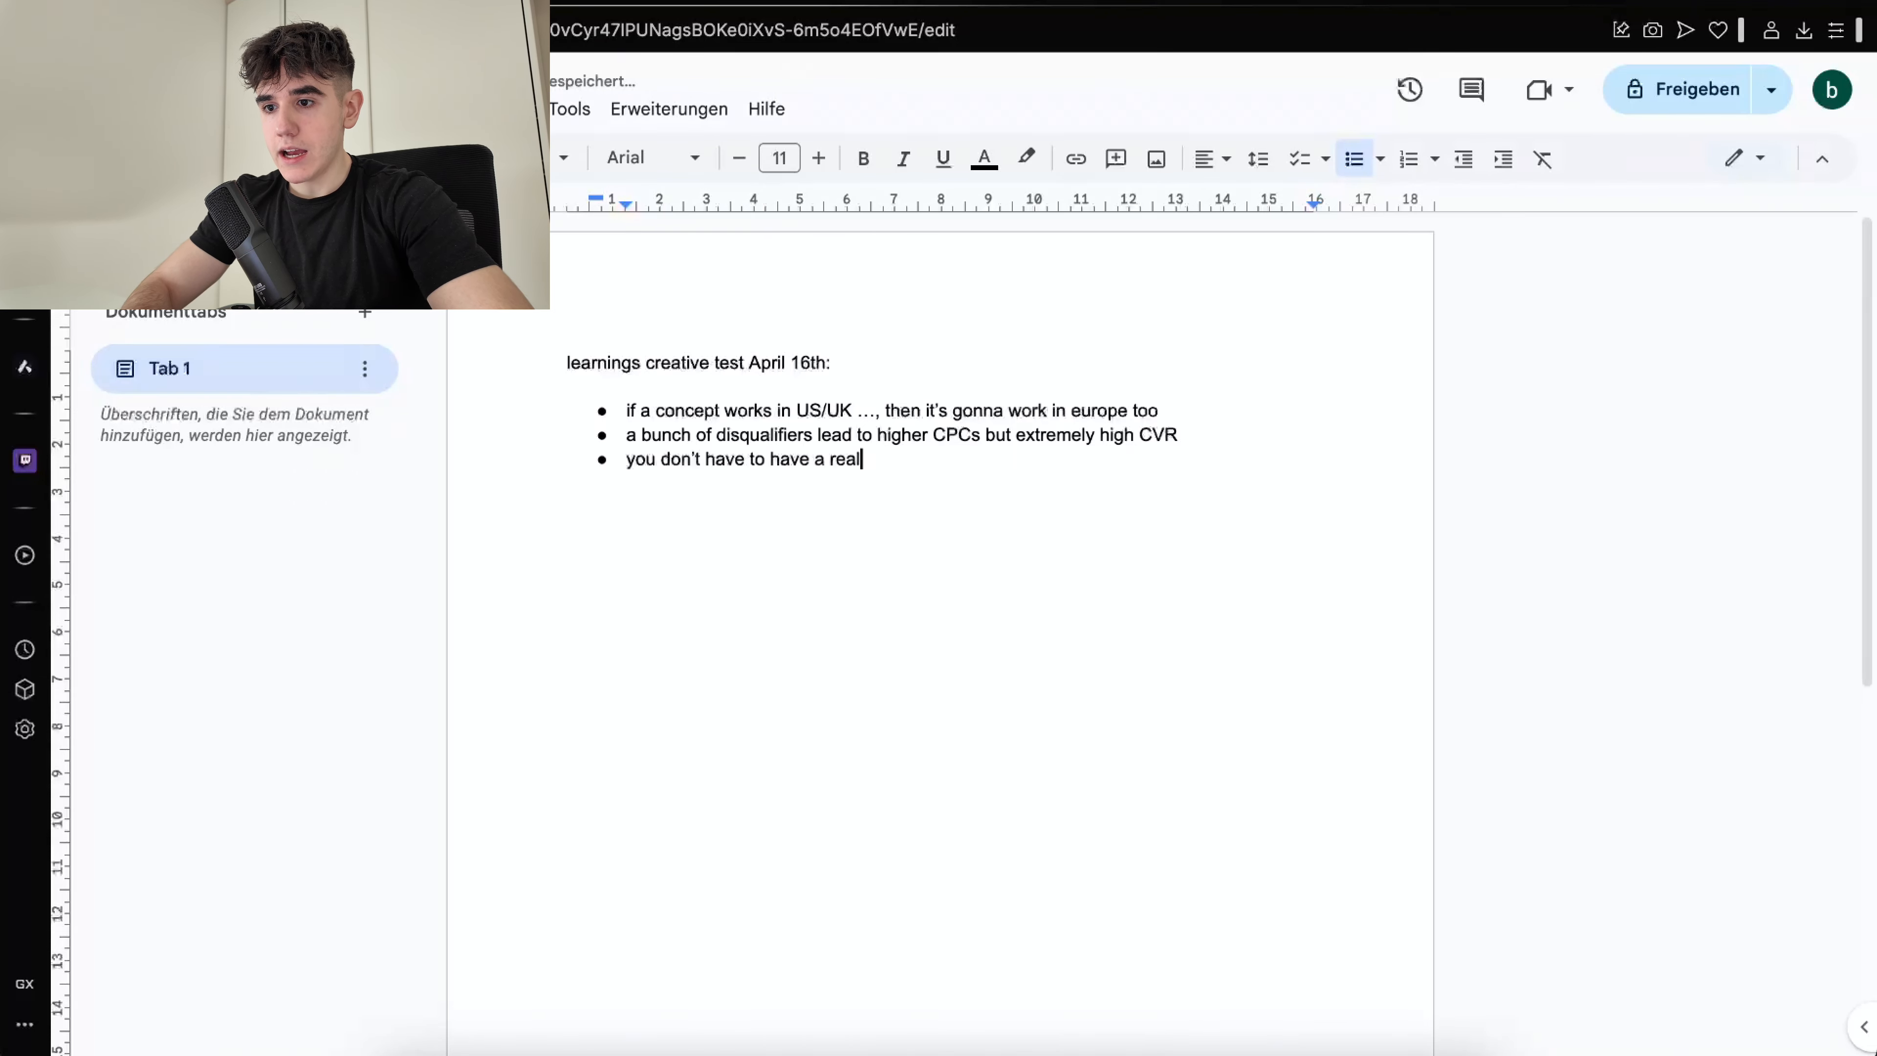
pyautogui.write('rate')
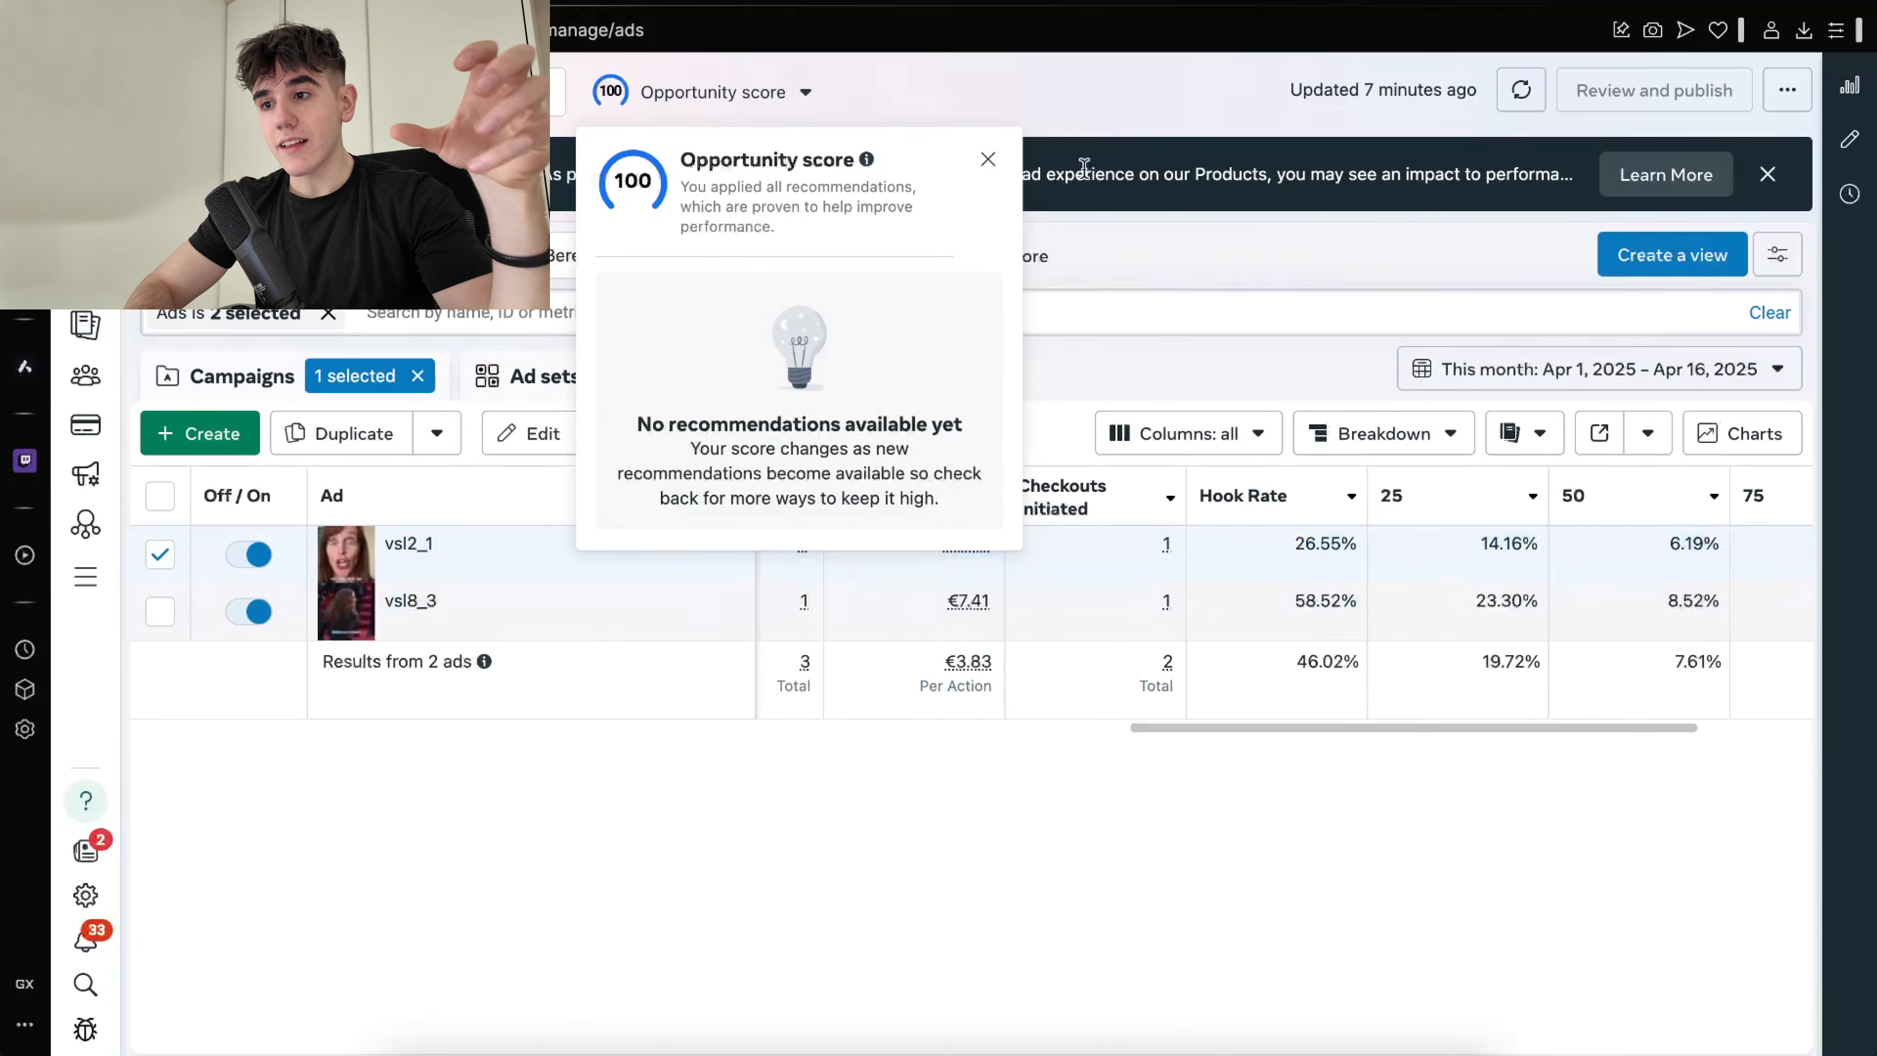
# In Meta Ads Manager, dismiss the opportunity score pop-up and look at the vsl2_1 creative
pyautogui.click(988, 159)
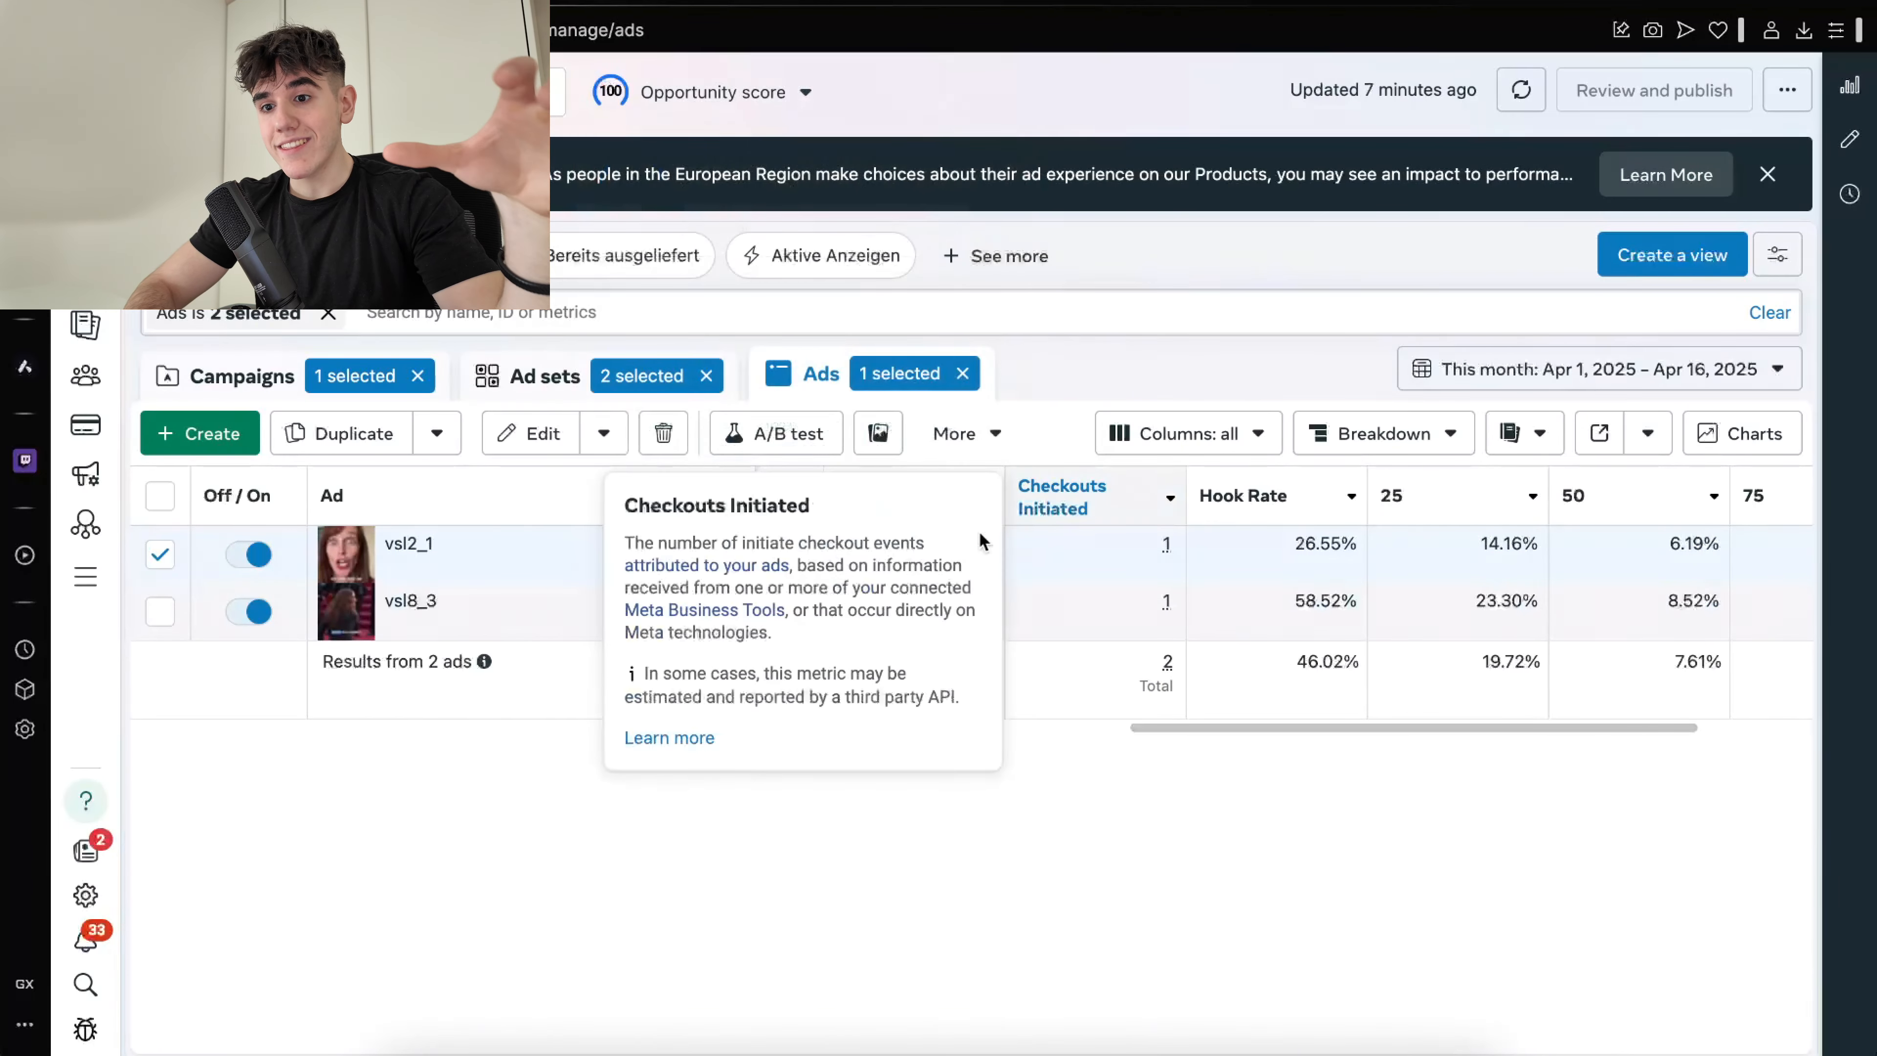
pyautogui.moveTo(353, 558)
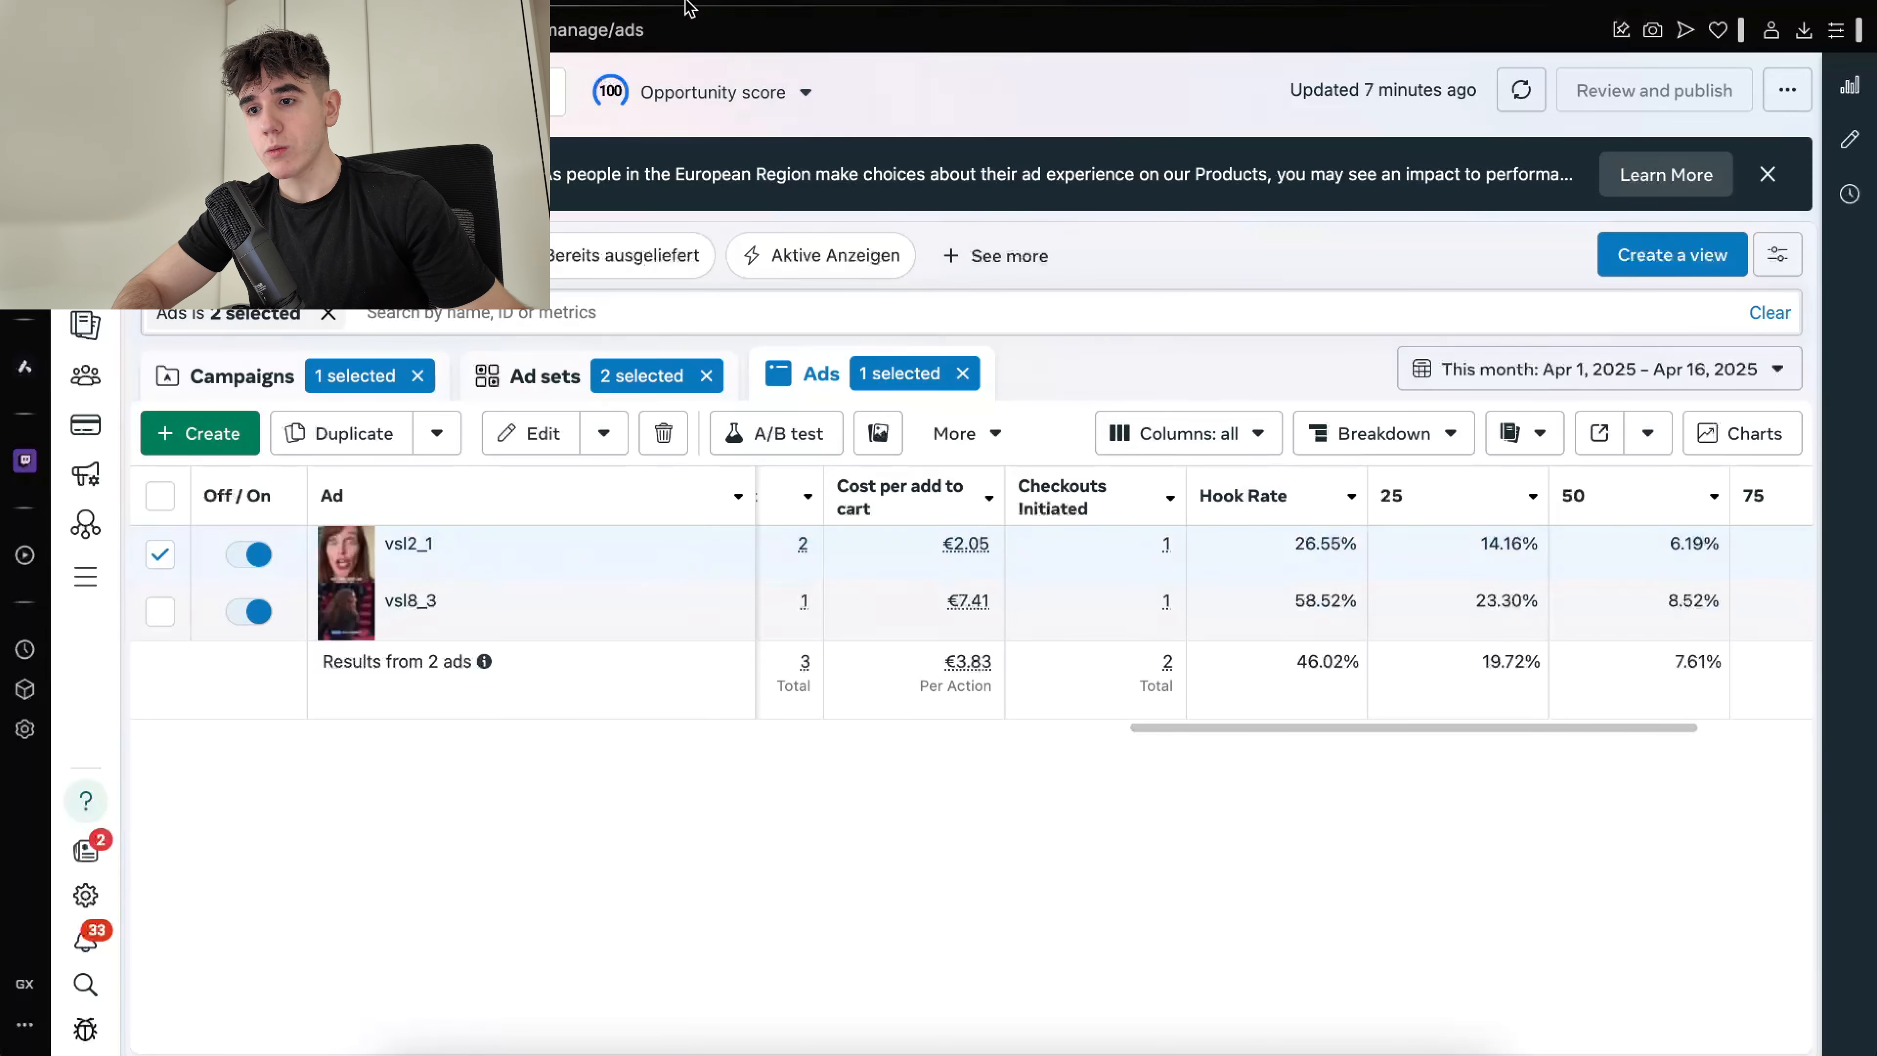
# In Google Docs, add an unbulleted line under the hook rate point beginning "→ i'm going to still take the “best performing” visual hook"
pyautogui.click(709, 3)
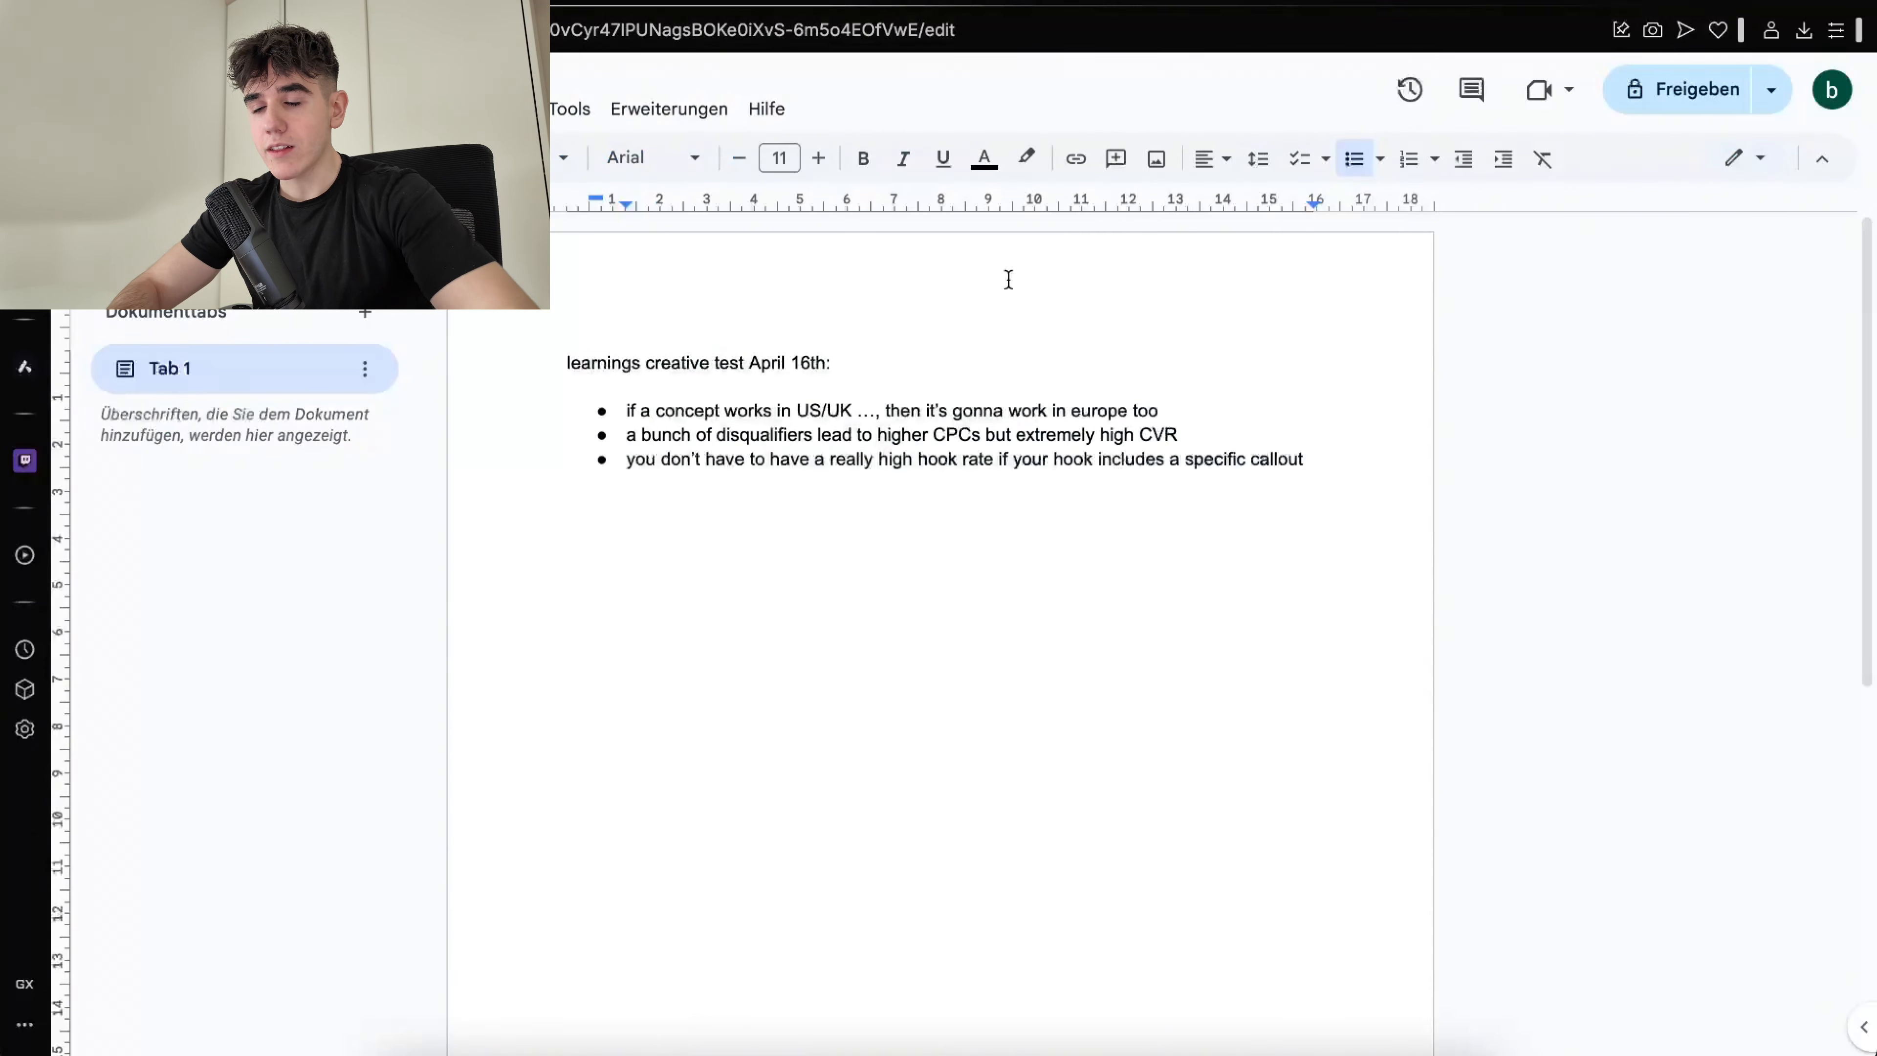
pyautogui.press('BackSpace')
pyautogui.write('t')
pyautogui.press('Return')
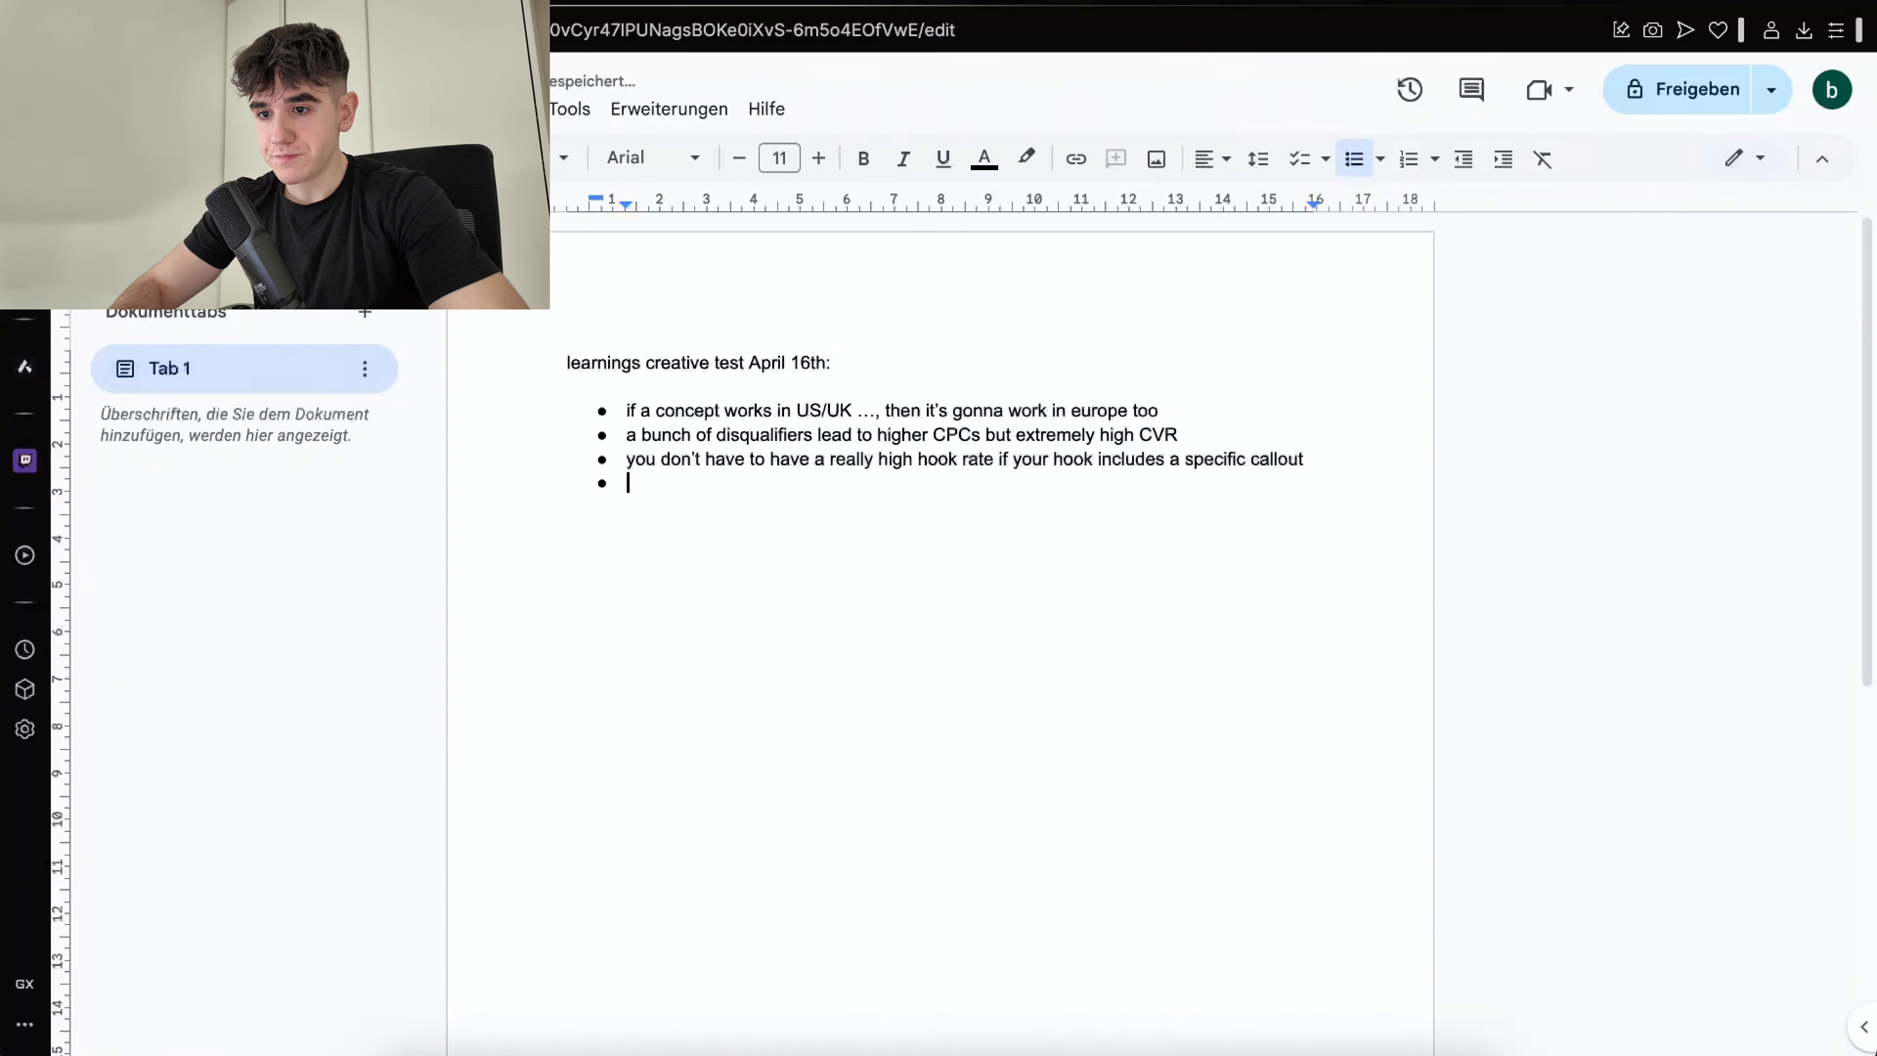
pyautogui.press('BackSpace')
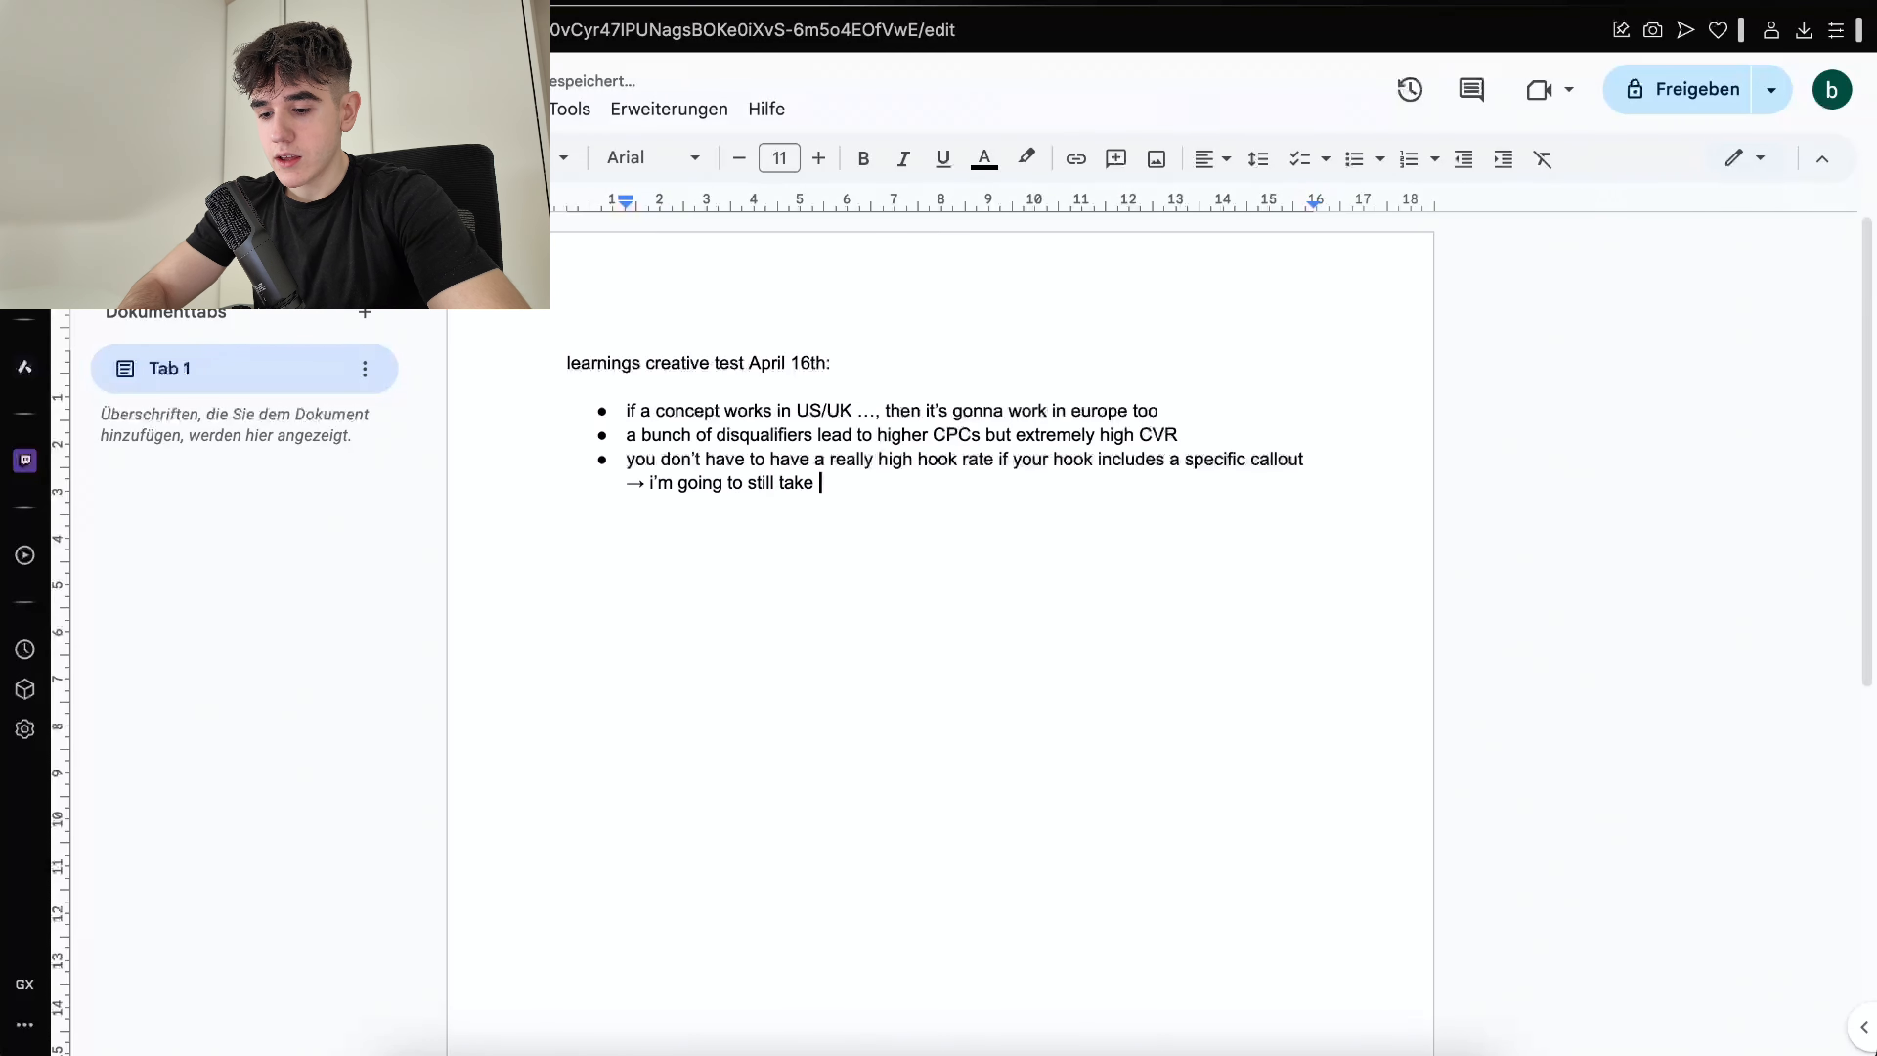
pyautogui.write('"be')
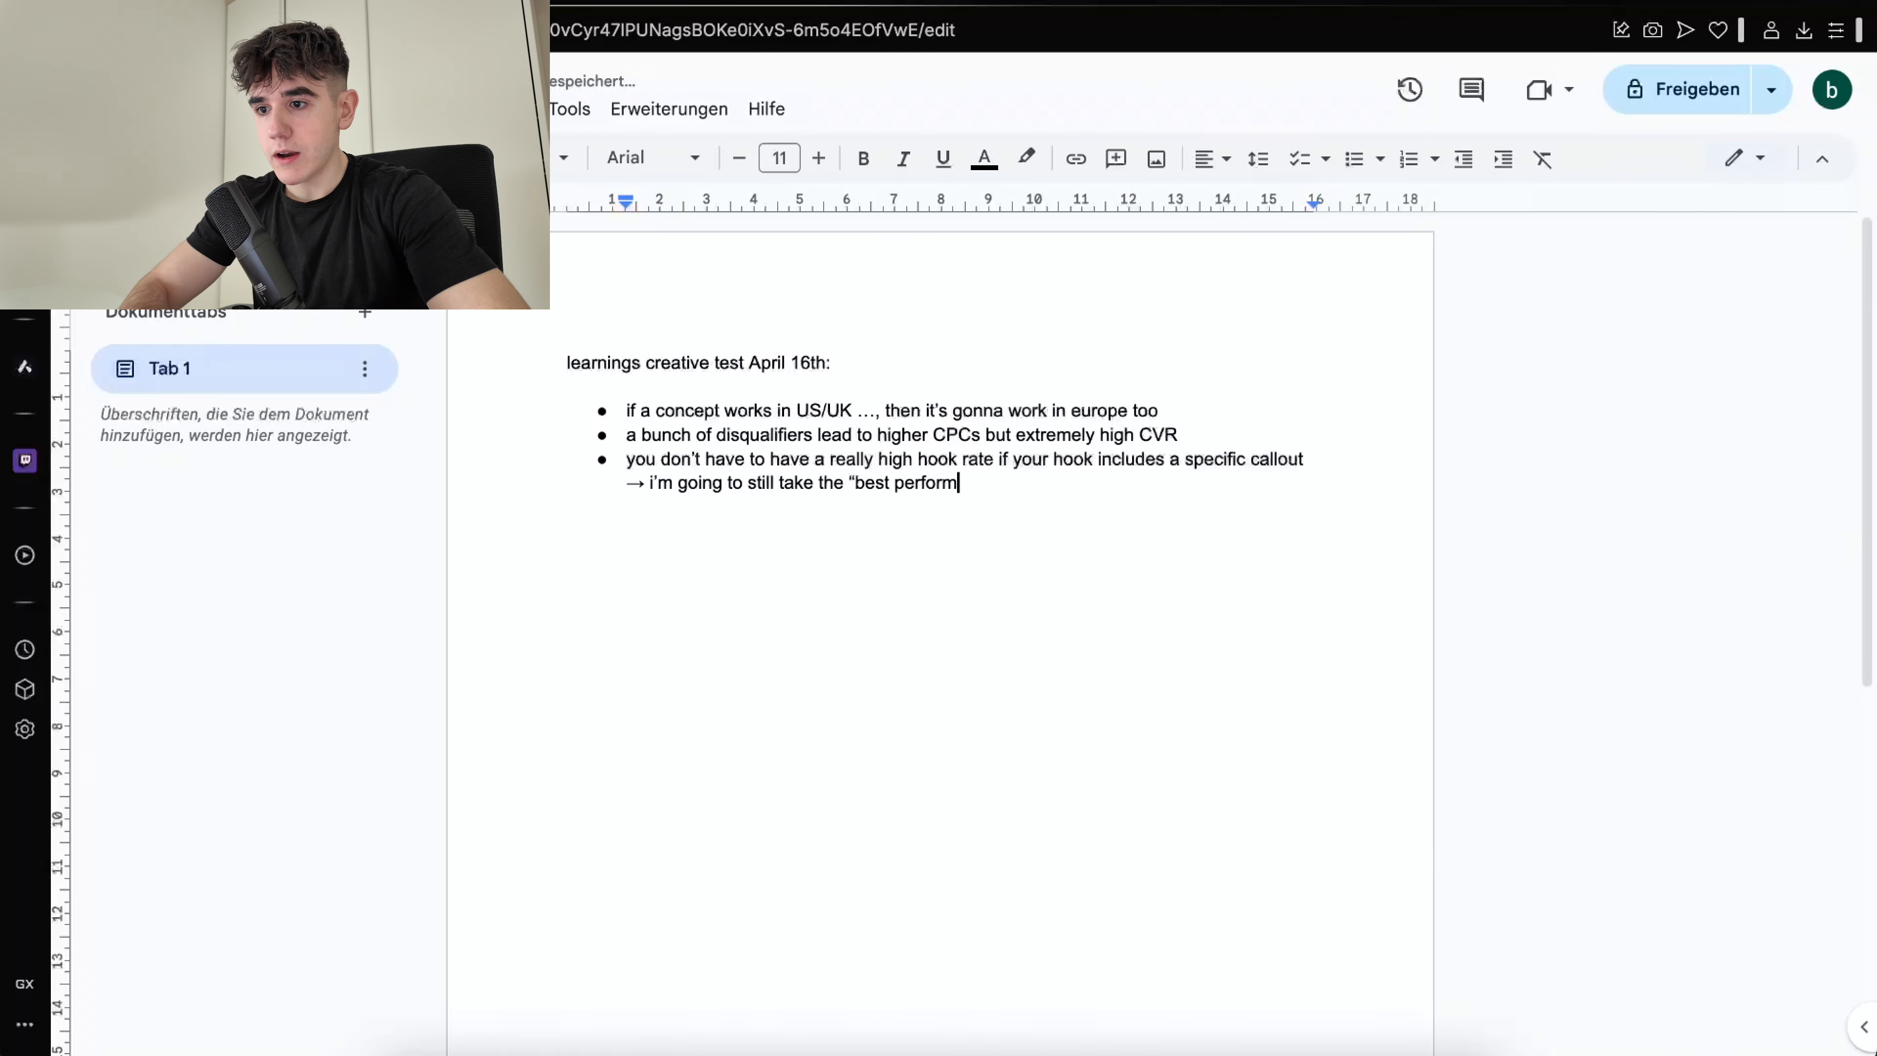
pyautogui.write('ook ')
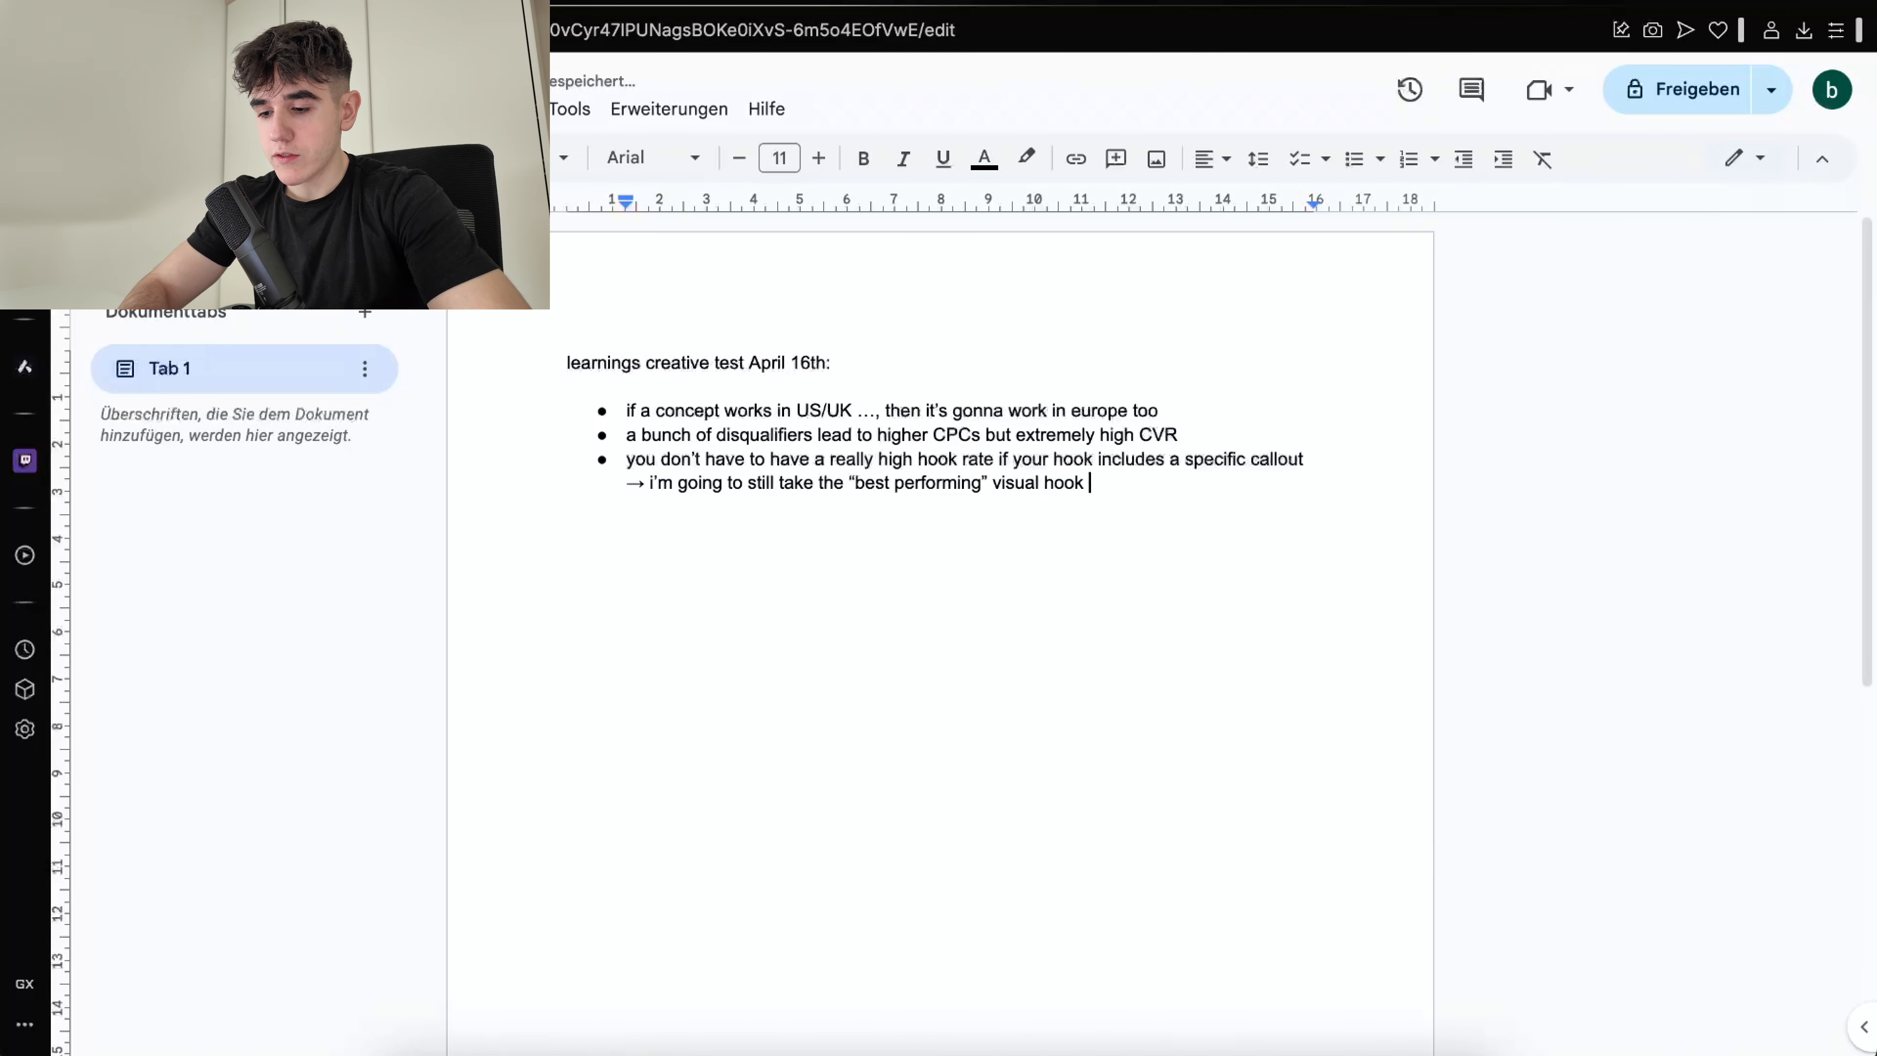
pyautogui.write('ture.')
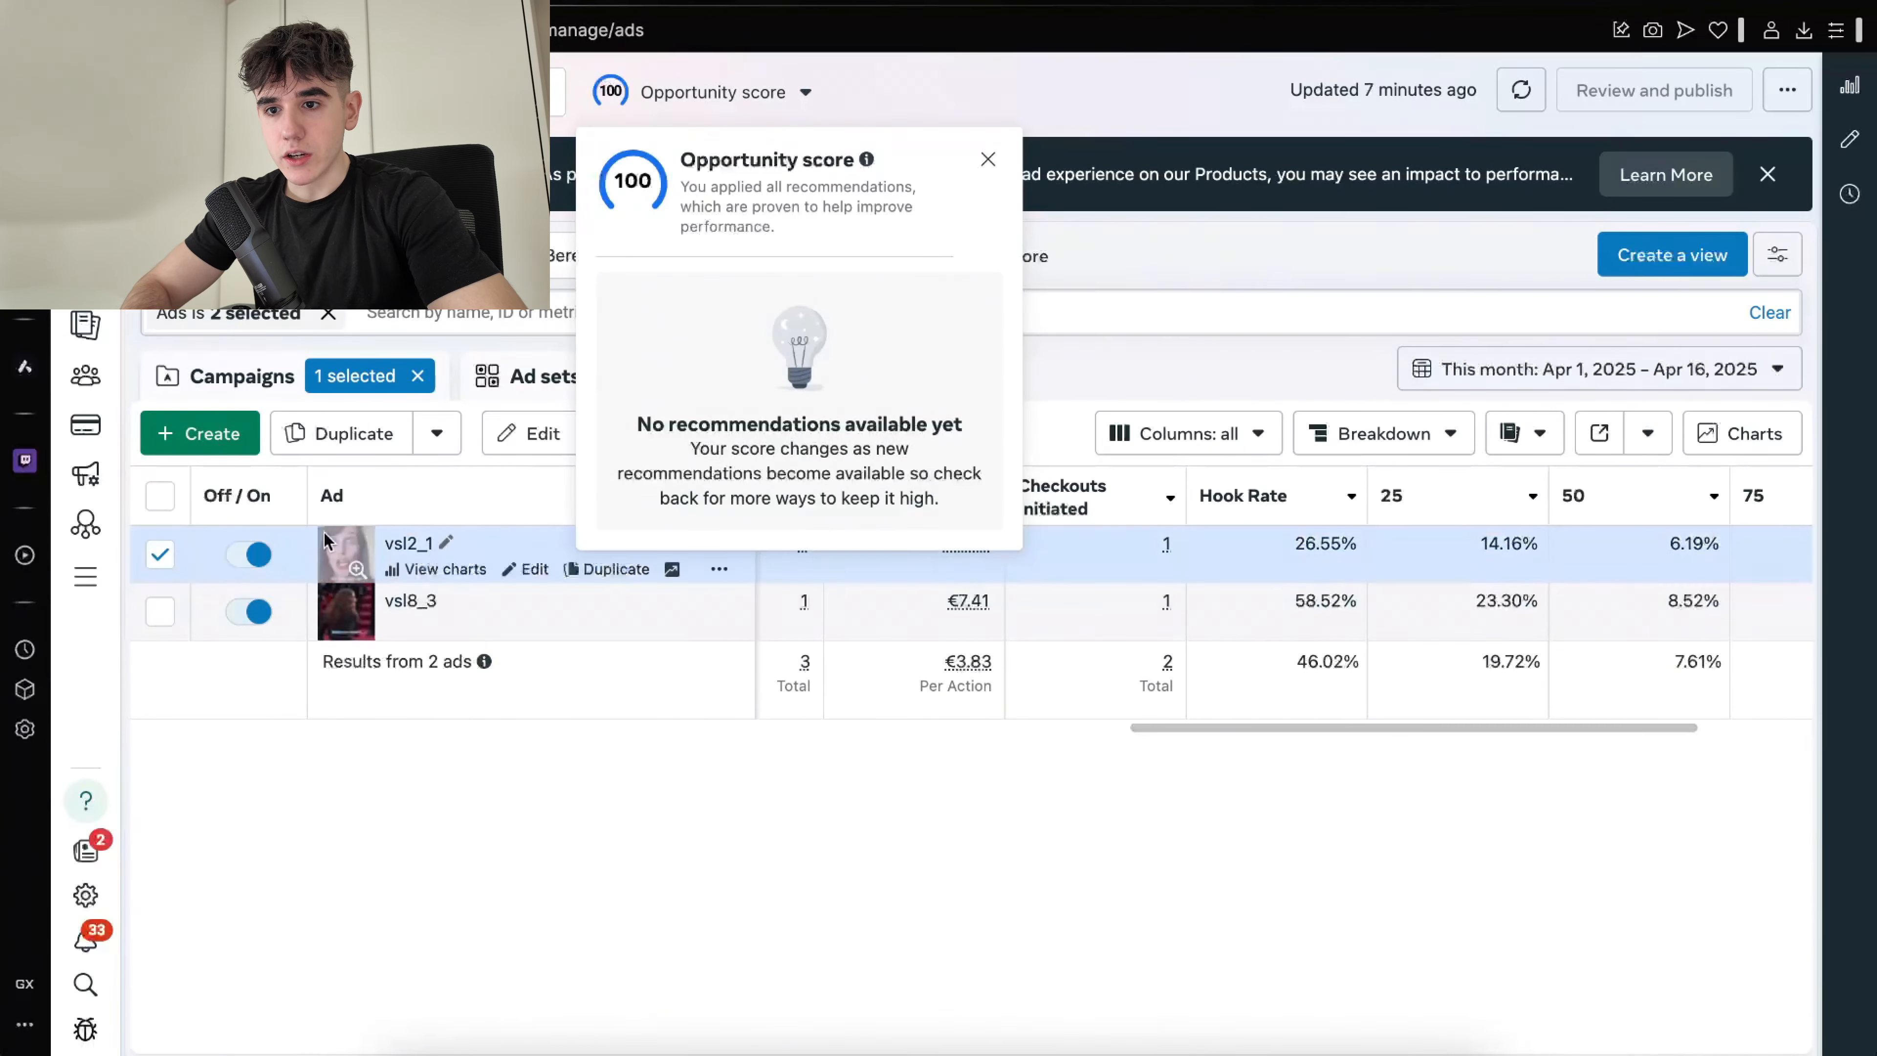
# In Meta Ads Manager, clear the two-ad filter and mark vsl2_1, vsl2_2 and vsl2_3 to compare their hook rates
pyautogui.click(329, 316)
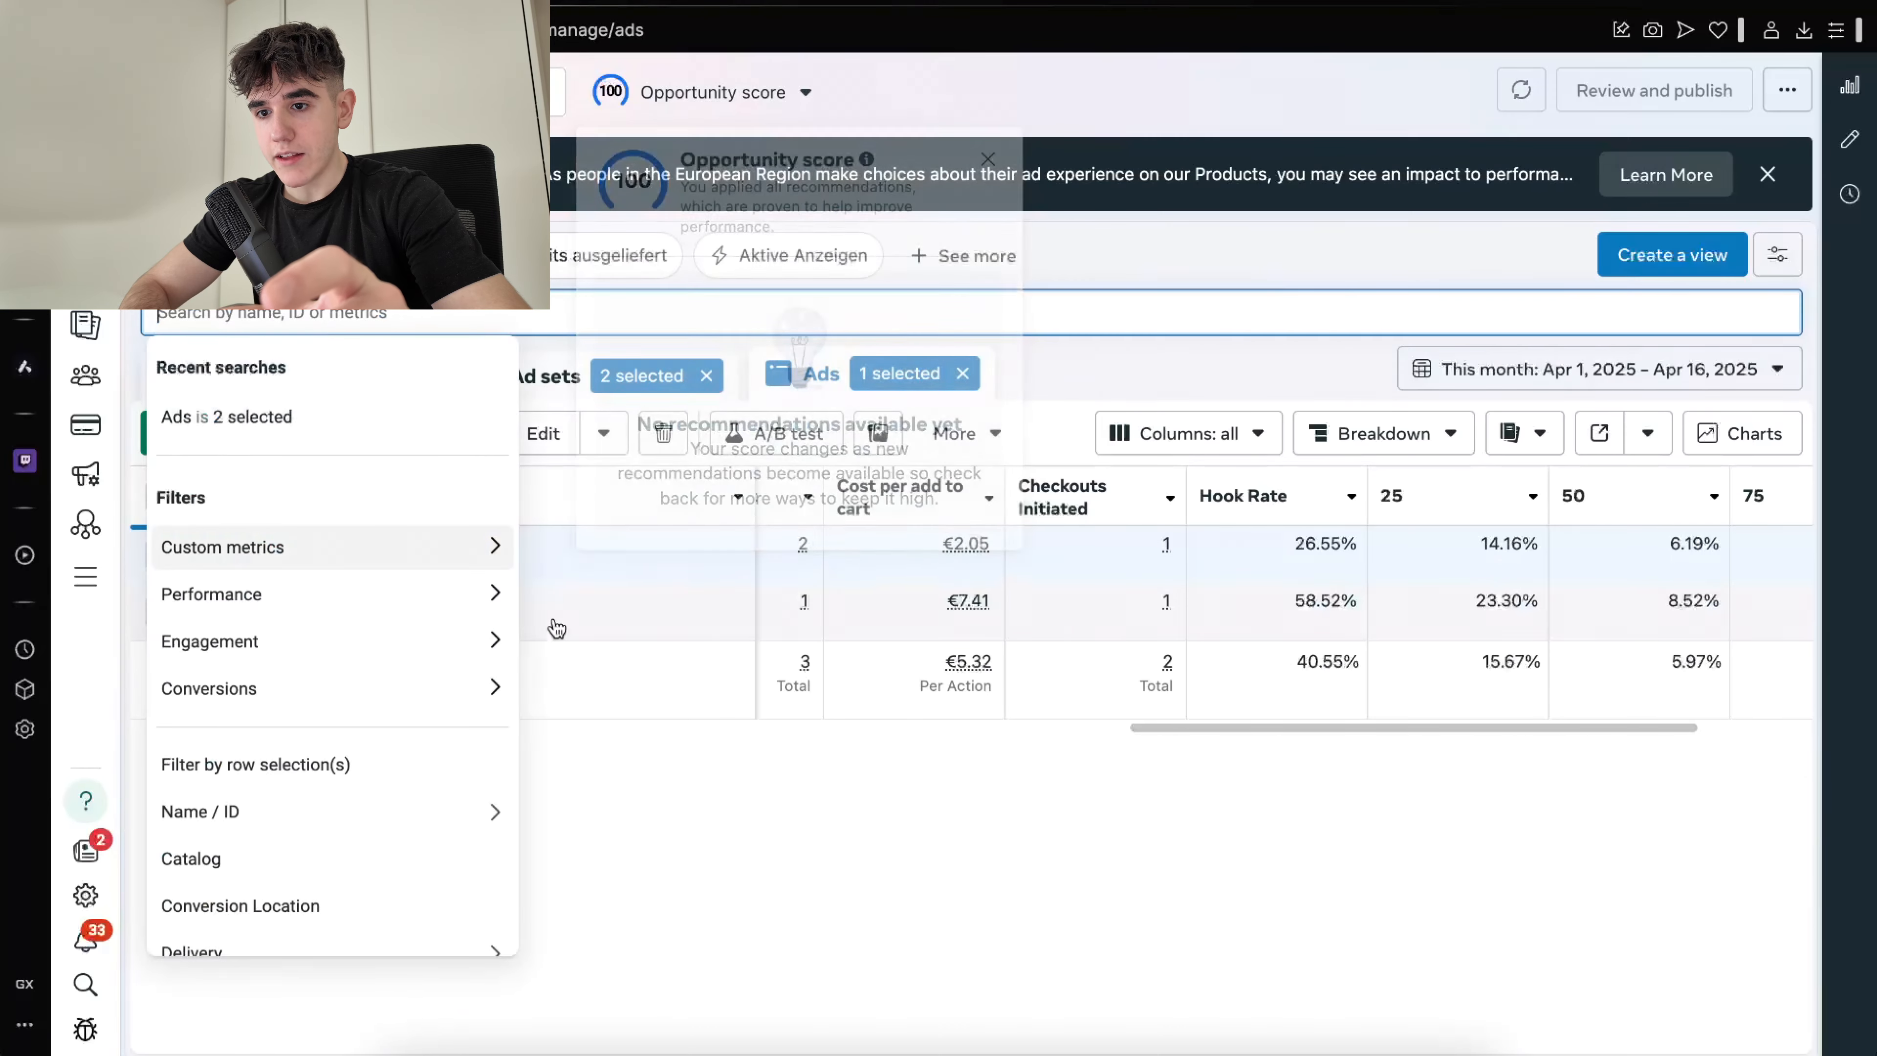
pyautogui.click(1049, 632)
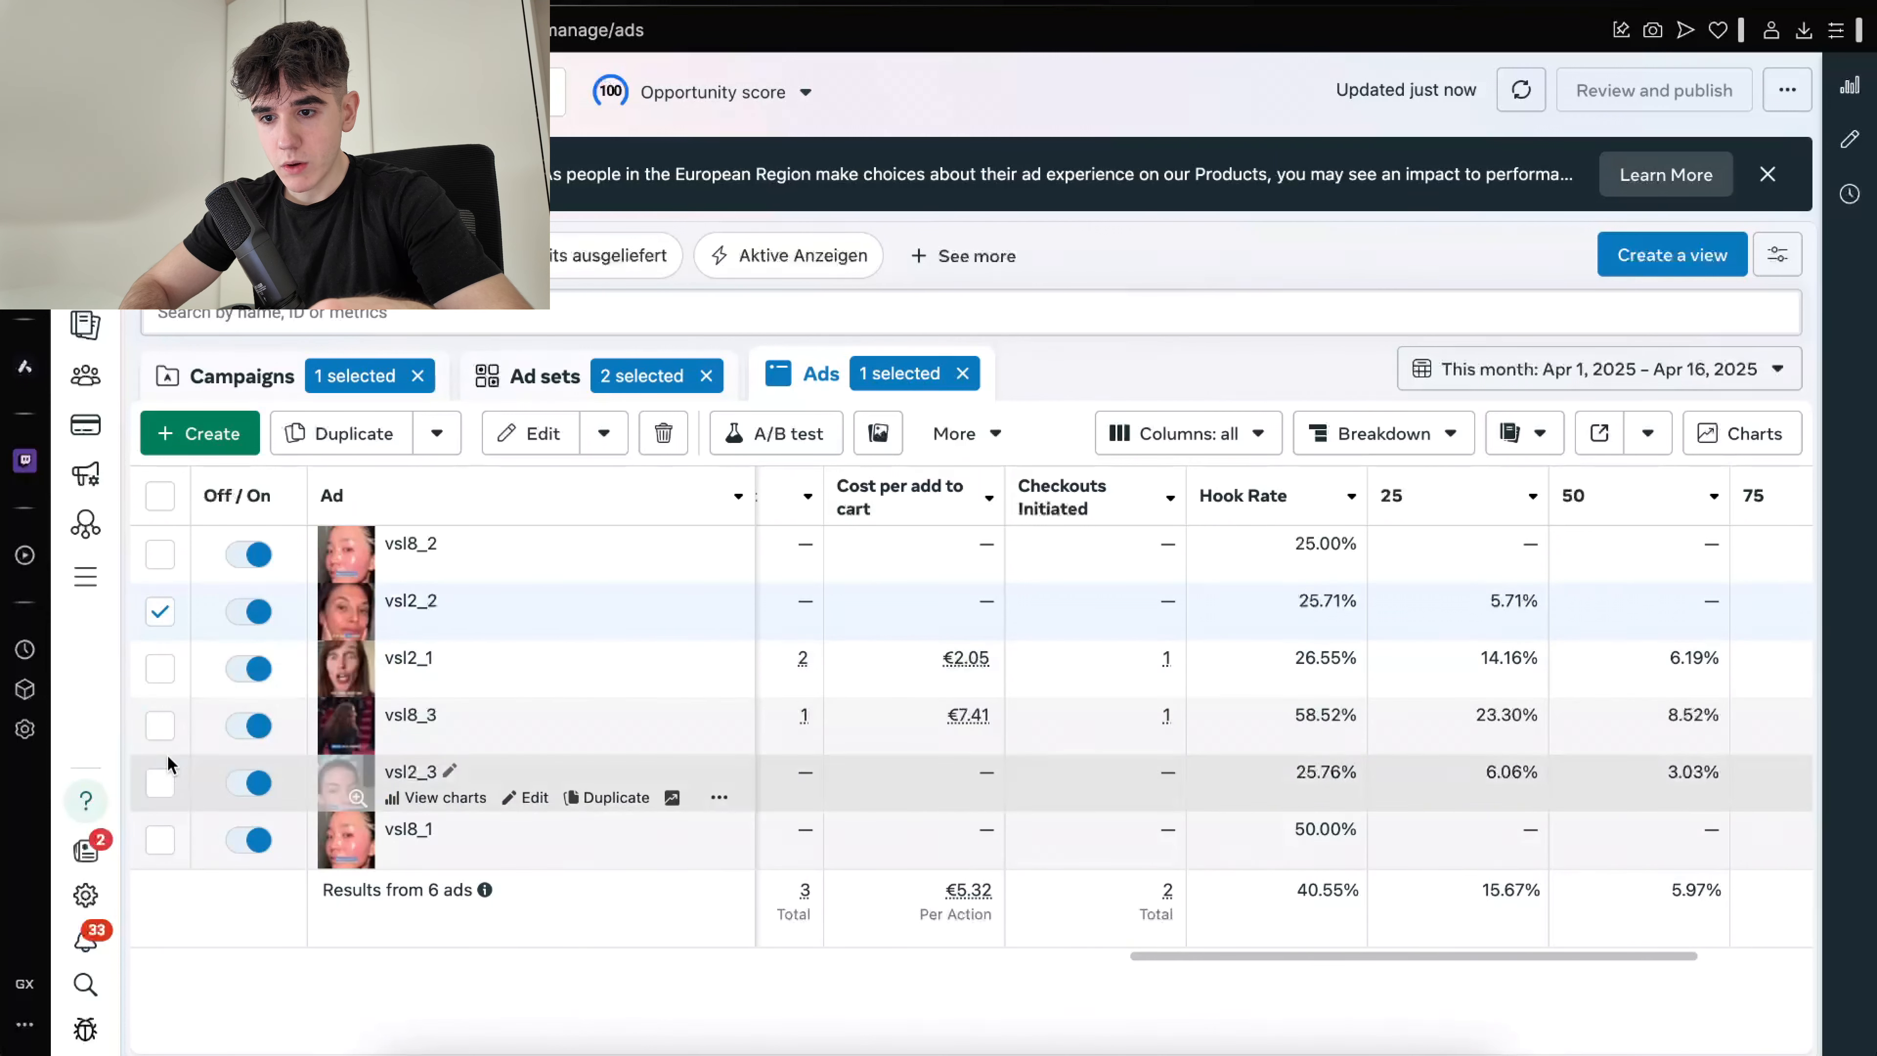
pyautogui.click(159, 782)
pyautogui.click(159, 676)
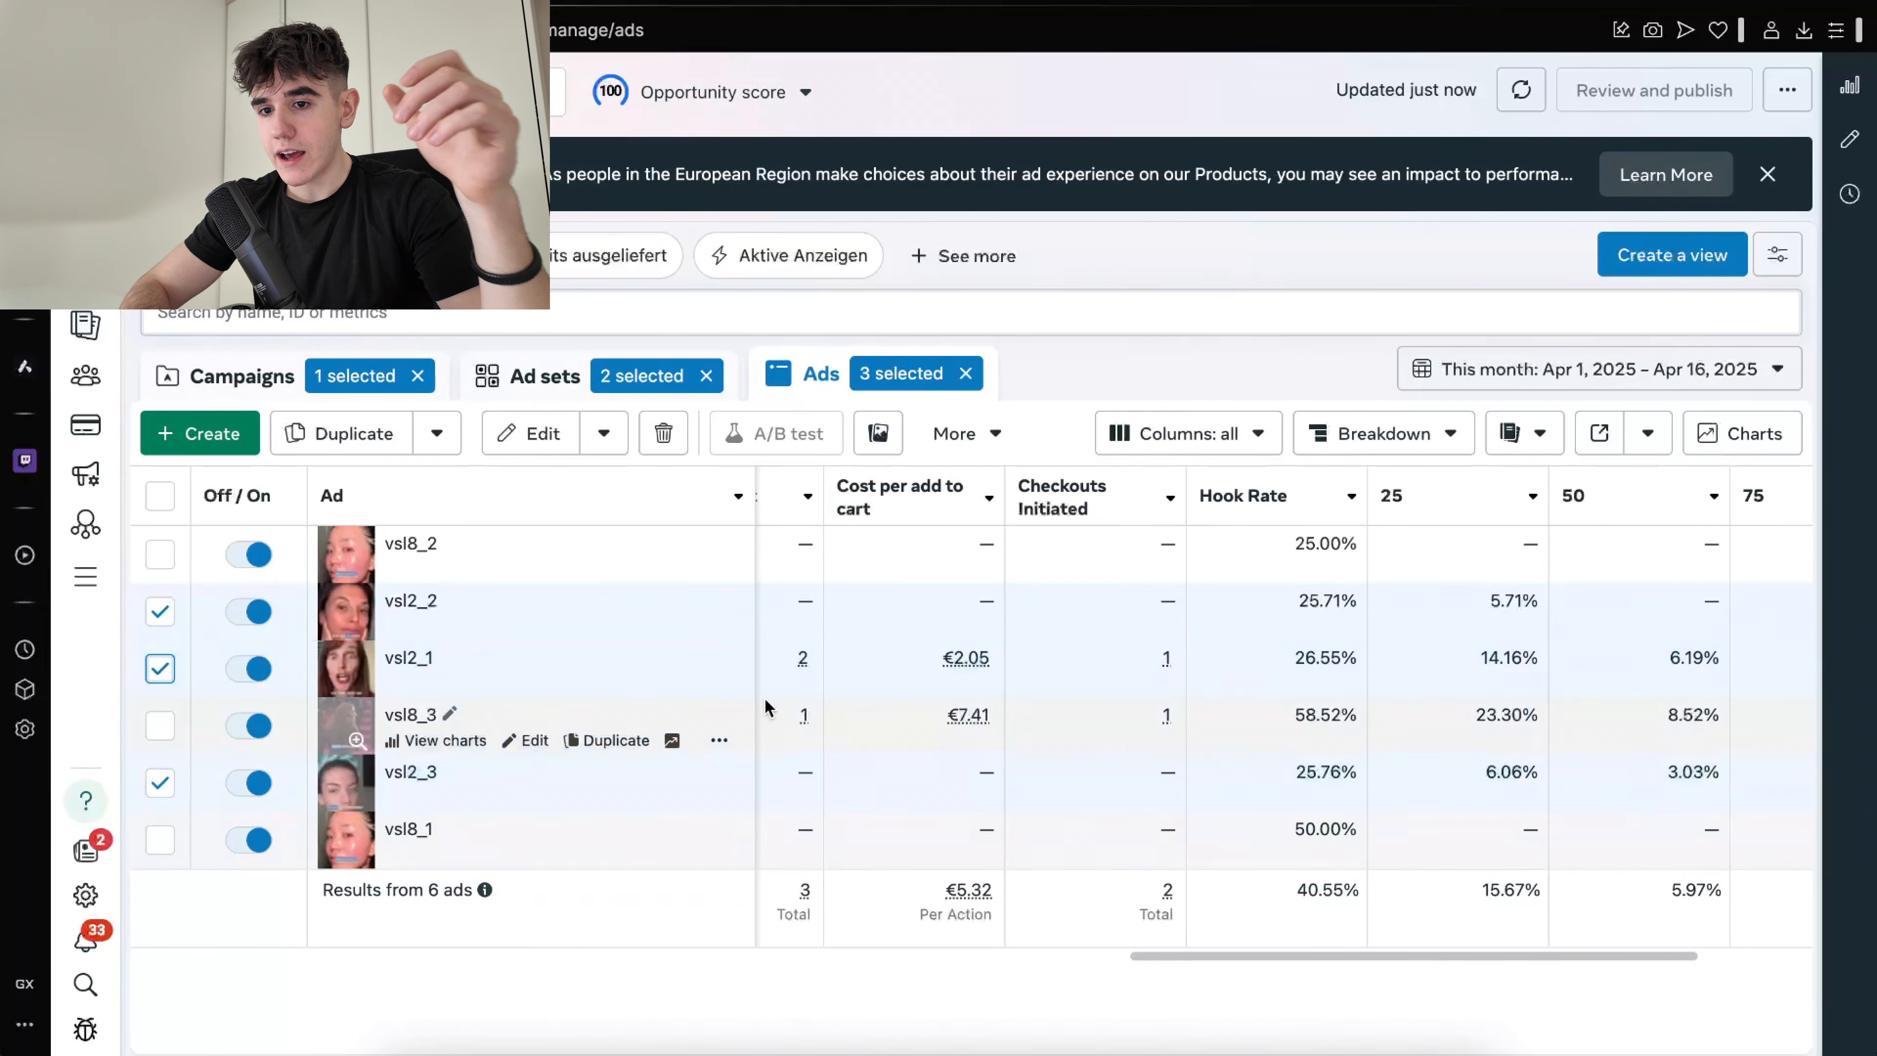
# Filter the ads list to a row selection of only vsl2_1 and vsl8_3, and preview the vsl2_1 creative
pyautogui.click(159, 612)
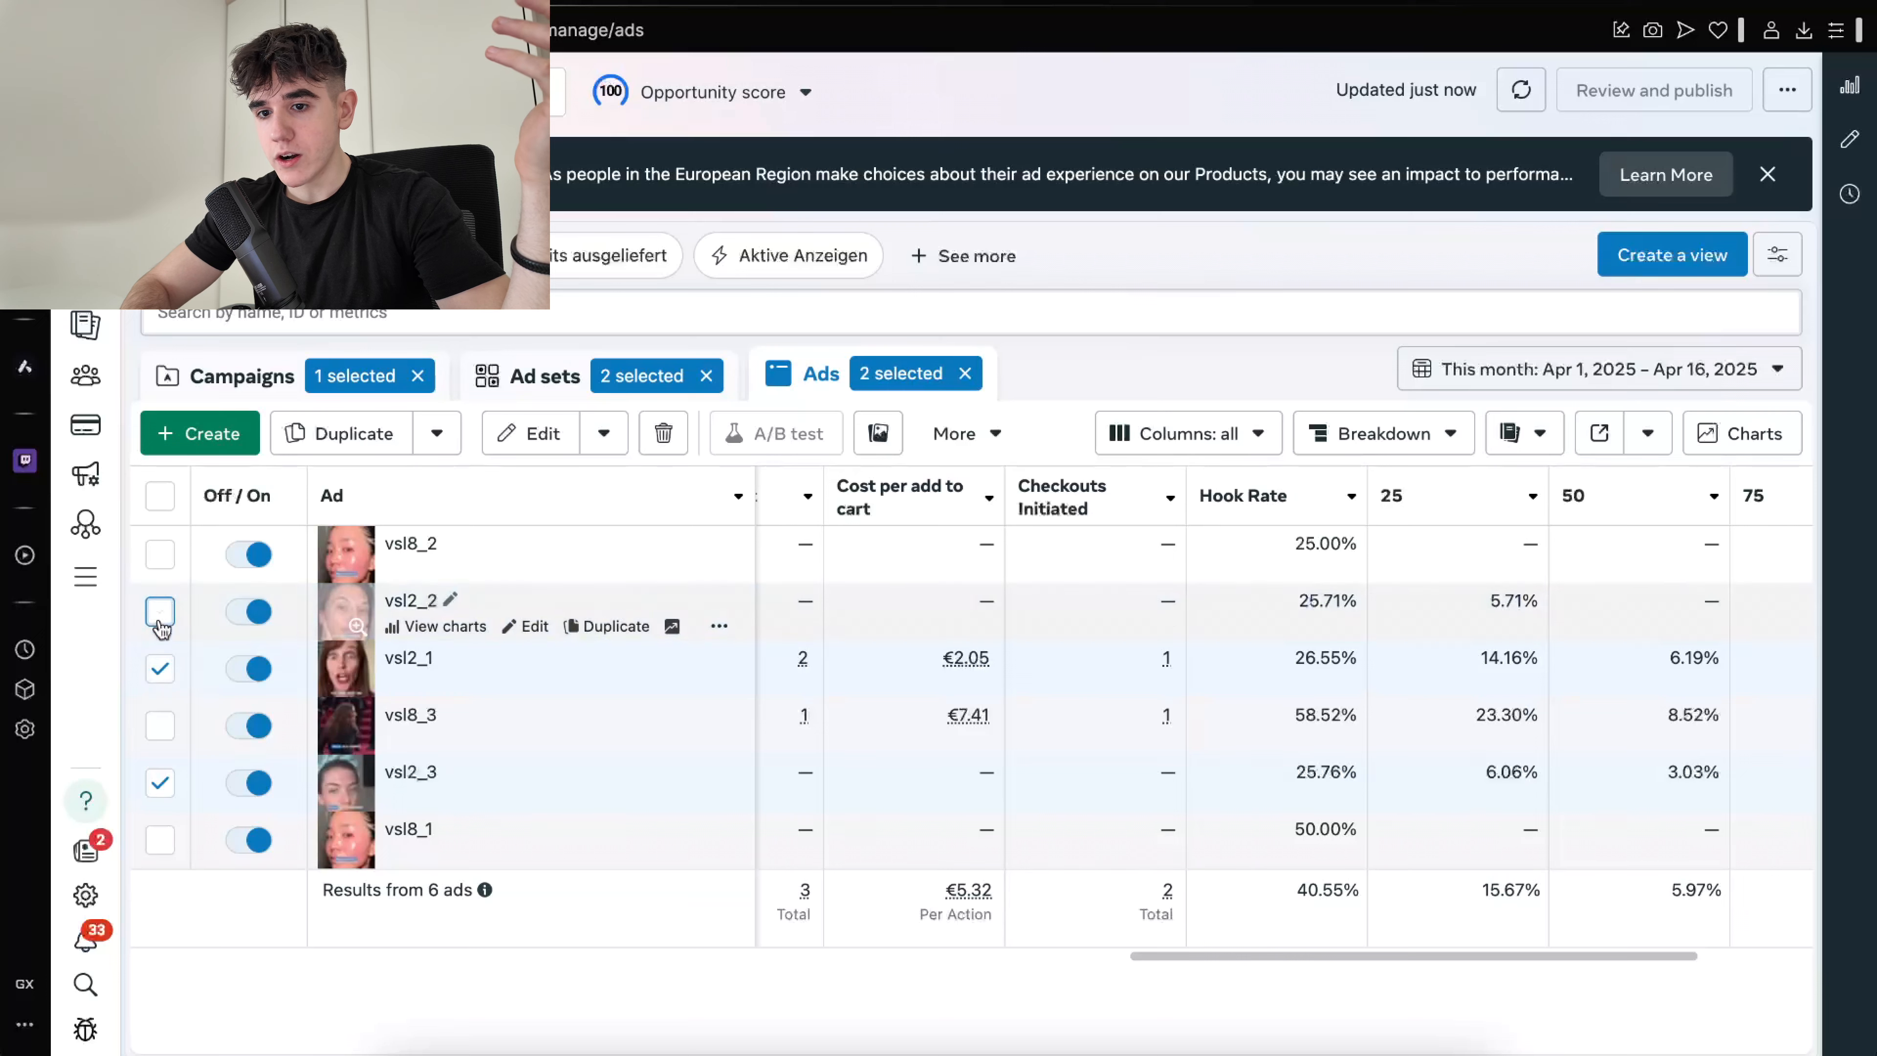
pyautogui.click(159, 784)
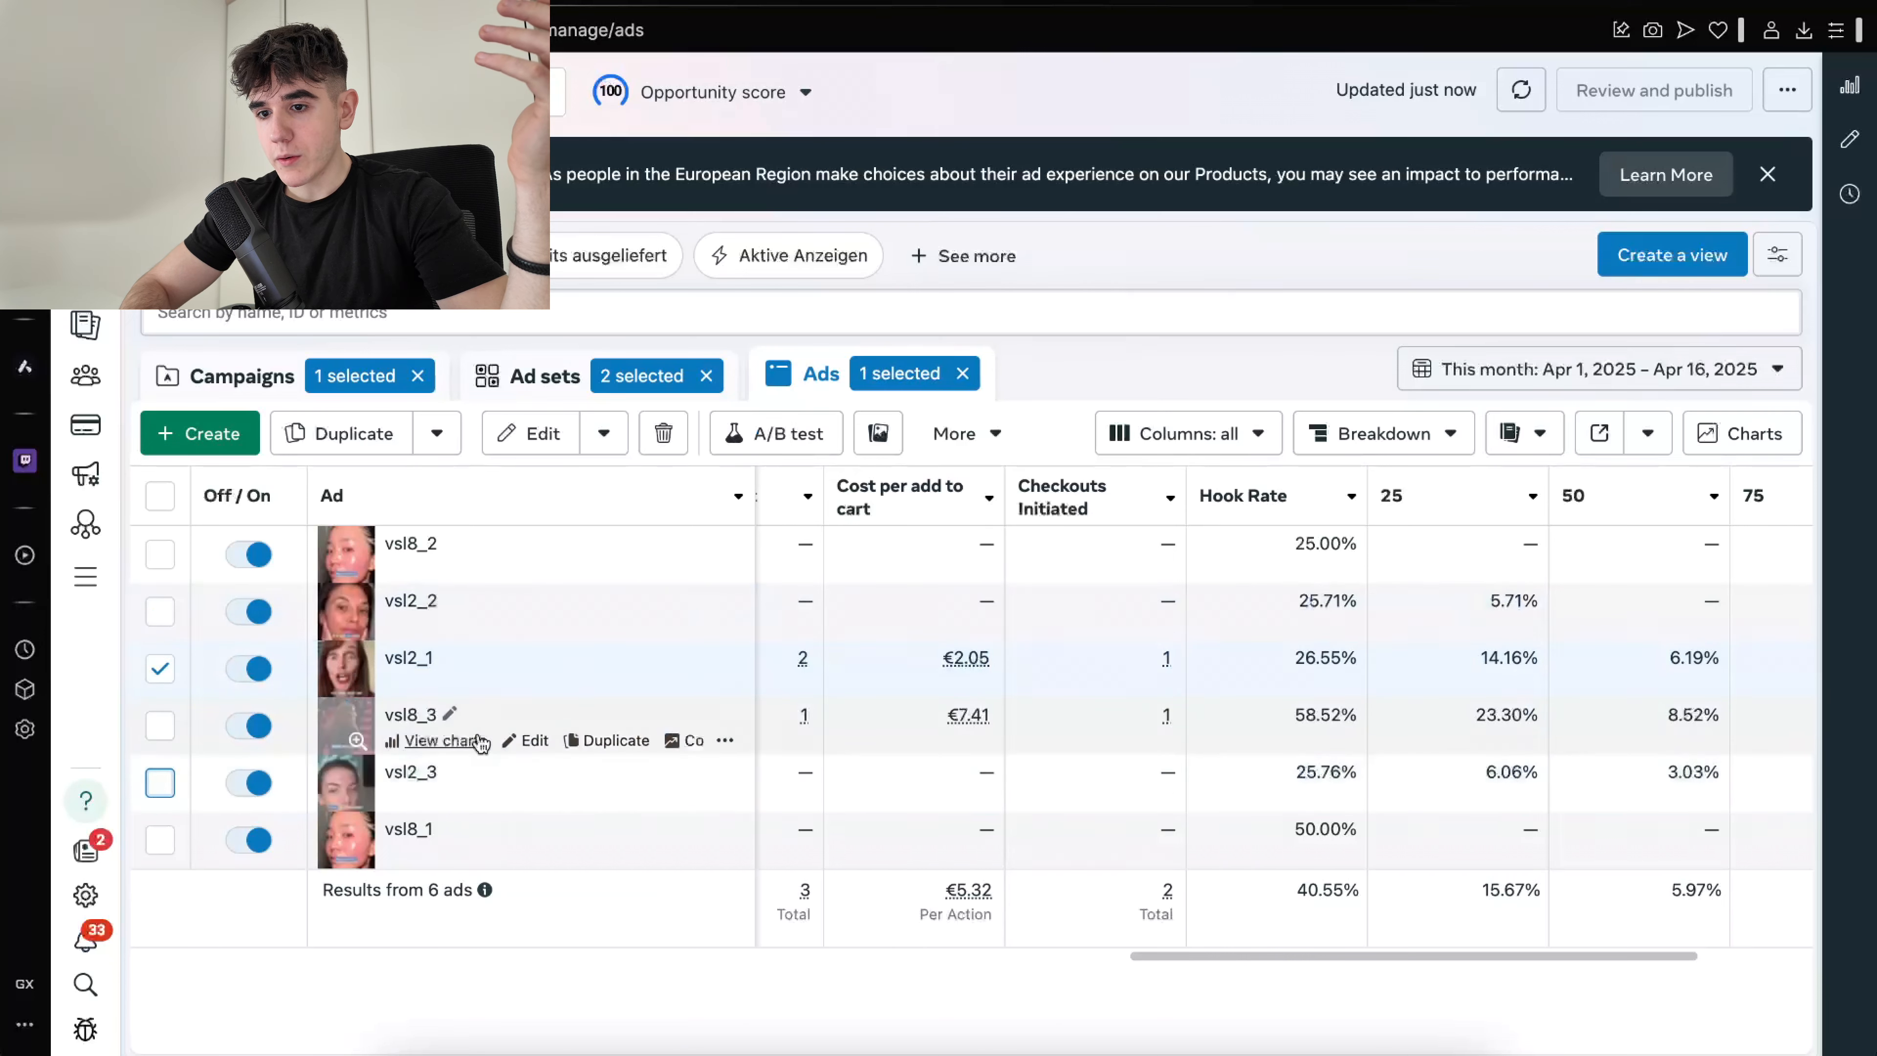
pyautogui.click(159, 726)
pyautogui.click(296, 319)
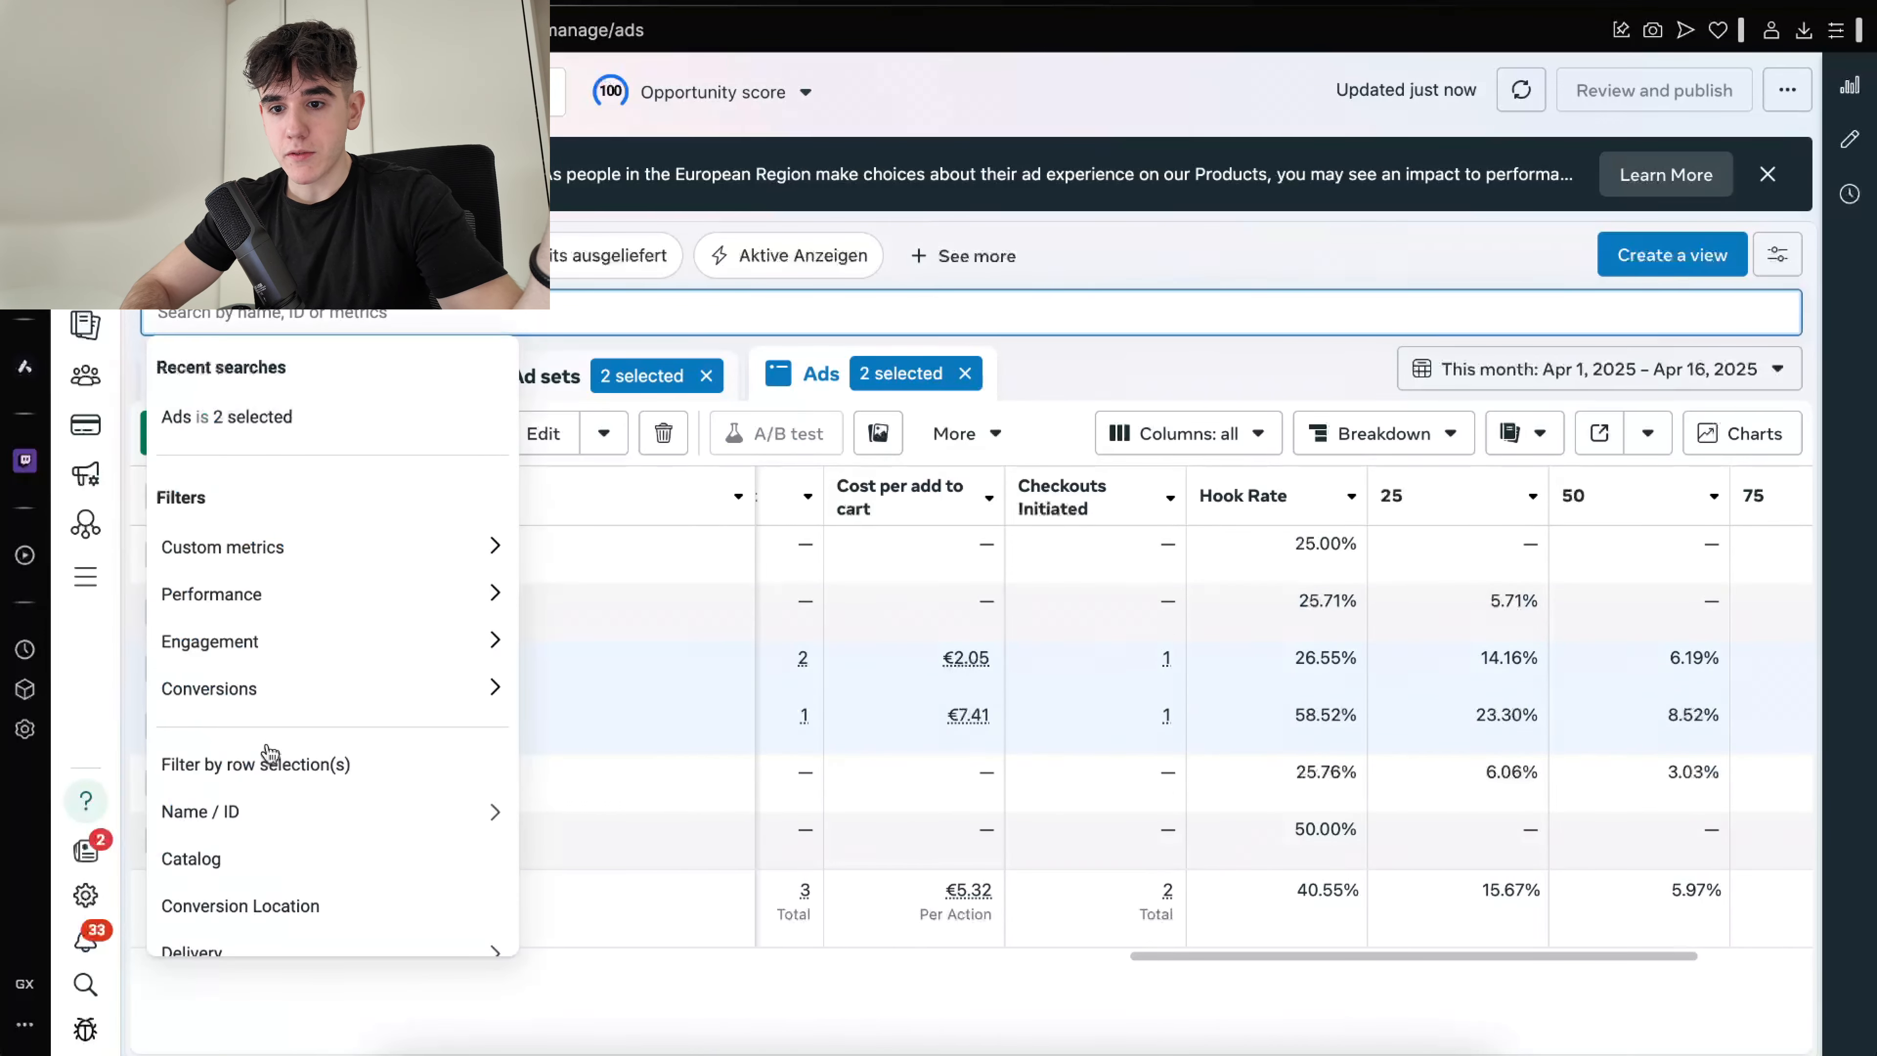
pyautogui.click(269, 762)
pyautogui.click(1285, 555)
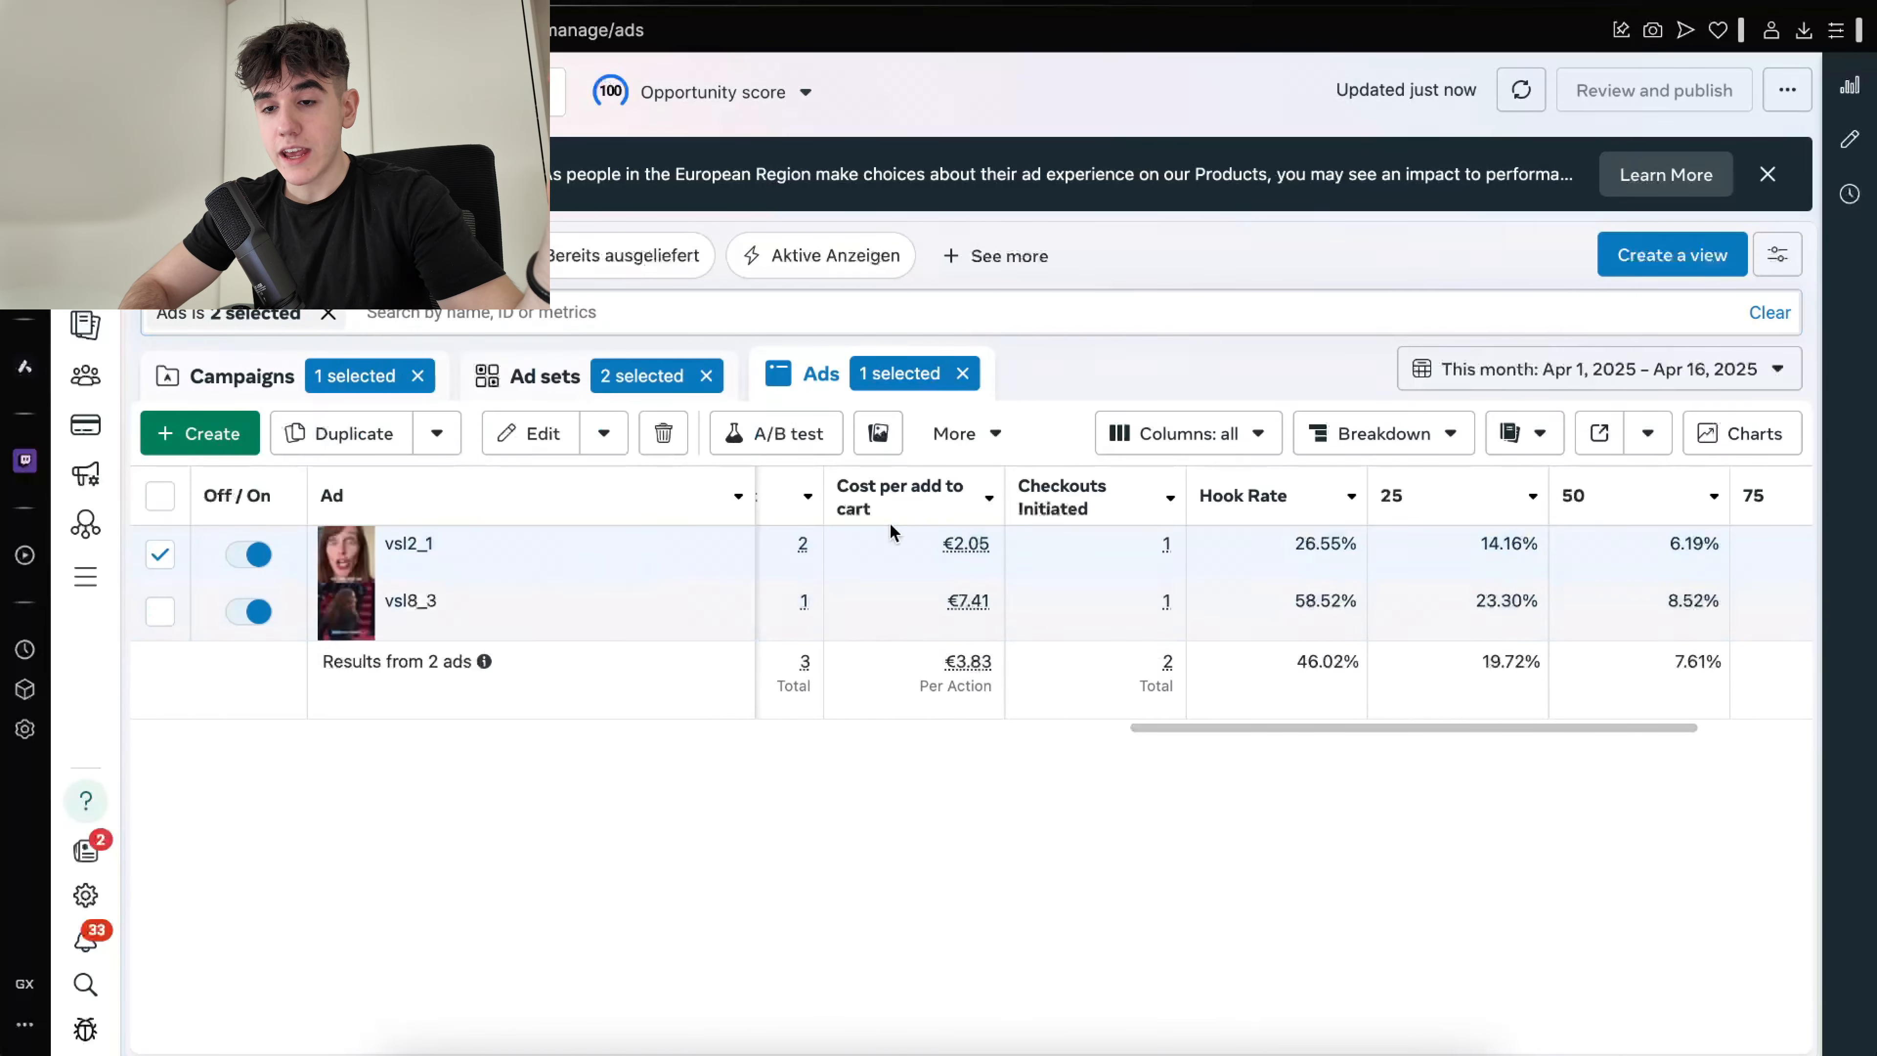
pyautogui.click(346, 553)
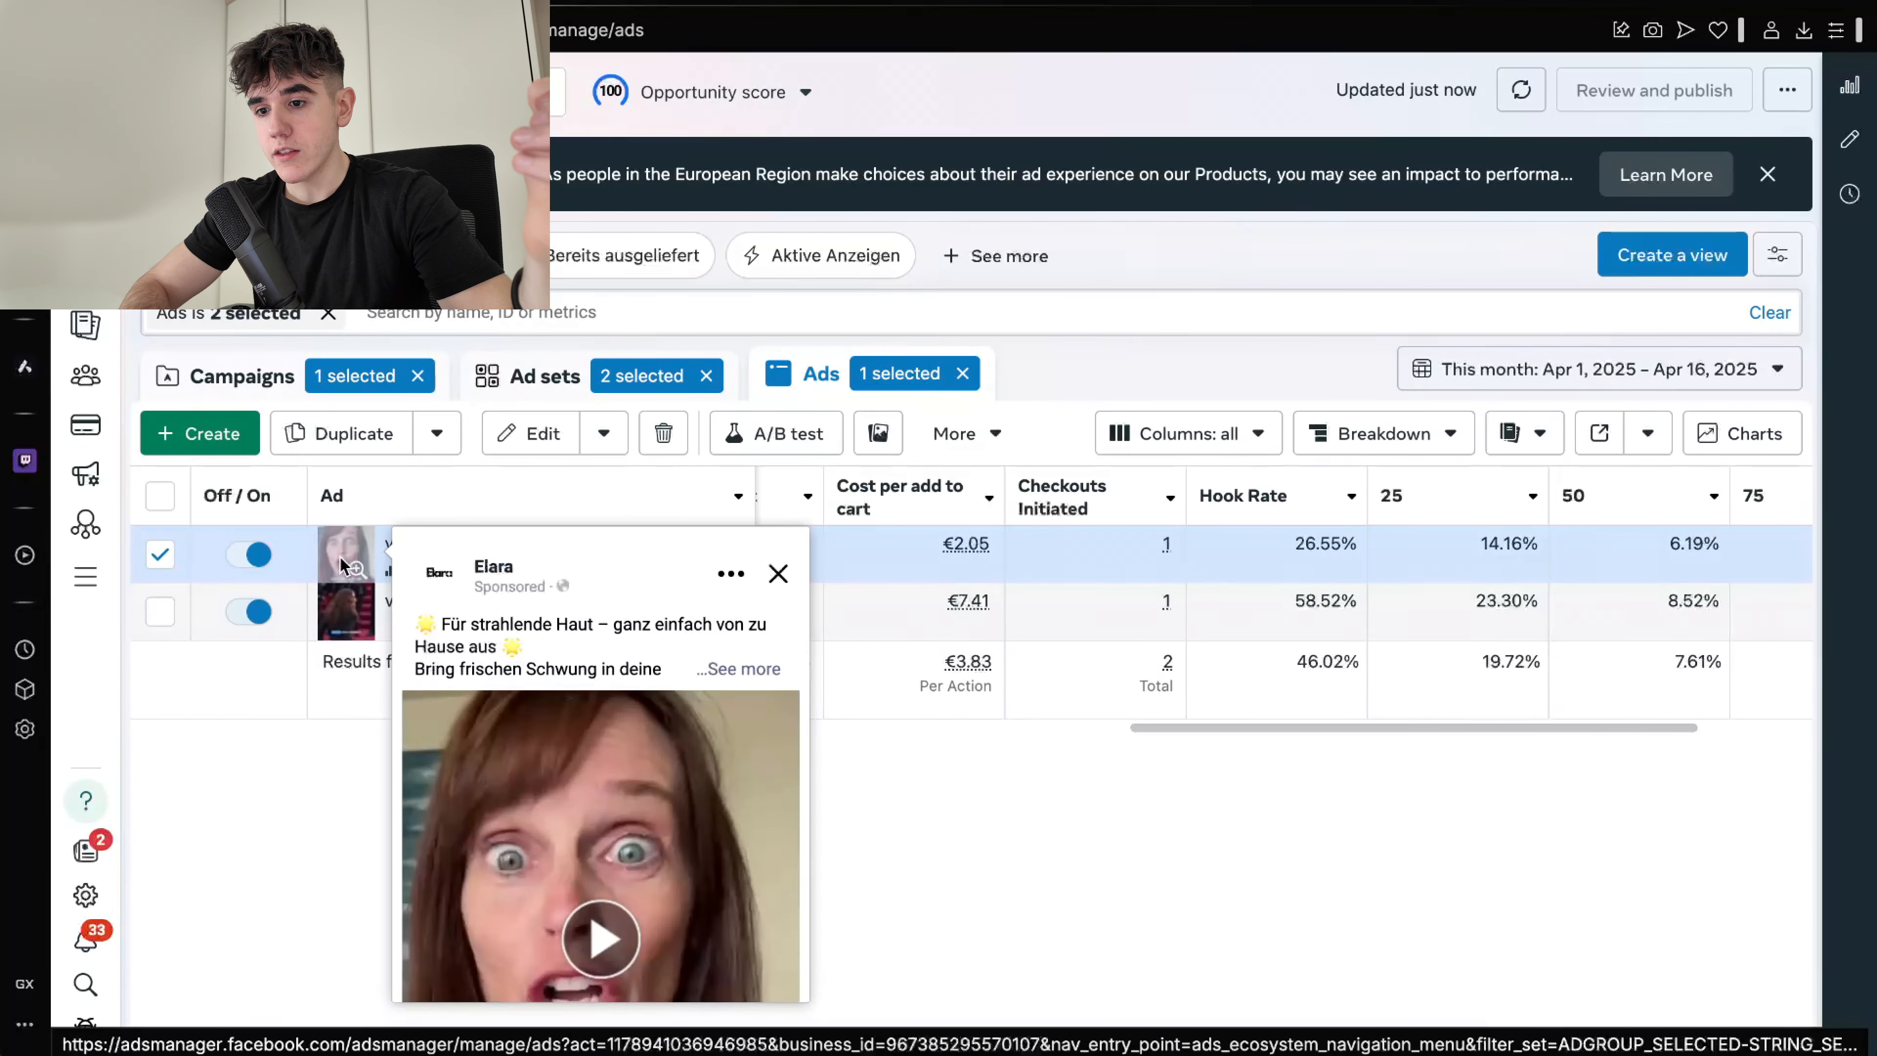
# Play the vsl2_1 preview video, and in Google Docs start a new bullet below the visual hook line
pyautogui.click(566, 802)
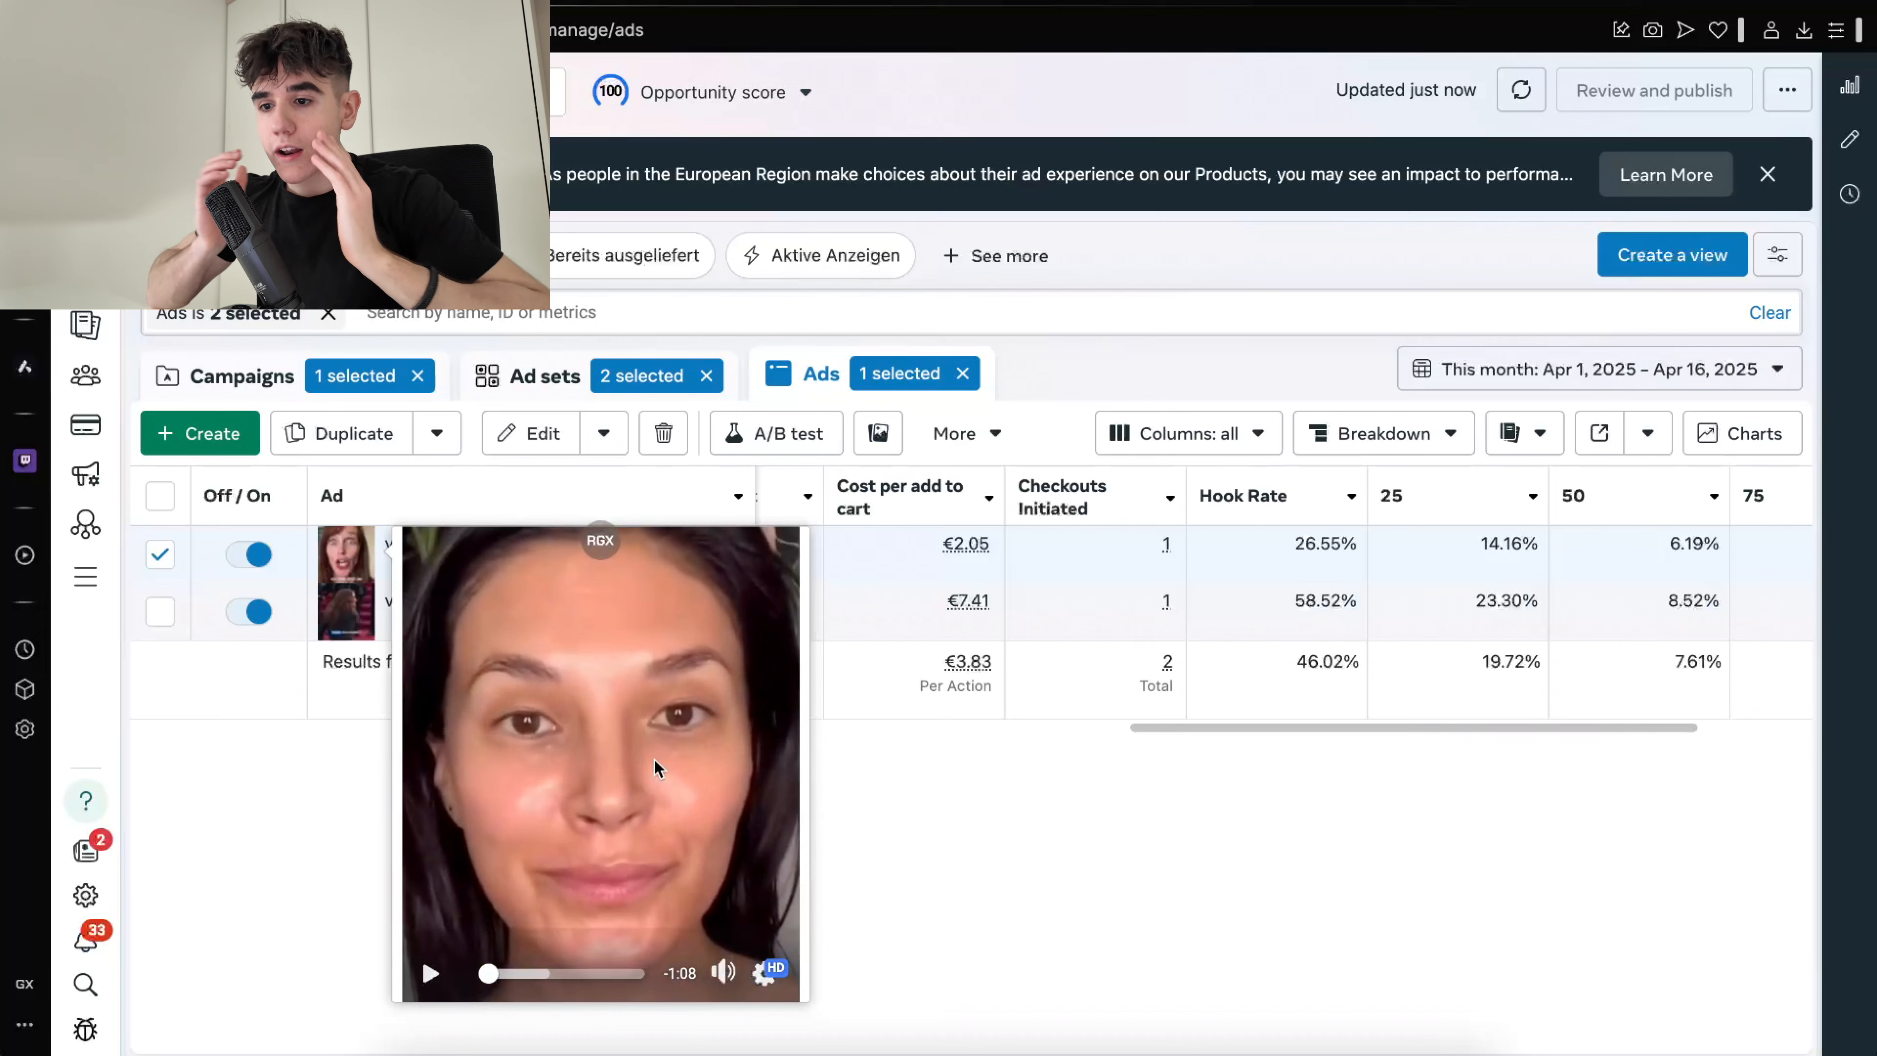
pyautogui.click(654, 4)
pyautogui.press('Return')
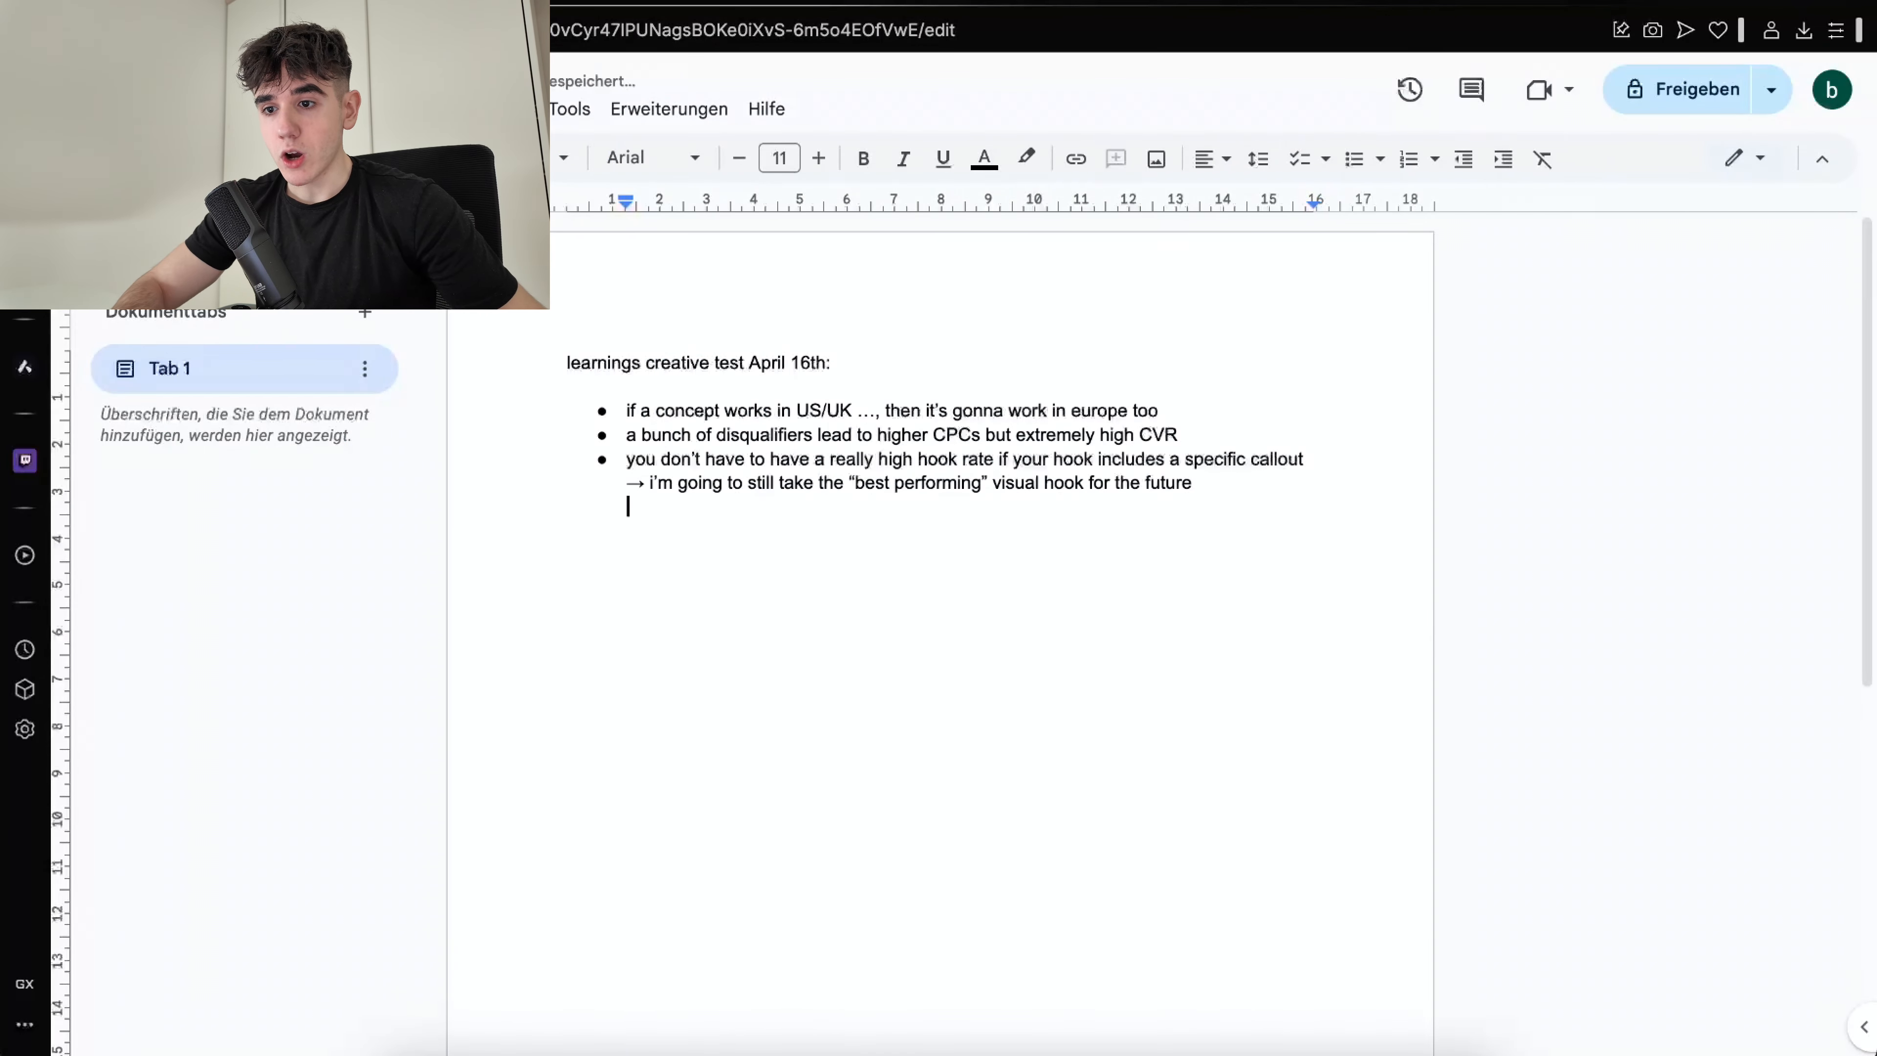
pyautogui.press('Return')
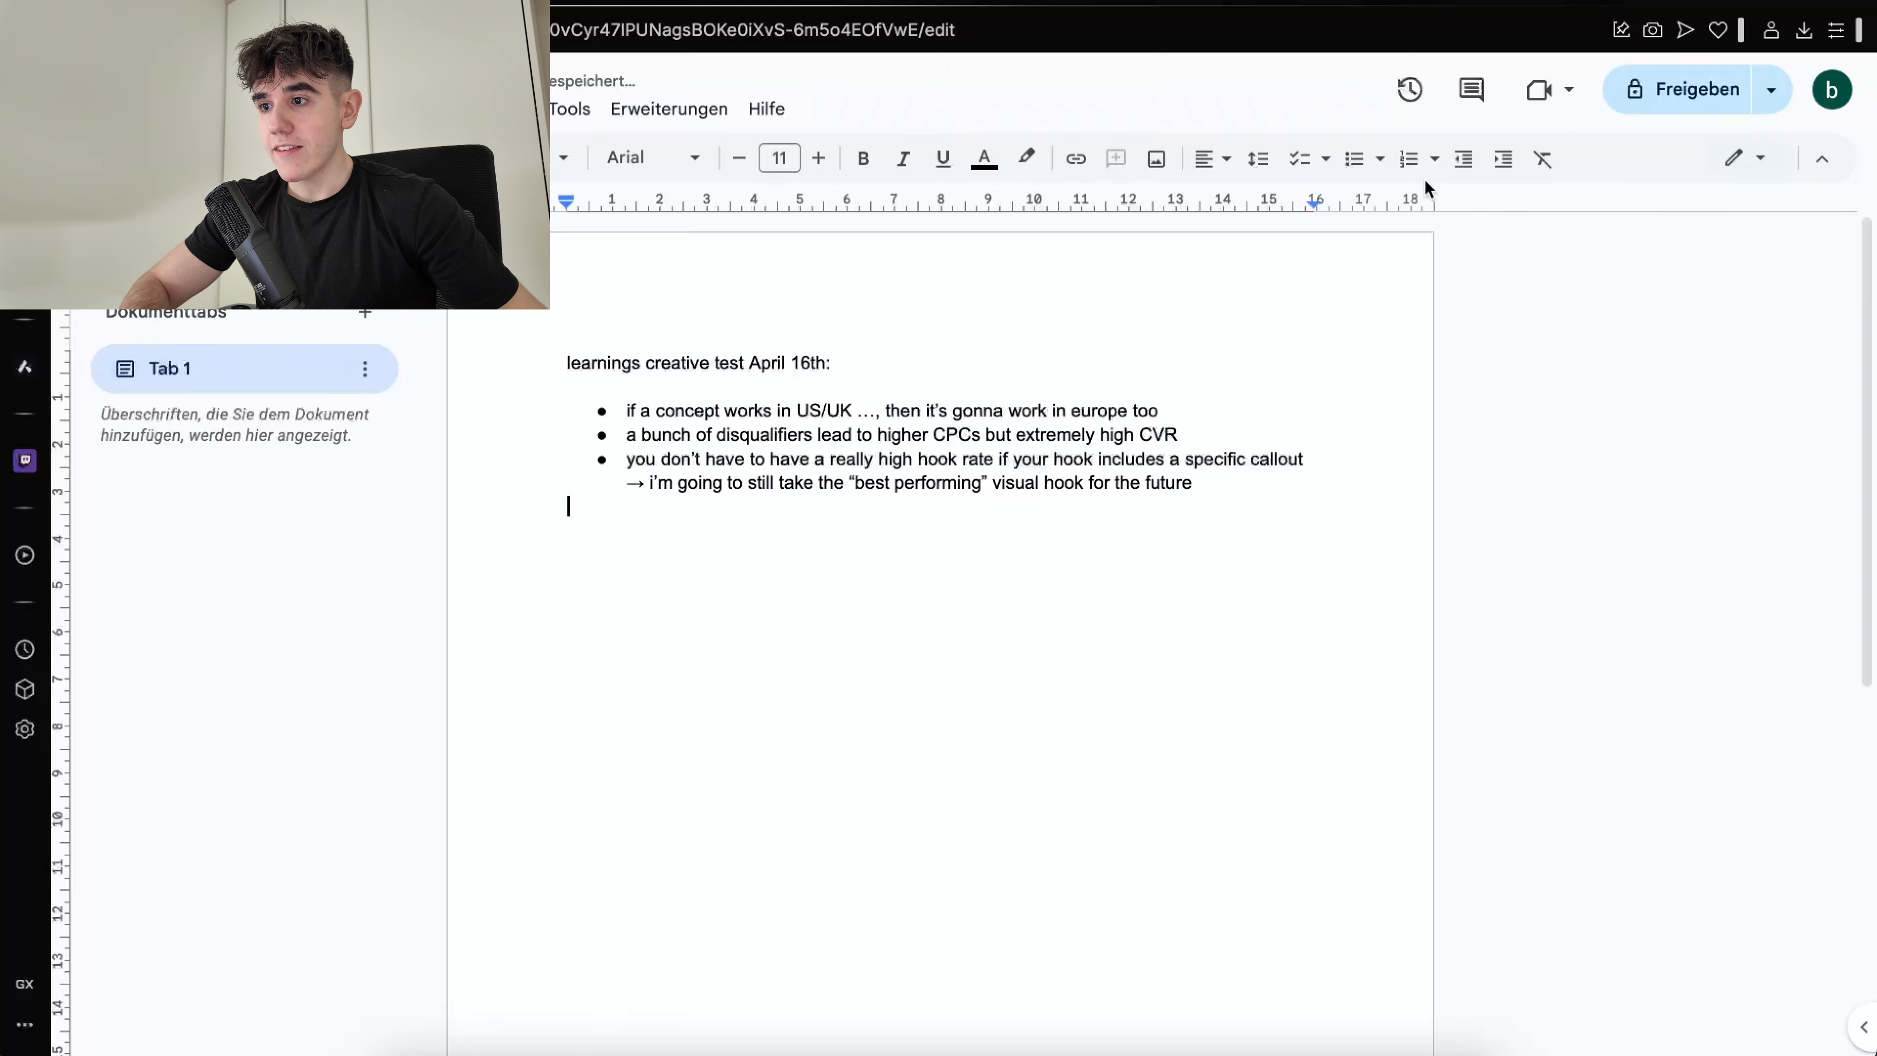
pyautogui.click(1354, 159)
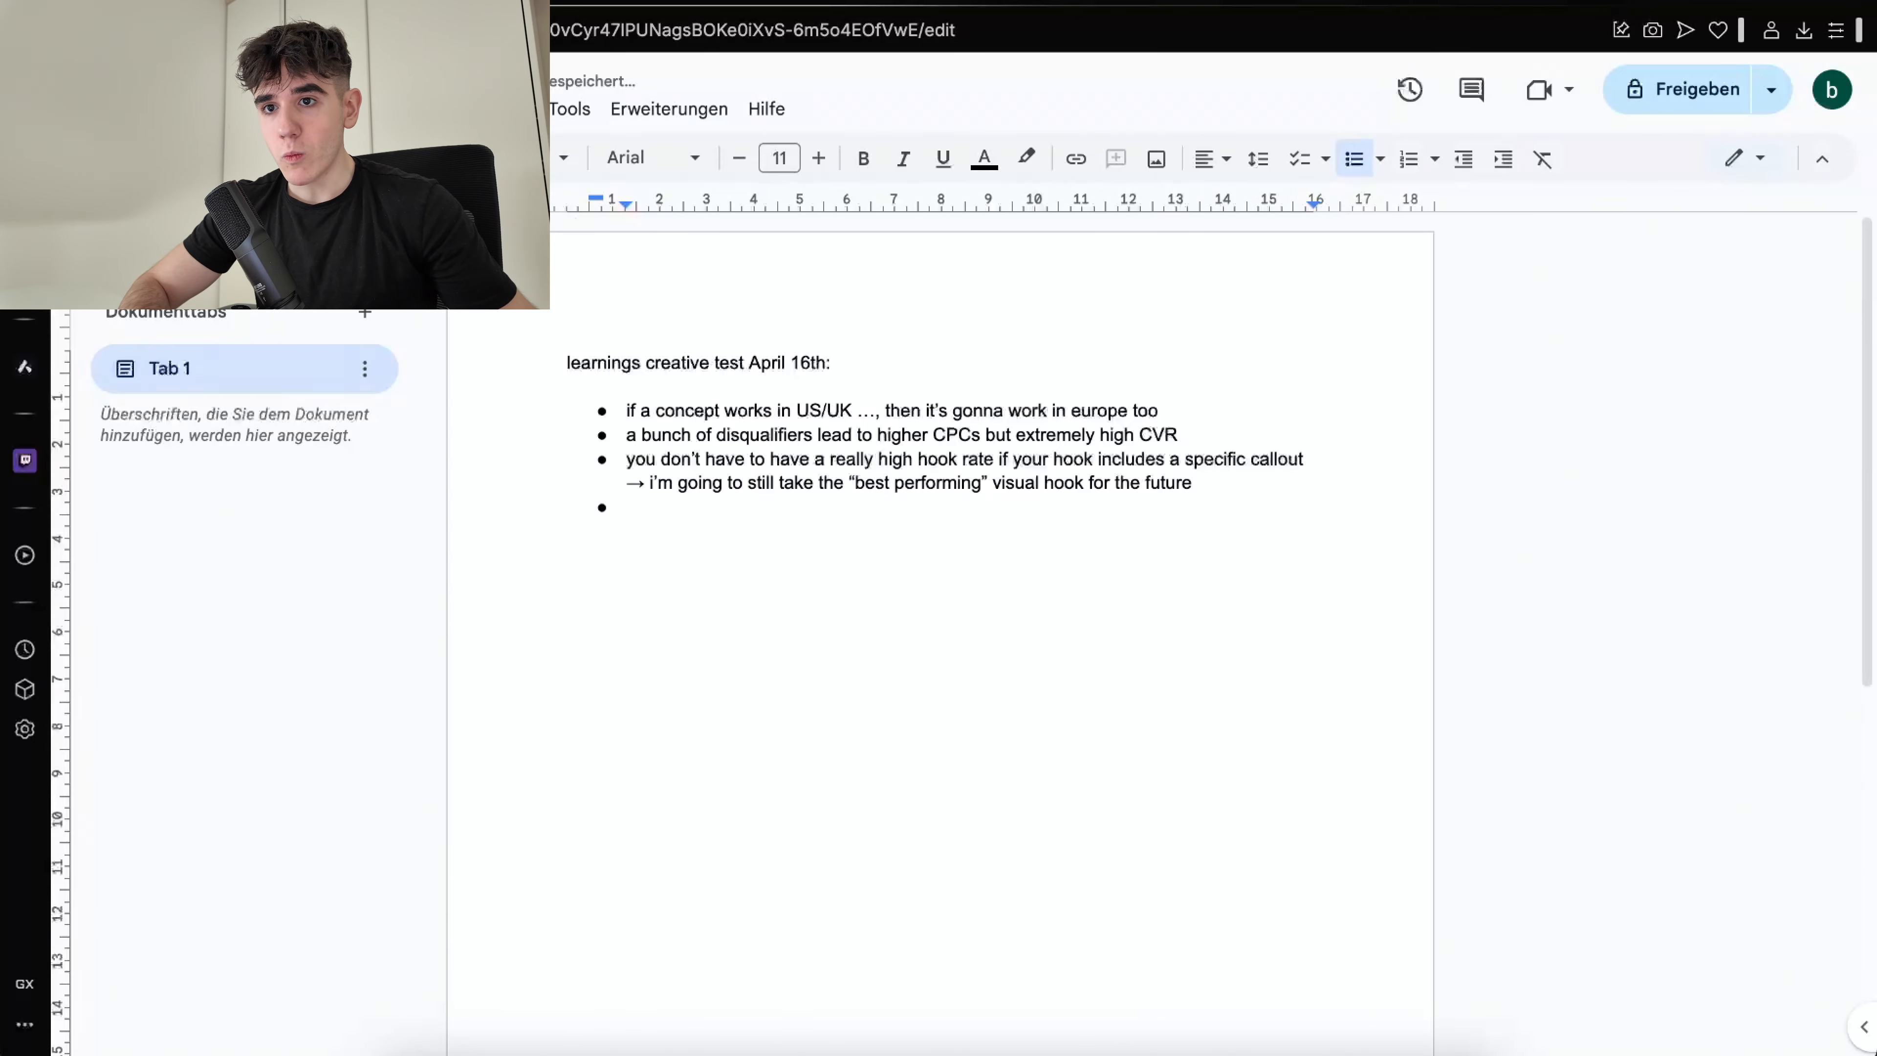
# In Meta Ads Manager, compare the hook rate, 25, 50, 75 and hold metrics of vsl2_1 and vsl8_3
pyautogui.click(517, 4)
pyautogui.click(1108, 818)
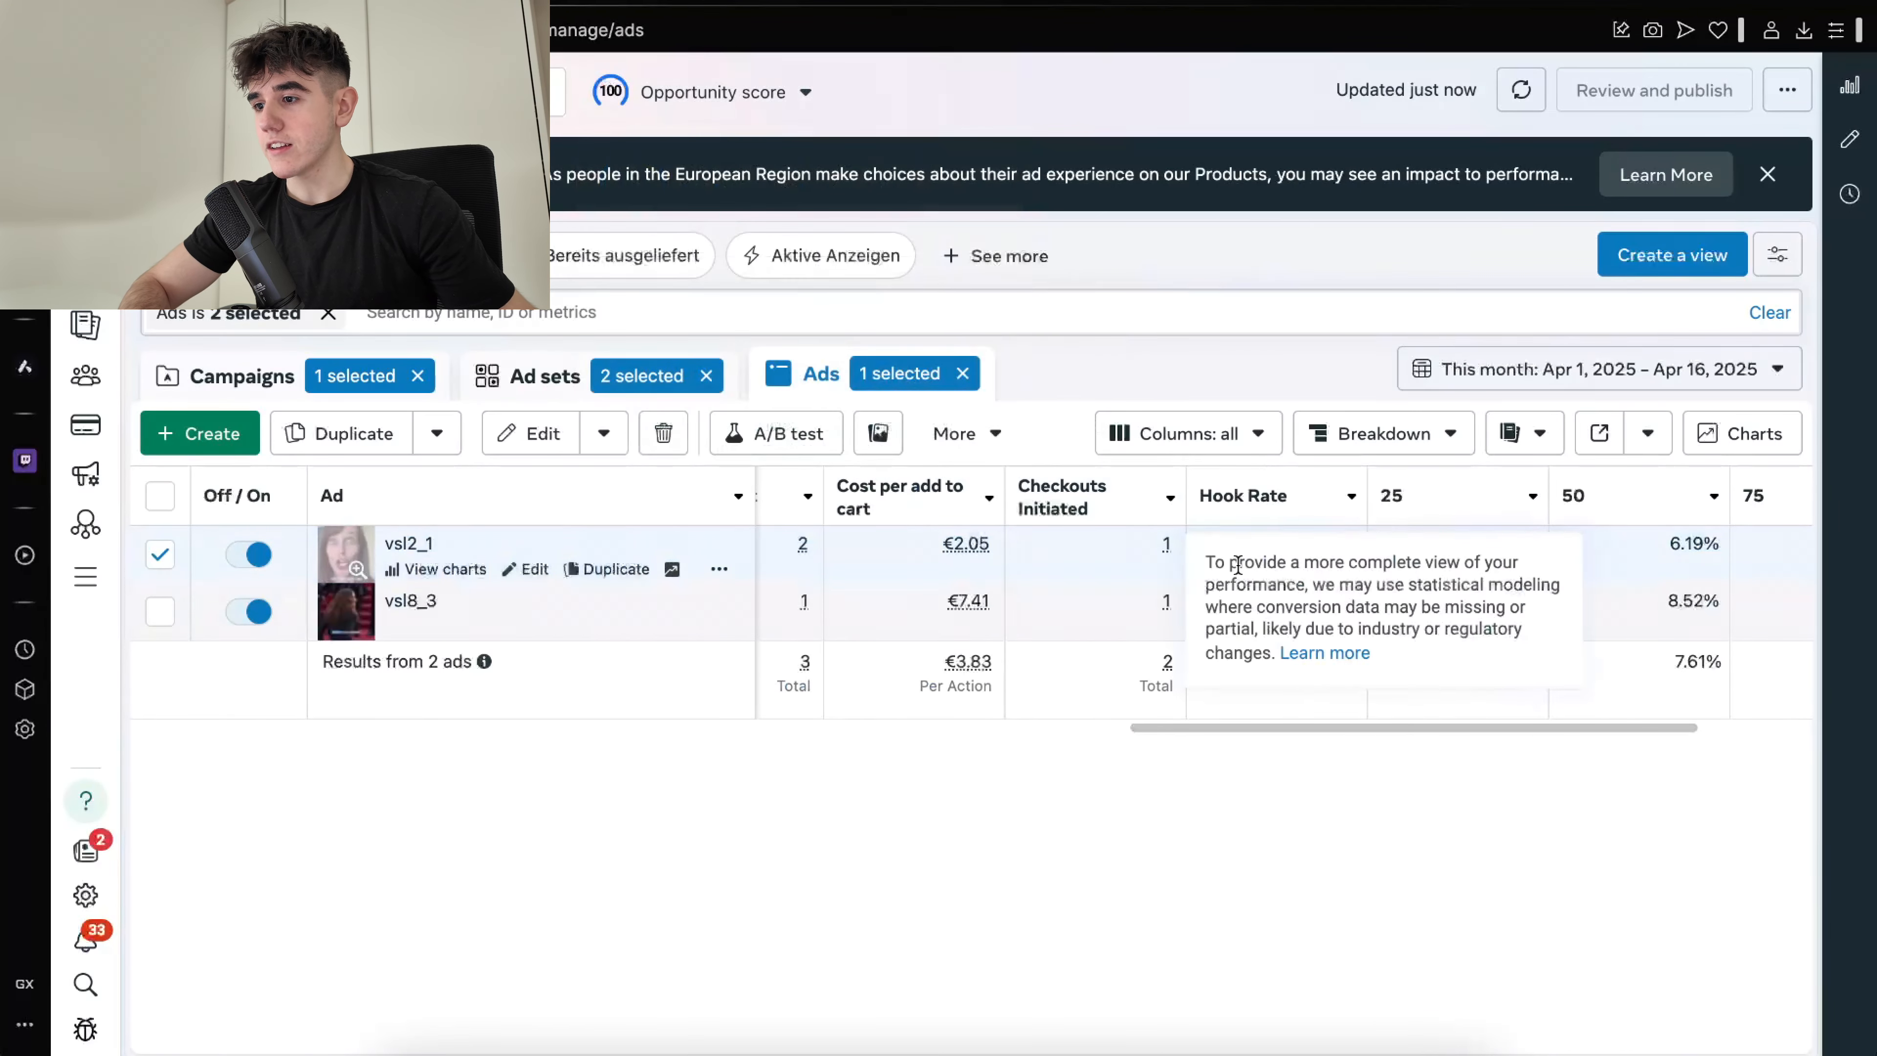
pyautogui.hscroll(5, 1149, 607)
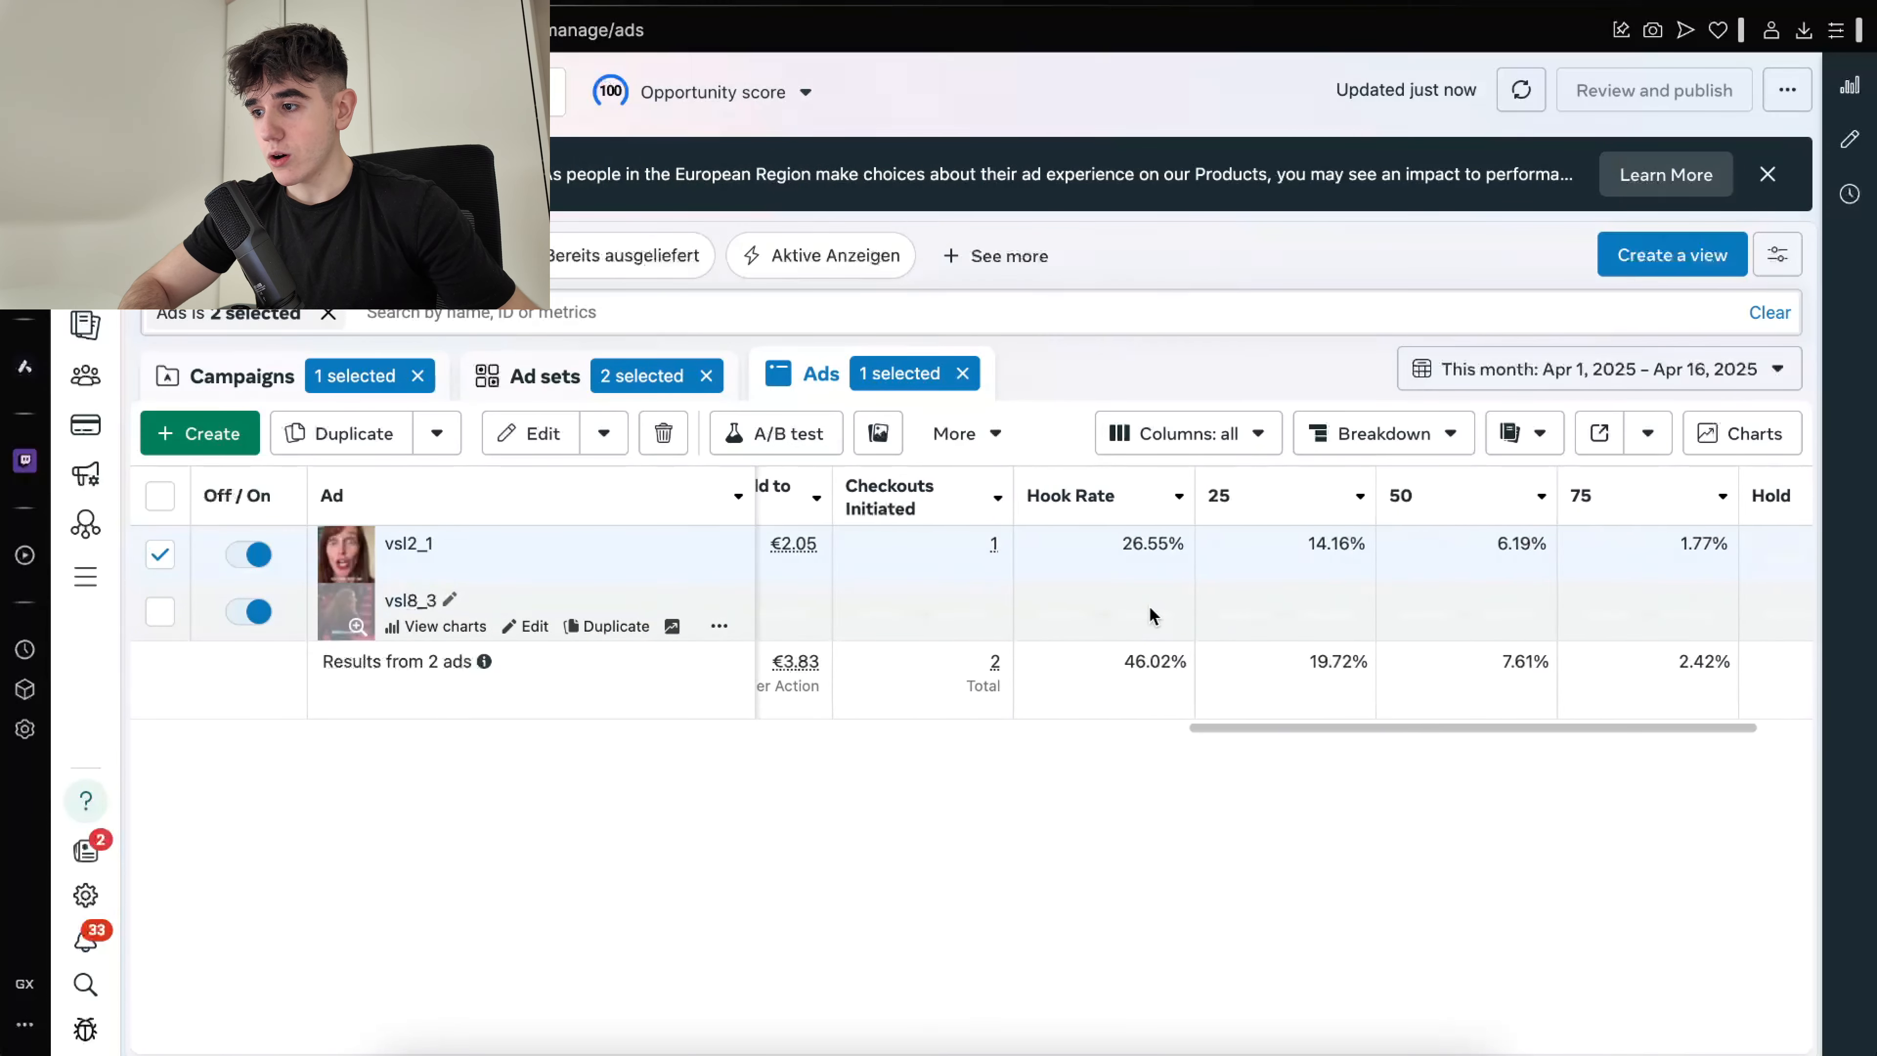
pyautogui.hscroll(2, 1290, 555)
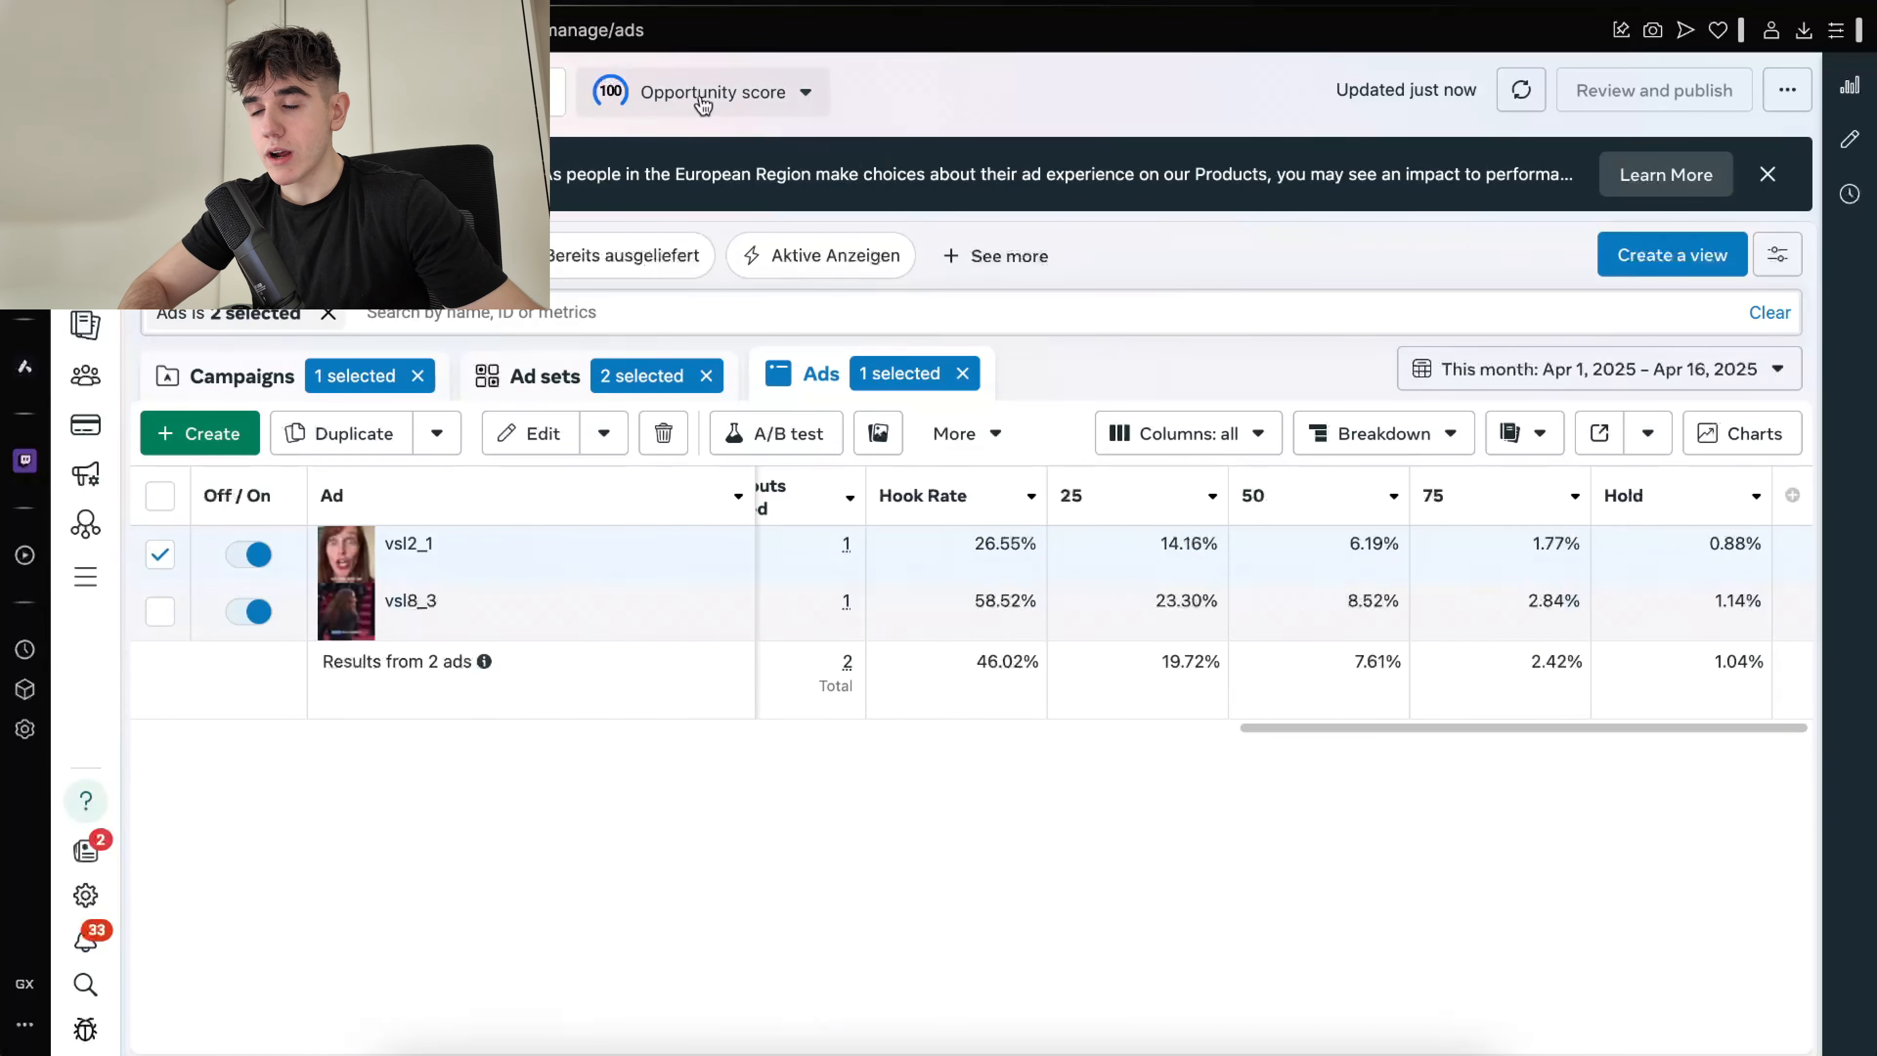
pyautogui.click(806, 92)
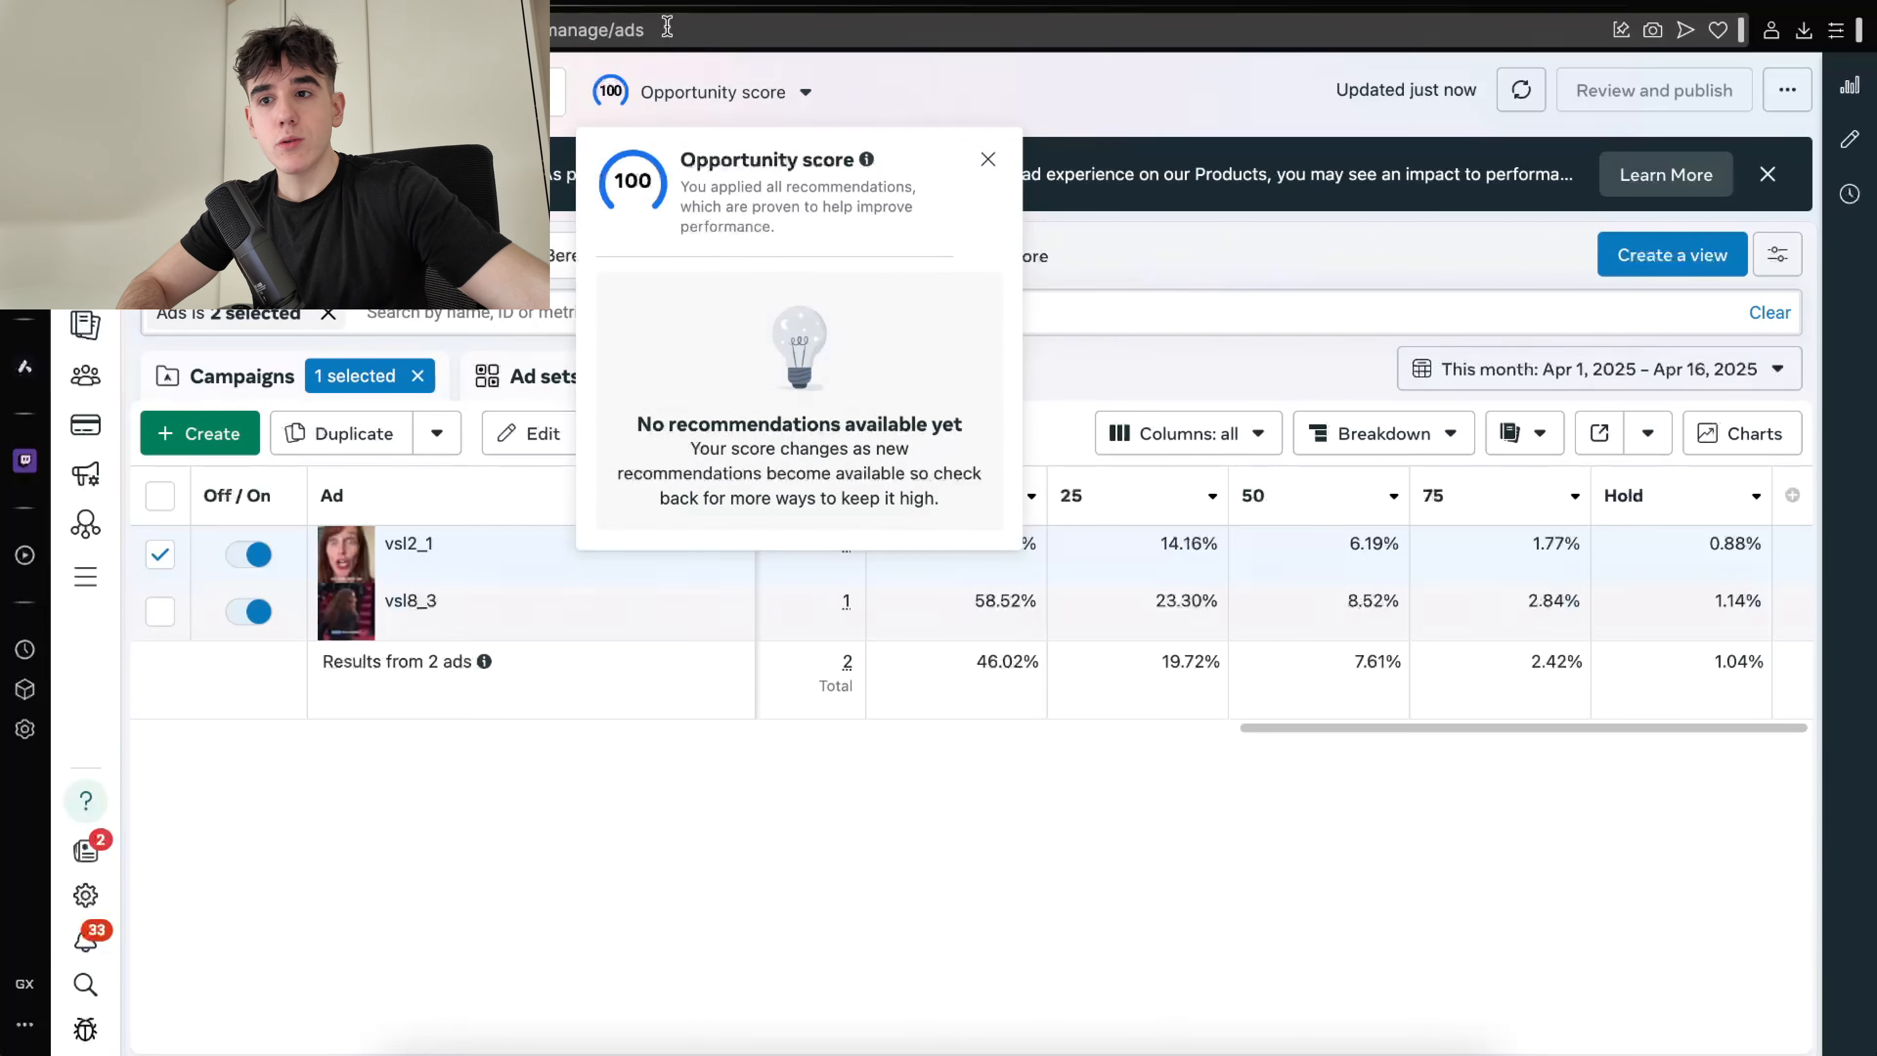
# In Google Docs, fill the empty bullet with "you need a very strong CTA for ads that are longer than 1min+"
pyautogui.click(680, 2)
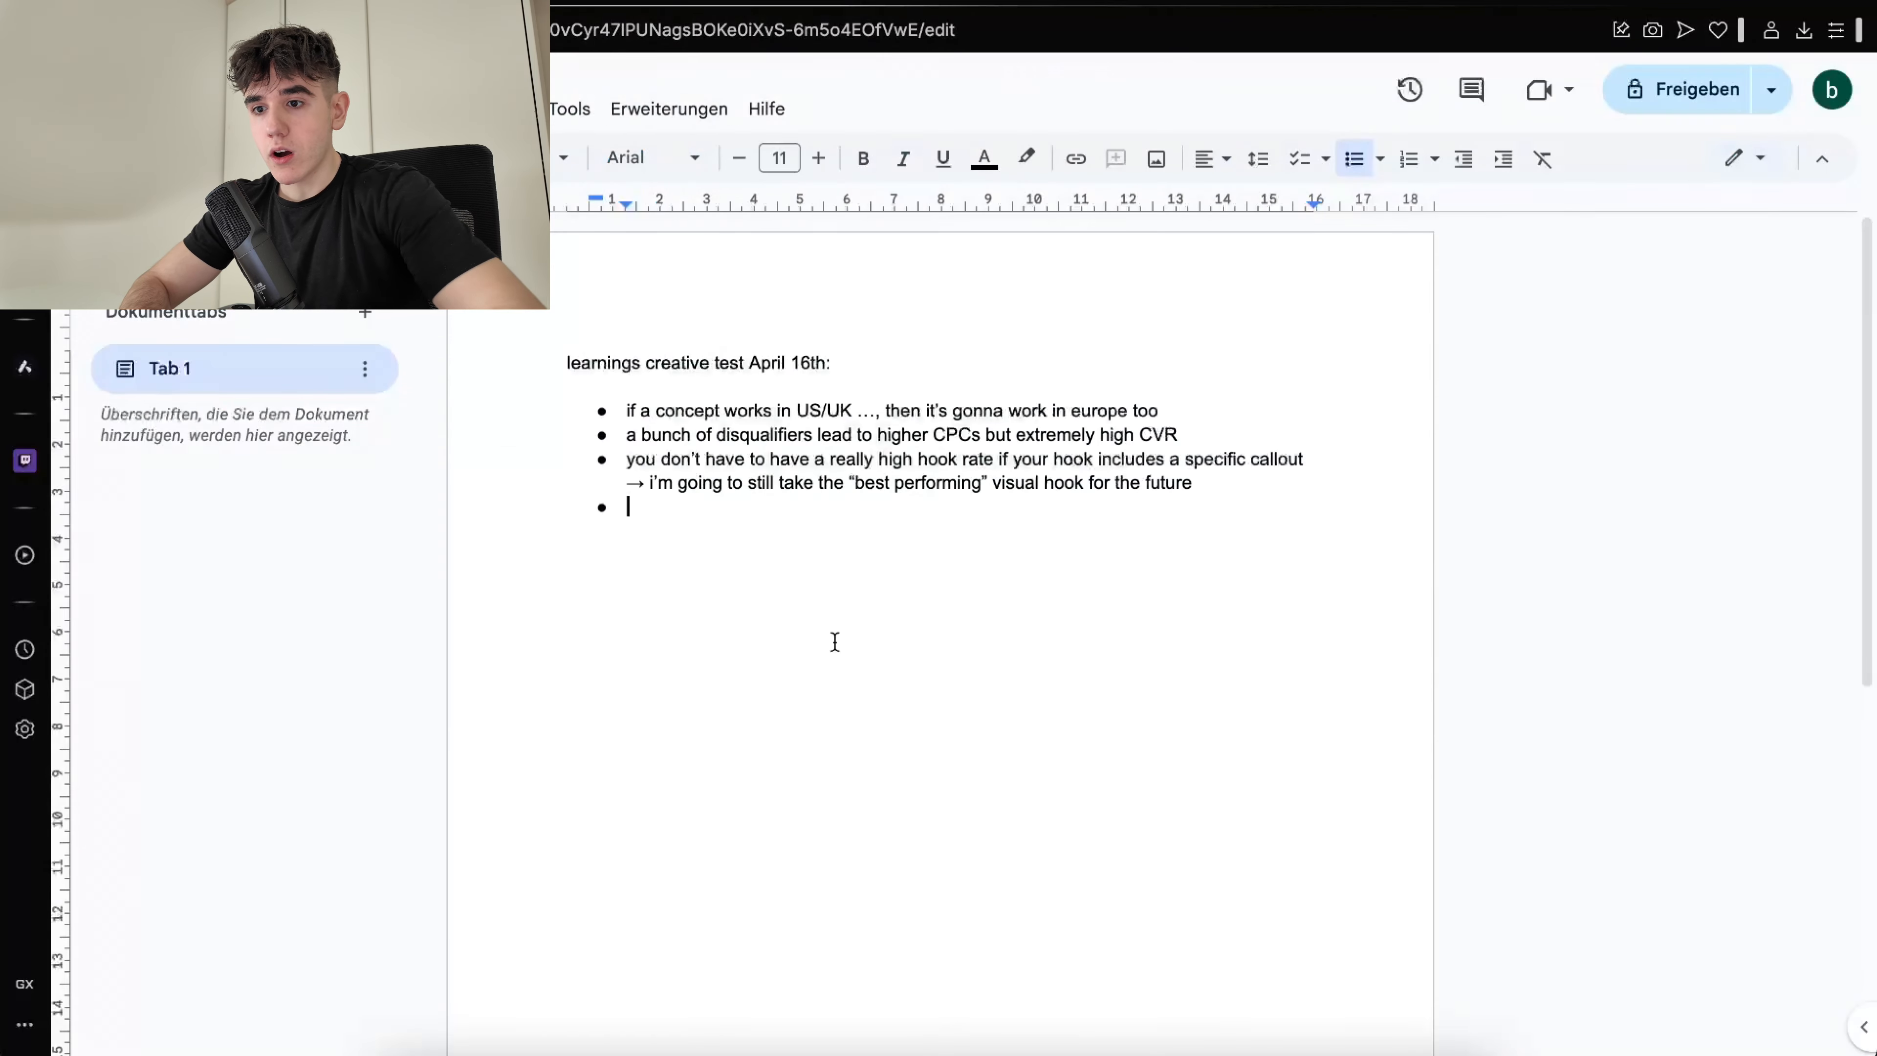
pyautogui.write('you nee')
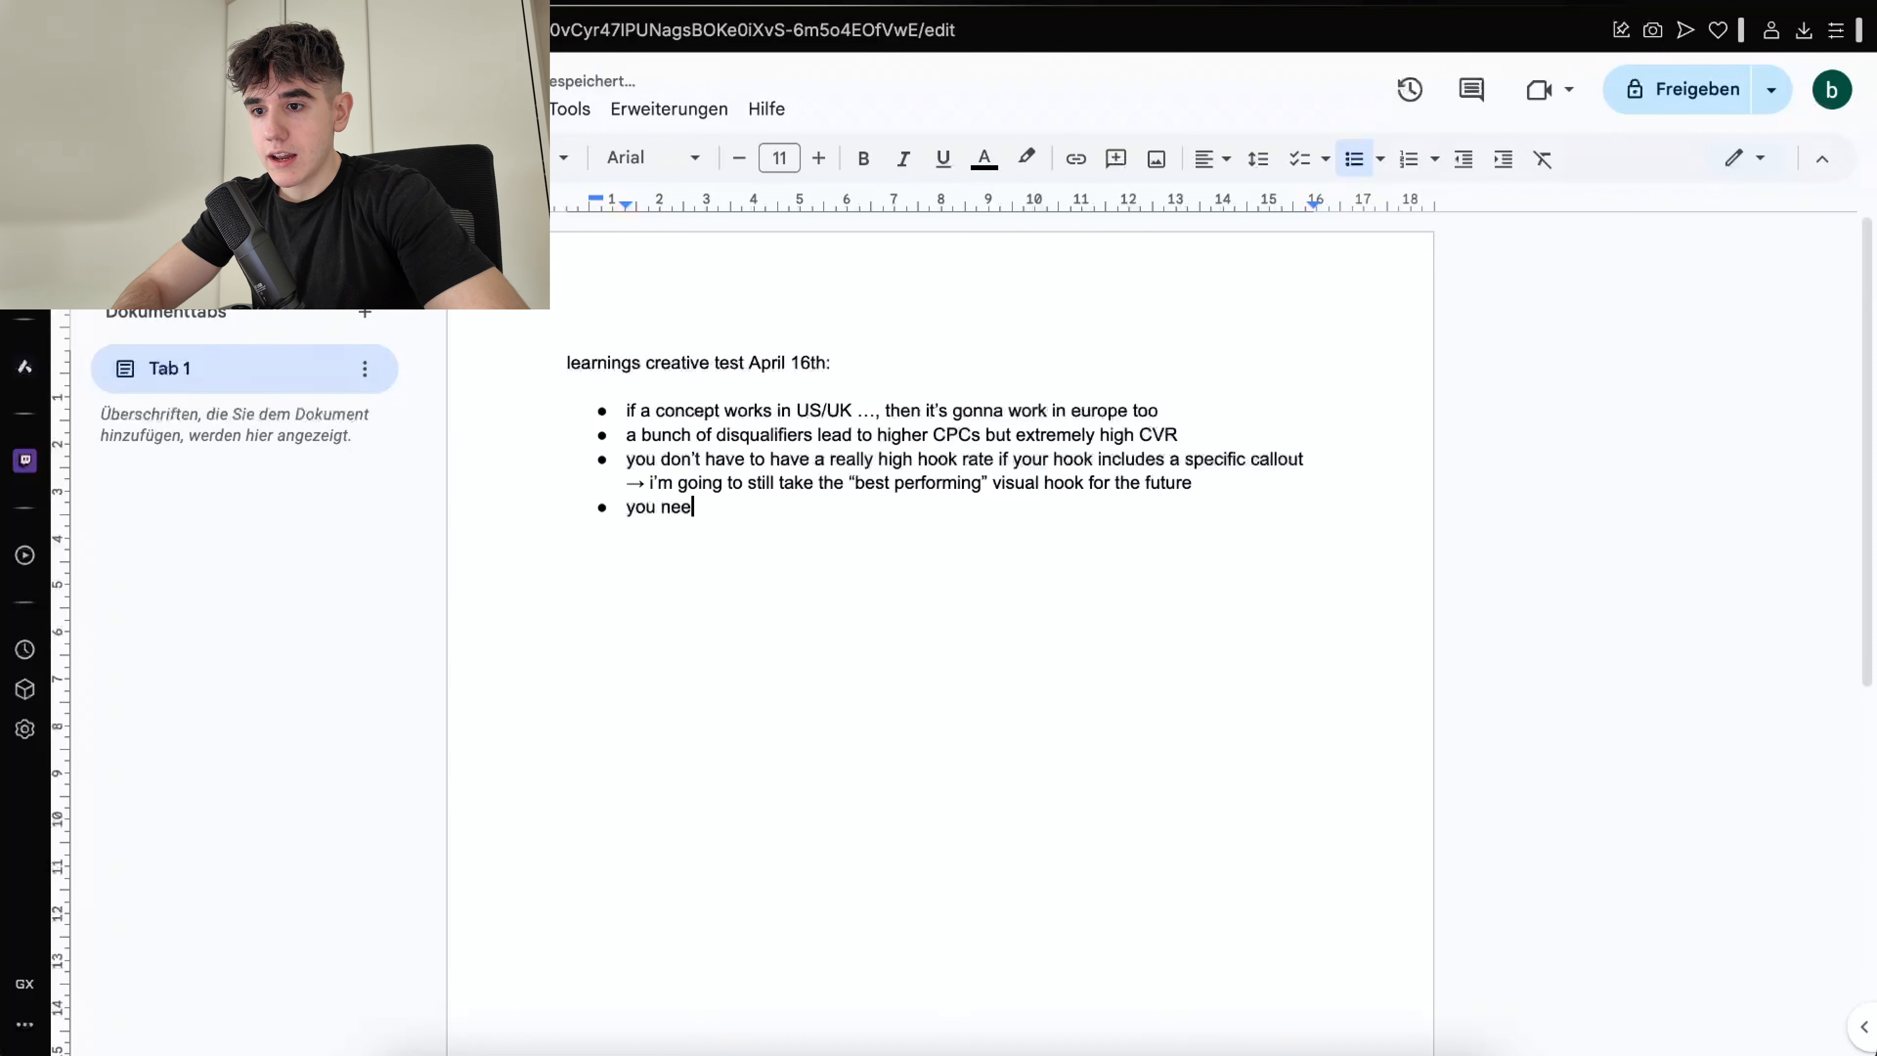
pyautogui.write('d aver')
pyautogui.press('BackSpace')
pyautogui.press('BackSpace')
pyautogui.press('BackSpace')
pyautogui.write('very ')
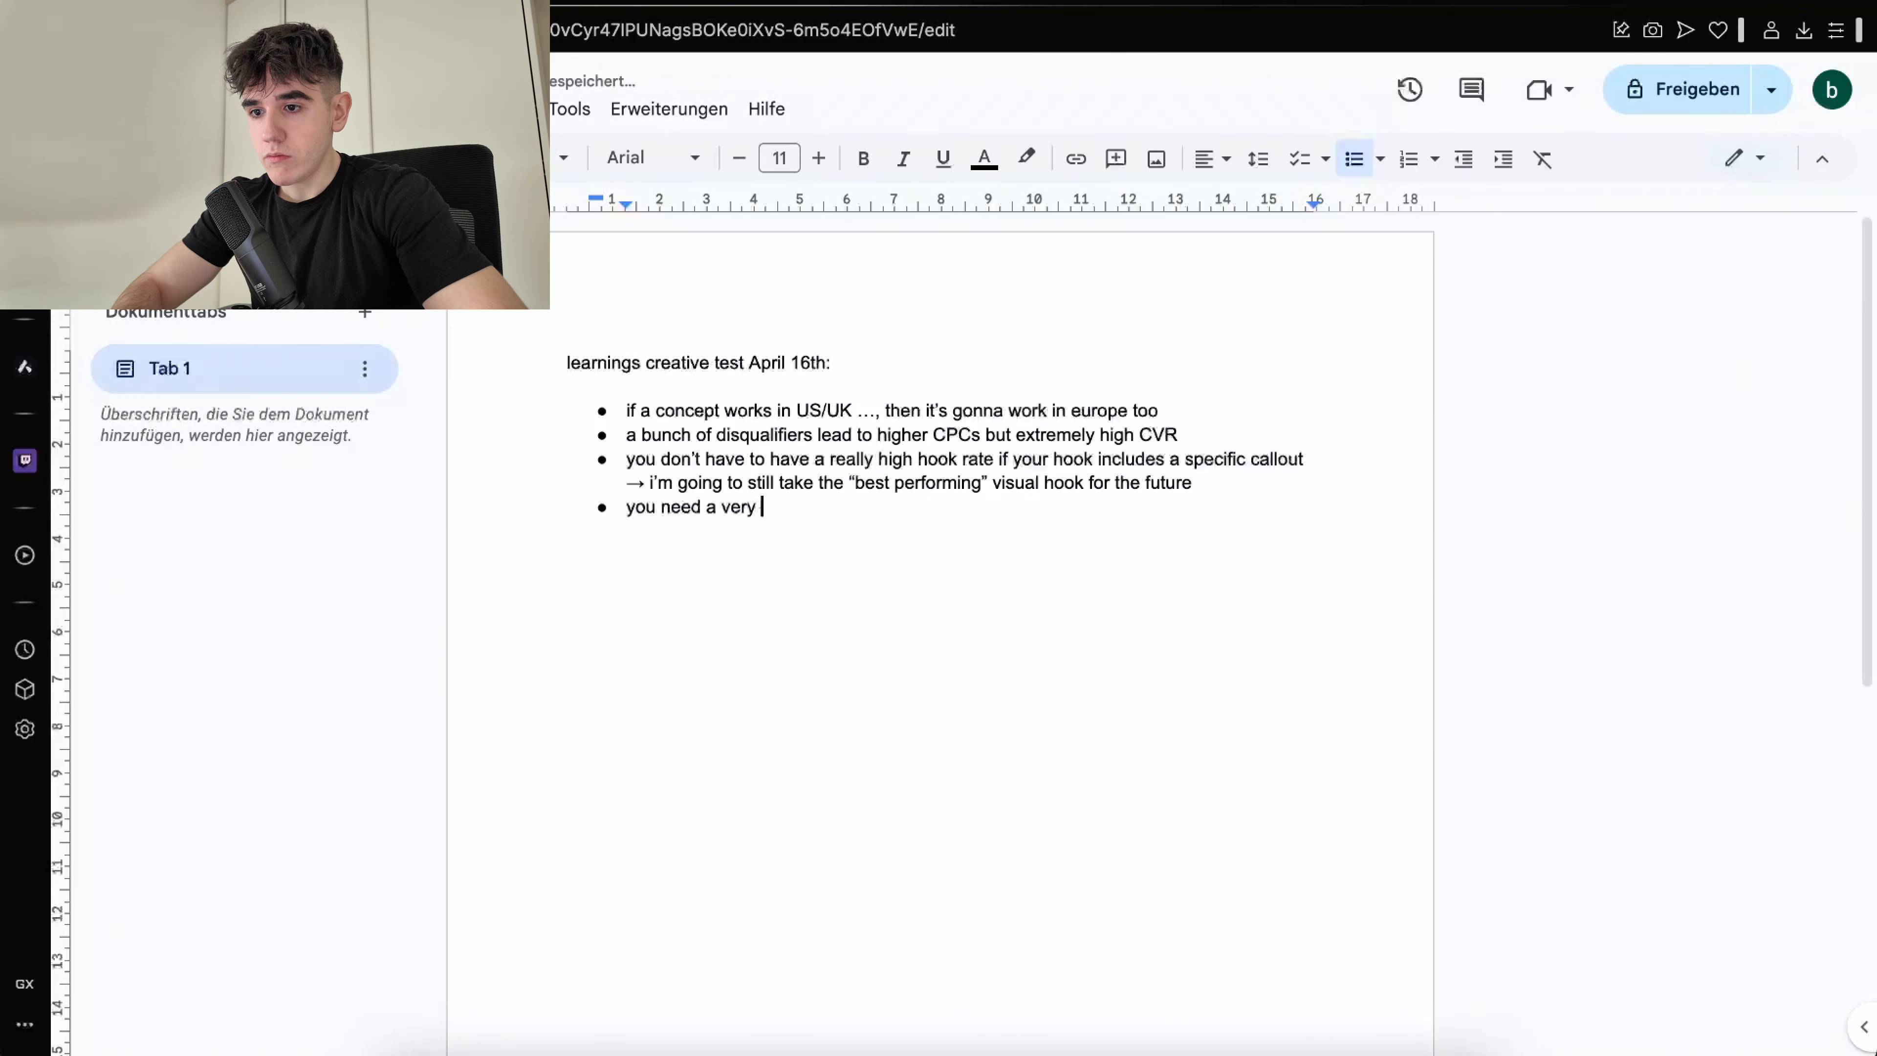
pyautogui.write('strong CTA for ')
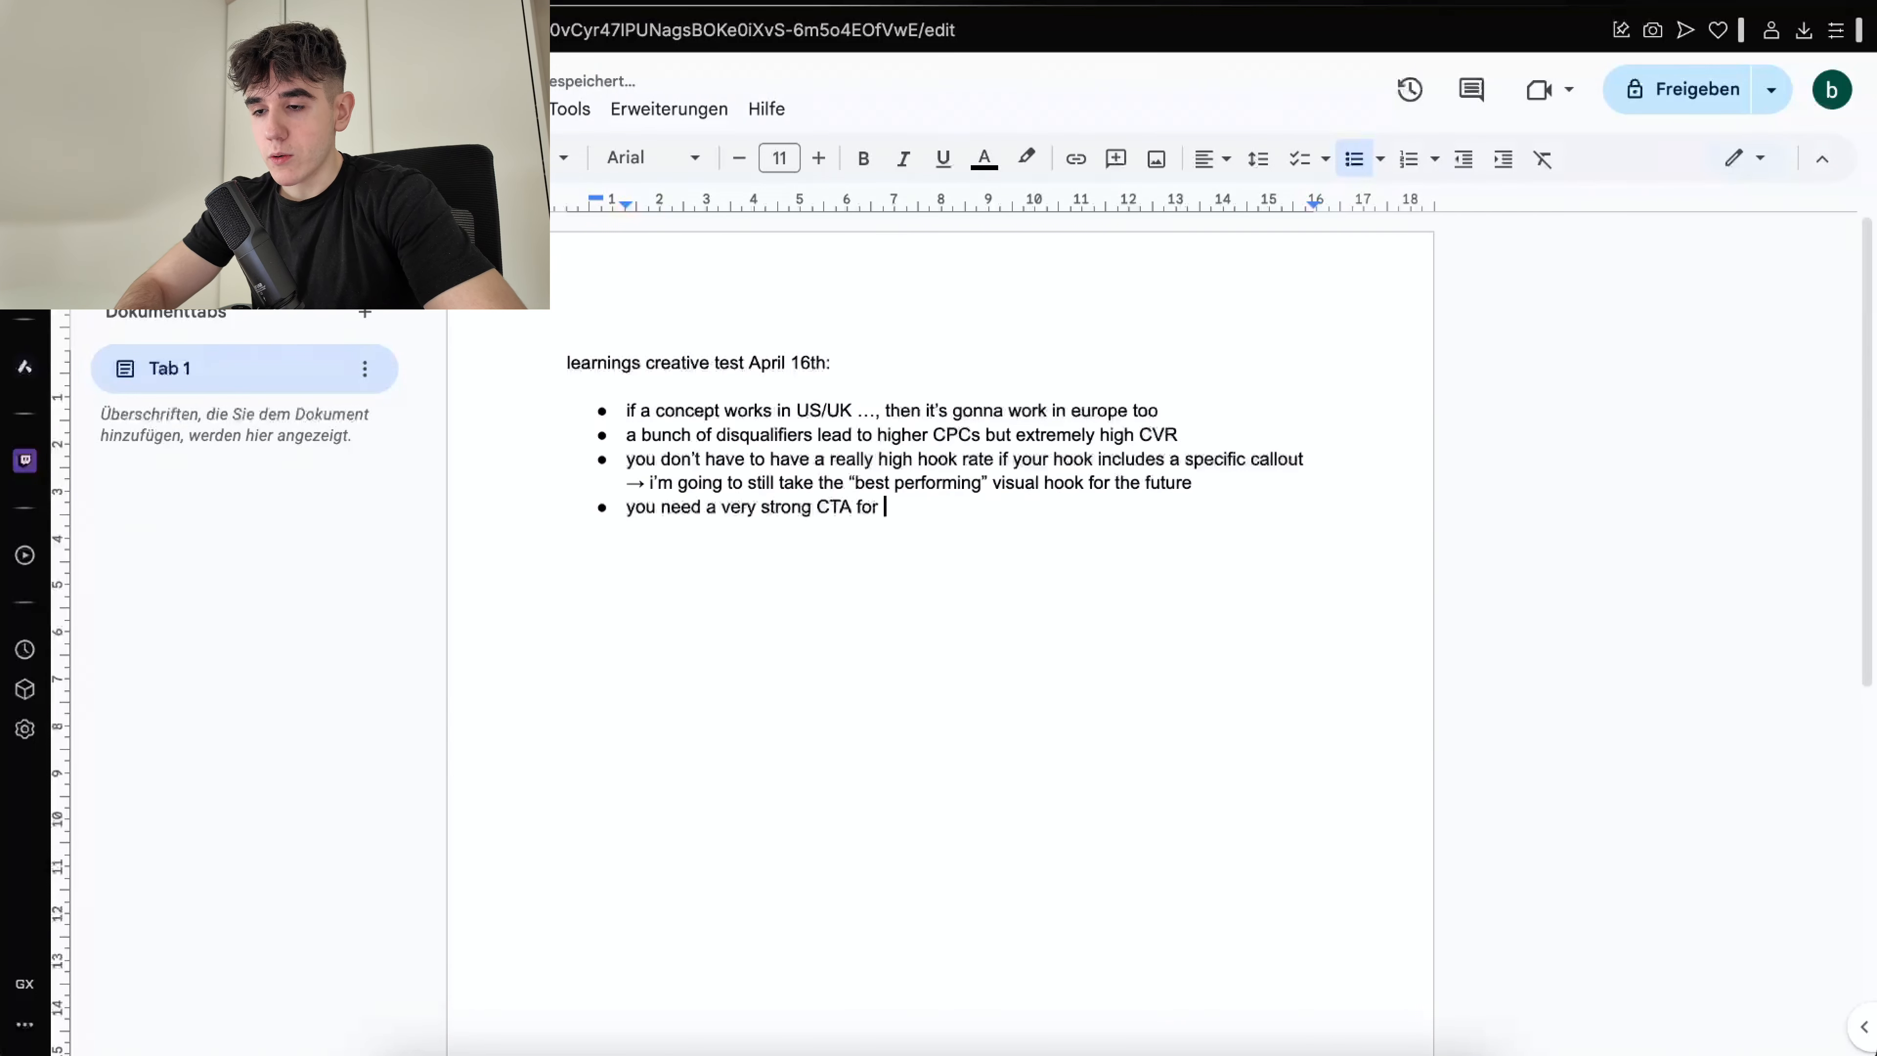
pyautogui.write('any')
pyautogui.write(' that ')
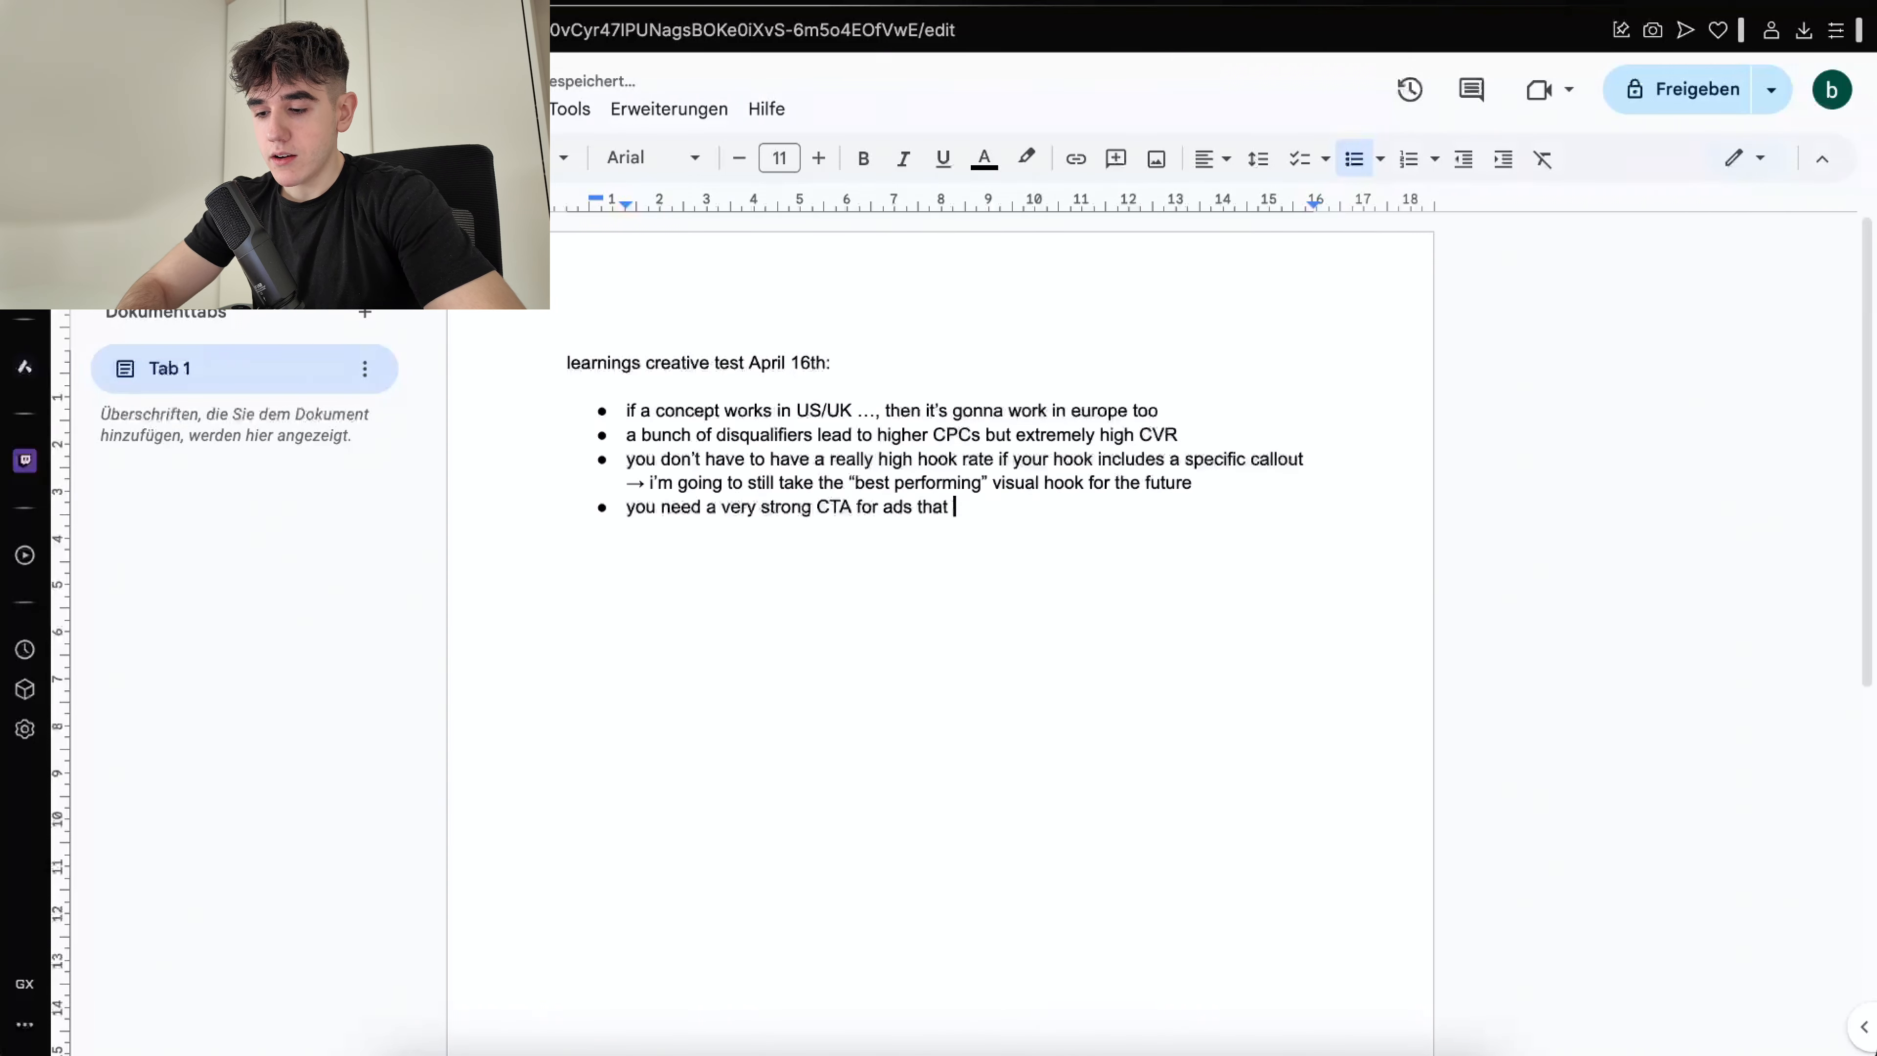
pyautogui.write('afe')
pyautogui.press('BackSpace')
pyautogui.write('re longer than 1min+')
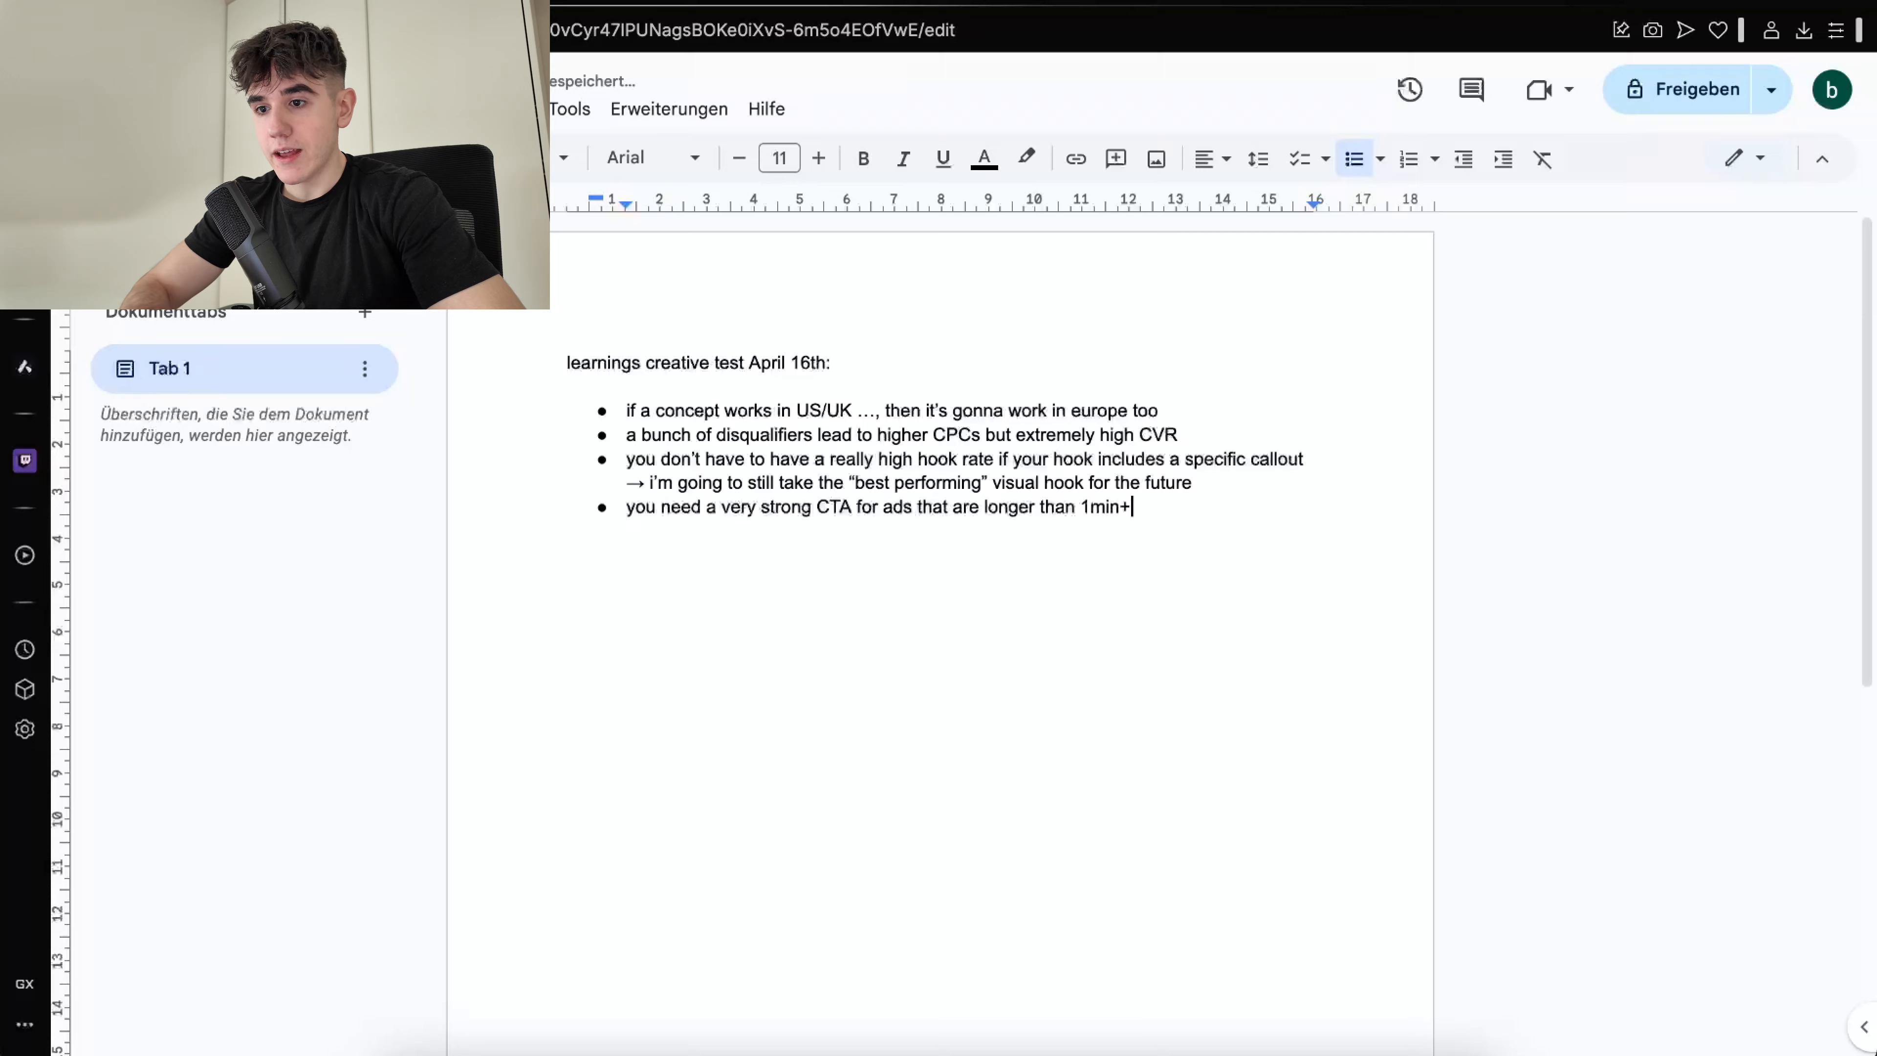
# In Meta Ads Manager, dismiss the opportunity score pop-up and compare the CTR and CPC of vsl2_1 and vsl8_3
pyautogui.click(523, 4)
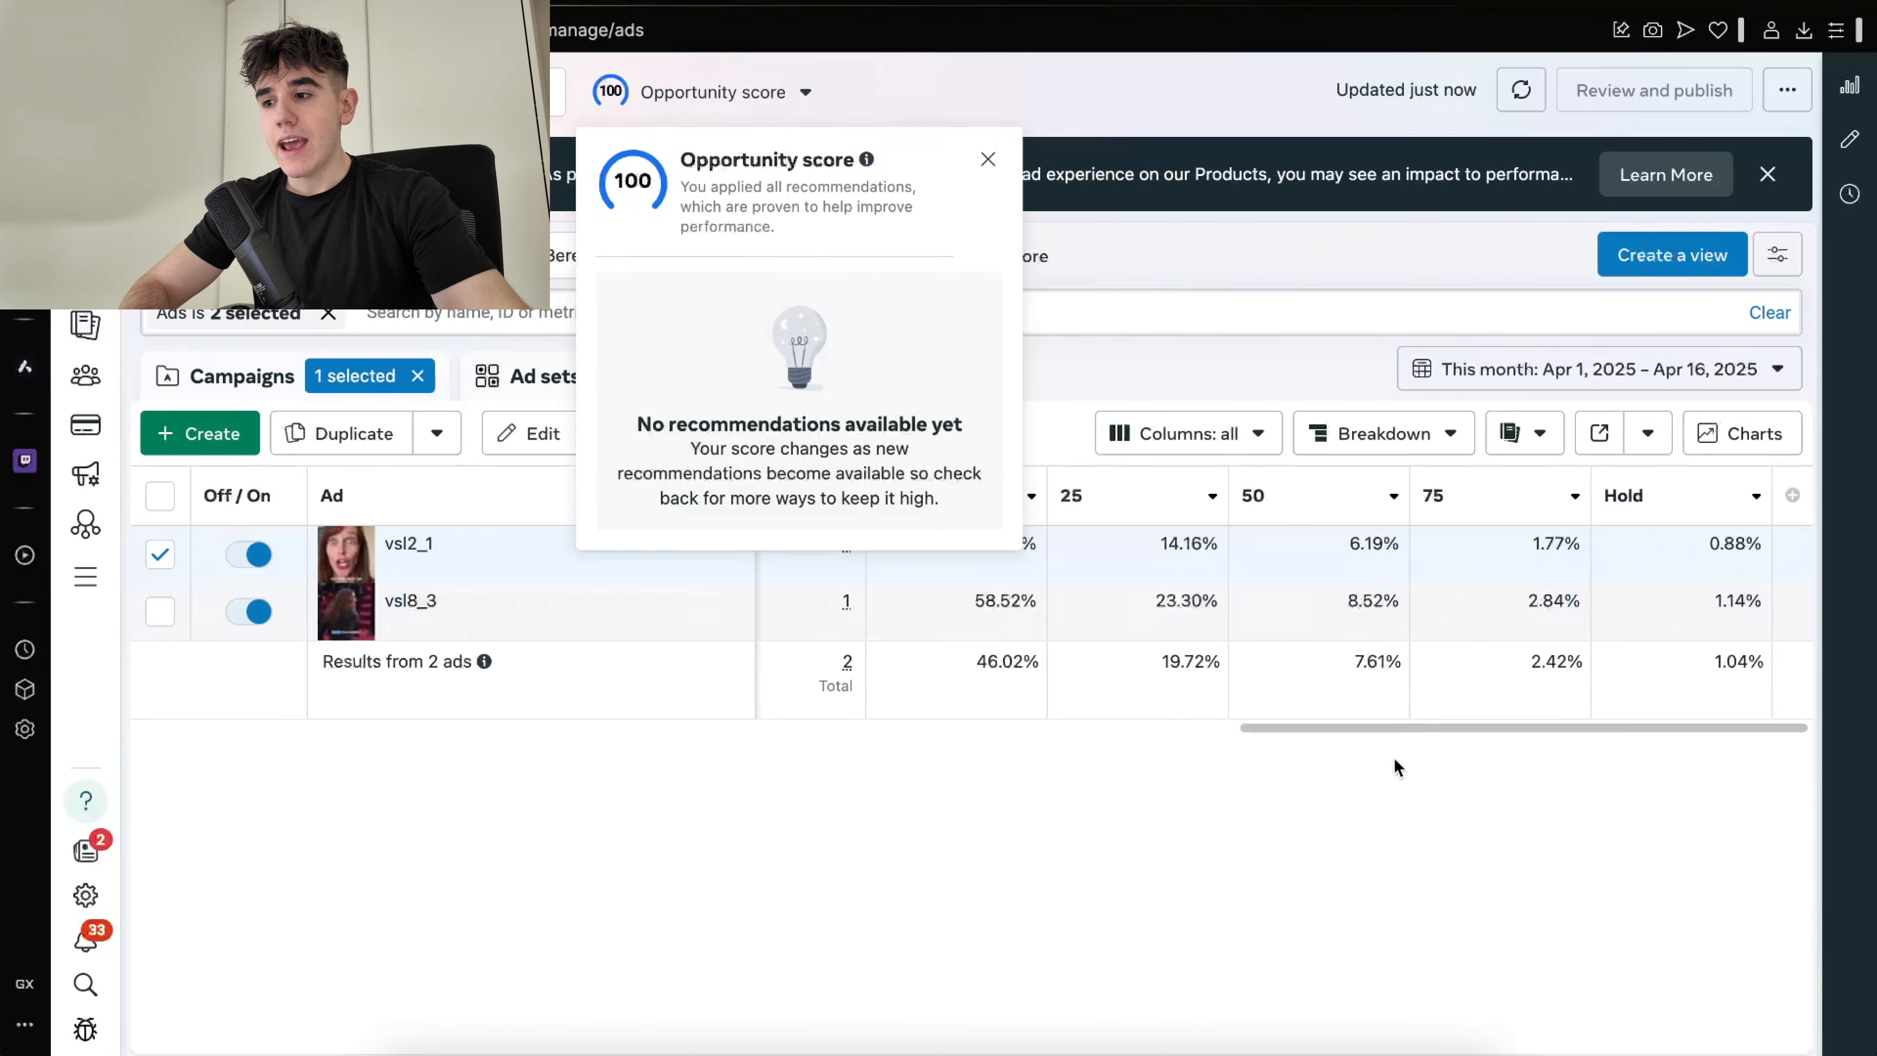
pyautogui.click(1448, 917)
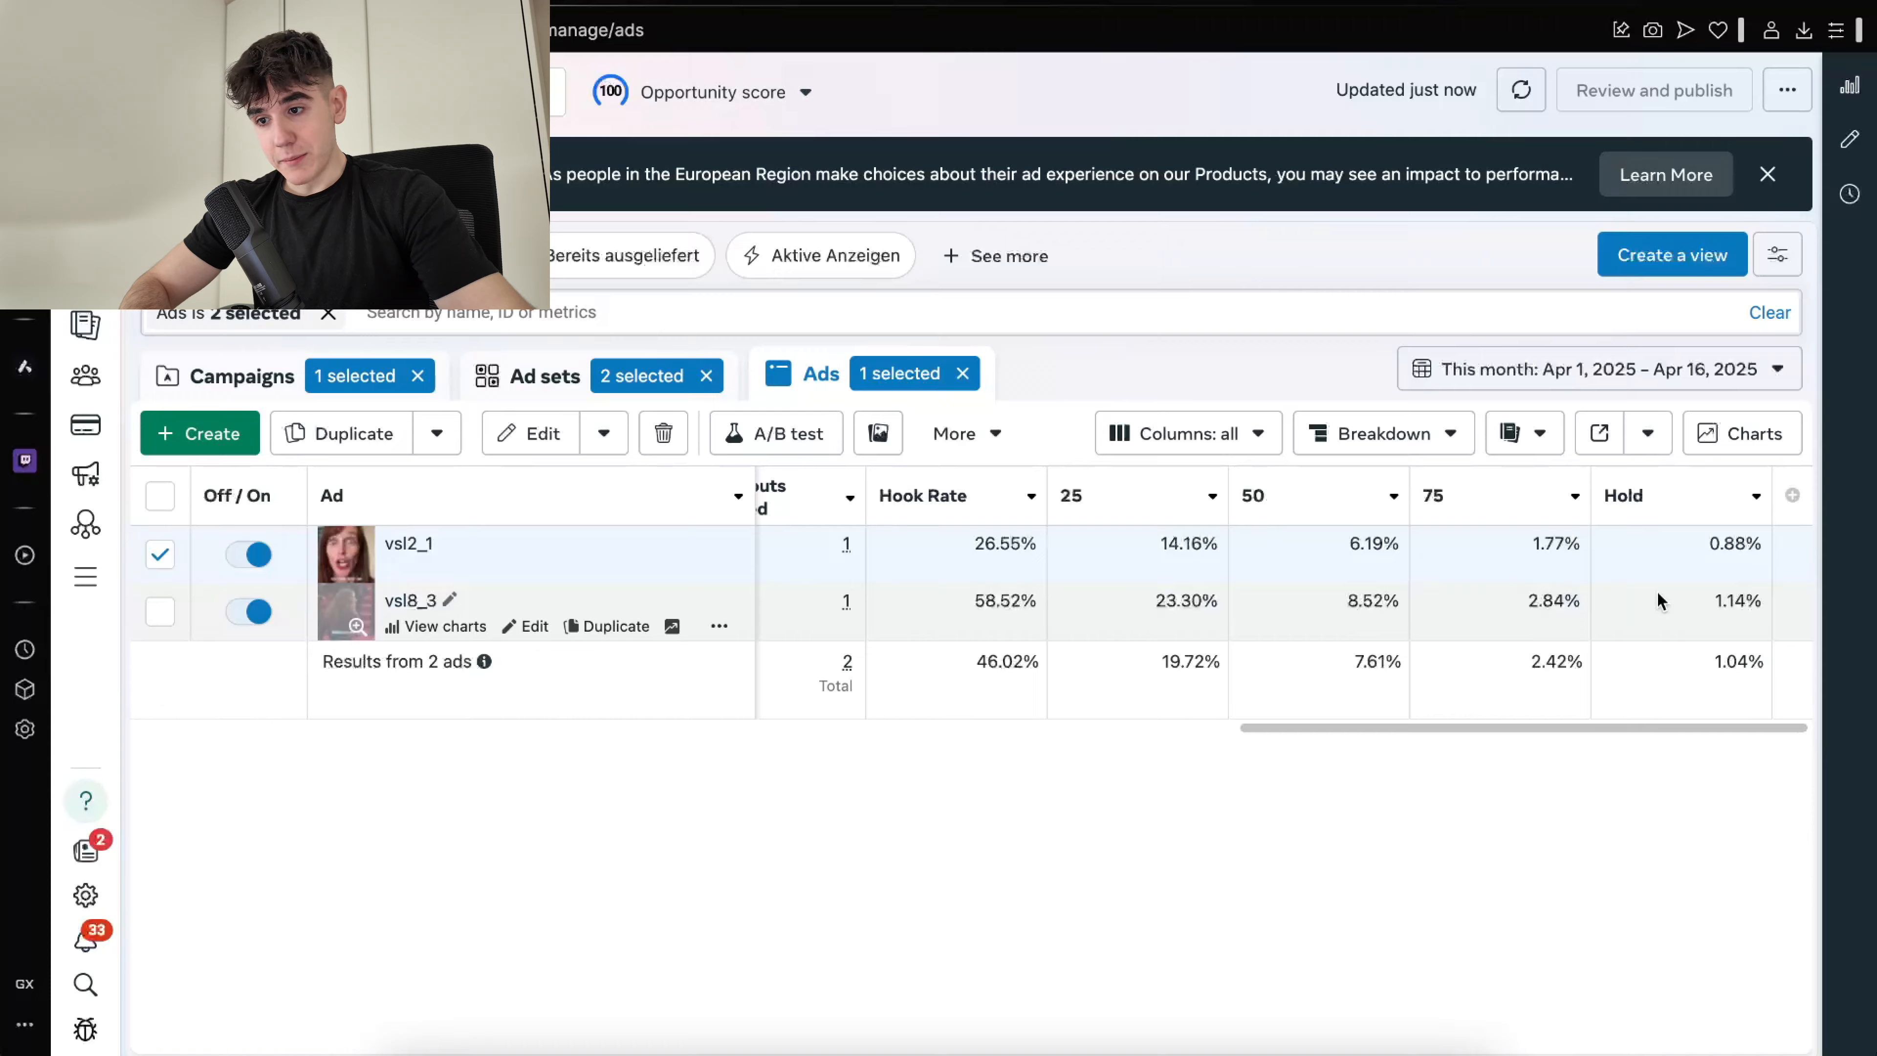
pyautogui.hscroll(-15, 1659, 600)
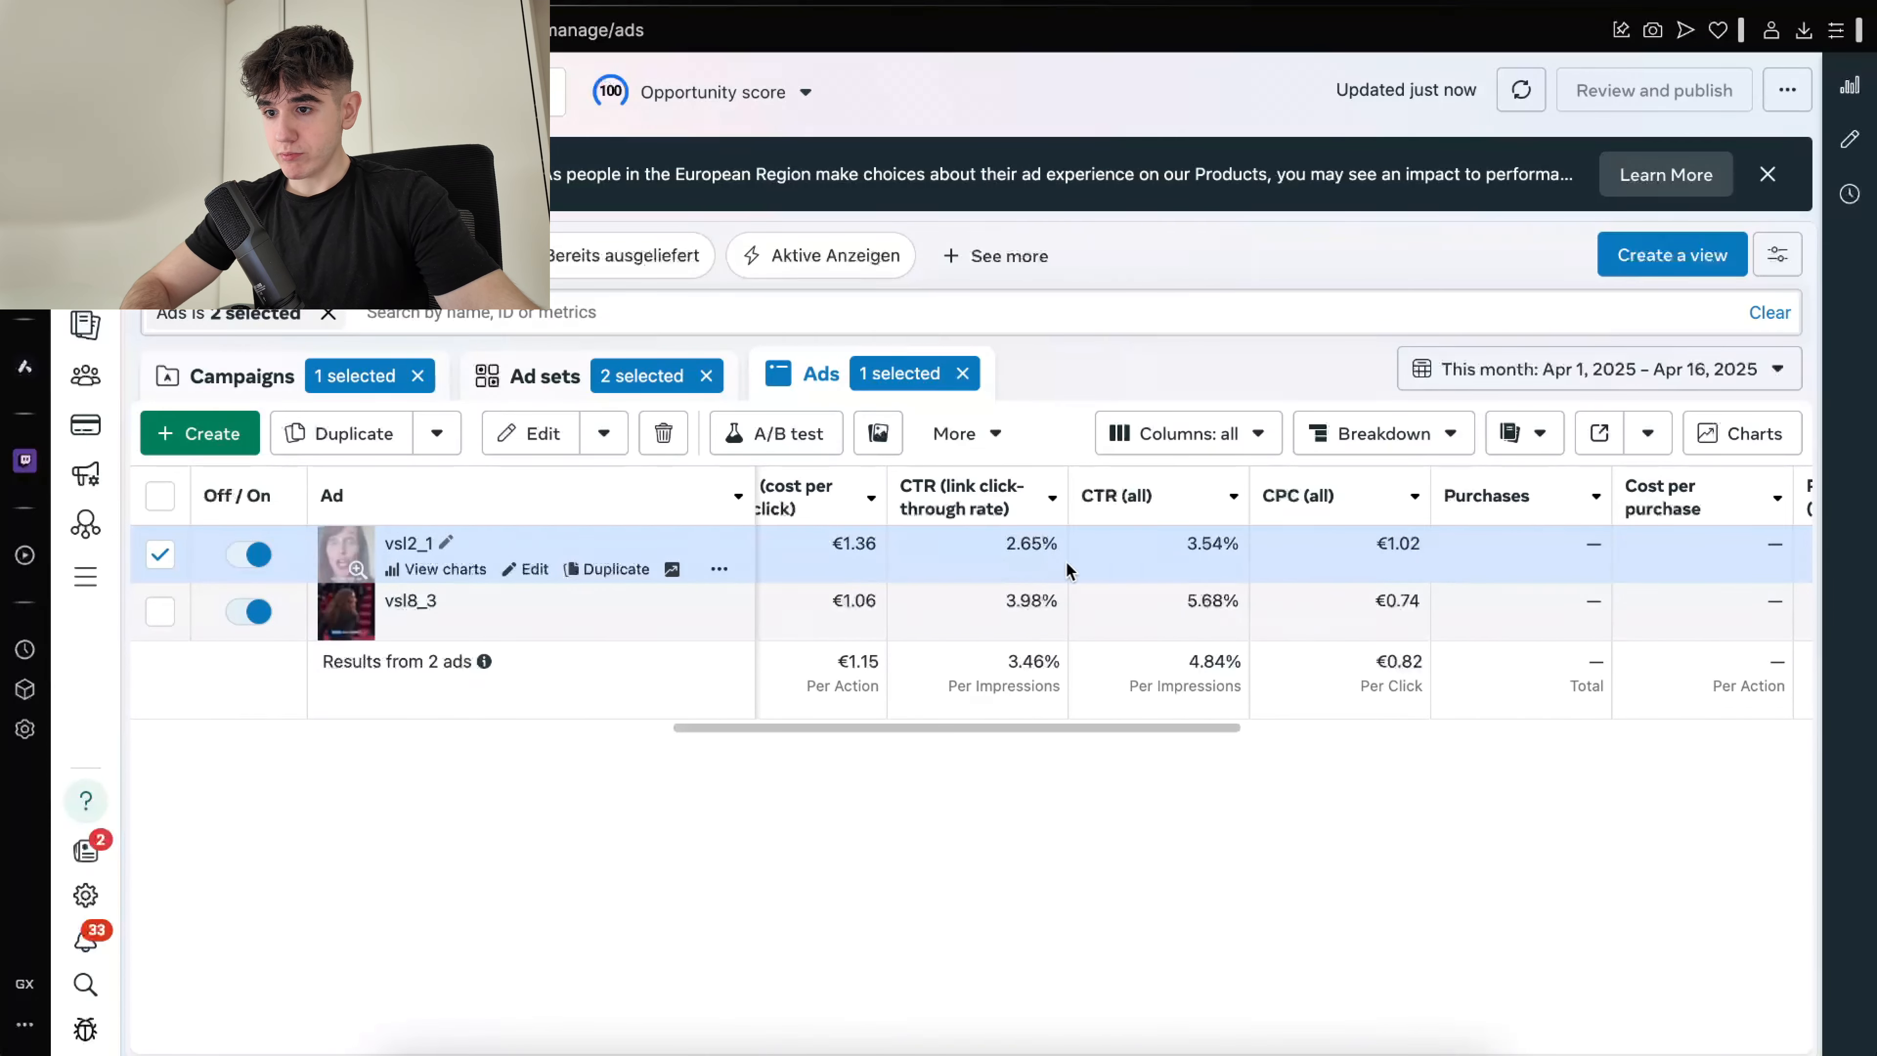
pyautogui.hscroll(-5, 1064, 569)
pyautogui.hscroll(1, 1070, 571)
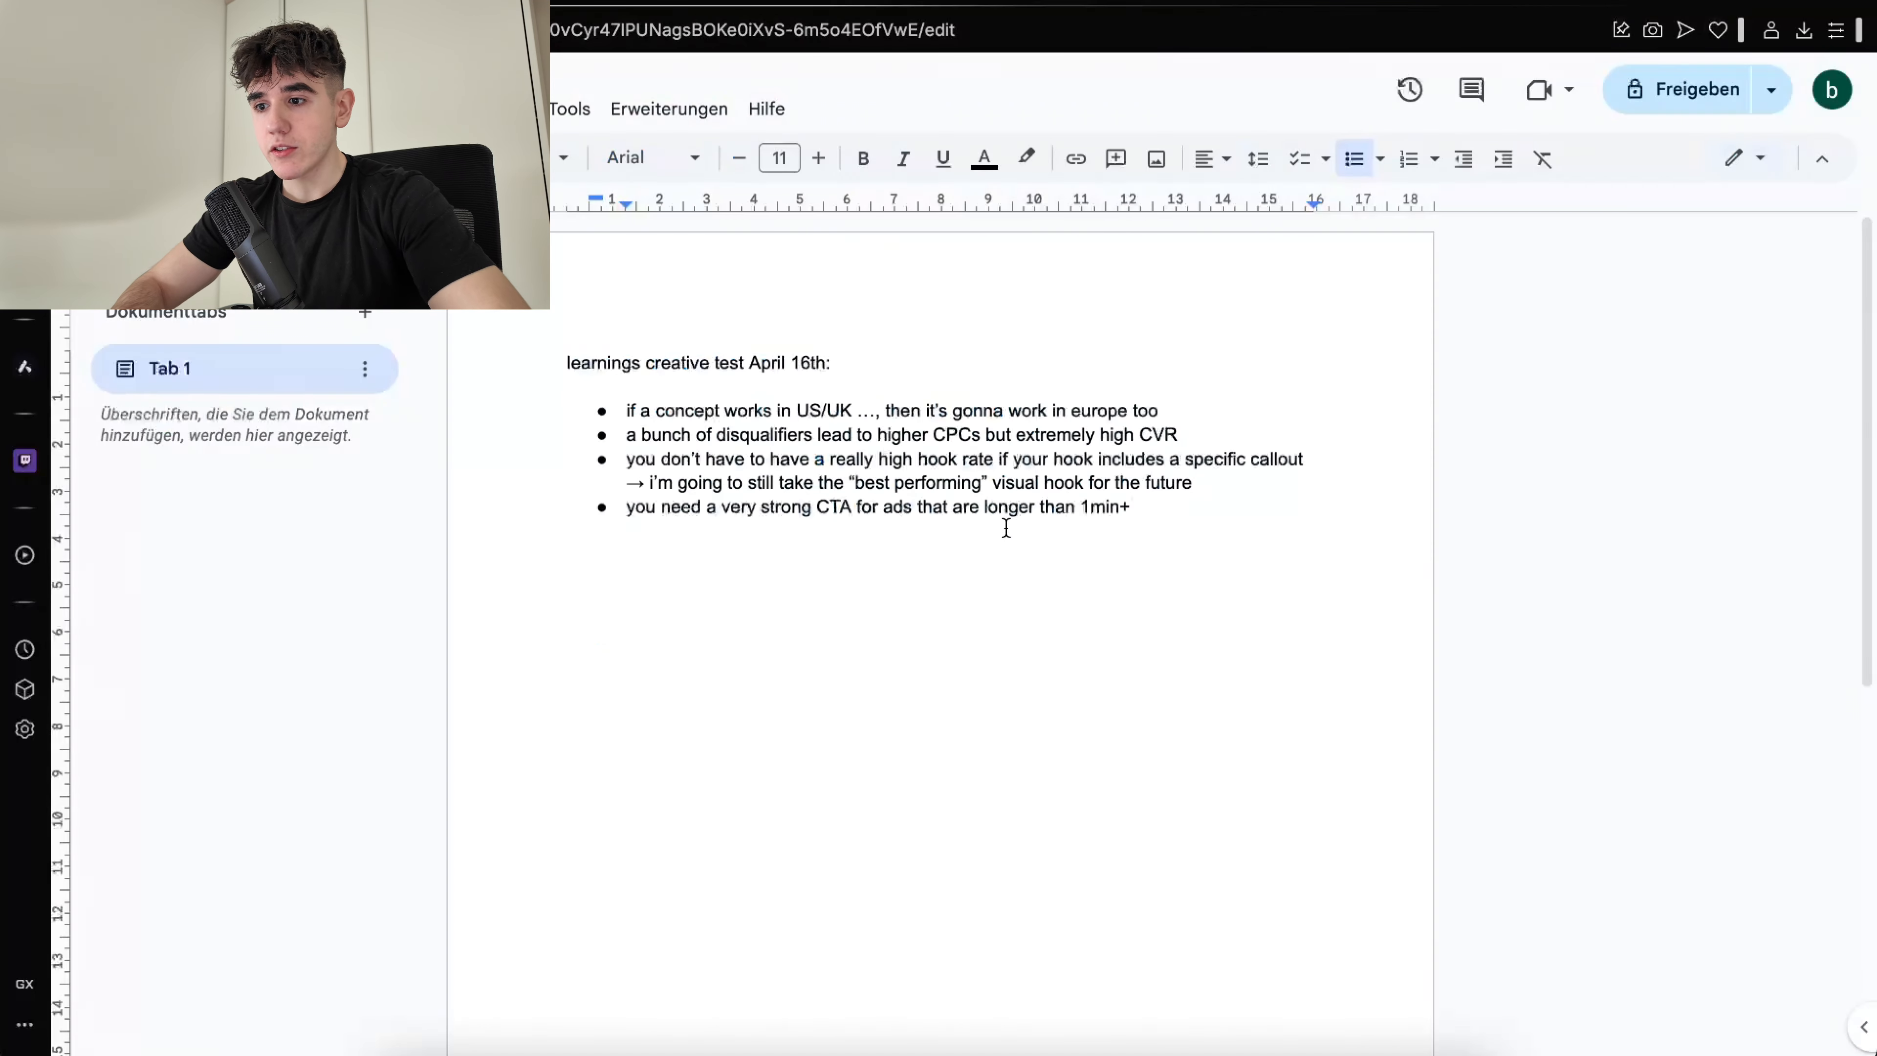
# In Google Docs, end the learnings list and add the unbulleted heading "plans for now:" below it
pyautogui.press('Return')
pyautogui.press('Return')
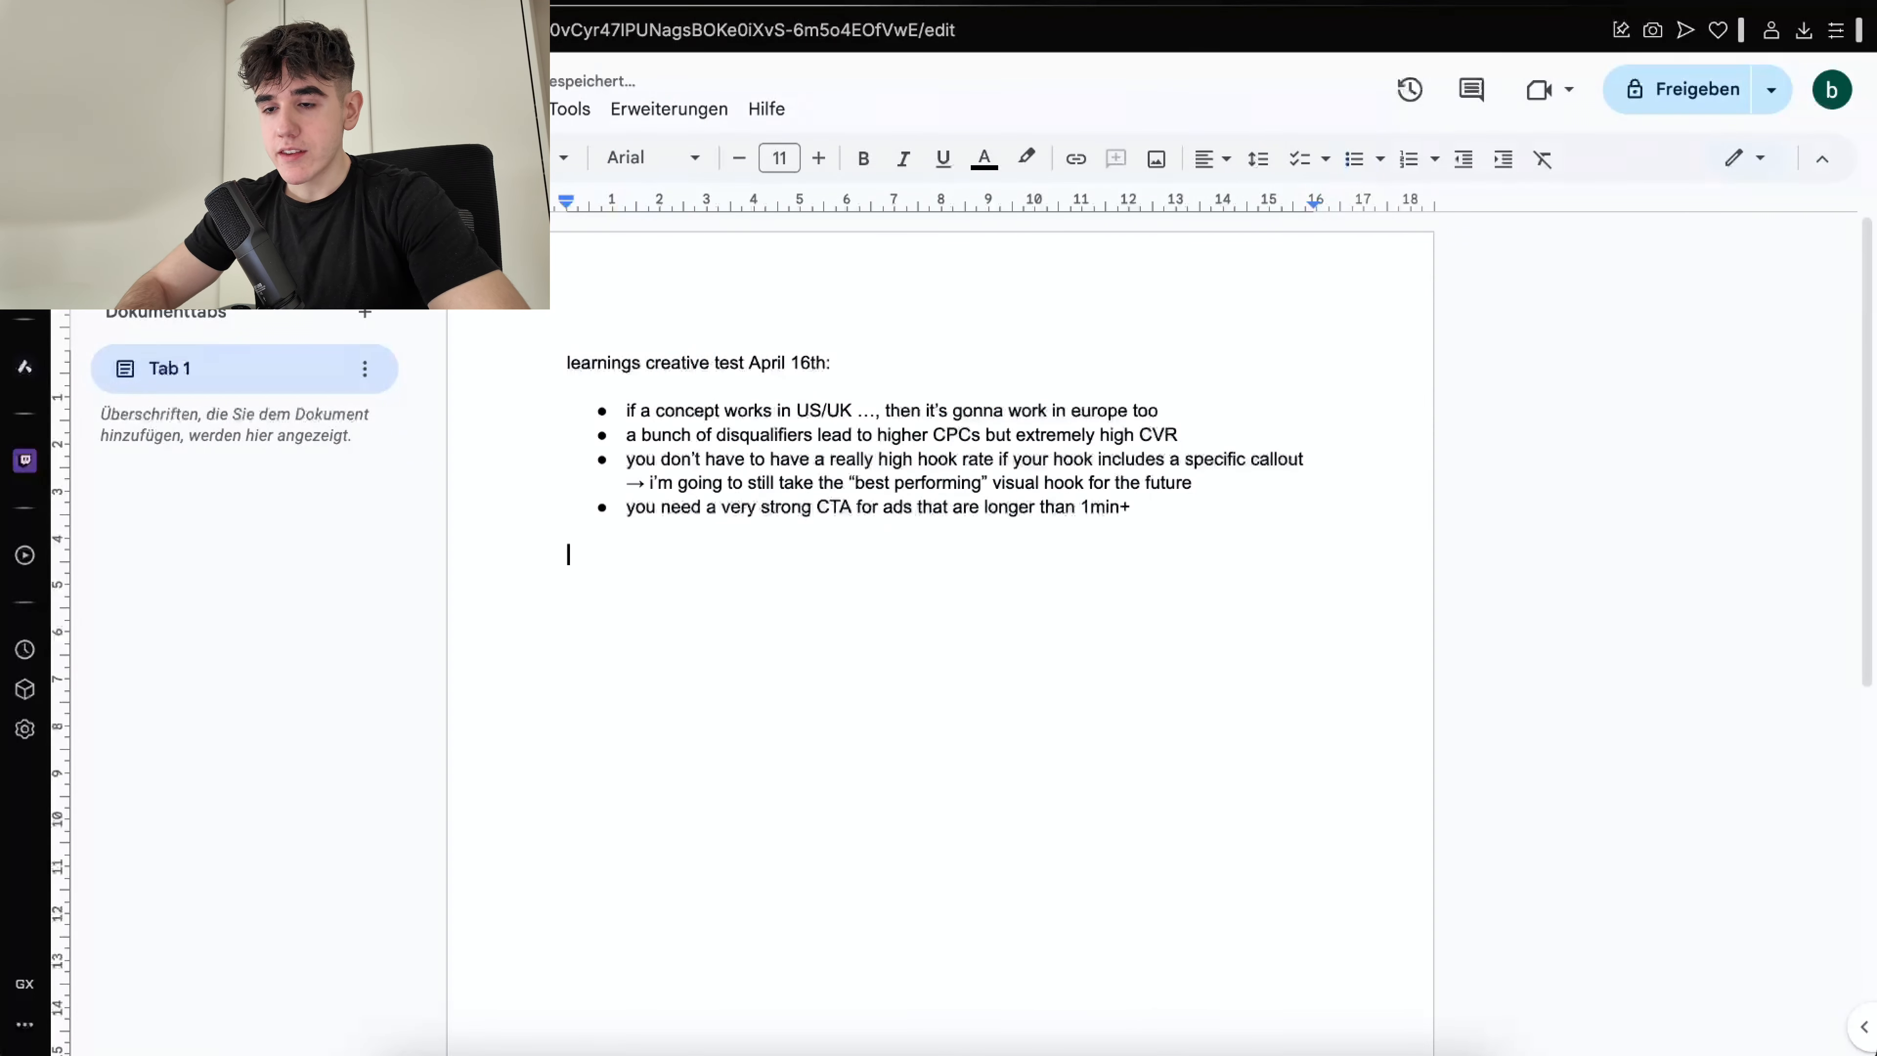
pyautogui.write('plans')
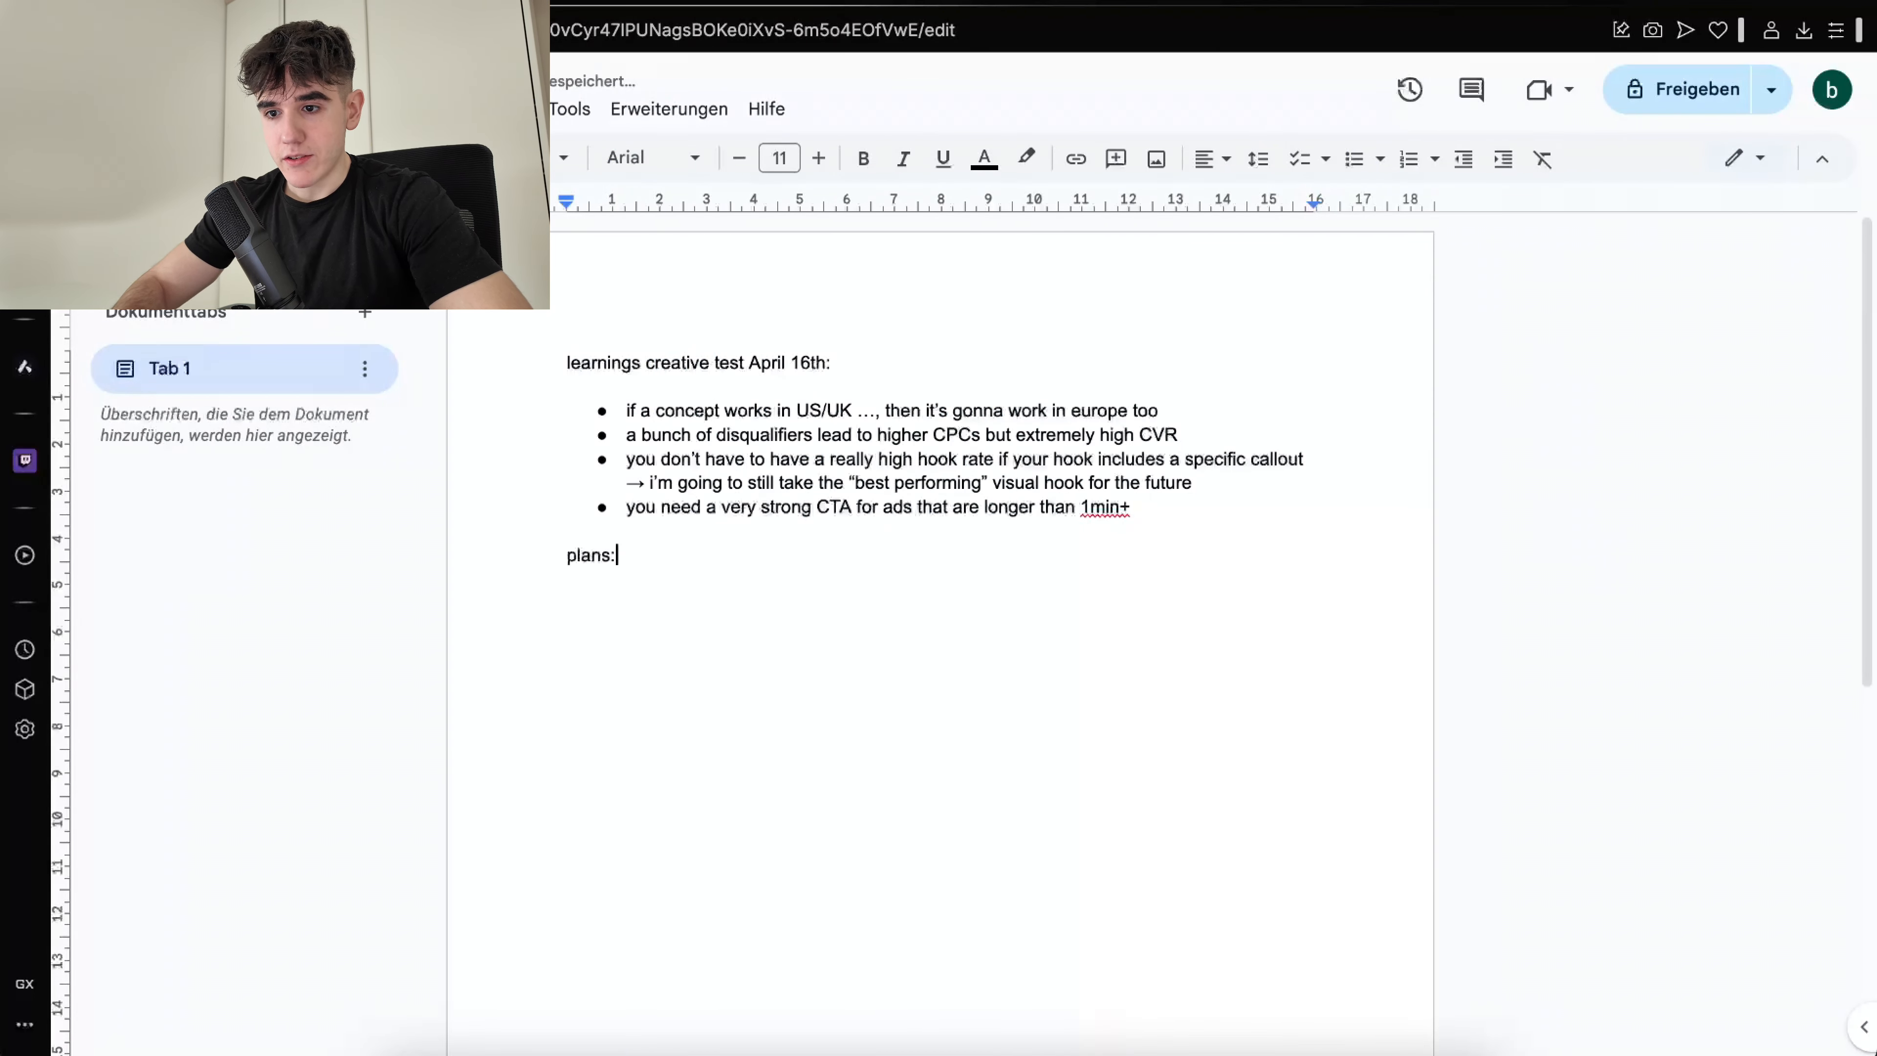
pyautogui.write(':')
pyautogui.press('Return')
pyautogui.press('Return')
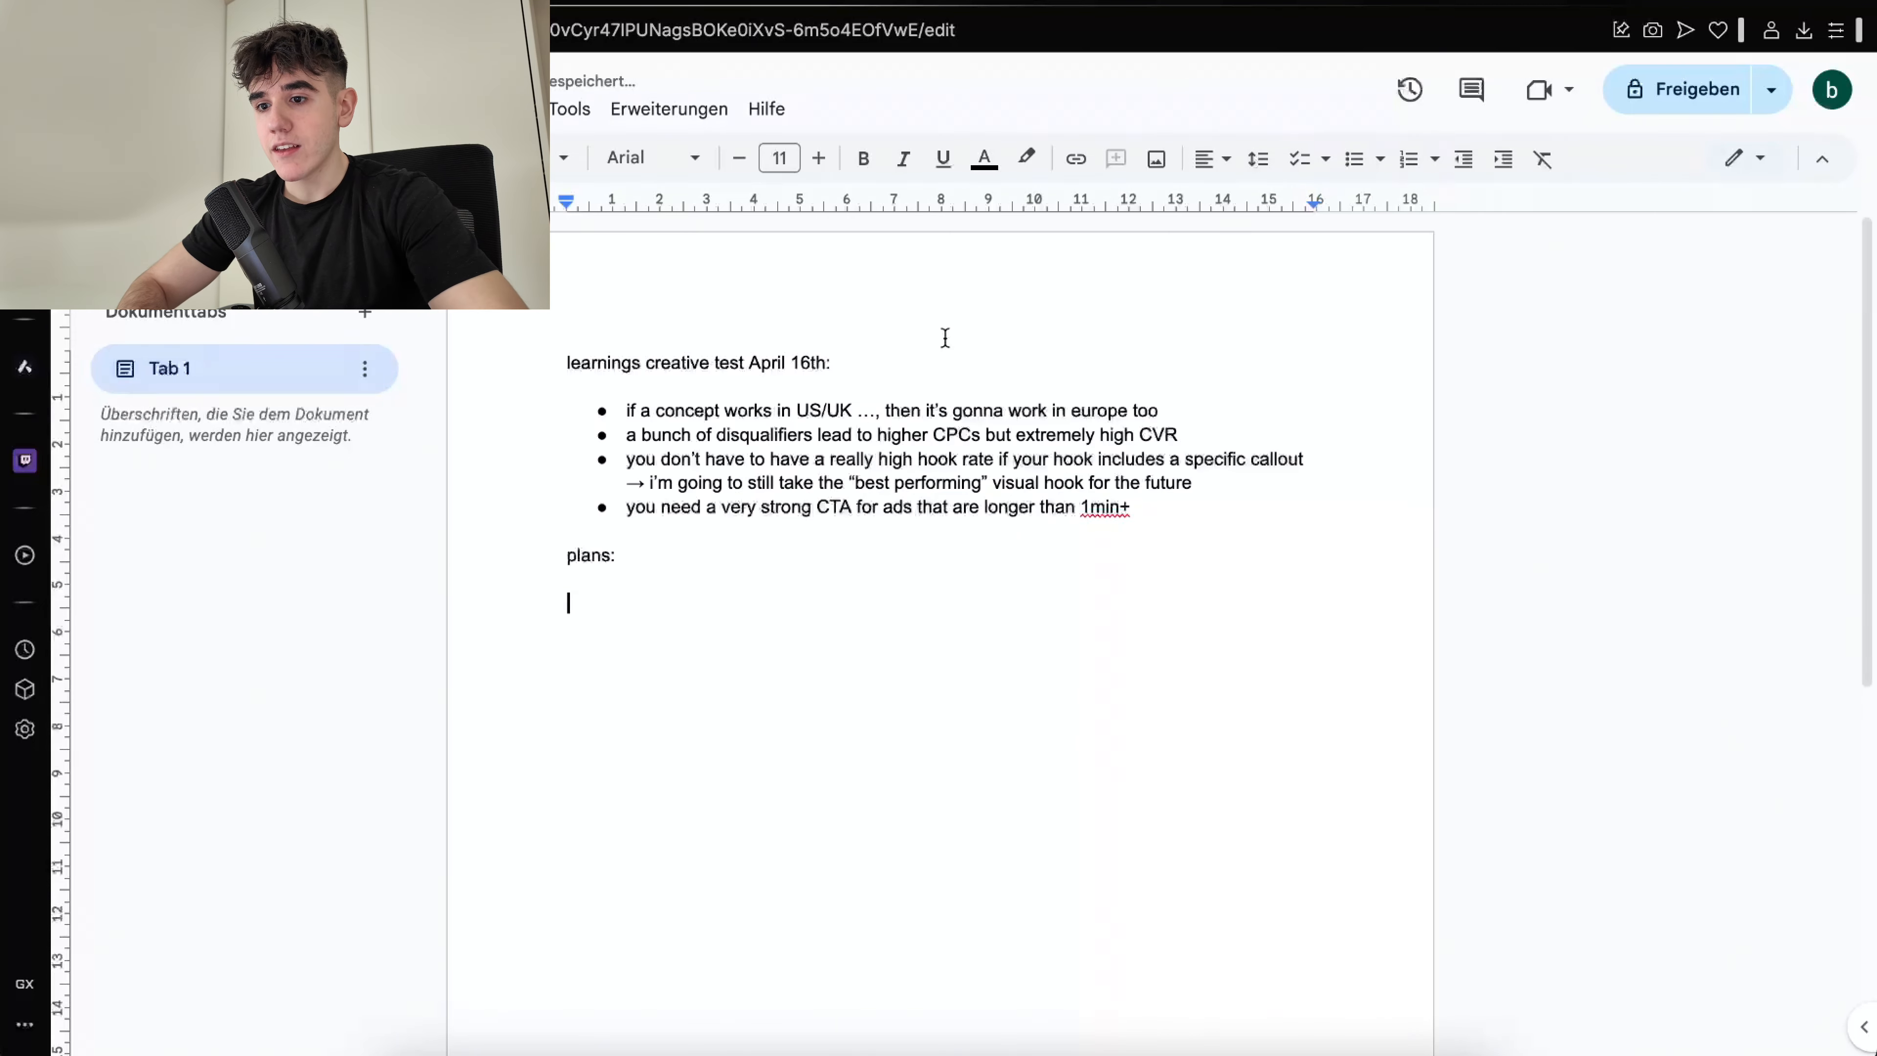
pyautogui.press('BackSpace')
pyautogui.press('BackSpace')
pyautogui.press('BackSpace')
pyautogui.write('for n')
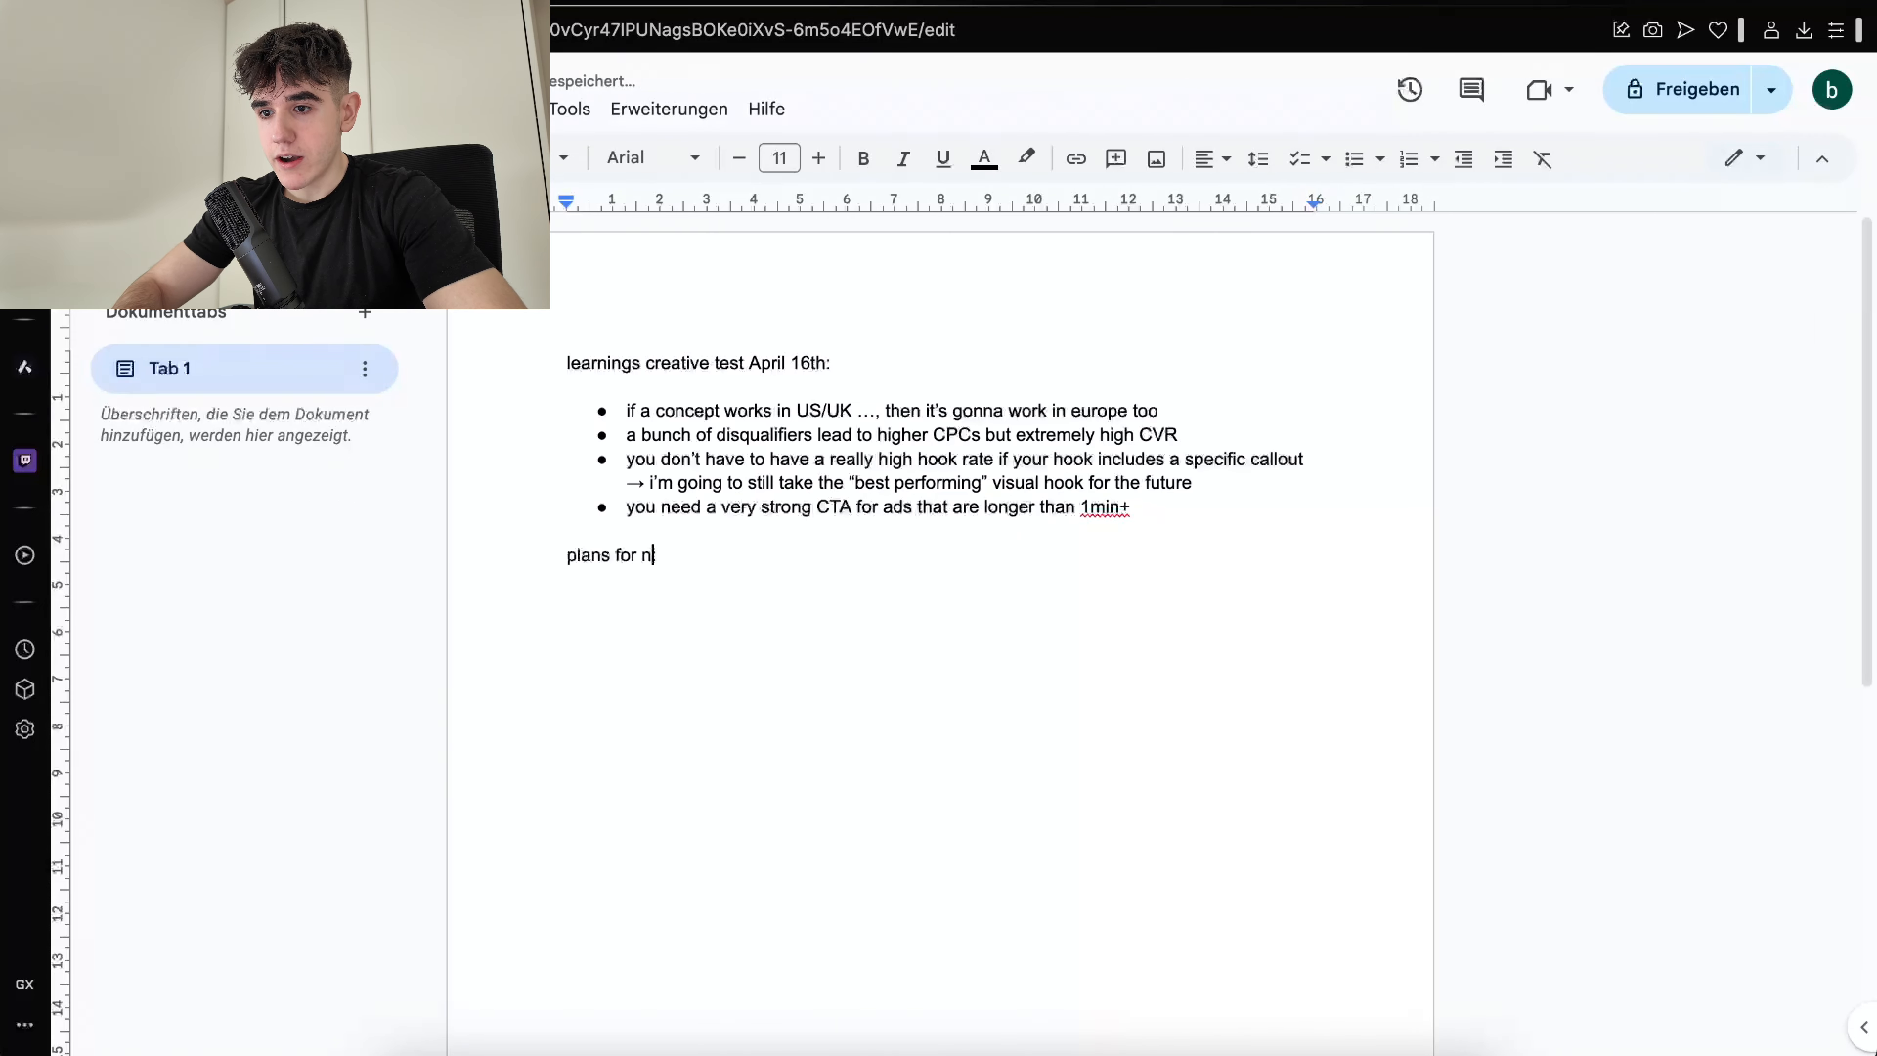
pyautogui.write('ow:')
# Start a bulleted list under the "plans for now:" heading with the point "spend more money"
pyautogui.press('Return')
pyautogui.press('Return')
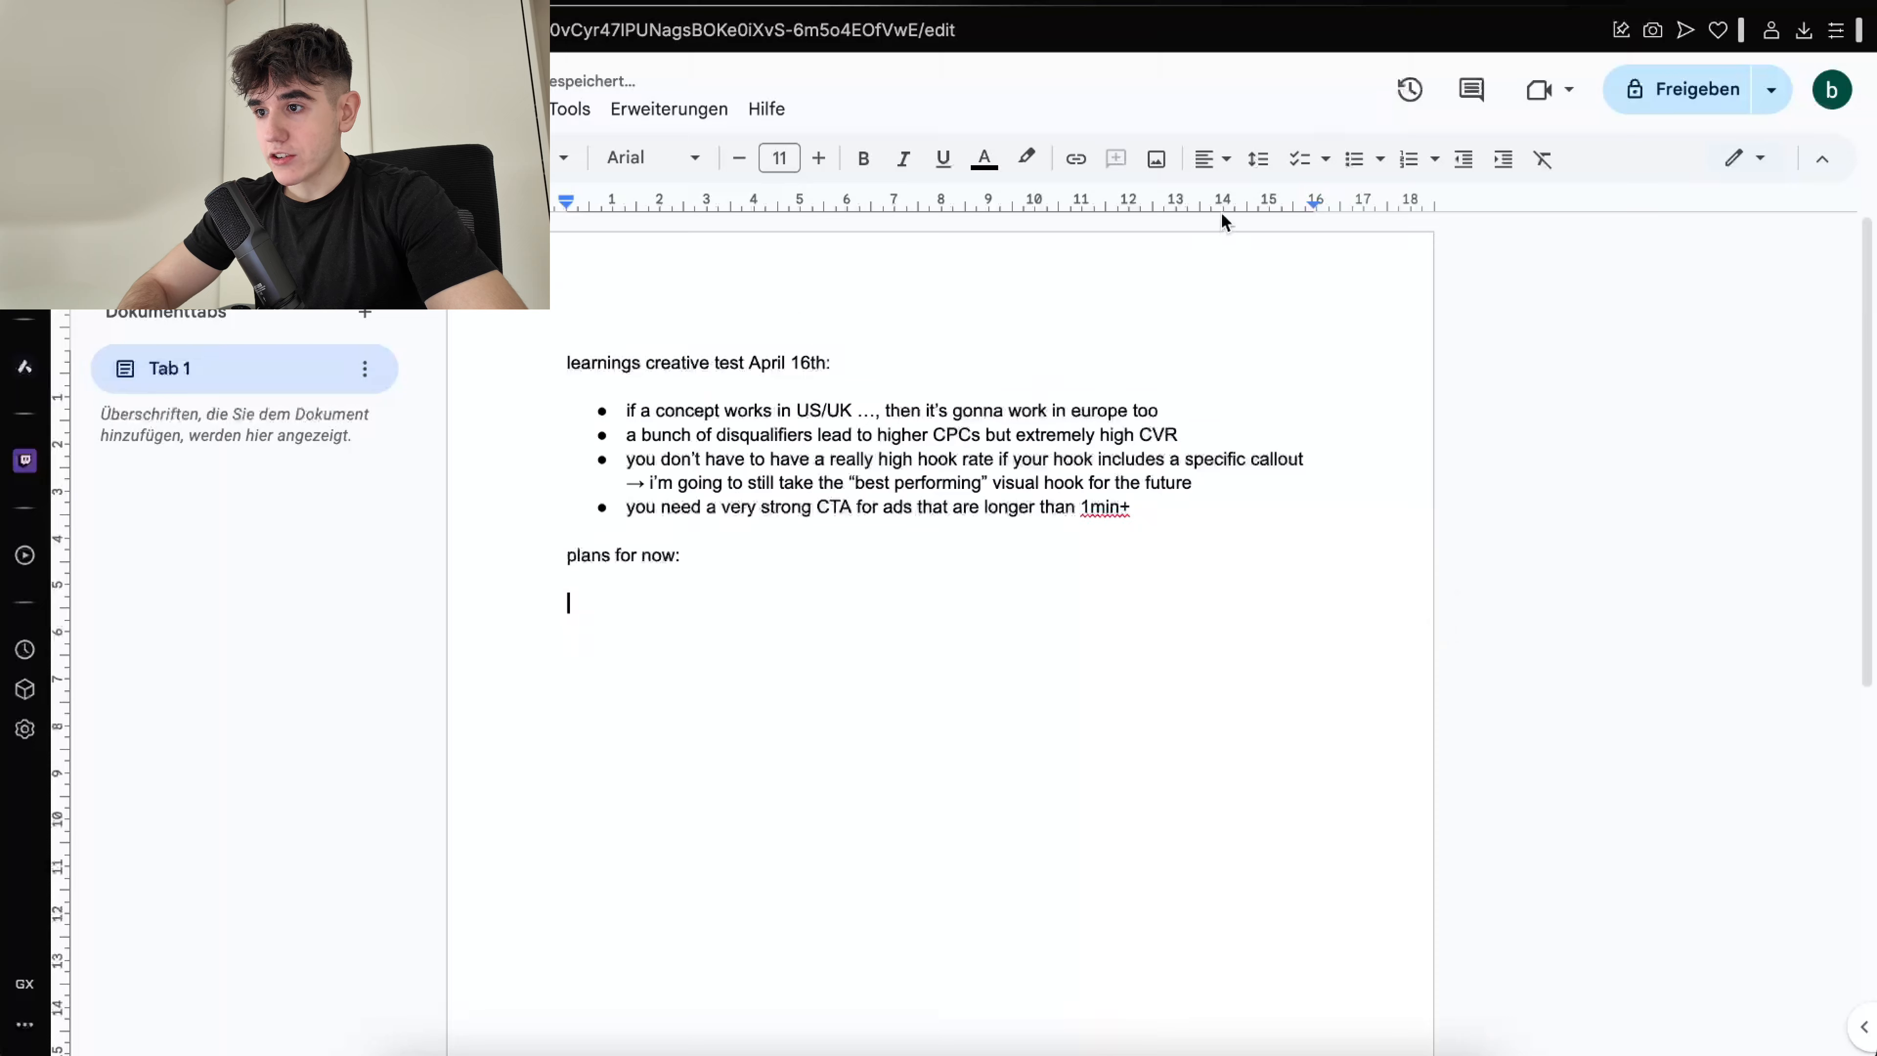
pyautogui.click(1354, 158)
pyautogui.write('spend more money')
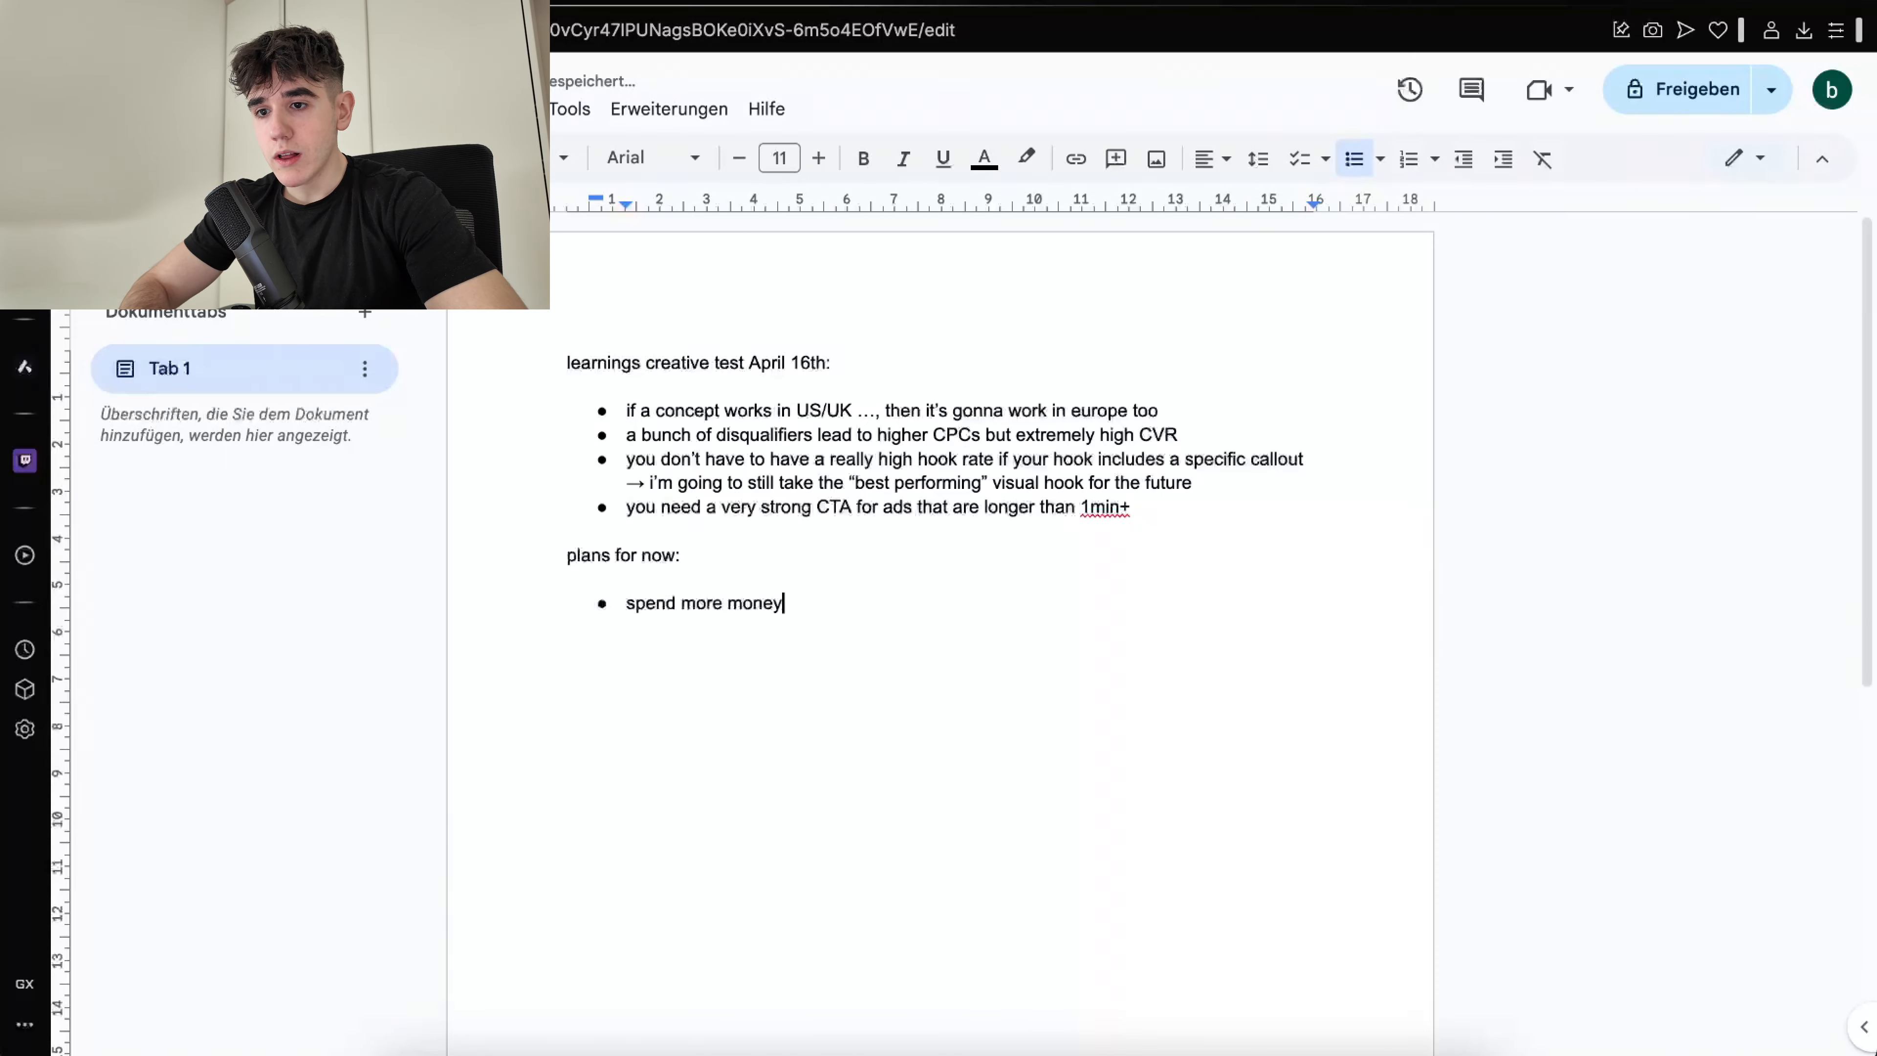
# In Meta Ads Manager, review the CPC, purchase and add-to-cart metrics of vsl2_1 and vsl8_3
pyautogui.click(739, 3)
pyautogui.click(991, 169)
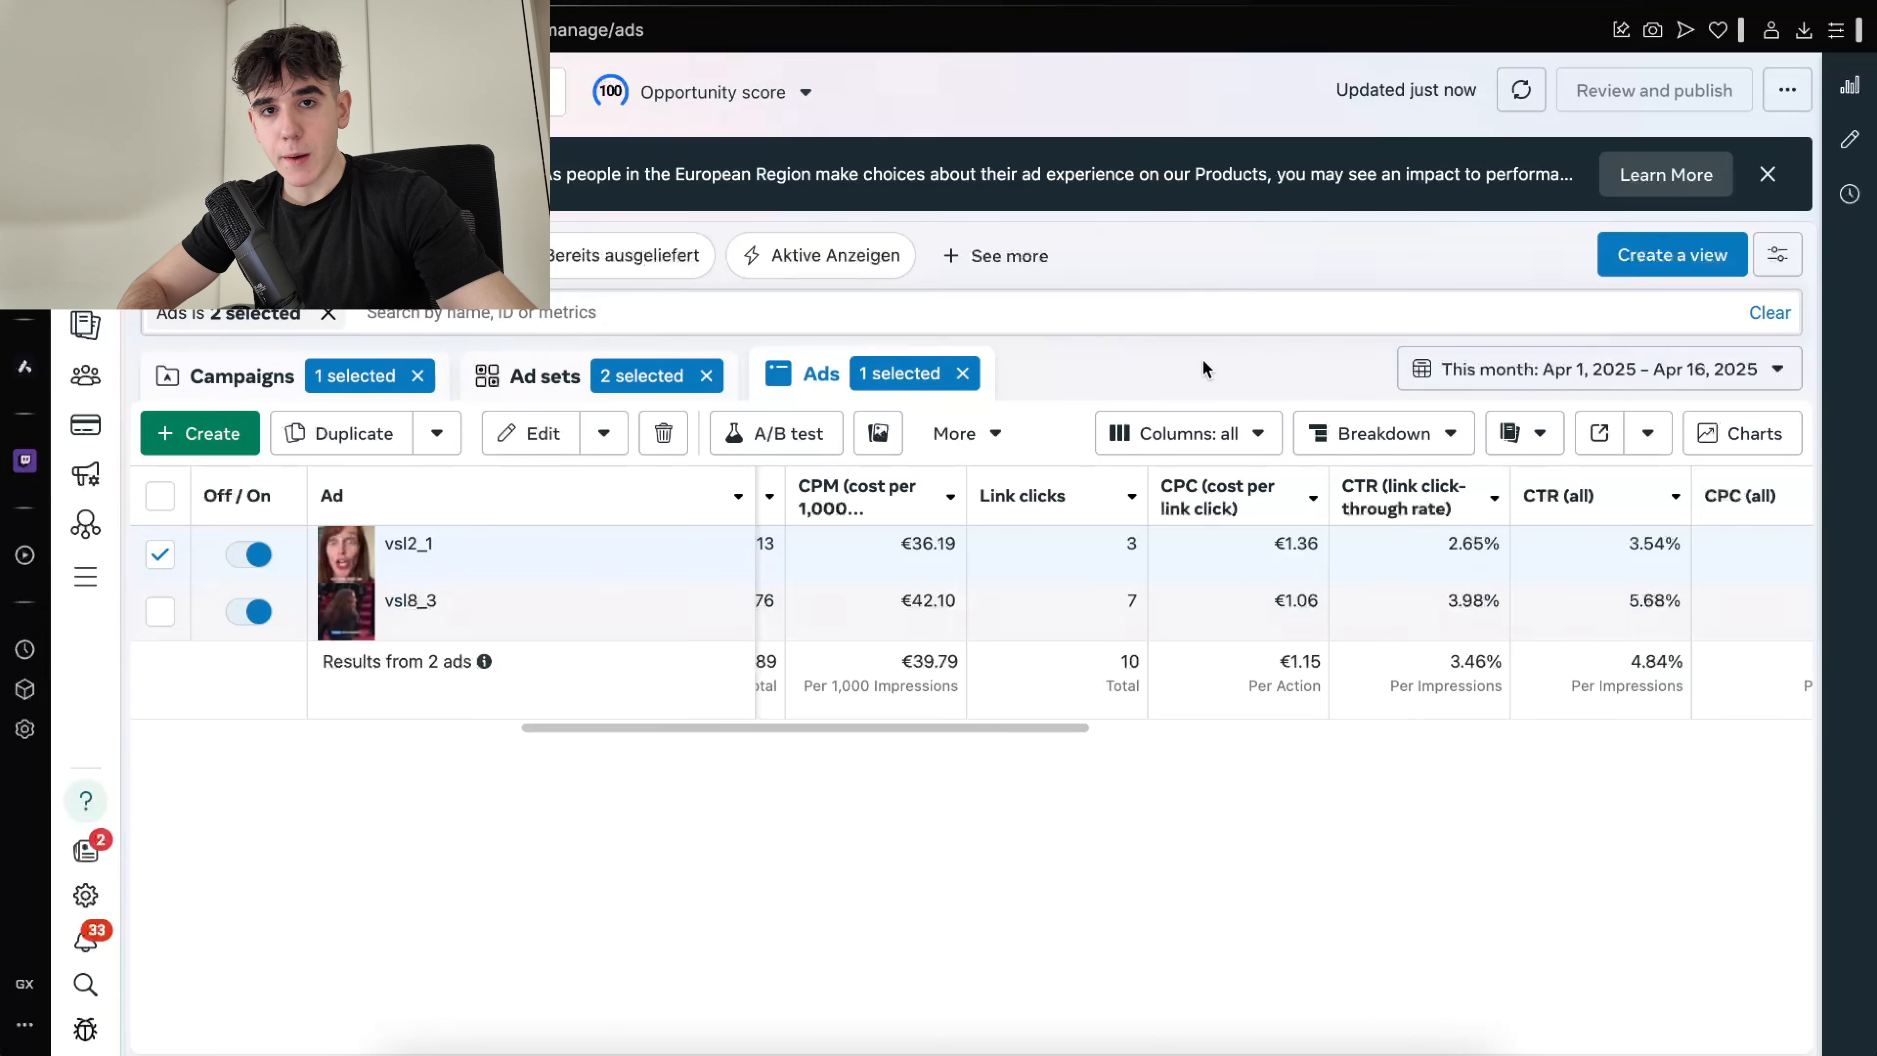
pyautogui.hscroll(10, 1260, 577)
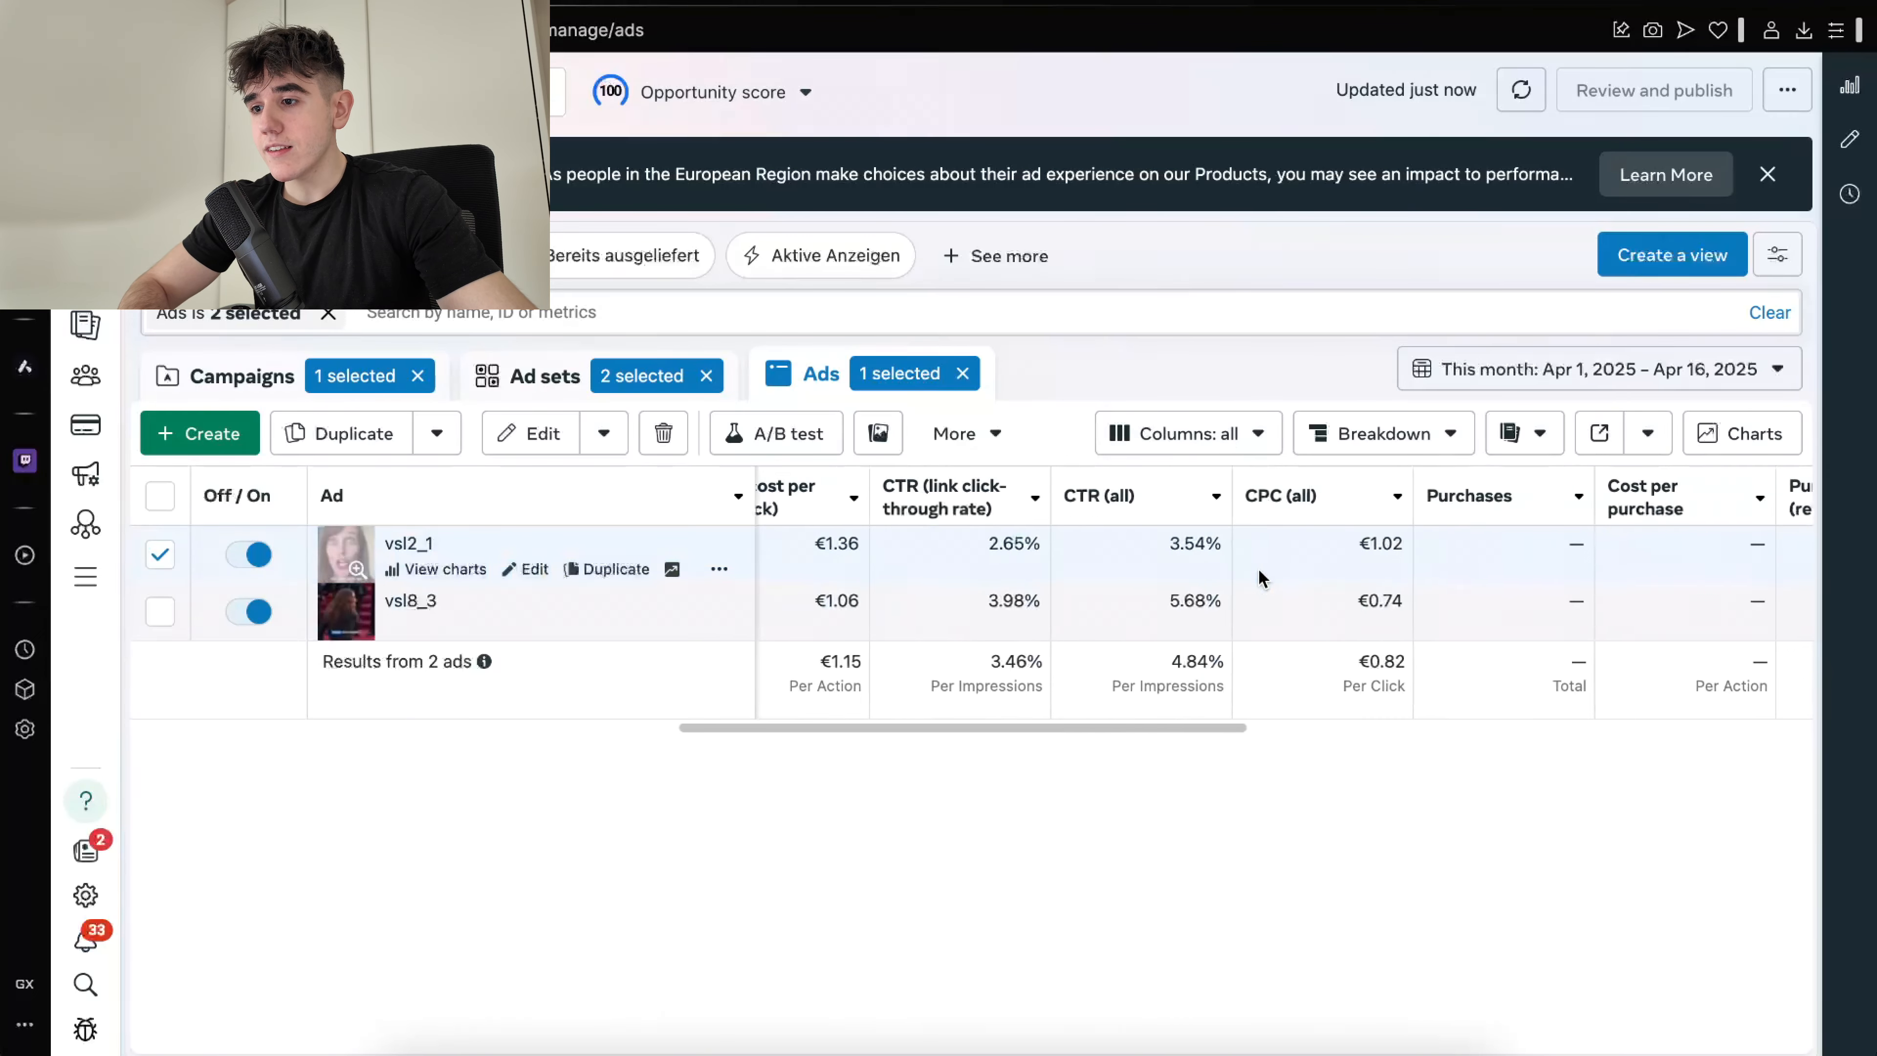
pyautogui.hscroll(5, 1260, 578)
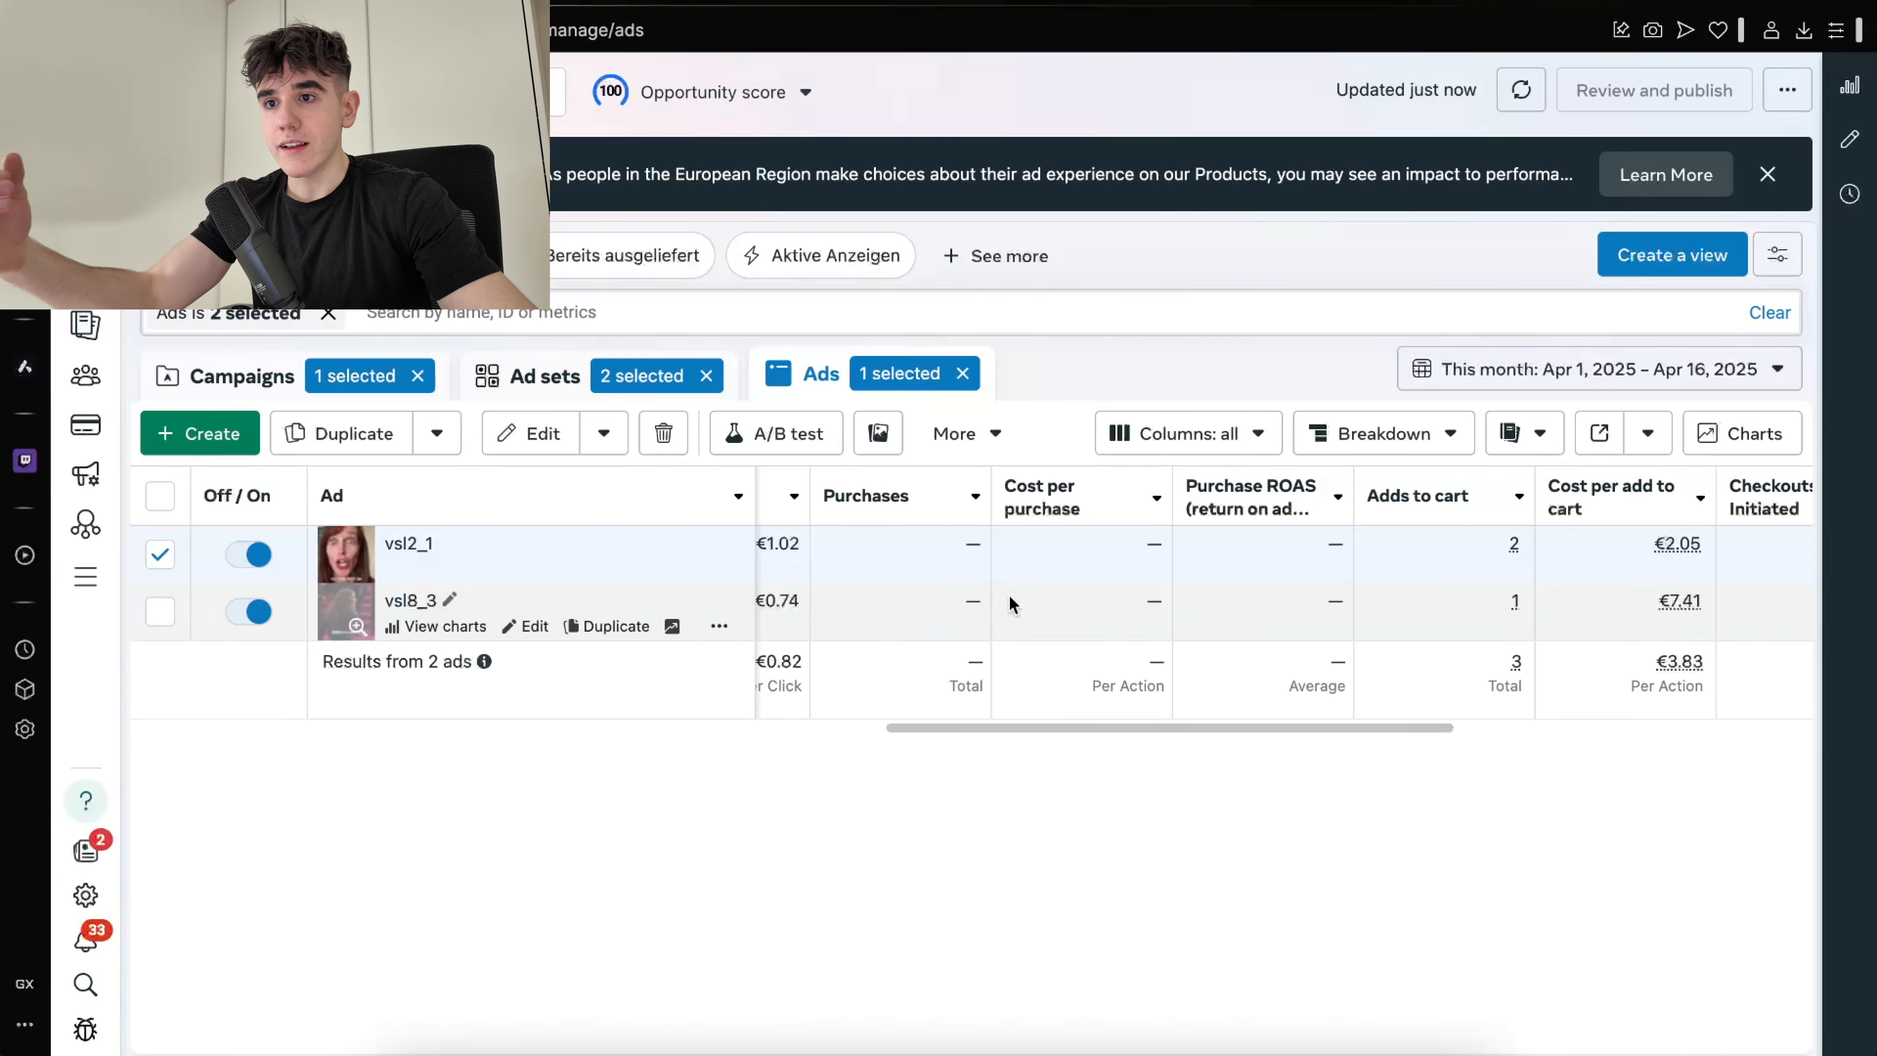
# In Google Docs, add the bullet "iterations" below "spend more money"
pyautogui.click(669, 3)
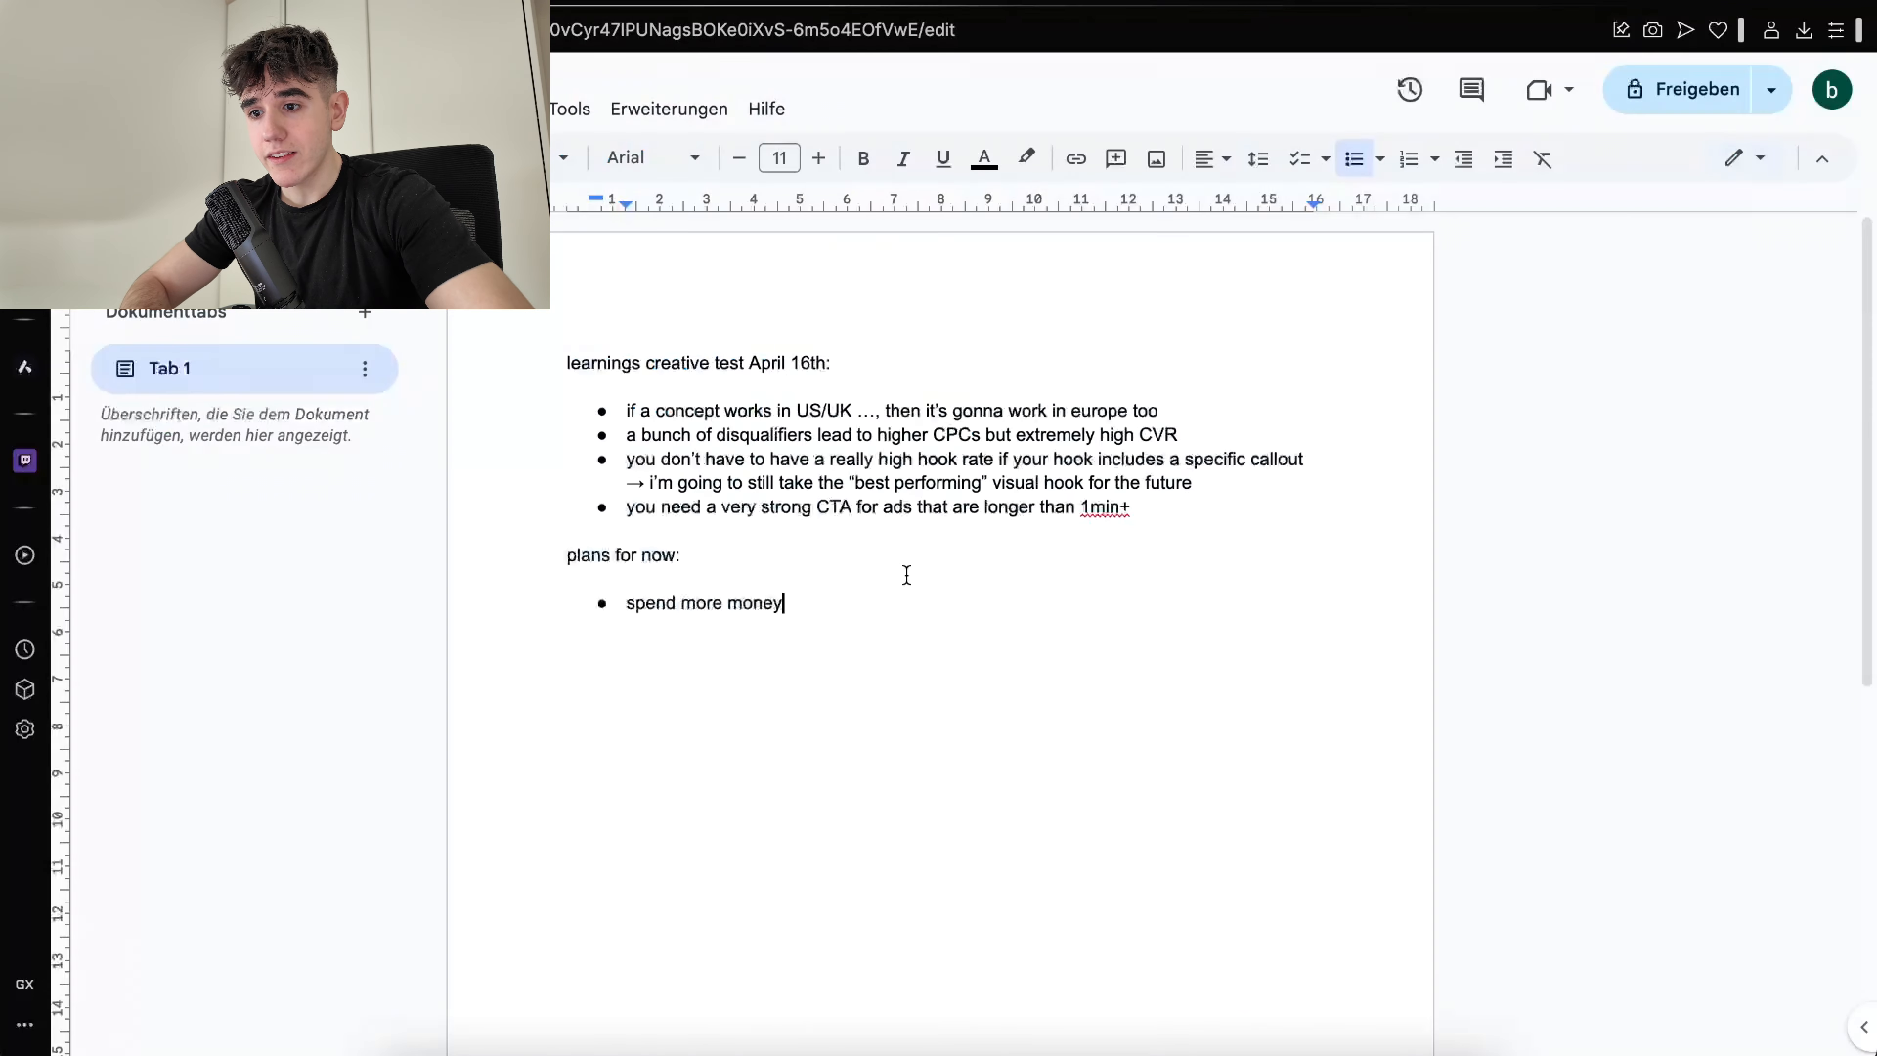
pyautogui.press('Return')
pyautogui.write('iterati')
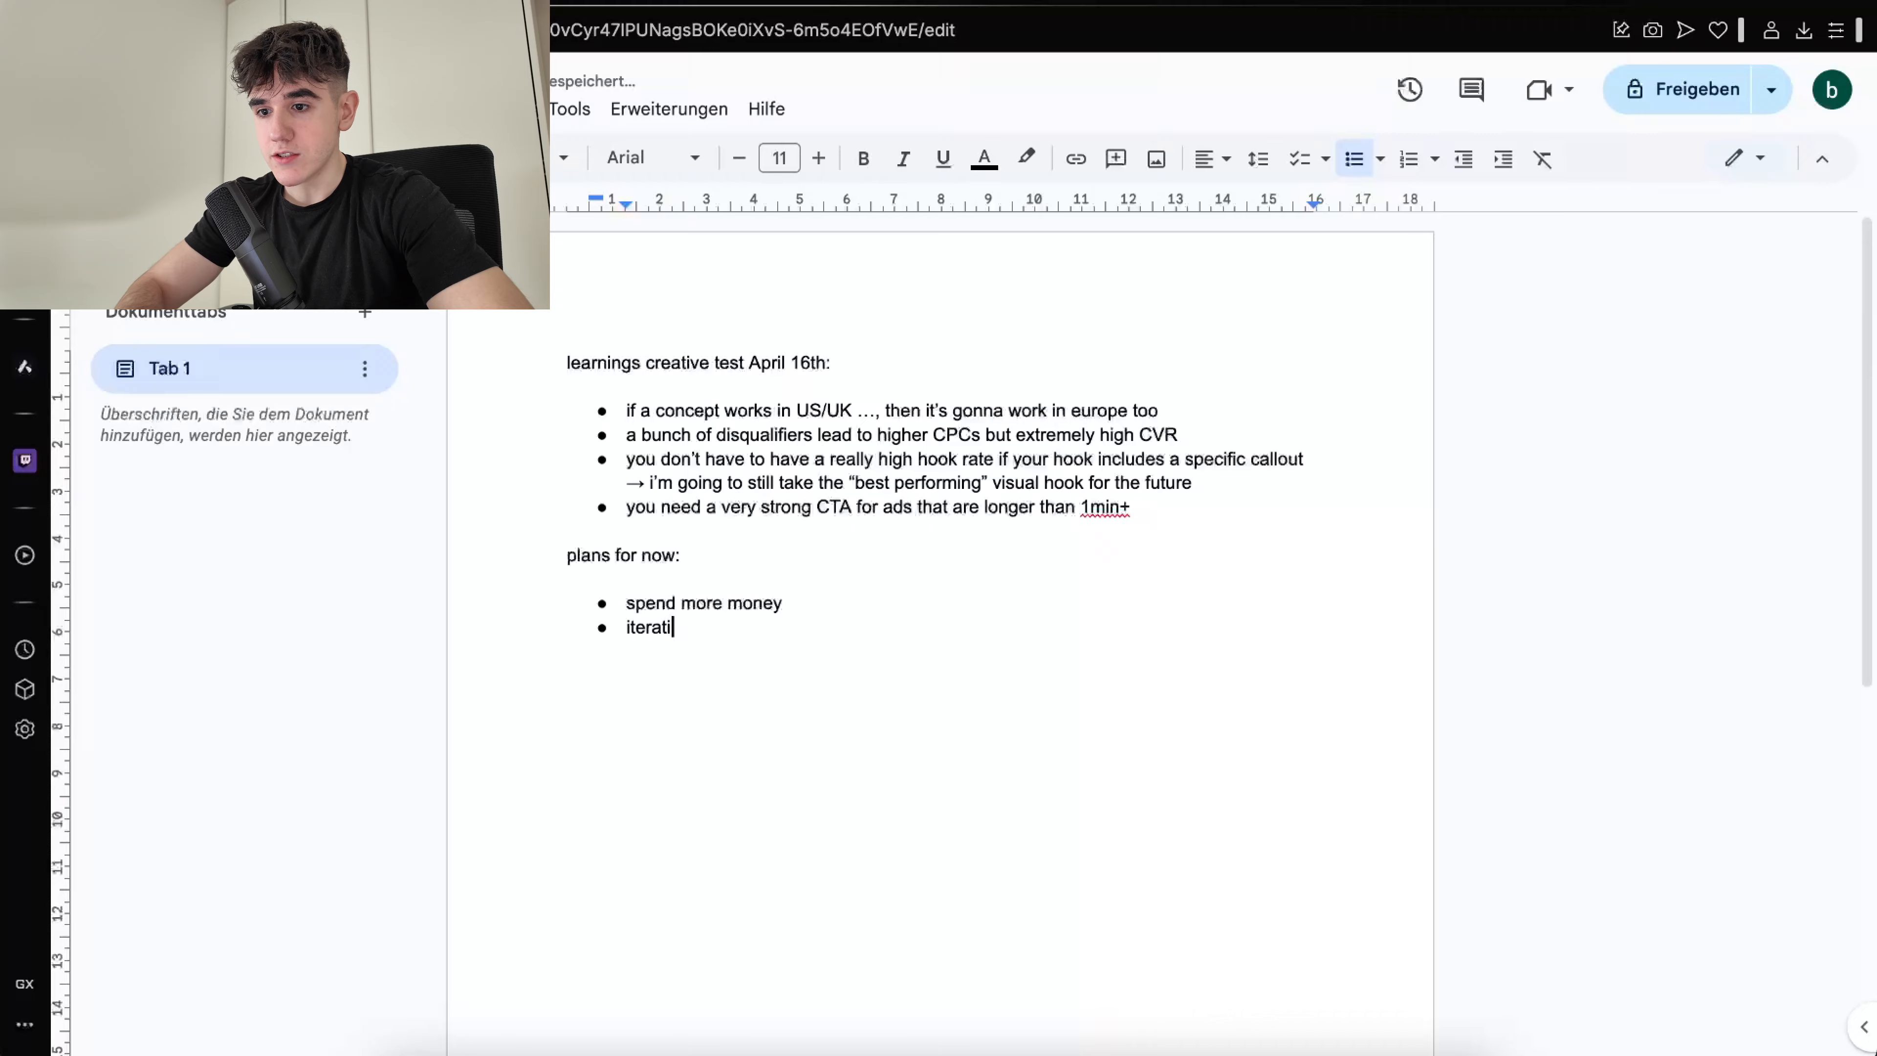
pyautogui.write('ons')
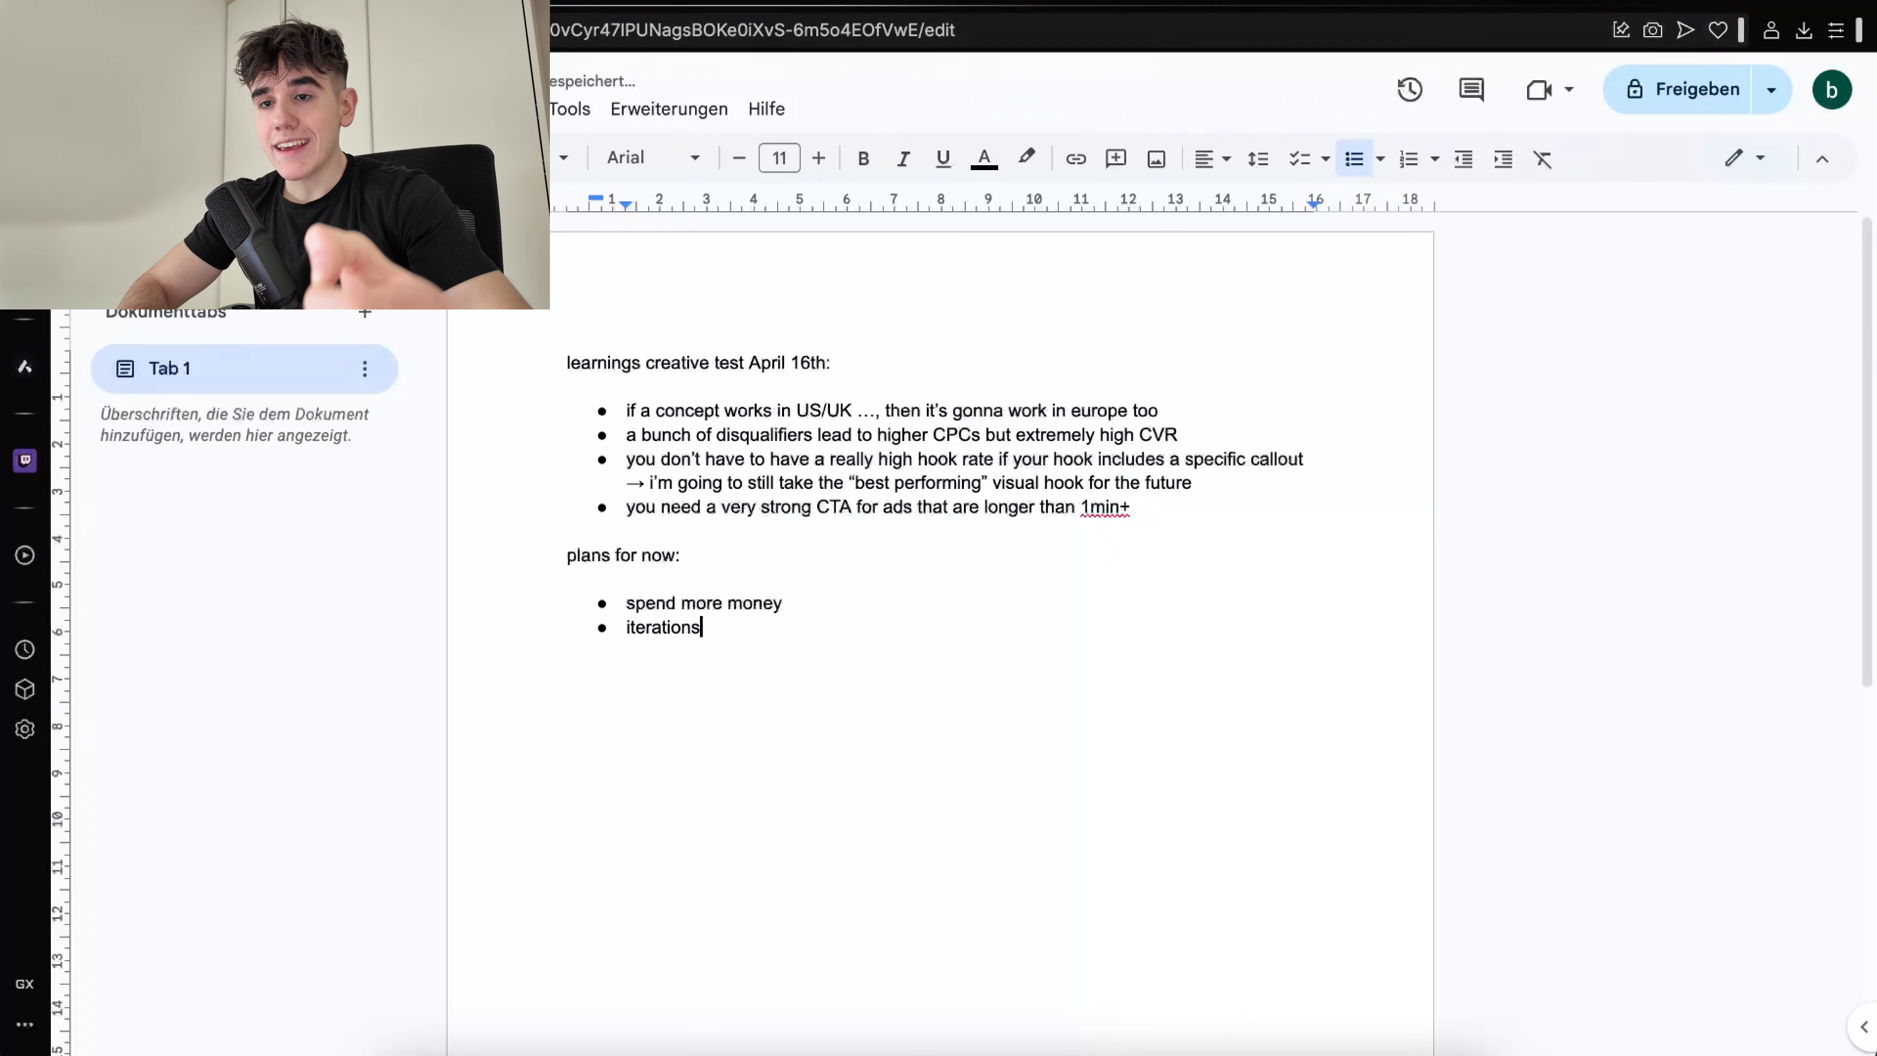
# In Meta Ads Manager, examine the checkouts and hook rates of the two ads and highlight vsl2_1's hook rate
pyautogui.click(635, 3)
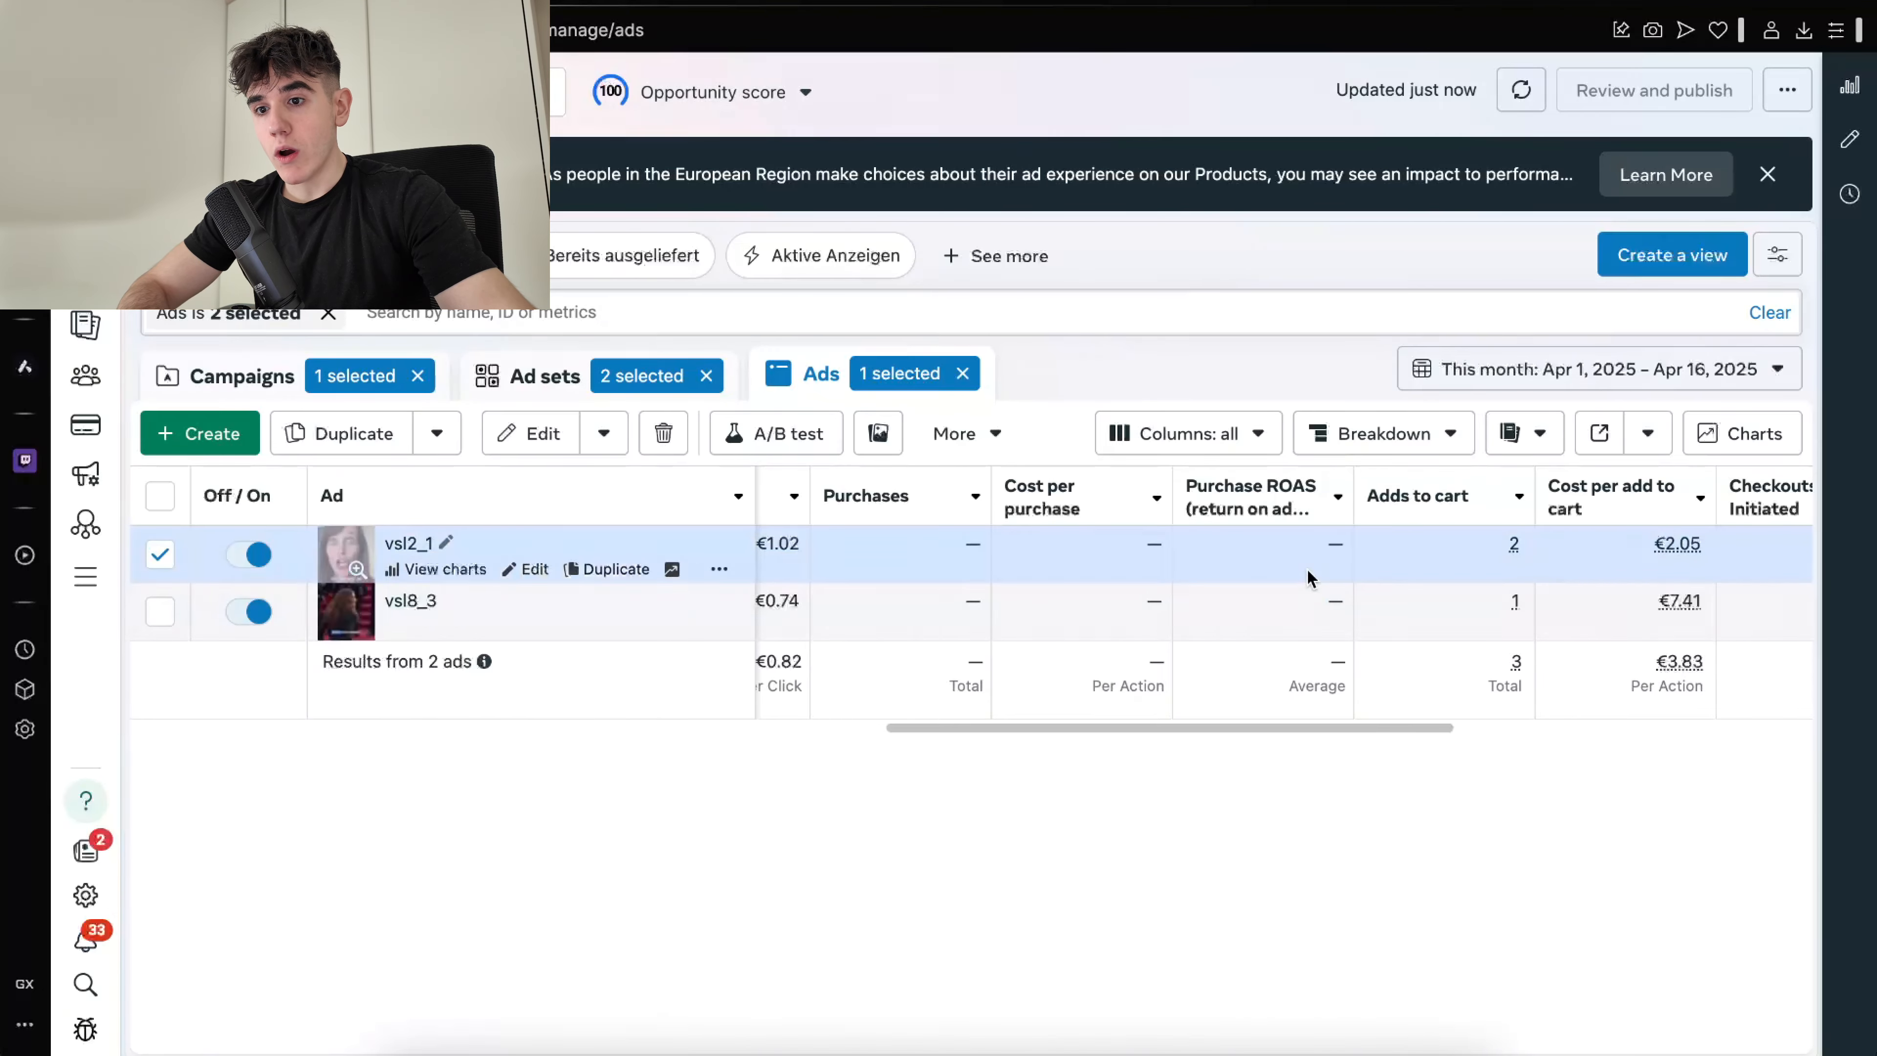
pyautogui.hscroll(5, 1306, 577)
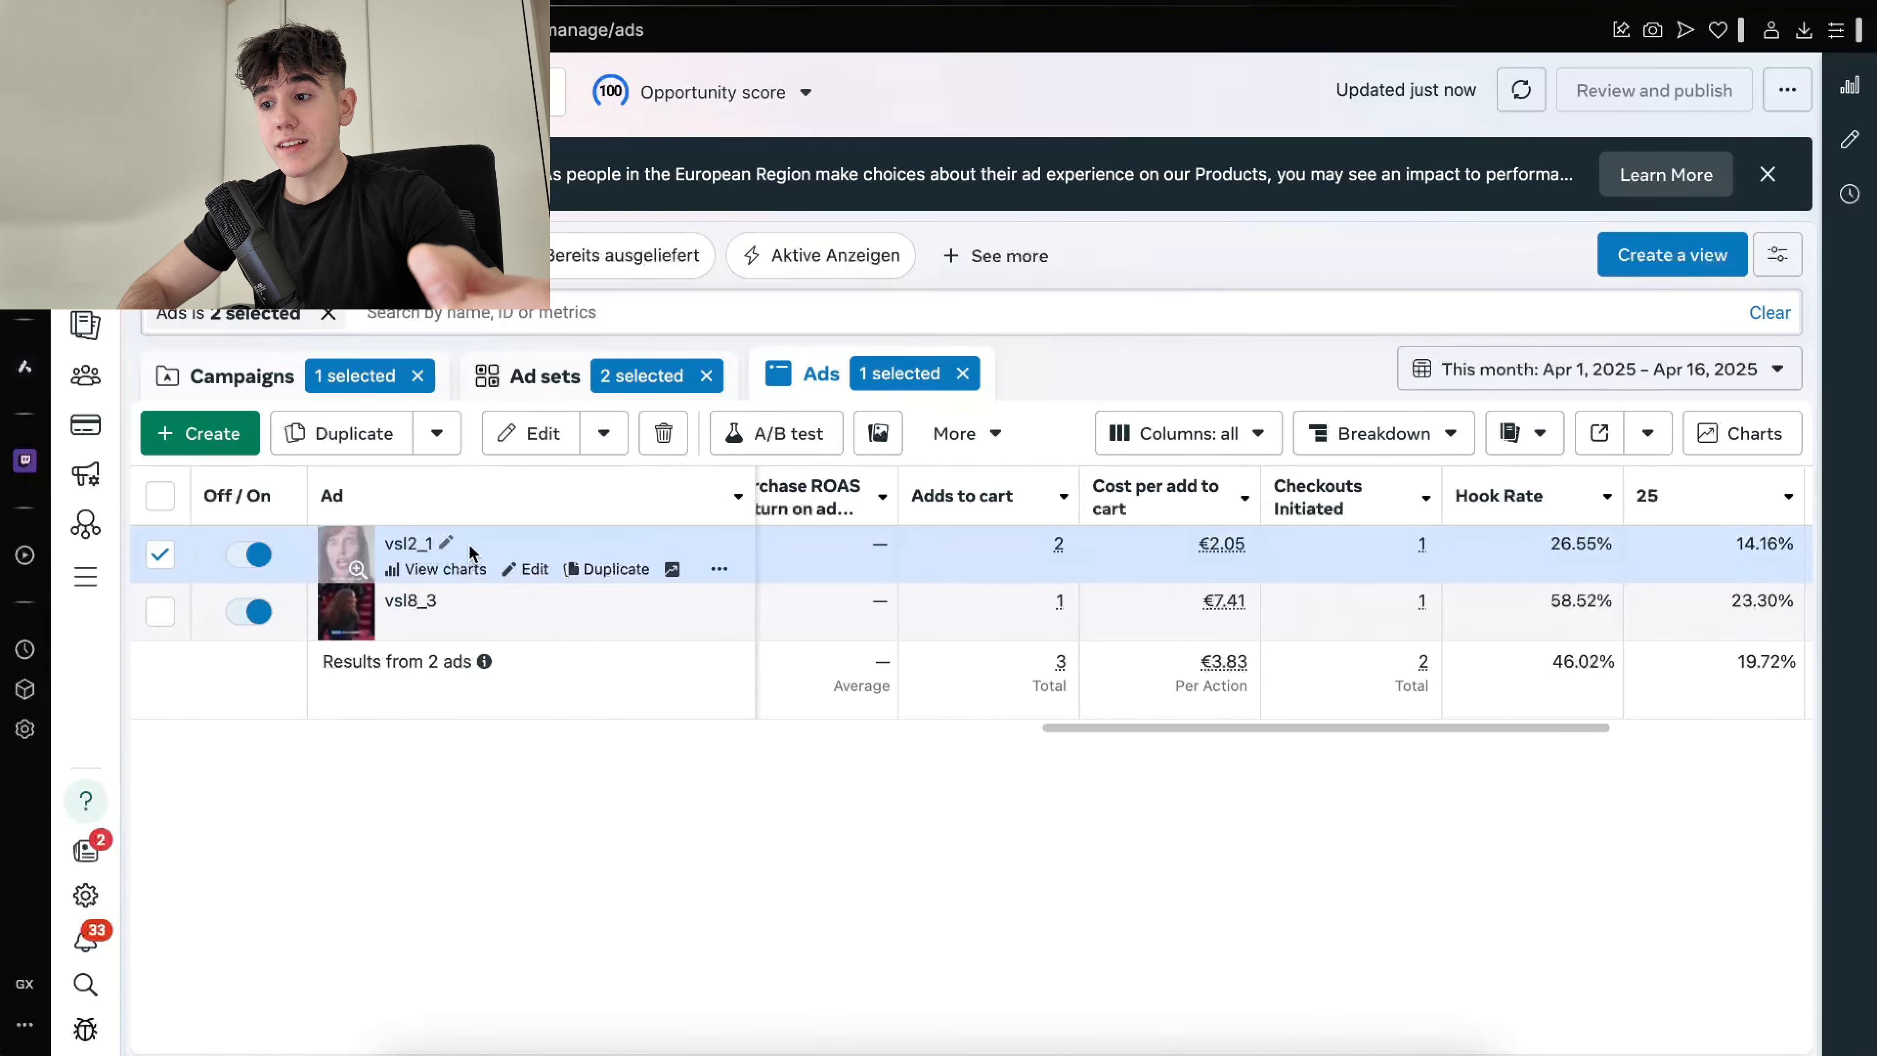
pyautogui.hscroll(4, 1166, 568)
pyautogui.hscroll(-3, 1166, 567)
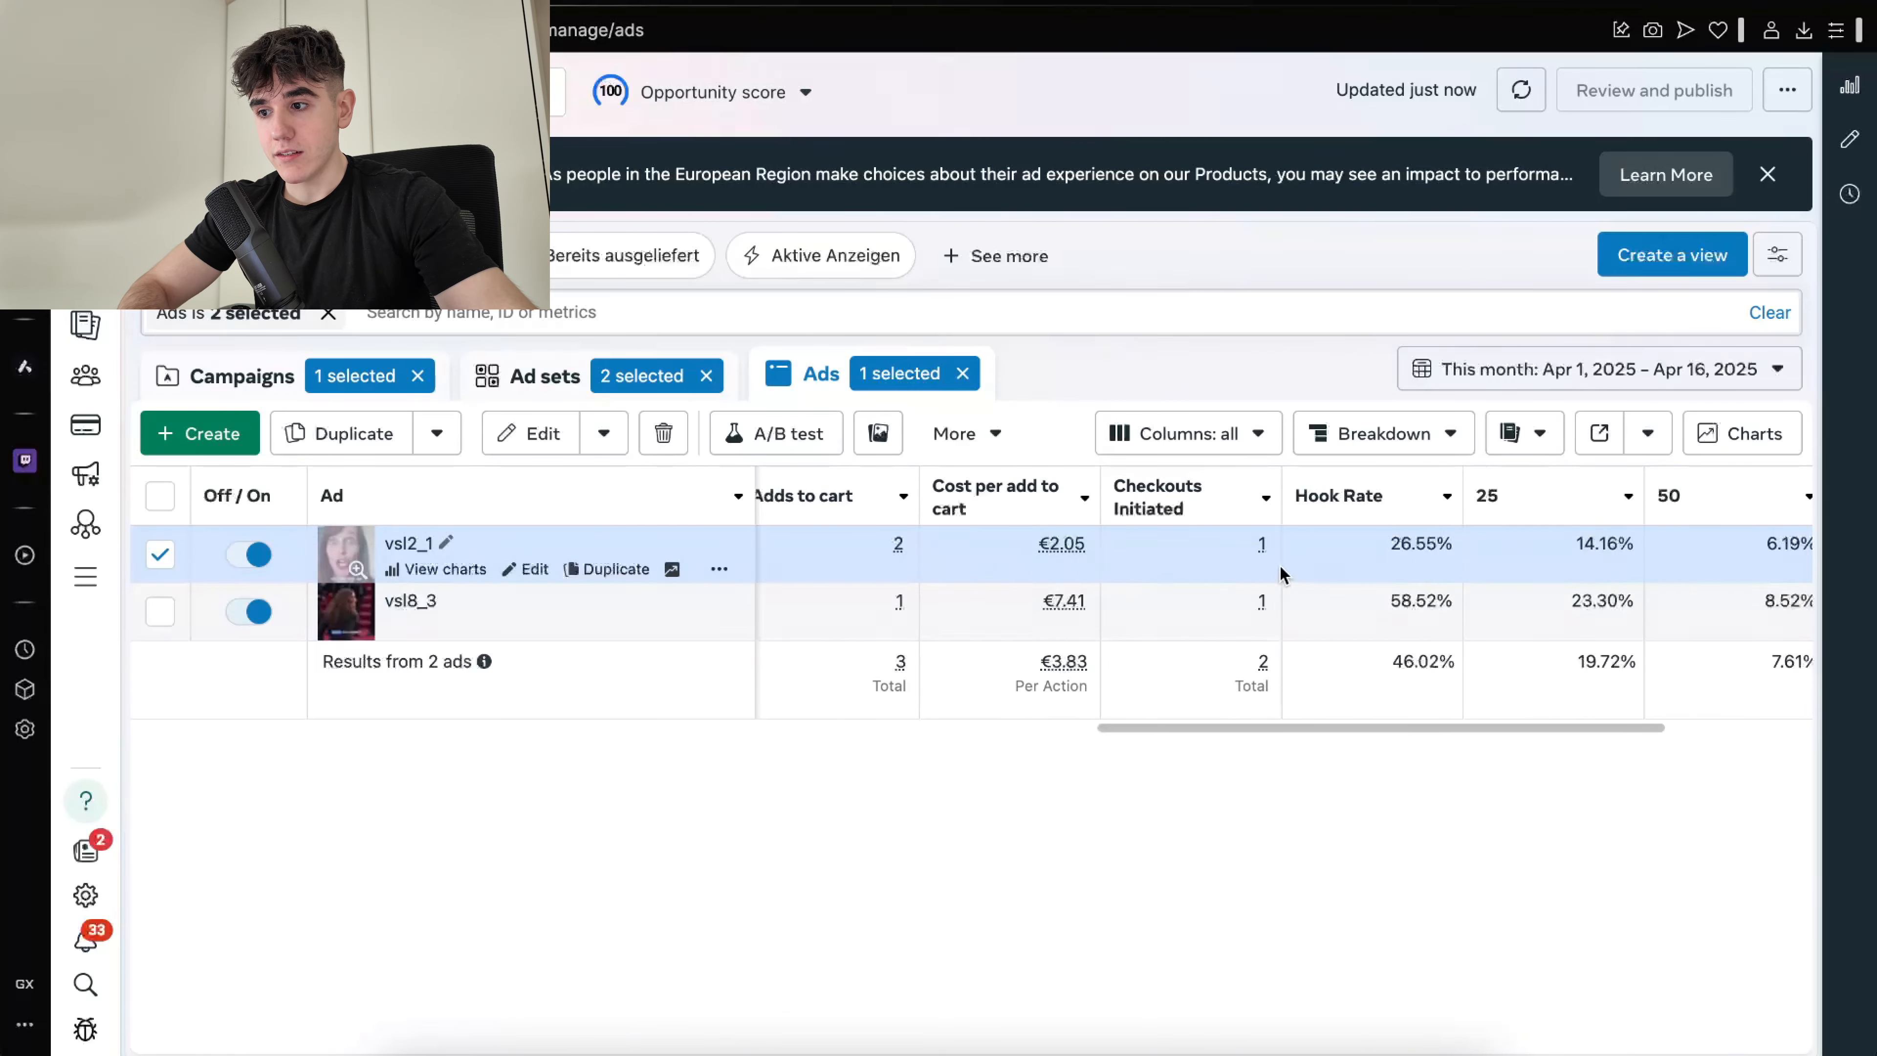
pyautogui.hscroll(1, 1330, 560)
pyautogui.moveTo(1334, 560); pyautogui.dragTo(1408, 559)
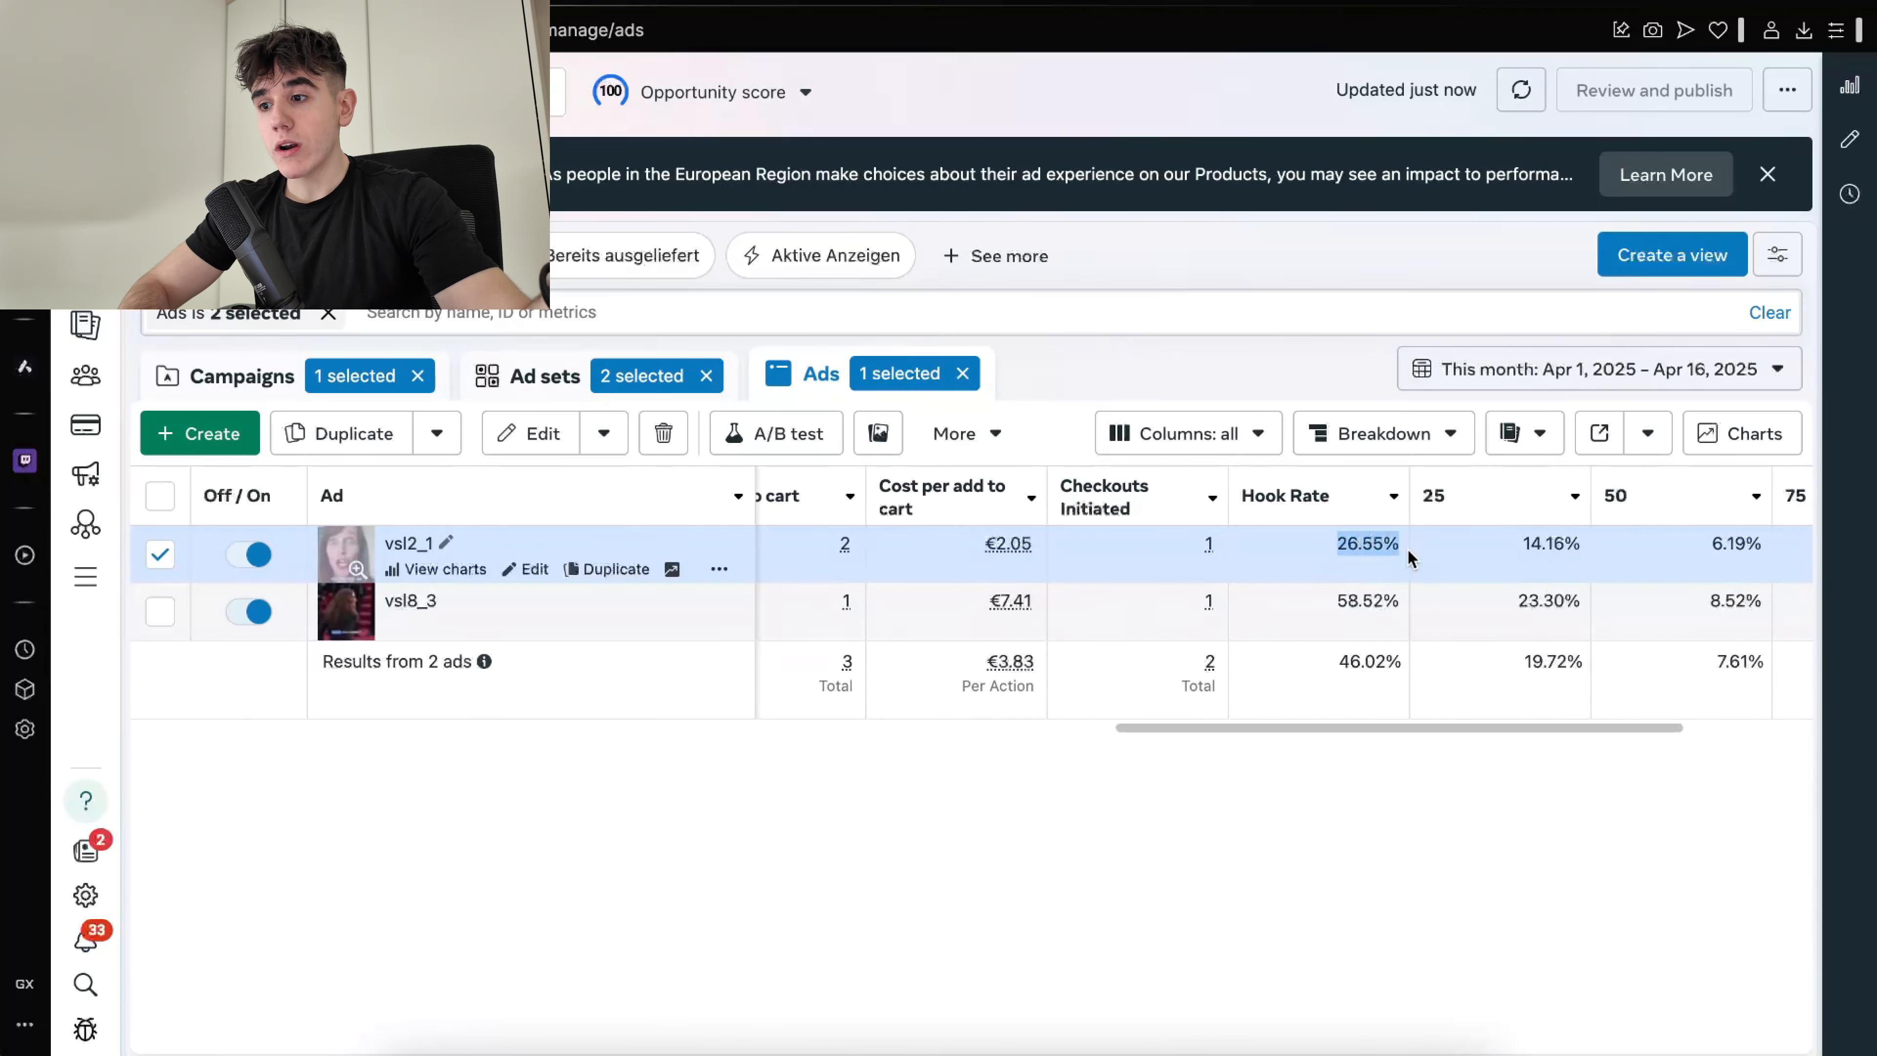
# In Google Docs, add the line "example: vsl2_1: hook rate is 26%, good buying intent" under the "iterations" bullet
pyautogui.click(658, 5)
pyautogui.press('Return')
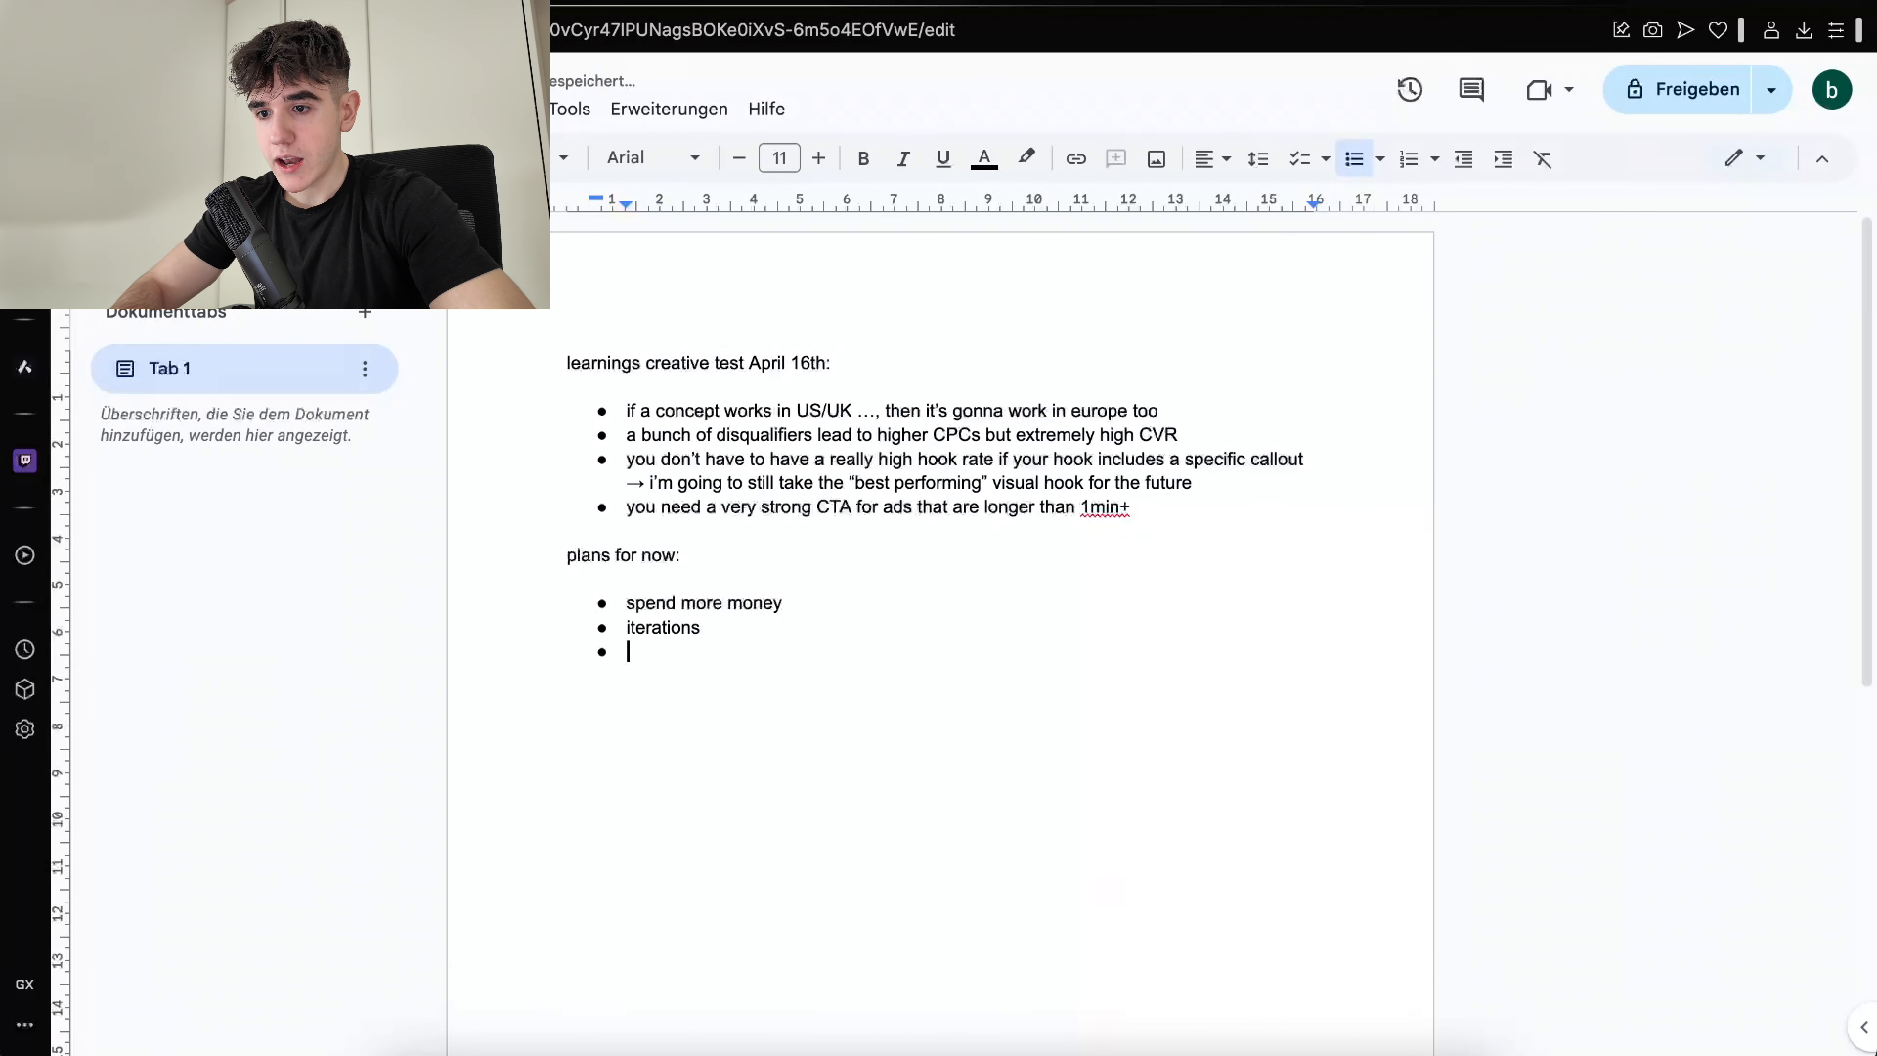
pyautogui.press('BackSpace')
pyautogui.write('example')
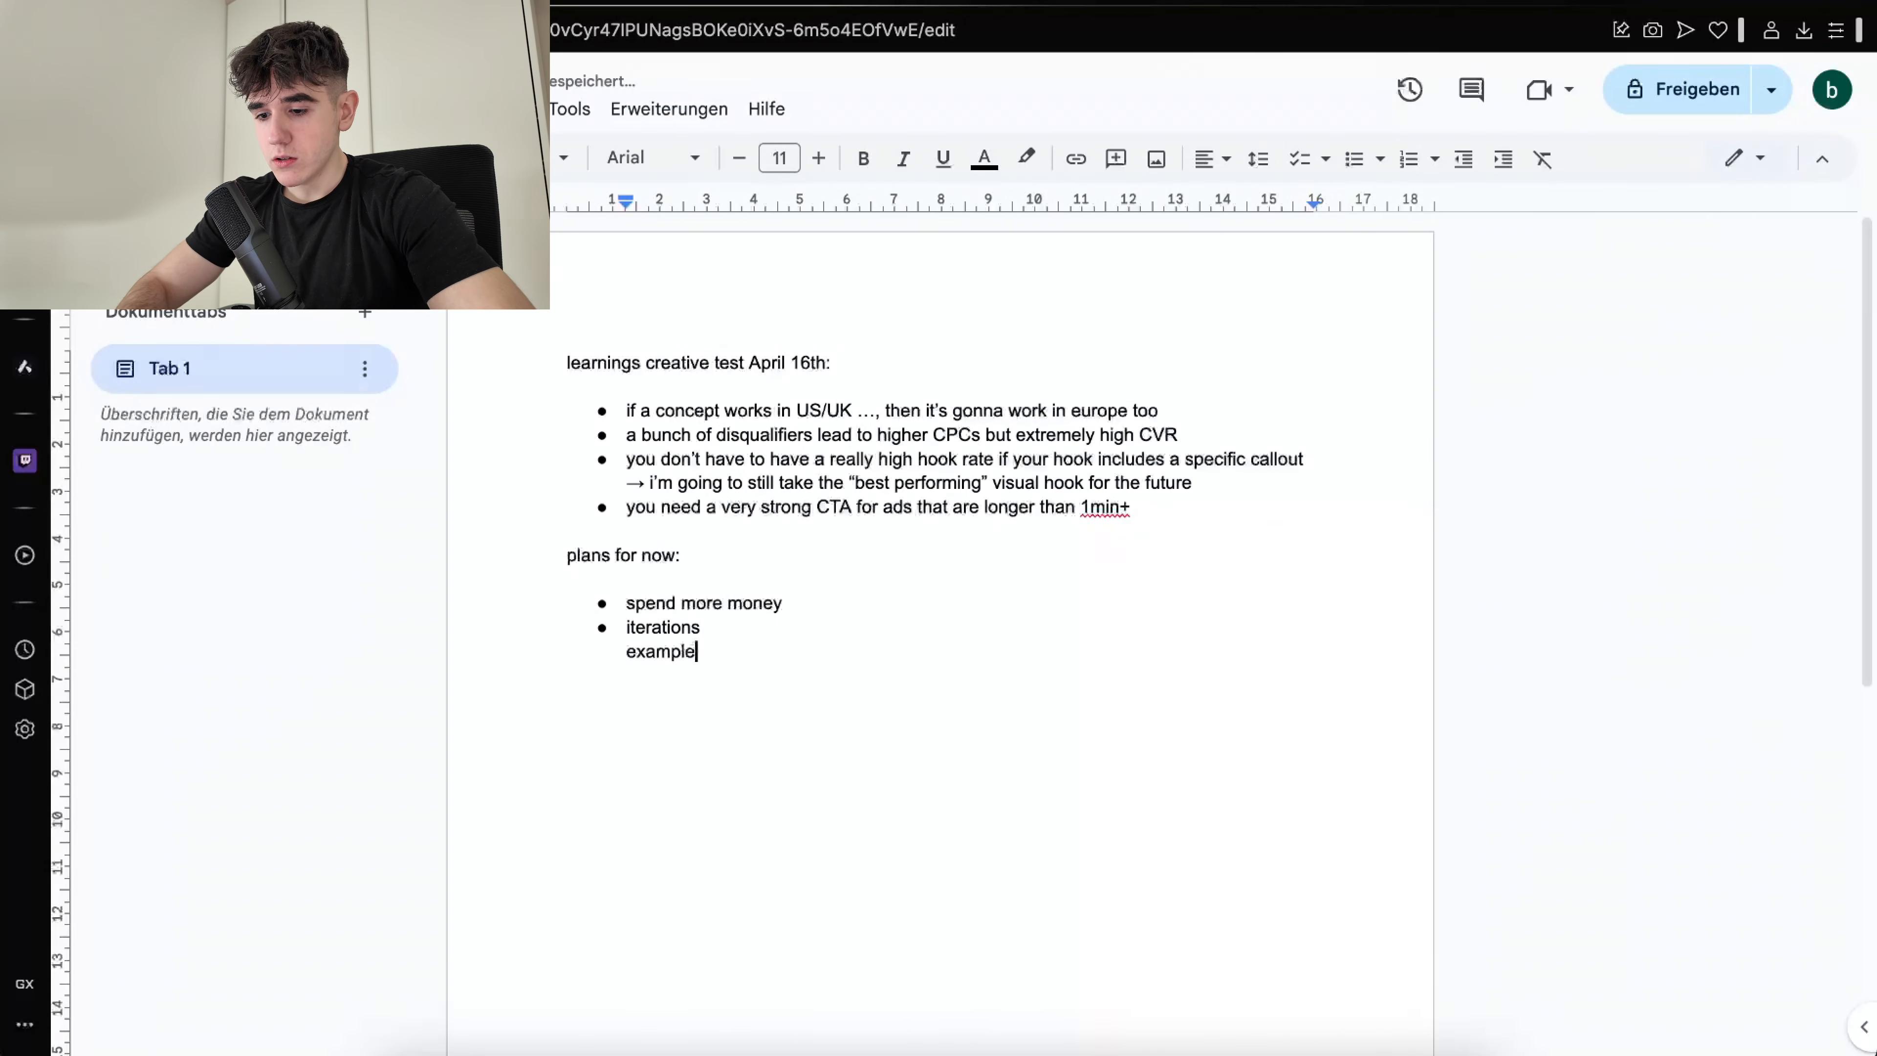
pyautogui.write(': vsl2_!')
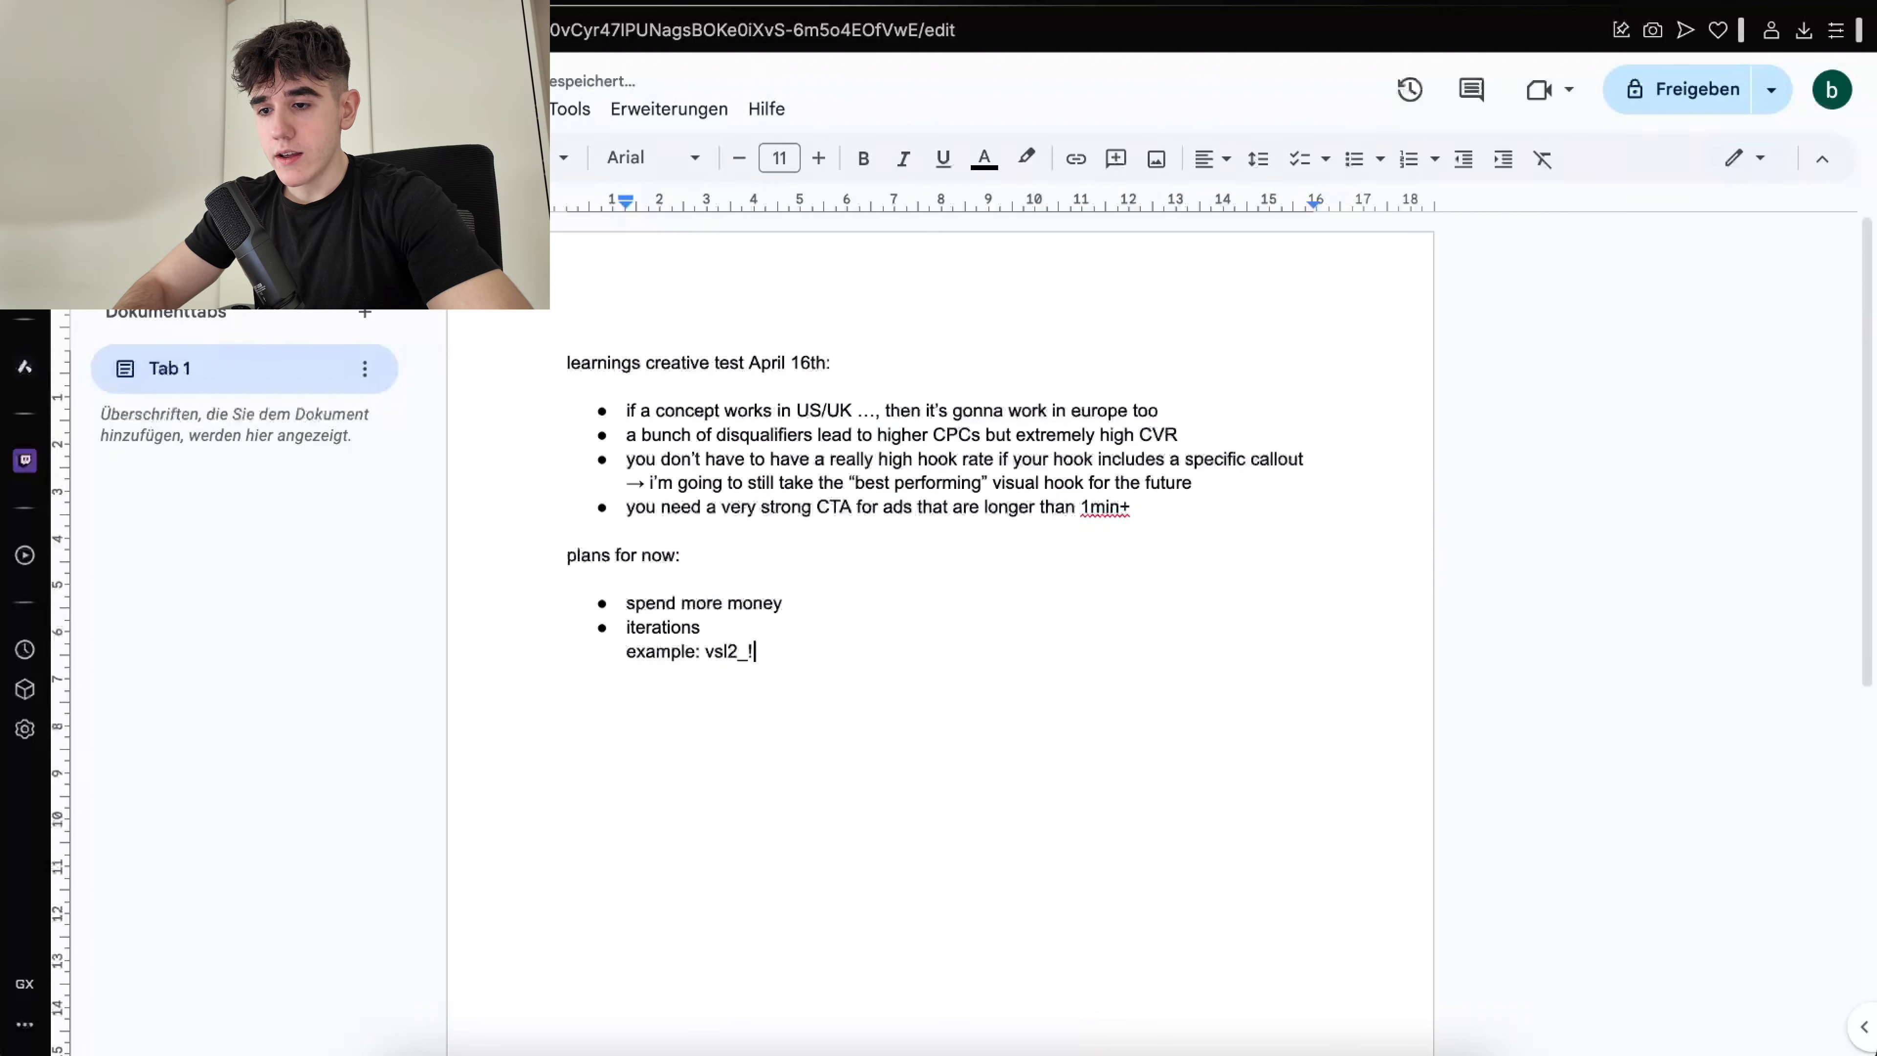
pyautogui.press('BackSpace')
pyautogui.write('1: ')
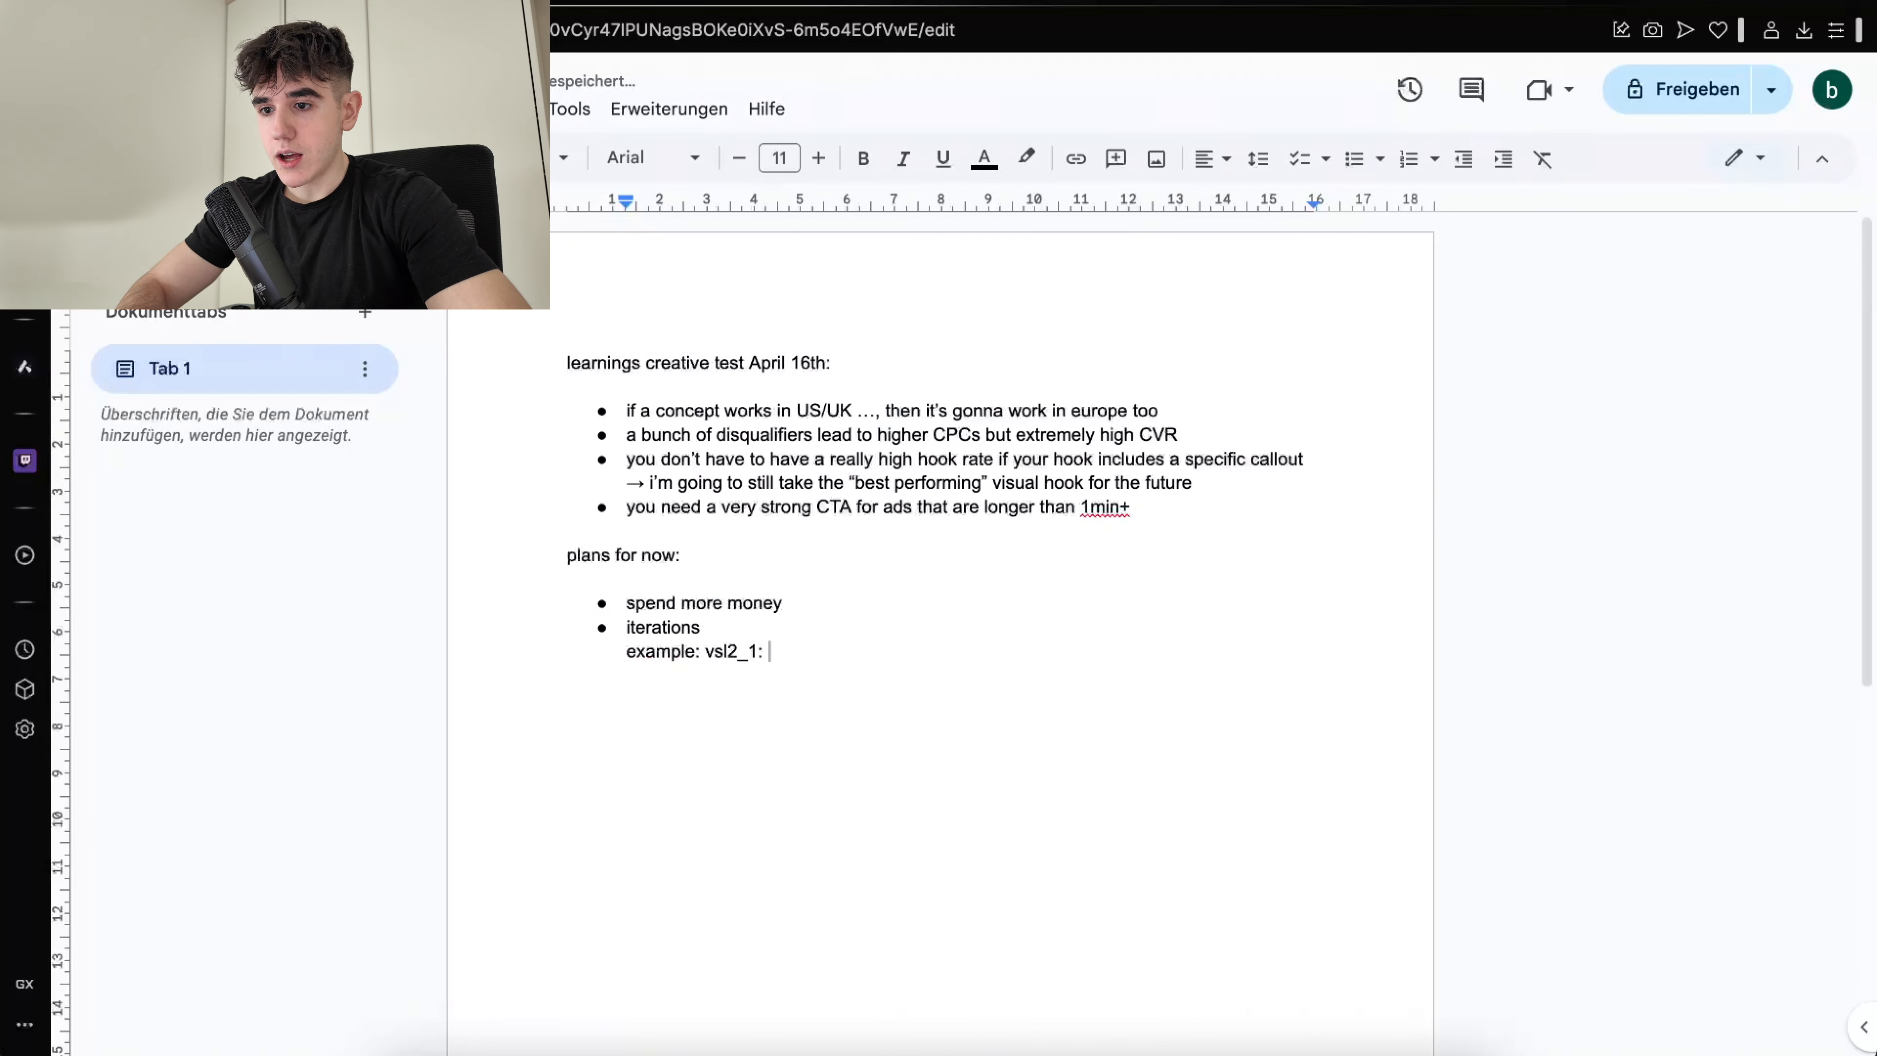
pyautogui.write('hook rate is 26')
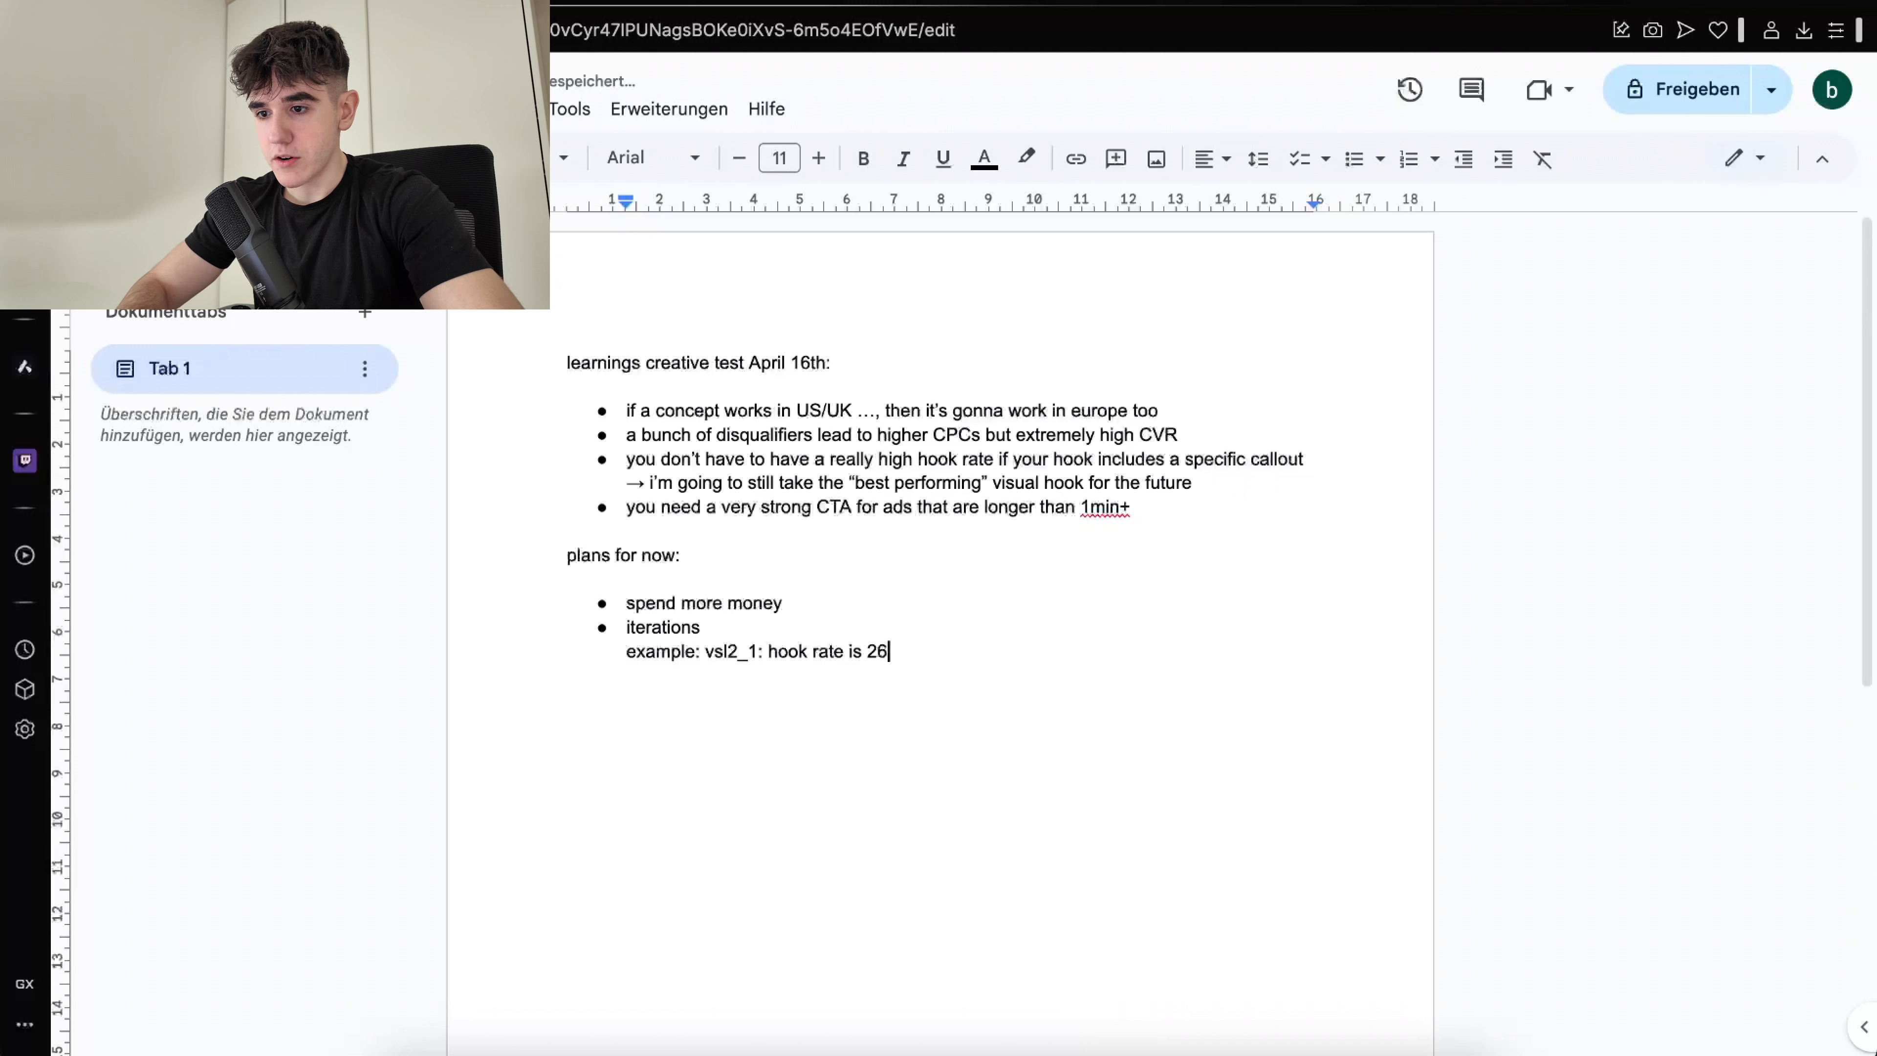
pyautogui.write('%')
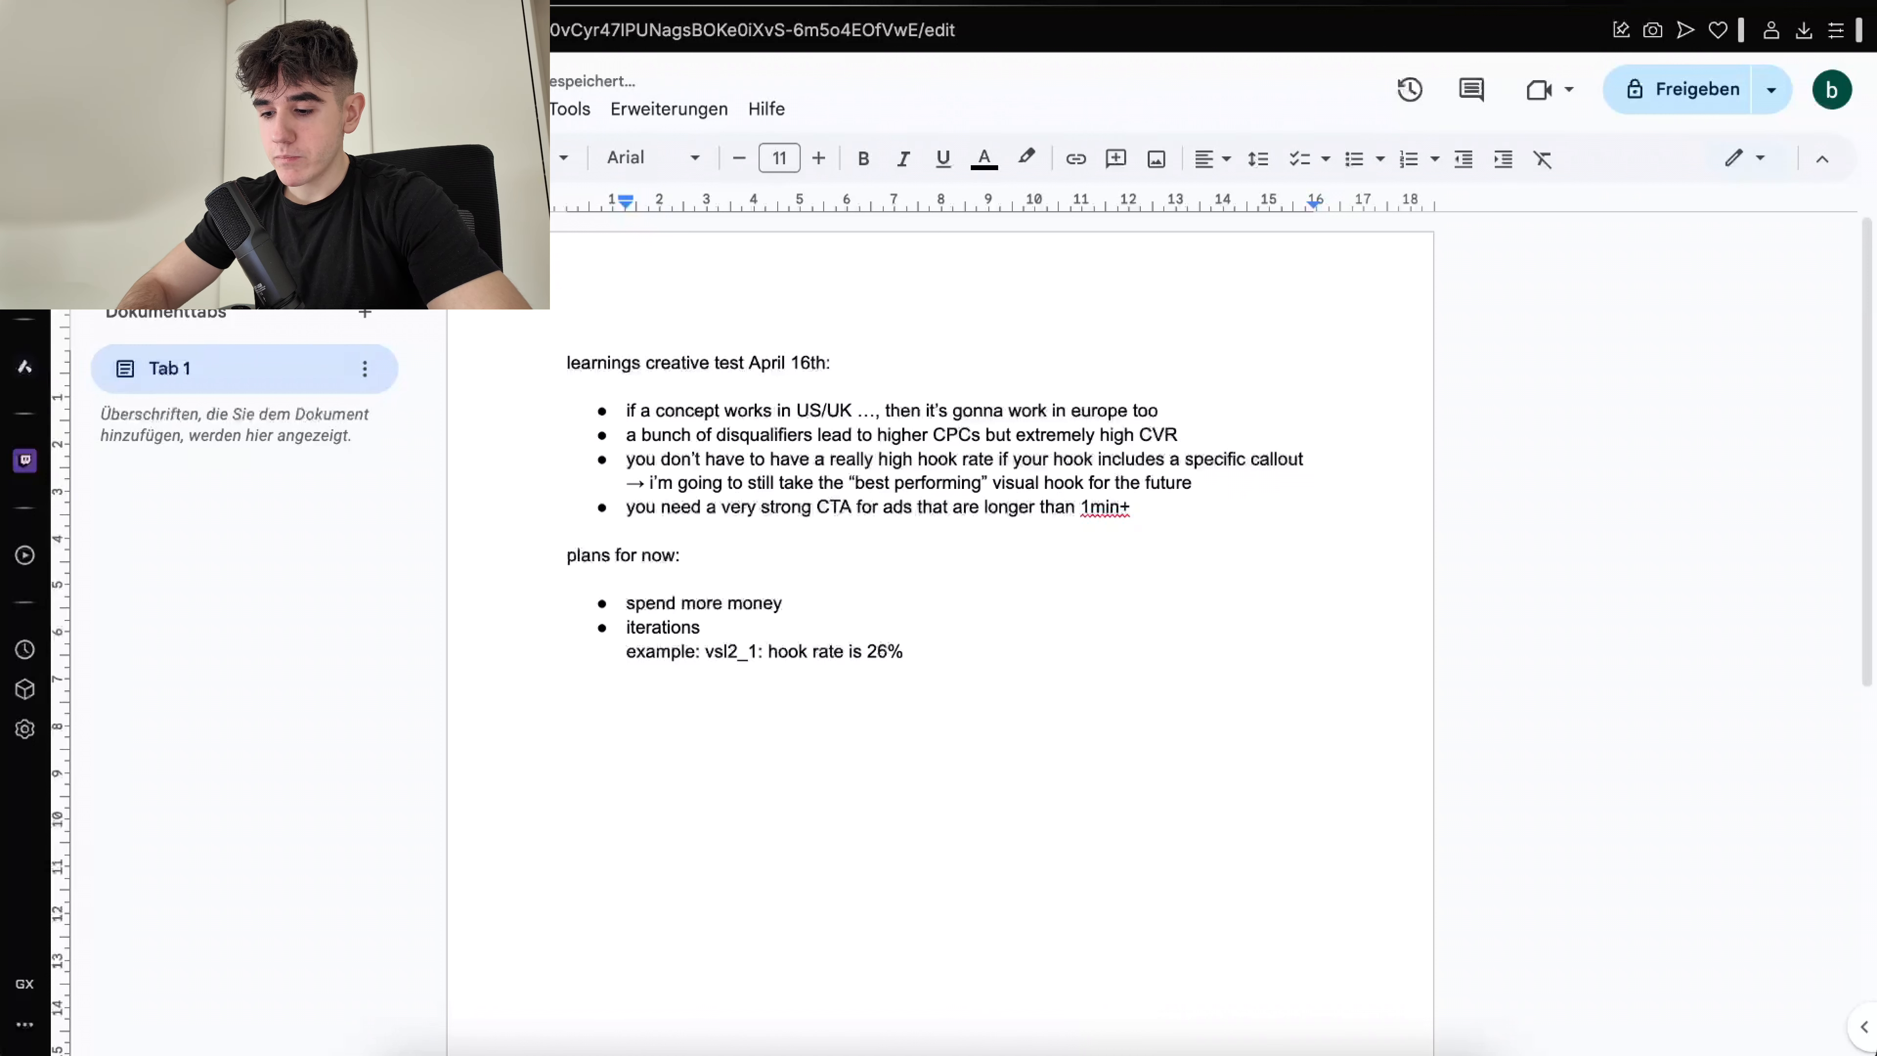
pyautogui.write(', good buying inten')
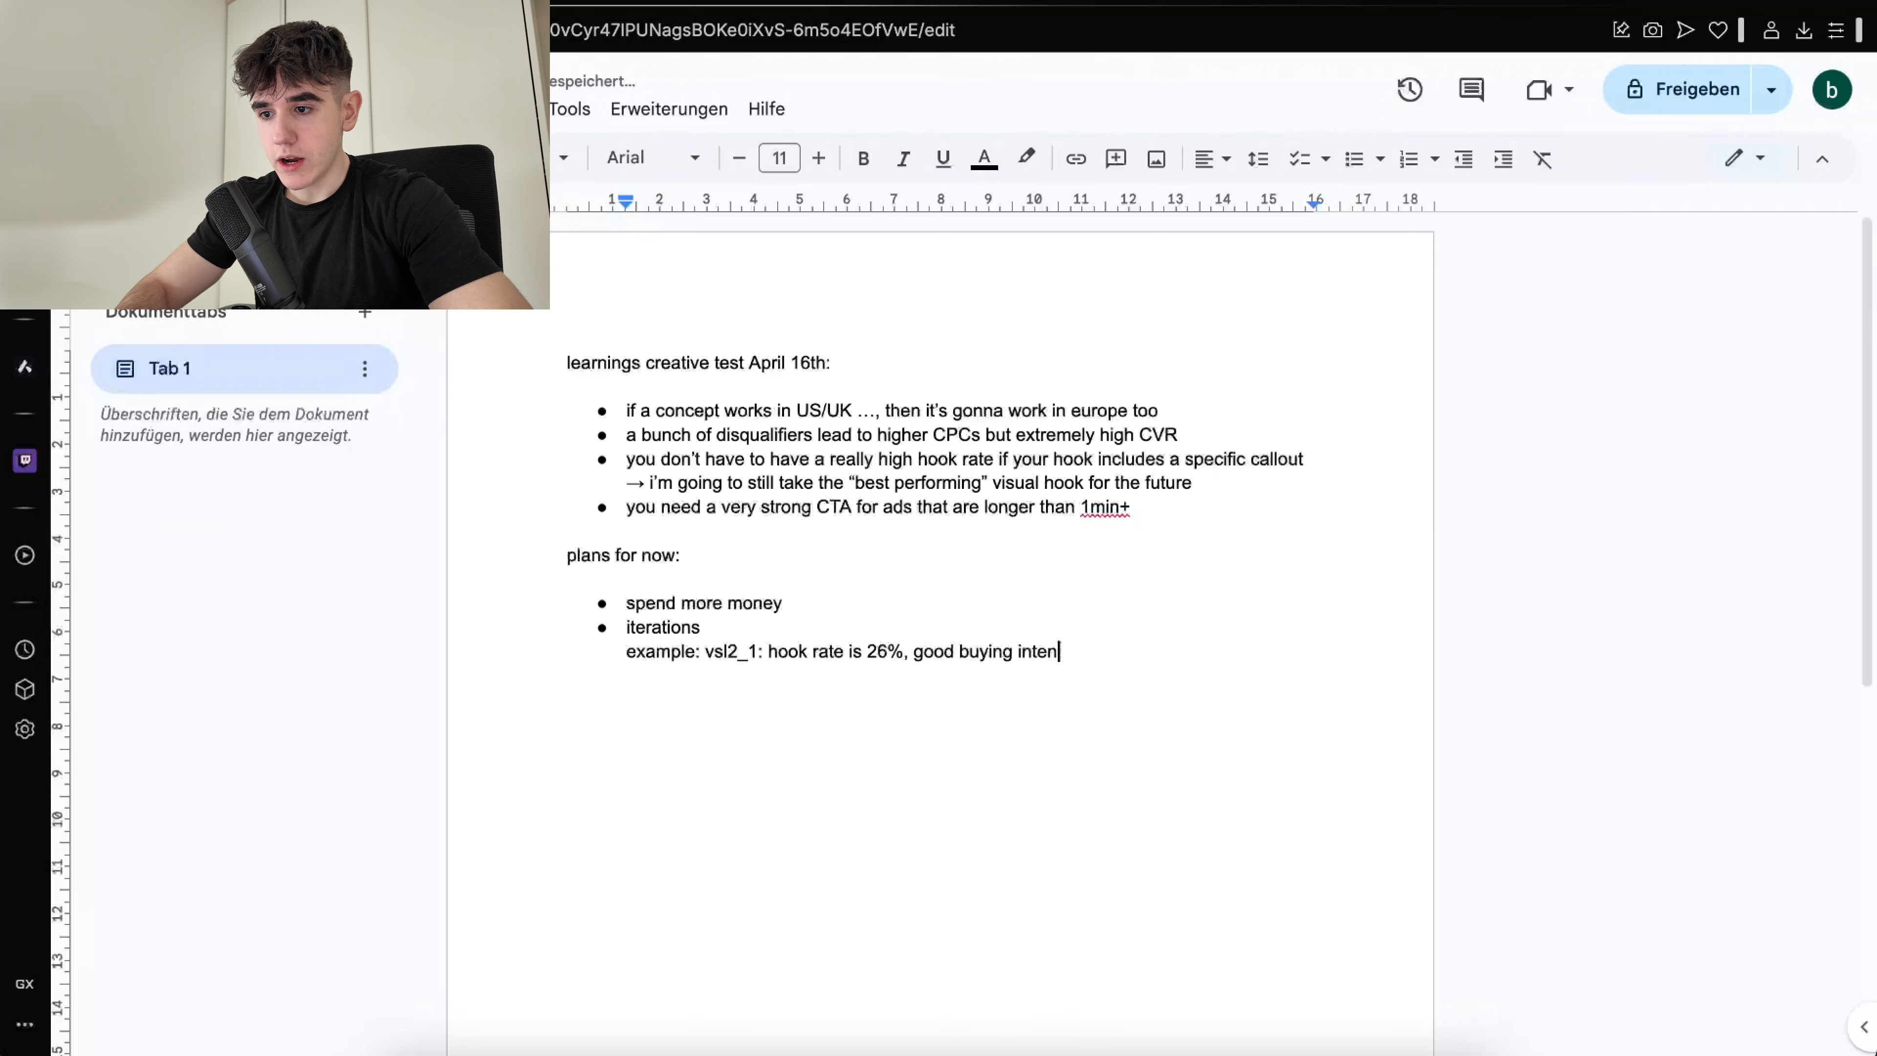
pyautogui.write('tt')
# Add the line "→ test a bunch of visual hooks for this ad" below the example and underline "visual hooks"
pyautogui.press('Return')
pyautogui.write('-> te')
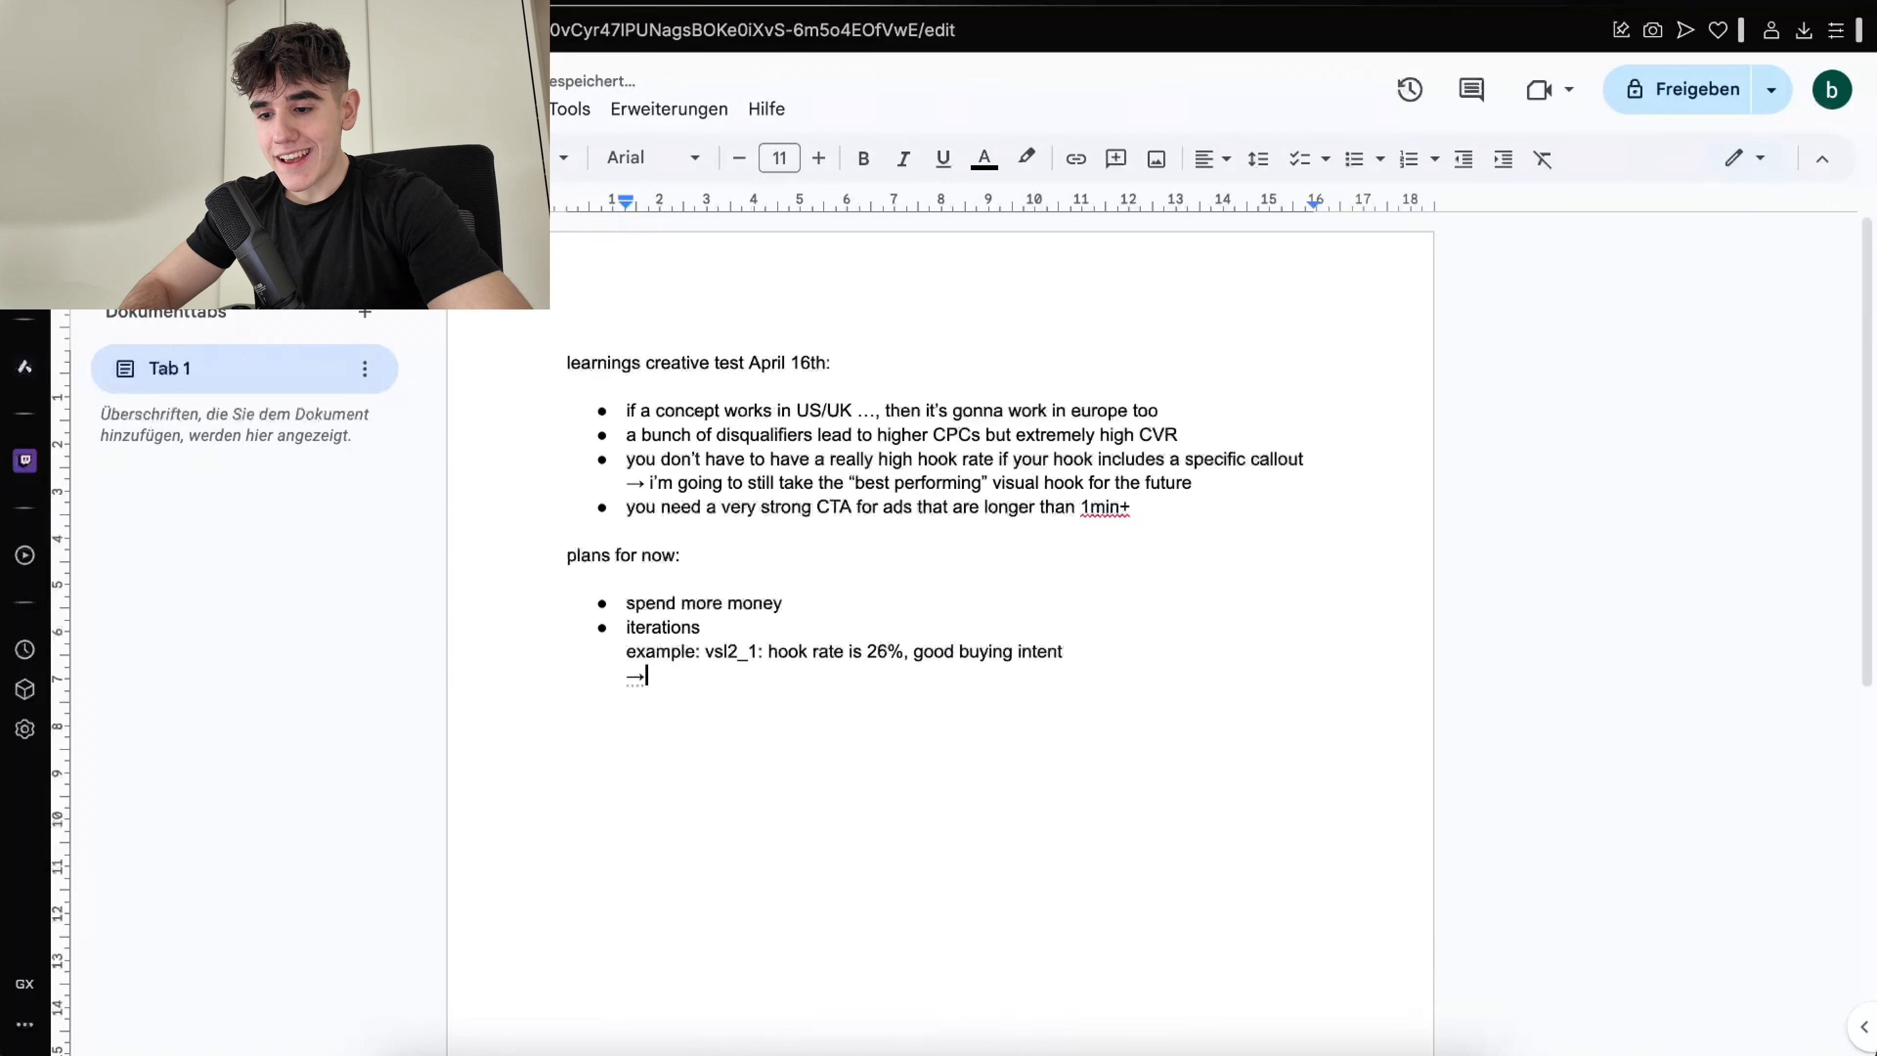
pyautogui.write('st a ')
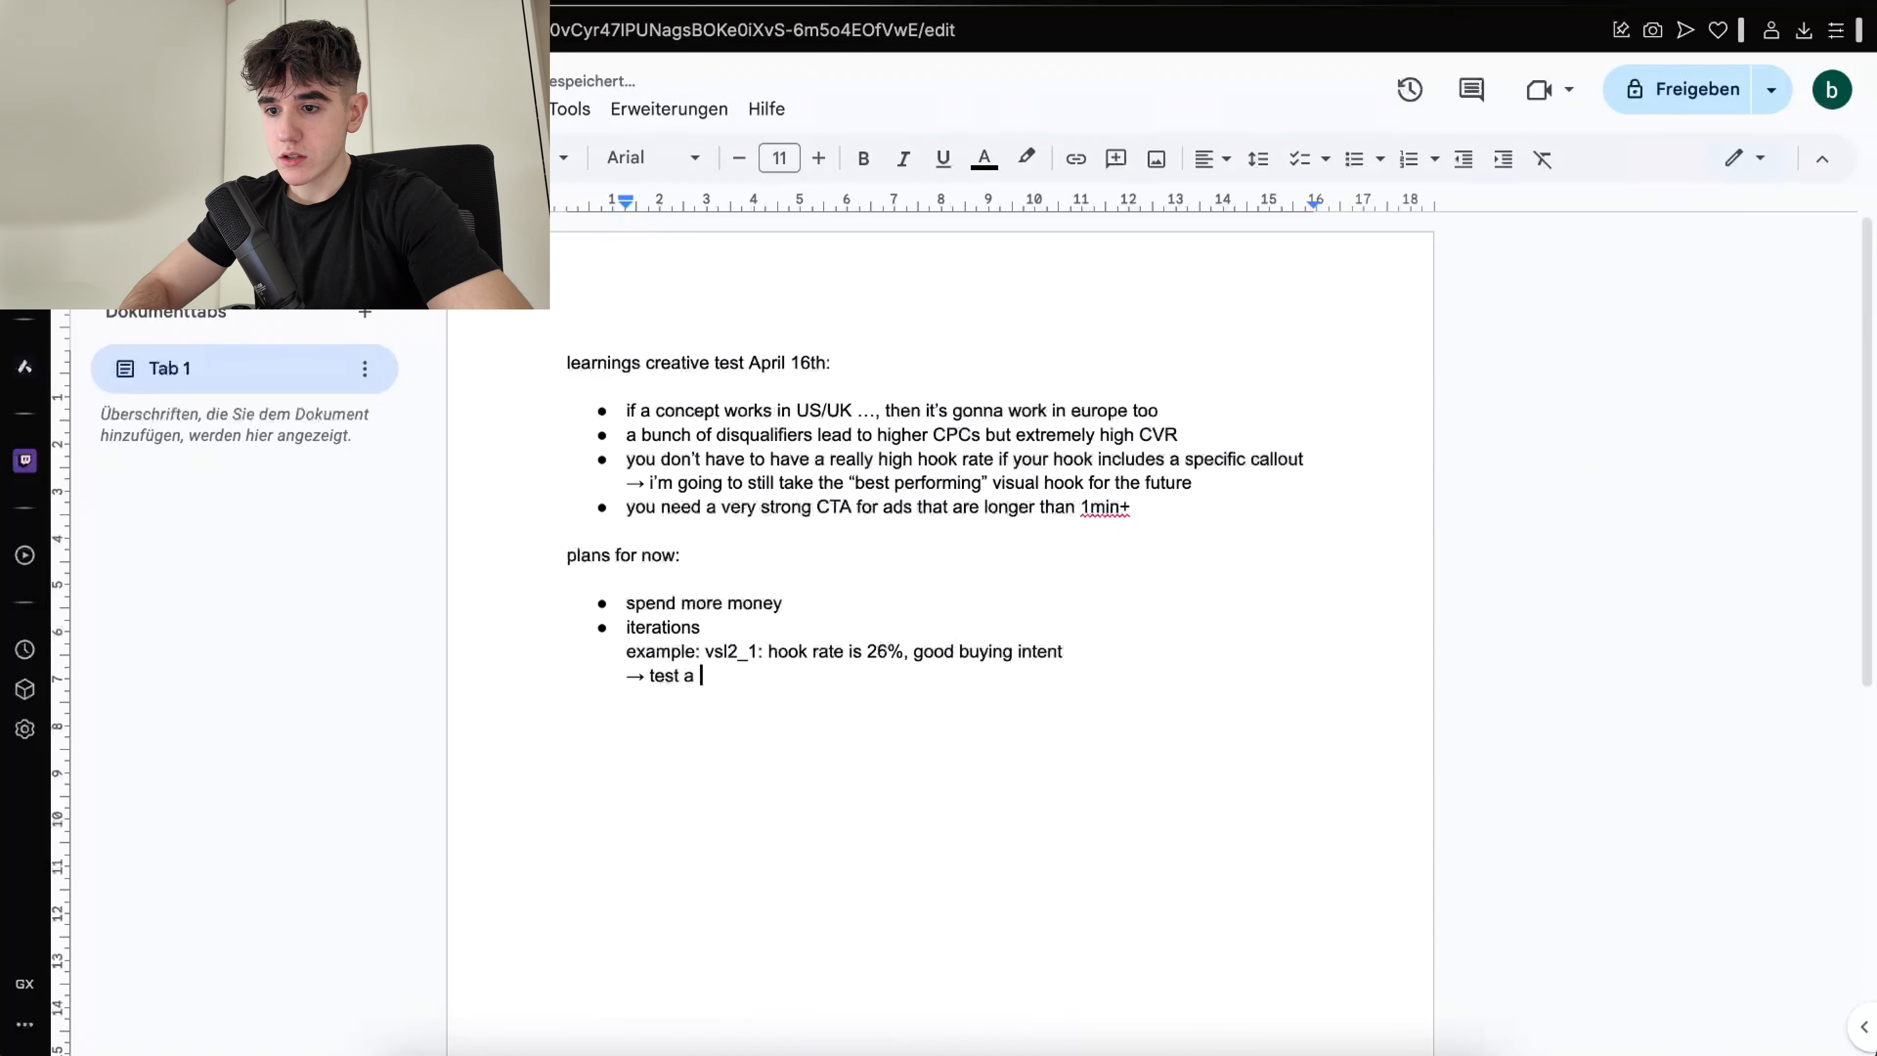
pyautogui.write('bunch of visual ')
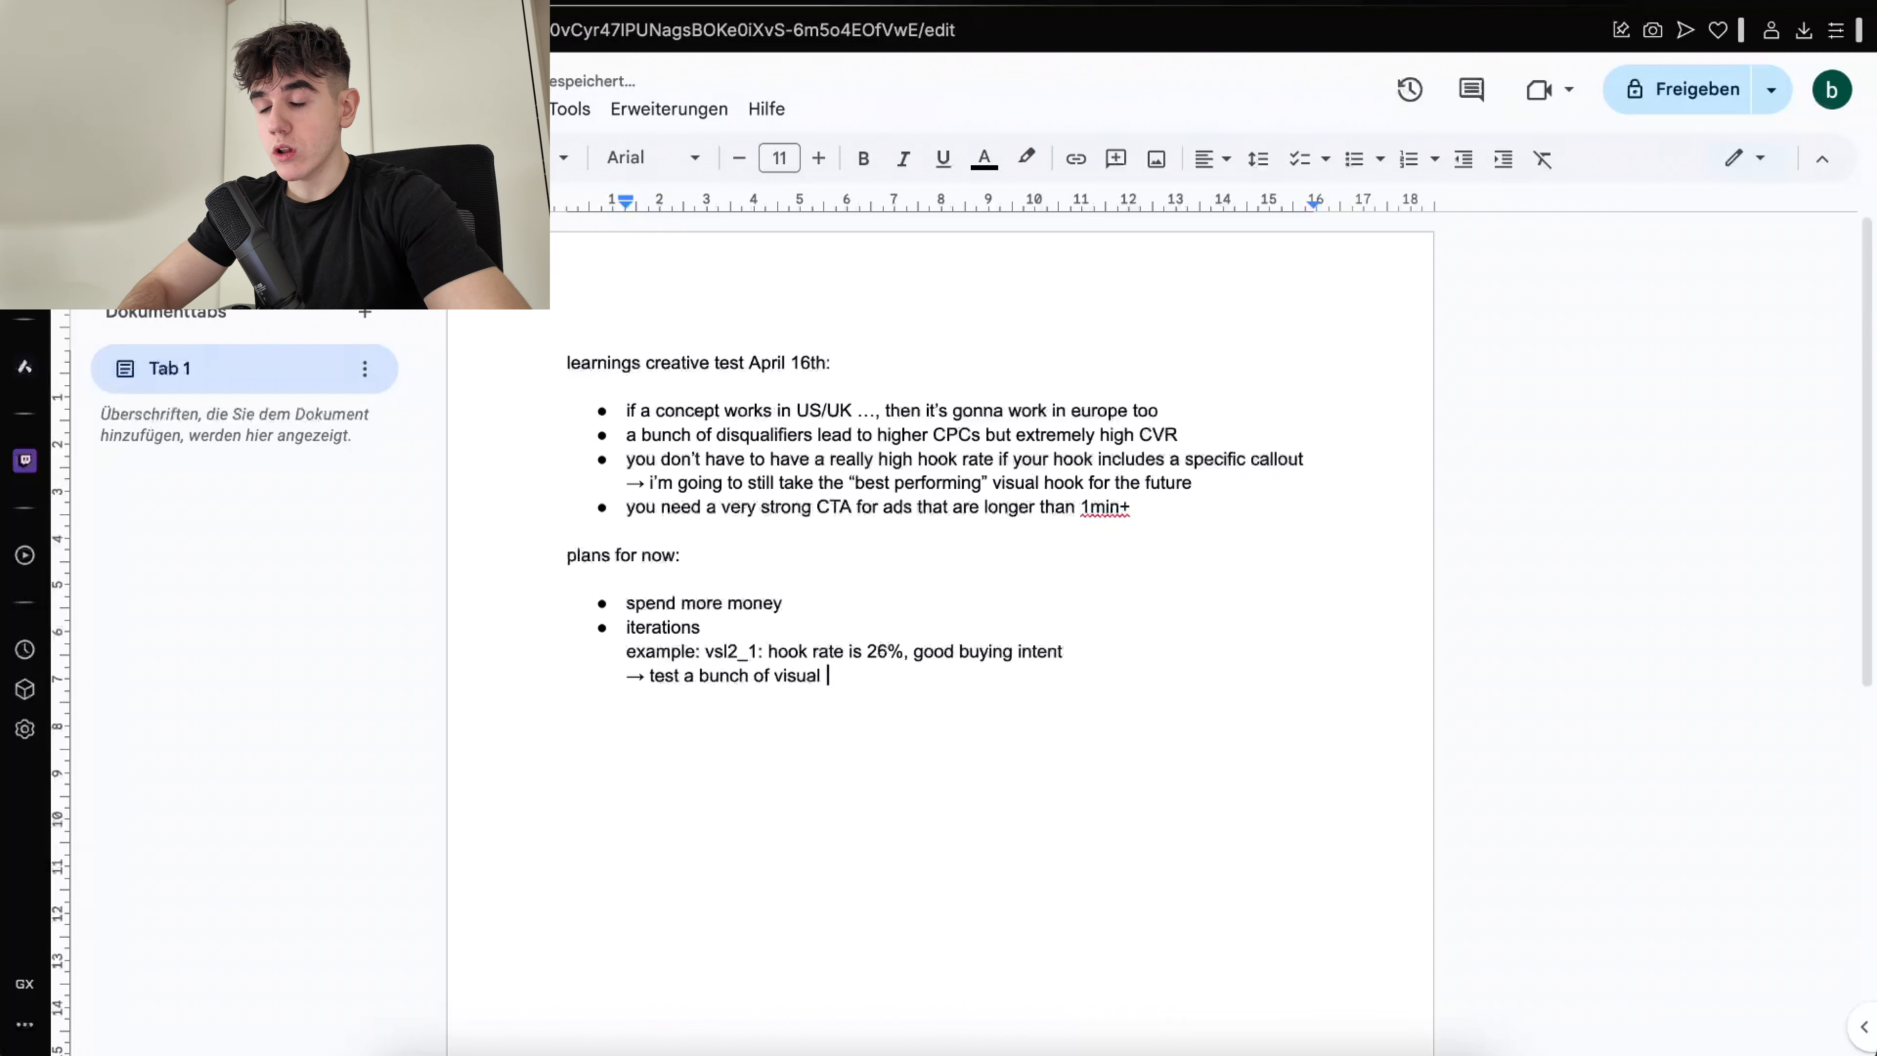
pyautogui.write('hooks for this ad')
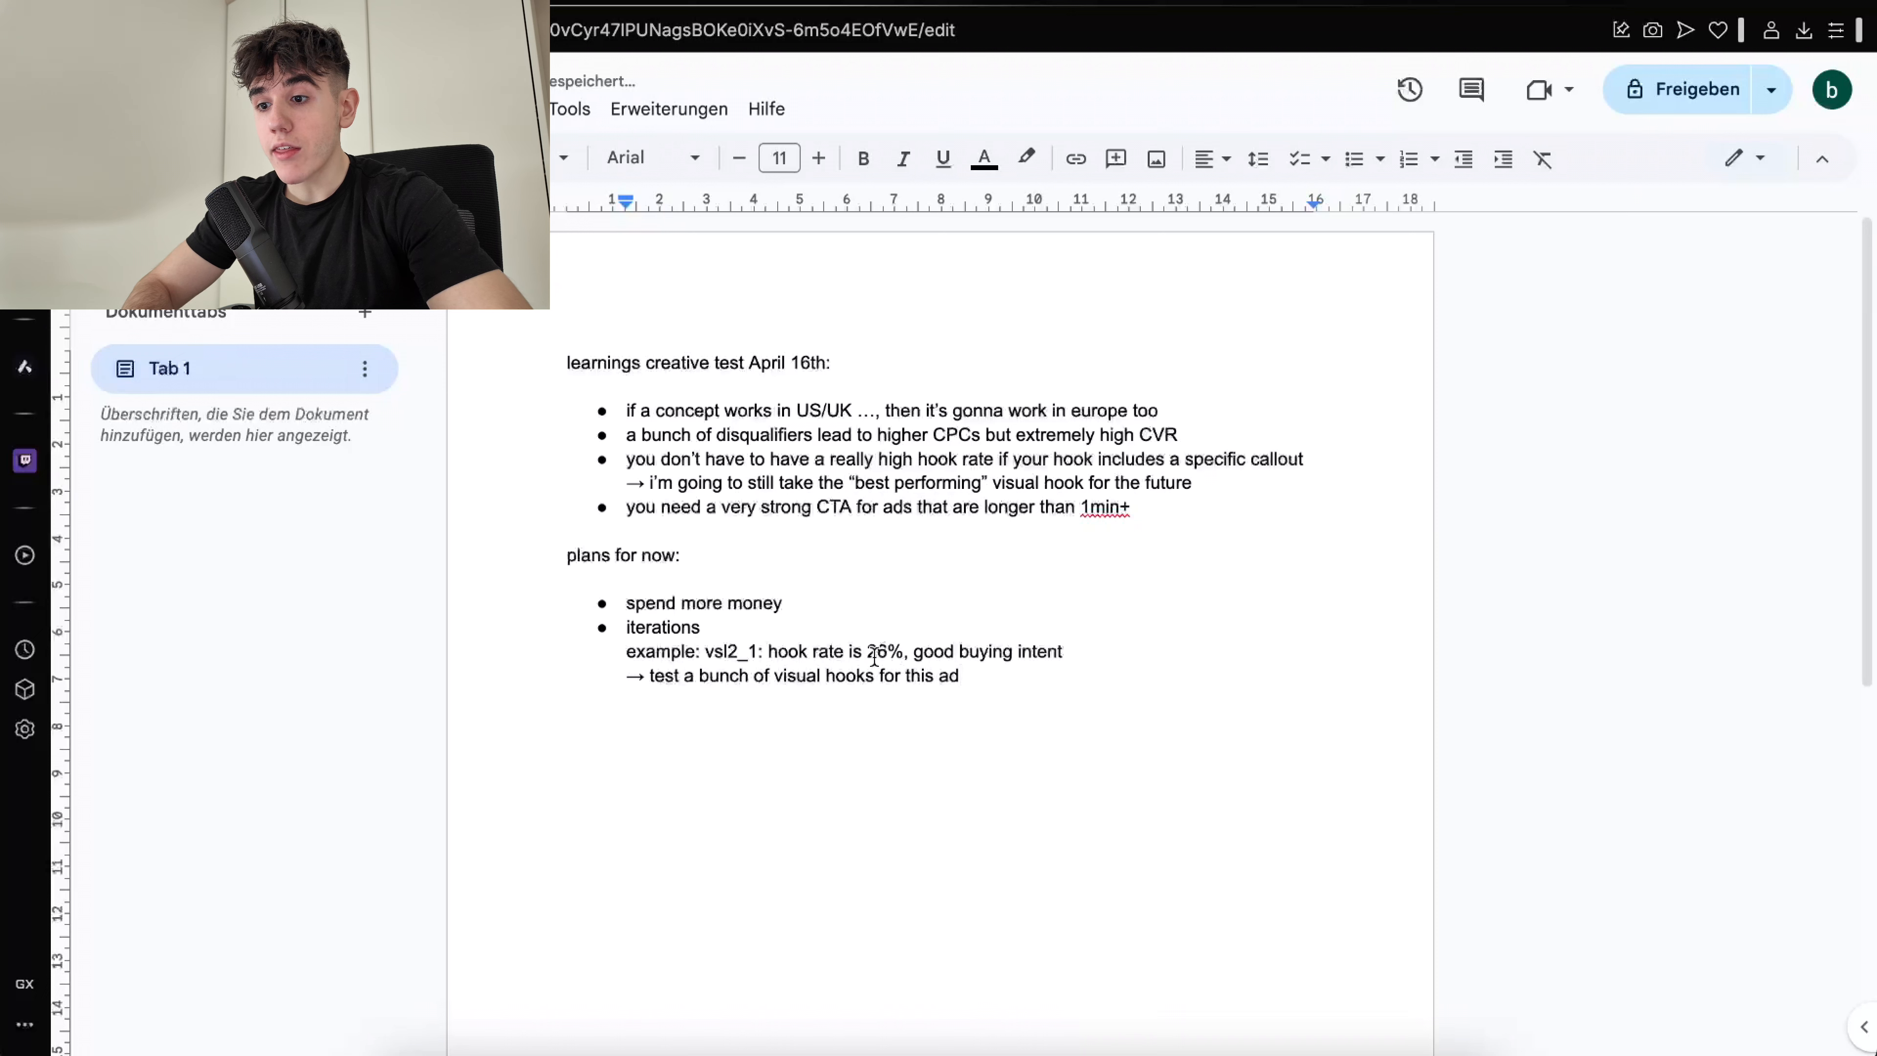
pyautogui.moveTo(874, 675); pyautogui.dragTo(774, 675)
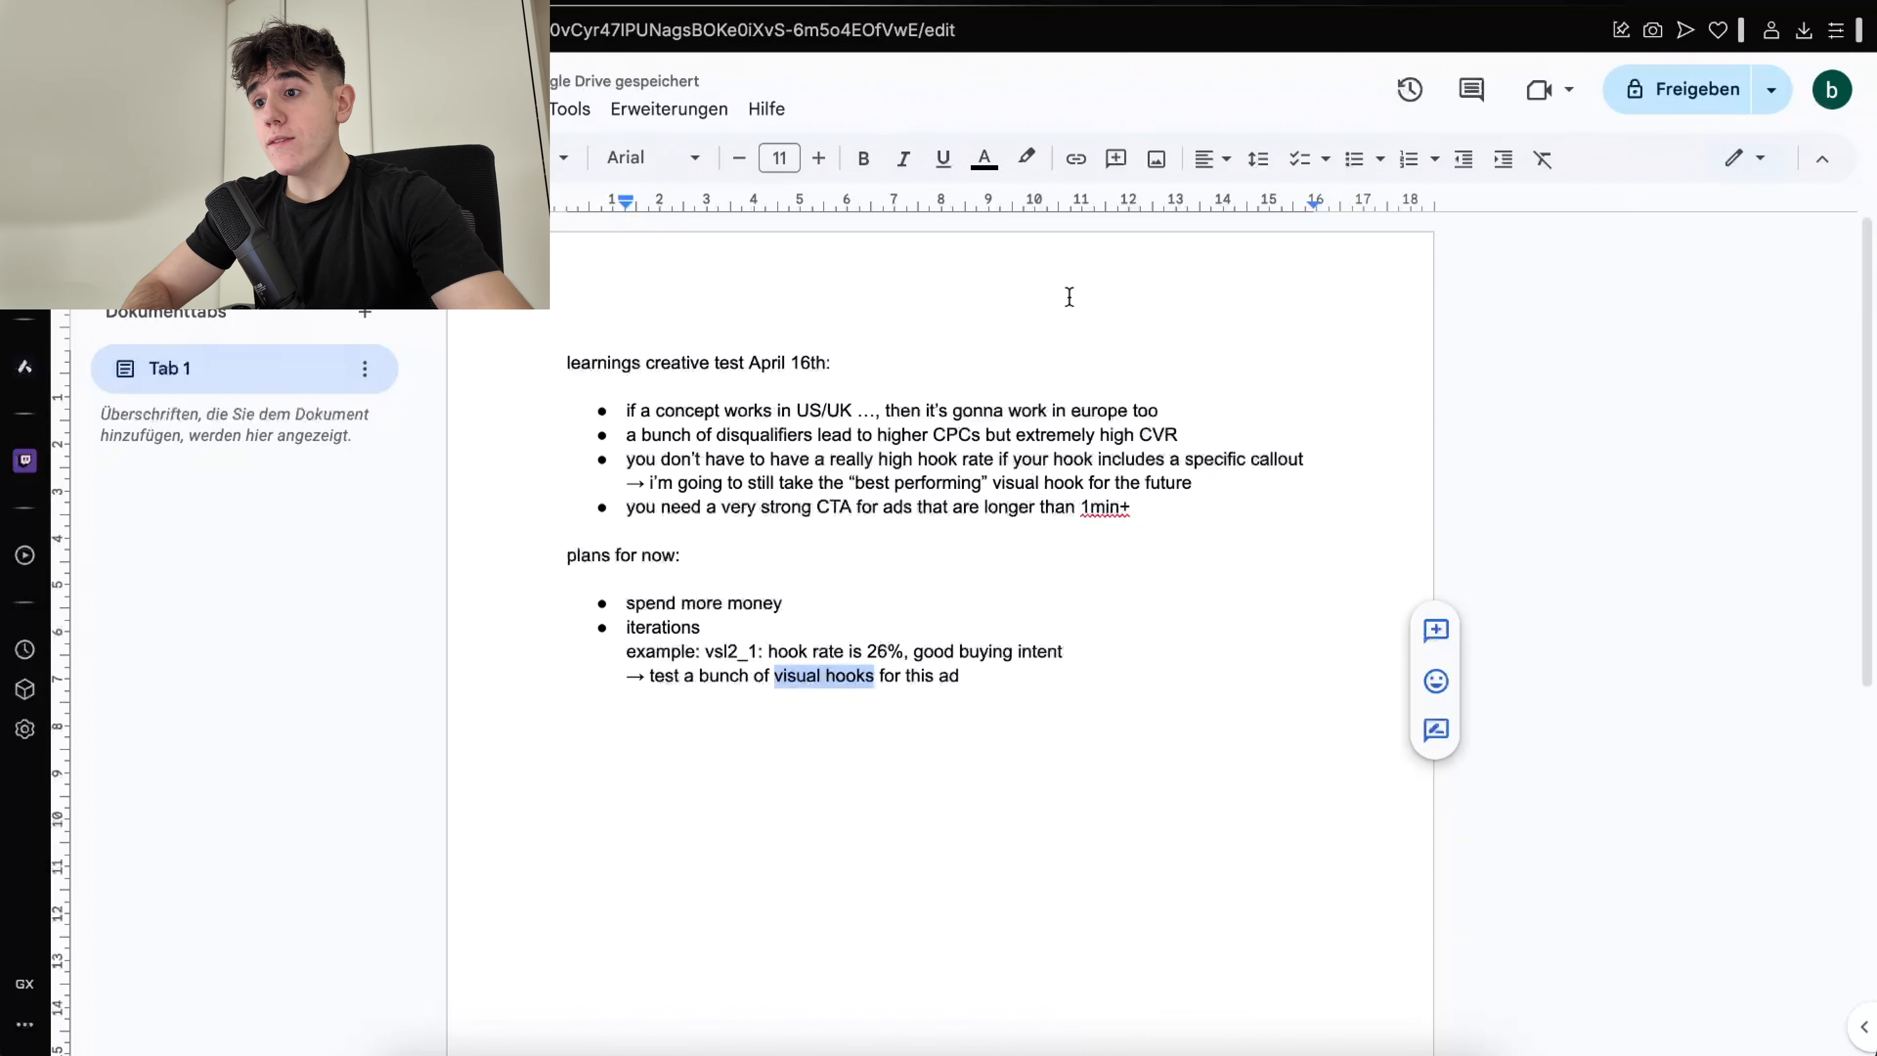
pyautogui.click(942, 159)
pyautogui.click(996, 675)
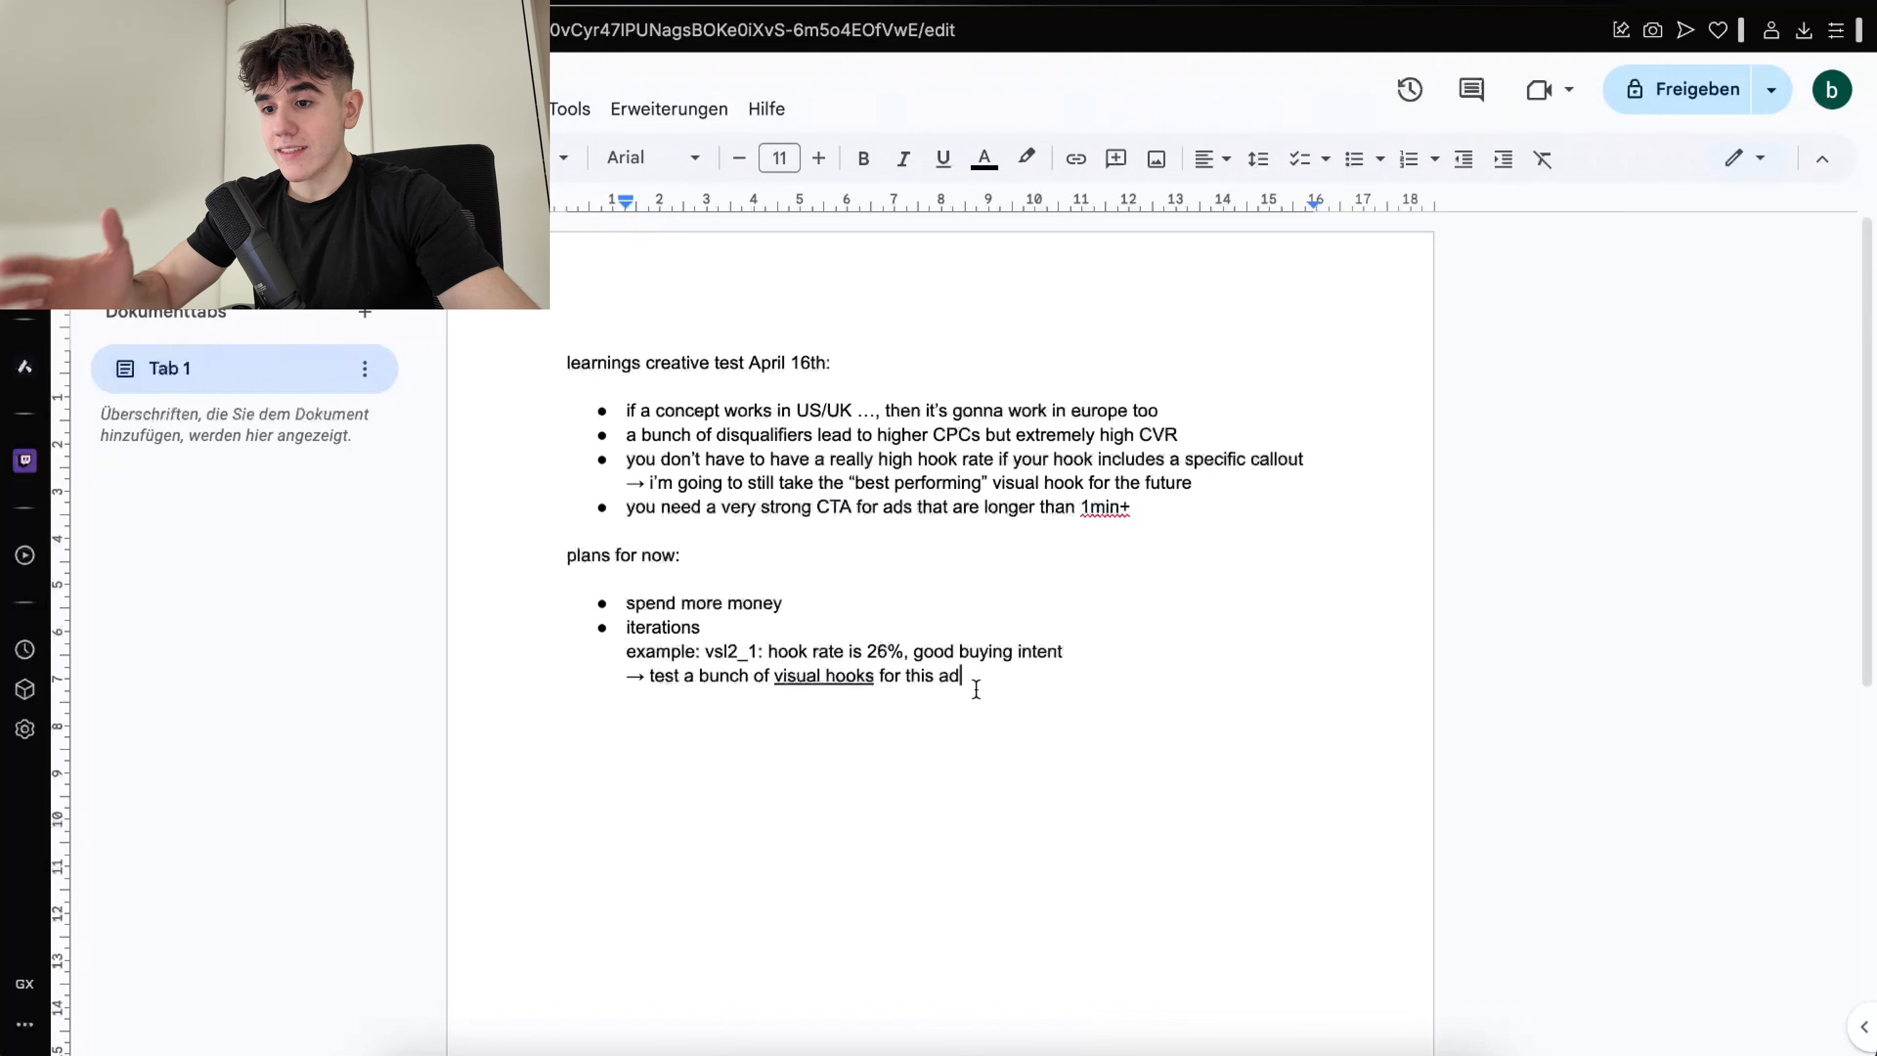
pyautogui.moveTo(849, 653); pyautogui.dragTo(904, 653)
pyautogui.click(902, 653)
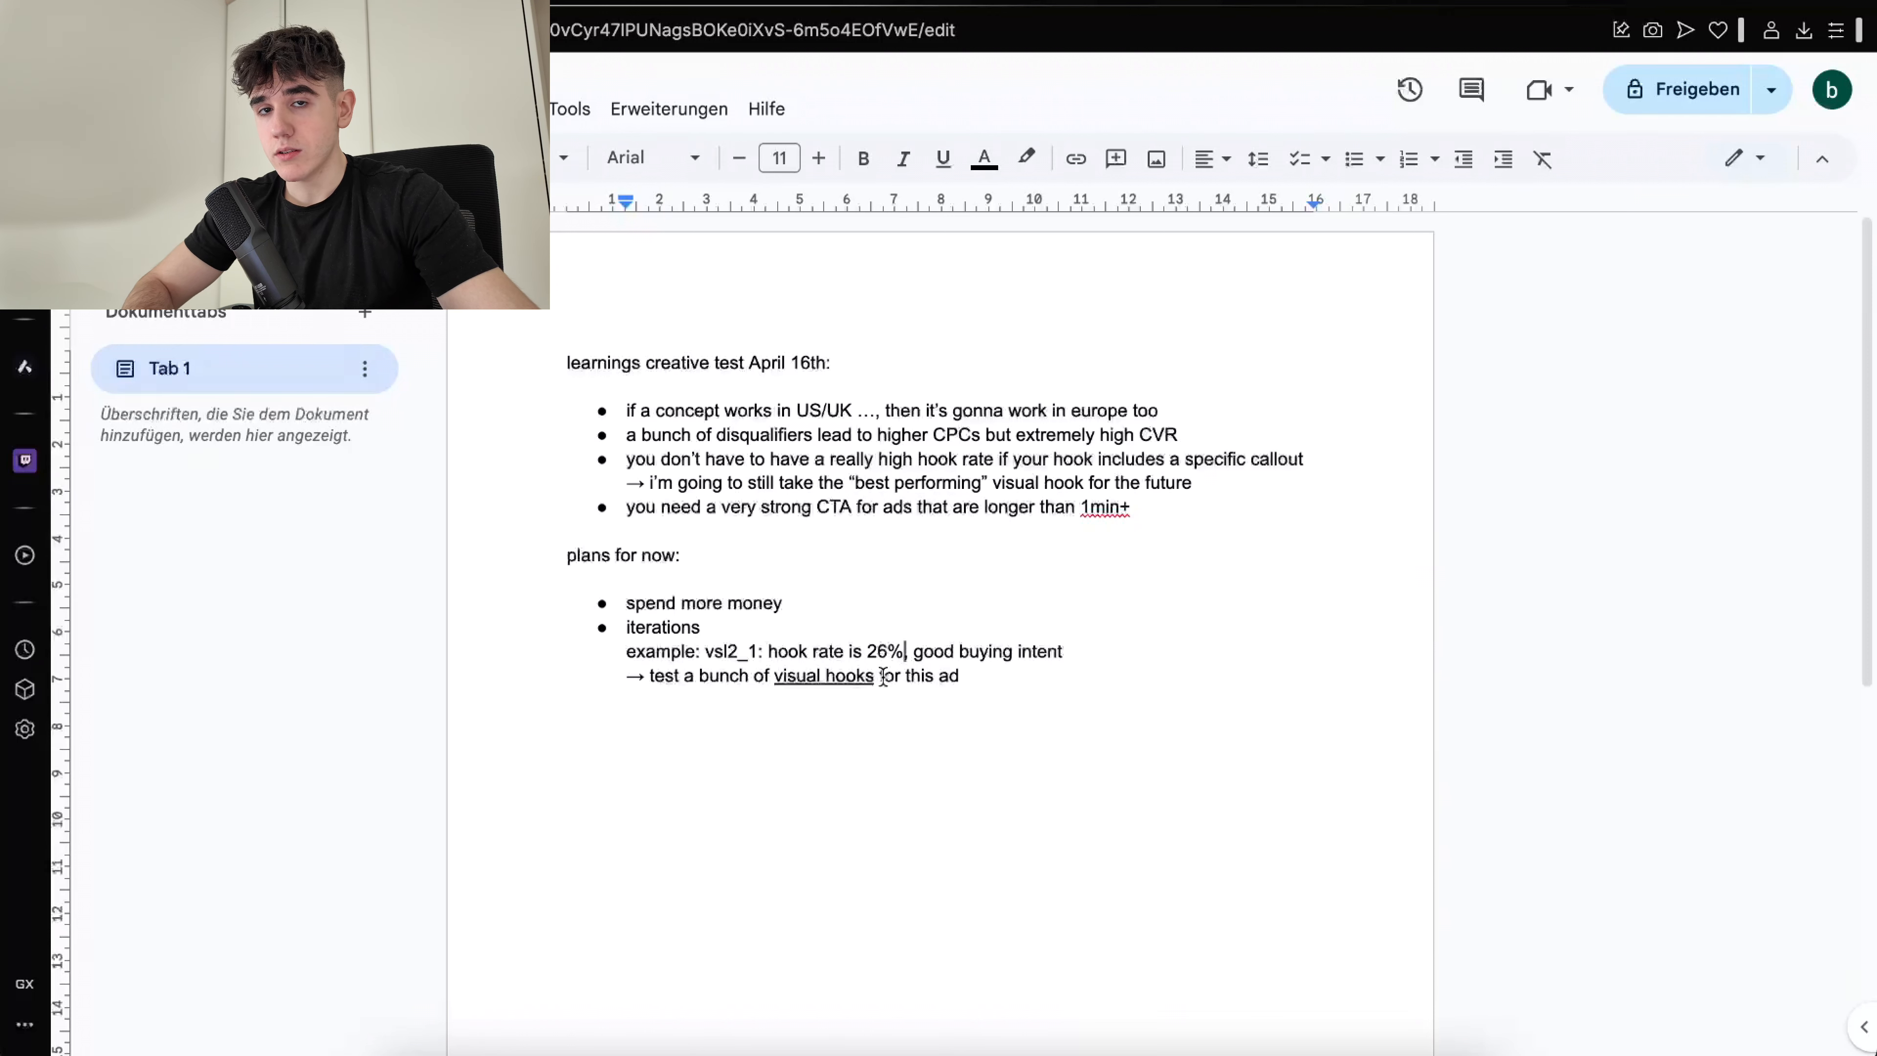
pyautogui.moveTo(628, 678); pyautogui.dragTo(790, 677)
pyautogui.click(790, 678)
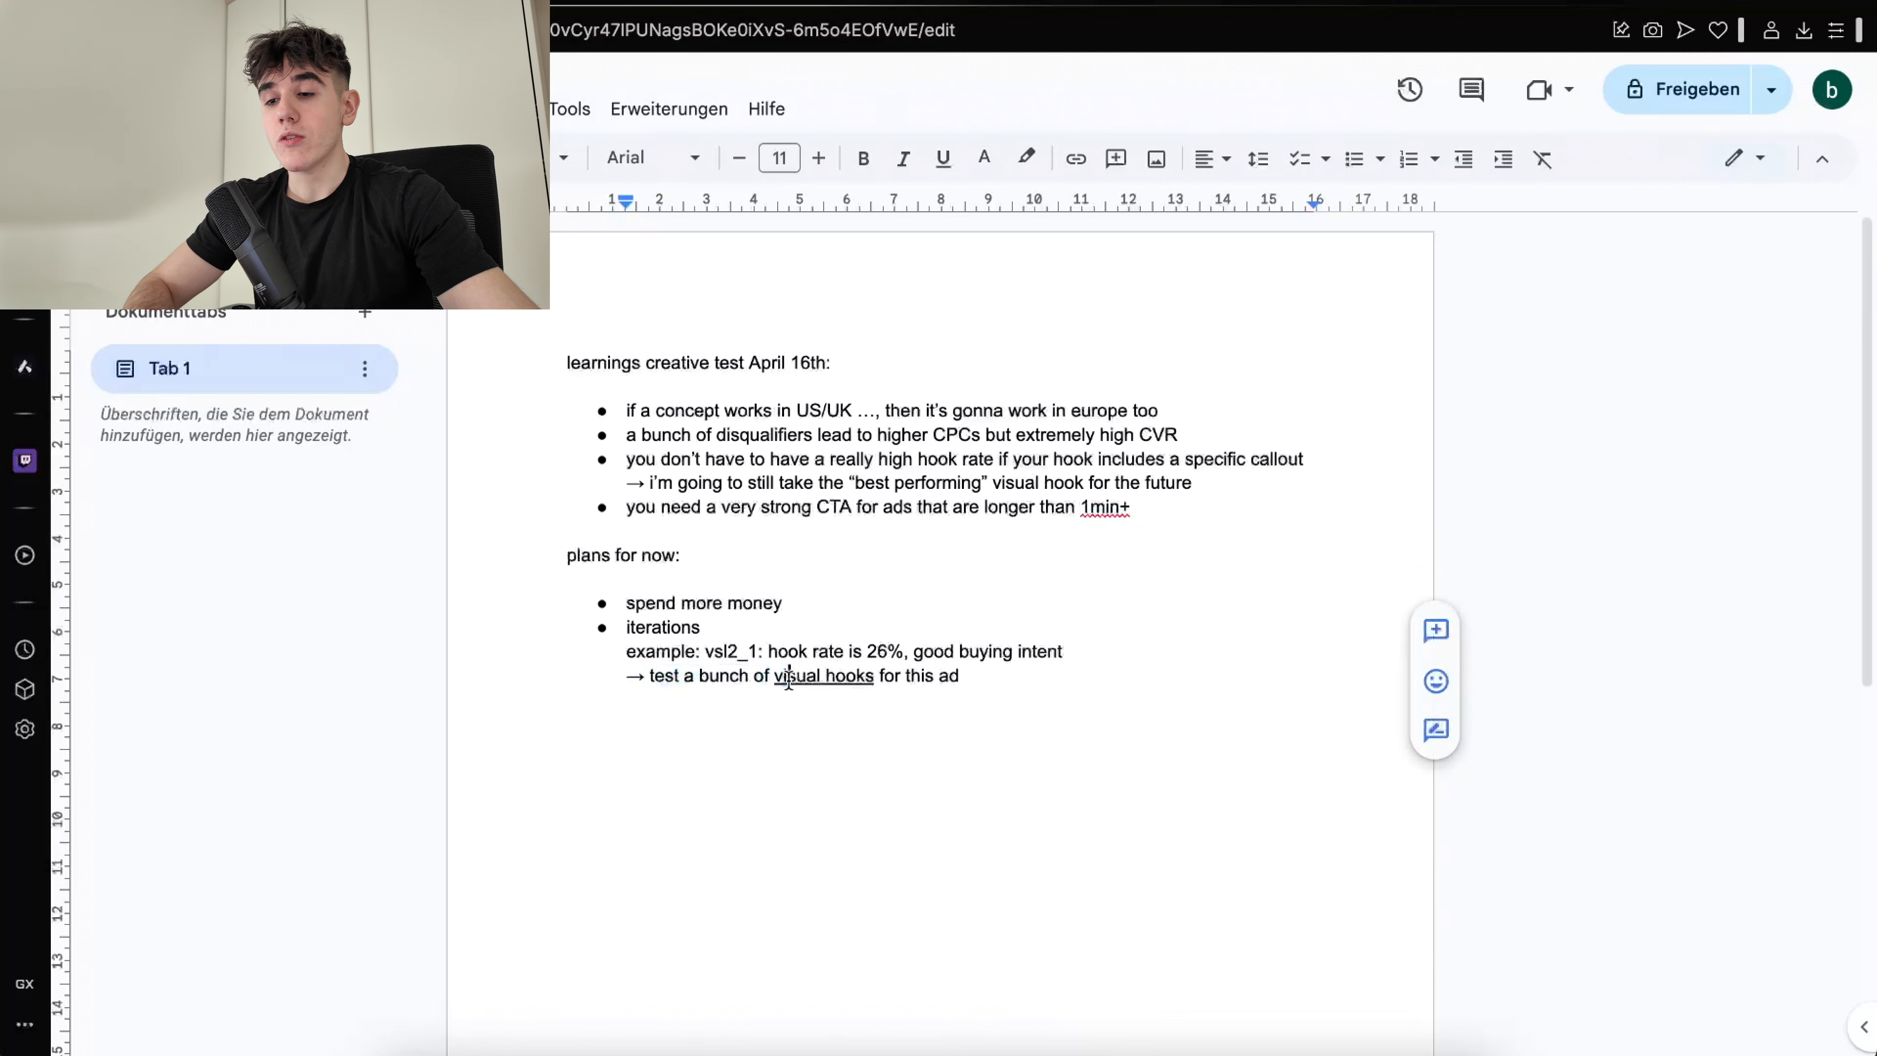
# Start a new empty bullet below the "test a bunch of visual hooks" line
pyautogui.click(993, 669)
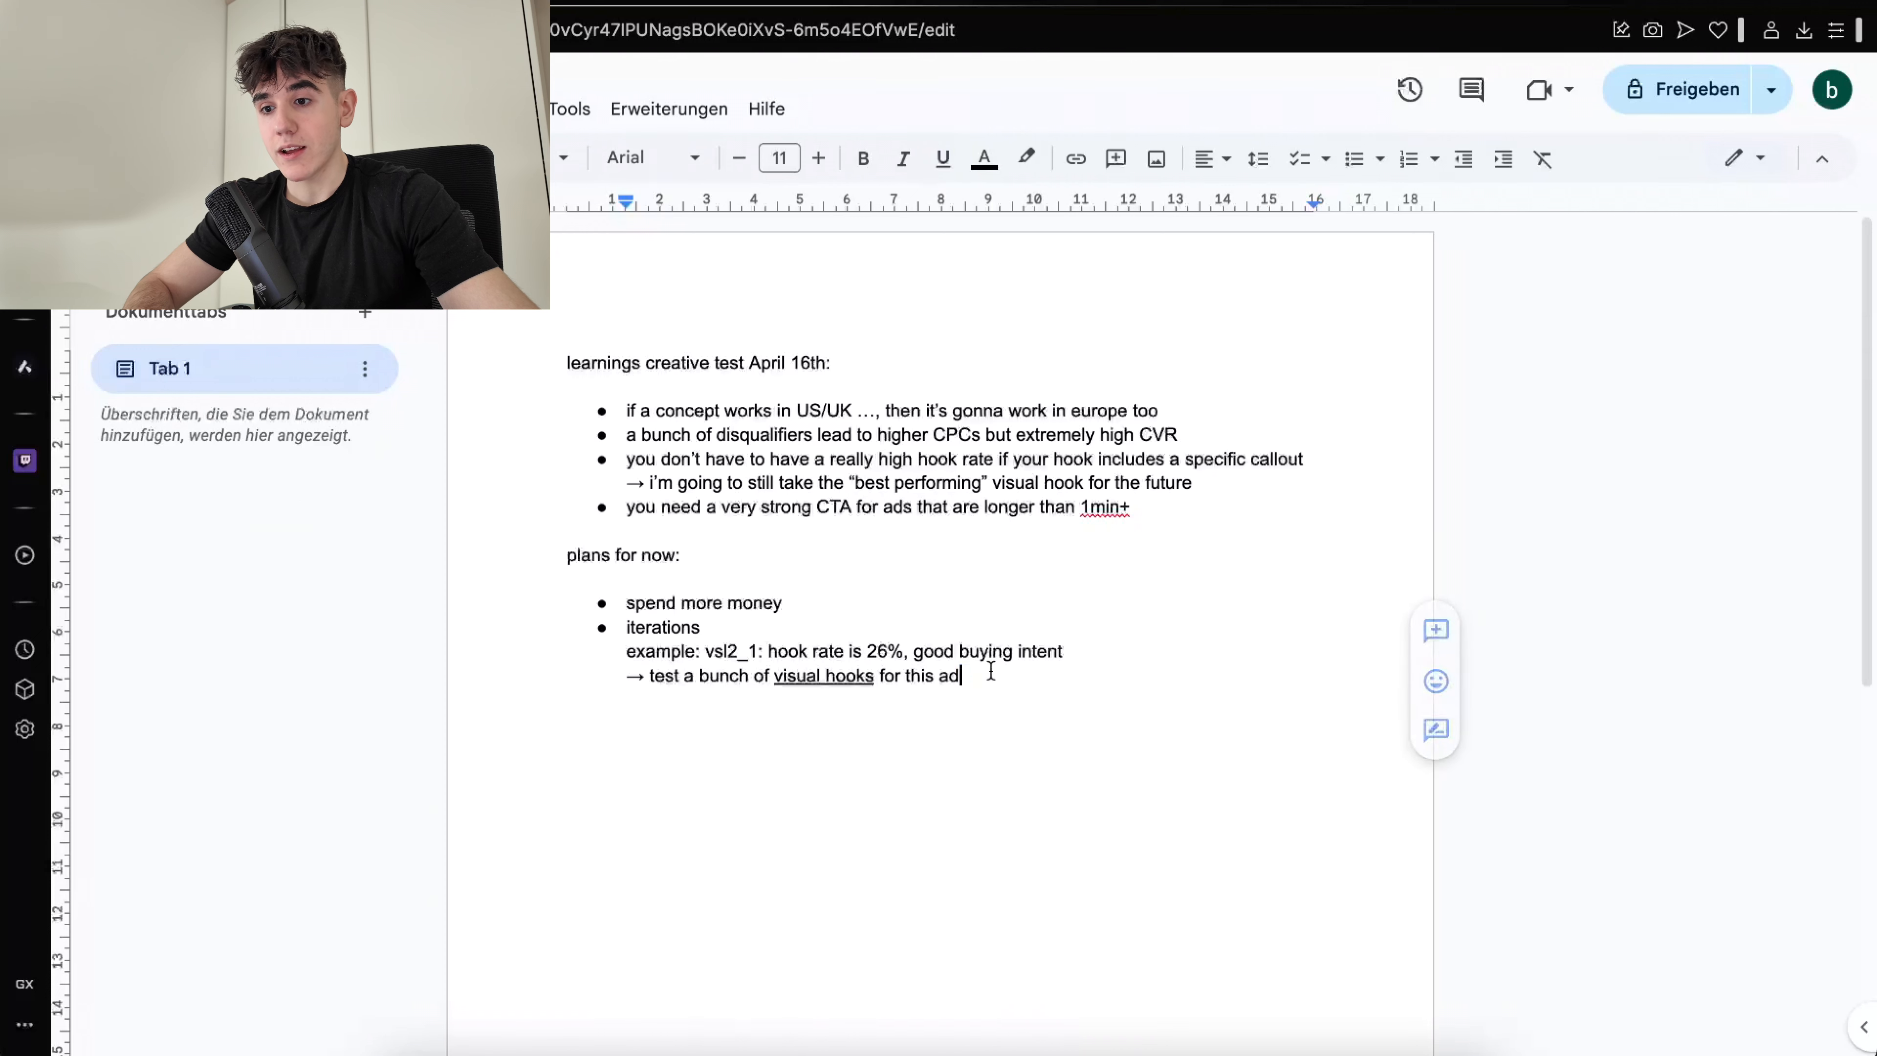
pyautogui.press('Return')
pyautogui.press('Return')
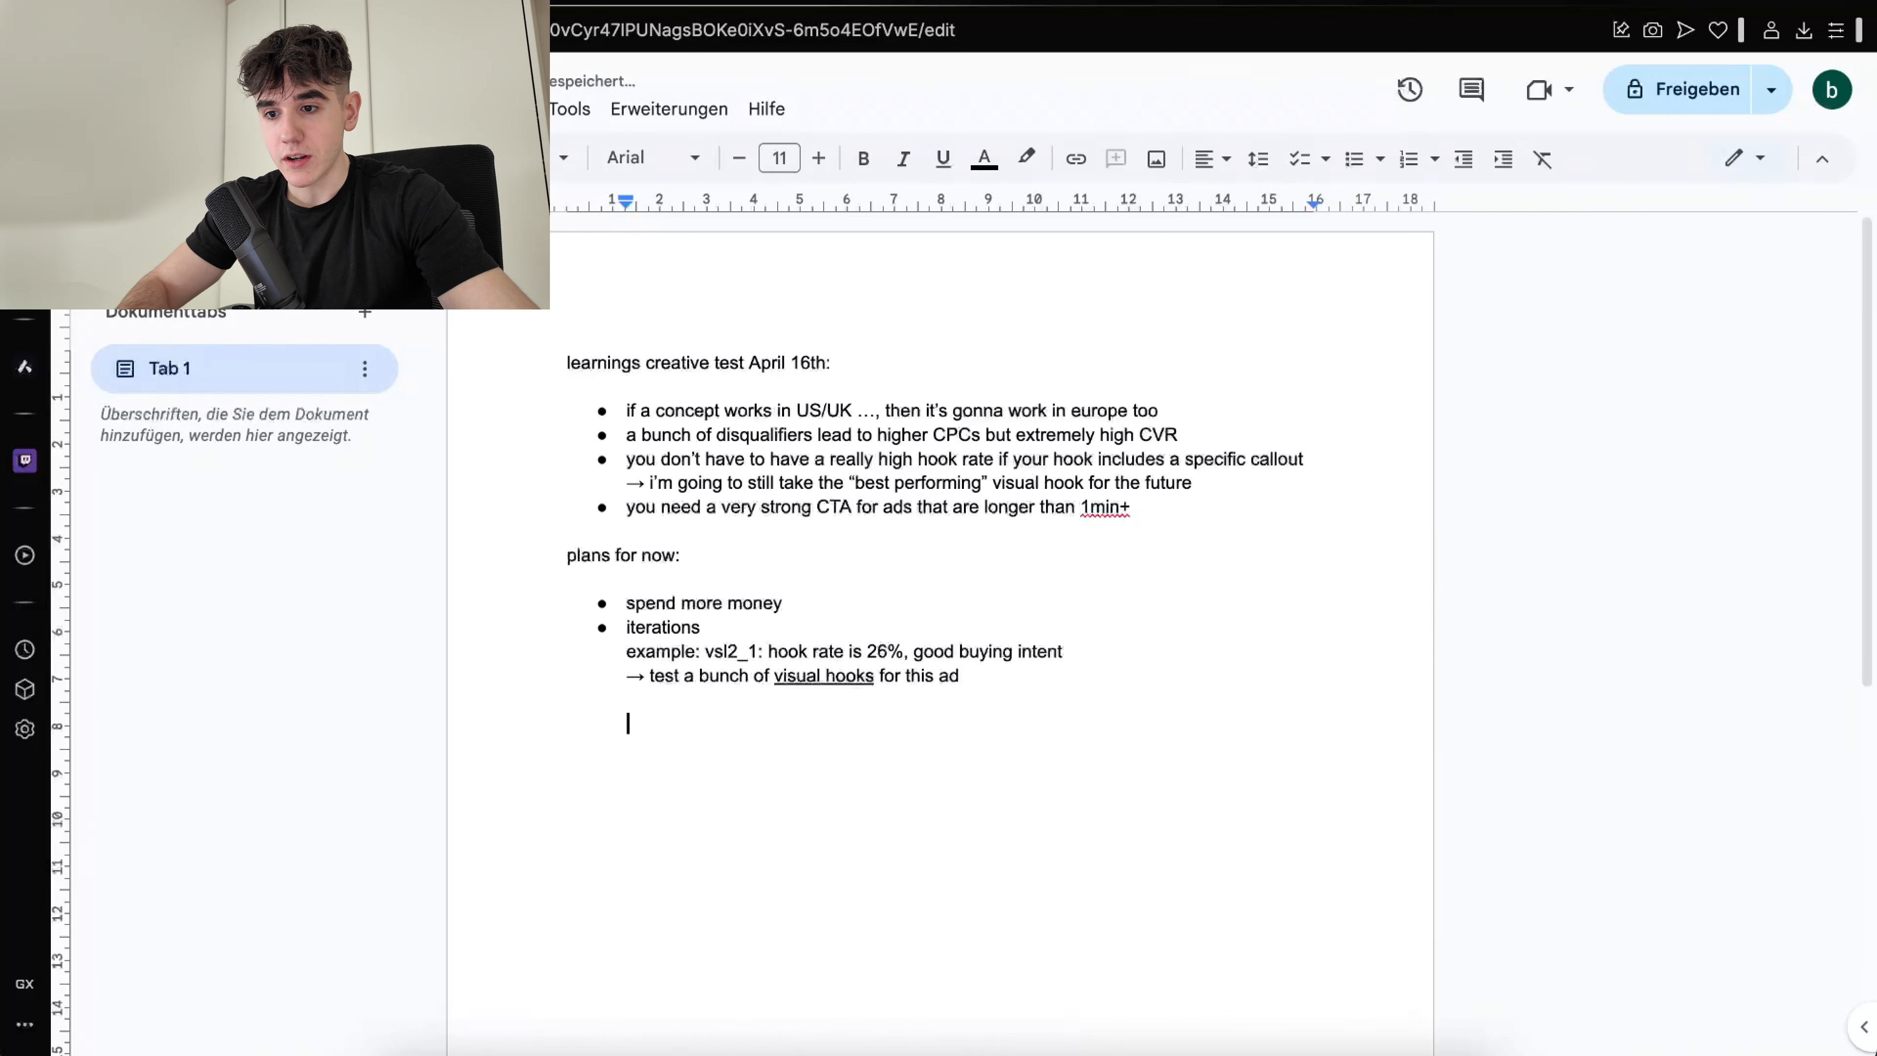
pyautogui.press('BackSpace')
pyautogui.press('BackSpace')
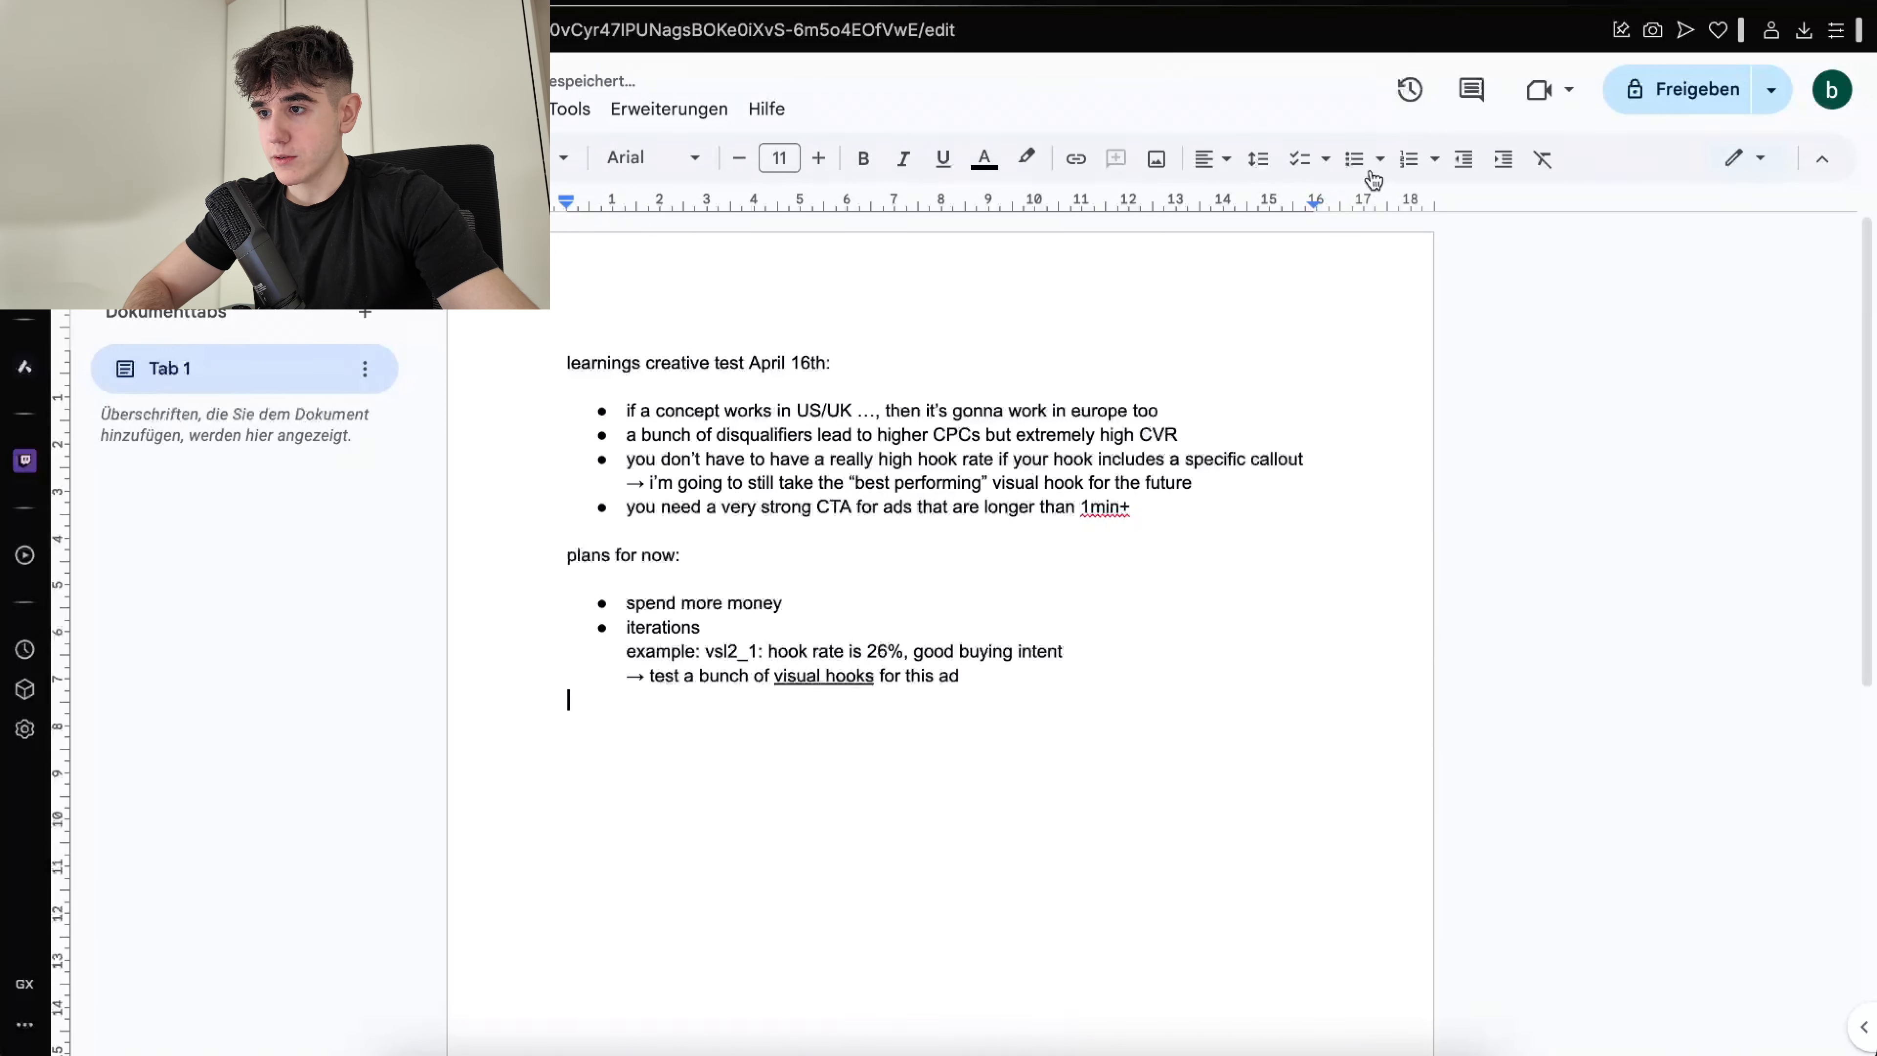
pyautogui.click(1352, 159)
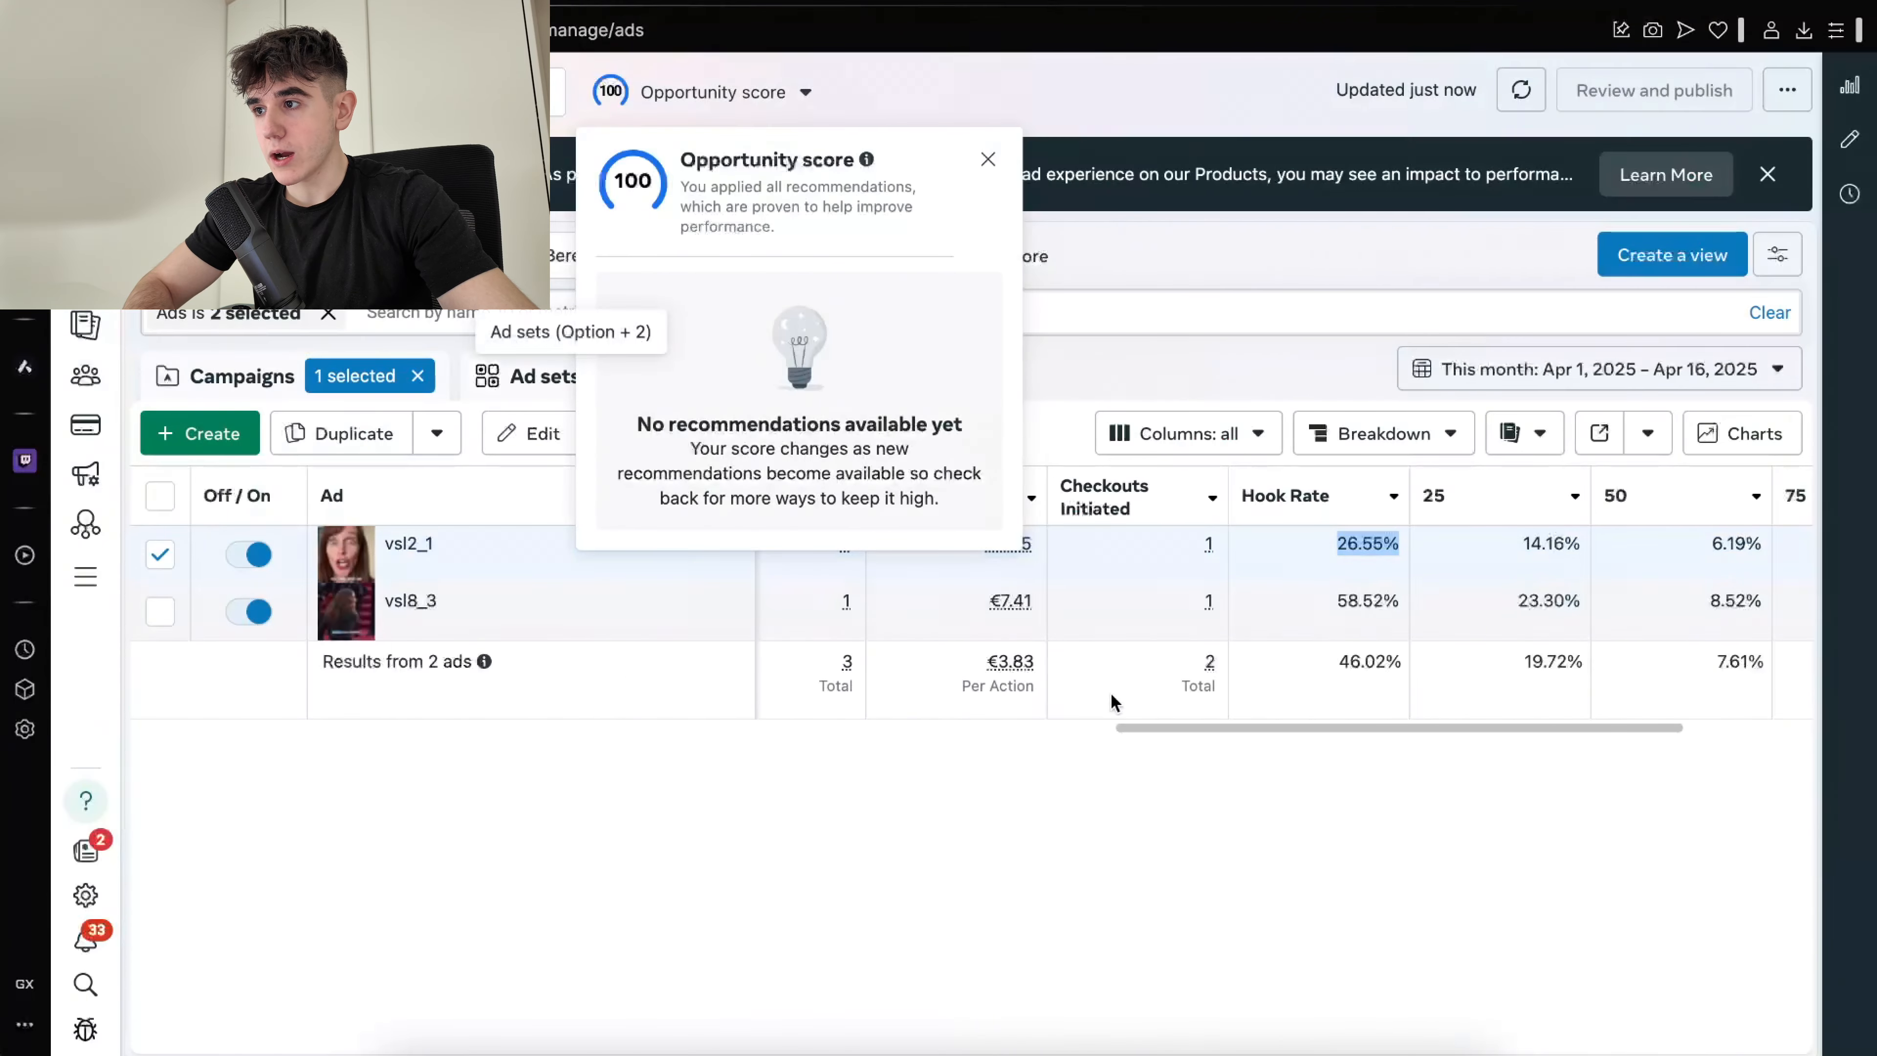
# In Meta Ads Manager, compare the click-through rates, CPC and add-to-cart metrics of vsl2_1 and vsl8_3, highlighting vsl8_3's click-through rate
pyautogui.click(988, 159)
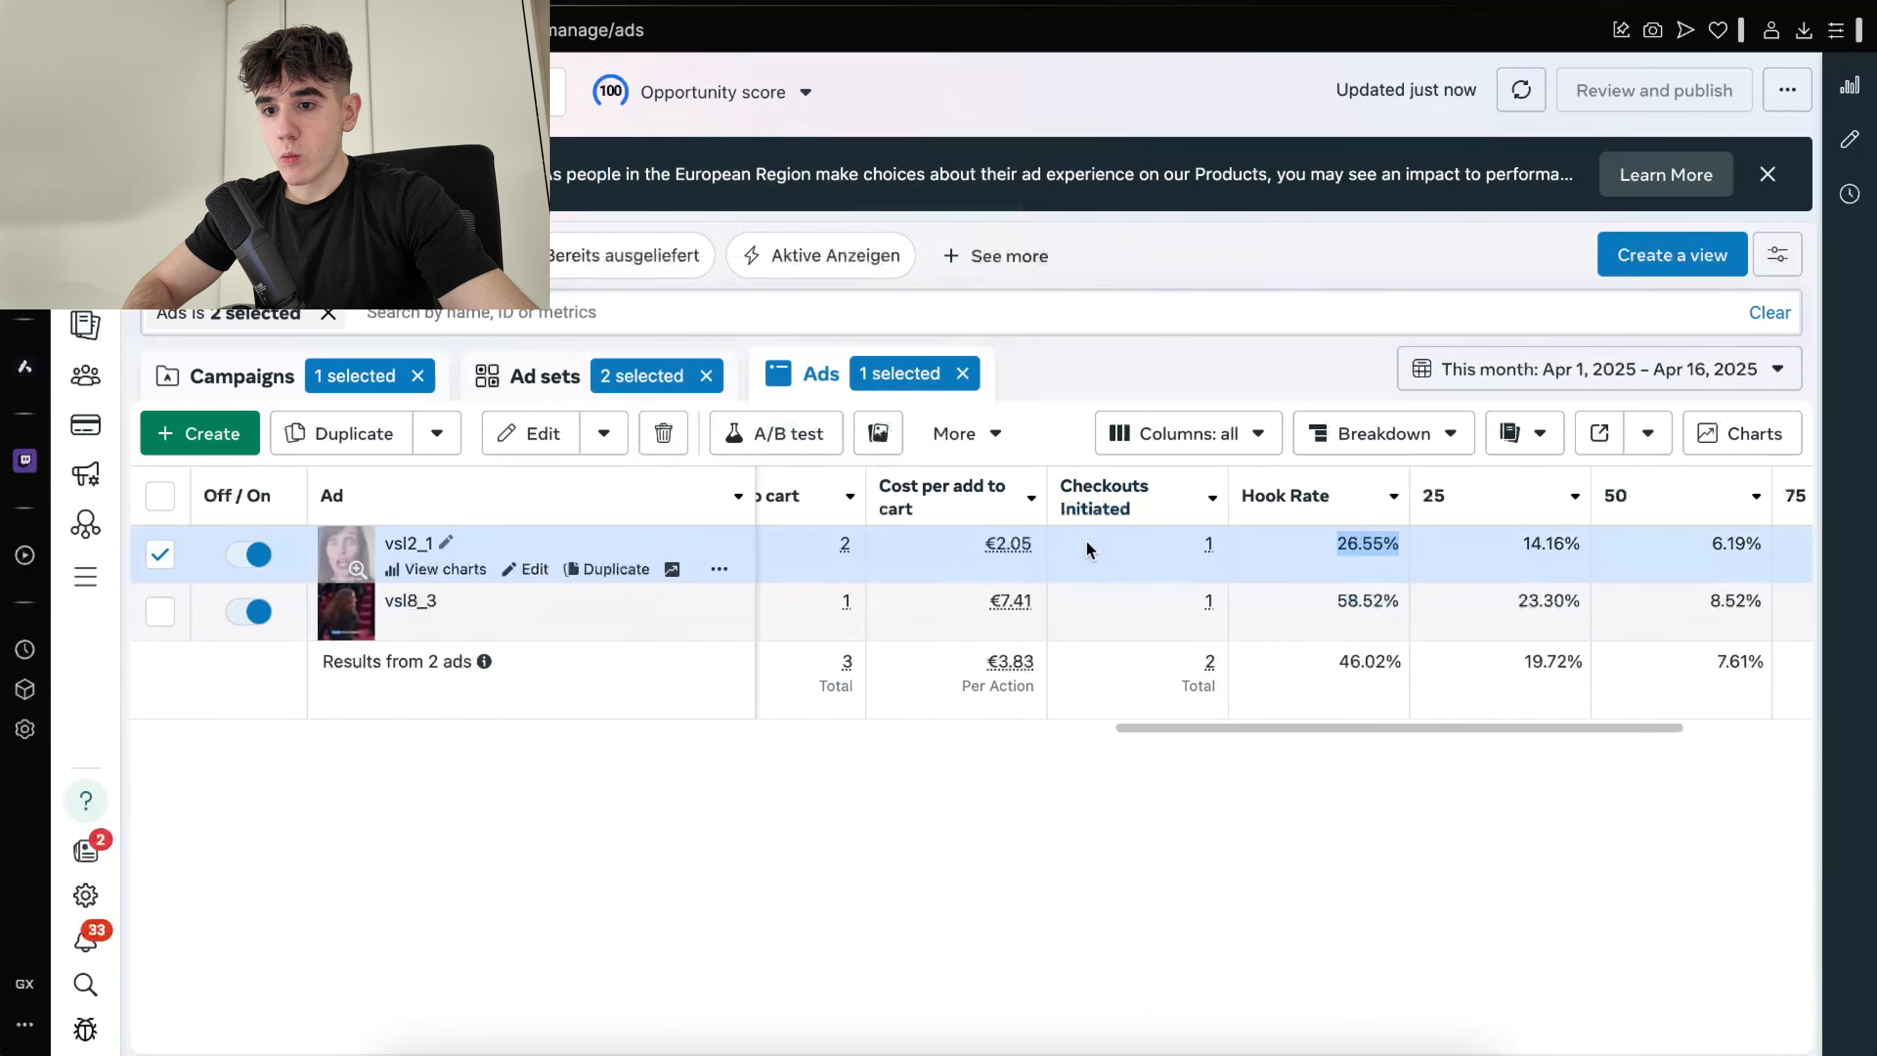
pyautogui.hscroll(-5, 1204, 621)
pyautogui.hscroll(-6, 1203, 615)
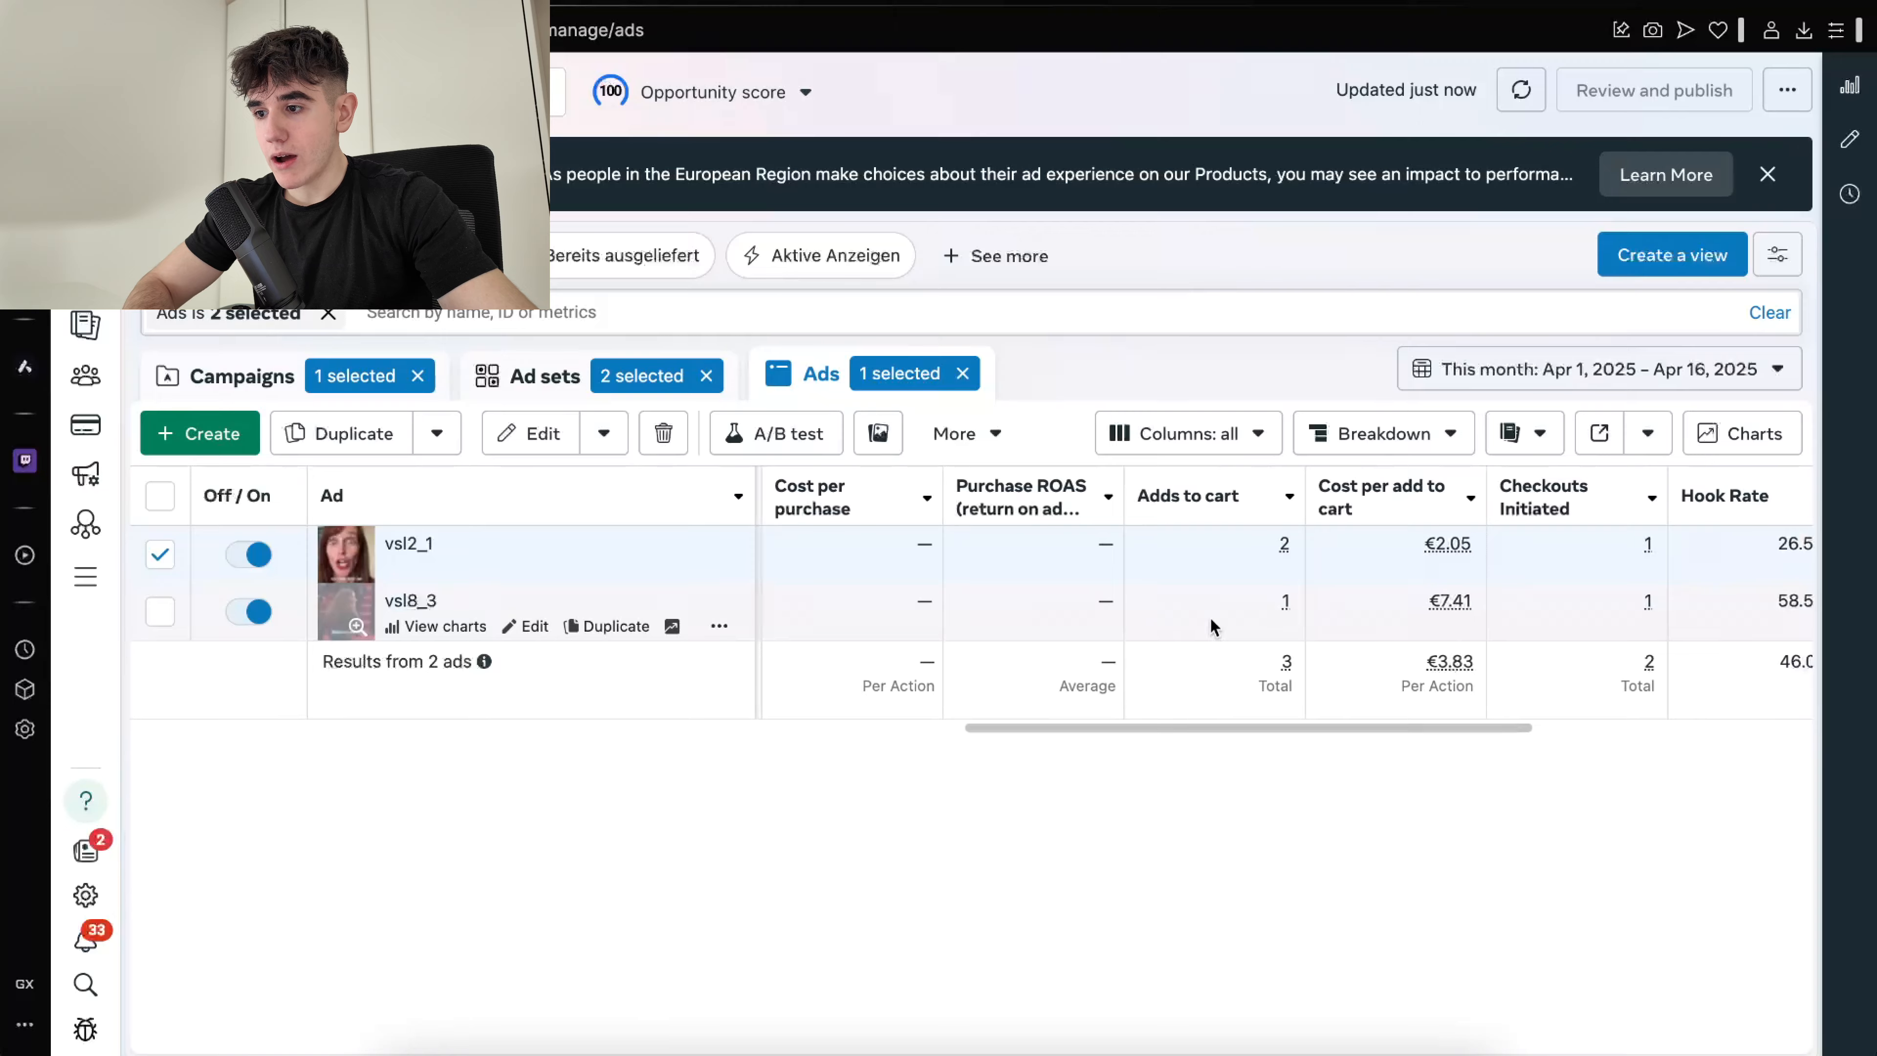
pyautogui.hscroll(-4, 1310, 602)
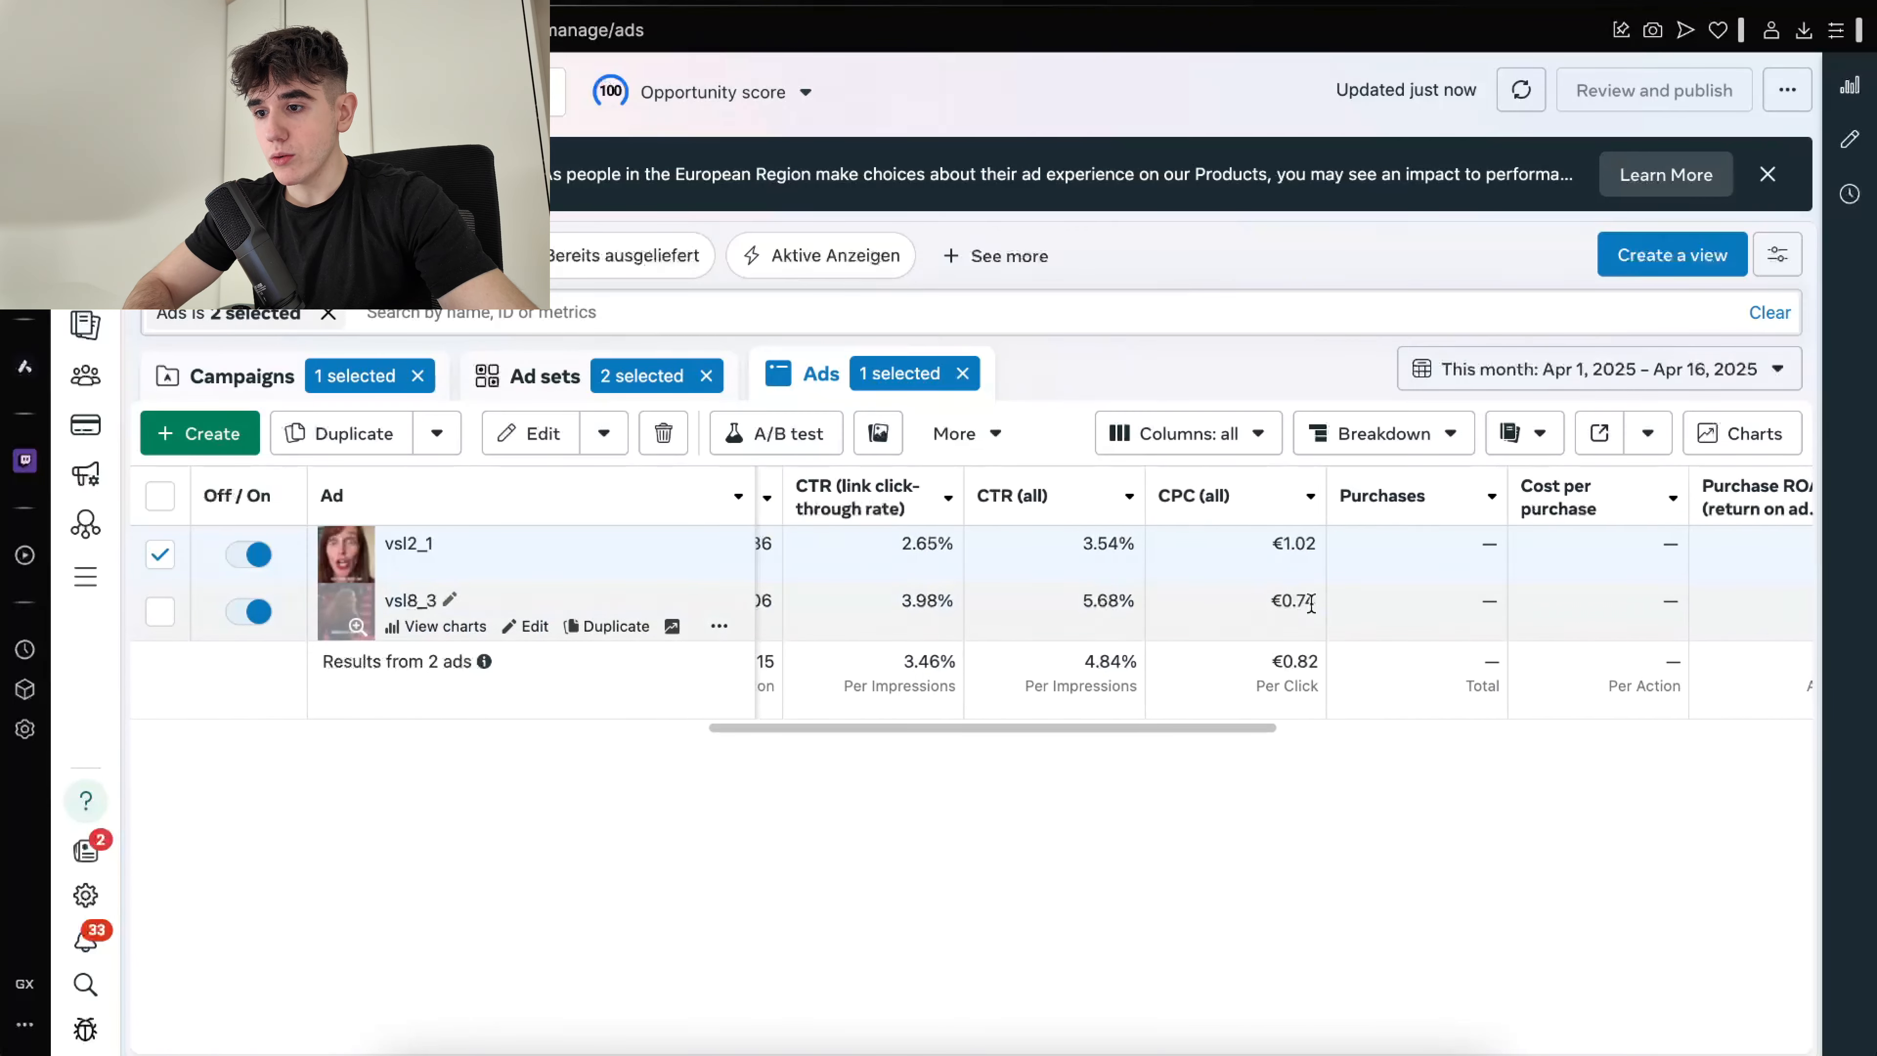
pyautogui.hscroll(10, 1123, 582)
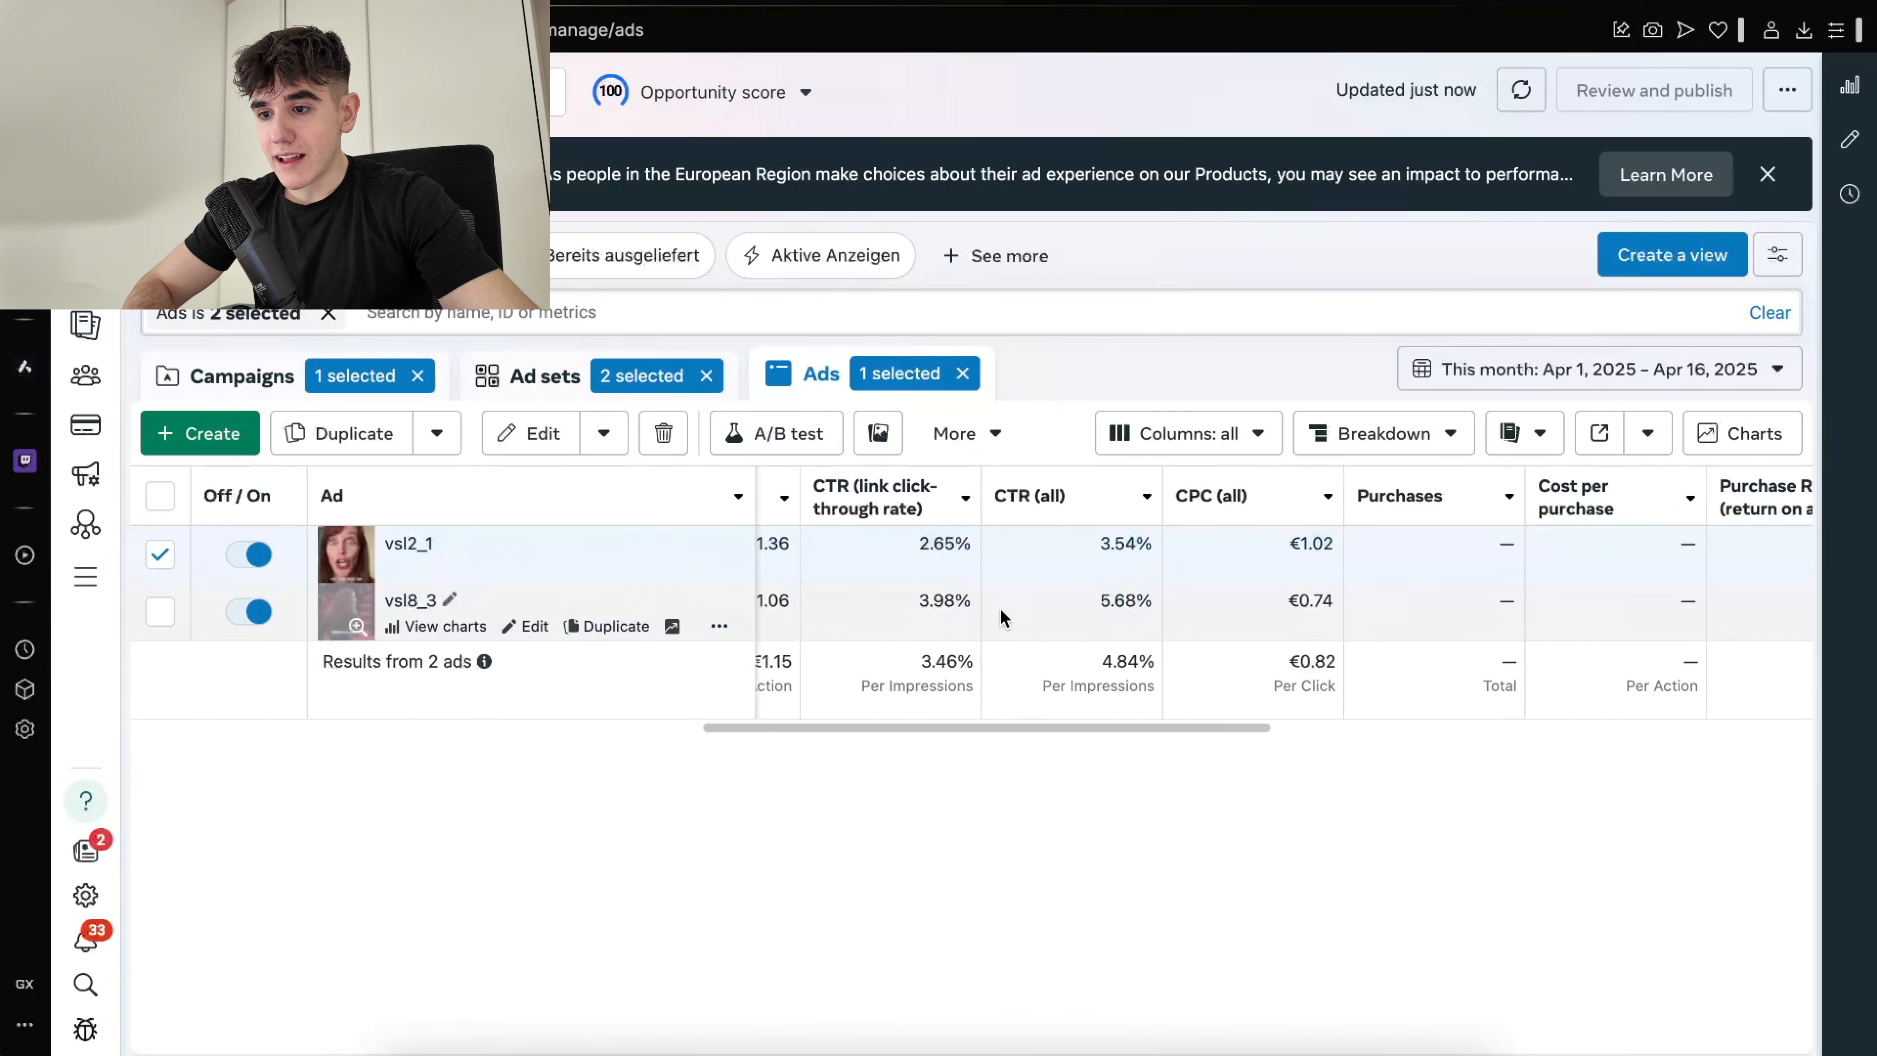
pyautogui.hscroll(-10, 1002, 614)
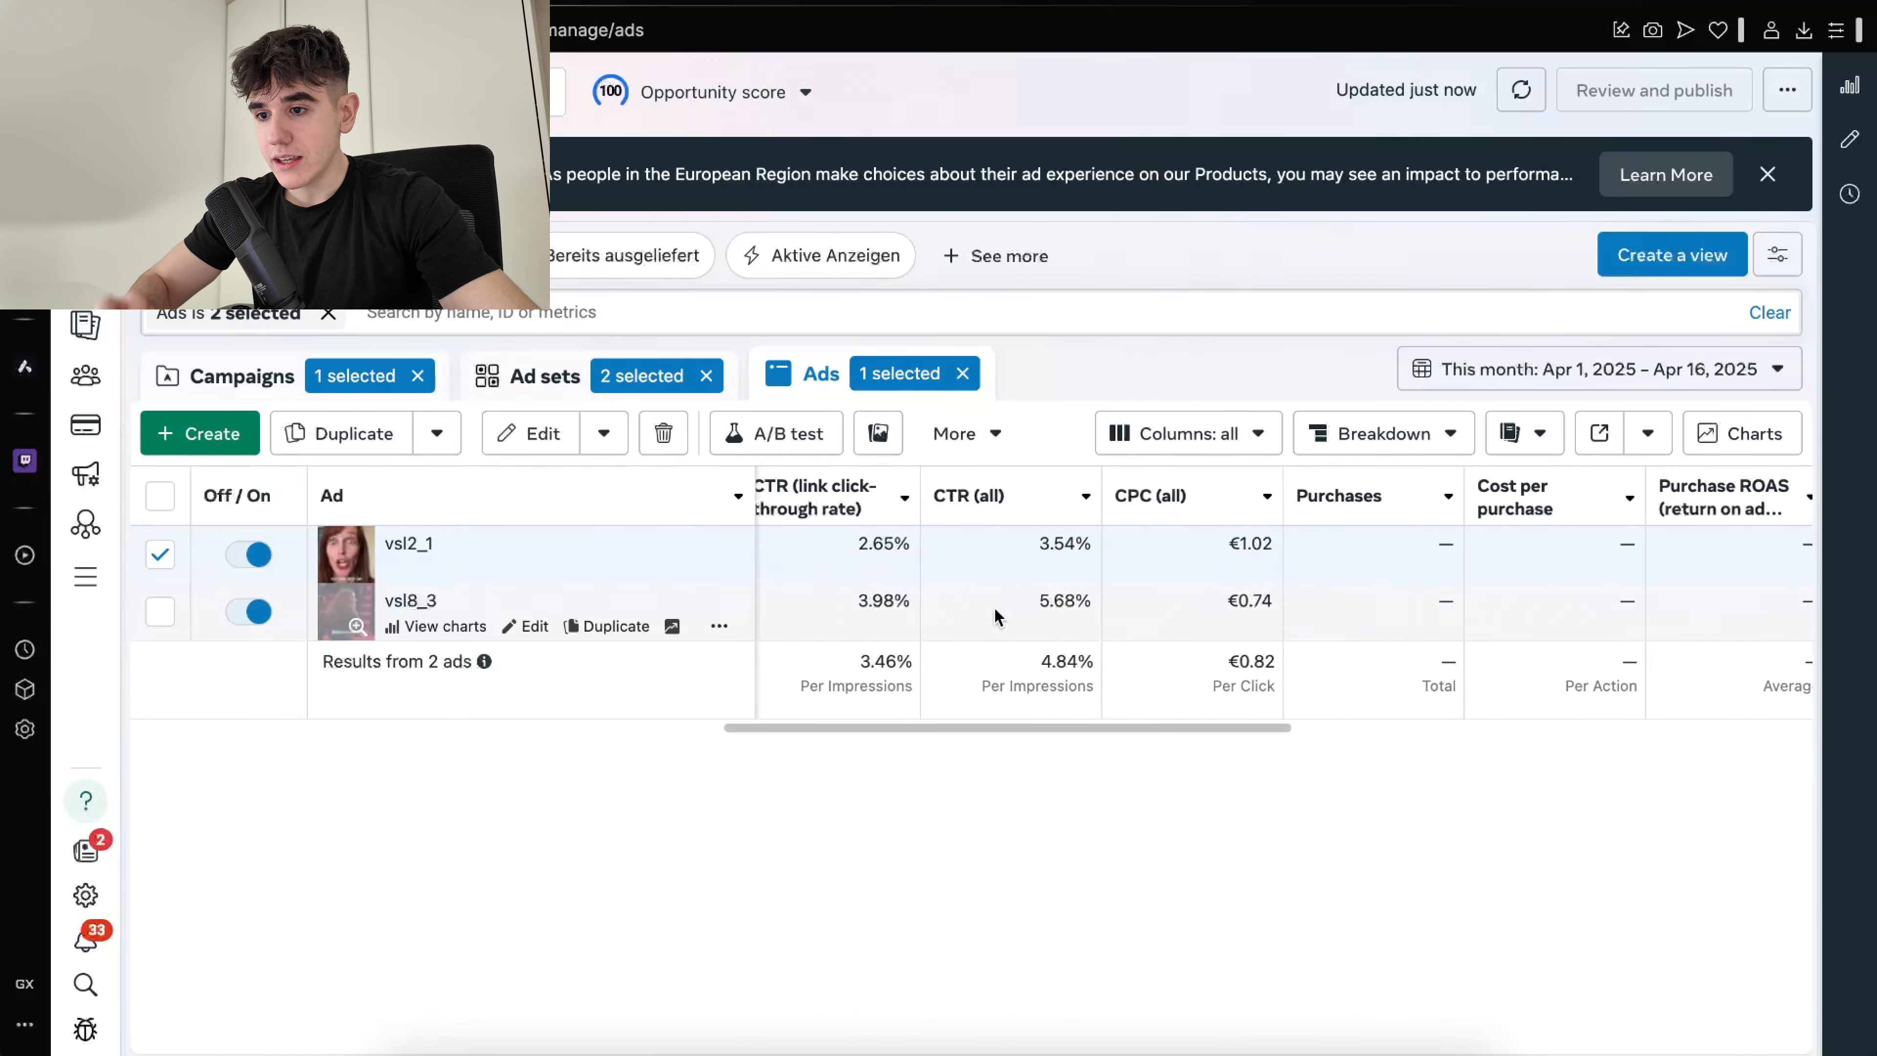
pyautogui.hscroll(-1, 878, 629)
pyautogui.moveTo(921, 605); pyautogui.dragTo(986, 604)
pyautogui.hscroll(5, 1186, 637)
pyautogui.hscroll(8, 1183, 637)
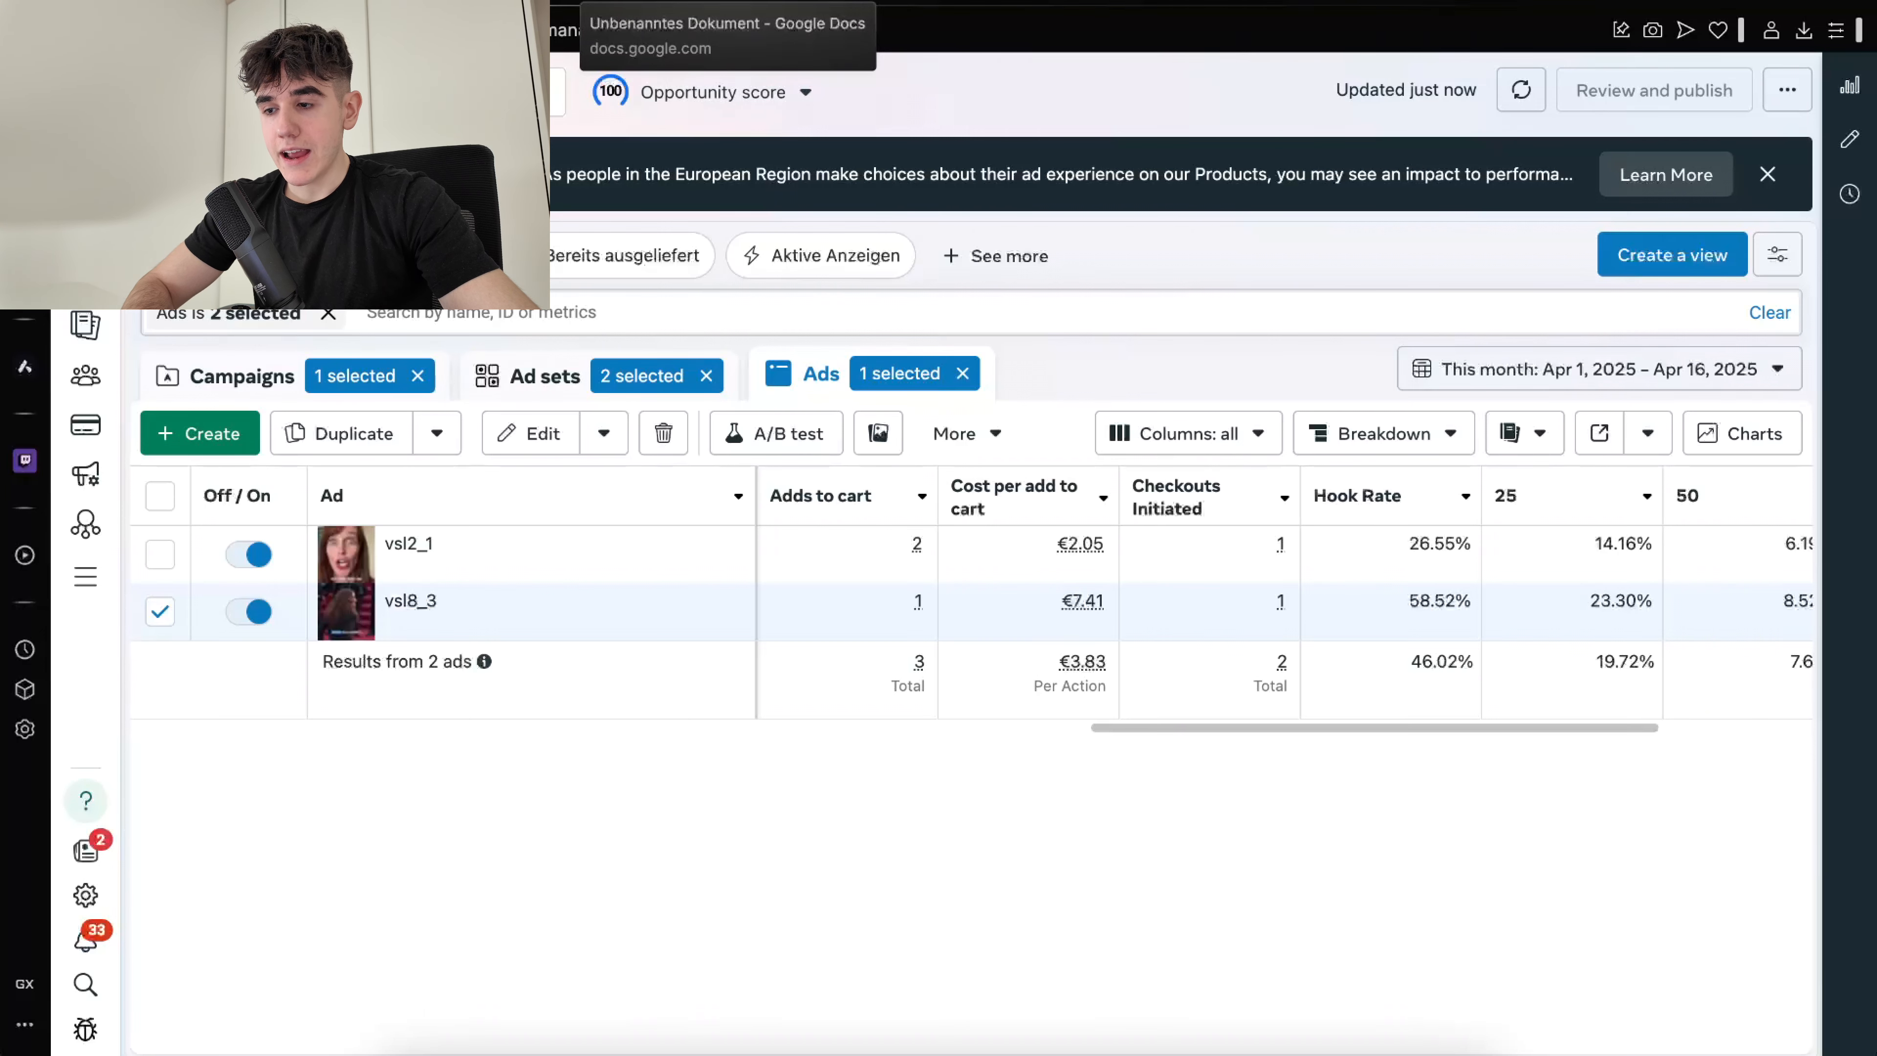
# In Google Docs, fill the new bullet with "break down vsl8_3 & try to look for ways to increase CTR", checking the ad's name in Ads Manager
pyautogui.click(725, 5)
pyautogui.write('break down')
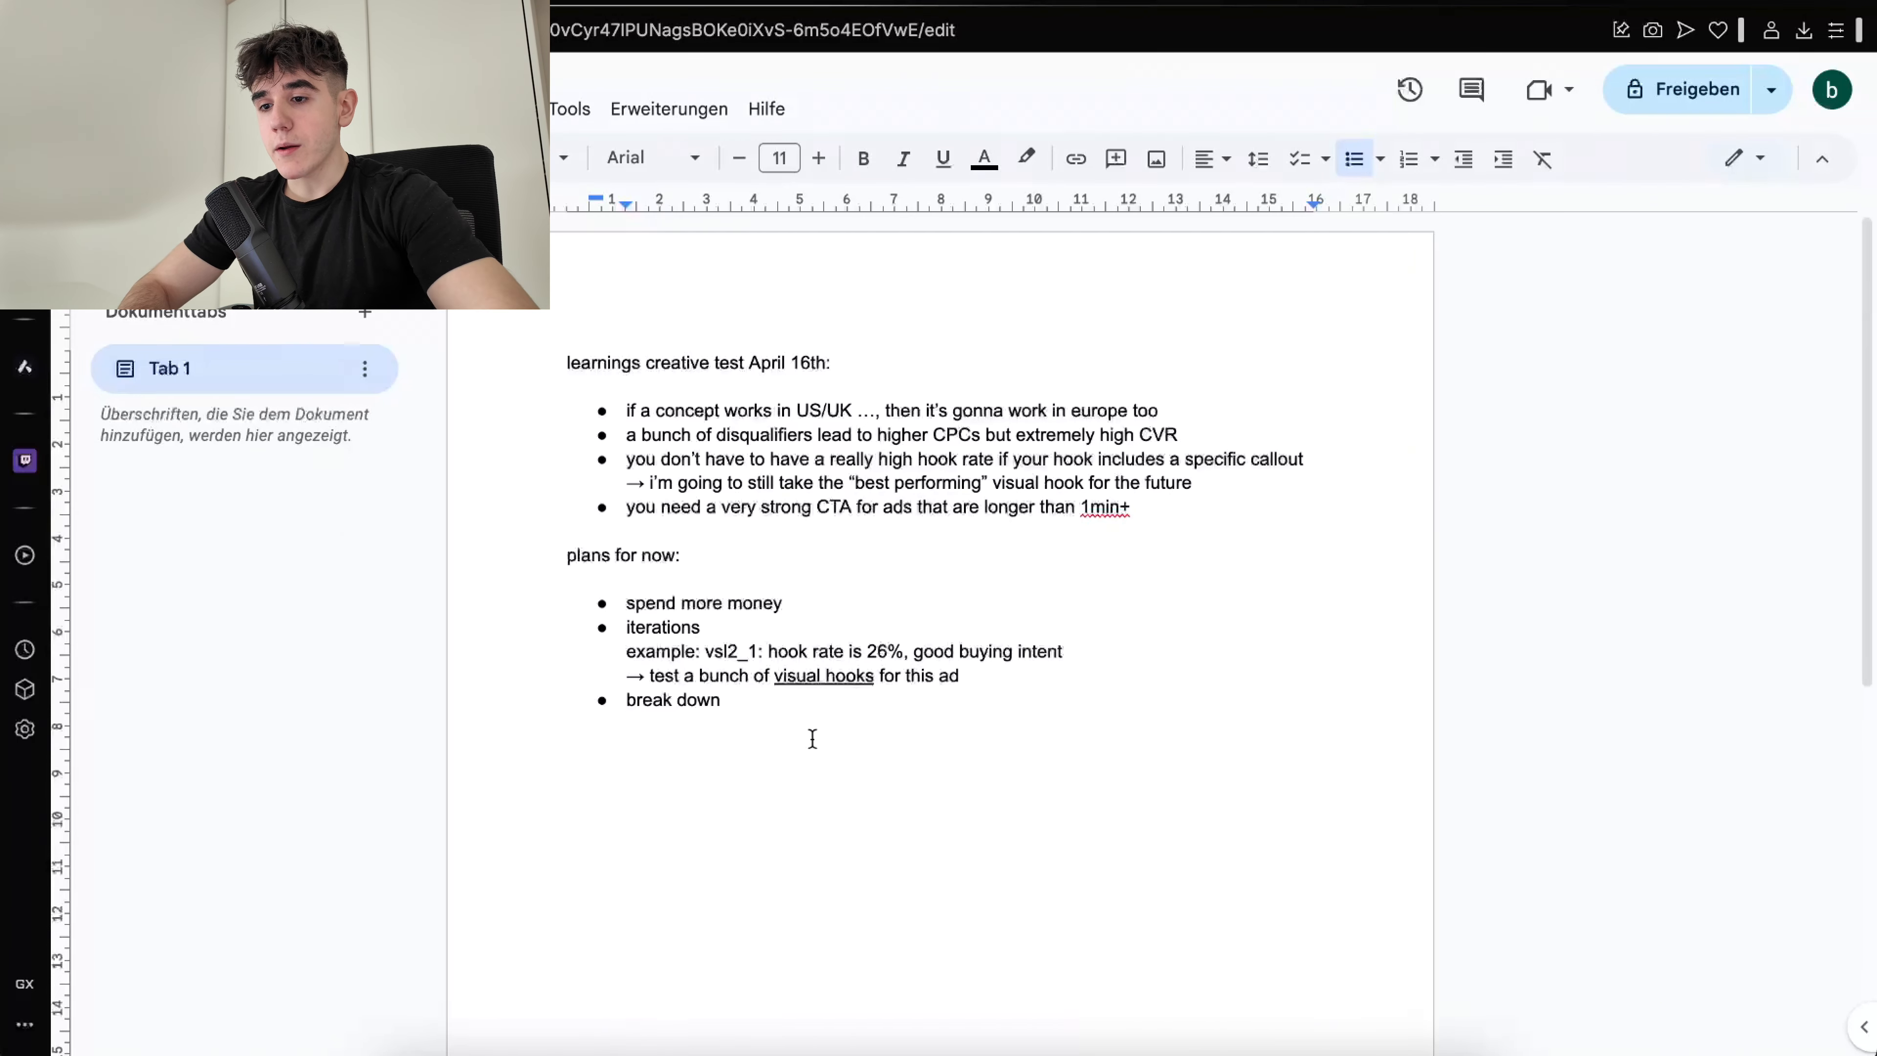
pyautogui.click(817, 709)
pyautogui.click(665, 4)
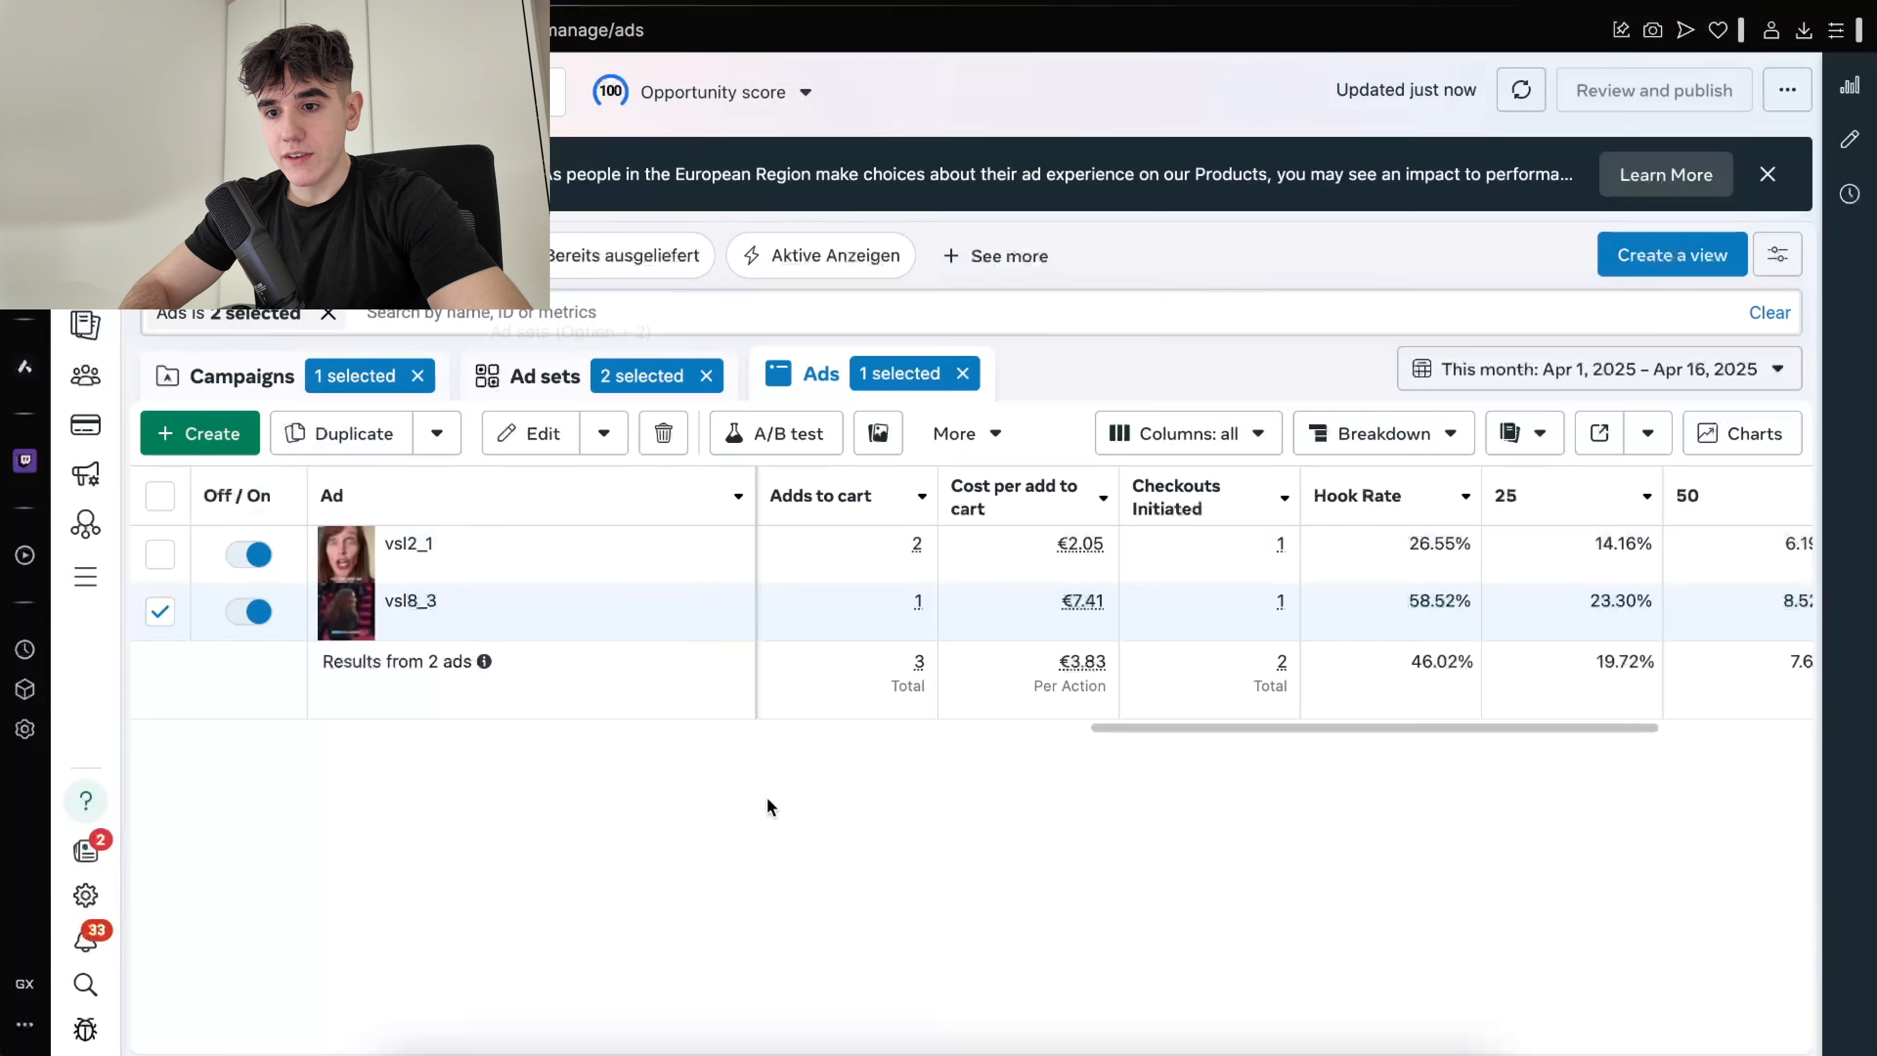
pyautogui.click(813, 4)
pyautogui.write('vsl8_3 & try to look for way')
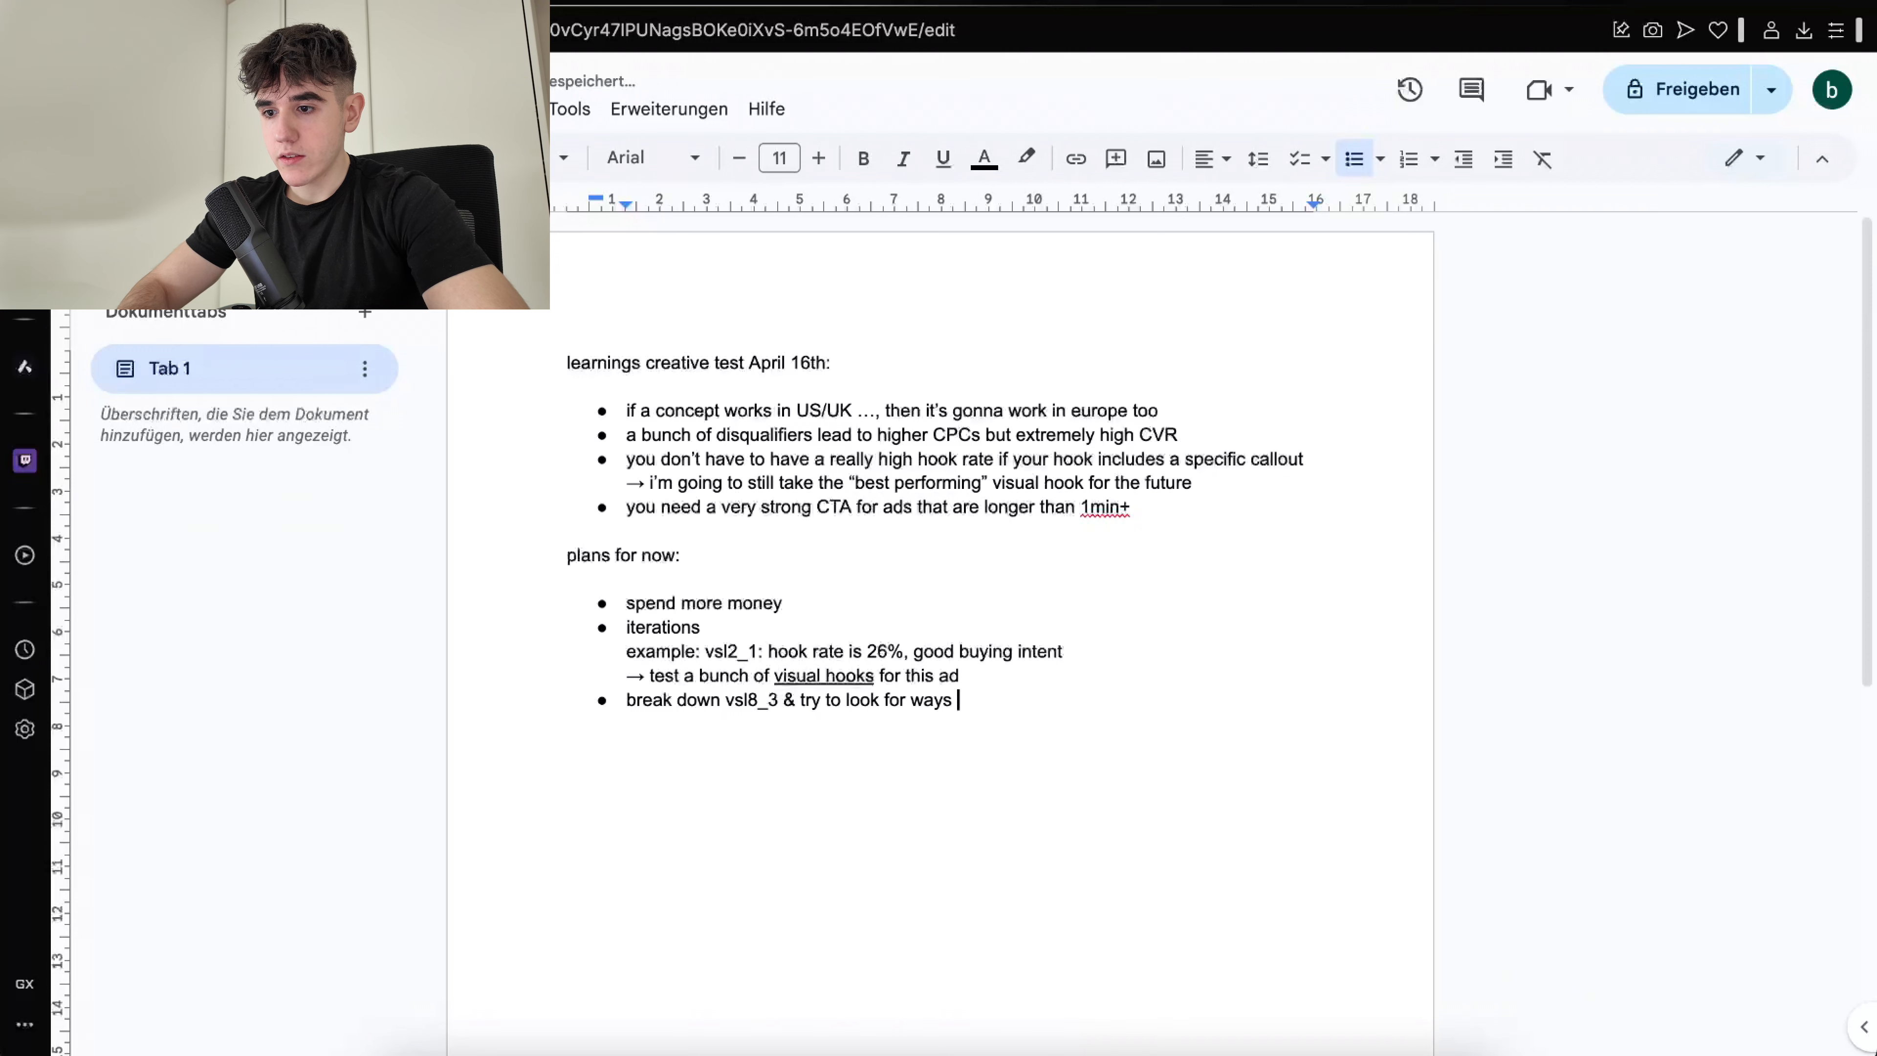
pyautogui.write('se CR')
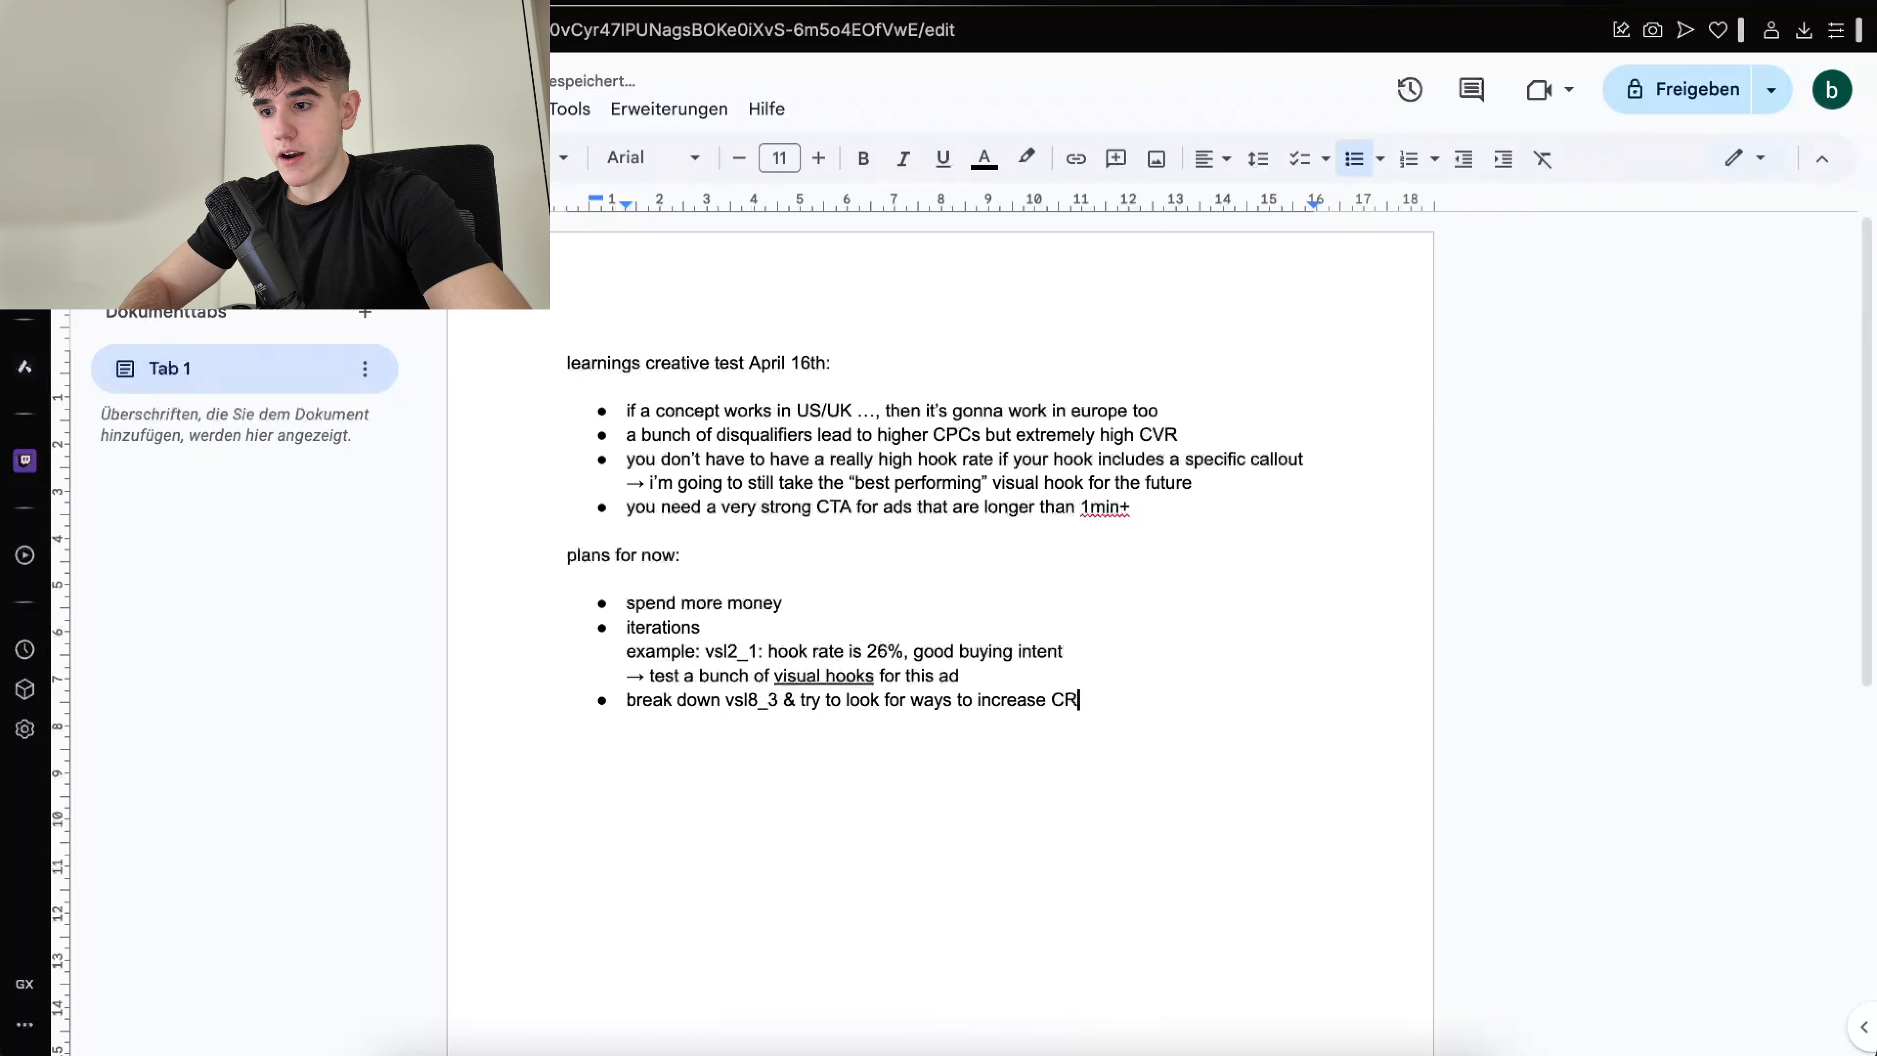
# Add the sub-bullet "add in more disqualifier (soft disqualifier: example: testimonials)" below the "break down vsl8_3" bullet
pyautogui.press('Return')
pyautogui.press('Return')
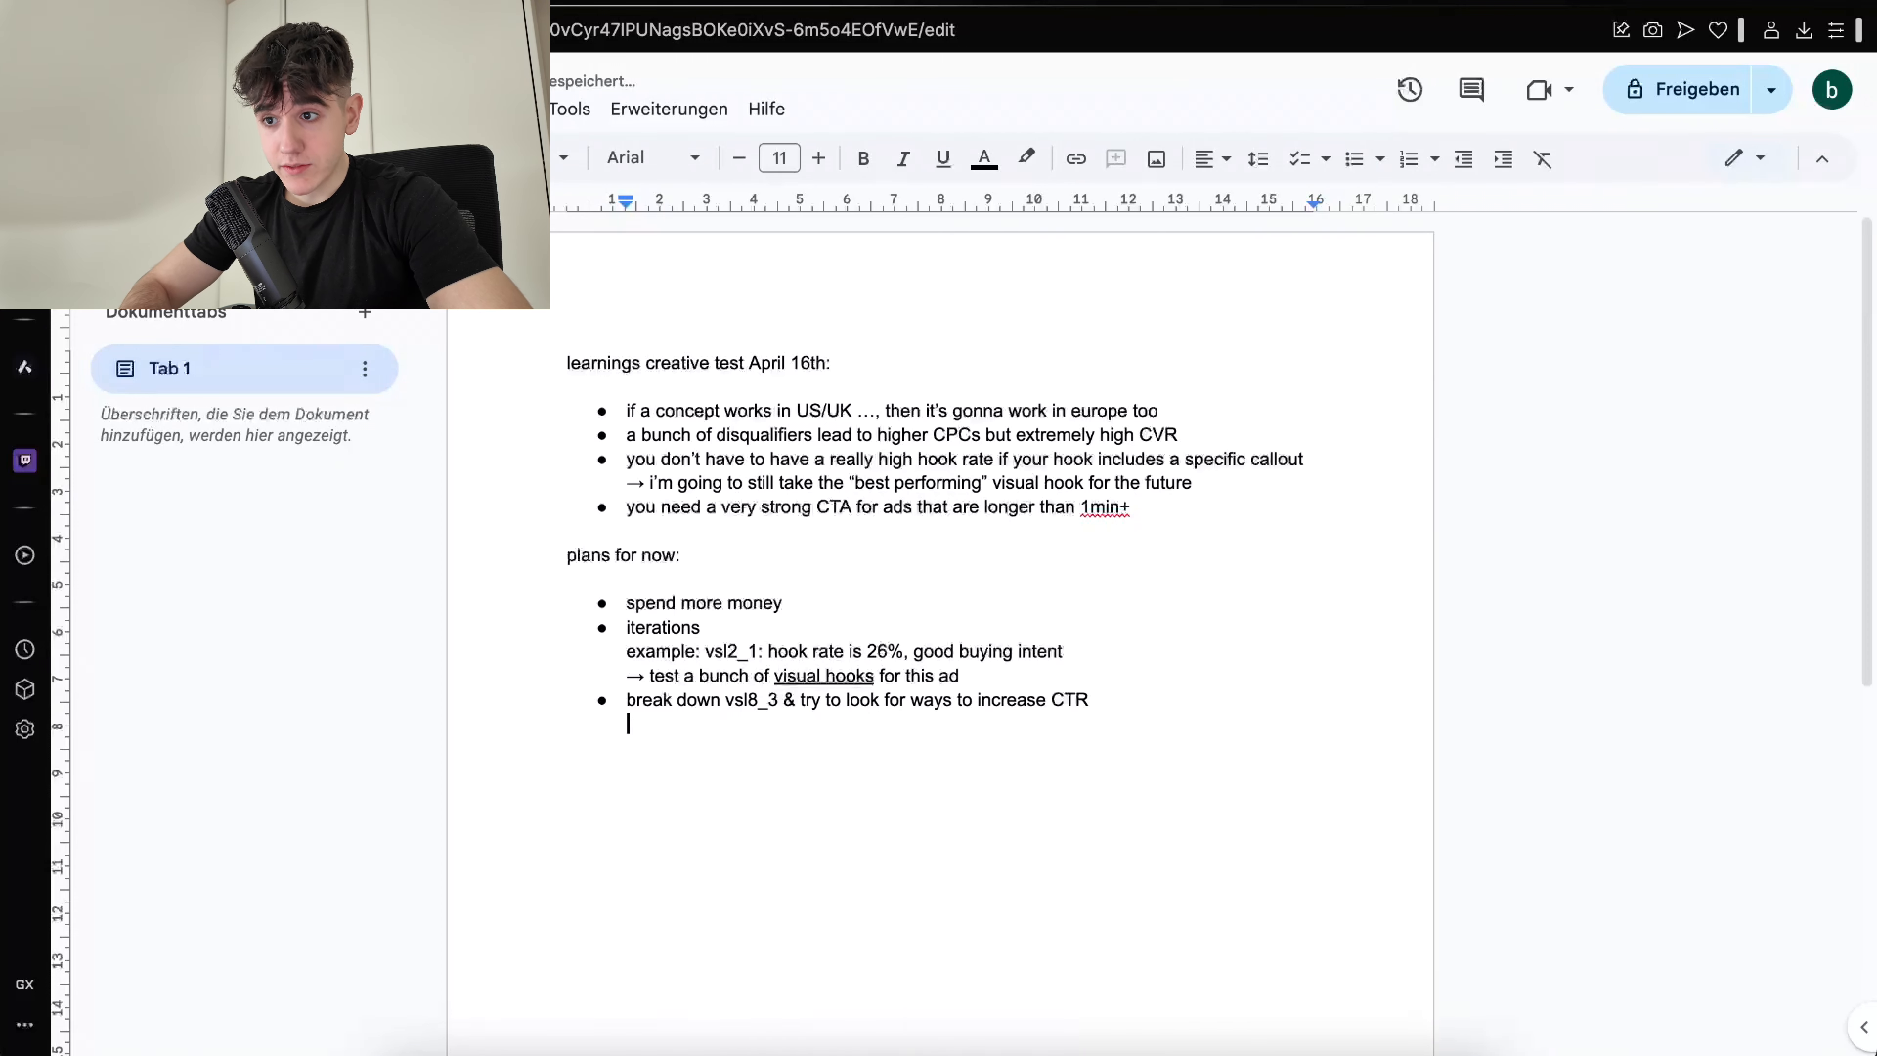
pyautogui.press('BackSpace')
pyautogui.press('BackSpace')
pyautogui.press('Return')
pyautogui.press('Tab')
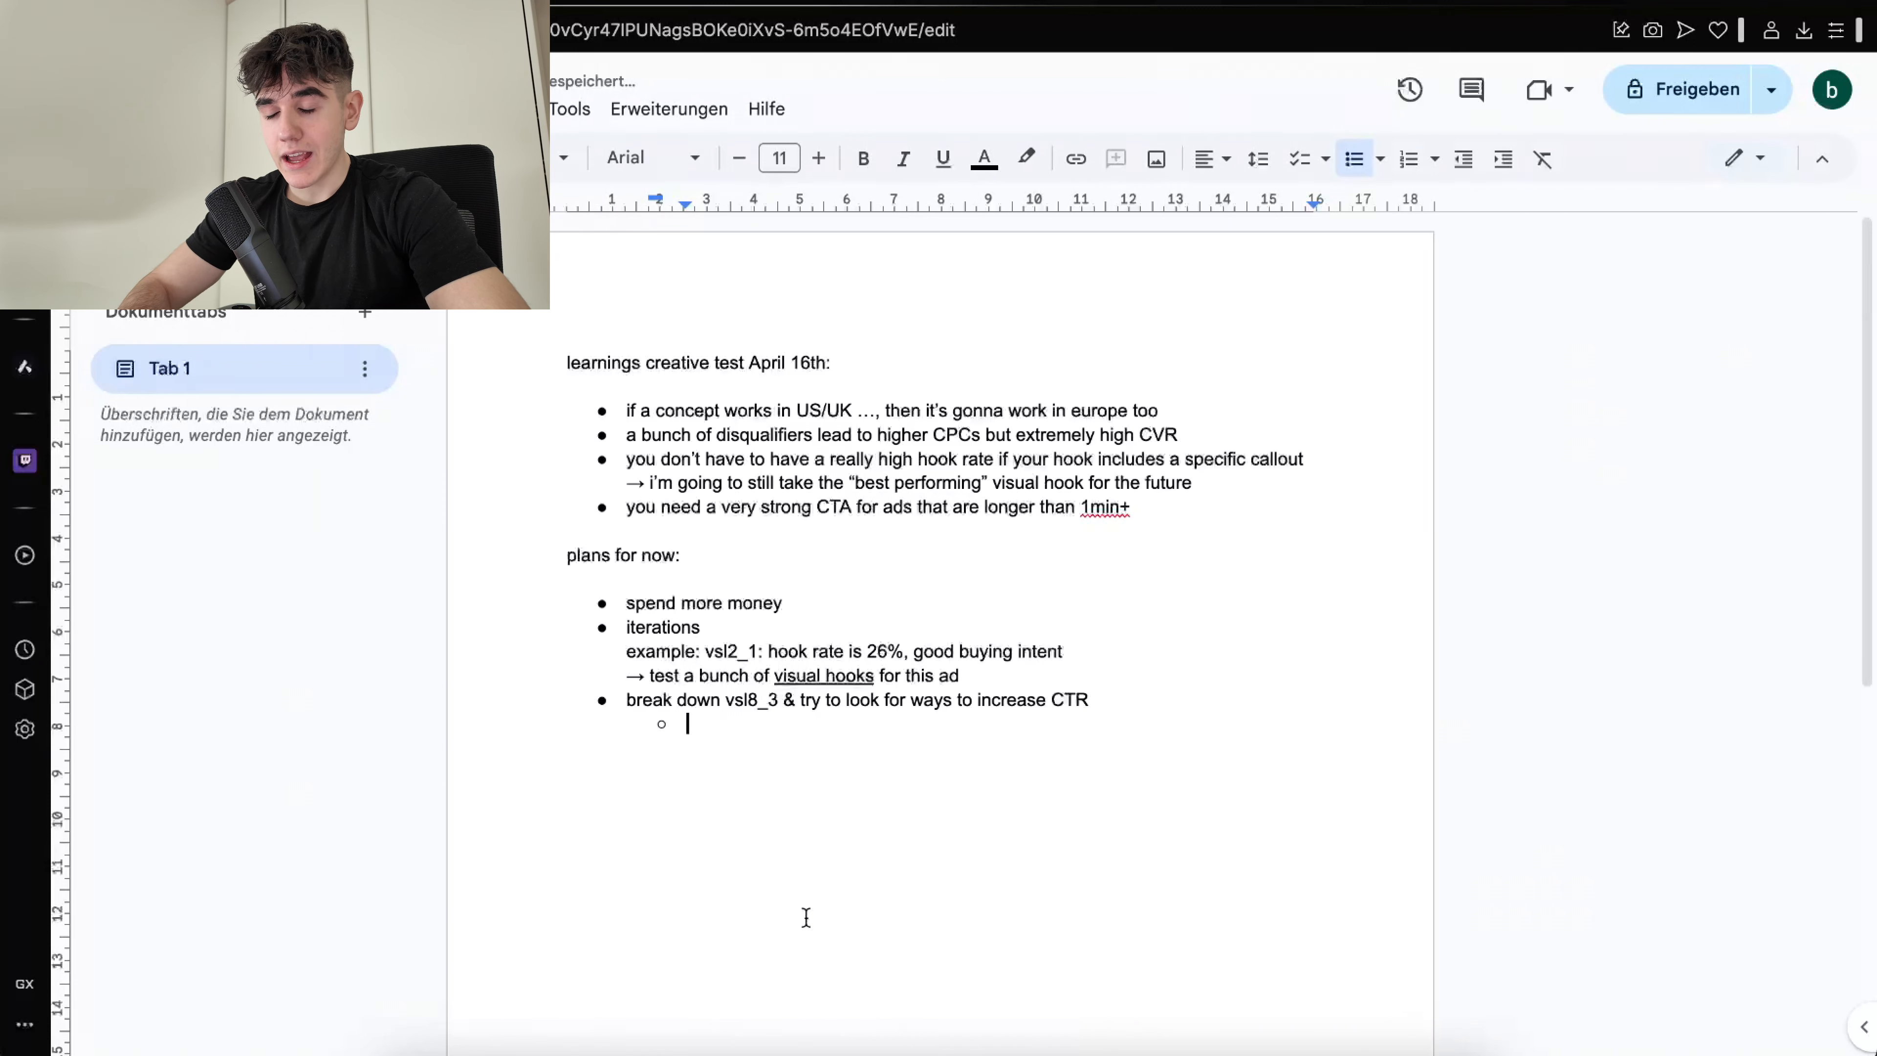
pyautogui.write('ad')
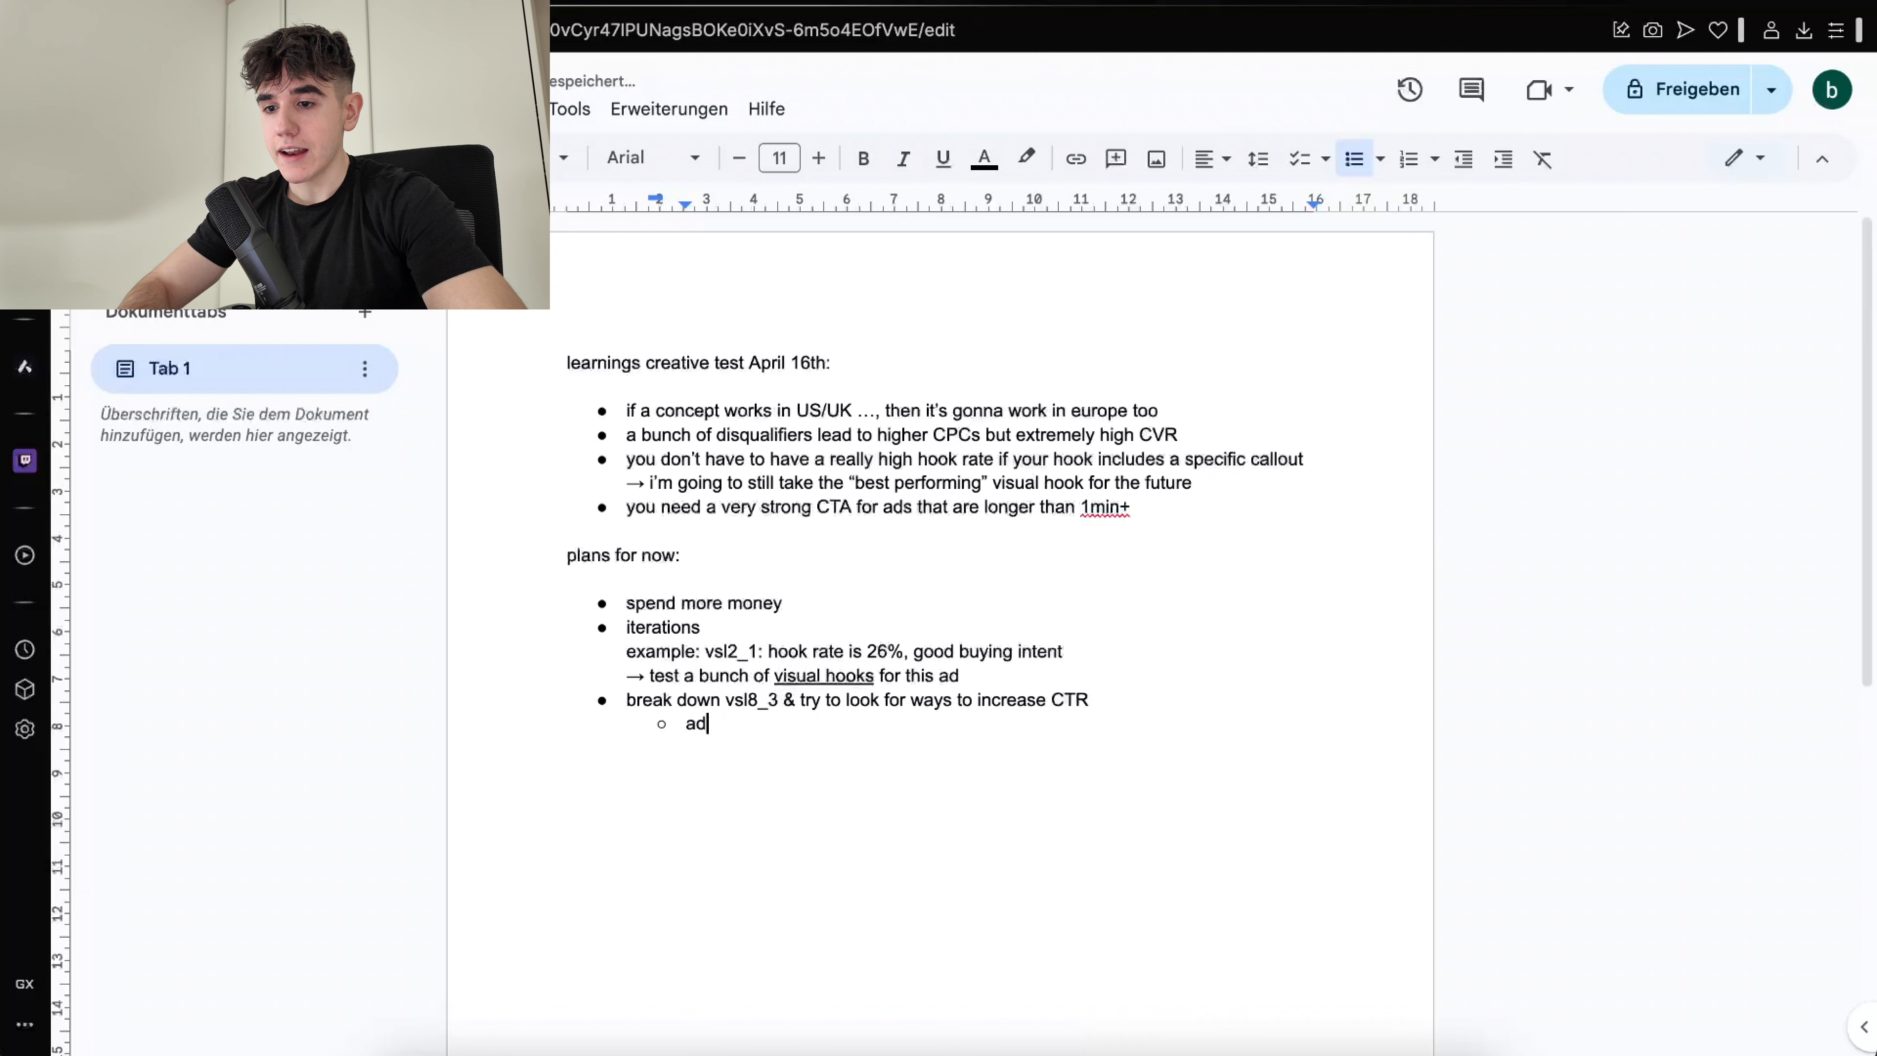
pyautogui.write('d in more dis')
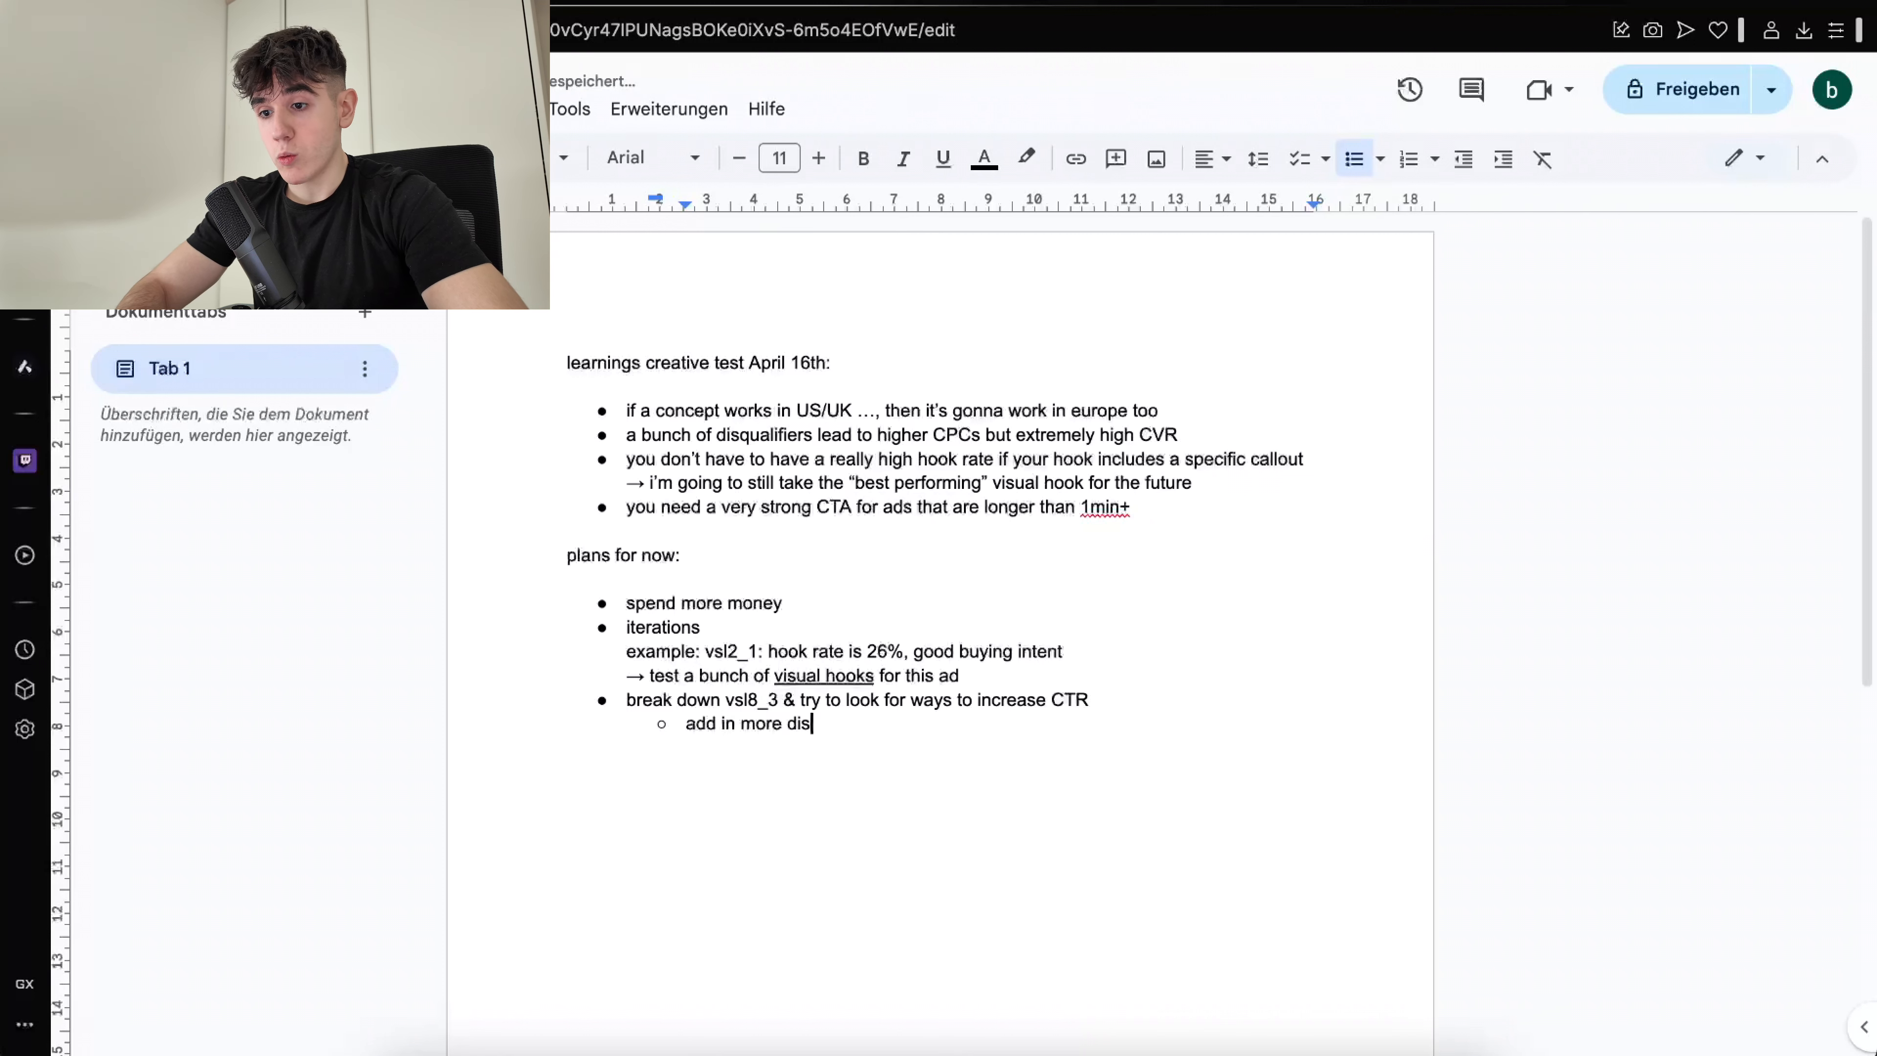
pyautogui.write('qualifier')
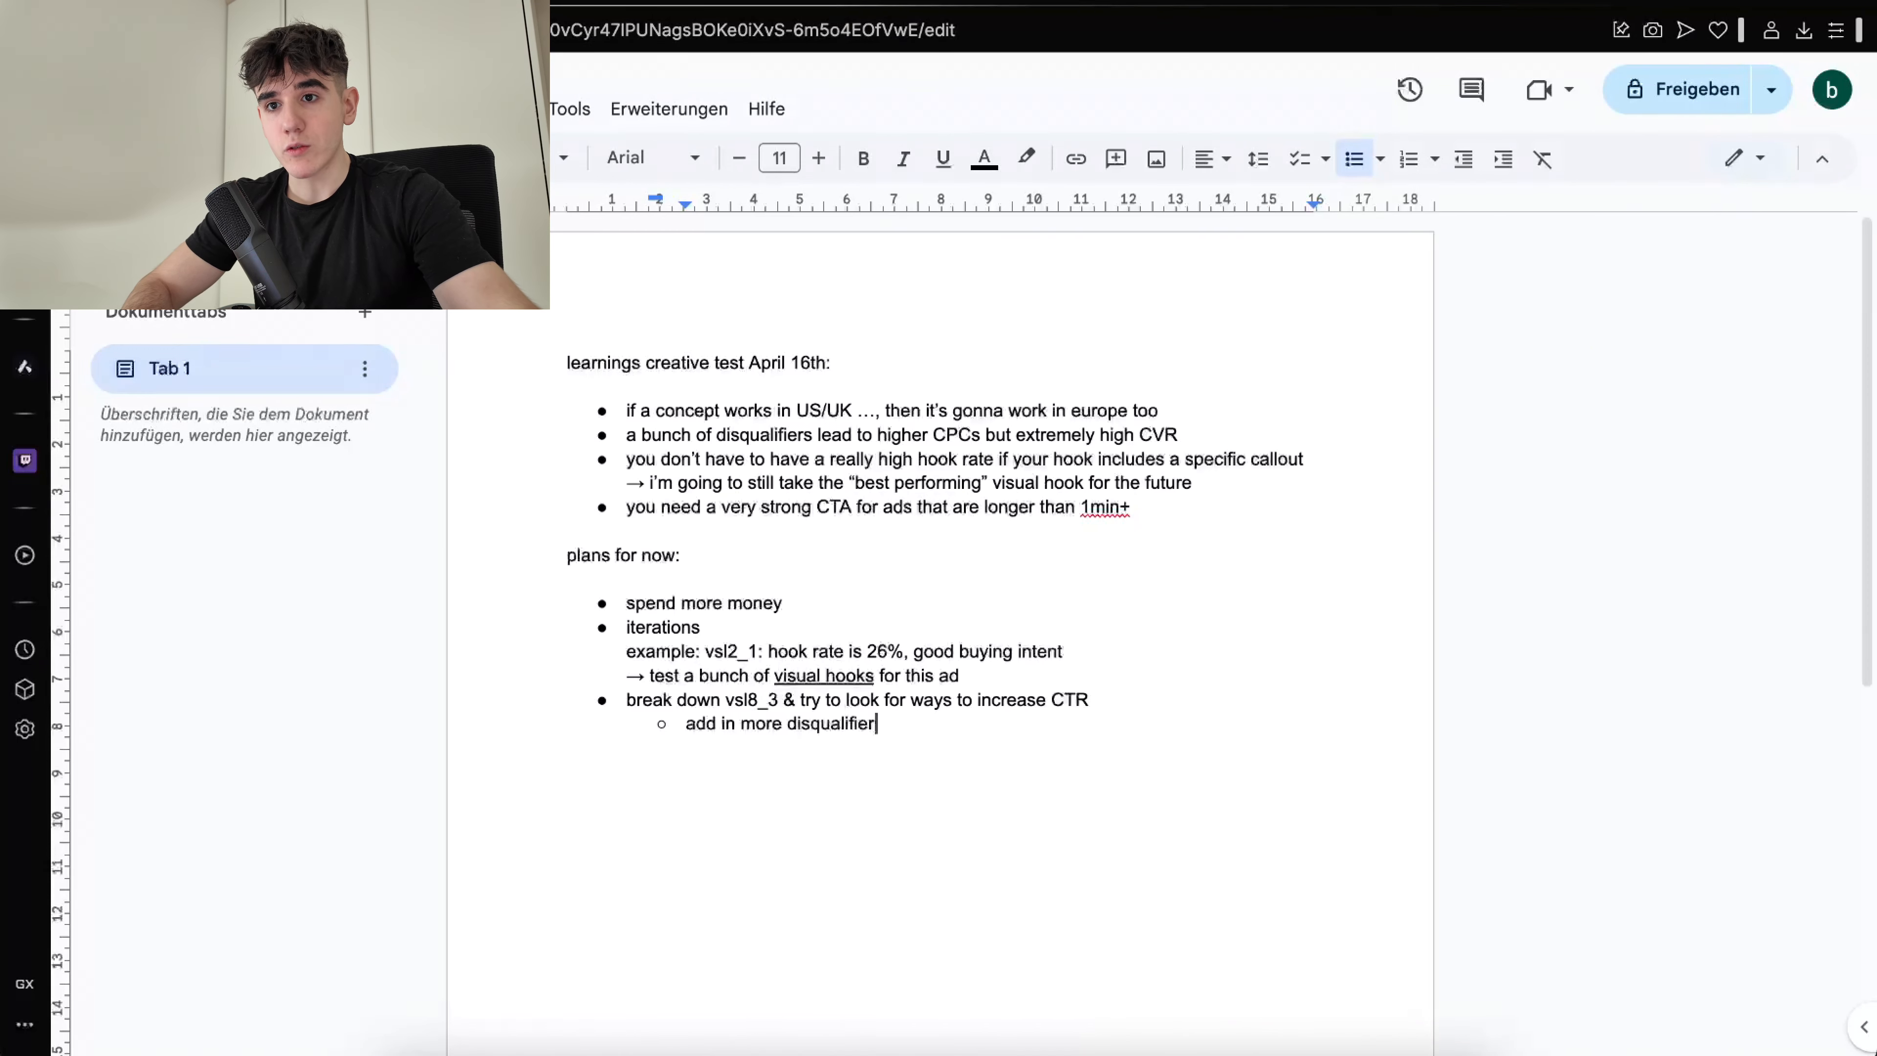
pyautogui.write('(soft disquali')
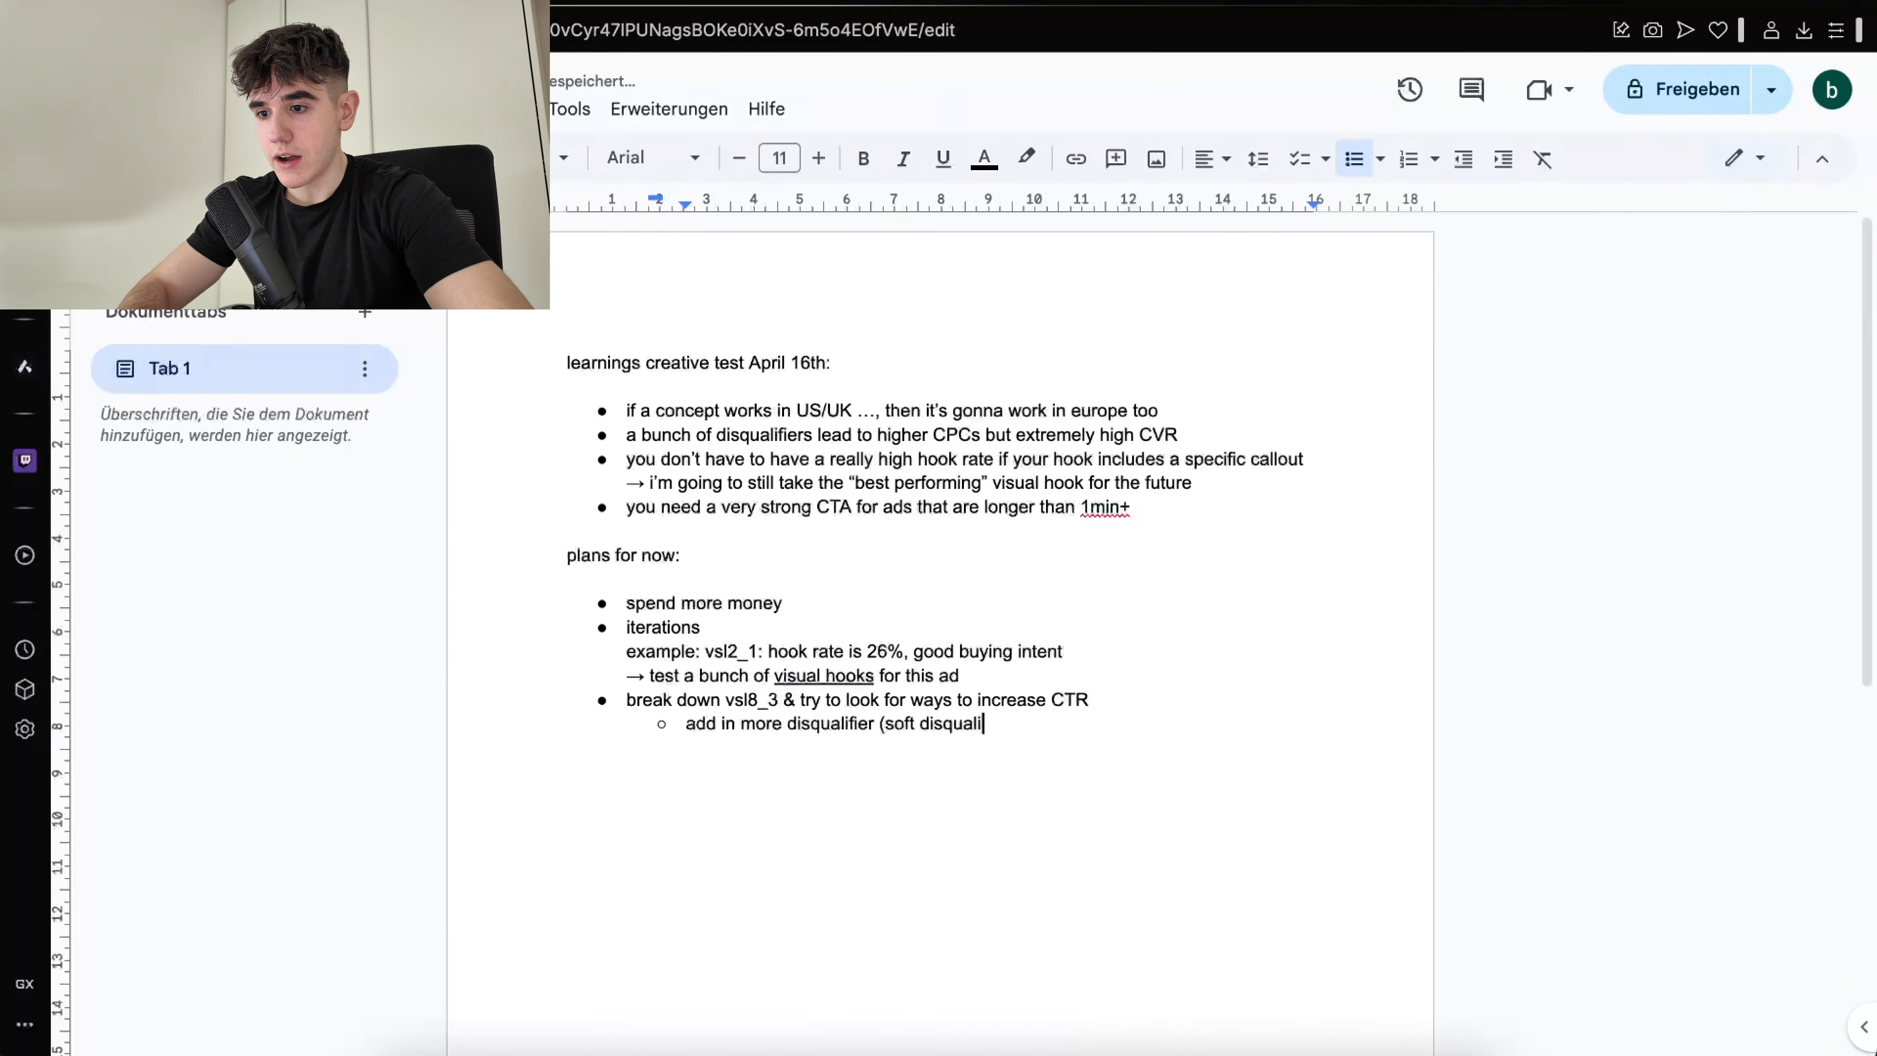
pyautogui.write('fier: ')
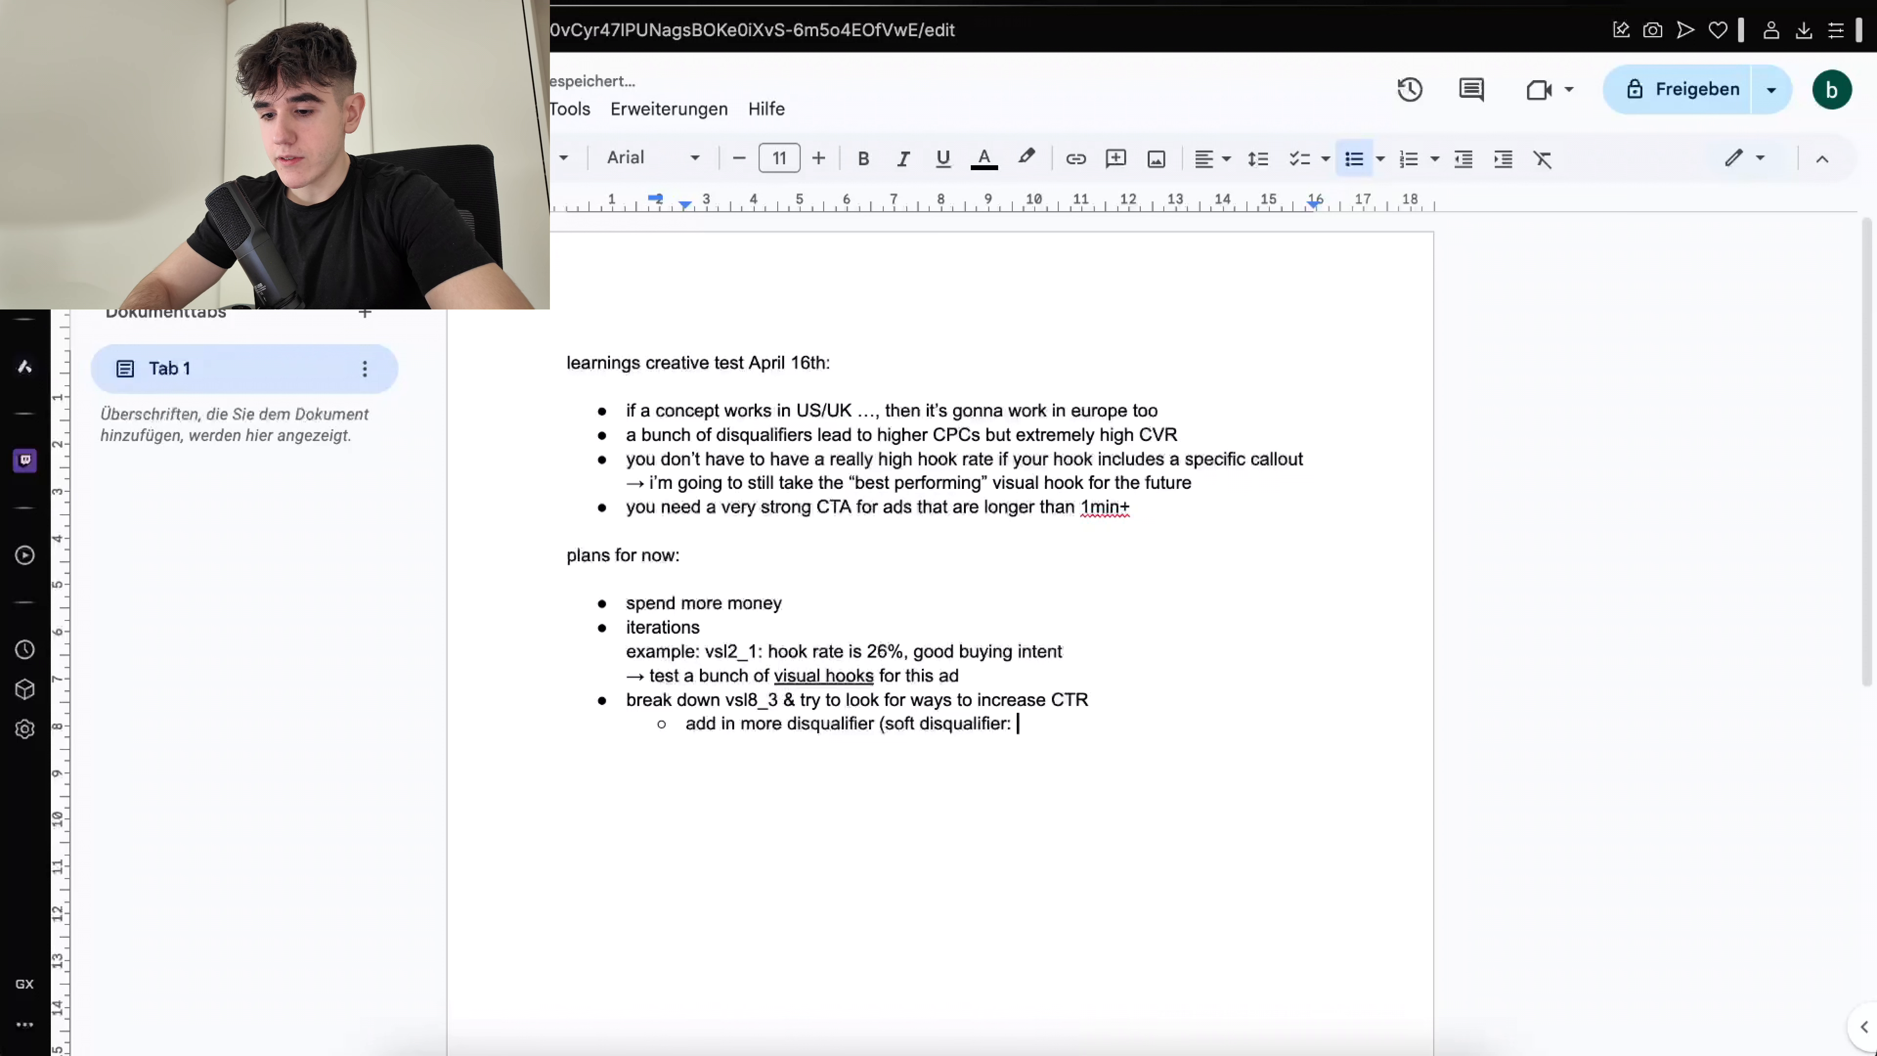
pyautogui.write('example: tes')
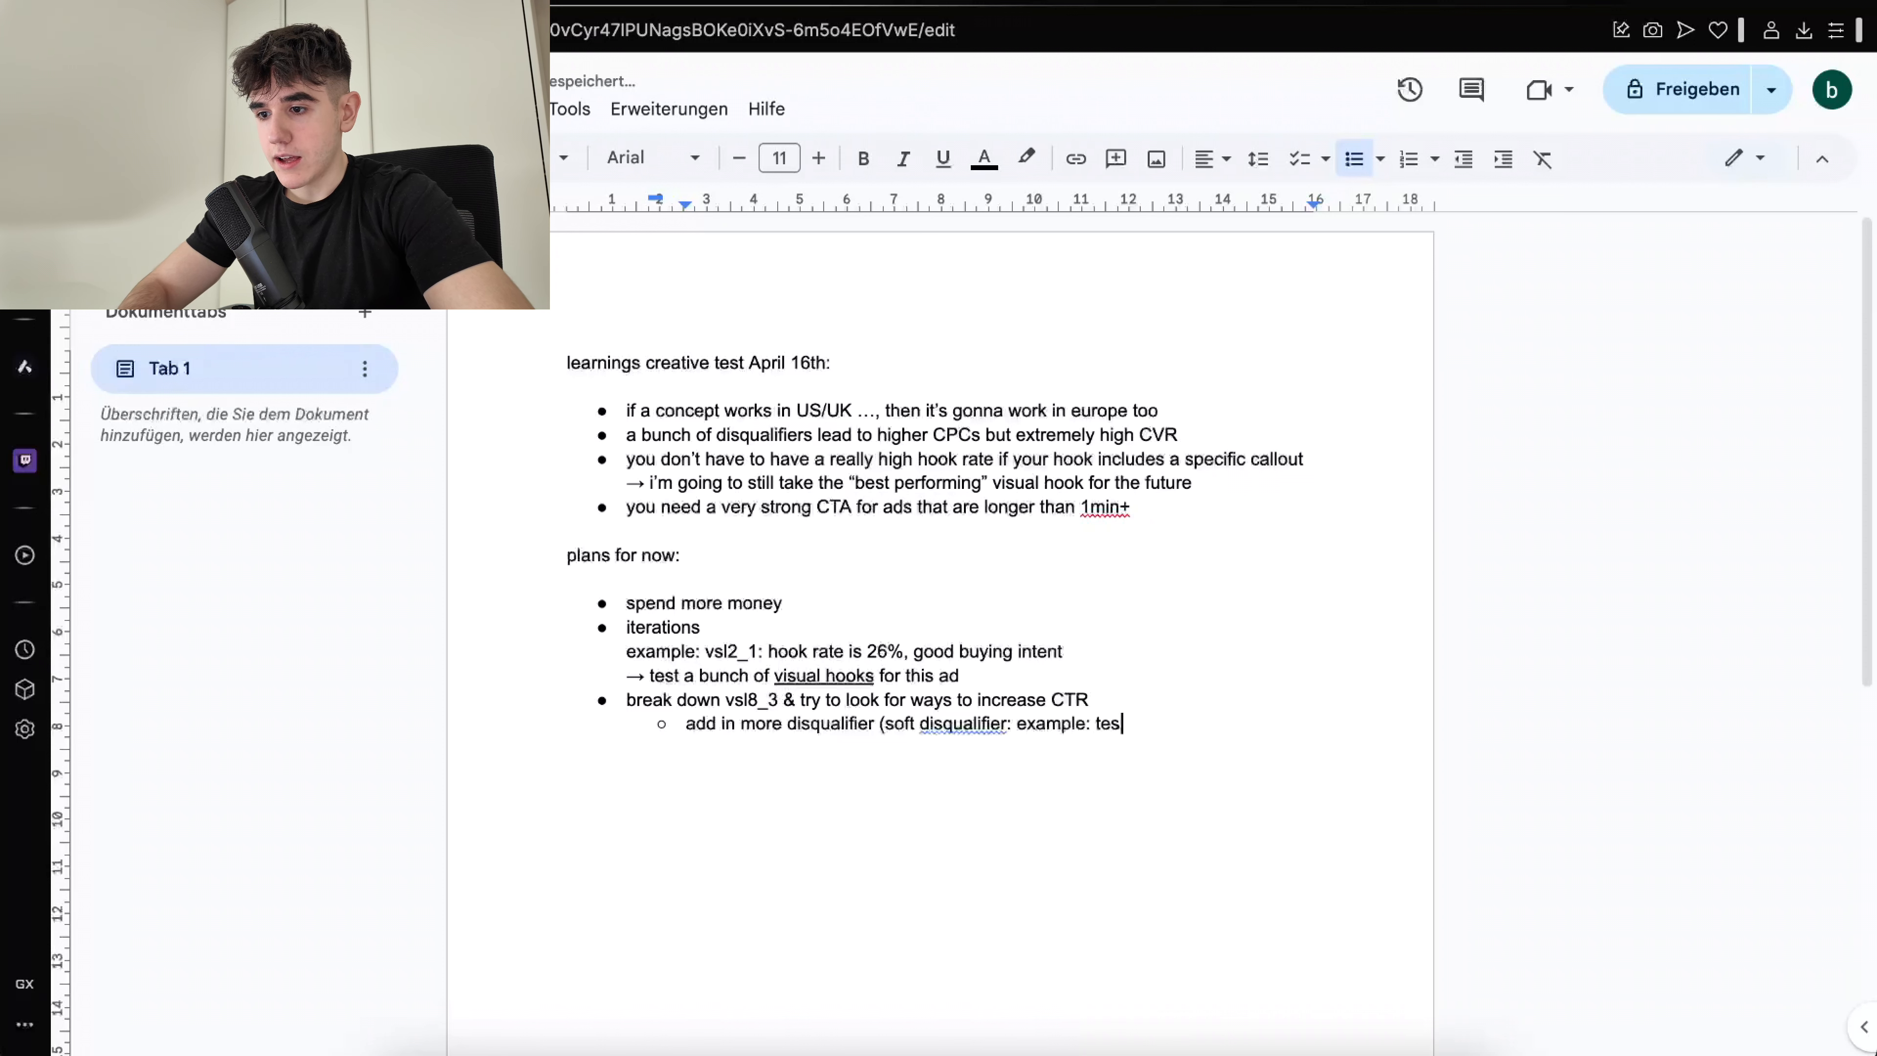
pyautogui.write('timonials)')
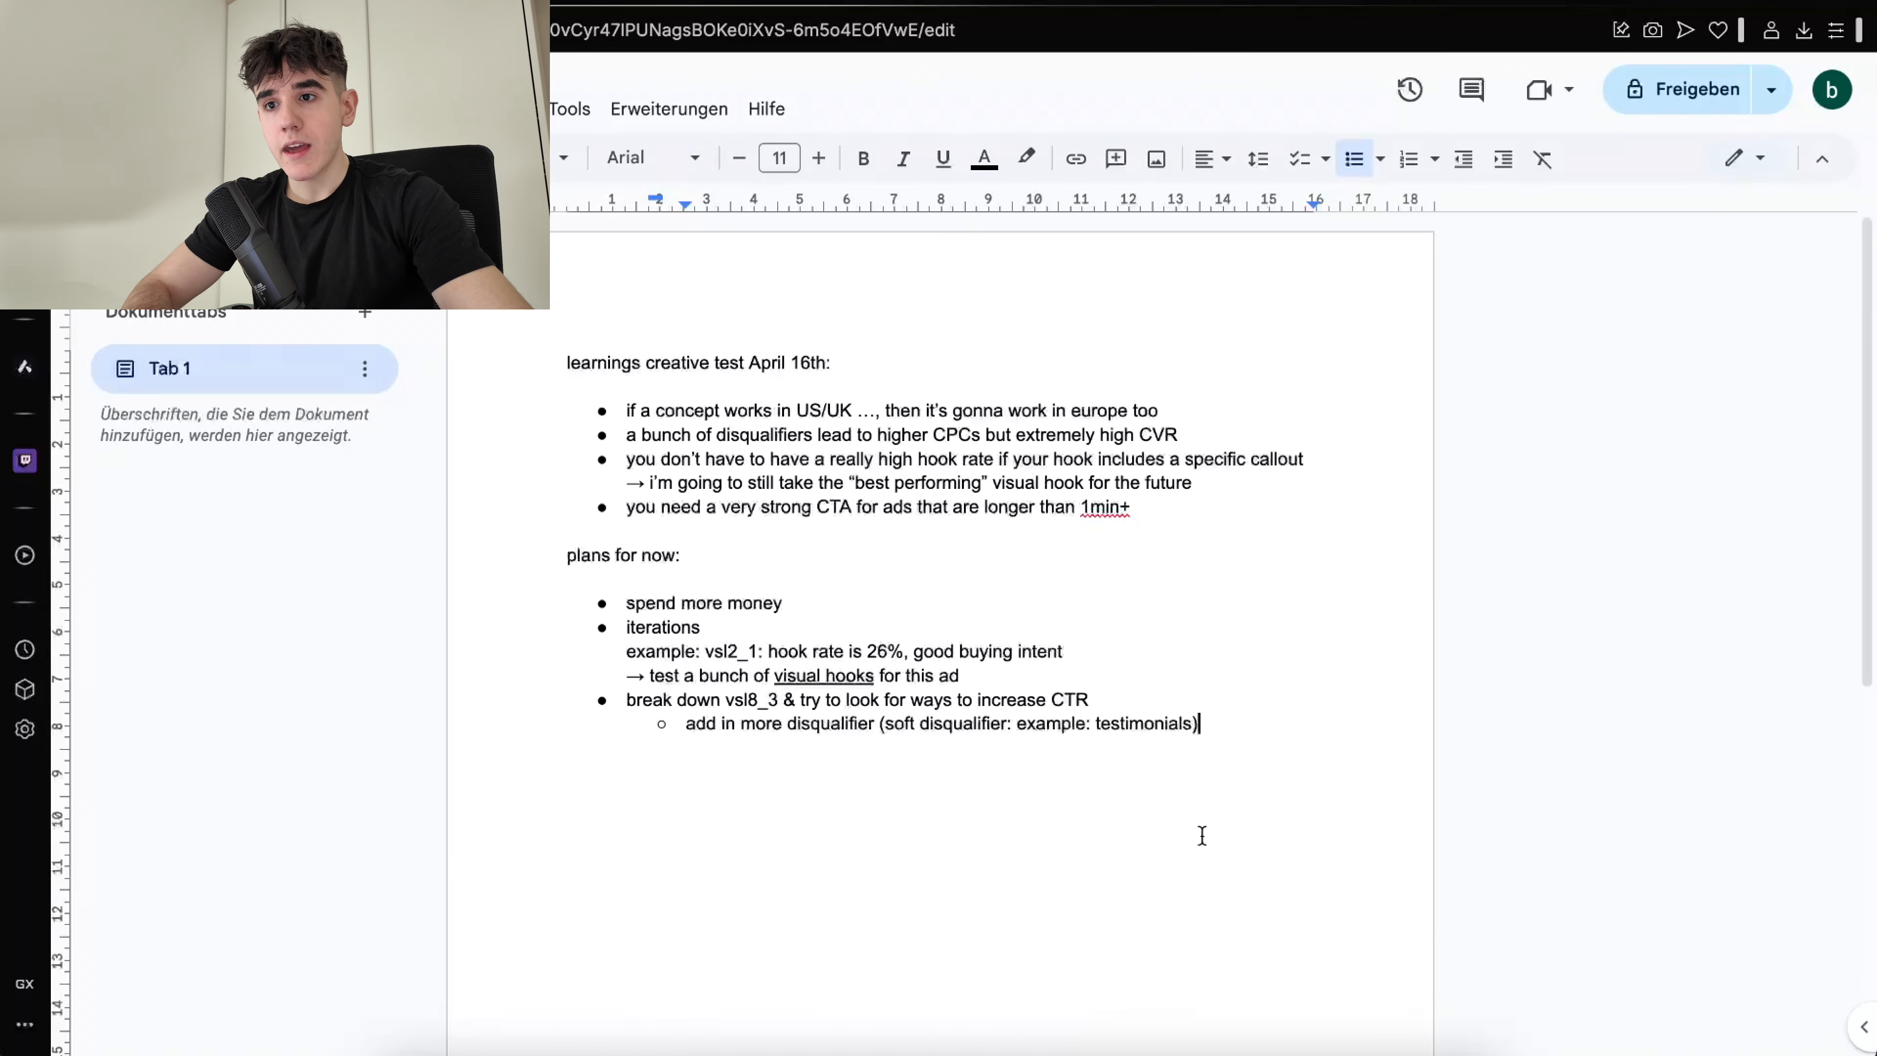
# In Meta Ads Manager, review vsl8_3's hook rate, 25, 50 and 75 percent view rates and hold rate against vsl2_1
pyautogui.click(680, 4)
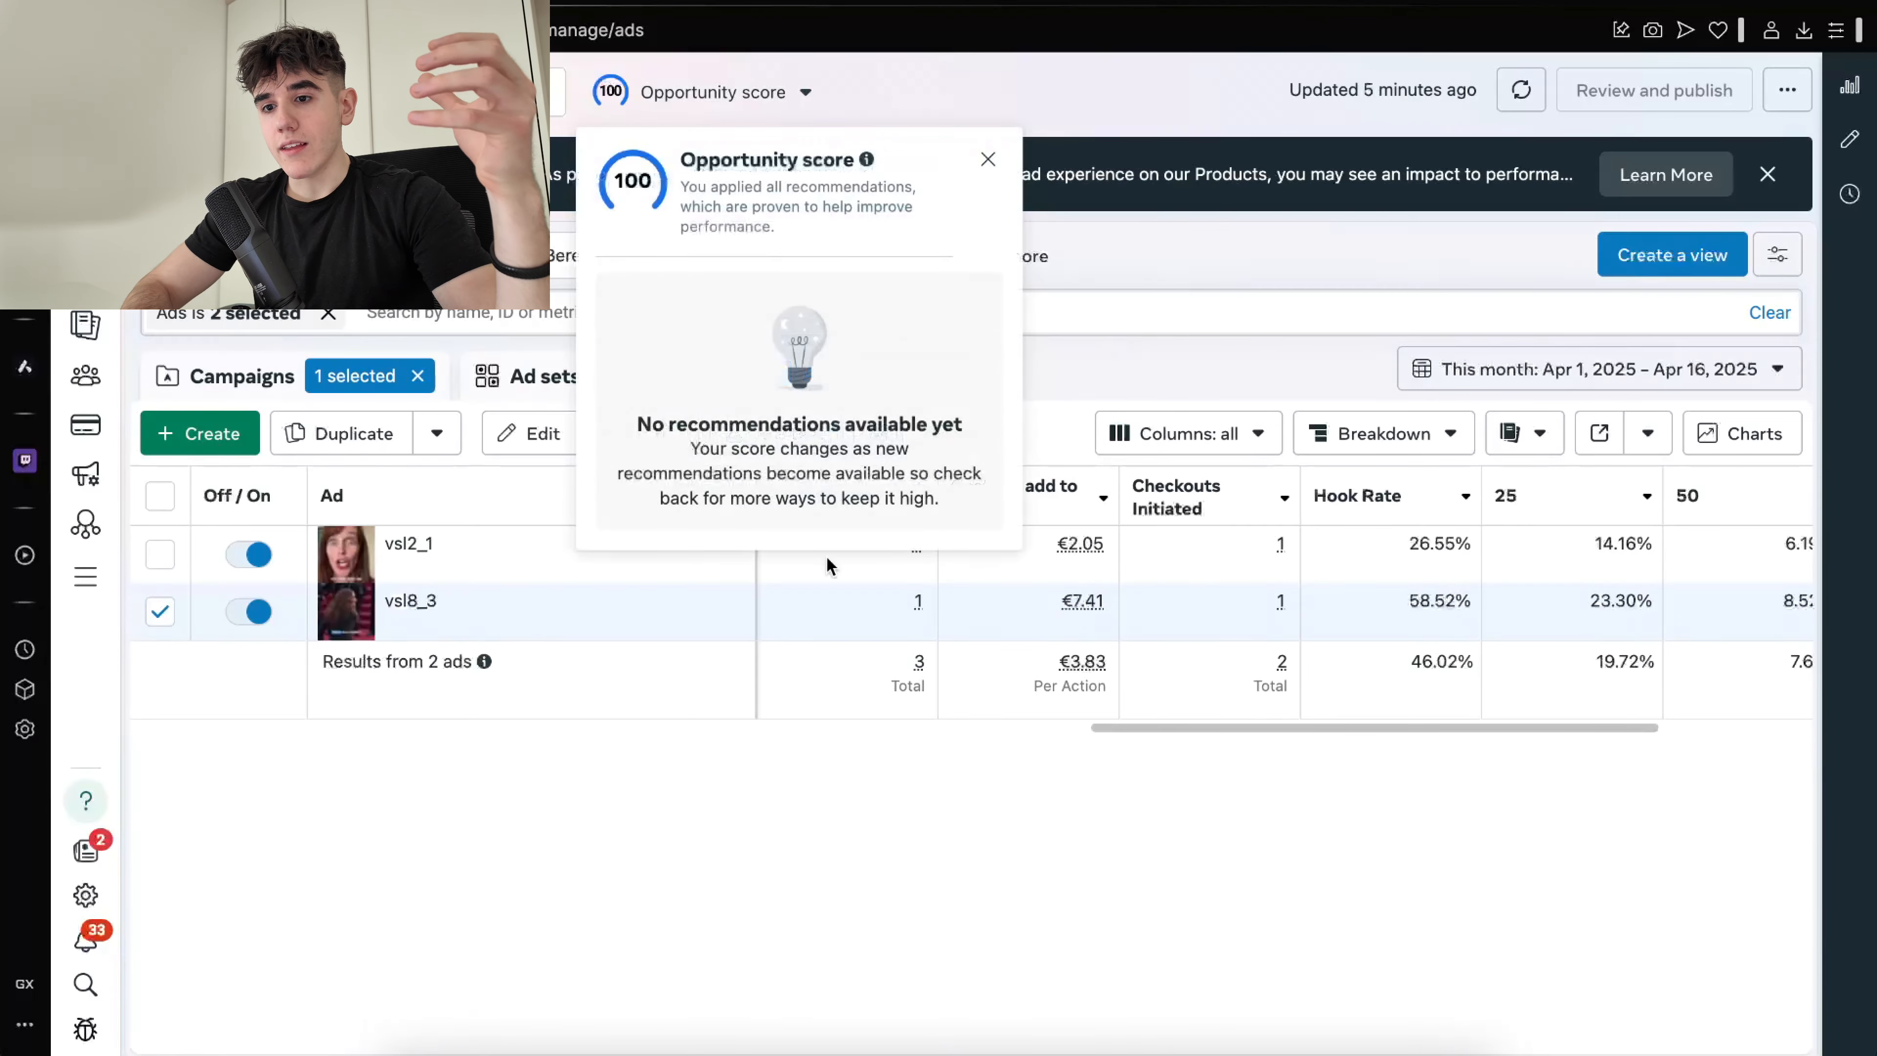
pyautogui.click(1086, 868)
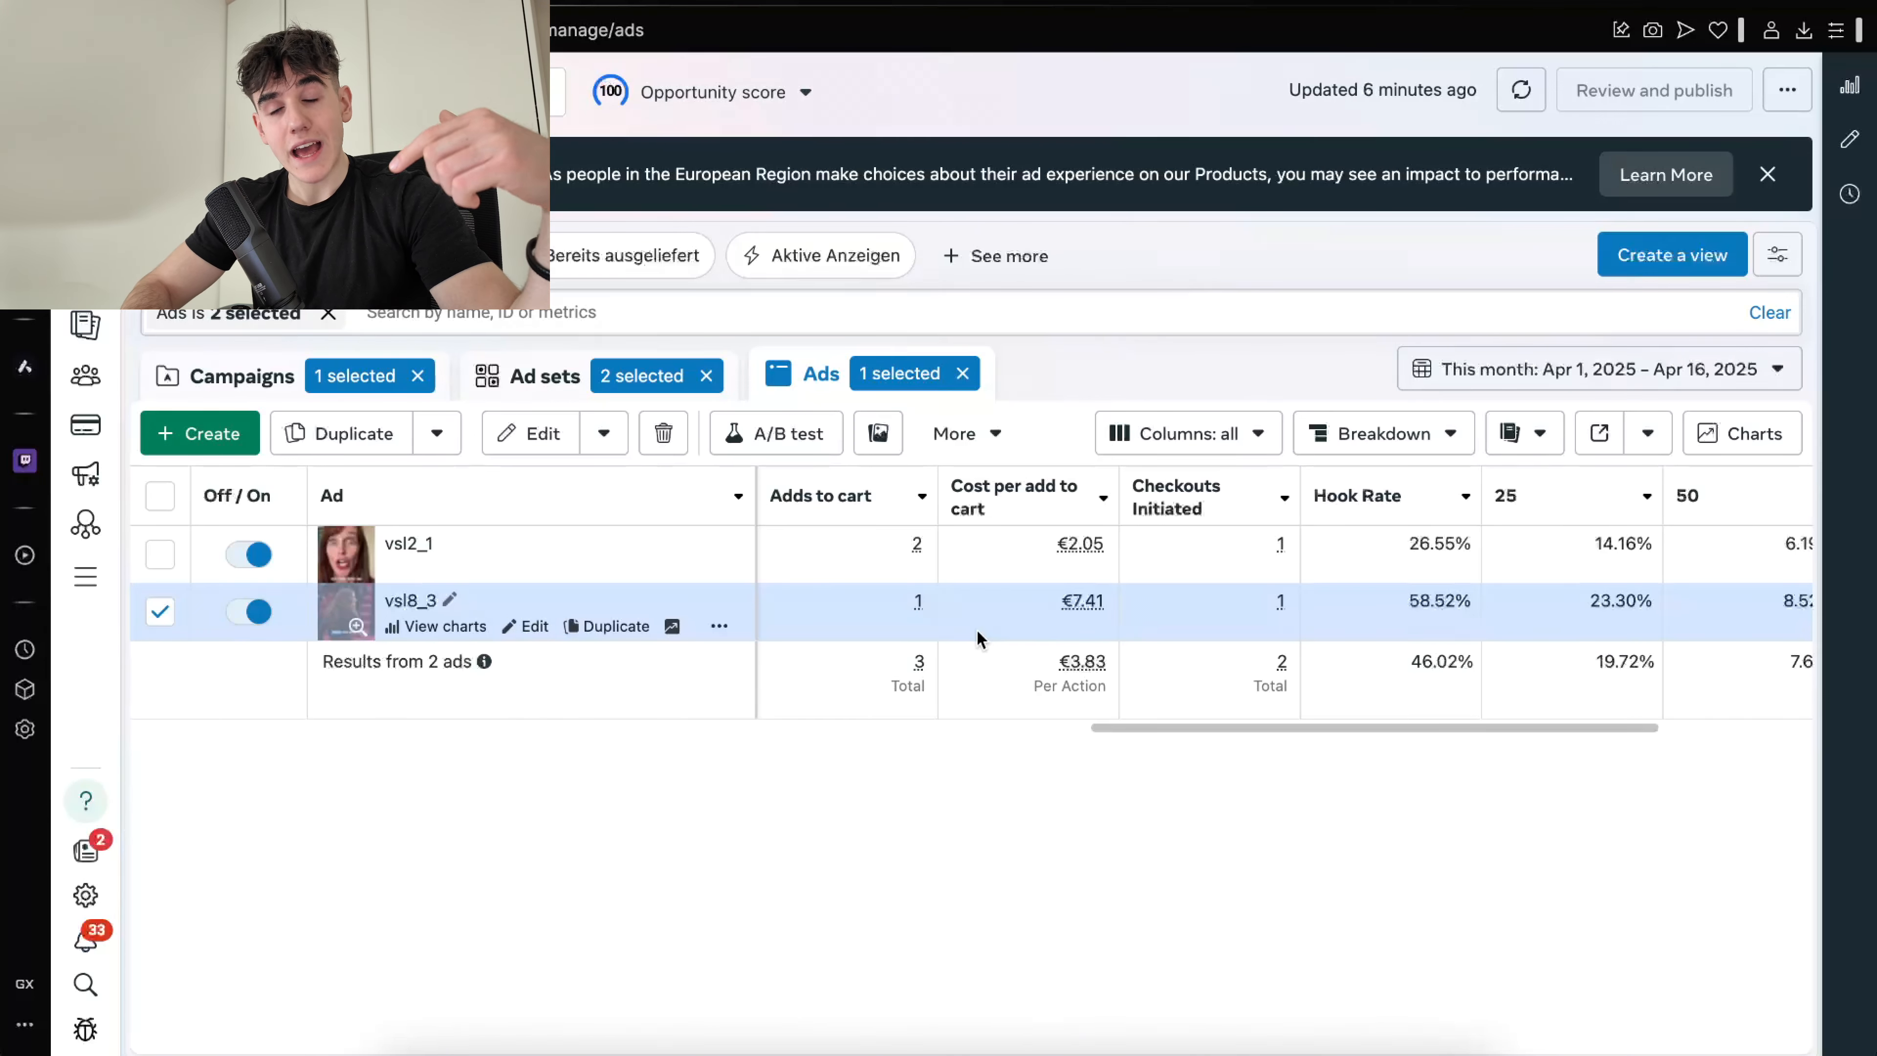
pyautogui.hscroll(5, 983, 635)
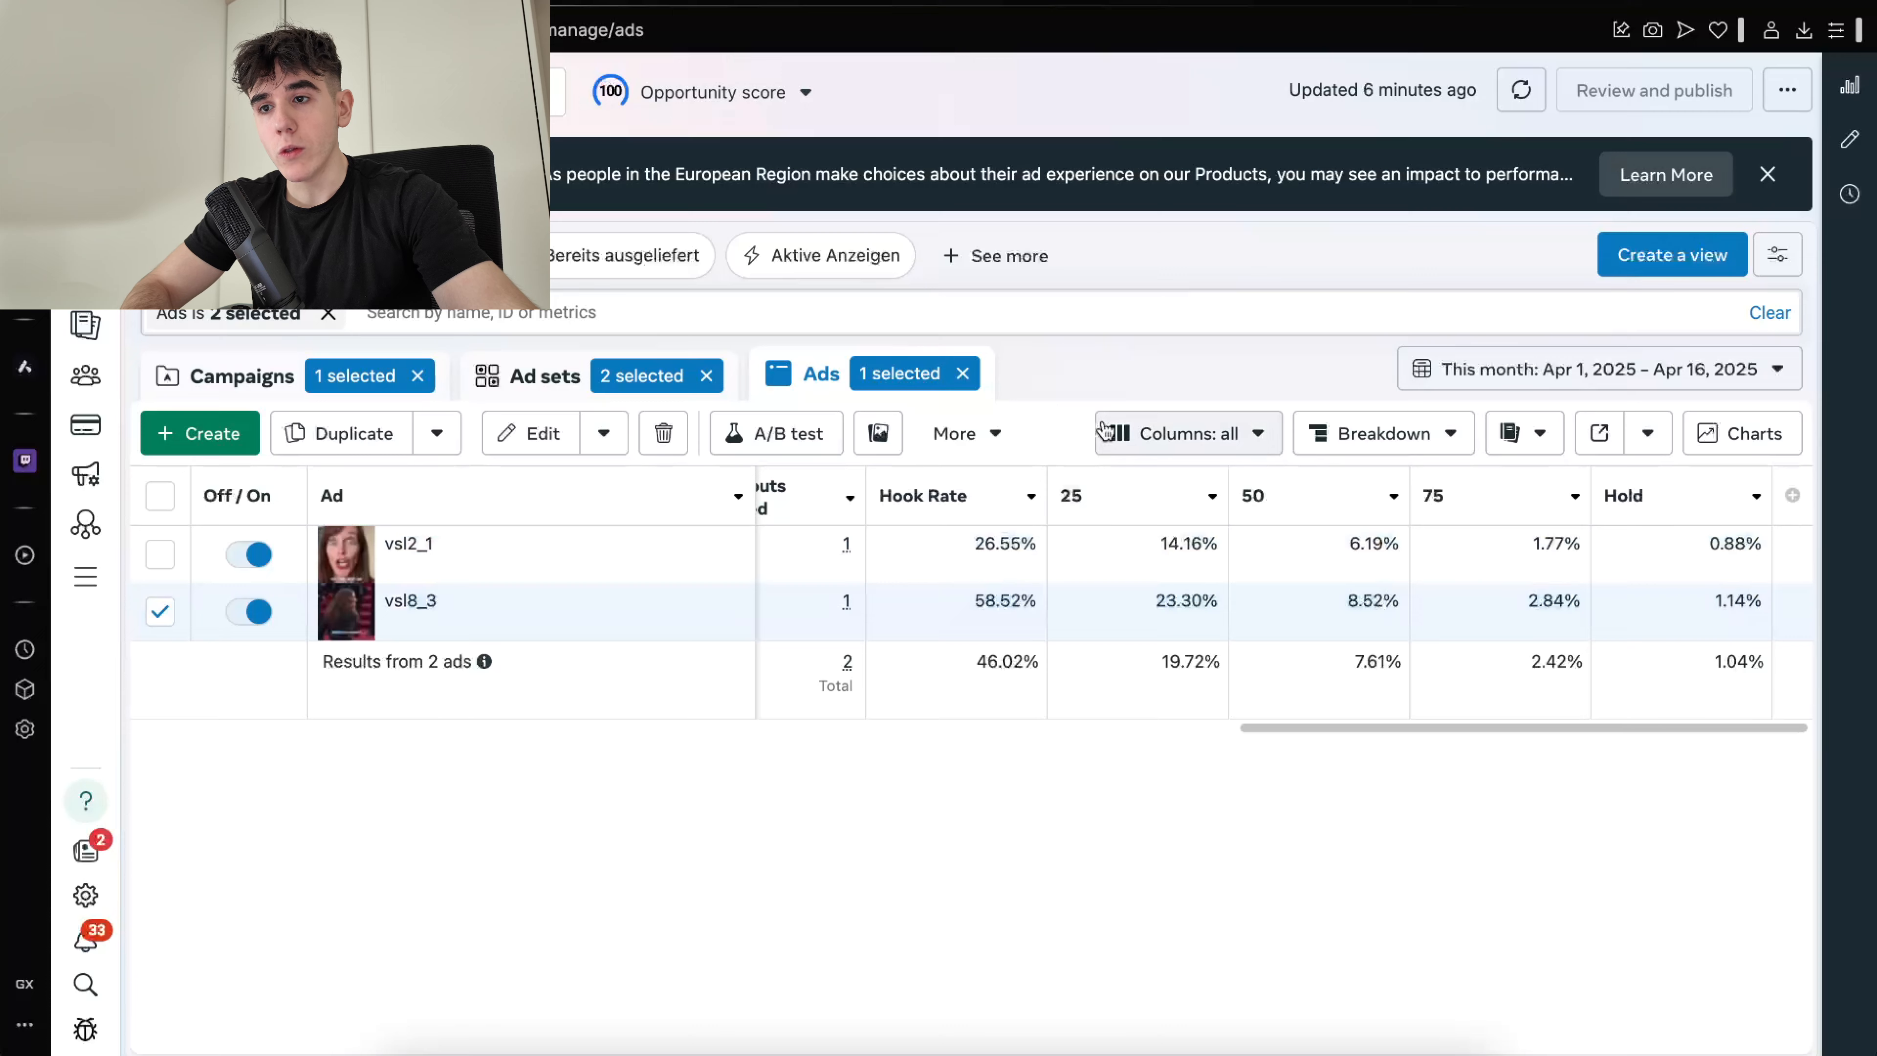
# In Google Docs, add the sub-bullets "stronger CTA" and "less disqualifiers" below the disqualifier sub-bullet
pyautogui.click(1032, 2)
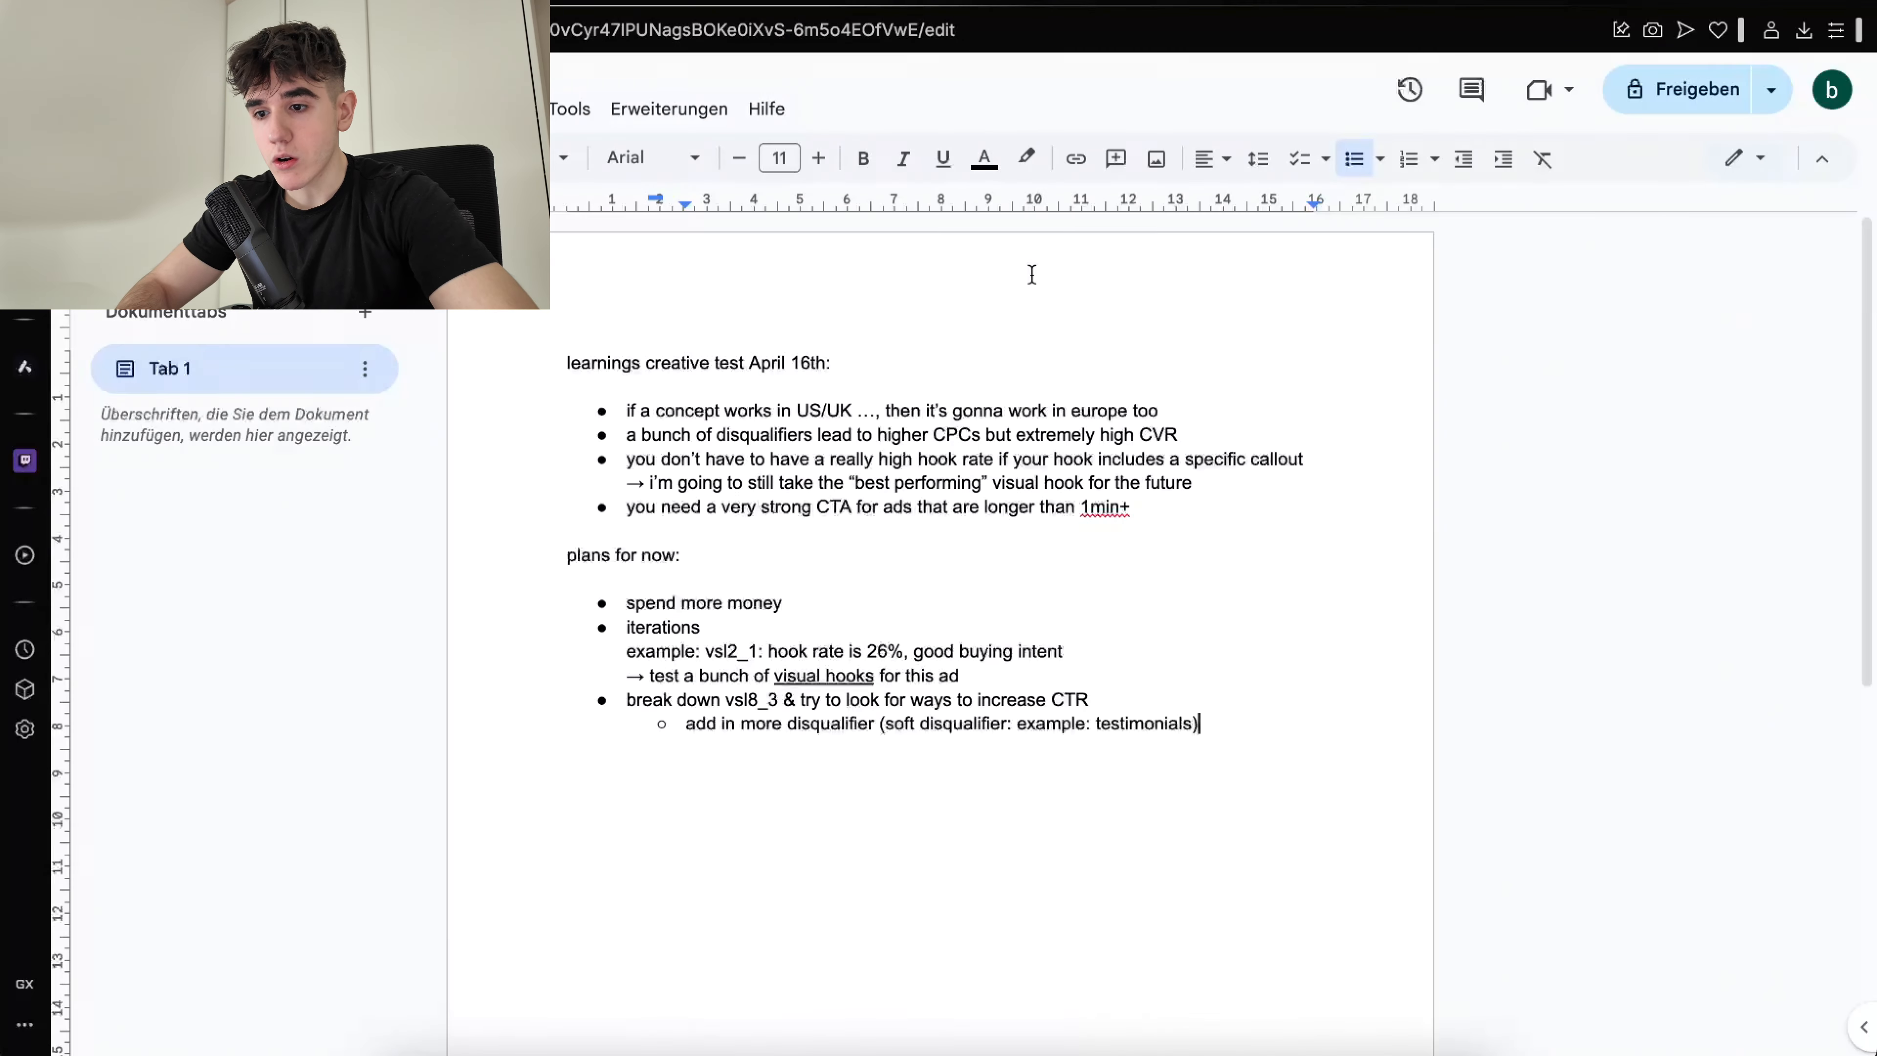
pyautogui.press('Return')
pyautogui.write('stro')
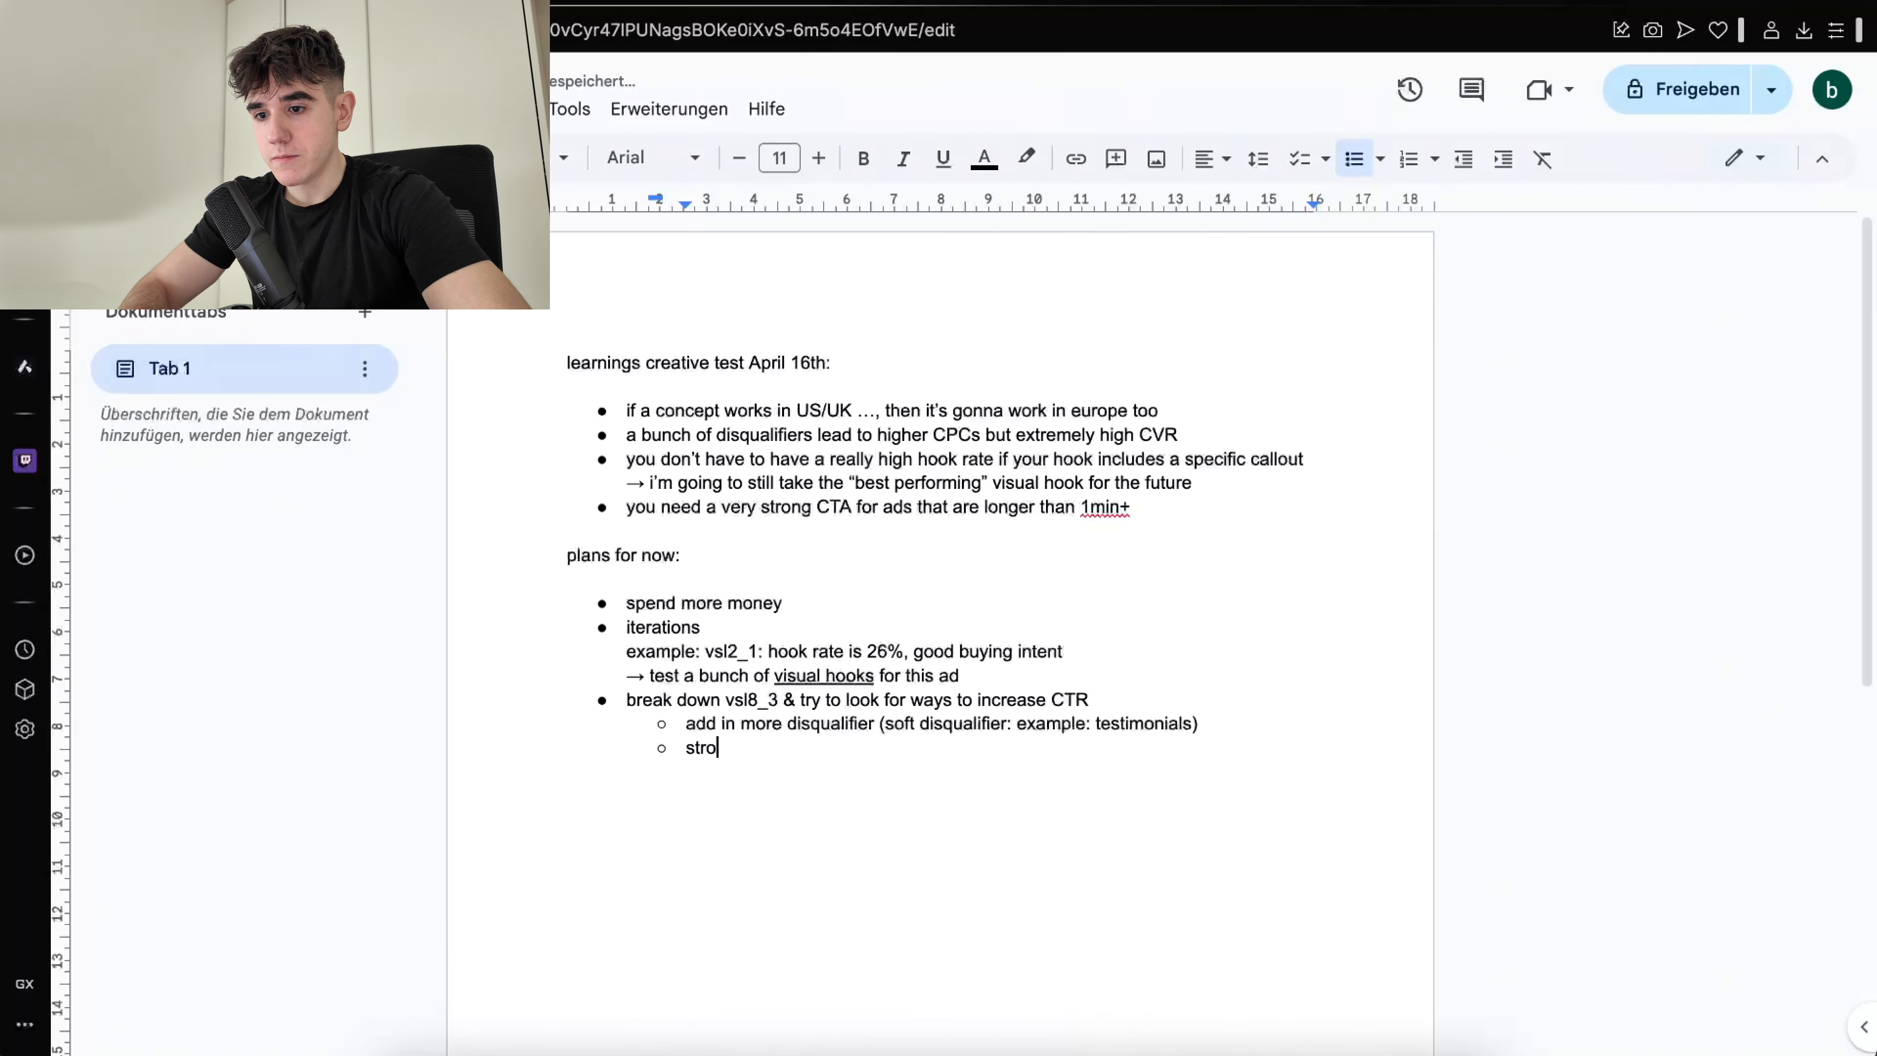
pyautogui.write('nger CTA ')
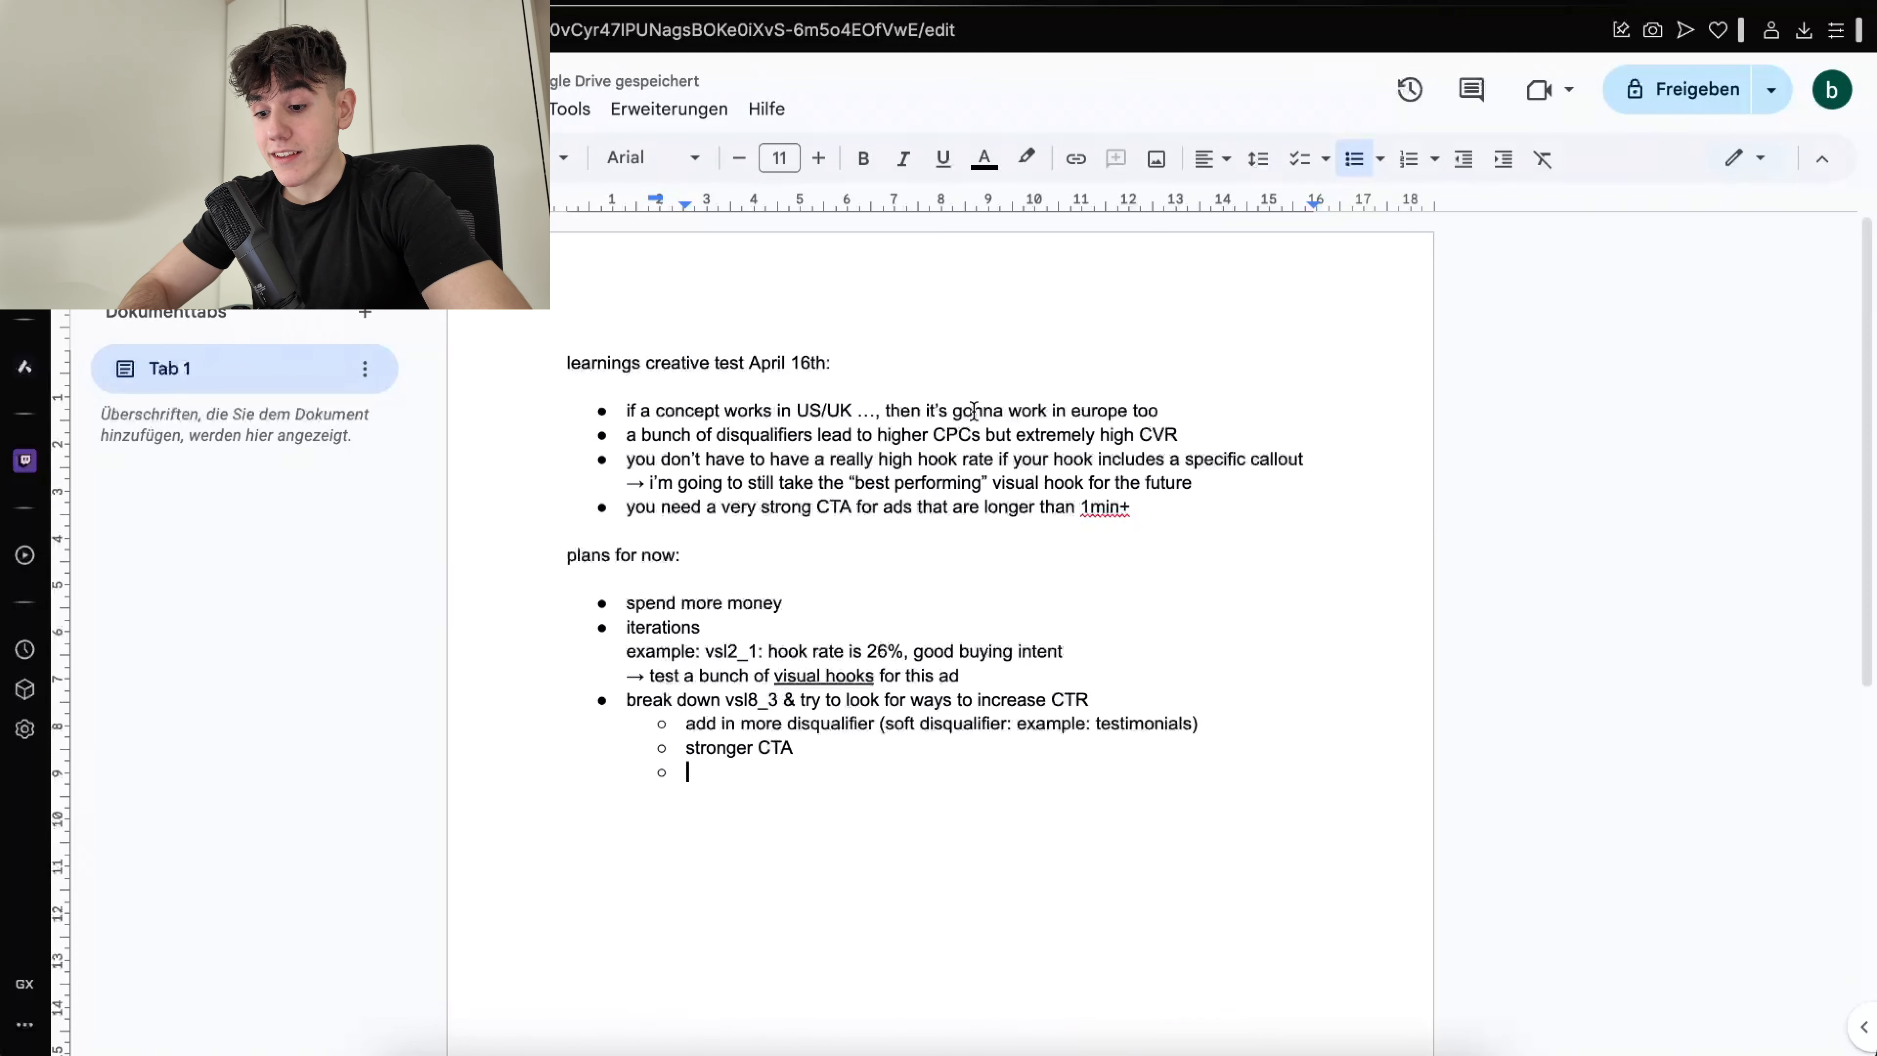
pyautogui.write('less disqualifiers')
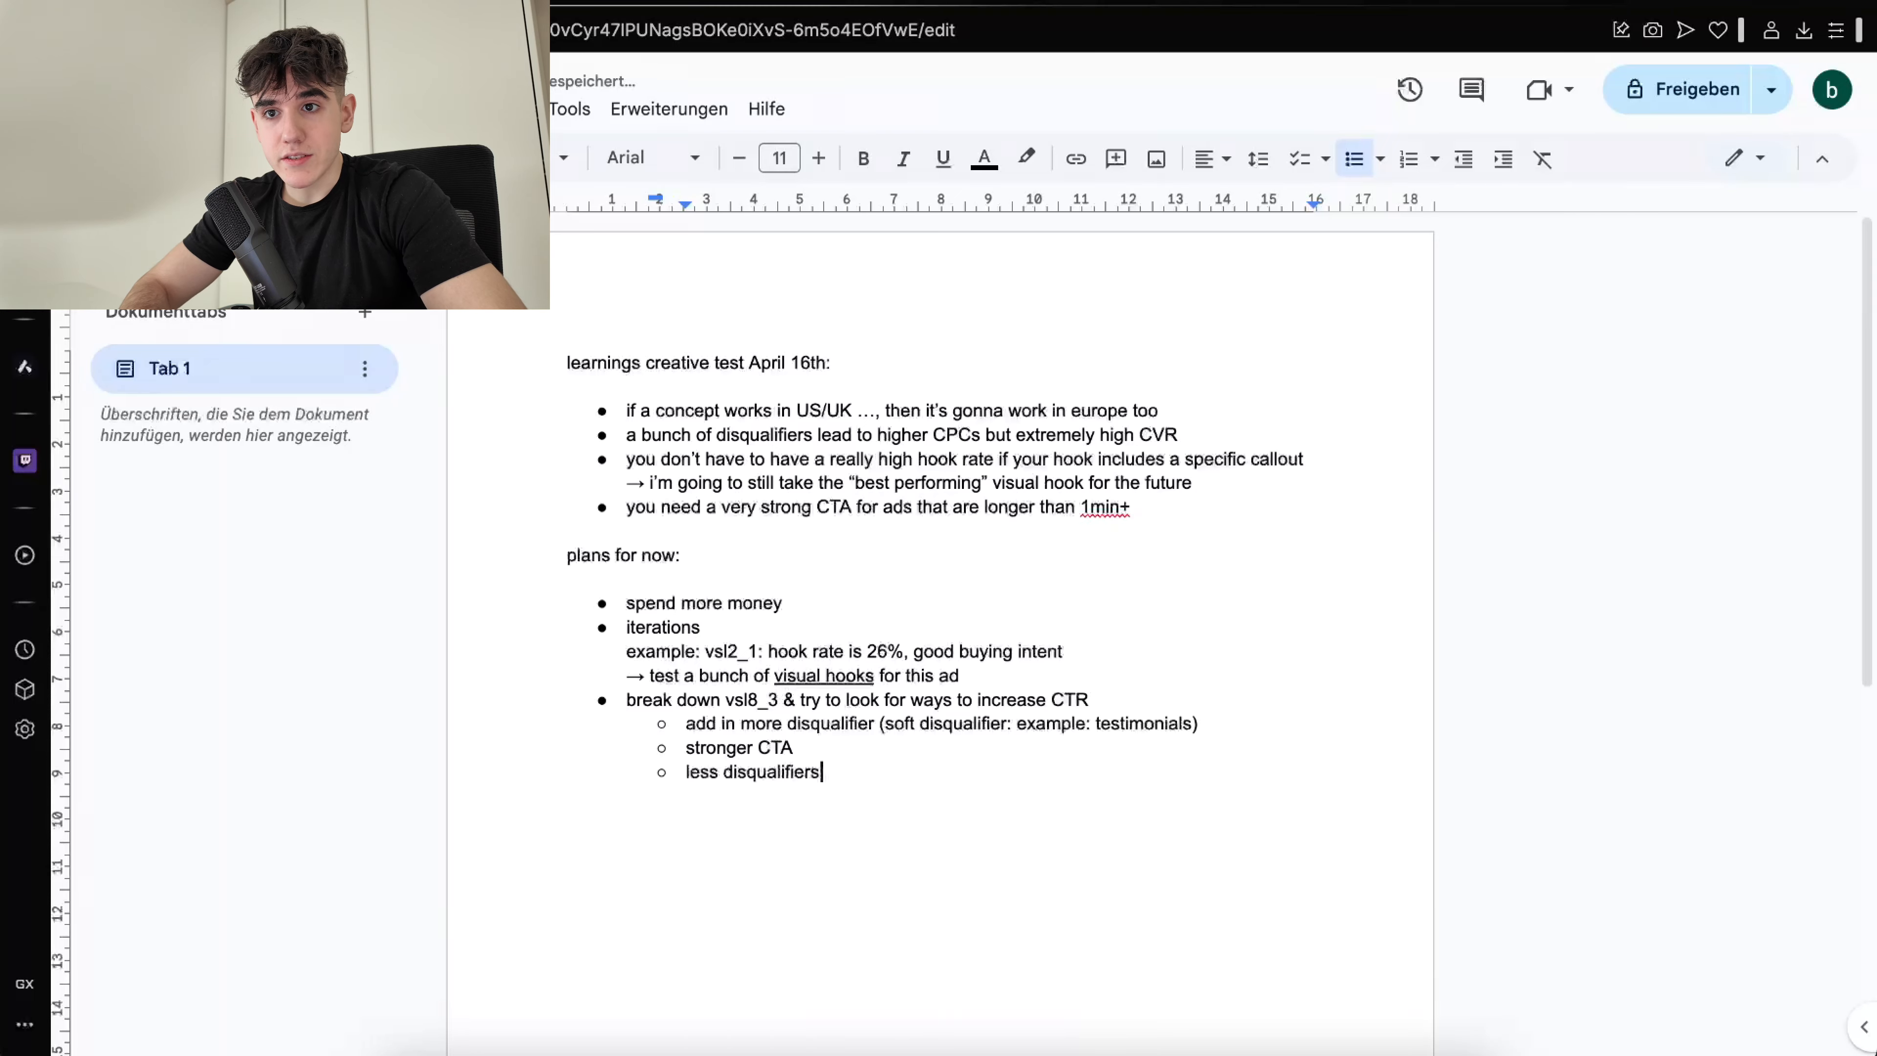
# In Meta Ads Manager, examine where vsl8_3 loses viewers between its hook rate and the 25 and 50 percent marks
pyautogui.hotkey('ctrl', 'Tab')
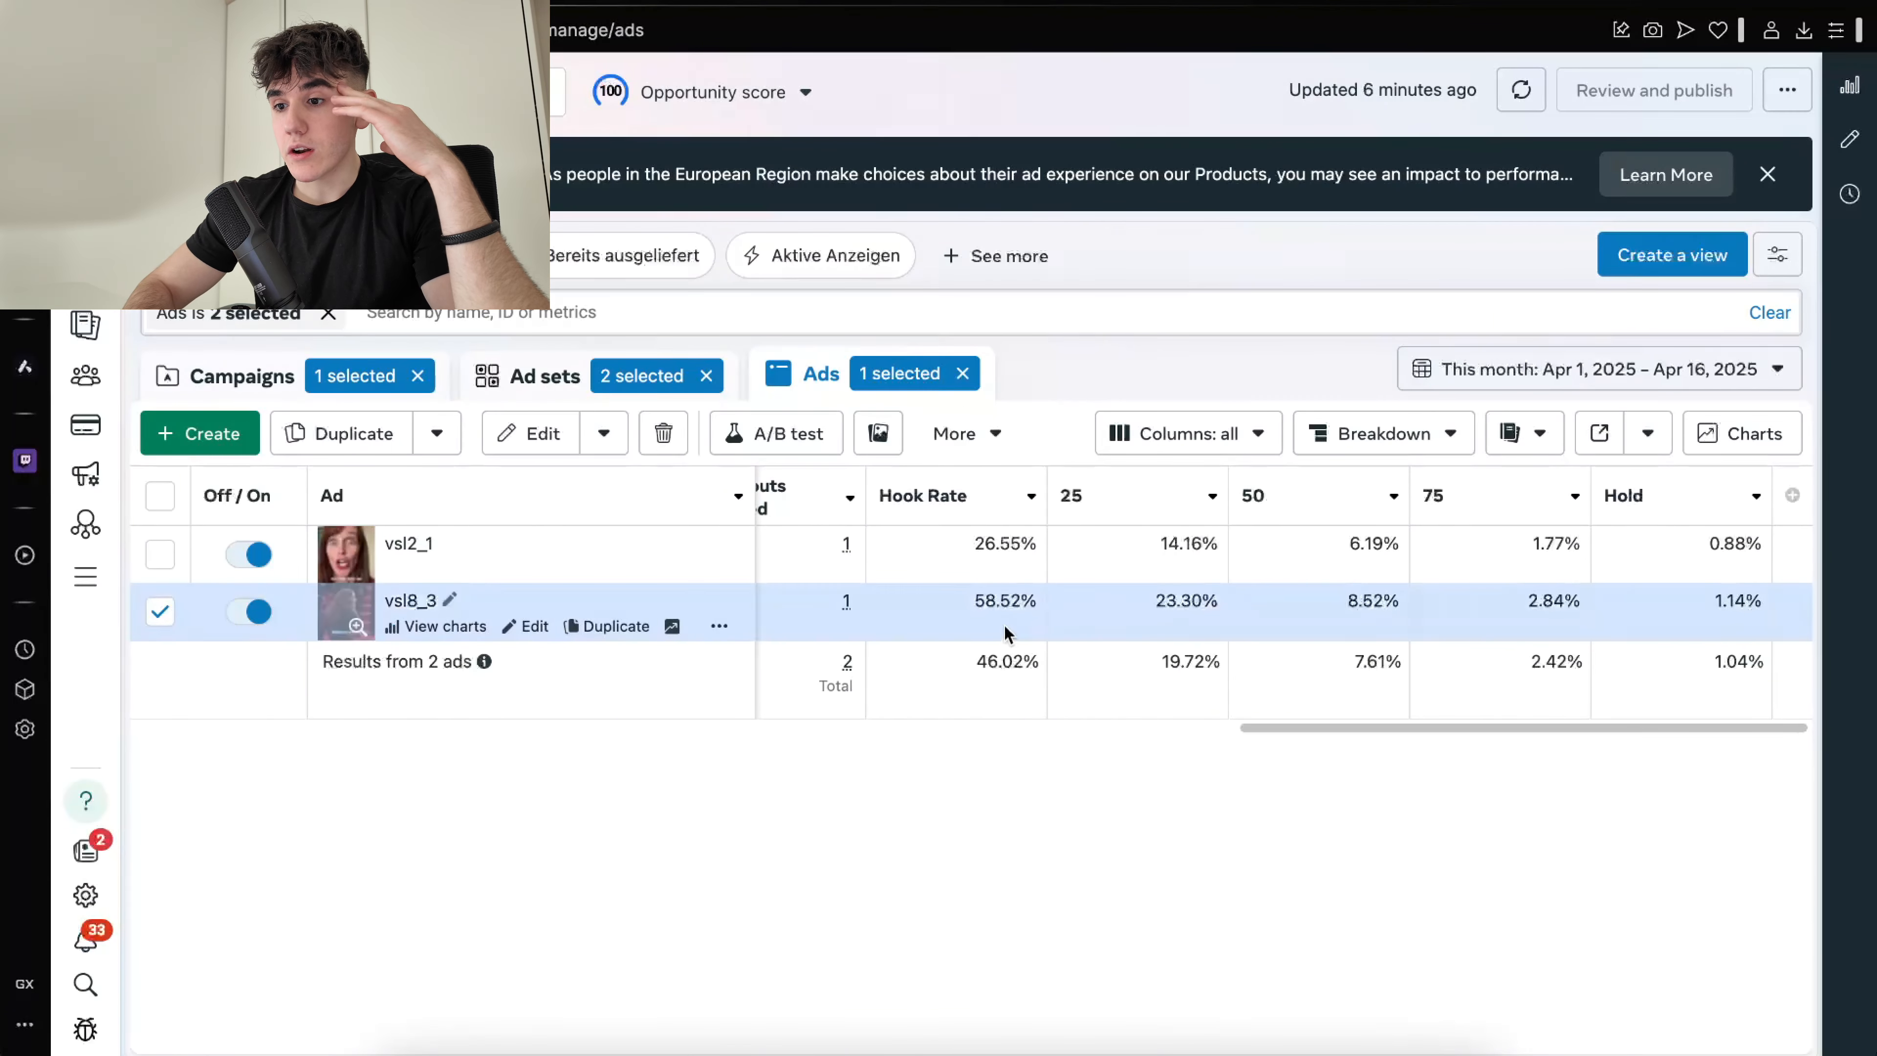
pyautogui.hscroll(-2, 1006, 634)
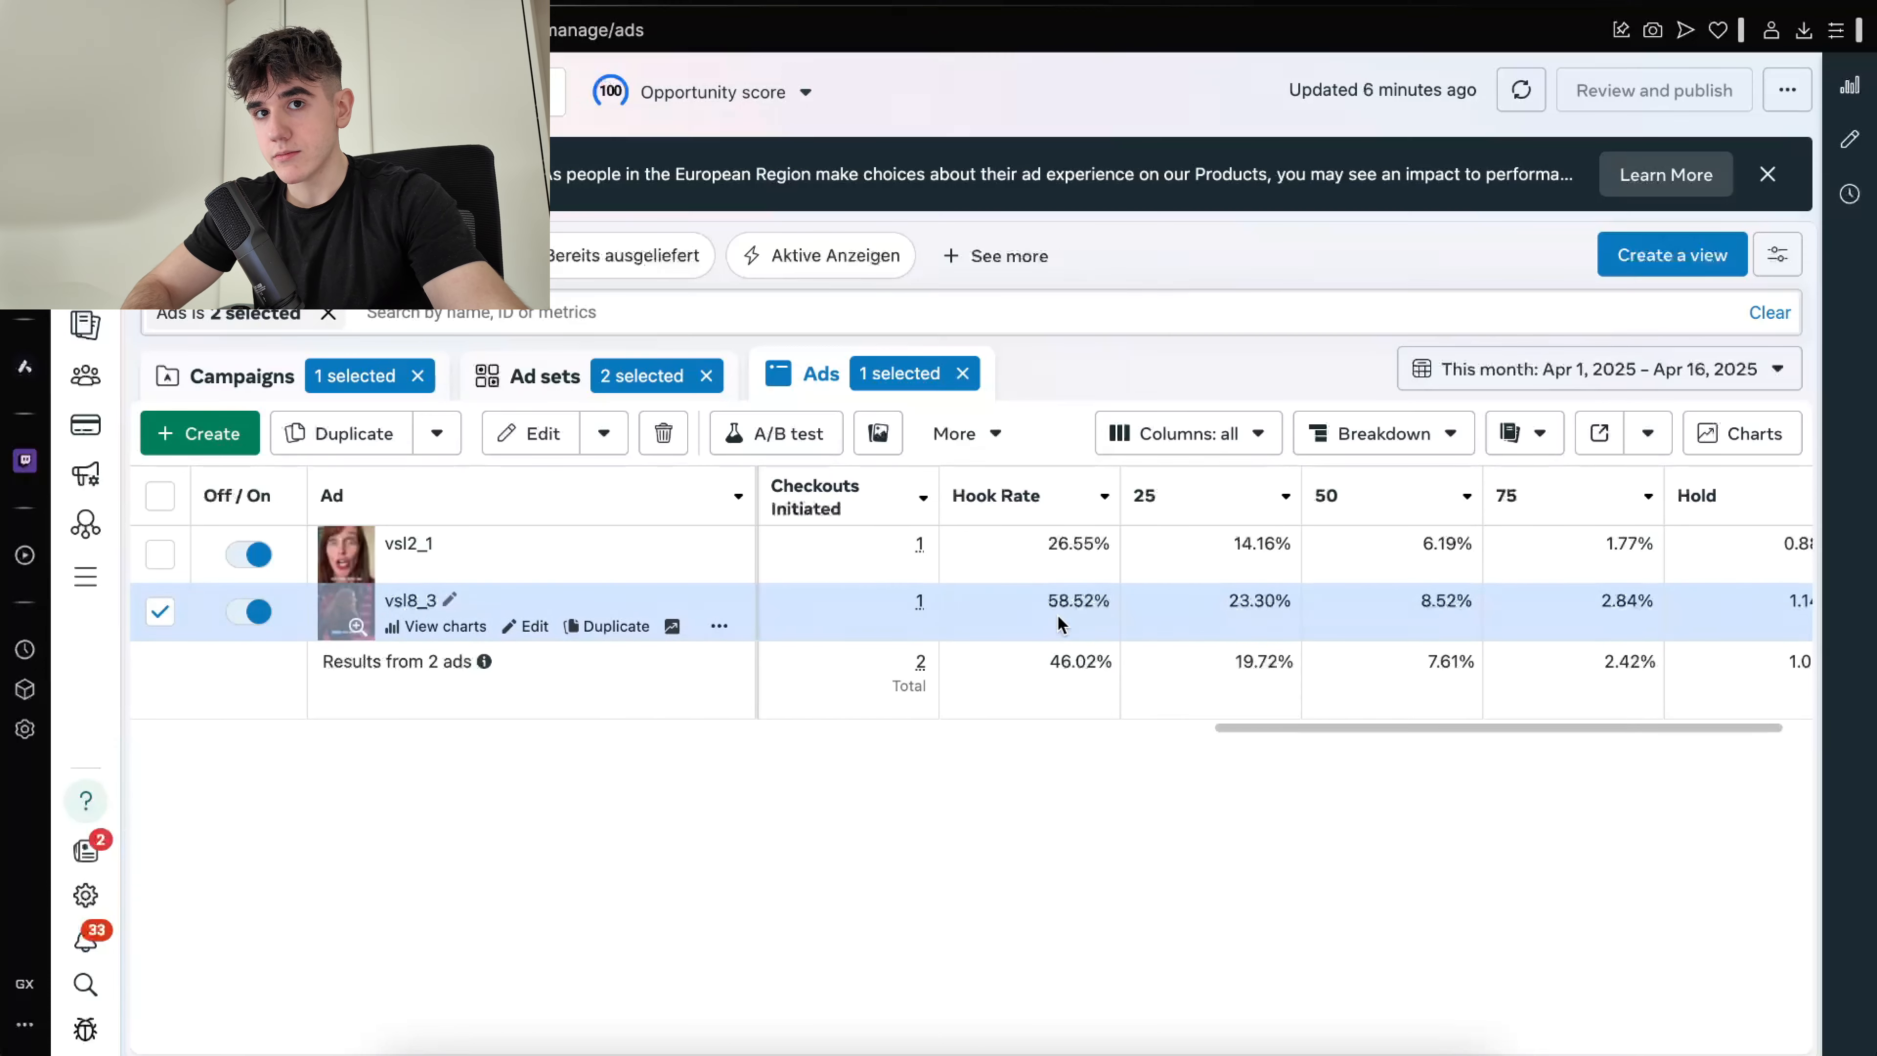
pyautogui.hscroll(2, 1058, 613)
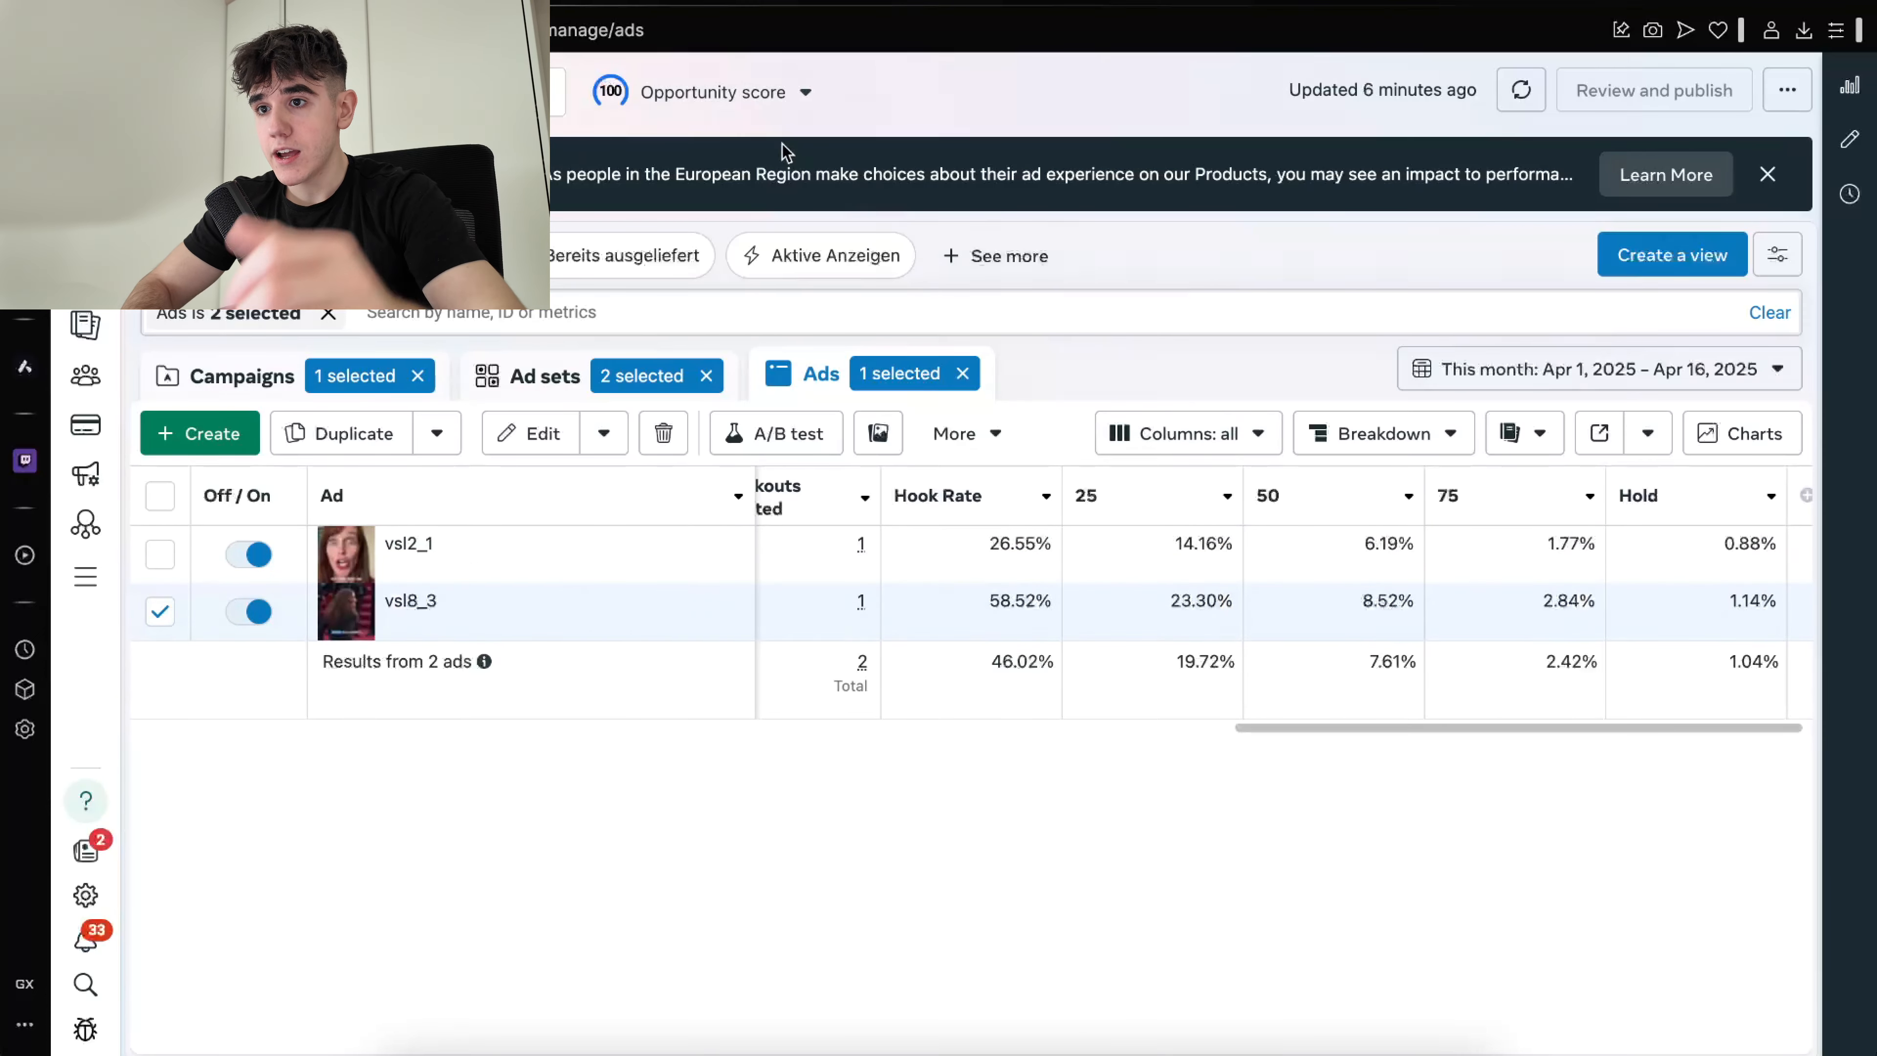
pyautogui.click(710, 92)
# In Google Docs, nest the bullets "hook-25%" and "25%-50%" below "less disqualifiers"
pyautogui.click(696, 2)
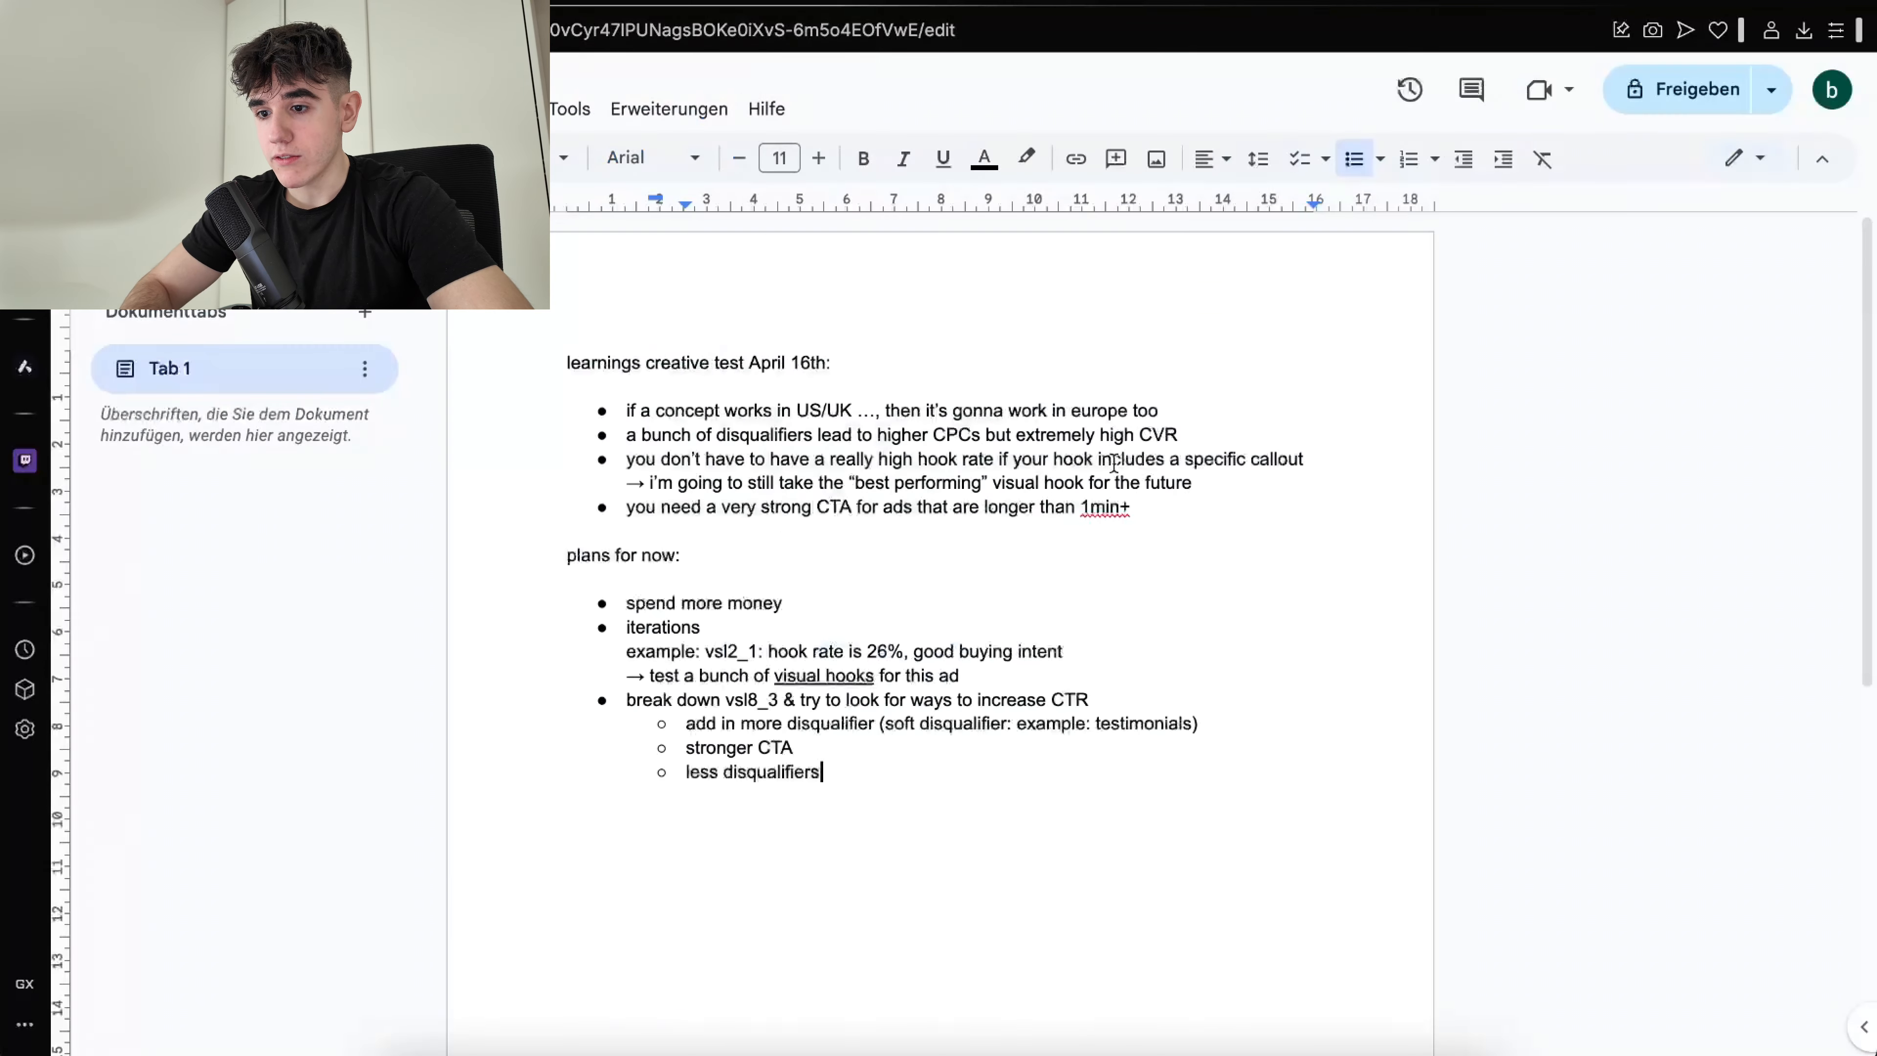
pyautogui.press('Return')
pyautogui.press('Tab')
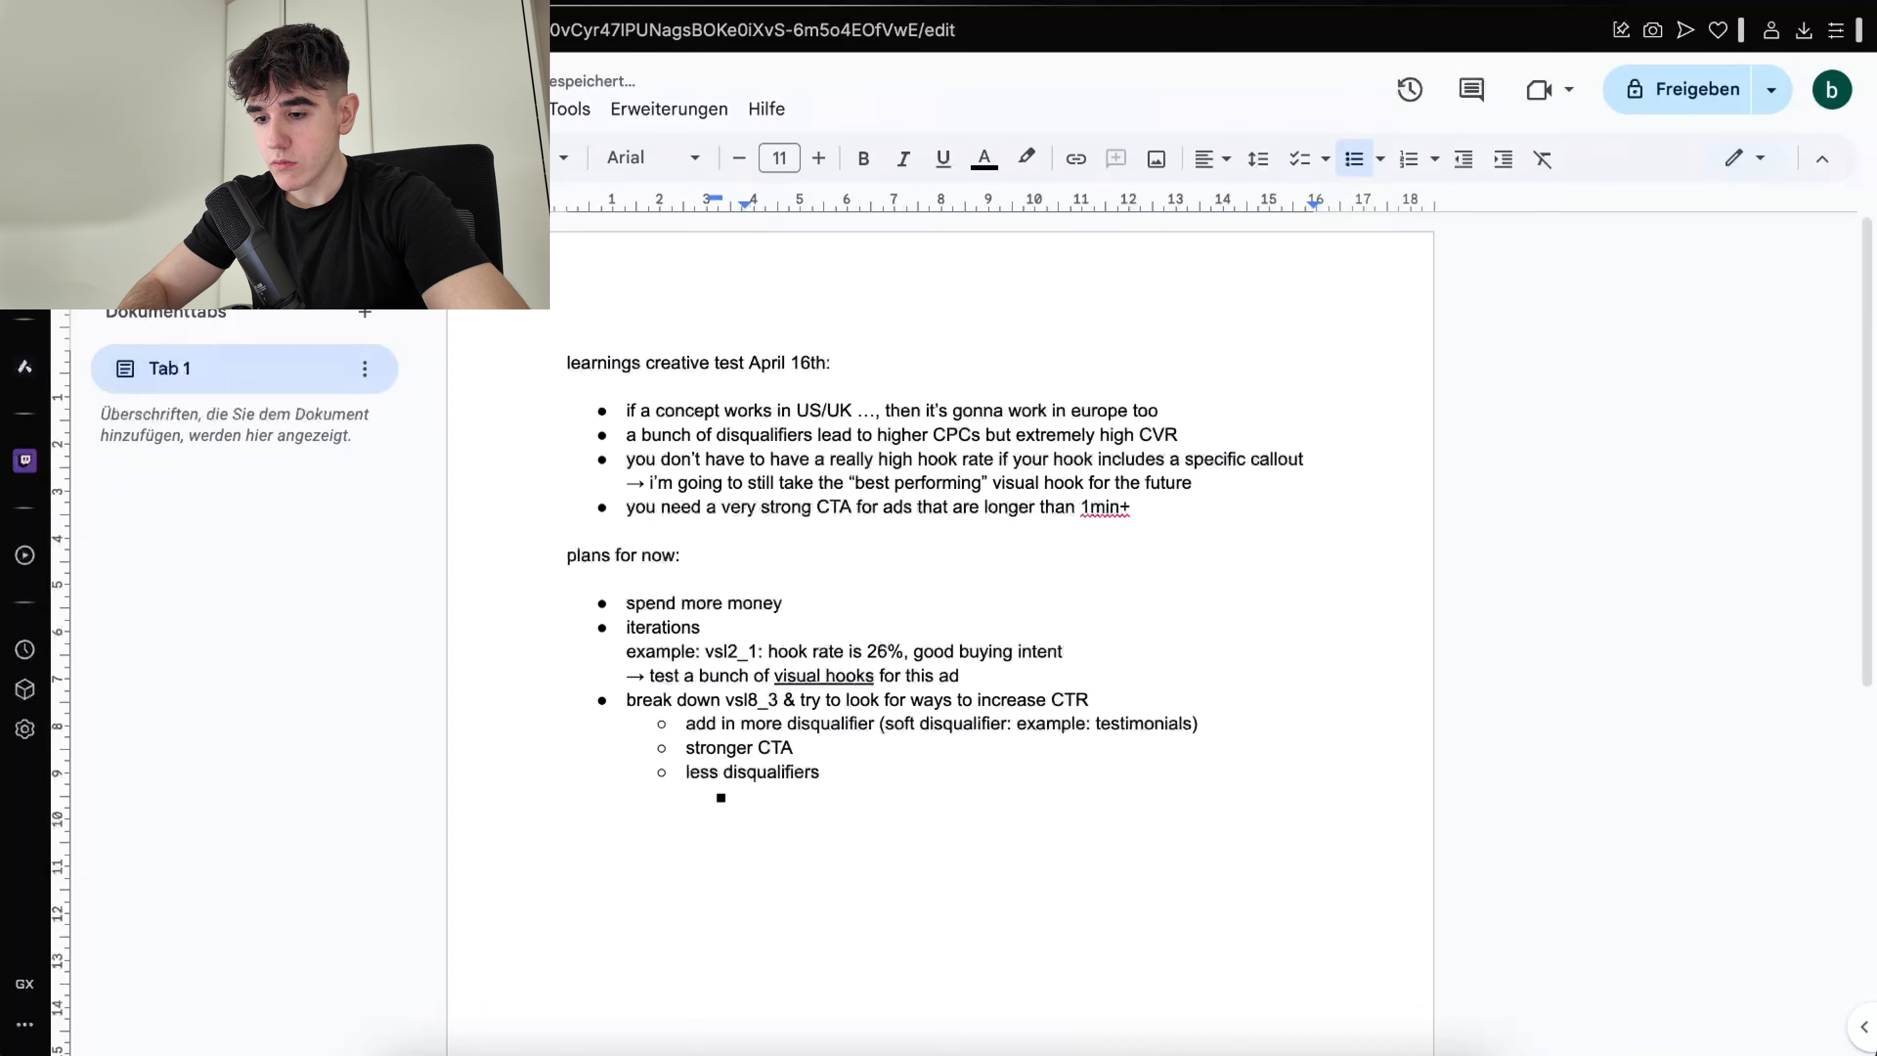
pyautogui.write('hook-25%')
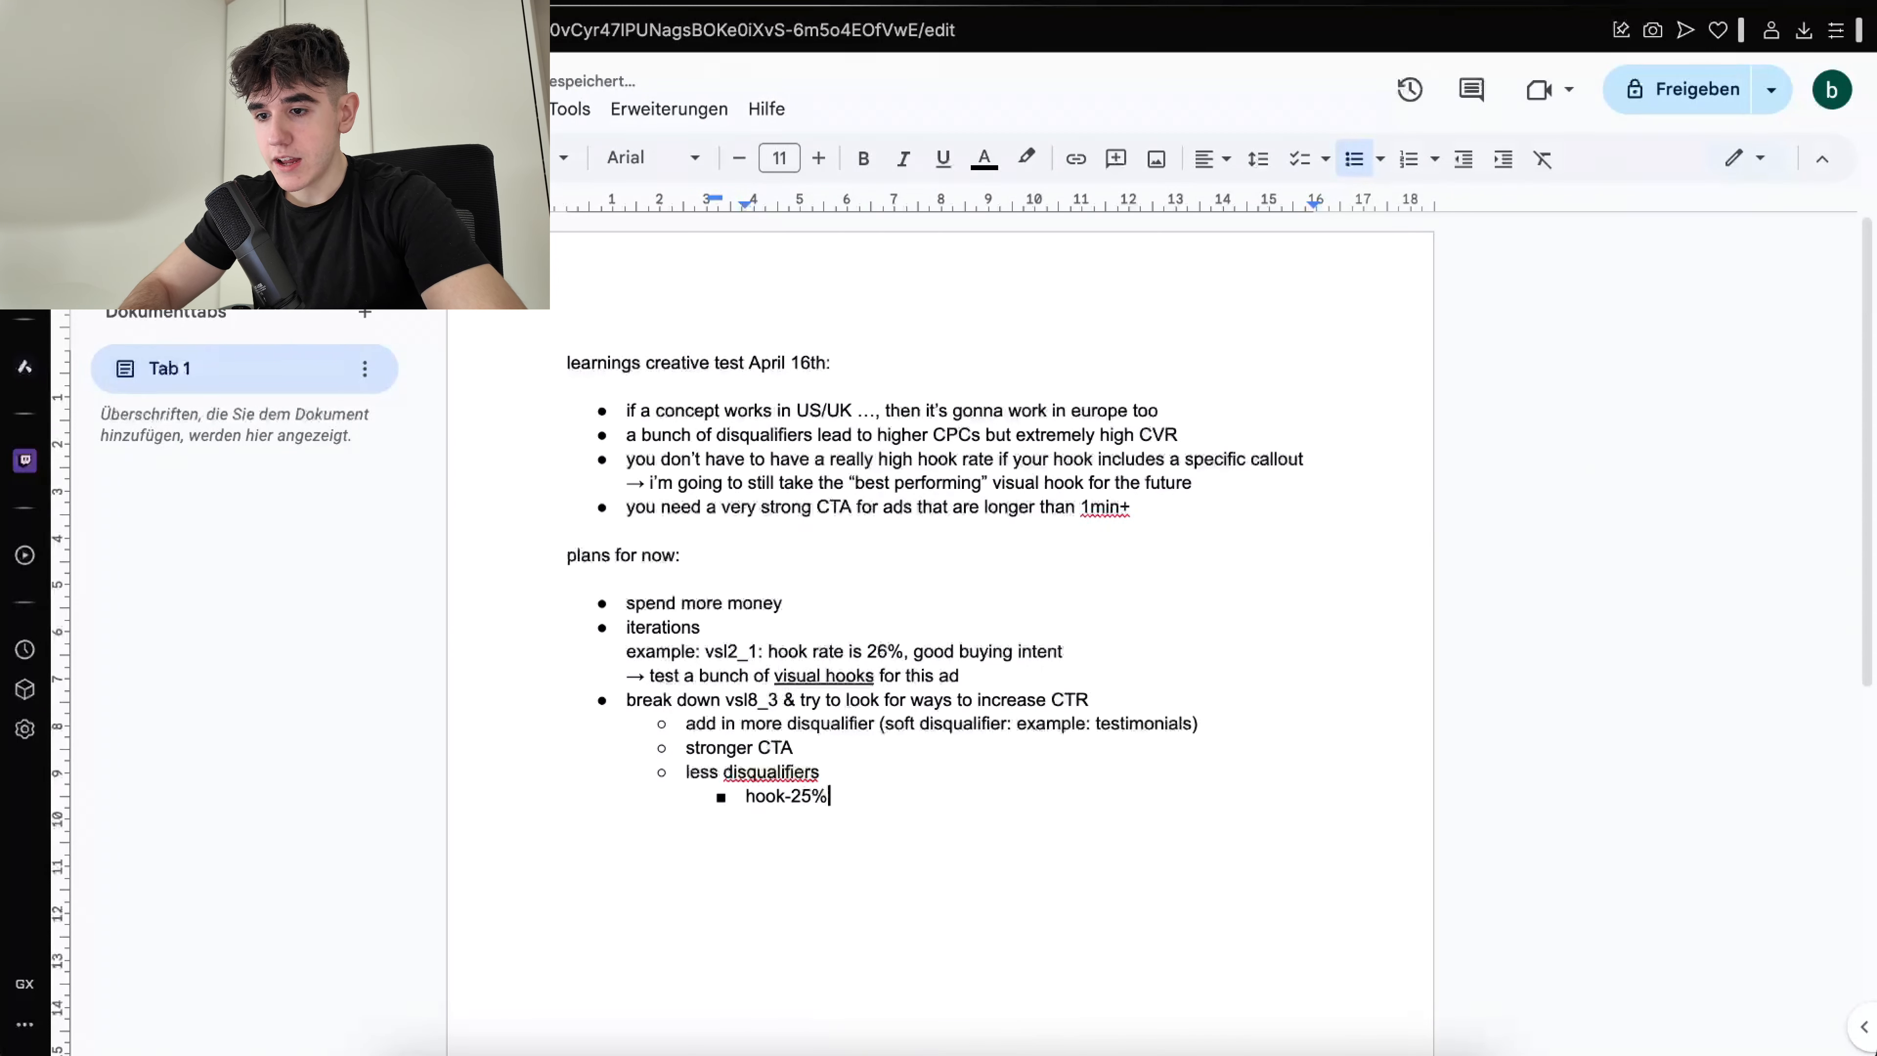
pyautogui.press('Return')
pyautogui.write('25%-50')
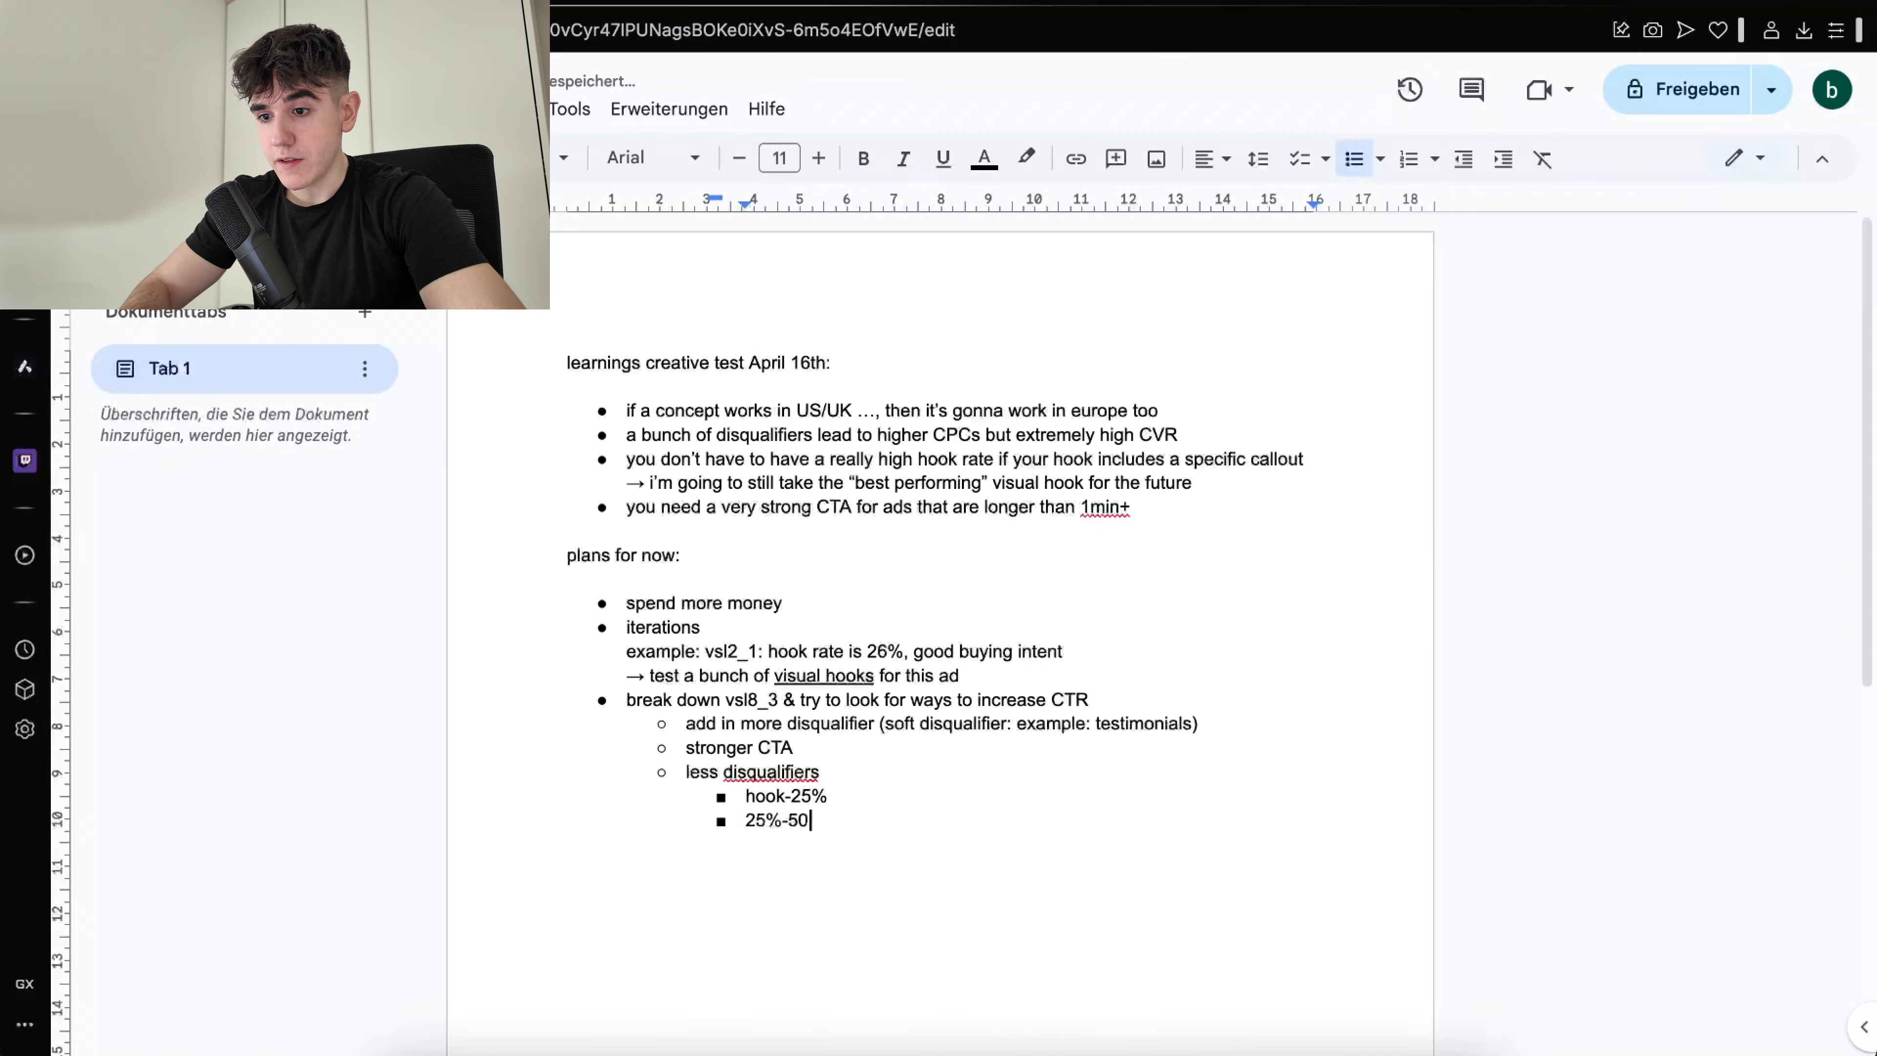
pyautogui.write('%')
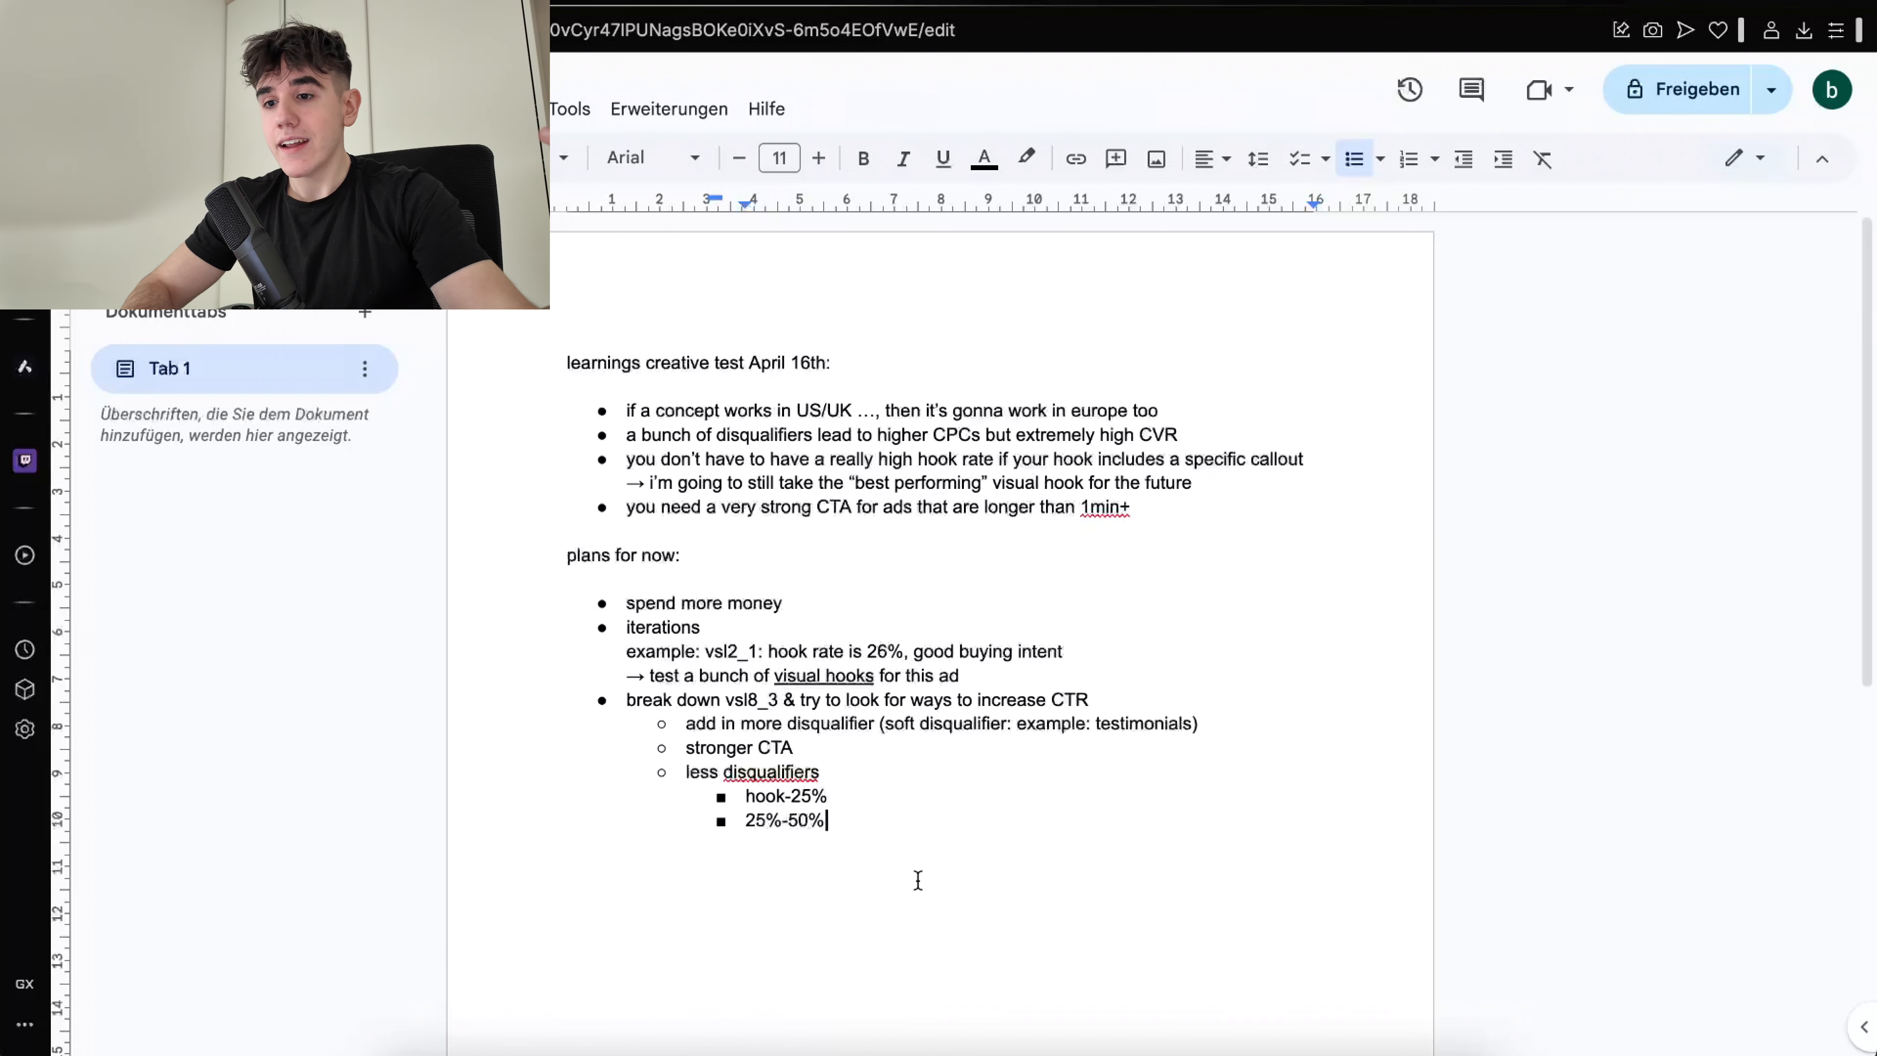
# Insert two extra blank lines between the learnings list and the "plans for now:" heading
pyautogui.click(576, 532)
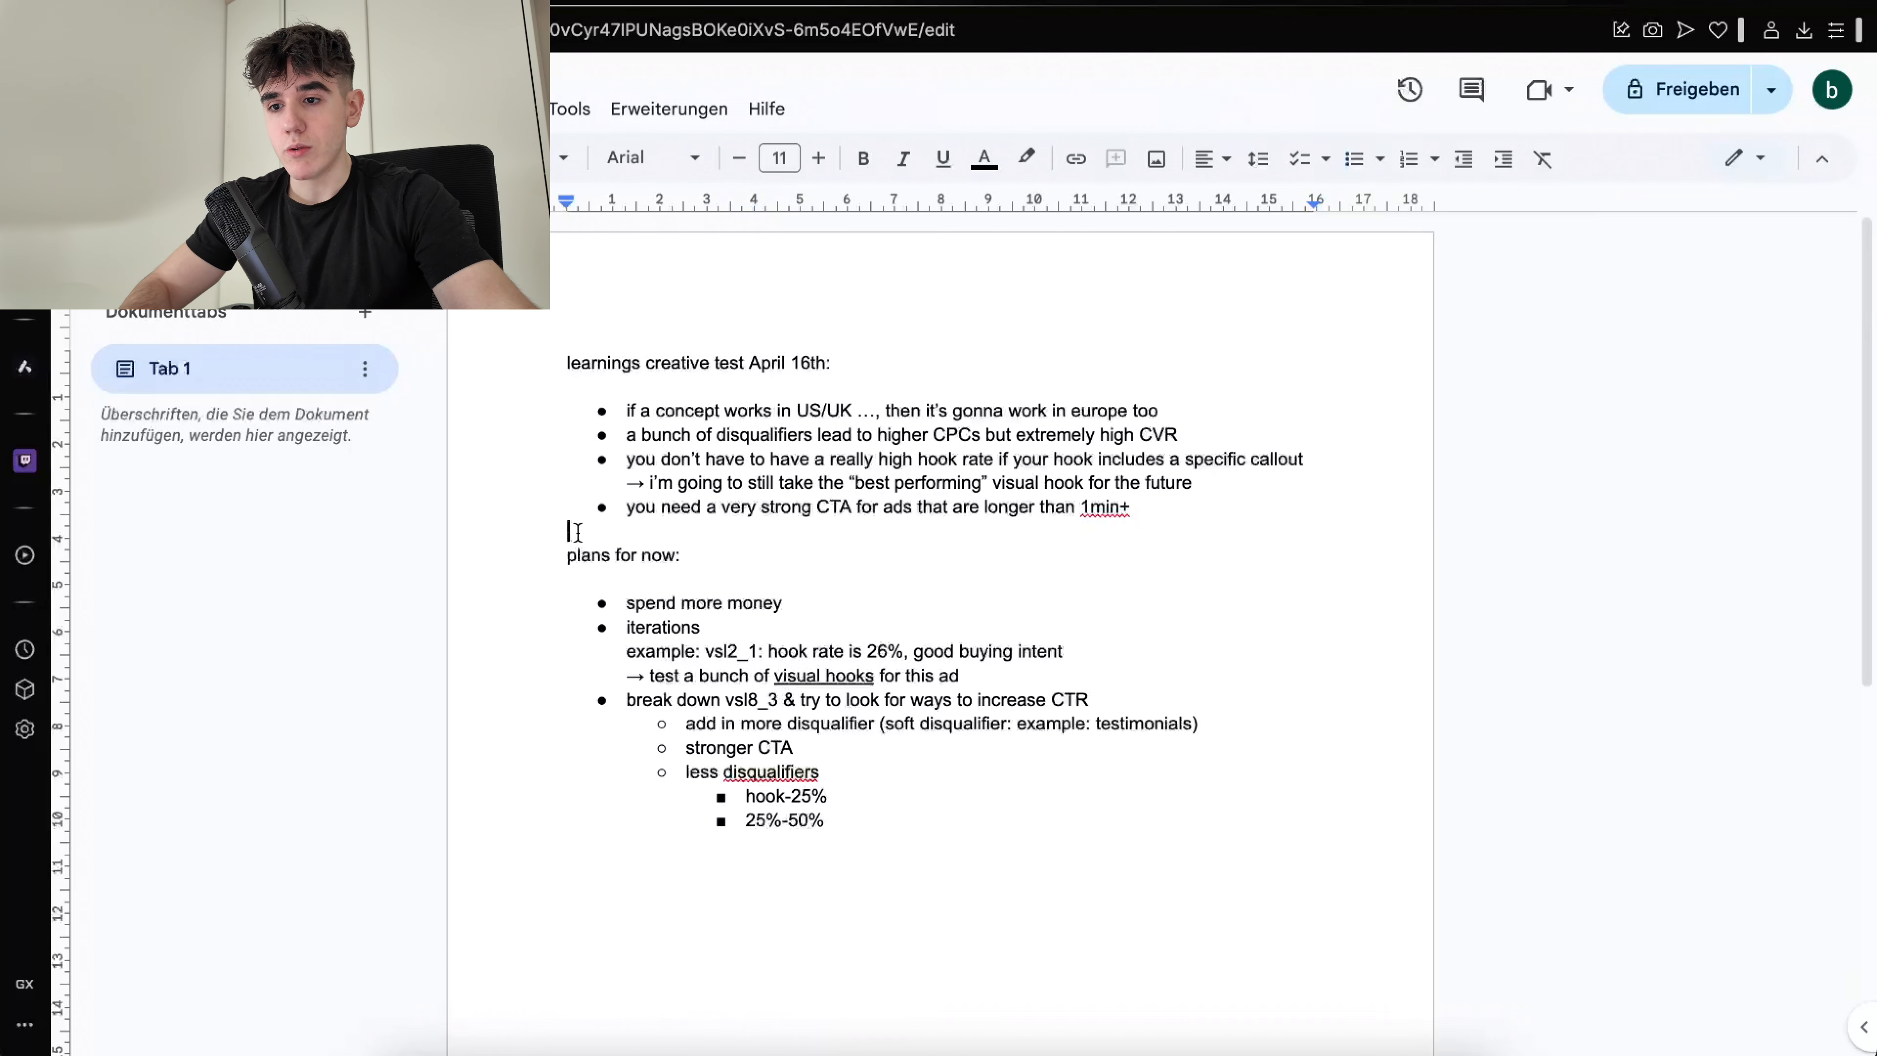
pyautogui.press('Return')
pyautogui.press('Return')
# Start a new empty main-level bullet below the nested "25%-50%" bullet
pyautogui.click(843, 869)
pyautogui.press('Return')
pyautogui.hotkey('shift', 'Tab')
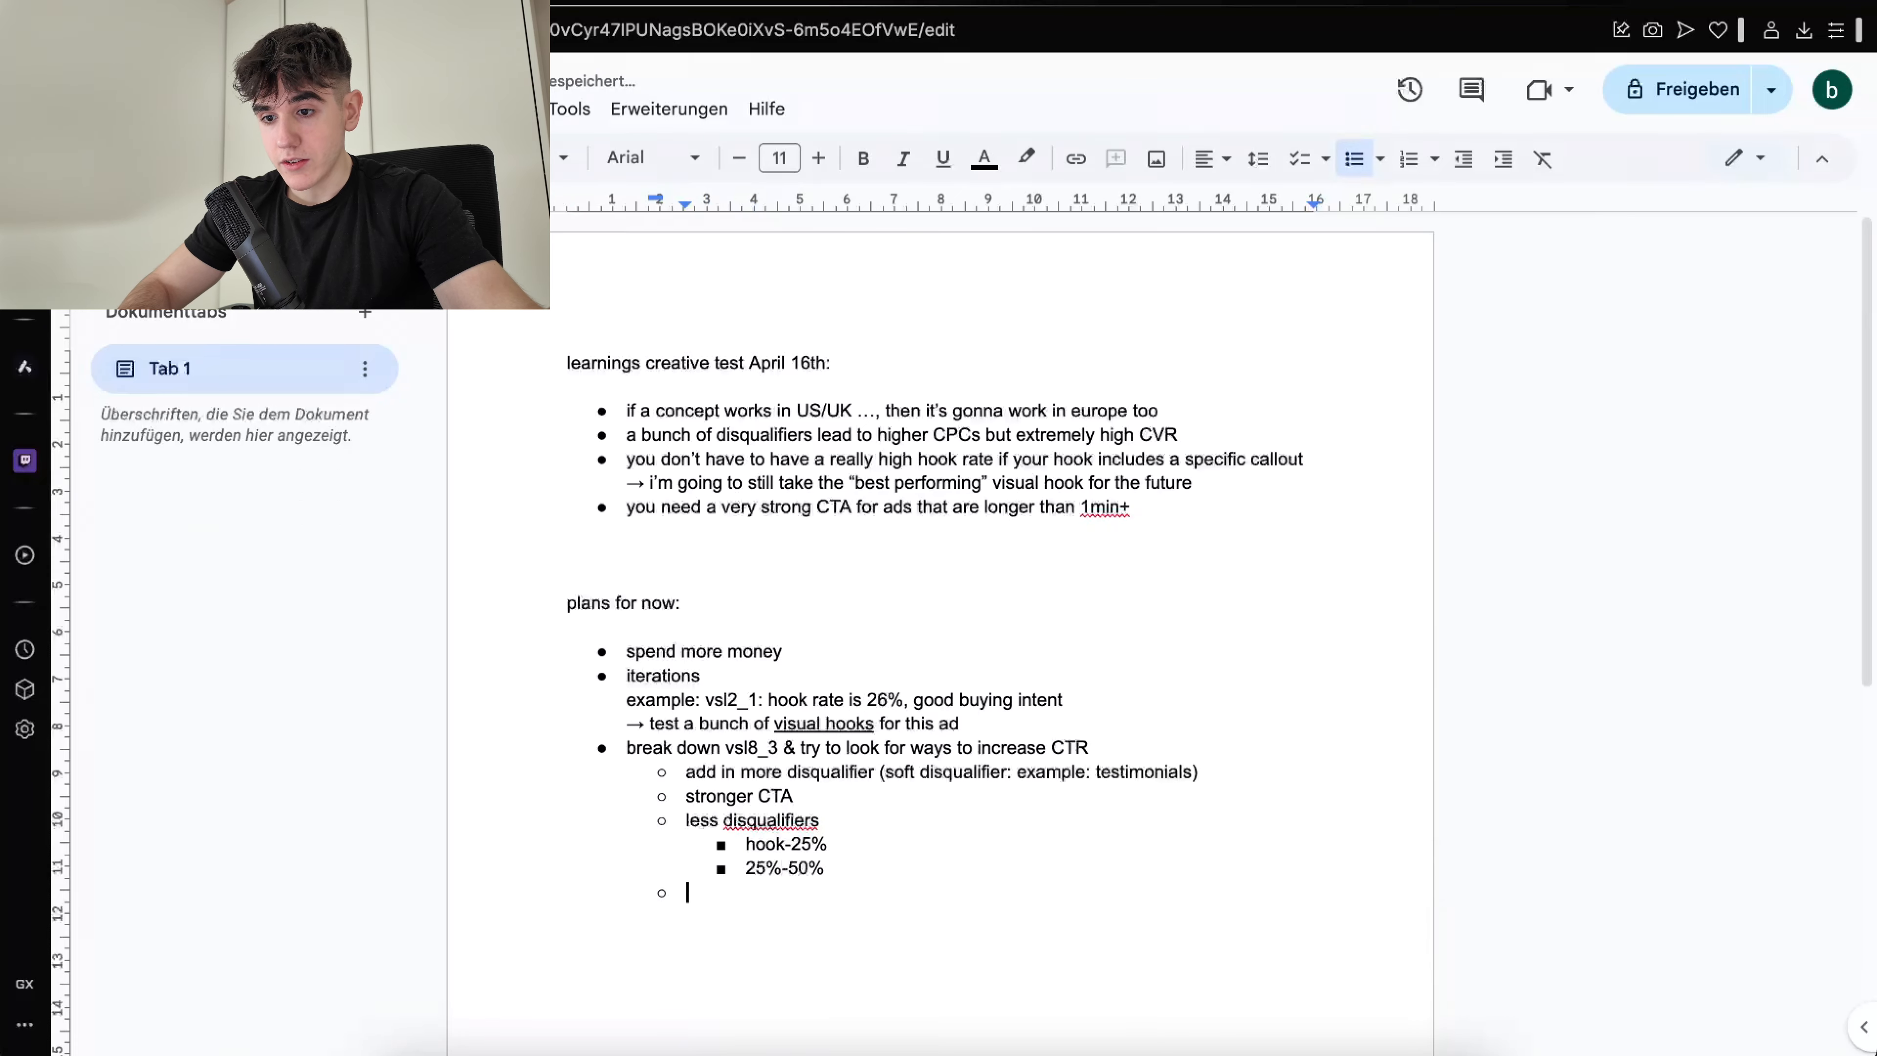
pyautogui.press('Return')
# In Meta Ads Manager, compare vsl2_1 and vsl8_3 from the hold rates back through add-to-cart, click-through rate, CPC and link click columns
pyautogui.click(295, 7)
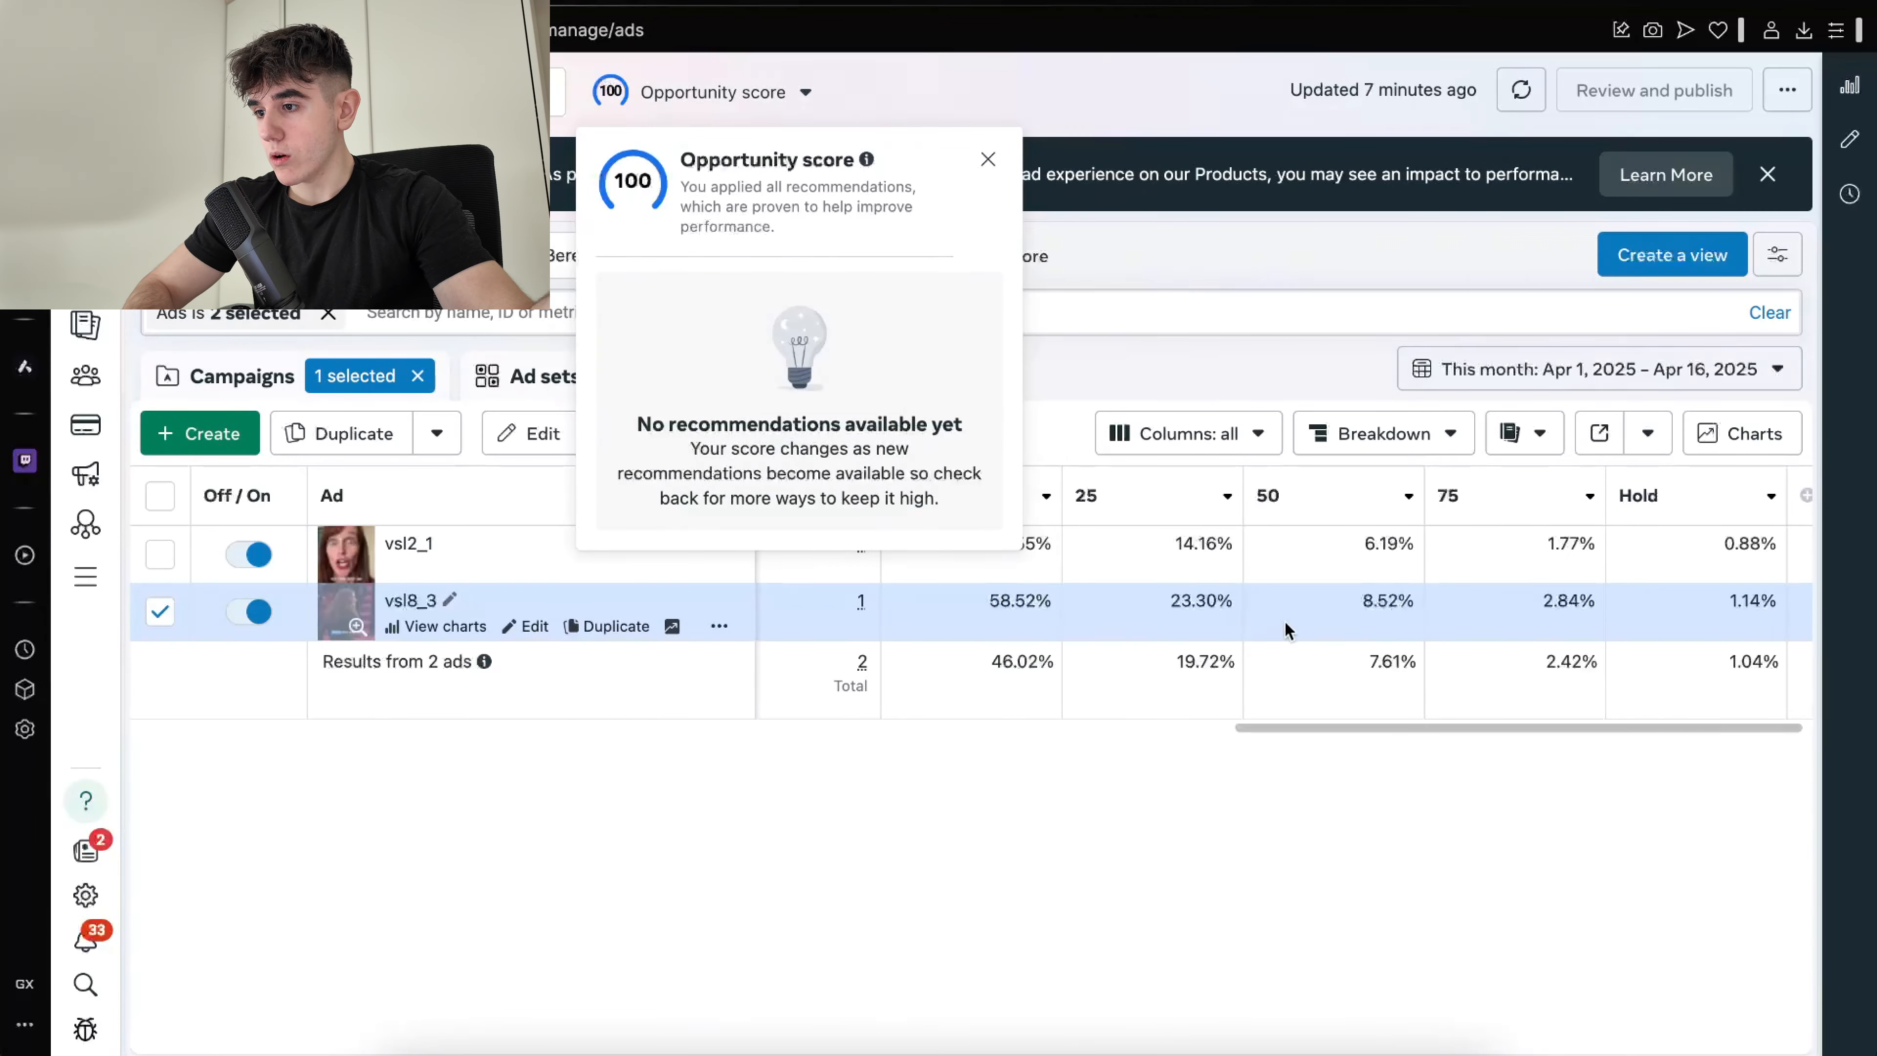
pyautogui.click(1363, 840)
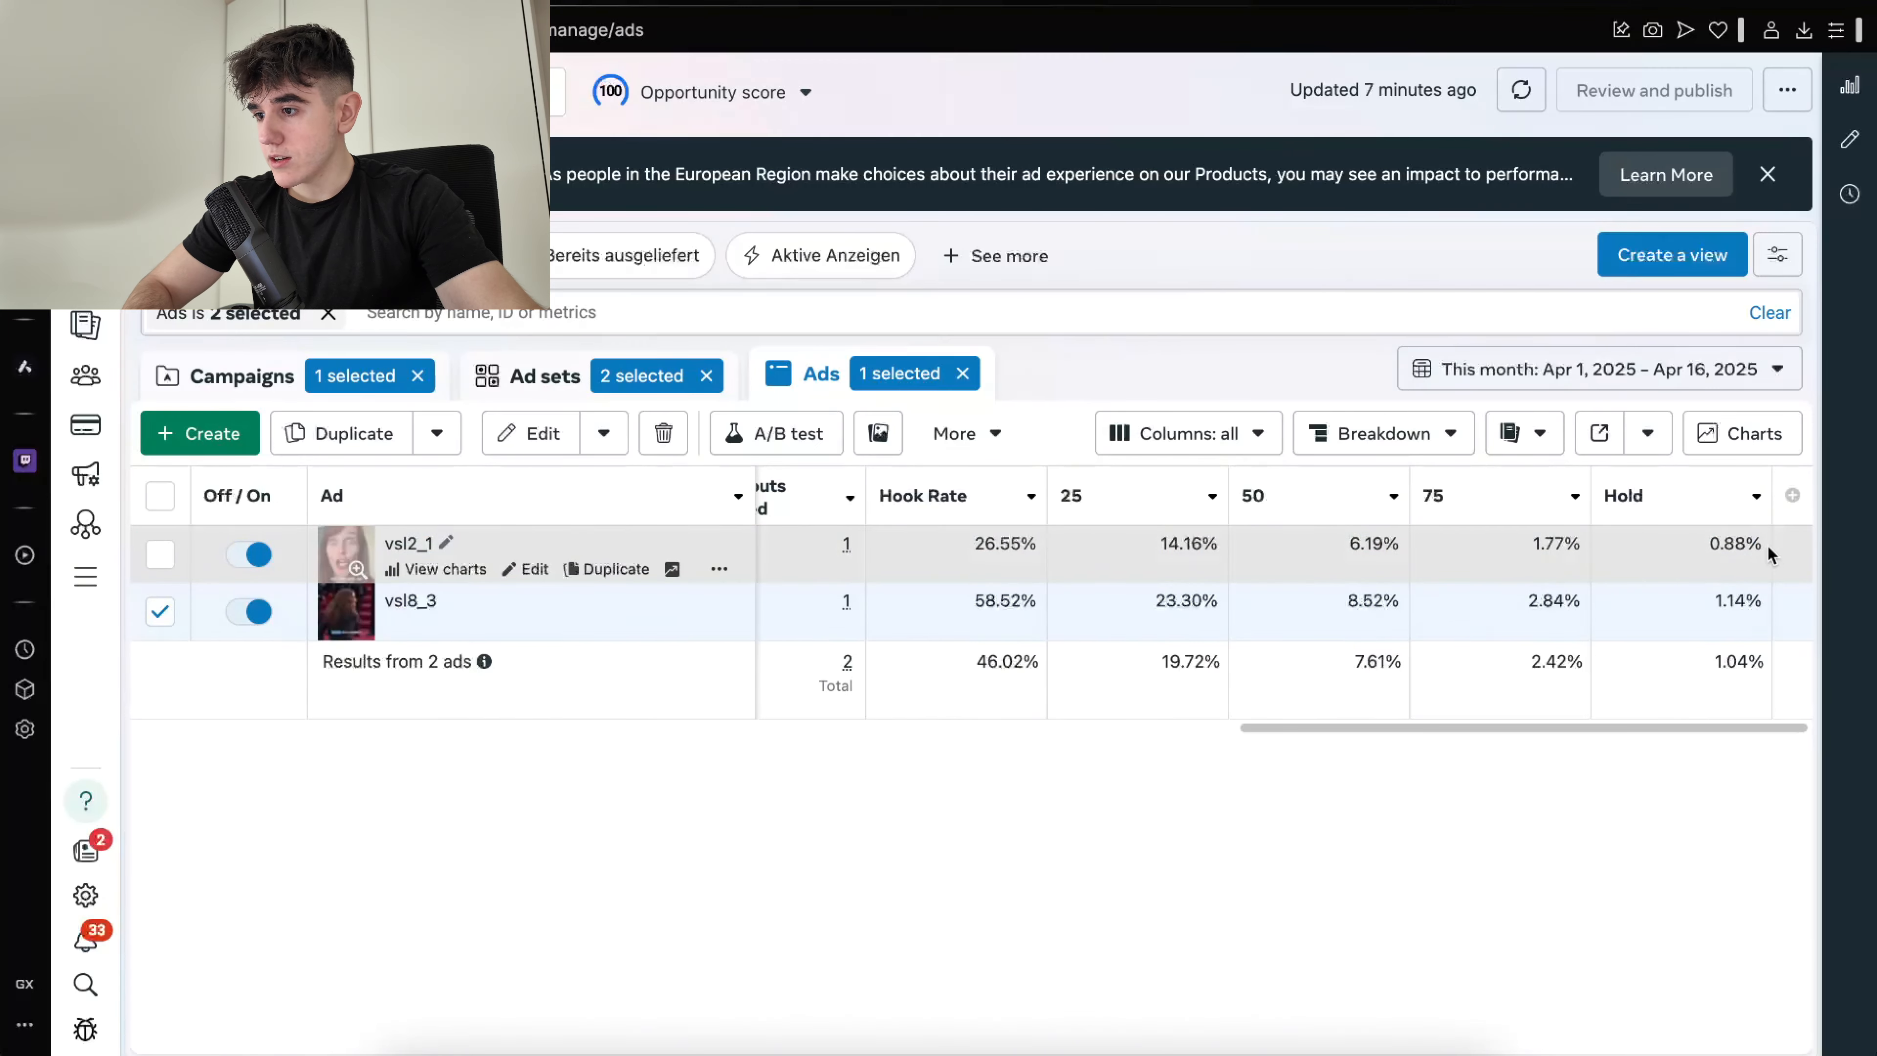
pyautogui.hscroll(-2, 1740, 645)
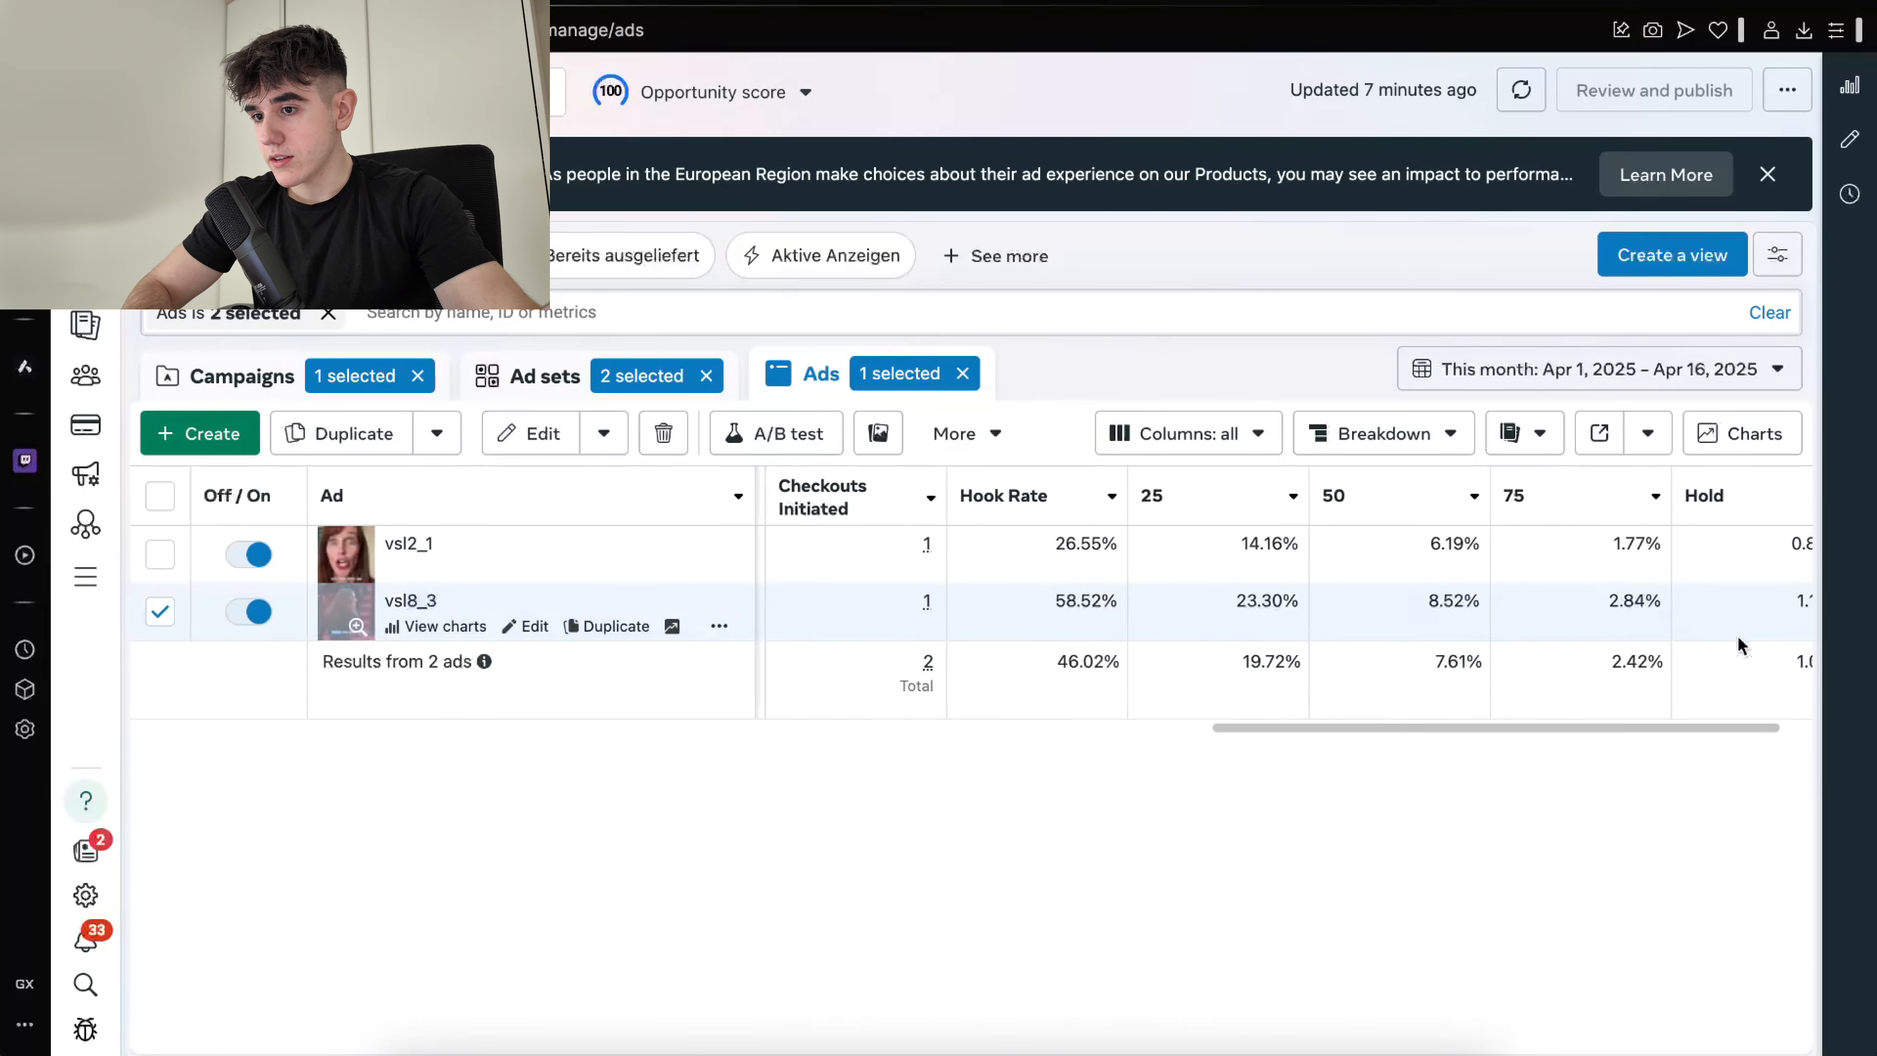
pyautogui.hscroll(-8, 1740, 645)
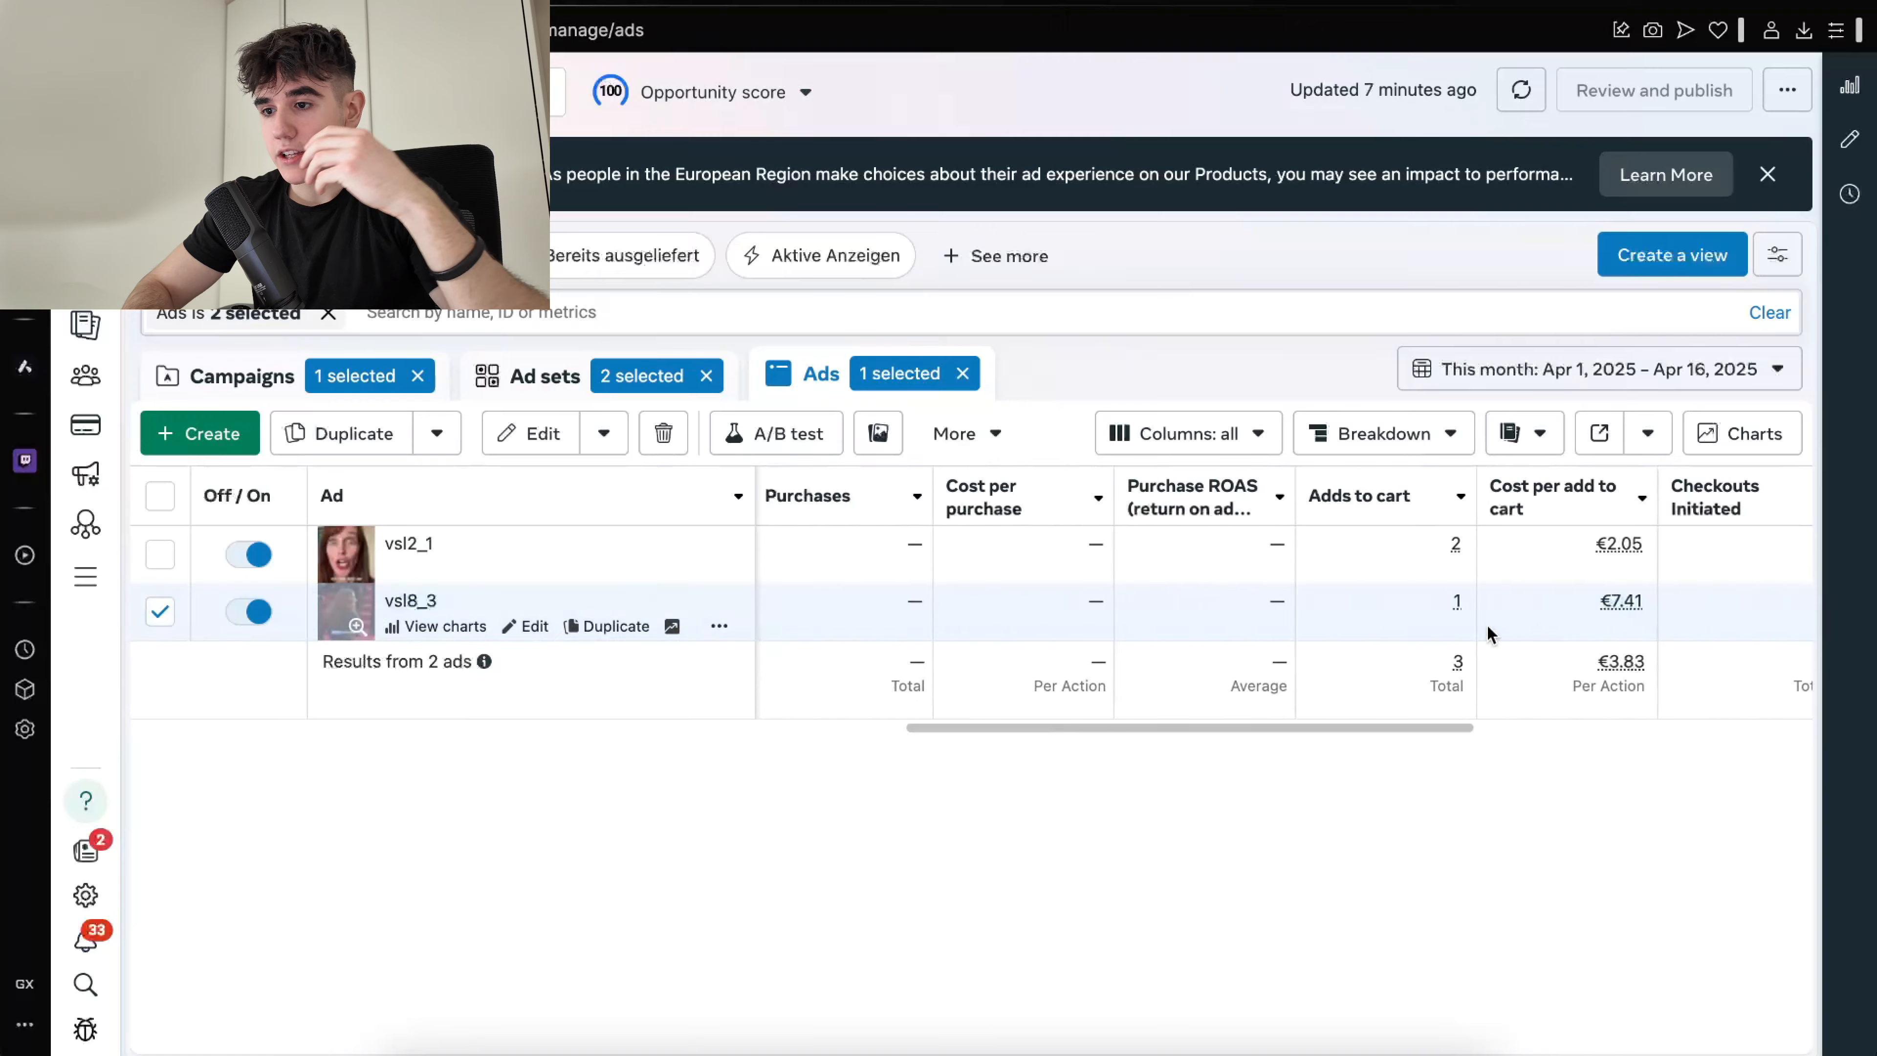
pyautogui.hscroll(-6, 1489, 634)
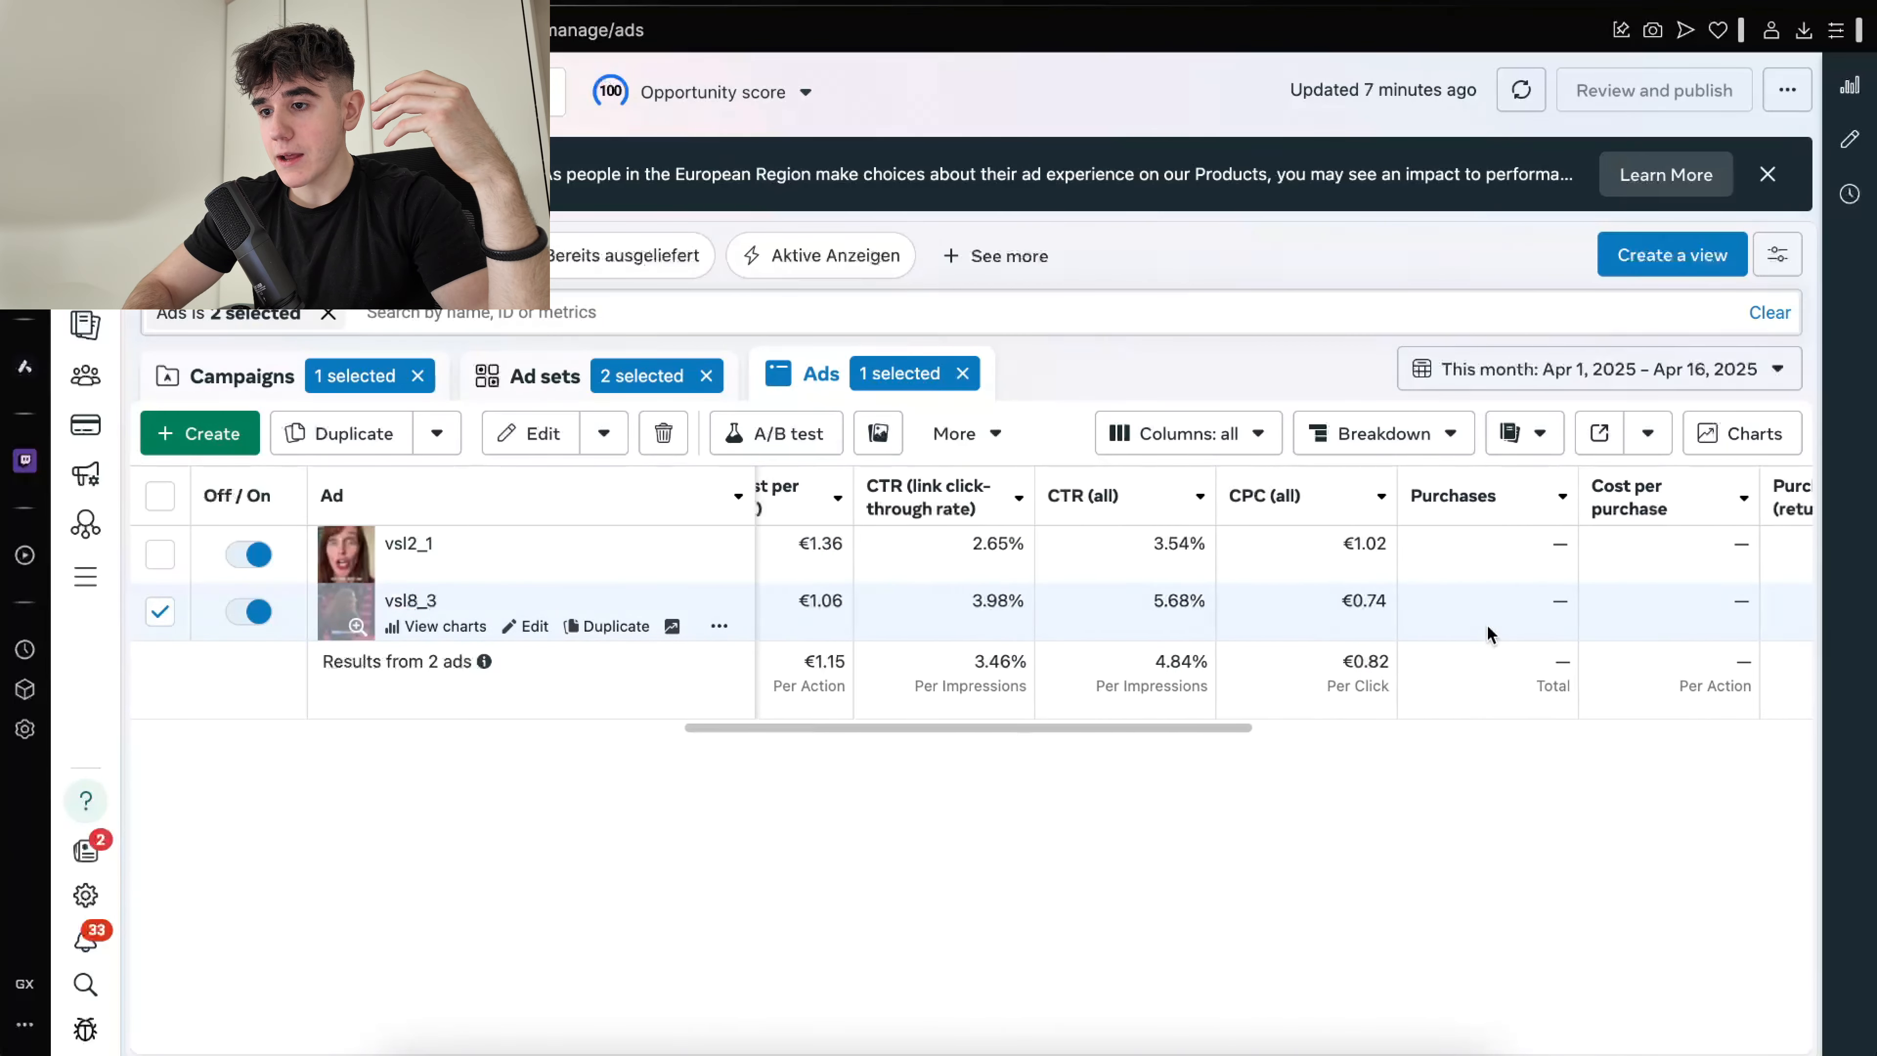
pyautogui.hscroll(-2, 1488, 634)
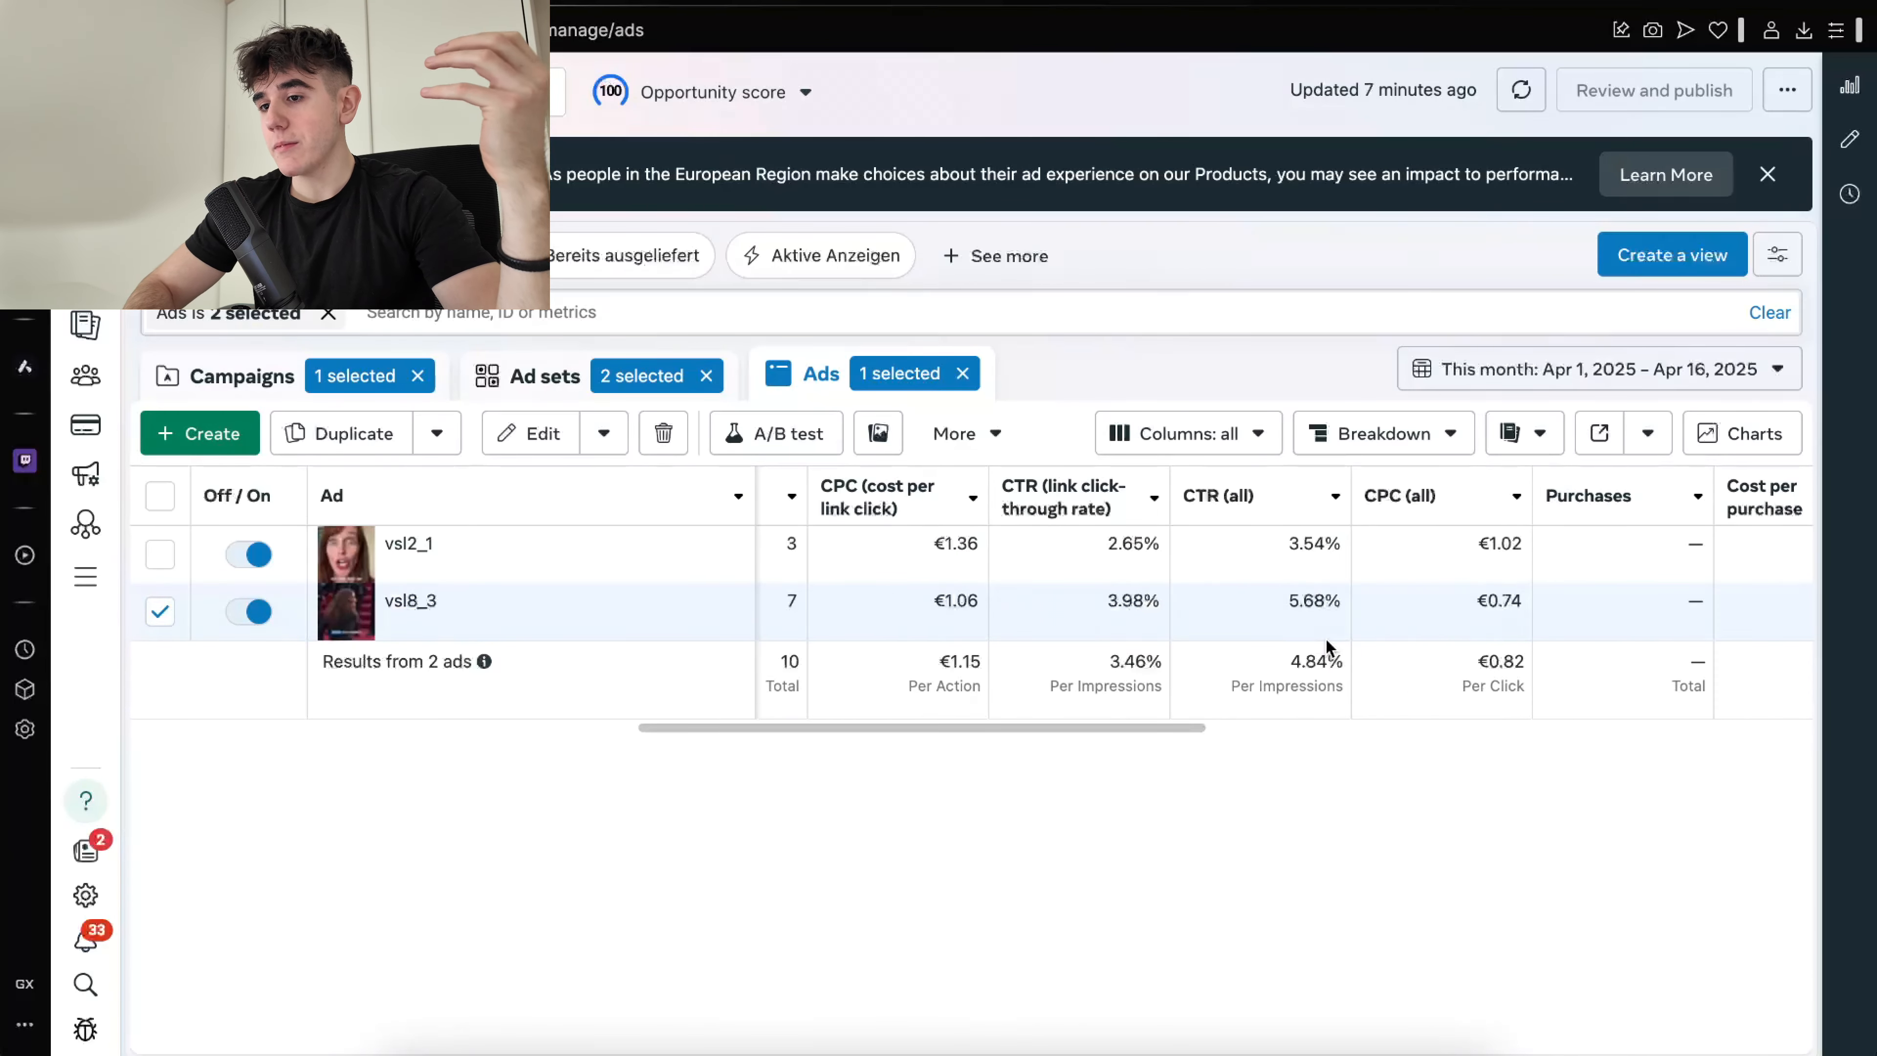
pyautogui.hscroll(-3, 1327, 649)
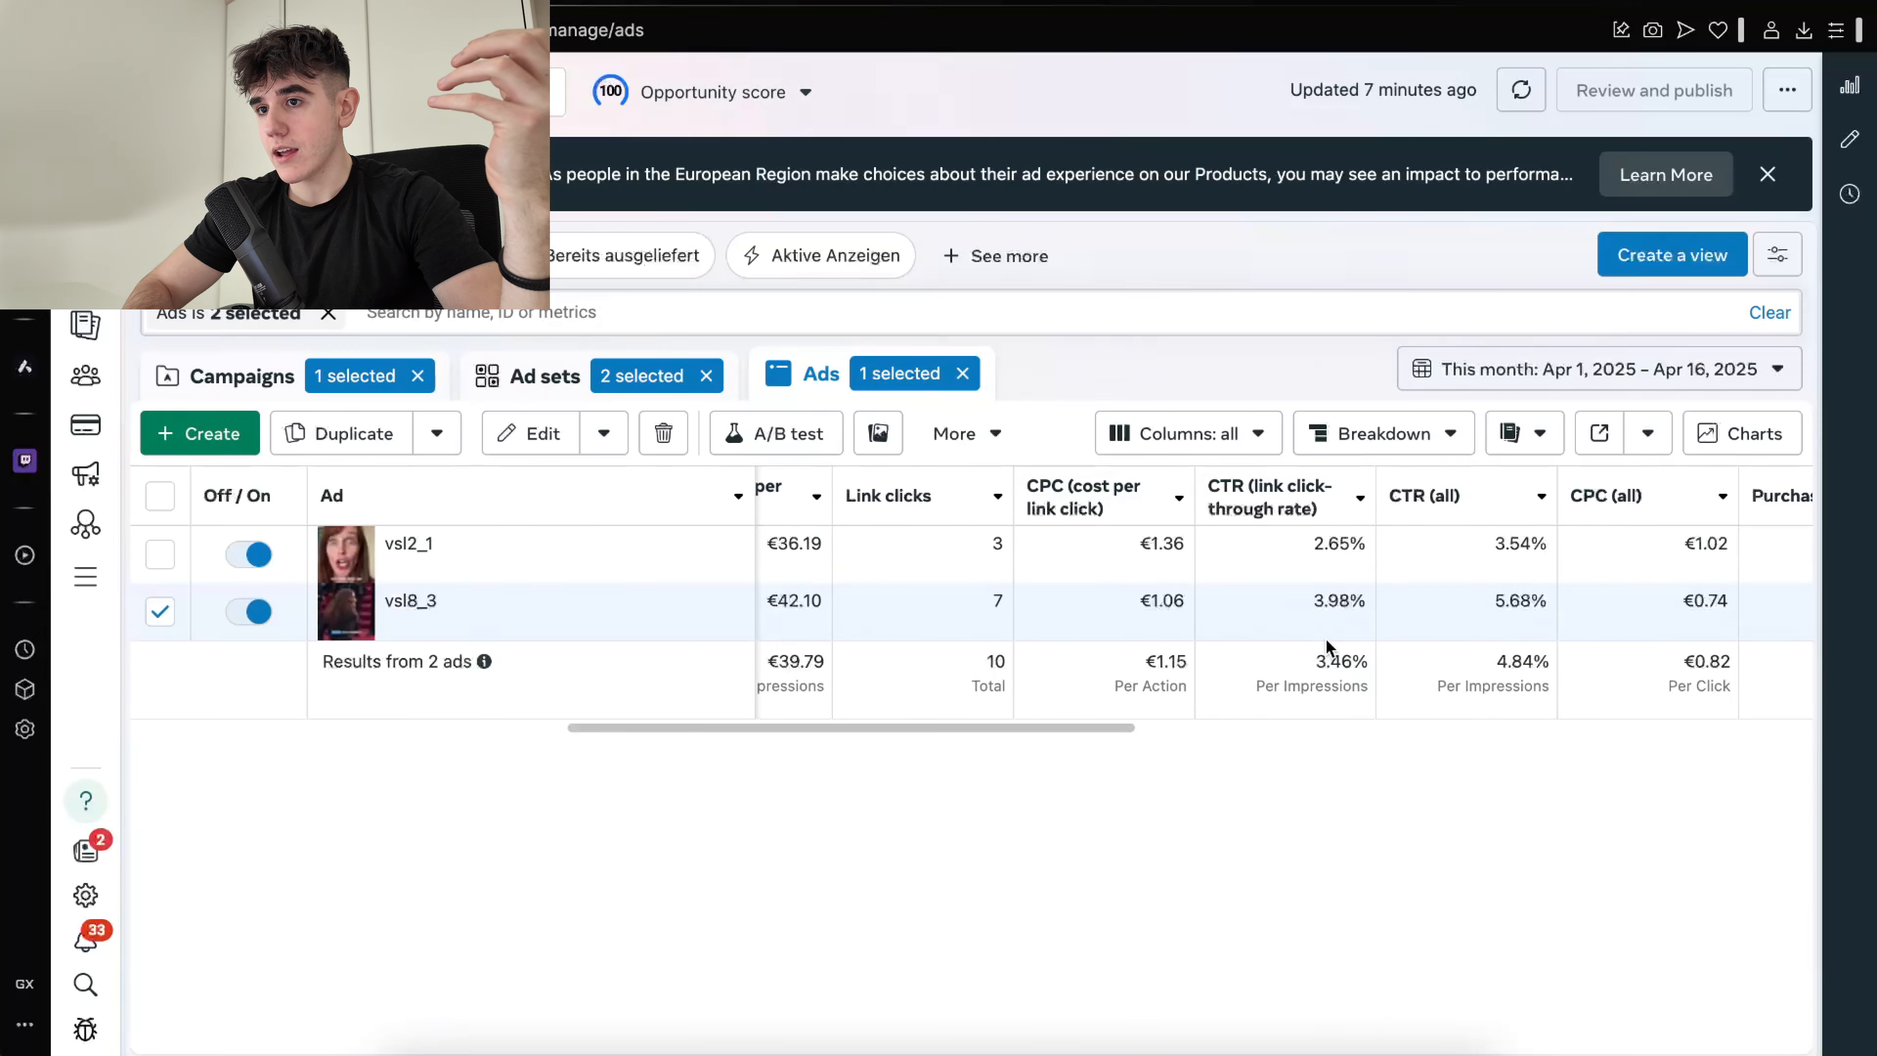
# In Google Docs, write "double down on one offer" in the empty last bullet of the plans list
pyautogui.click(720, 4)
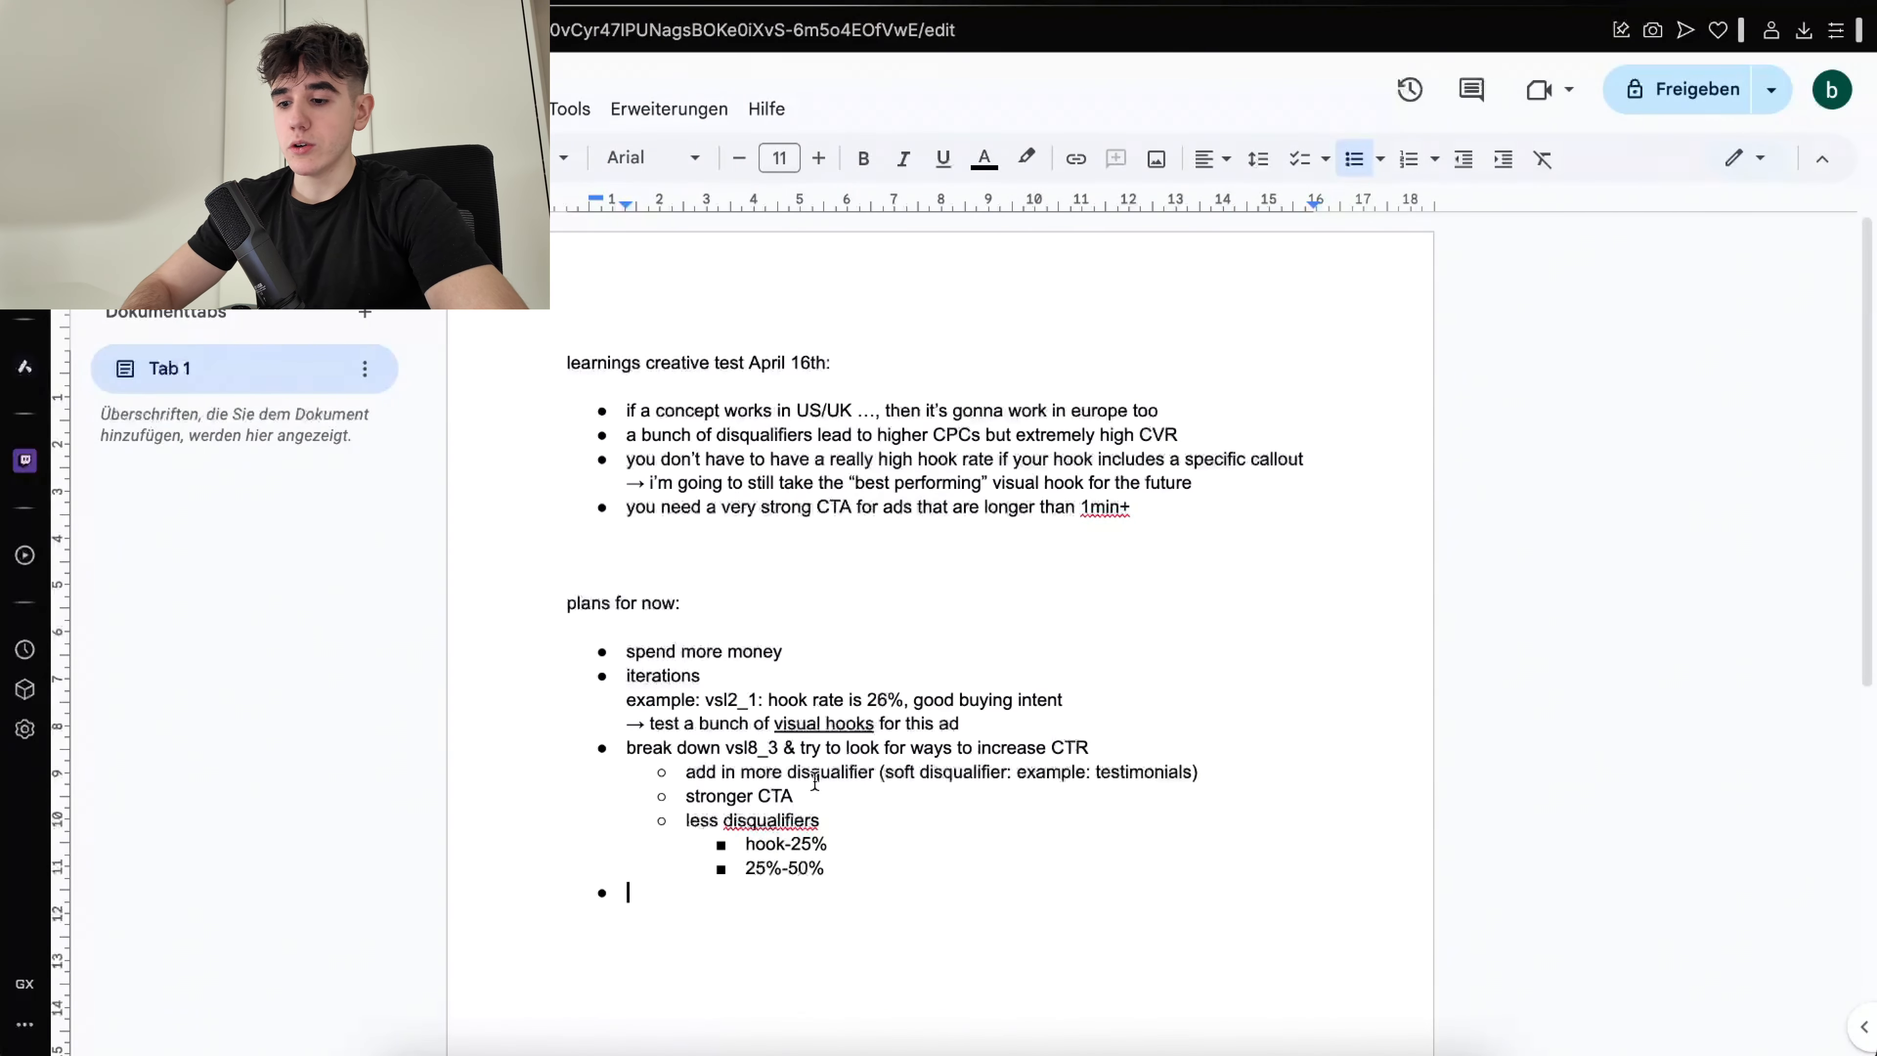
pyautogui.write('double down on')
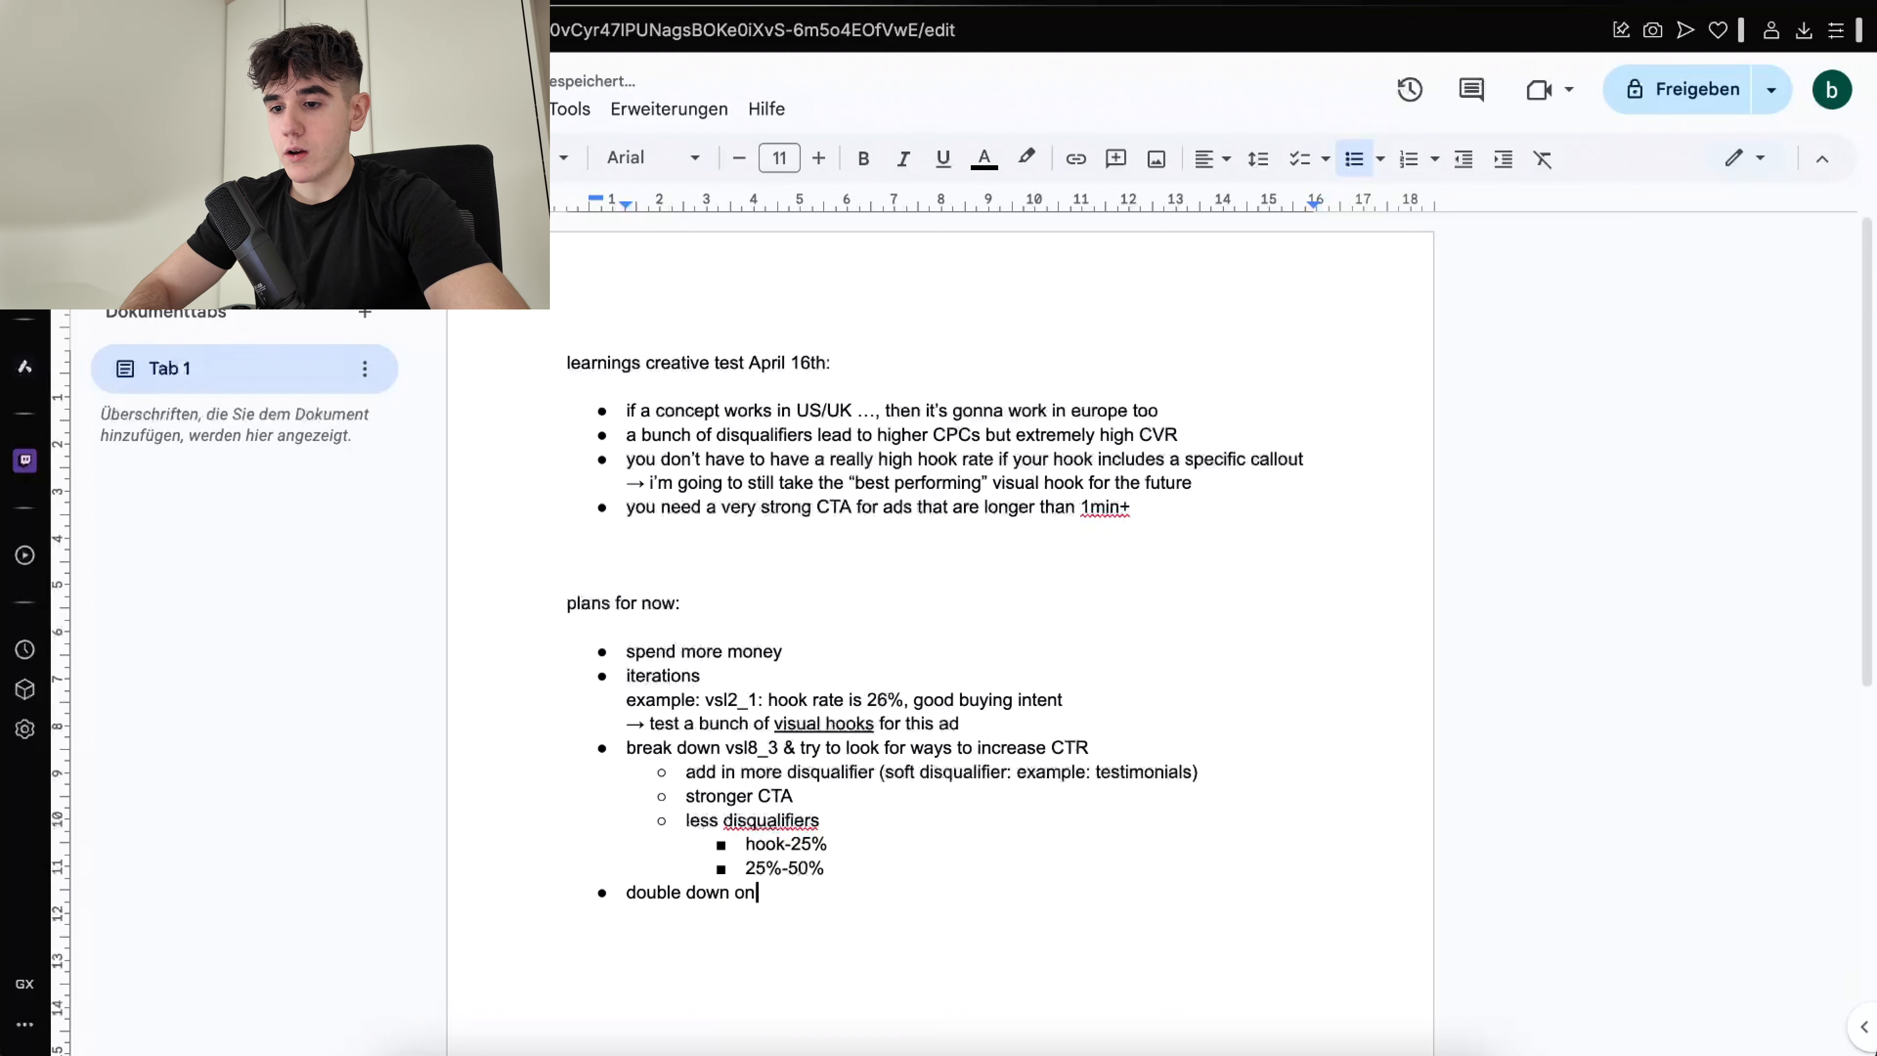
pyautogui.write(' one offer')
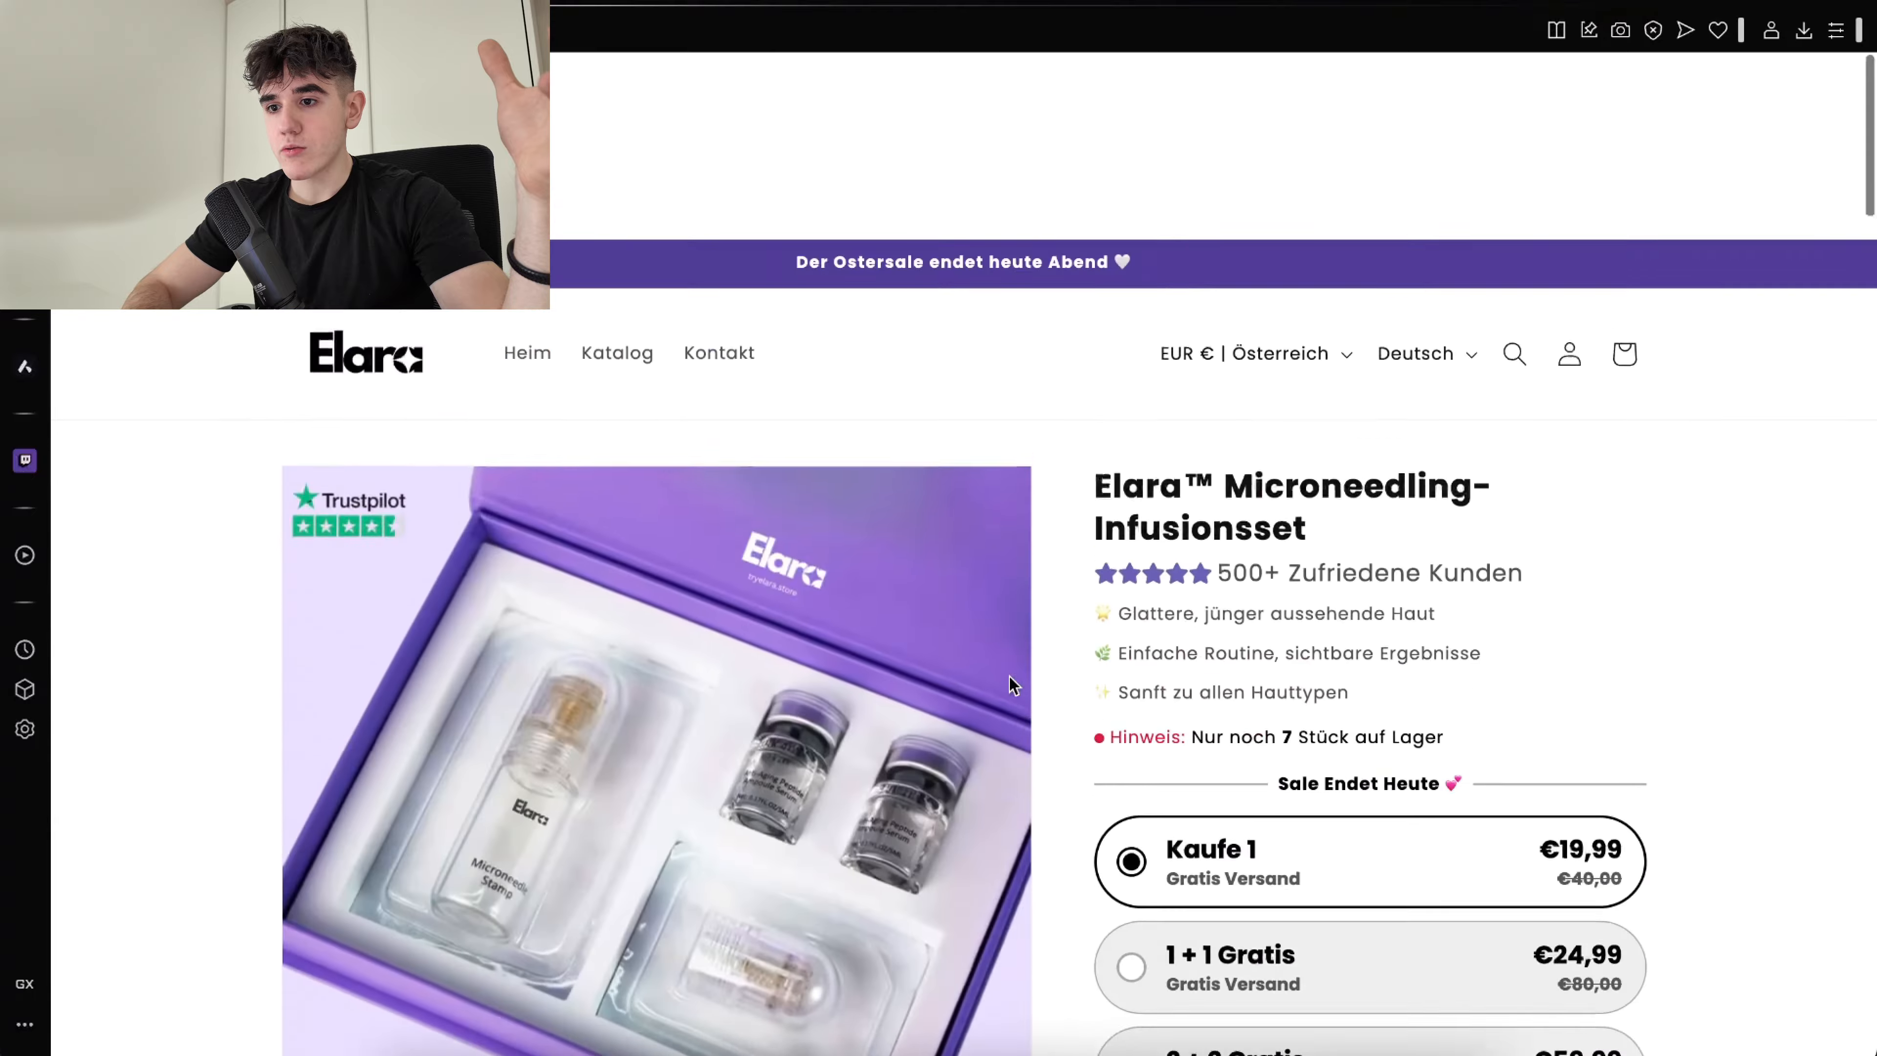
# In the Elara store, view the Kaufe 1 bundle offer, and open the Microneedling-Infusionsset product with the monthly supply offer from the catalogue
pyautogui.scroll(-3, 1013, 684)
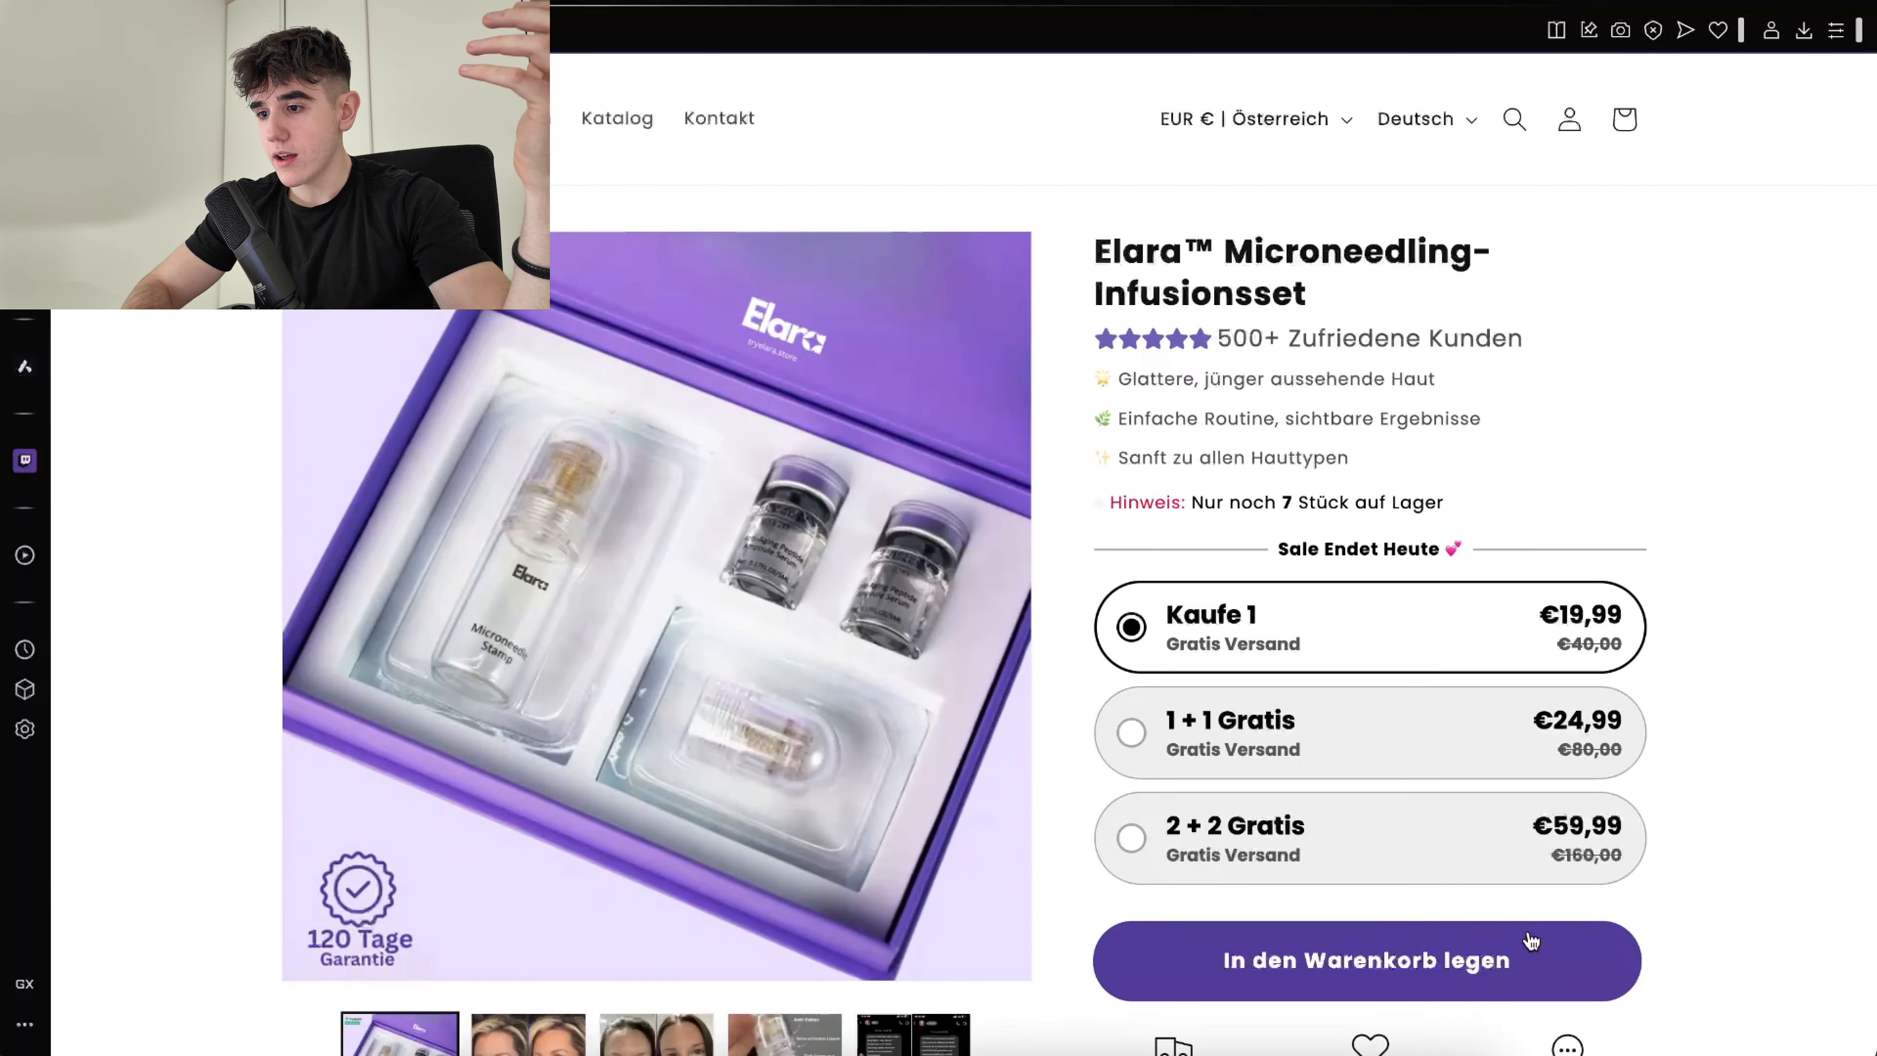
pyautogui.click(619, 119)
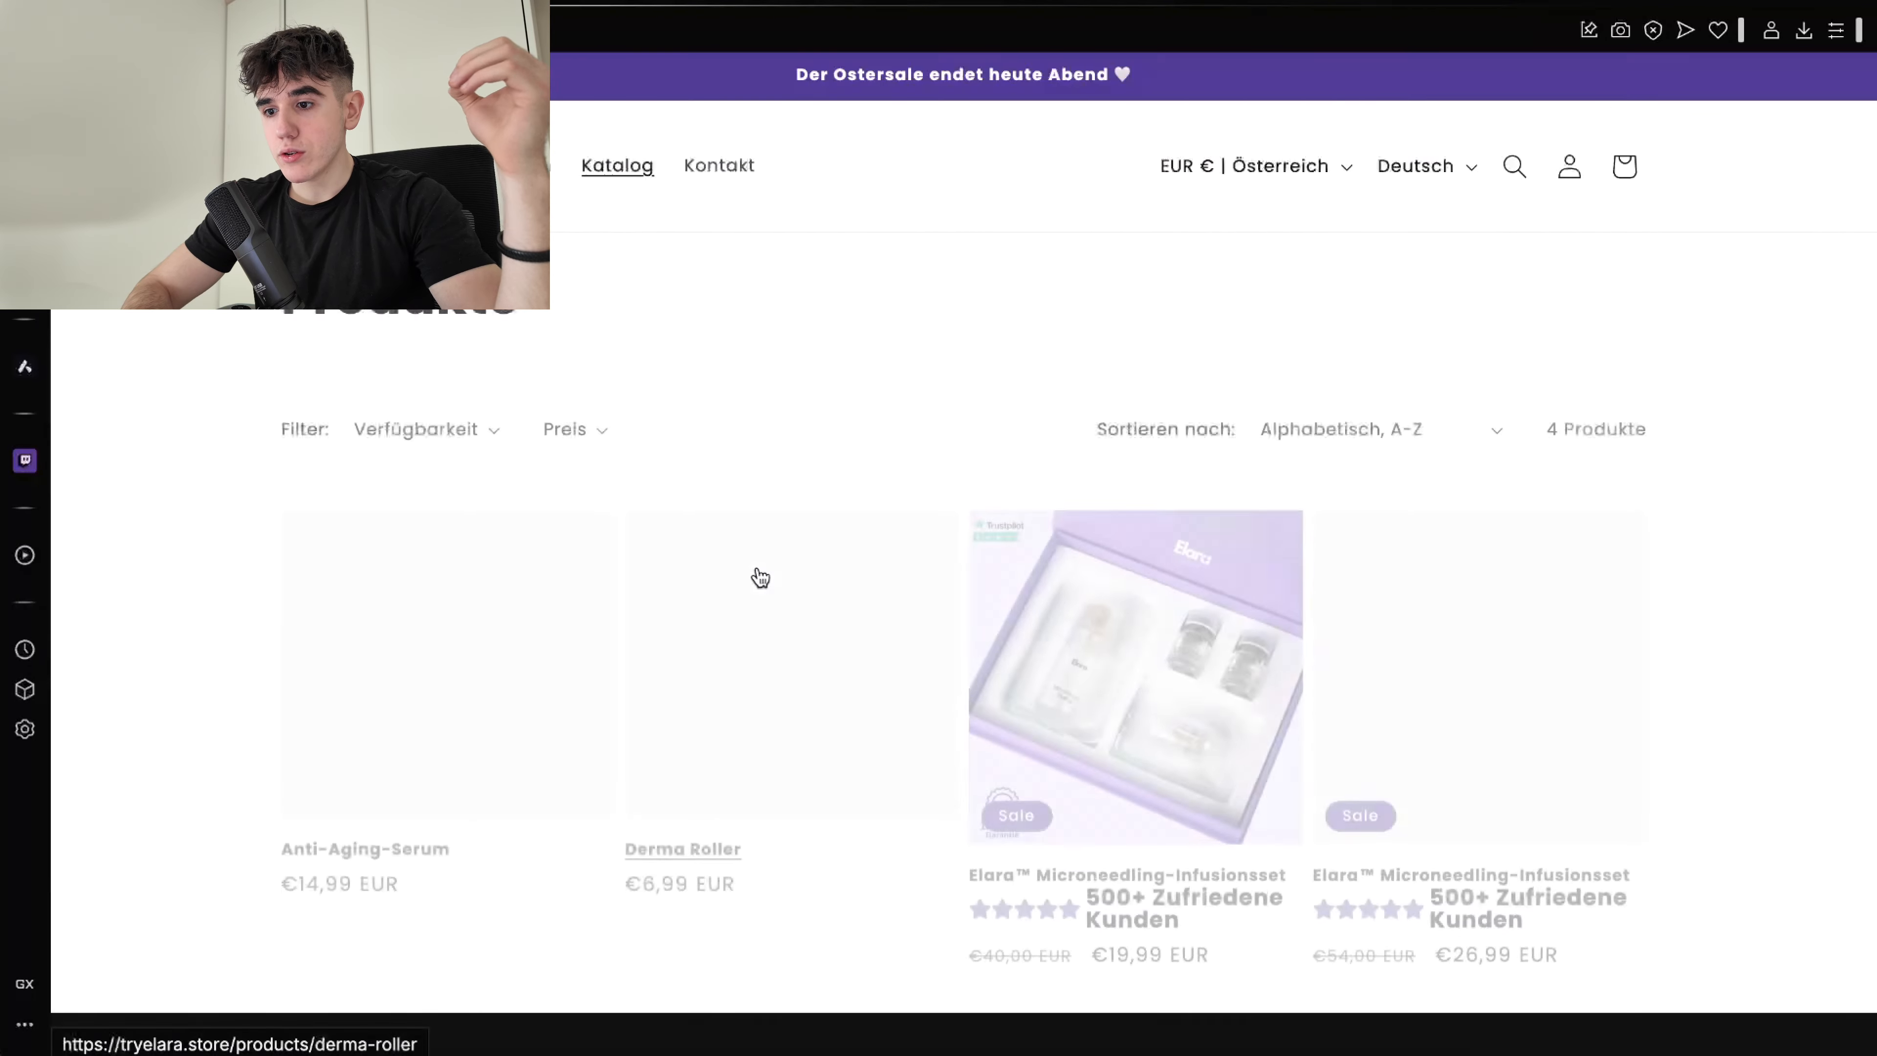
pyautogui.click(1471, 740)
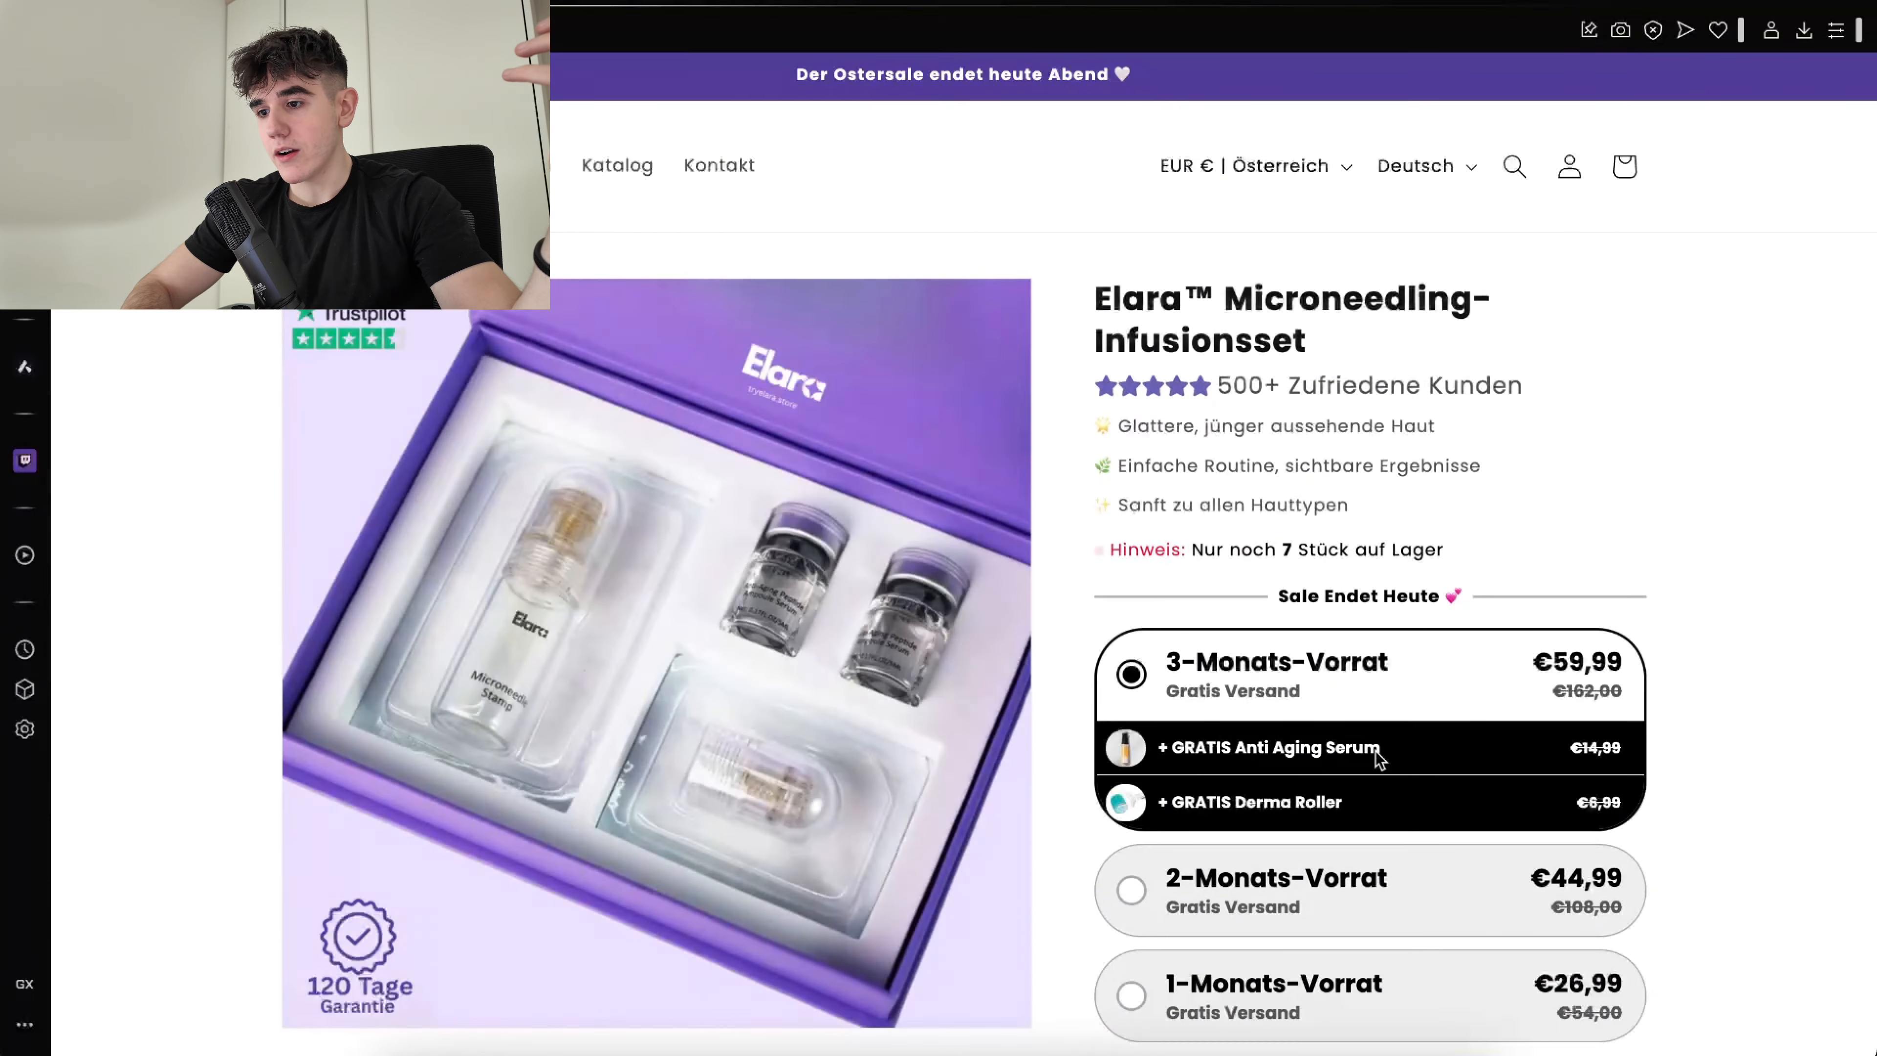
pyautogui.scroll(-1, 1387, 707)
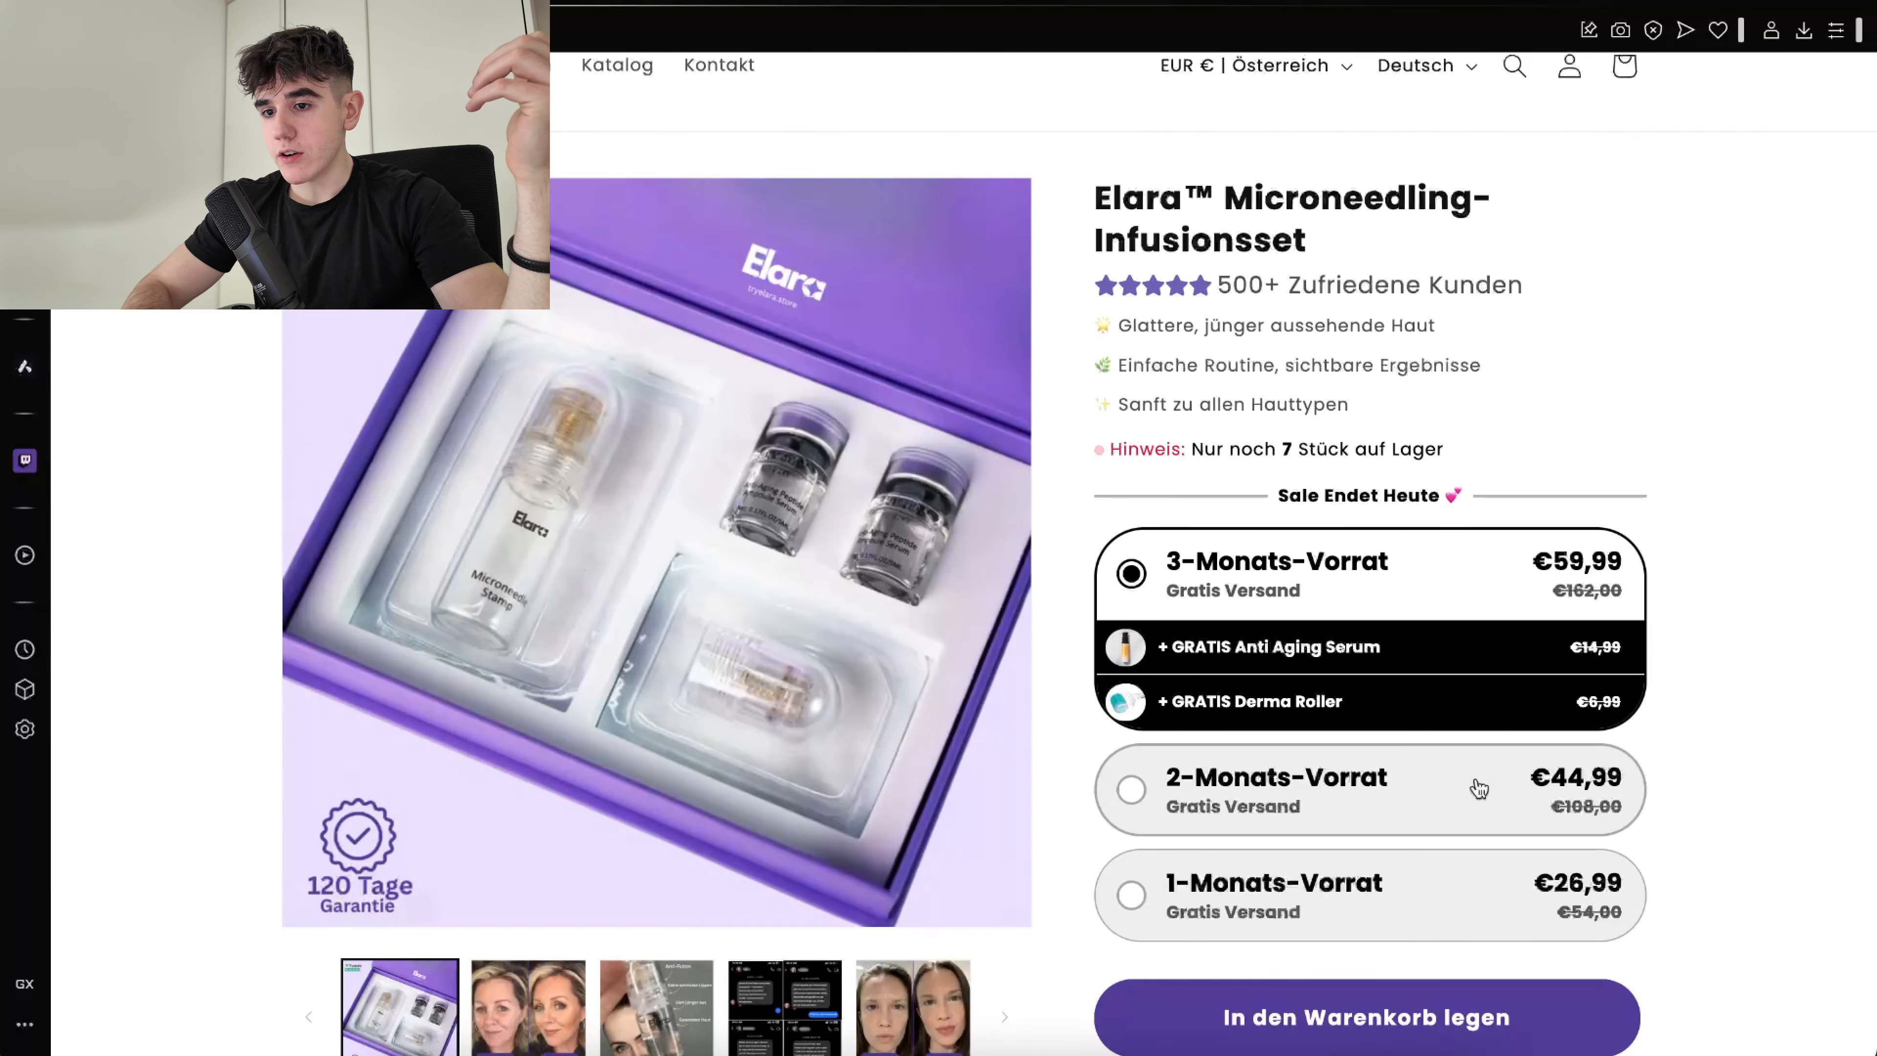
pyautogui.scroll(1, 1510, 695)
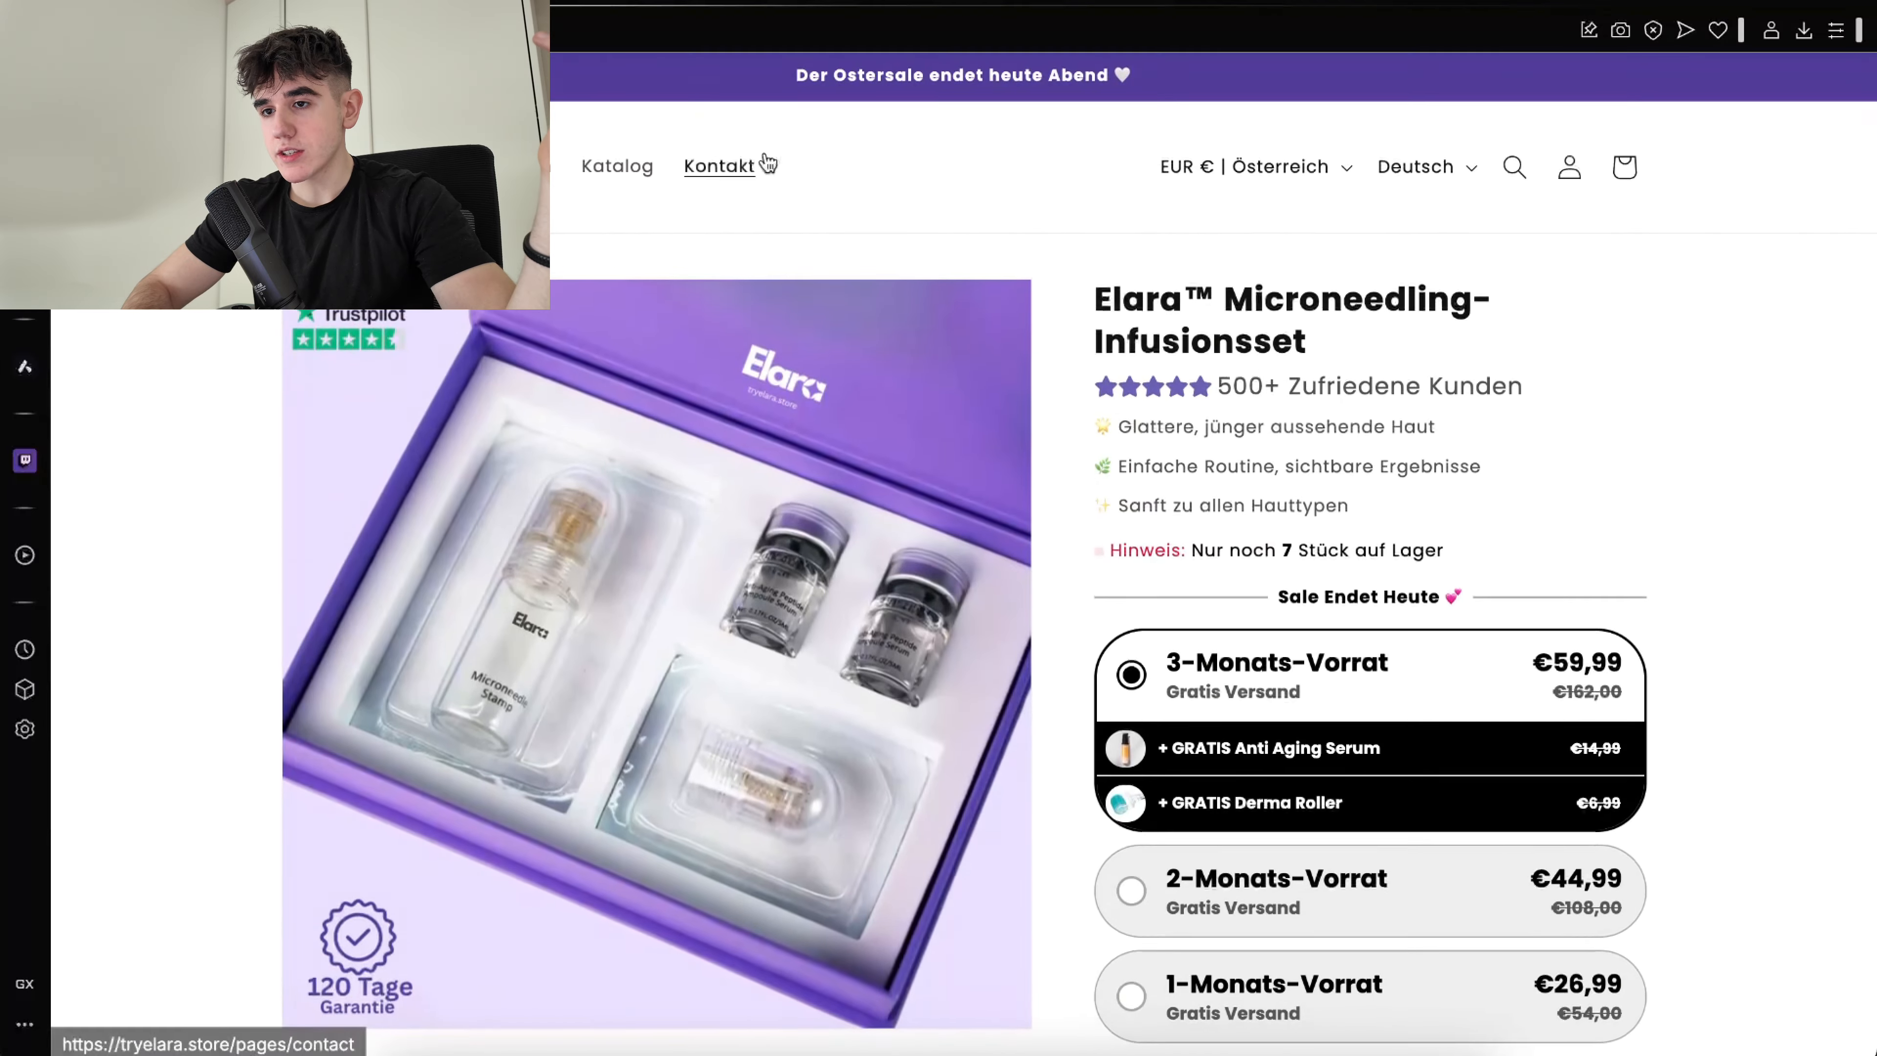
# Open the Microneedling-Infusionsset product starting at €19,99 from the catalogue and examine its Kaufe 1, 1 + 1 Gratis and 2 + 2 Gratis options
pyautogui.click(617, 166)
pyautogui.click(1581, 740)
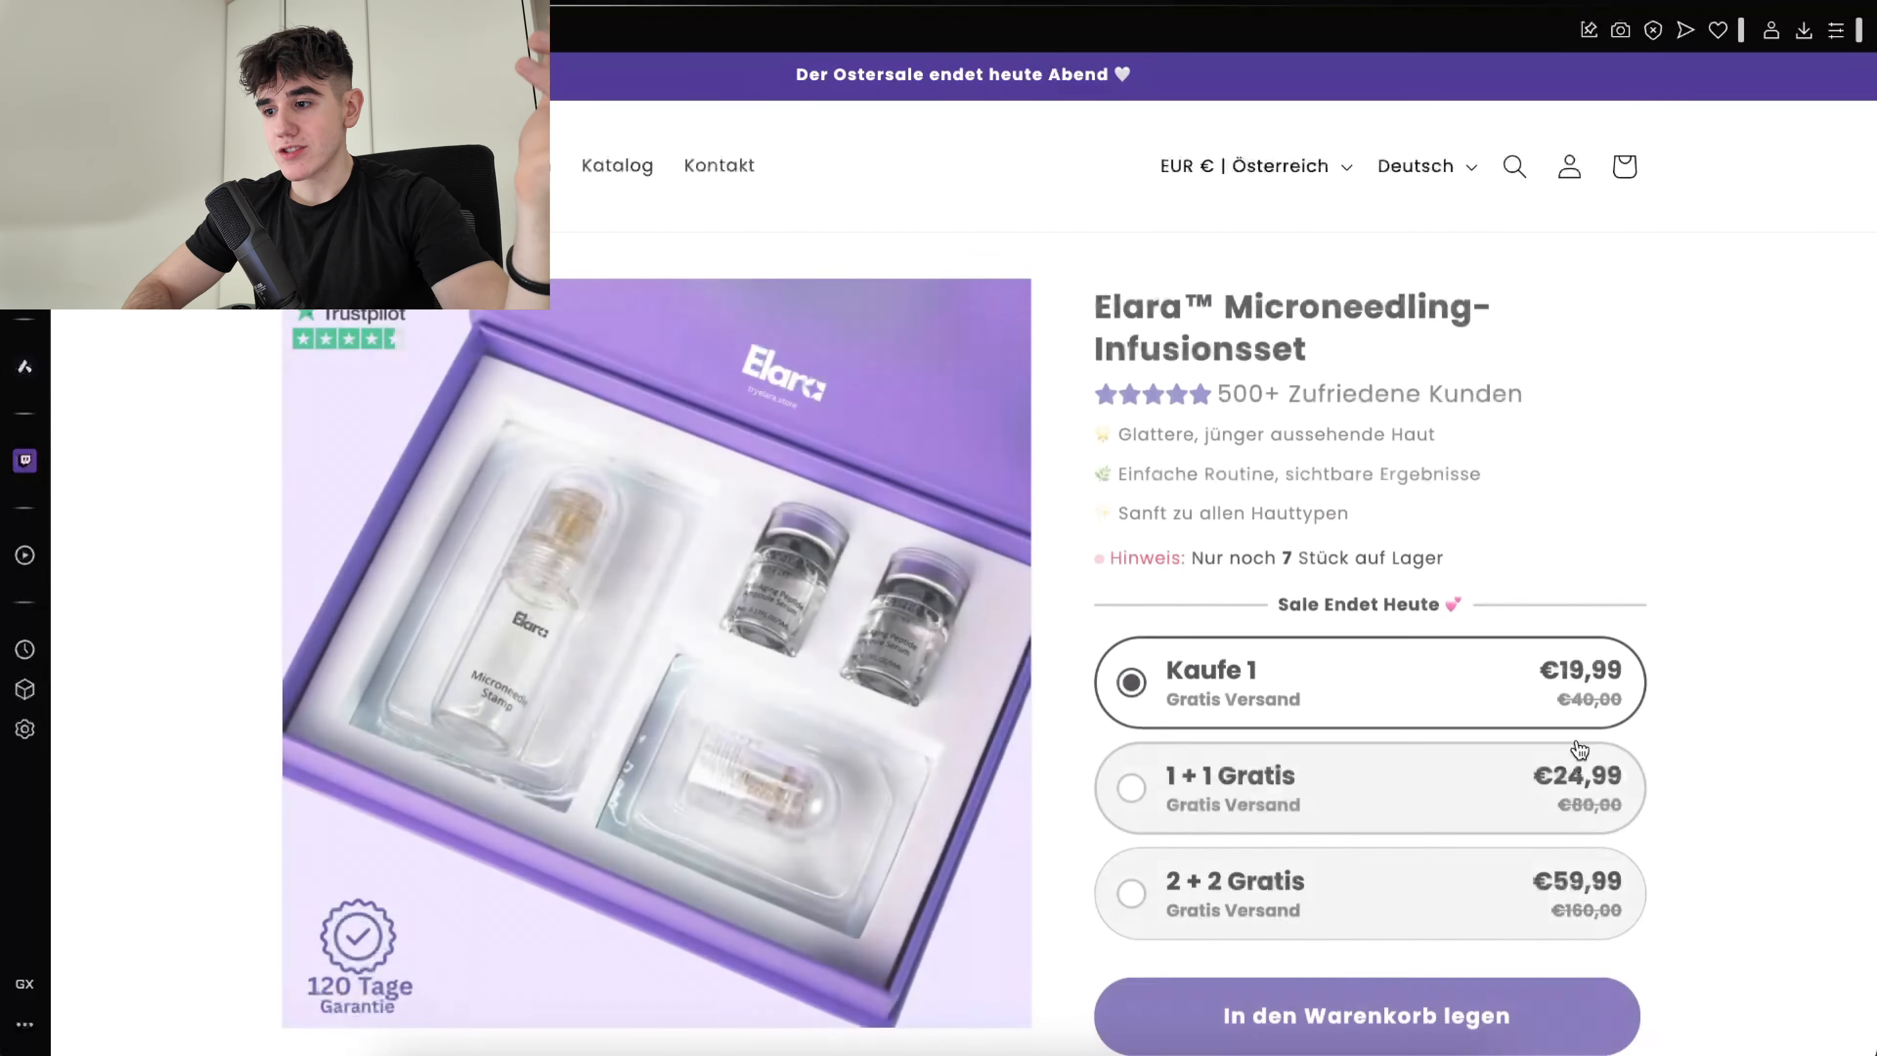
pyautogui.scroll(-1, 1542, 670)
pyautogui.moveTo(1361, 514); pyautogui.dragTo(1136, 613)
pyautogui.click(1671, 872)
pyautogui.click(1246, 520)
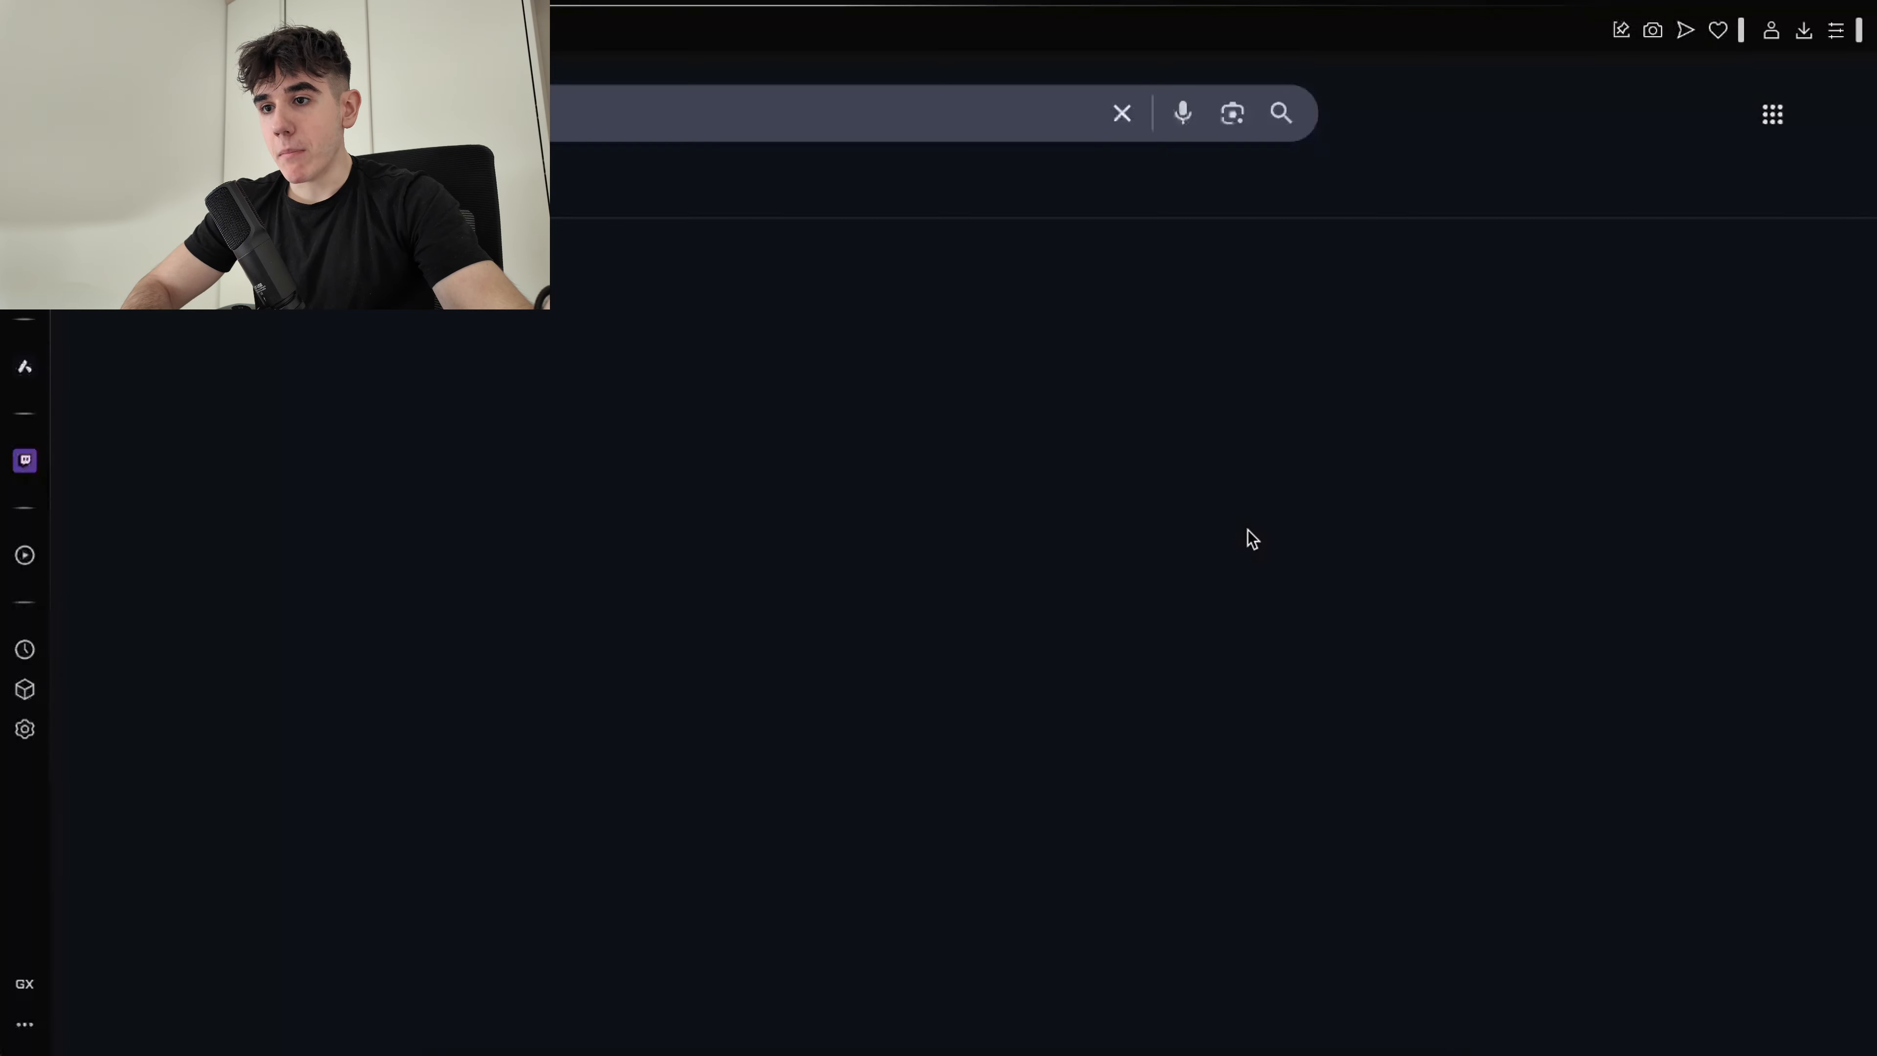
pyautogui.press('super+w')
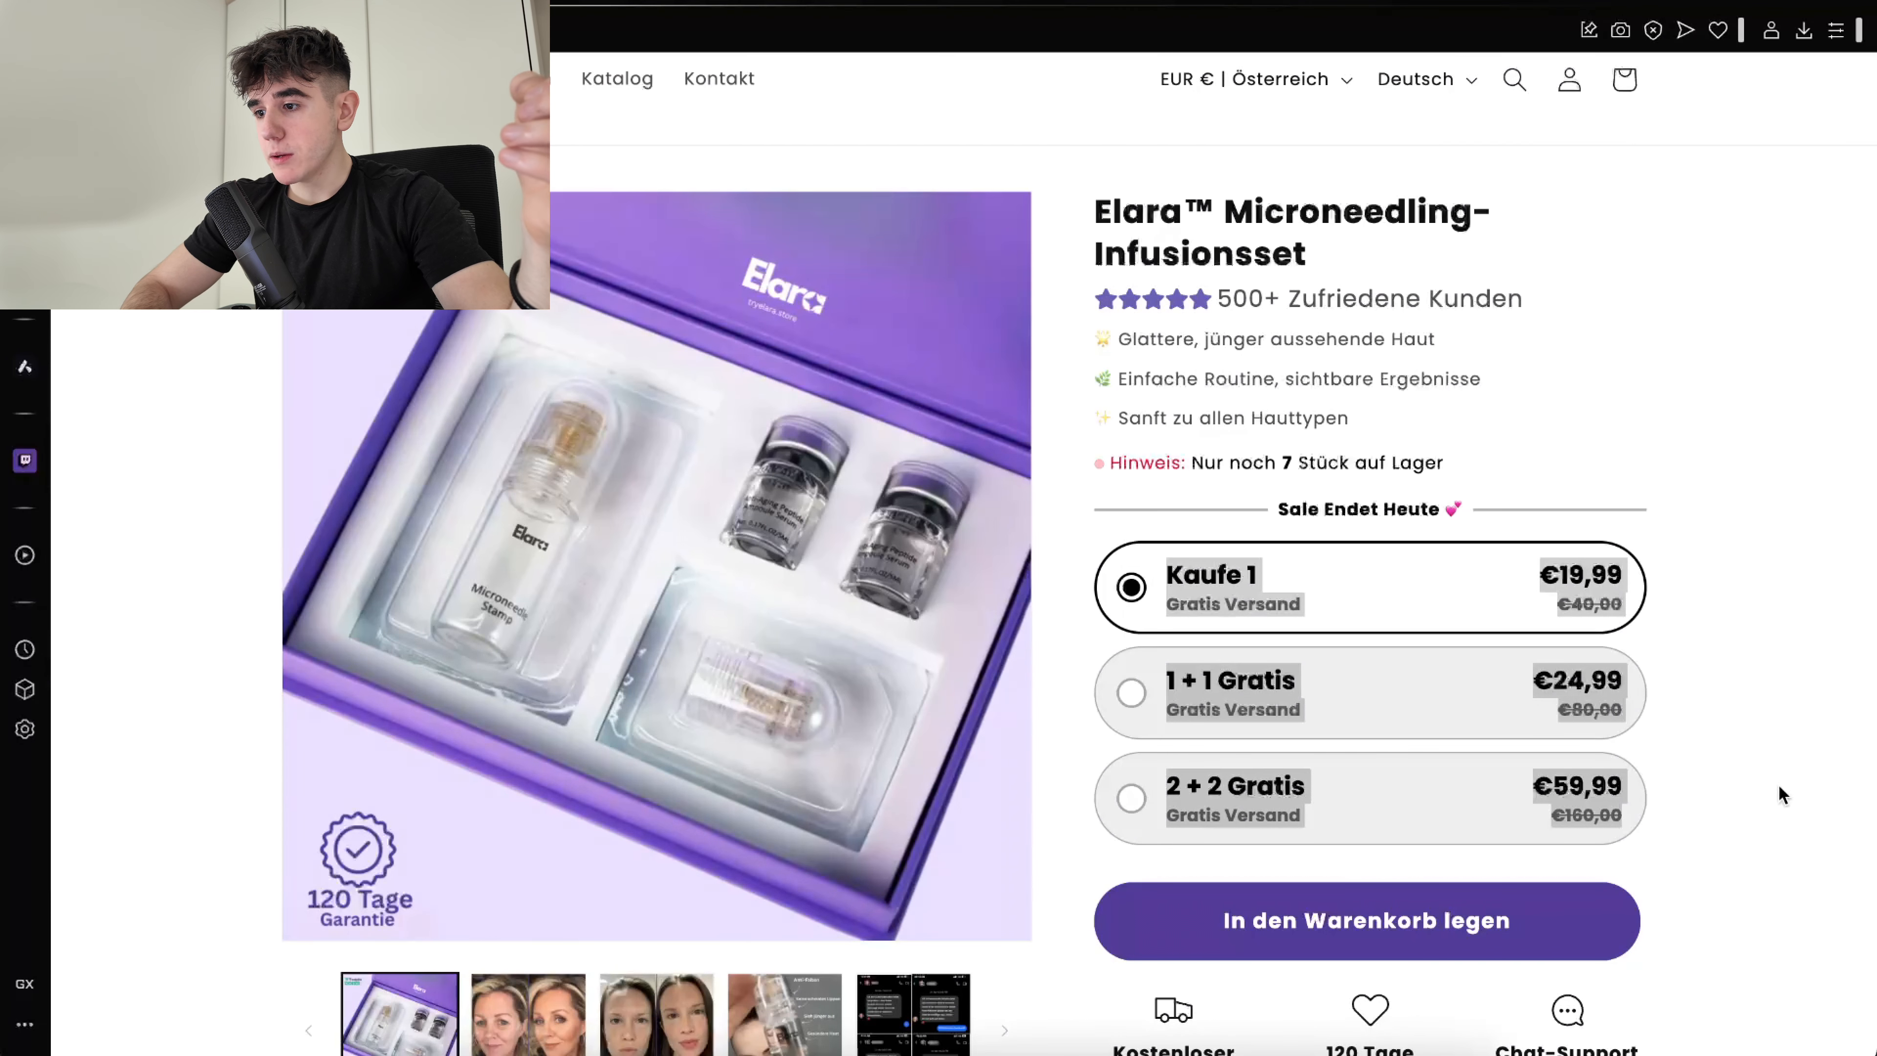
pyautogui.click(1778, 783)
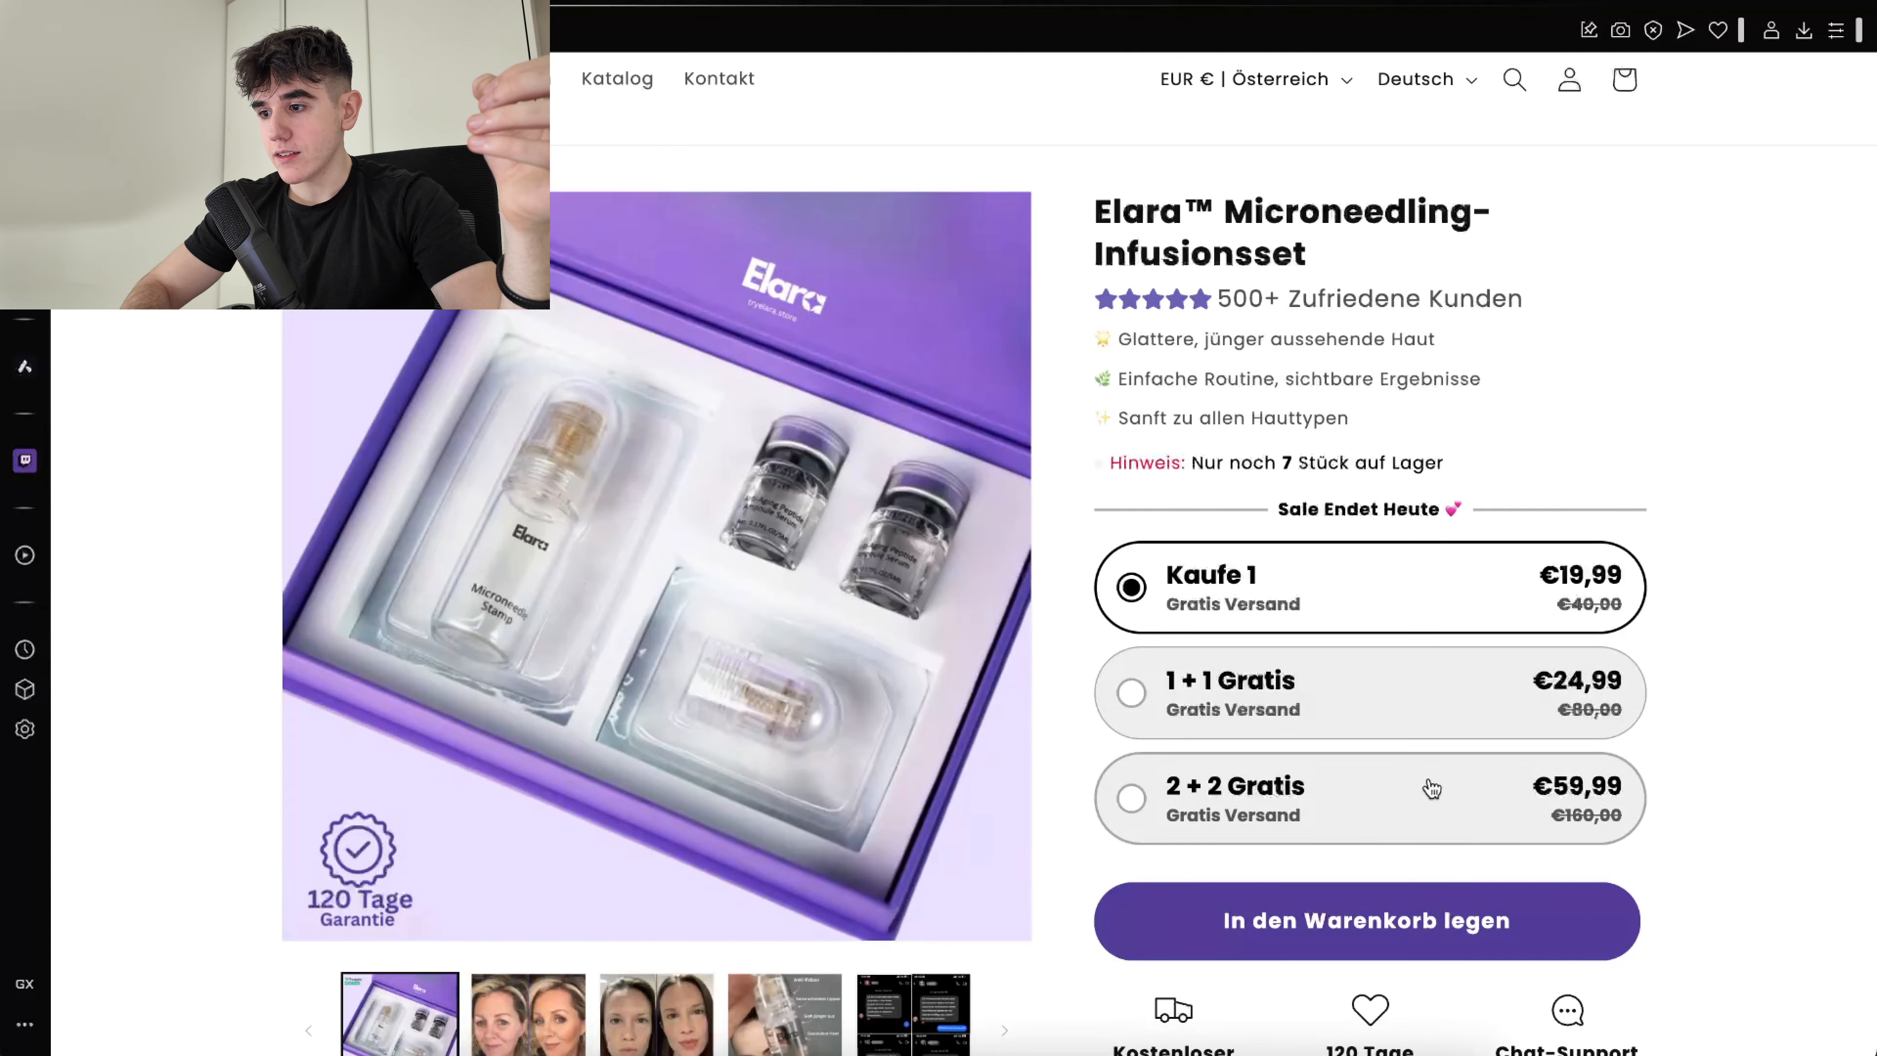
# Reopen the product with the monthly supply offer, compare its supply options and select 1-Monats-Vorrat
pyautogui.scroll(2, 1445, 686)
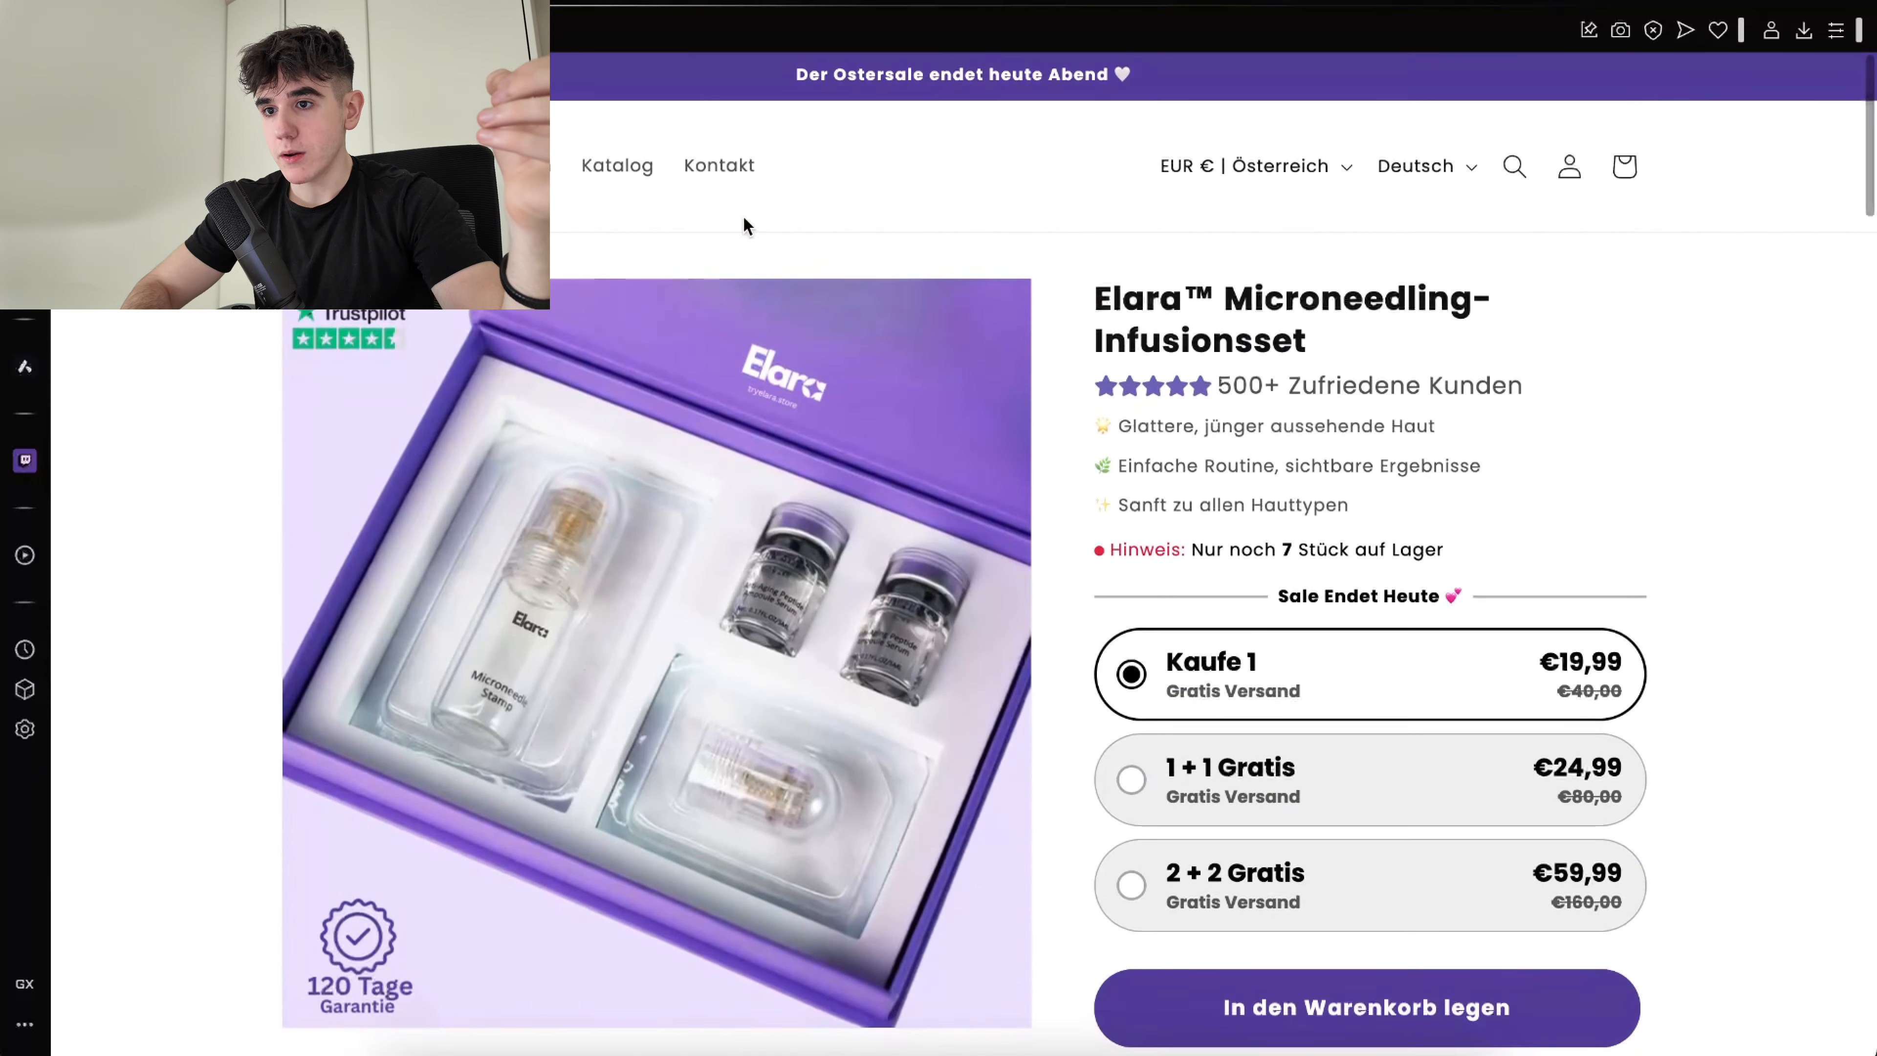
pyautogui.click(617, 167)
pyautogui.click(1321, 707)
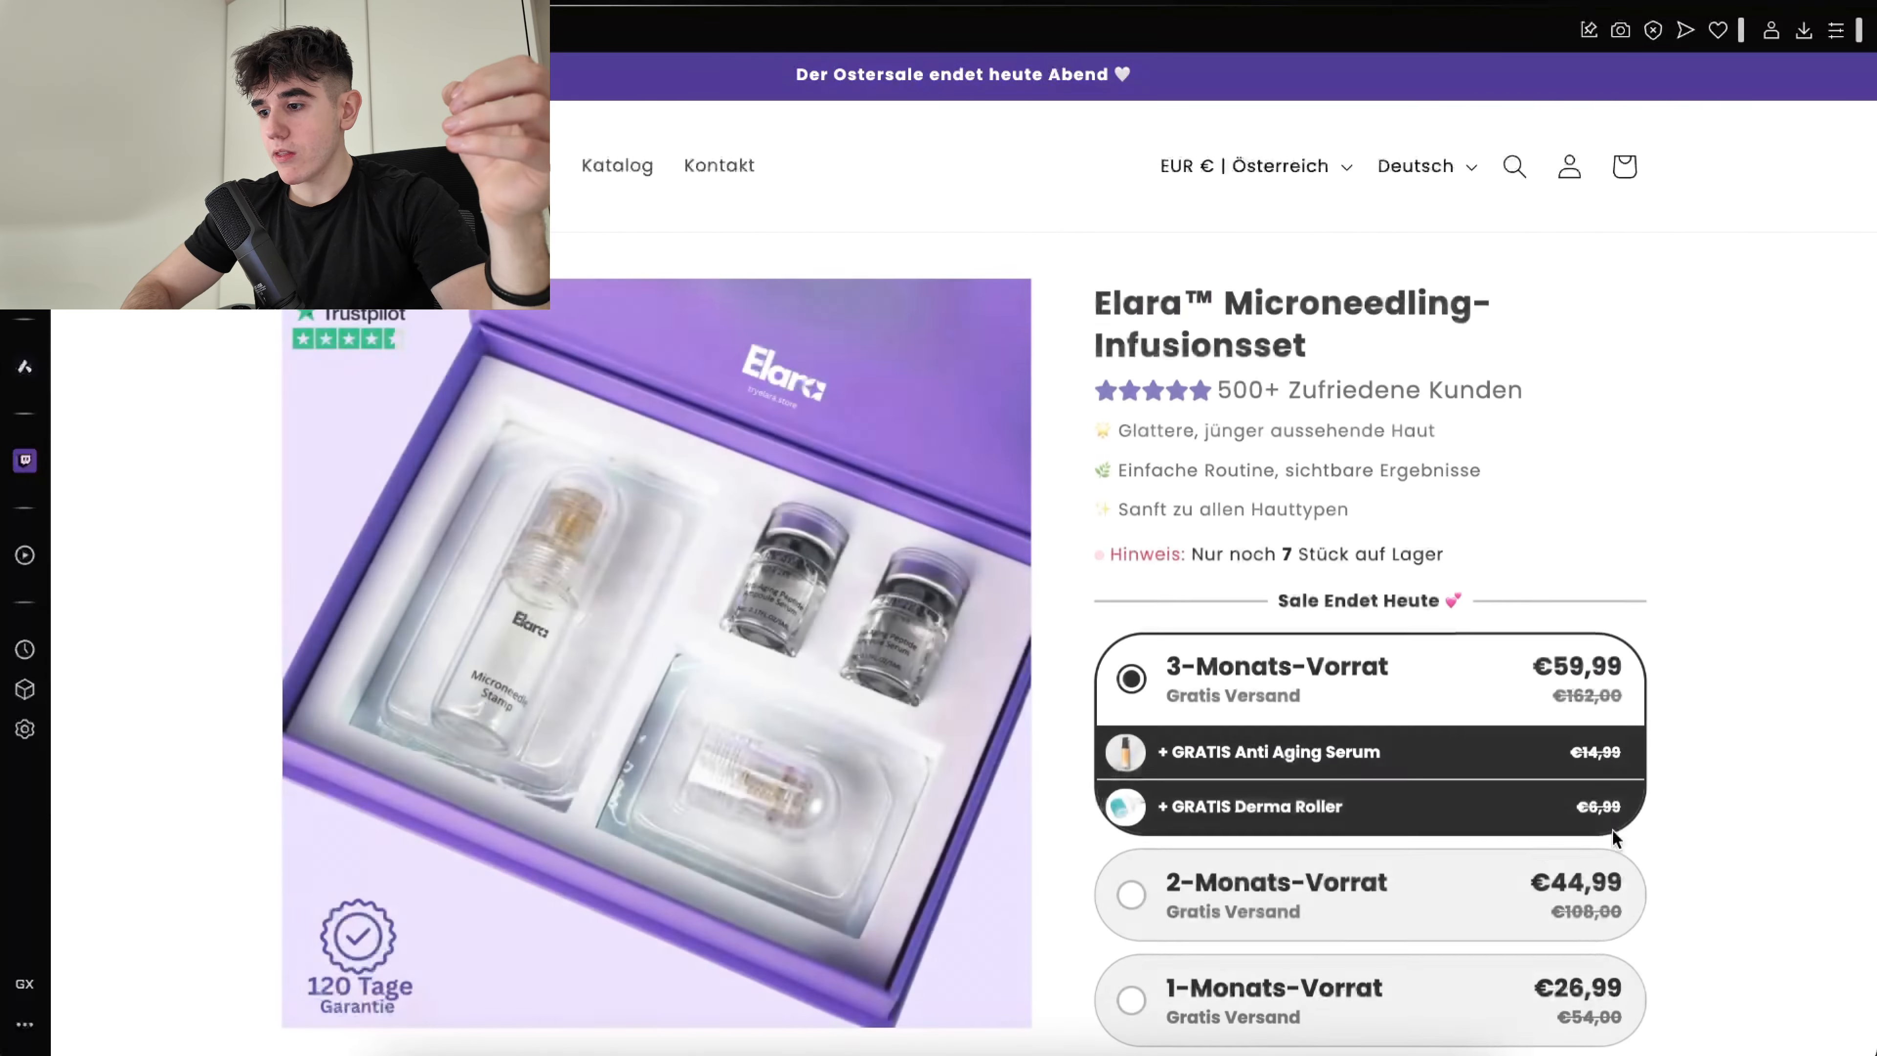
pyautogui.scroll(-3, 1612, 829)
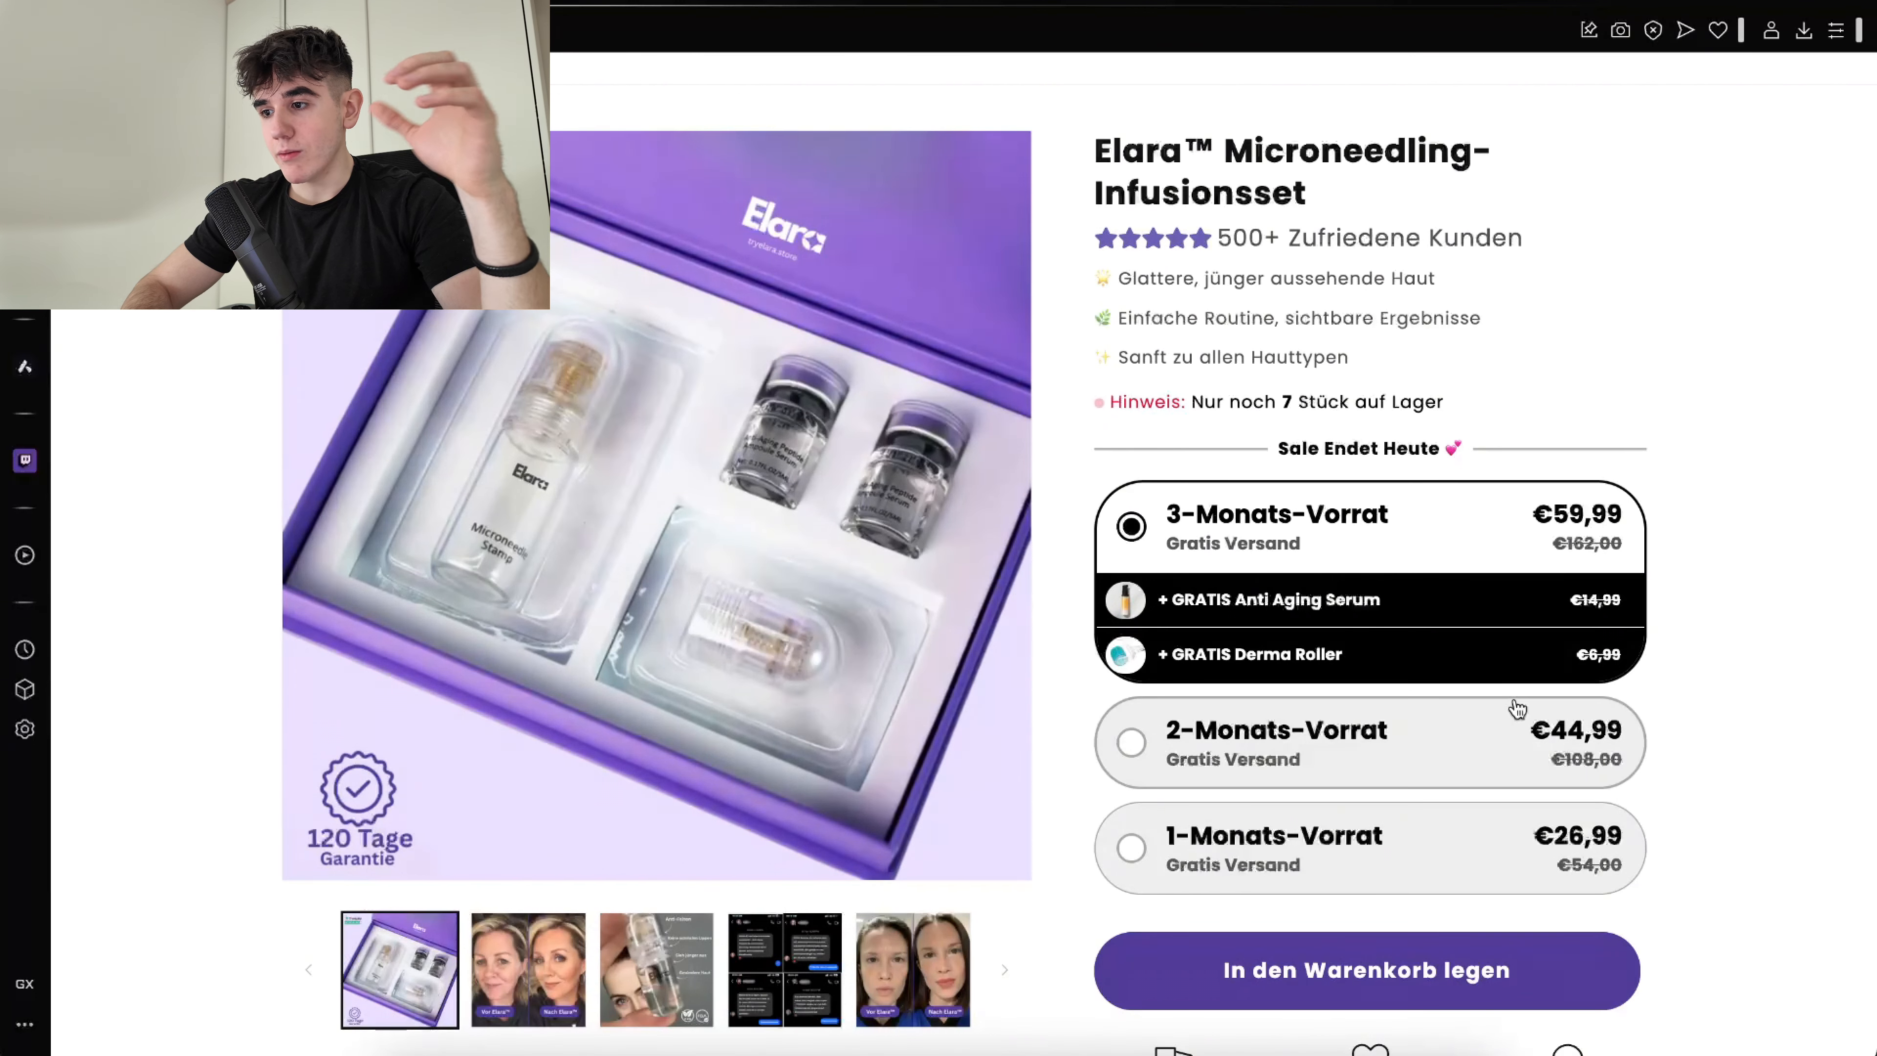
pyautogui.click(1474, 842)
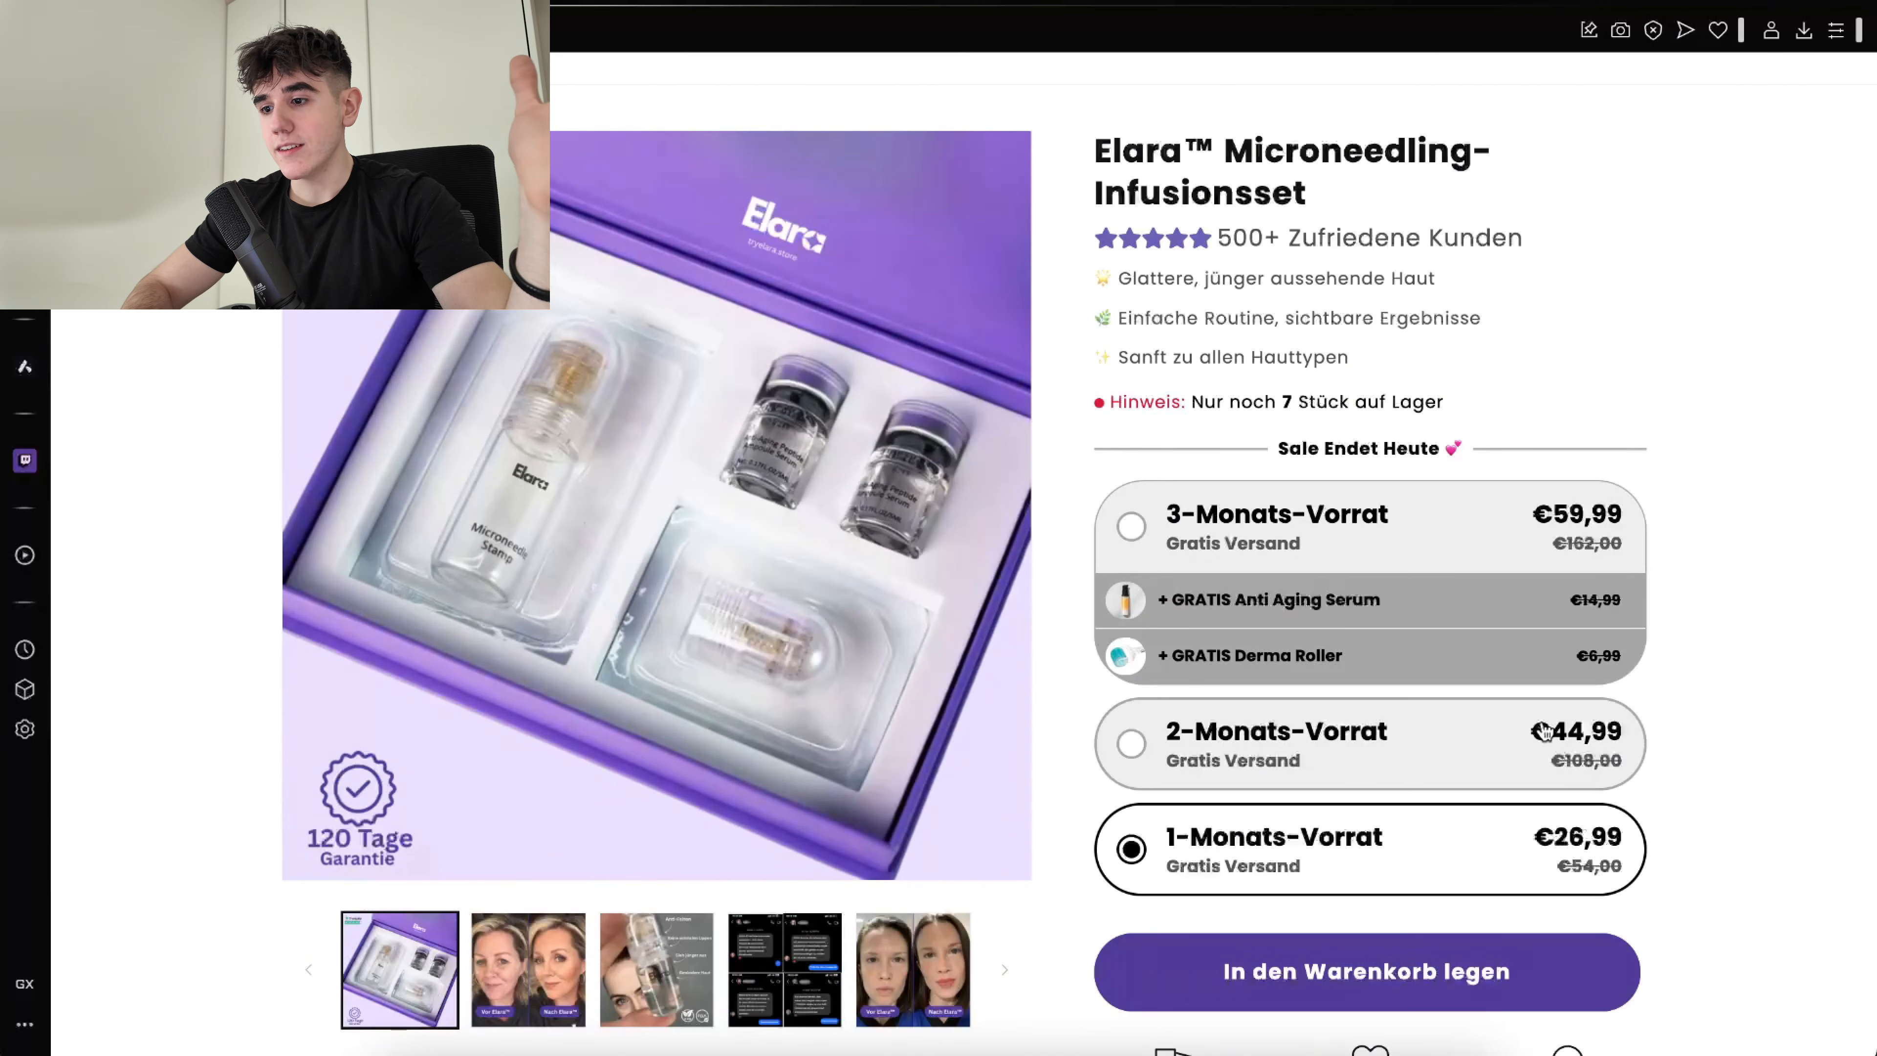
pyautogui.click(1508, 767)
pyautogui.click(1507, 821)
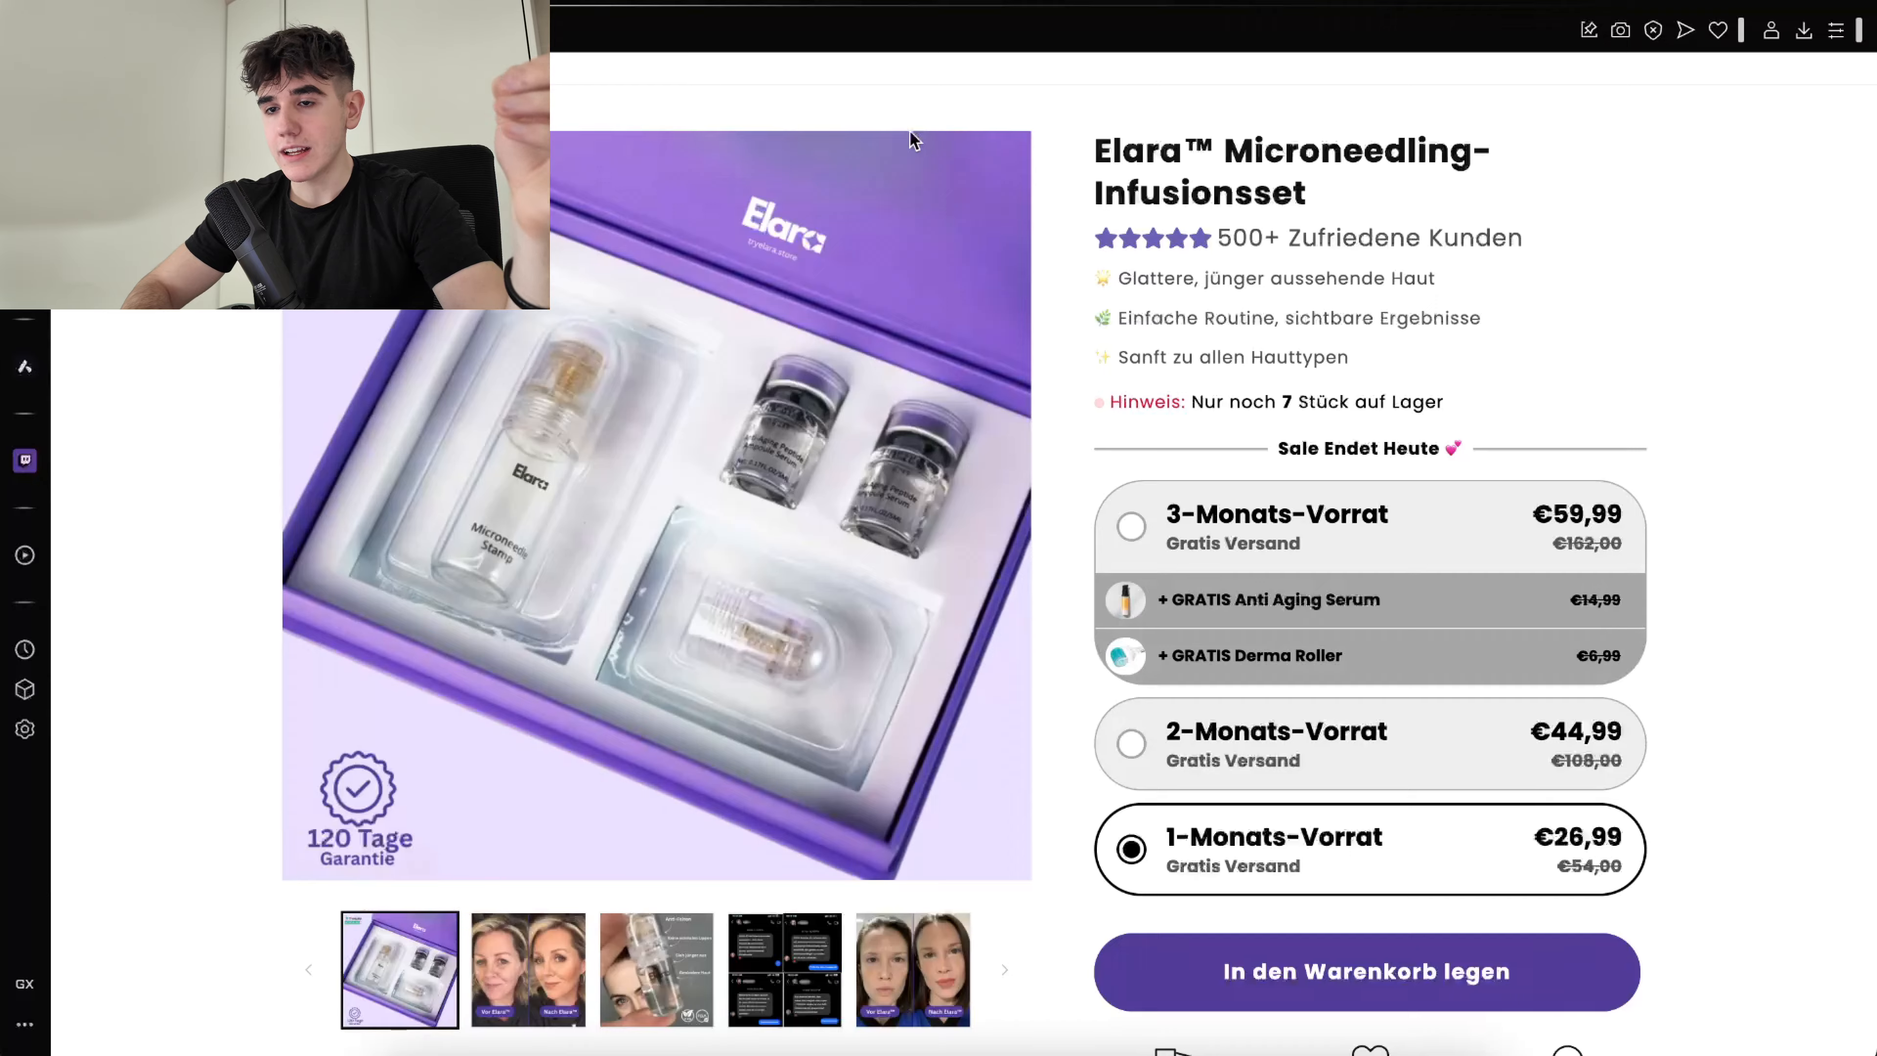
# Look over the monthly supply product page from the product title through the content below it
pyautogui.scroll(3, 656, 190)
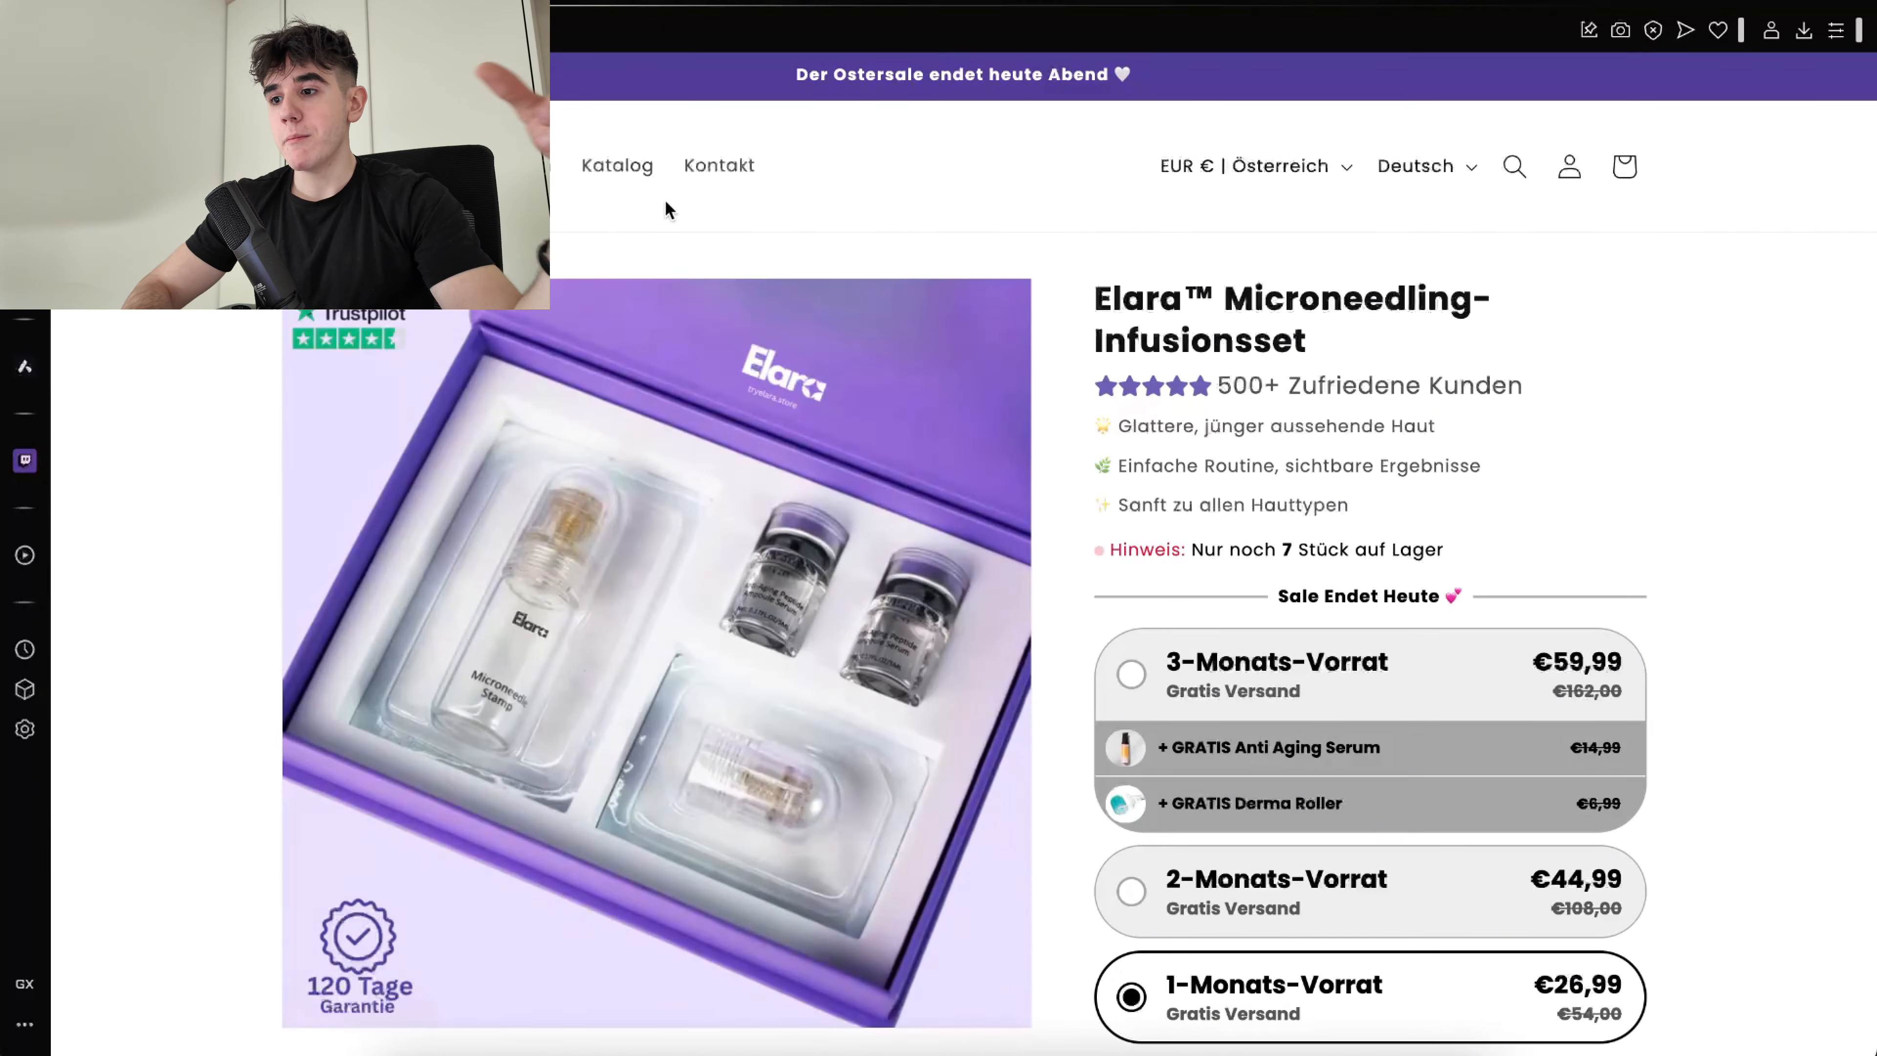
pyautogui.doubleClick(1262, 346)
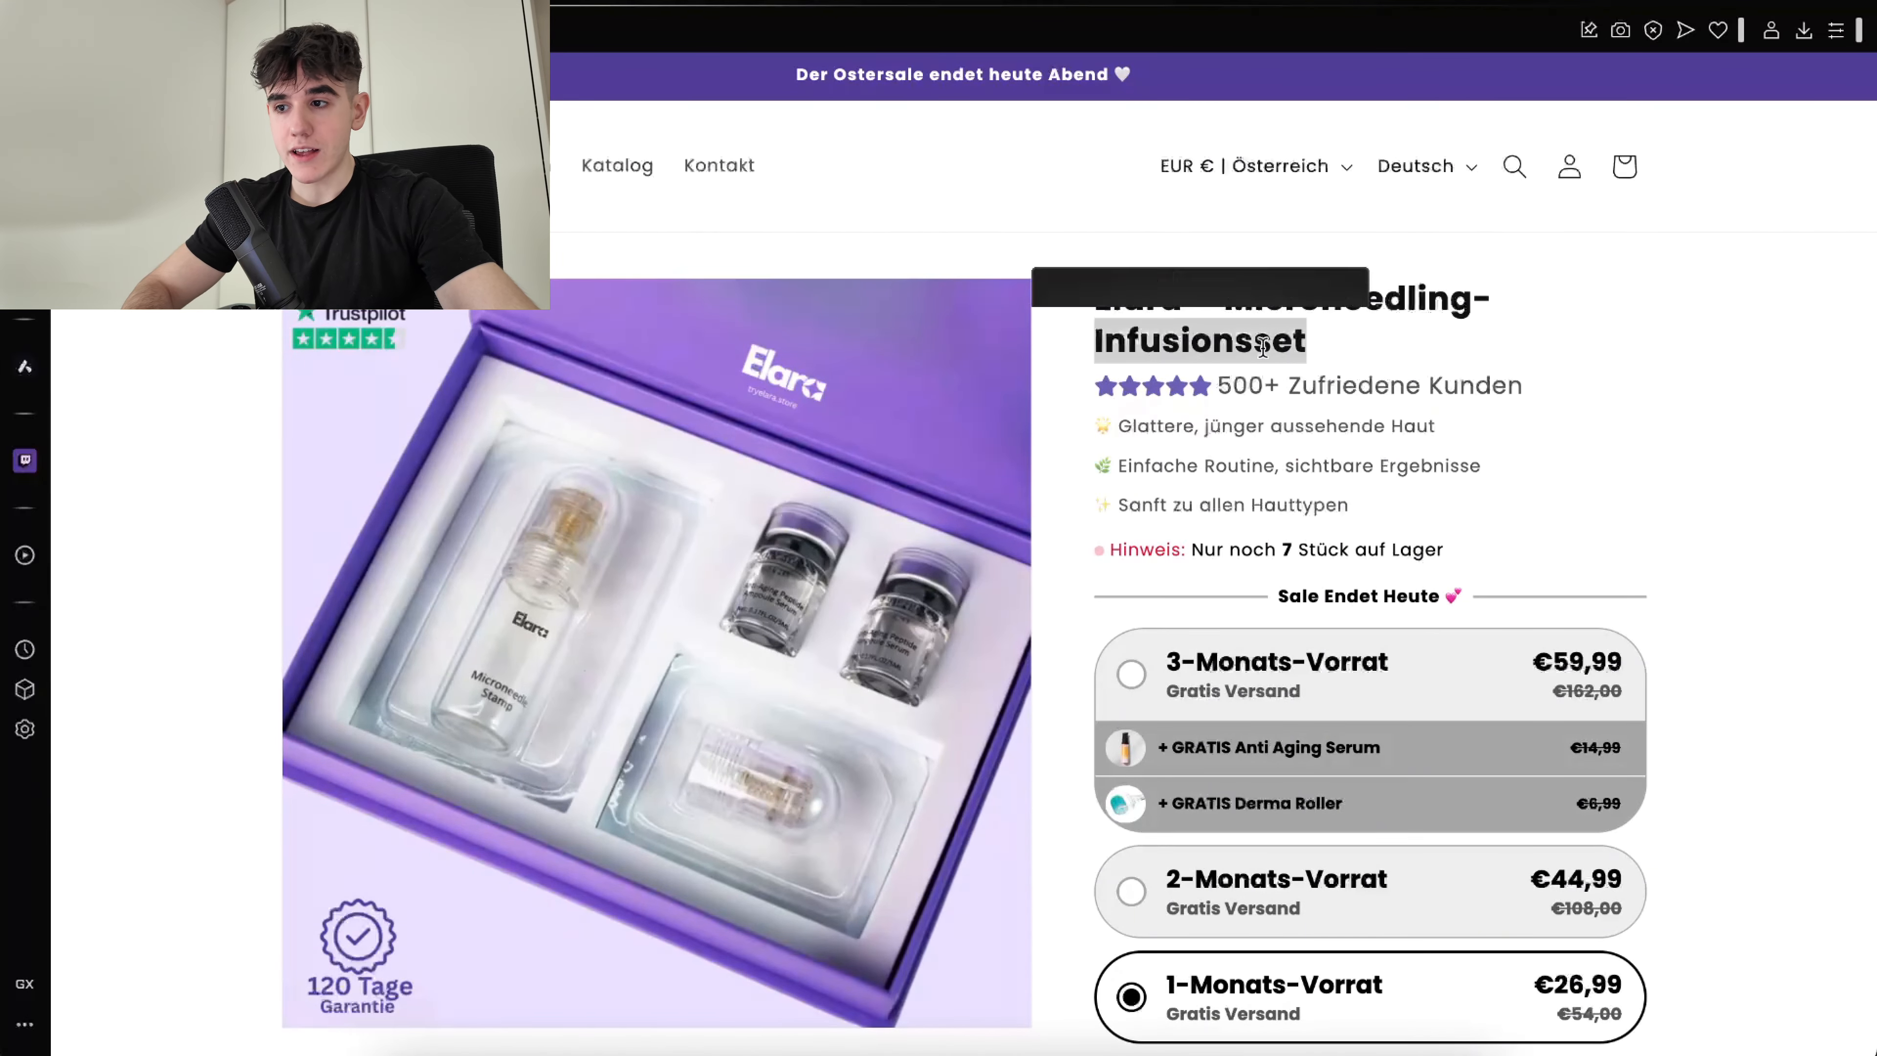
pyautogui.click(1393, 314)
pyautogui.scroll(-4, 1328, 428)
pyautogui.scroll(-2, 1330, 460)
pyautogui.scroll(5, 1300, 636)
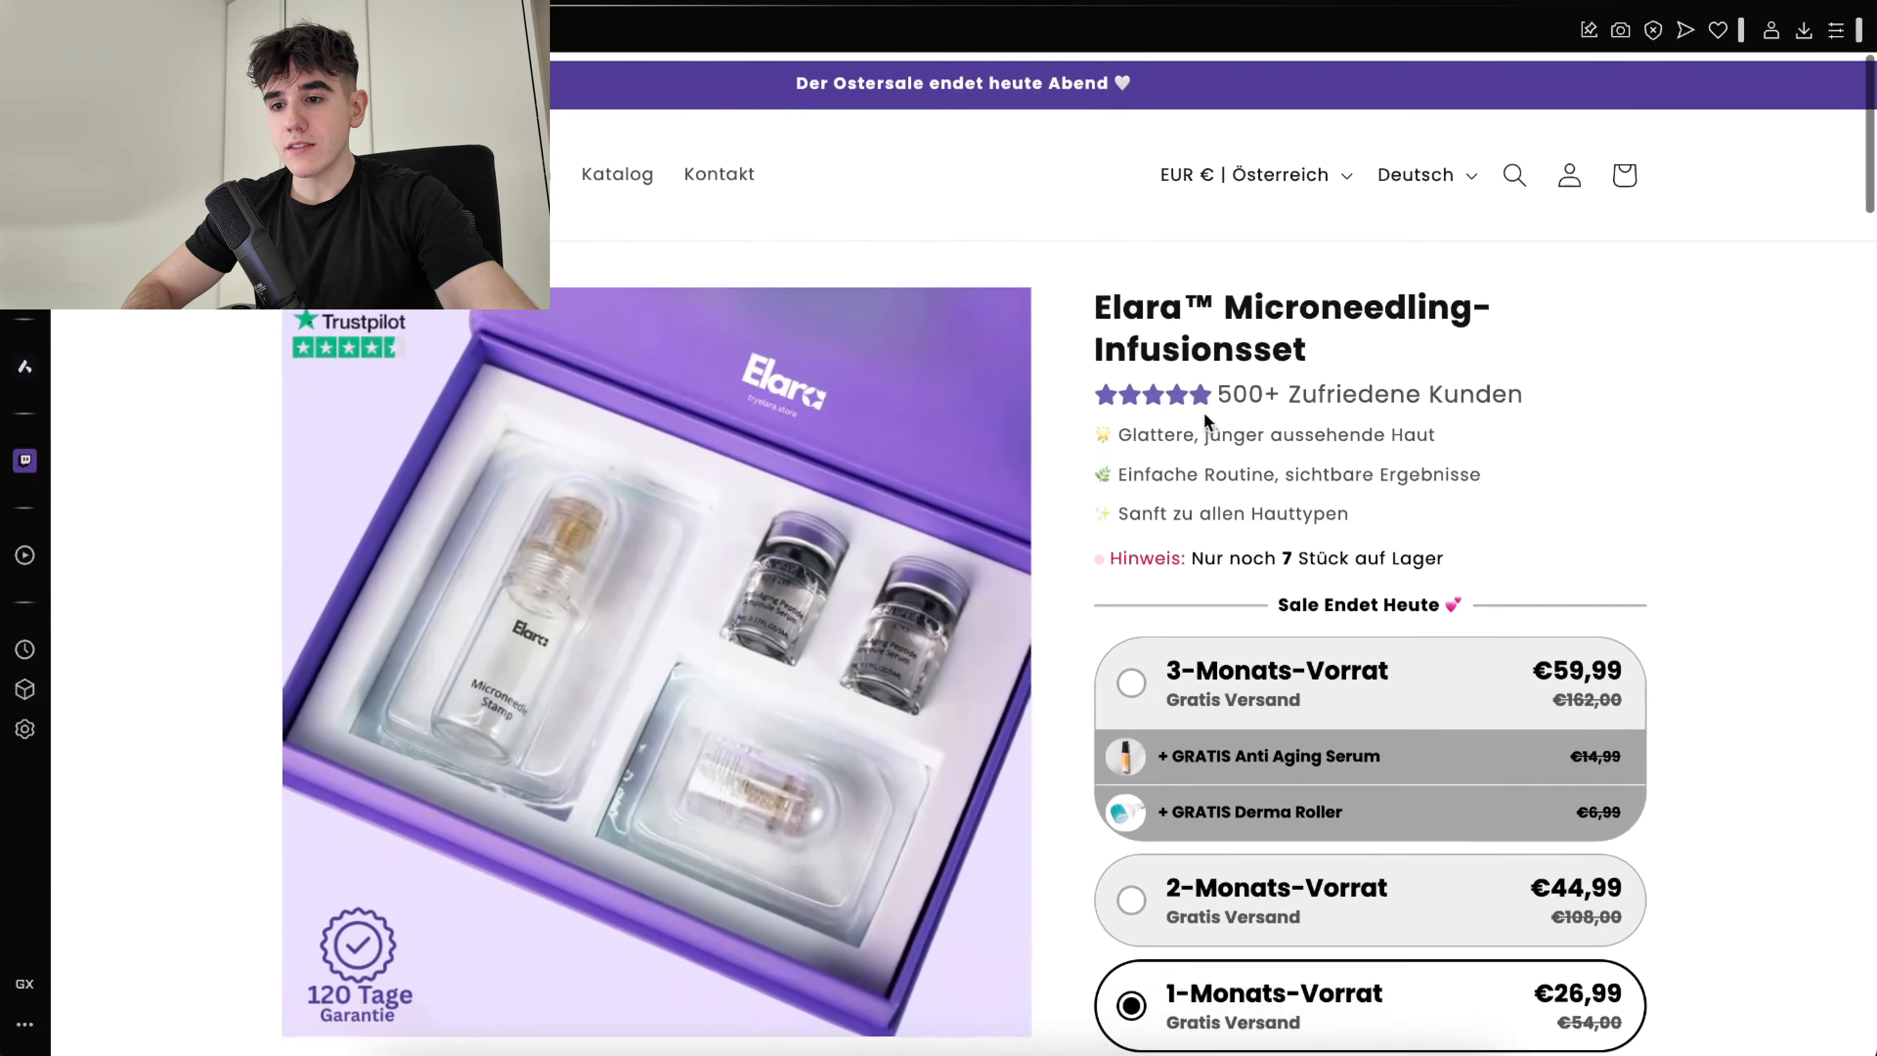
# Return to Google Docs and place the cursor at the end of the "double down on one offer" bullet
pyautogui.click(671, 2)
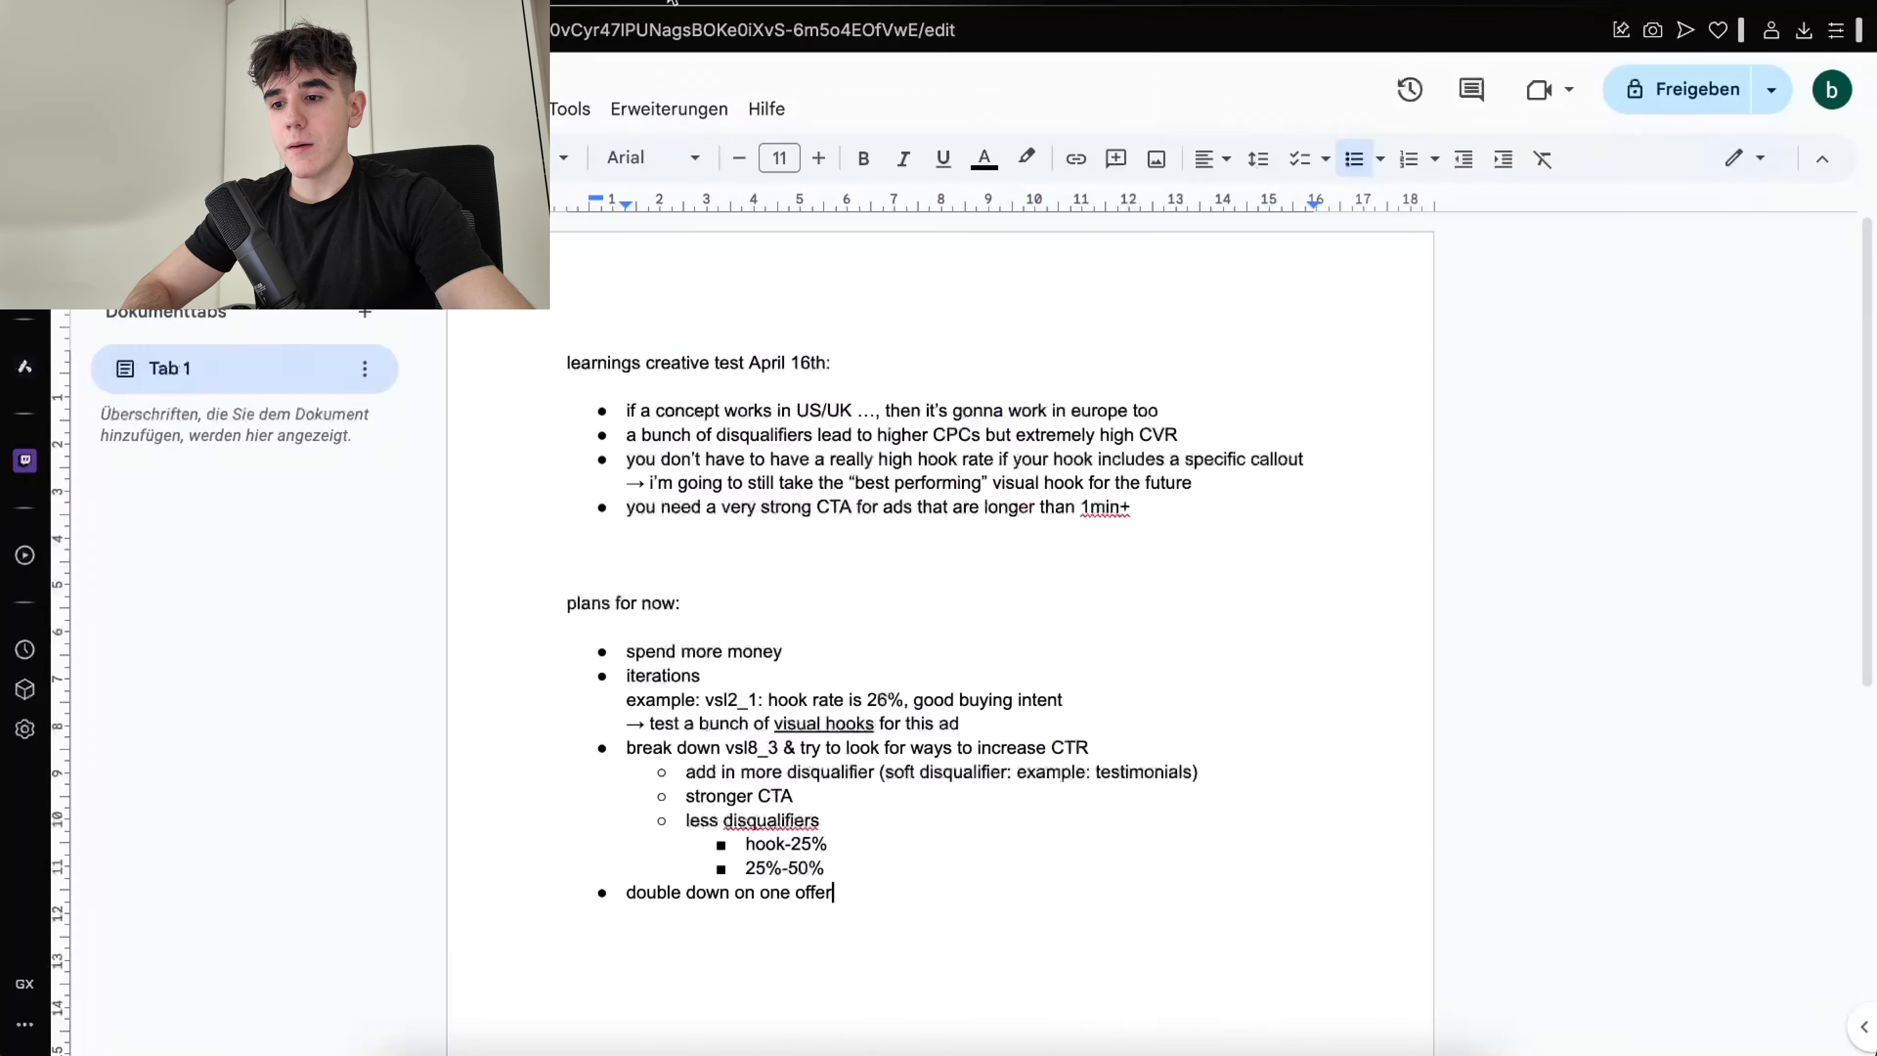
pyautogui.click(862, 906)
pyautogui.click(866, 896)
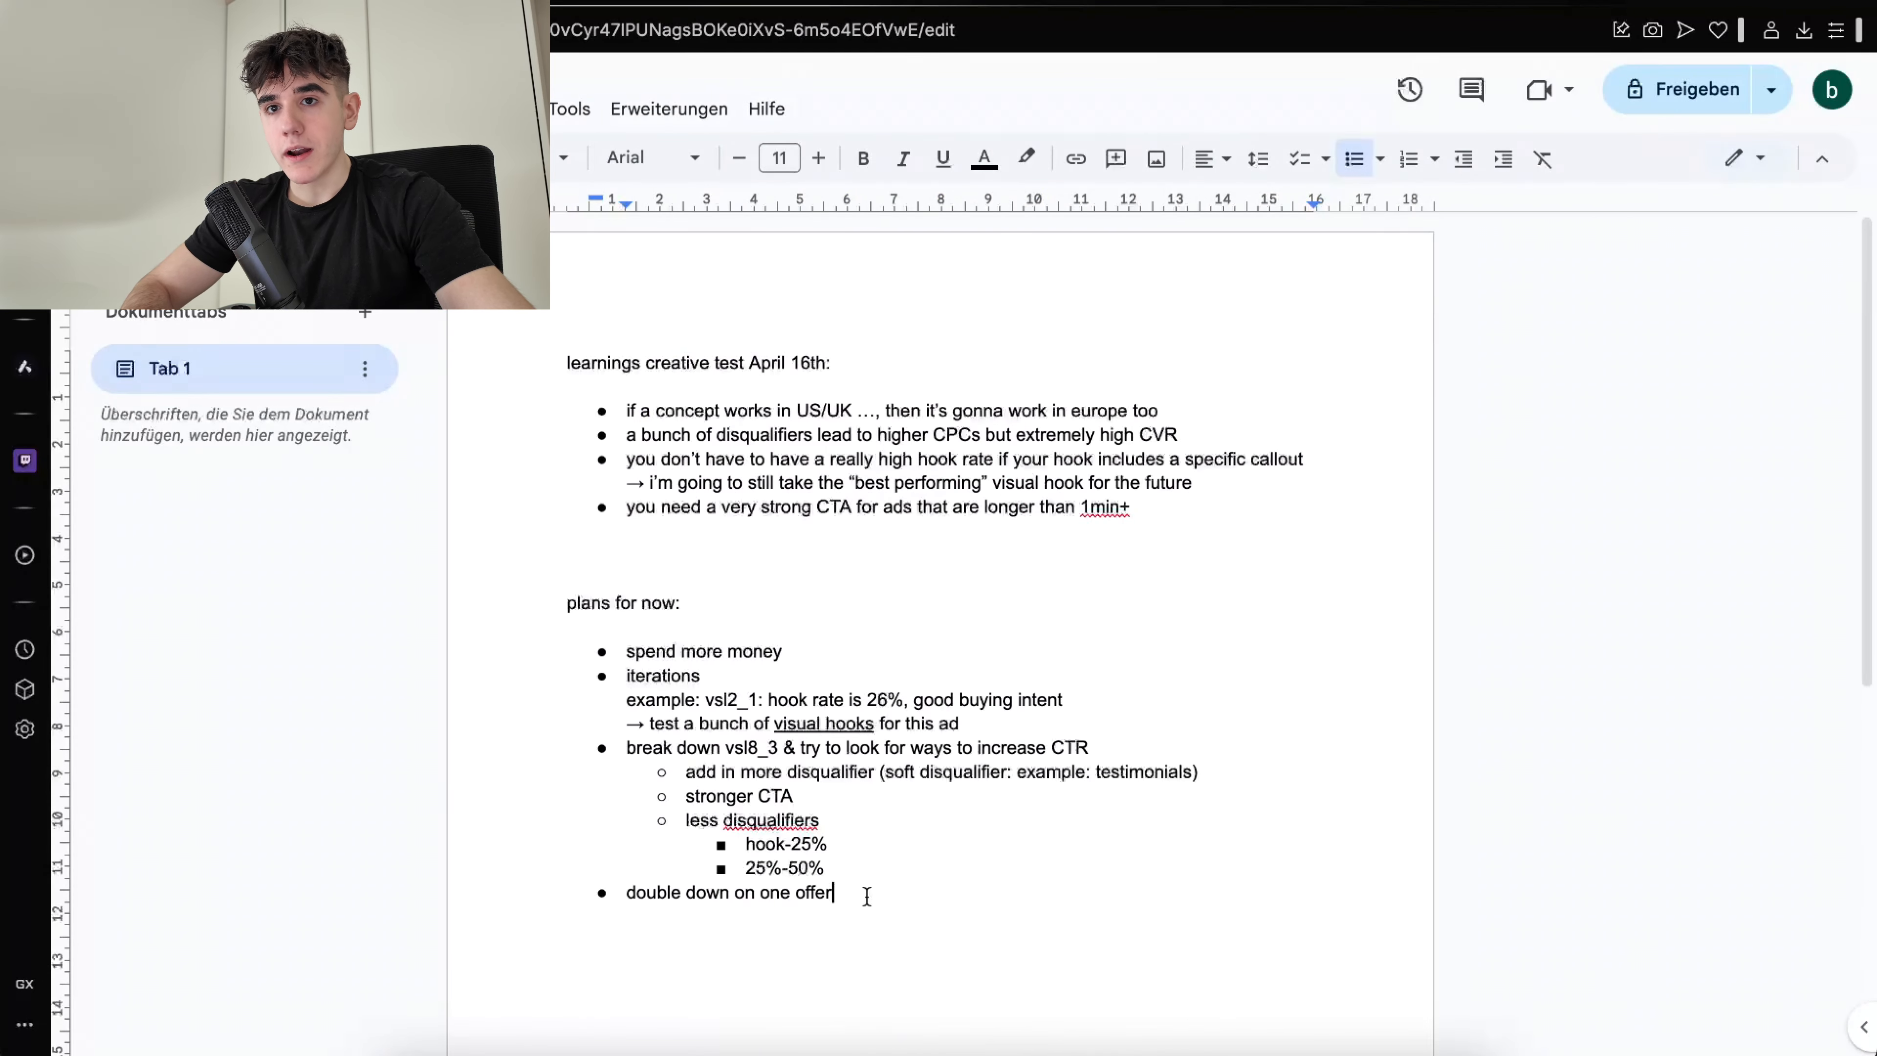